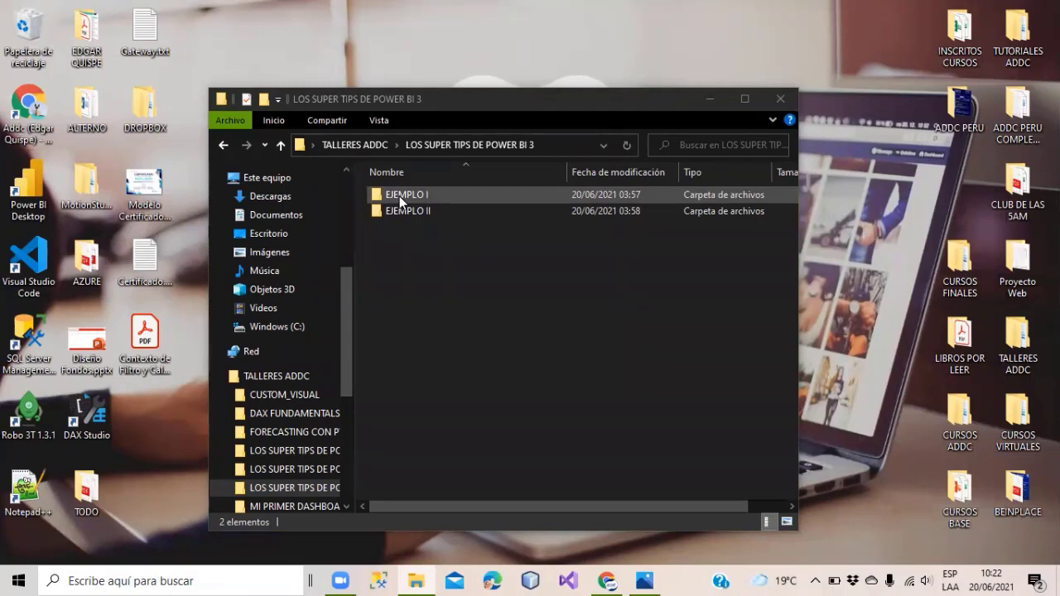
Open the EJEMPLO I folder and launch EjemploProyectos.pbix in Power BI Desktop.
{"action": "double_click", "coordinate": [401, 200]}
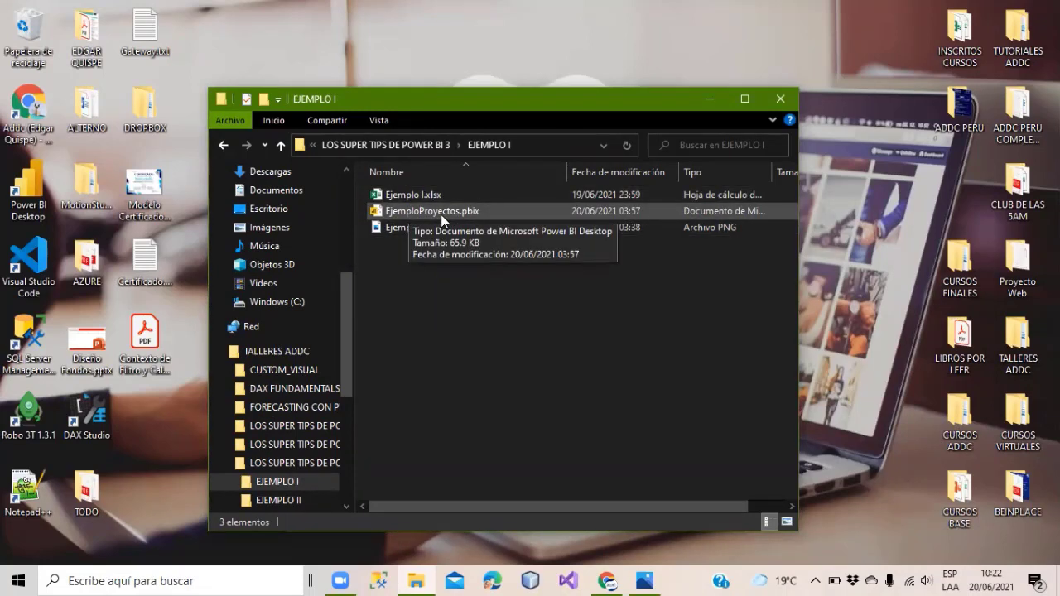
{"action": "left_click", "coordinate": [441, 214]}
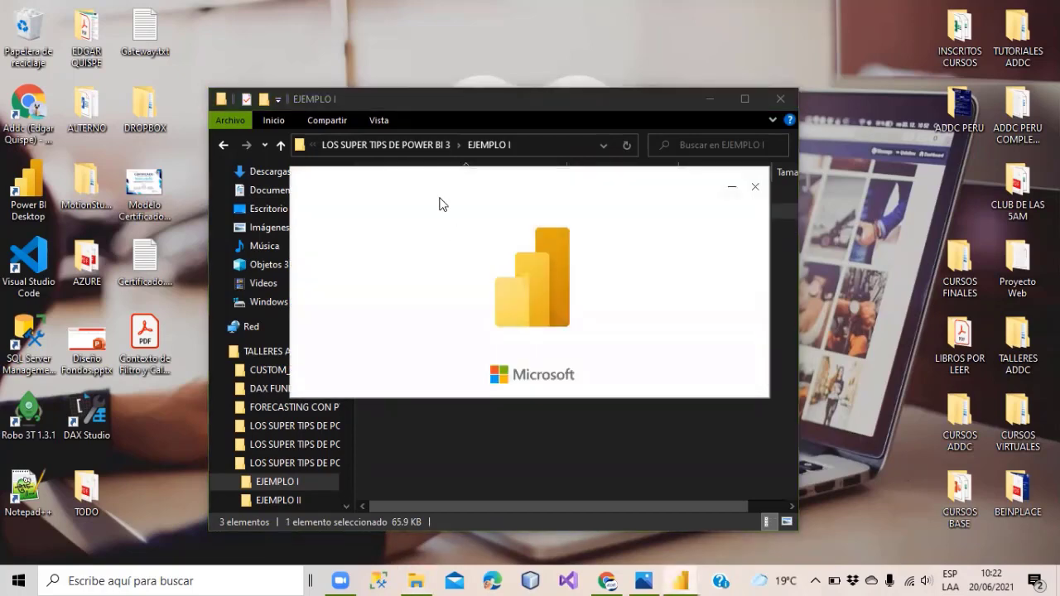
{"action": "left_click", "coordinate": [406, 105]}
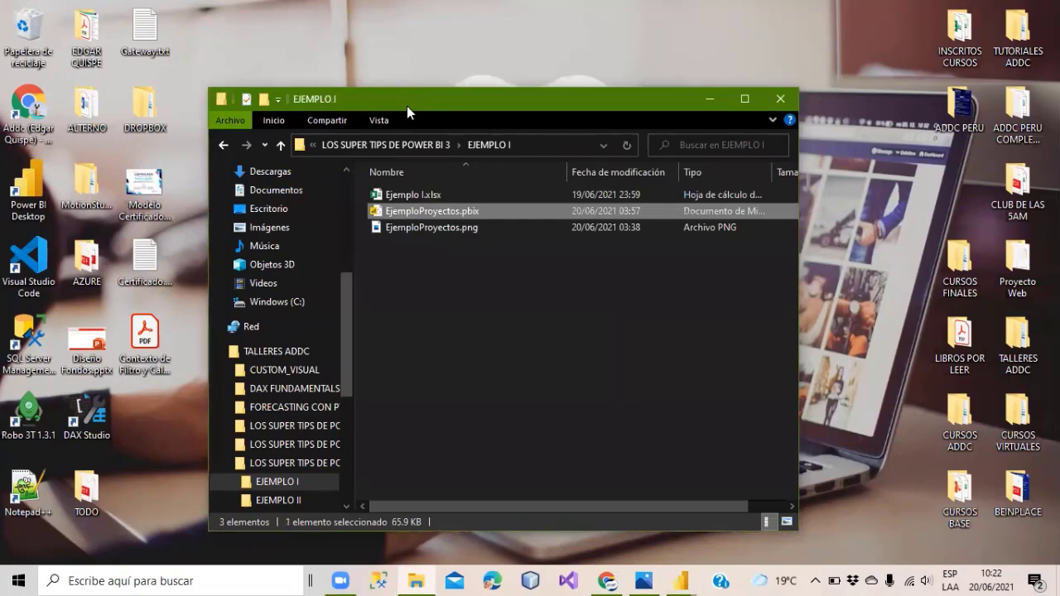
View the EjemploProyectos.png target chart in Photos, dismiss the update notice, and return to Power BI.
{"action": "left_click", "coordinate": [445, 227]}
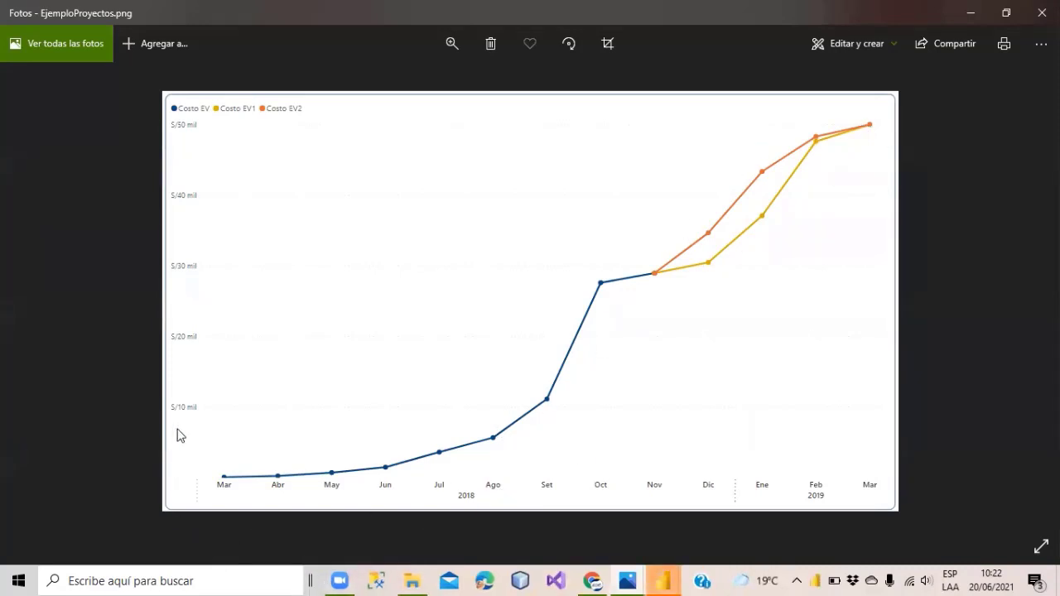
{"action": "left_click", "coordinate": [1024, 484]}
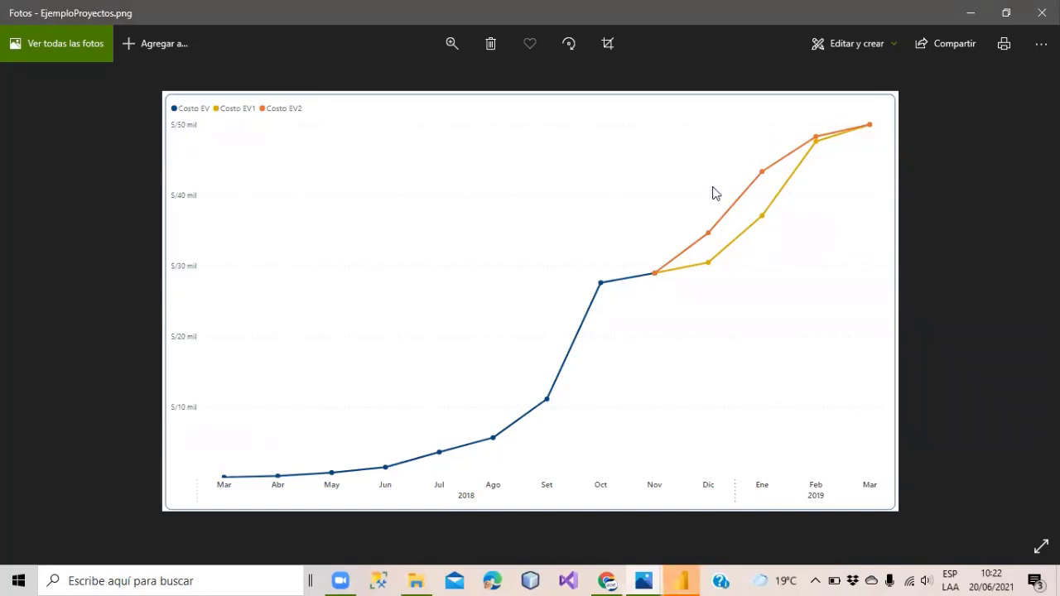
{"action": "left_click", "coordinate": [684, 579]}
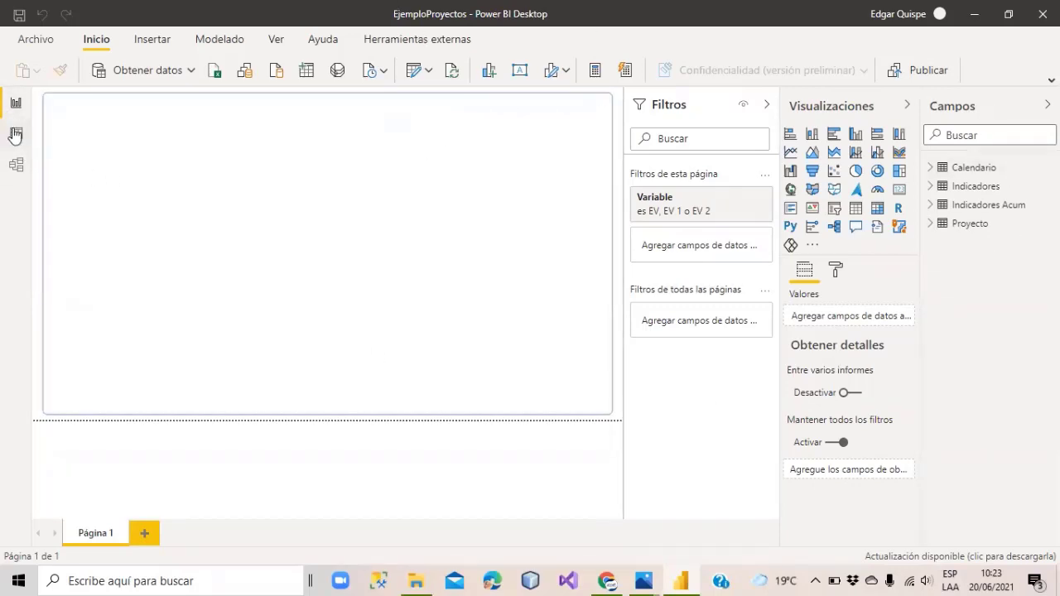
Look over the 366-row Calendario table, then view its one-to-many link to Proyecto.
{"action": "left_click", "coordinate": [18, 135]}
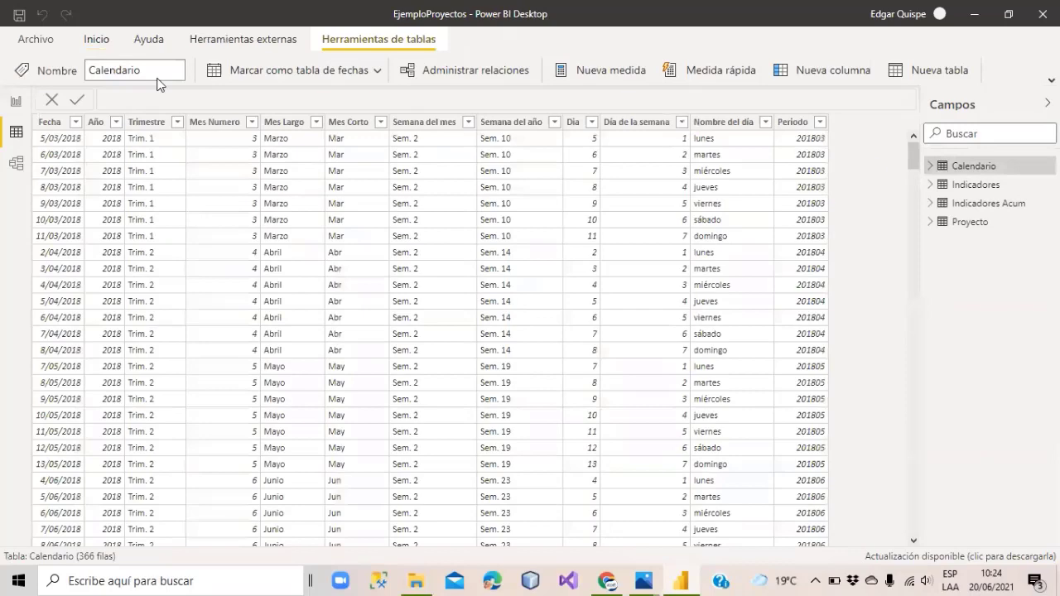
{"action": "left_click", "coordinate": [16, 166]}
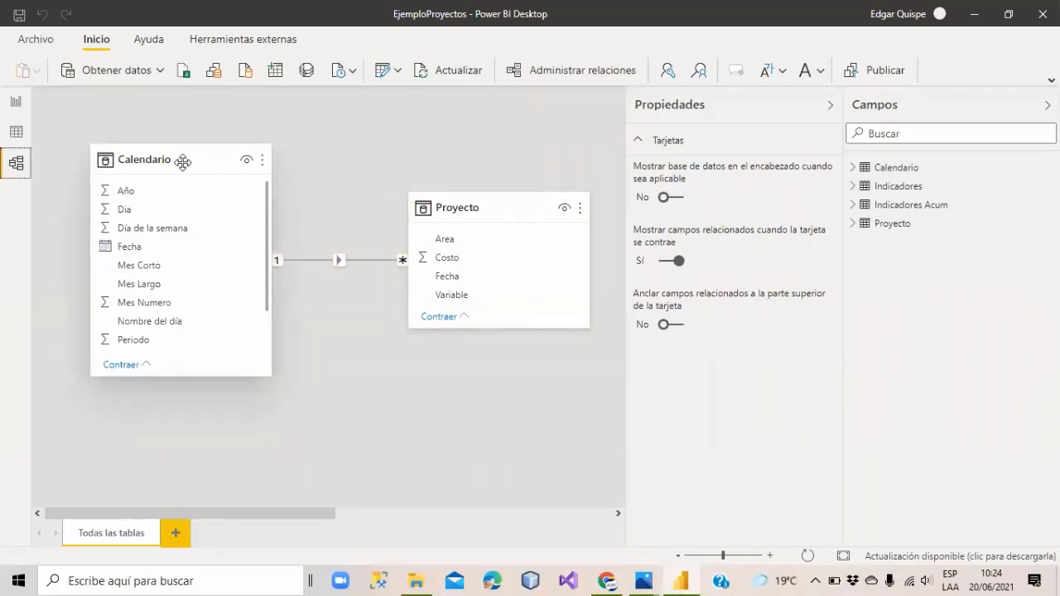
Drag the Proyecto table down and right, below Calendario in the model diagram.
{"action": "left_click_drag", "start_coordinate": [474, 204], "coordinate": [495, 336]}
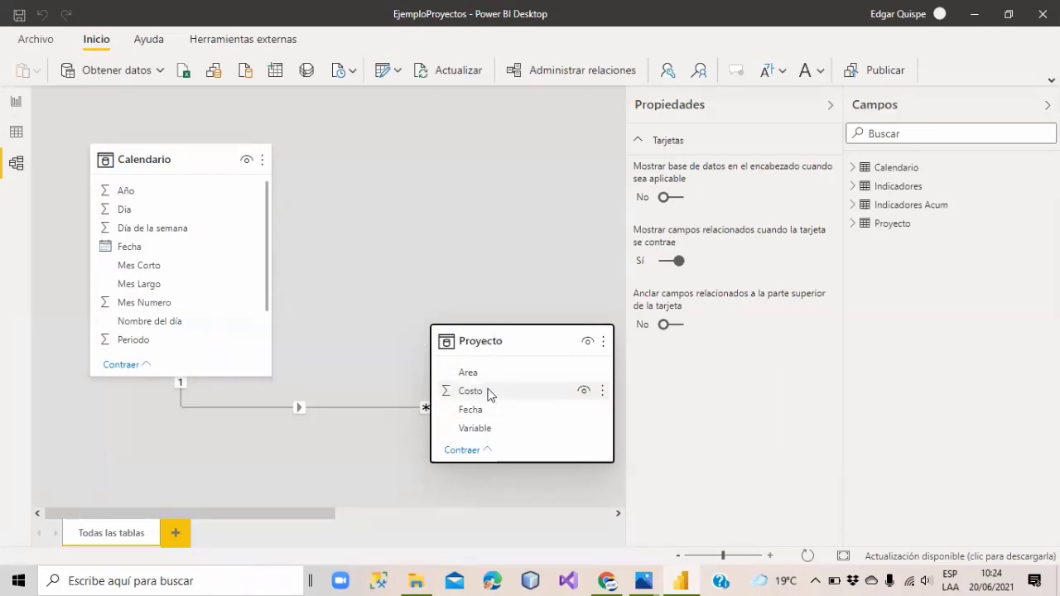
{"action": "left_click_drag", "start_coordinate": [464, 340], "coordinate": [468, 389]}
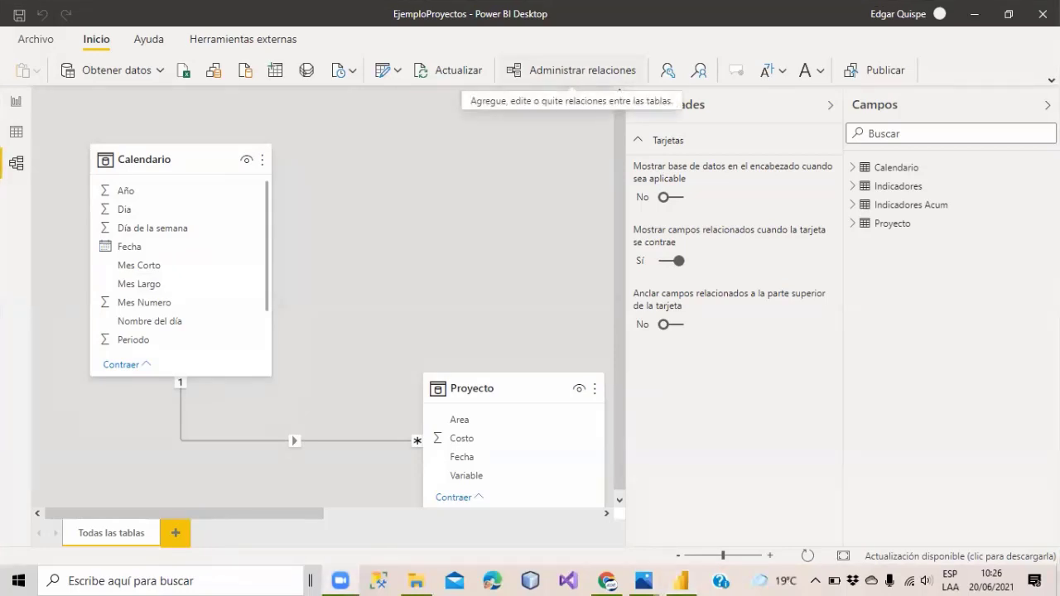
Expand the full ribbon, nudge the Calendario card down, and view Calendario's data rows.
{"action": "left_click", "coordinate": [1051, 80]}
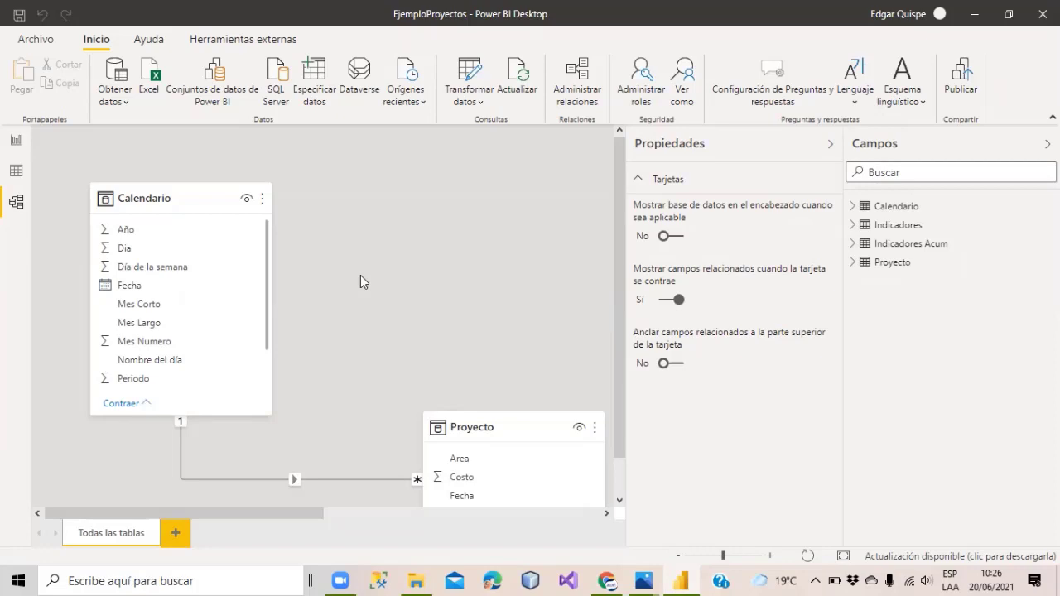
{"action": "scroll", "coordinate": [347, 248], "scroll_direction": "down", "scroll_amount": 3}
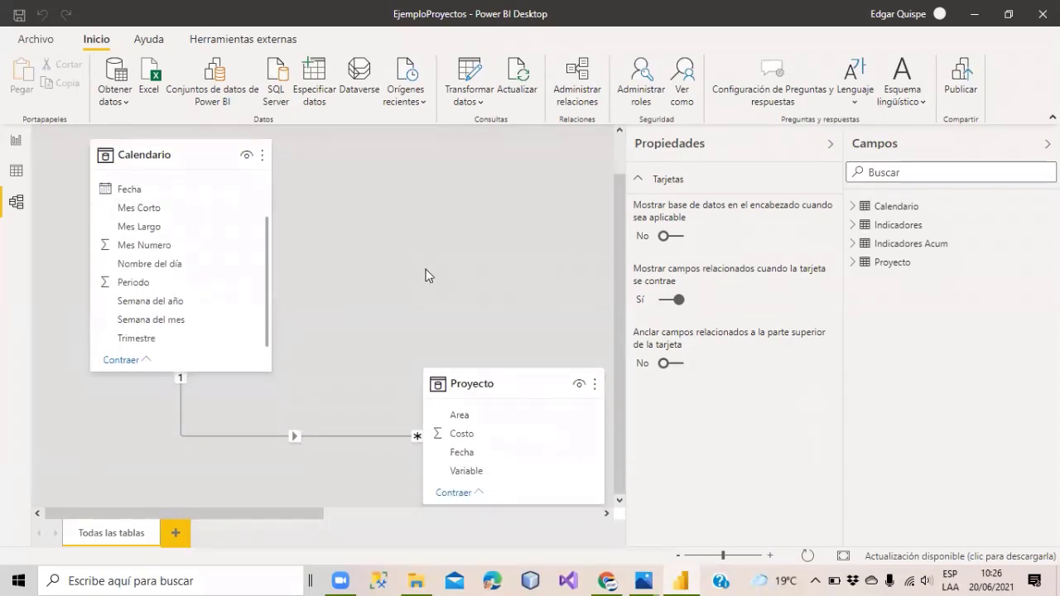
{"action": "left_click_drag", "start_coordinate": [168, 155], "coordinate": [164, 165]}
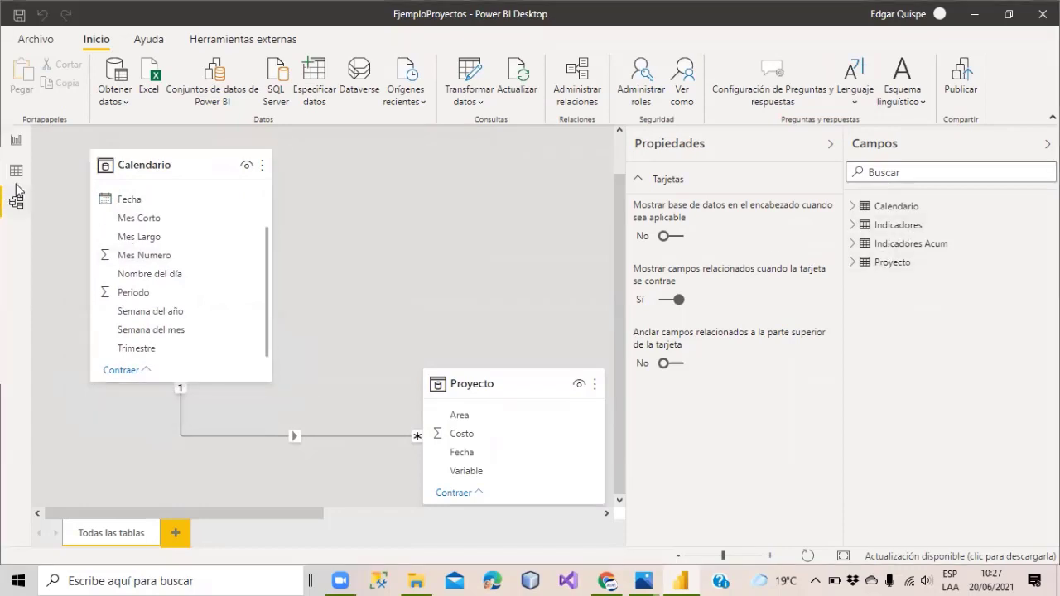
{"action": "left_click", "coordinate": [16, 171]}
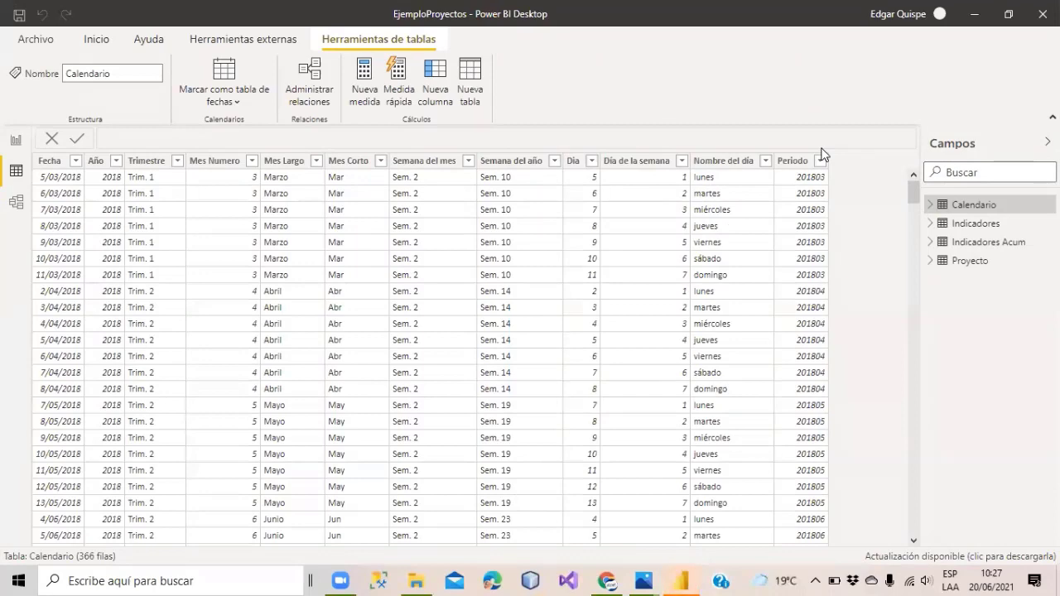
Move Proyecto up beside Calendario in the model diagram, then view Calendario's rows again.
{"action": "left_click", "coordinate": [17, 201]}
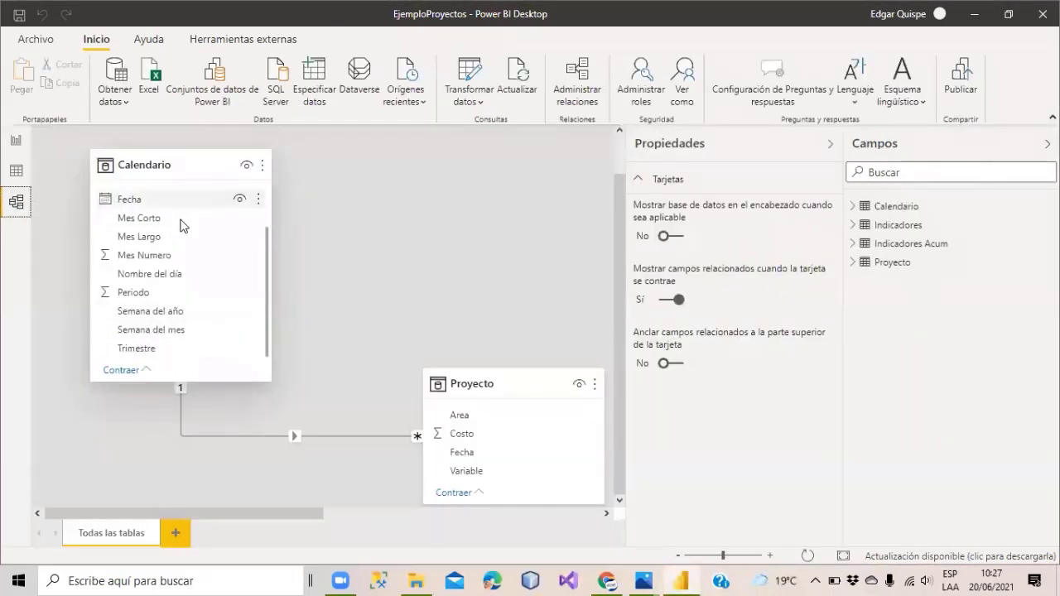
{"action": "left_click_drag", "start_coordinate": [471, 383], "coordinate": [494, 234]}
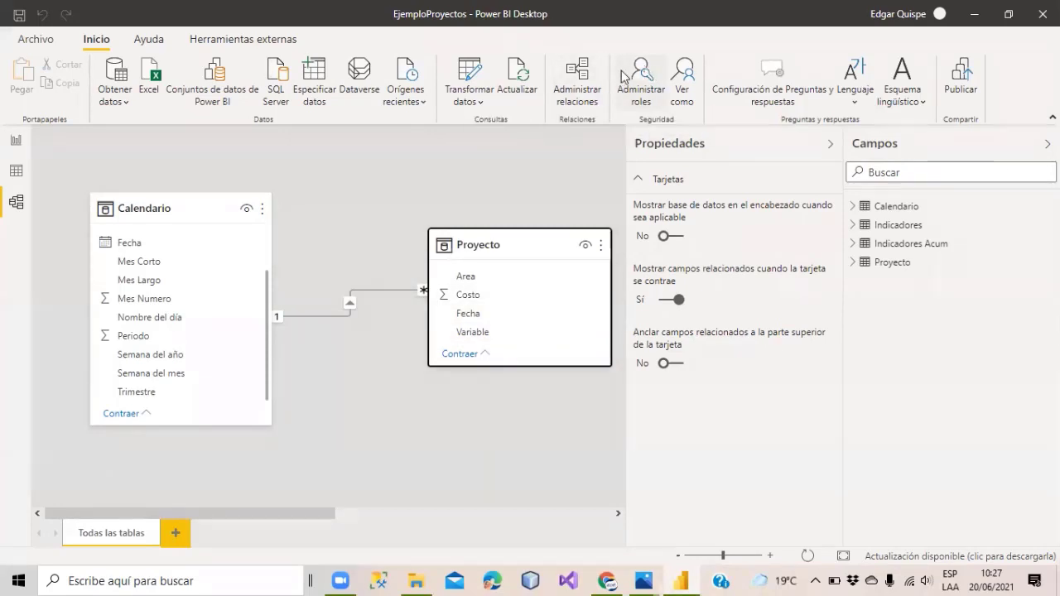
{"action": "left_click", "coordinate": [17, 170]}
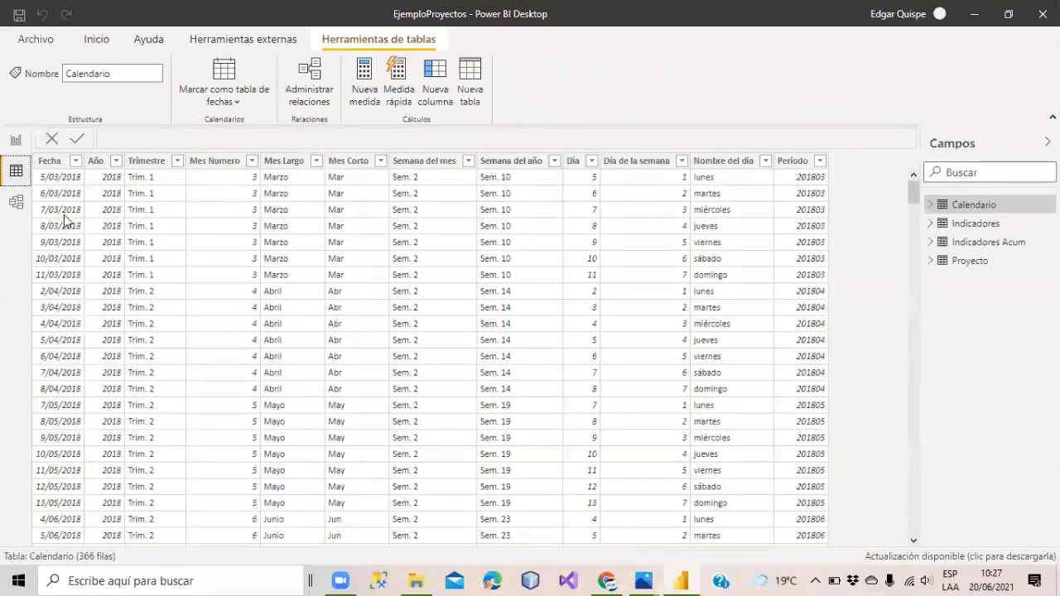
Show the Calendario table's rows, then switch to the Proyecto table's rows.
{"action": "left_click", "coordinate": [977, 207]}
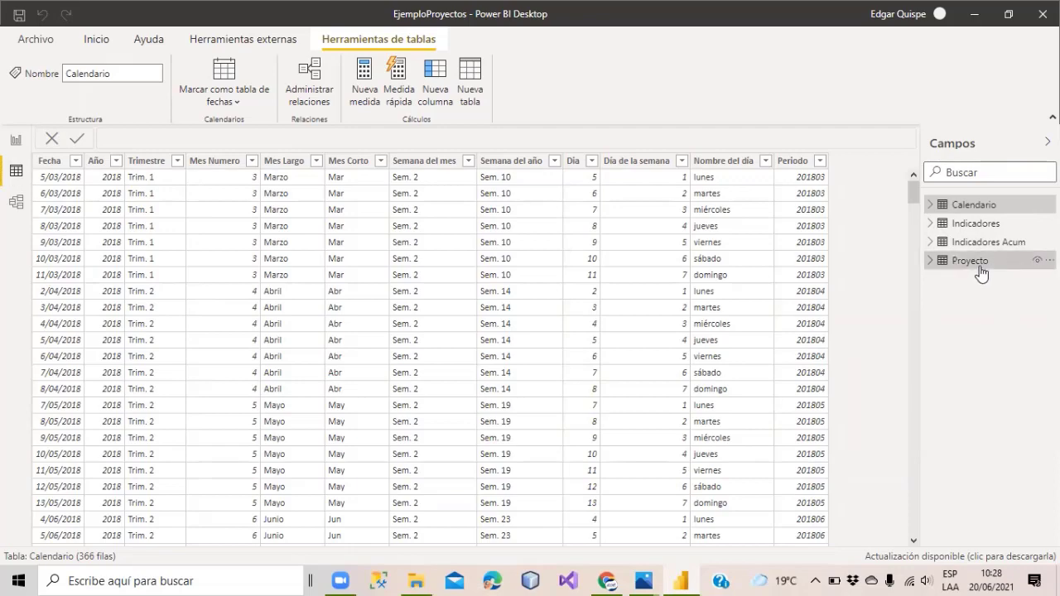
{"action": "left_click", "coordinate": [981, 265]}
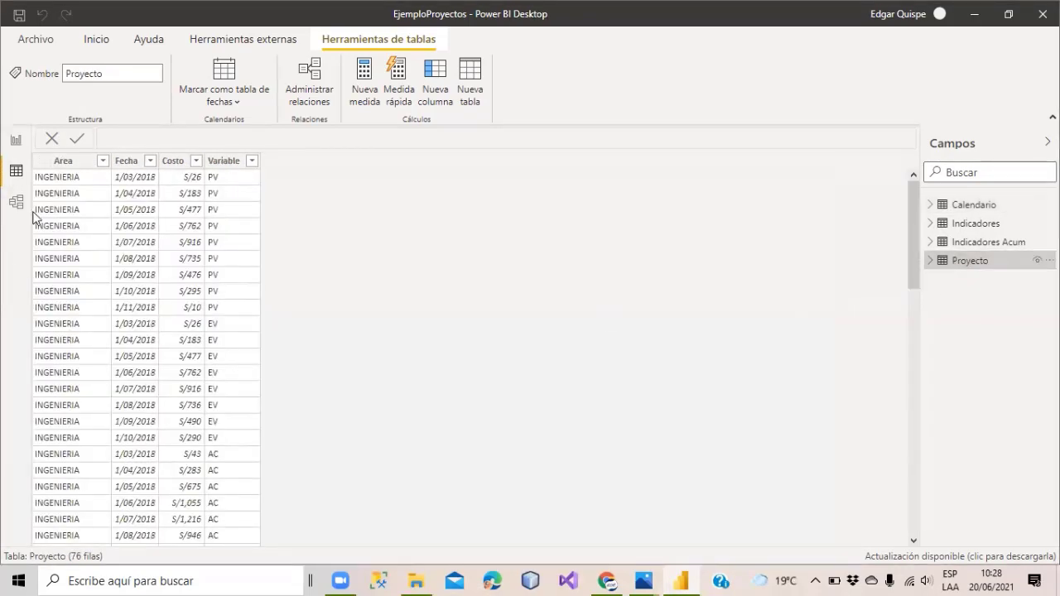
Inspect Proyecto's Area, Fecha, Costo and Variable columns, including Area's distinct values.
{"action": "left_click", "coordinate": [62, 166]}
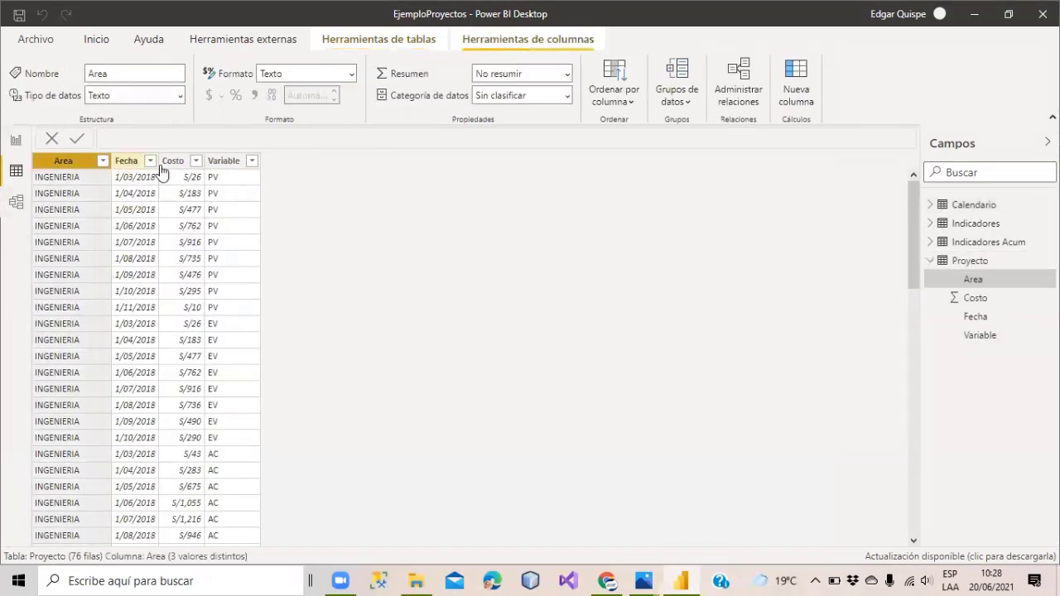
{"action": "left_click", "coordinate": [129, 166]}
{"action": "left_click", "coordinate": [58, 170]}
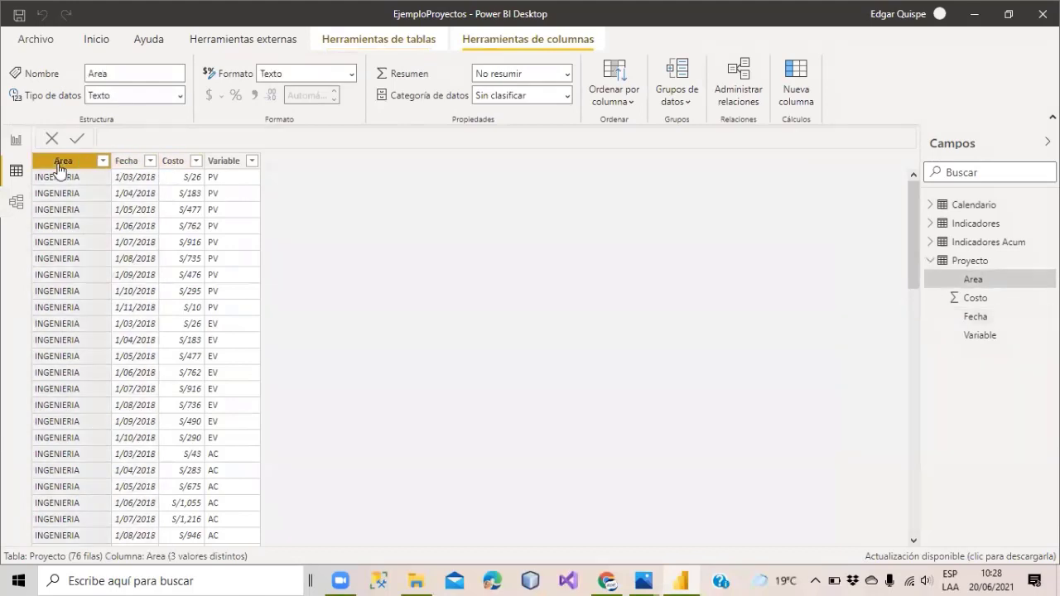
{"action": "left_click", "coordinate": [103, 161]}
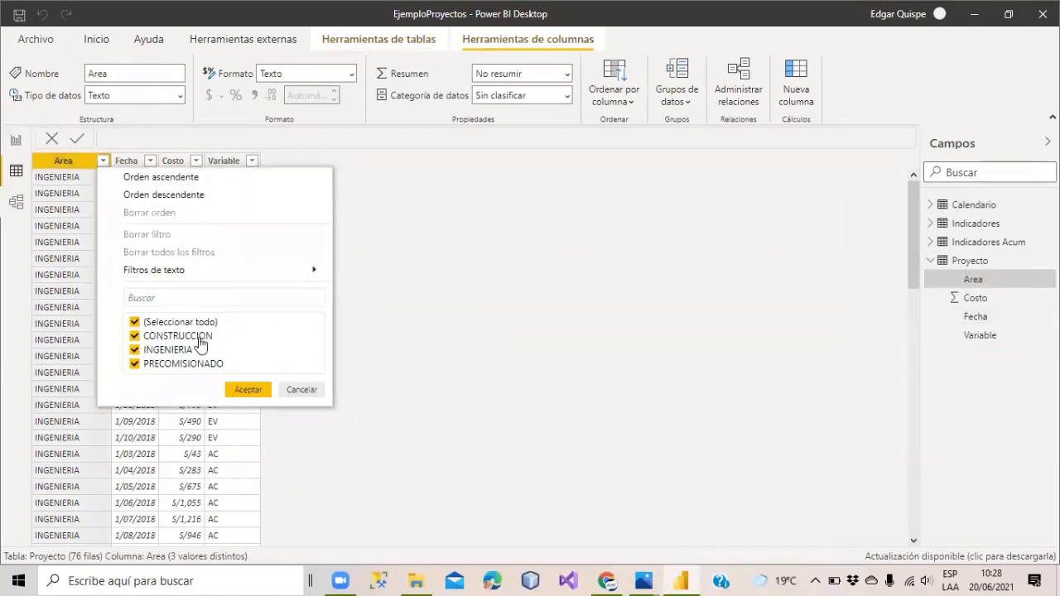
{"action": "left_click", "coordinate": [65, 165]}
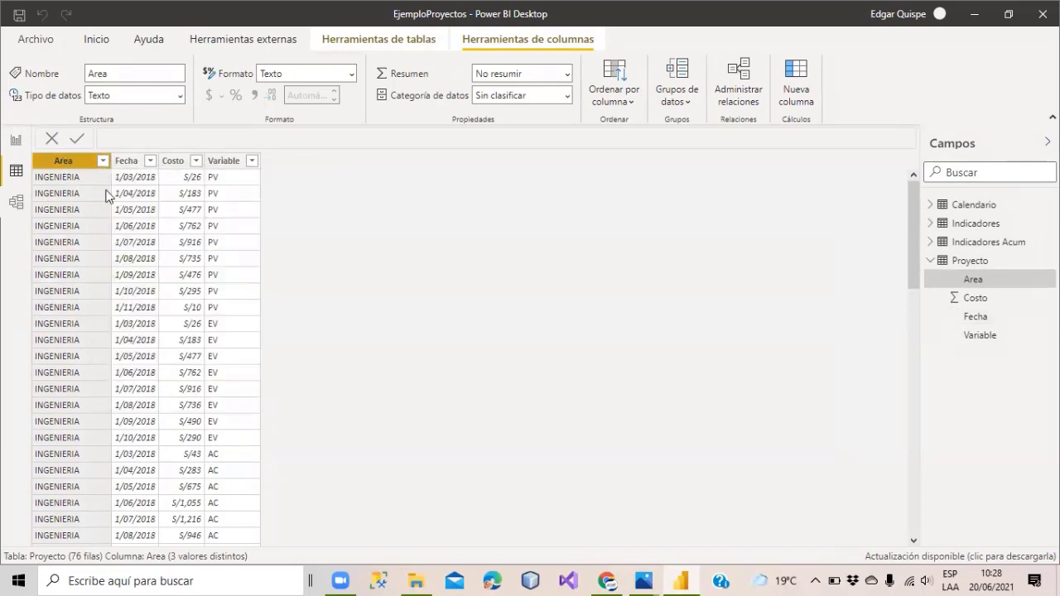
{"action": "left_click", "coordinate": [172, 163]}
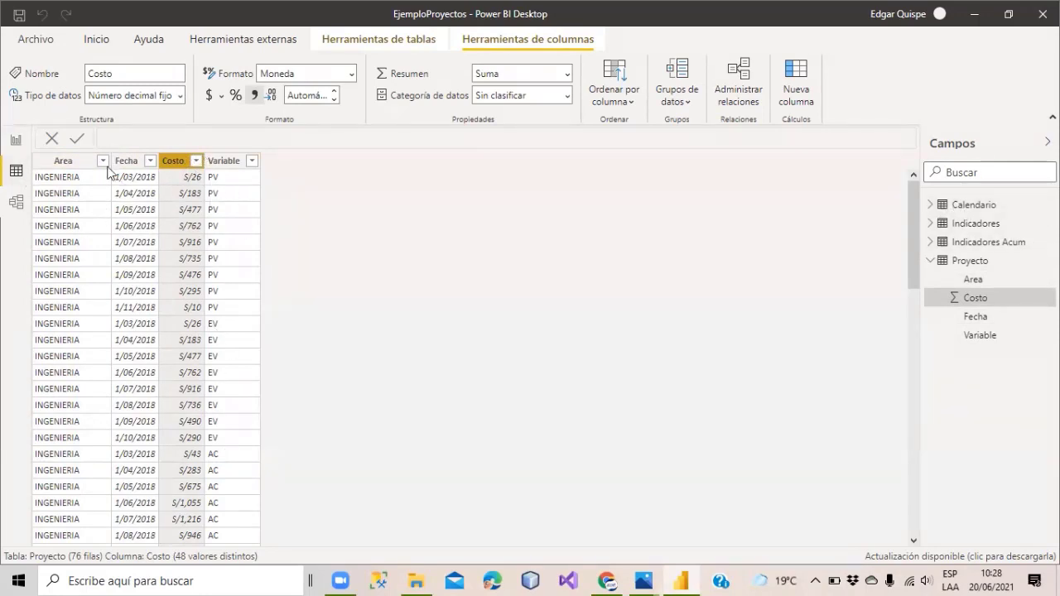
{"action": "left_click", "coordinate": [231, 168]}
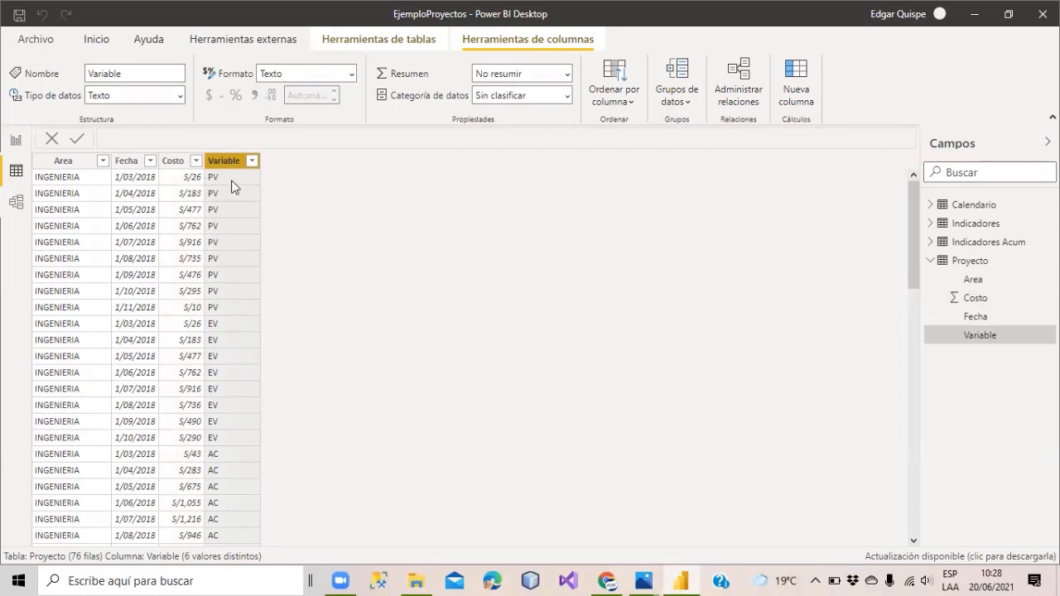
{"action": "scroll", "coordinate": [232, 187], "scroll_direction": "down", "scroll_amount": 2}
{"action": "scroll", "coordinate": [233, 185], "scroll_direction": "down", "scroll_amount": 10}
{"action": "scroll", "coordinate": [234, 186], "scroll_direction": "up", "scroll_amount": 11}
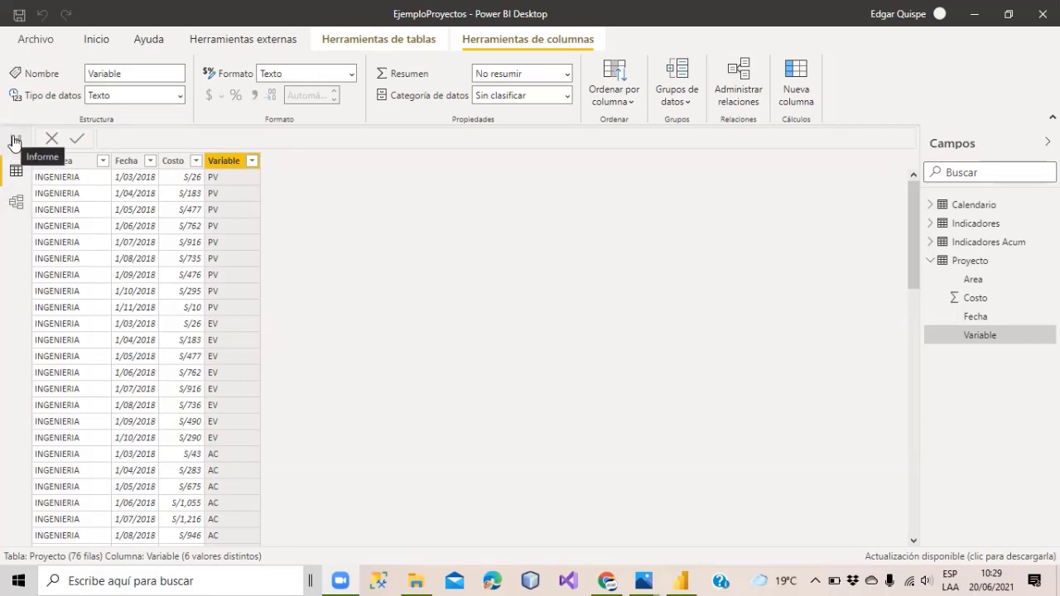
Open Proyecto's Variable filter list (AC, EAC, EV, EV 1, EV 2, PV) and close the duplicate Fotos window.
{"action": "left_click", "coordinate": [14, 142]}
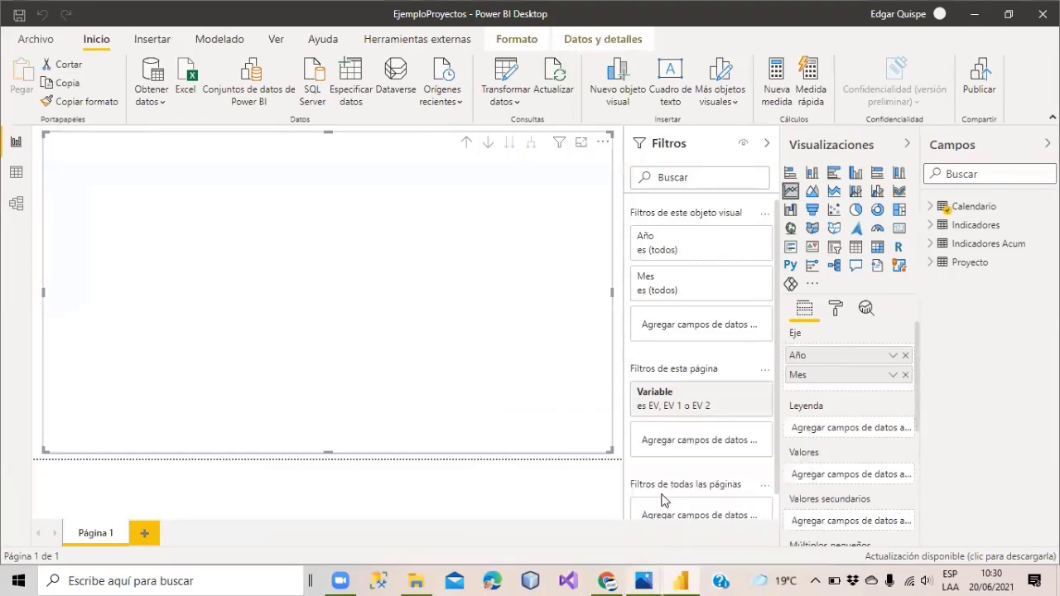
{"action": "left_click", "coordinate": [24, 175]}
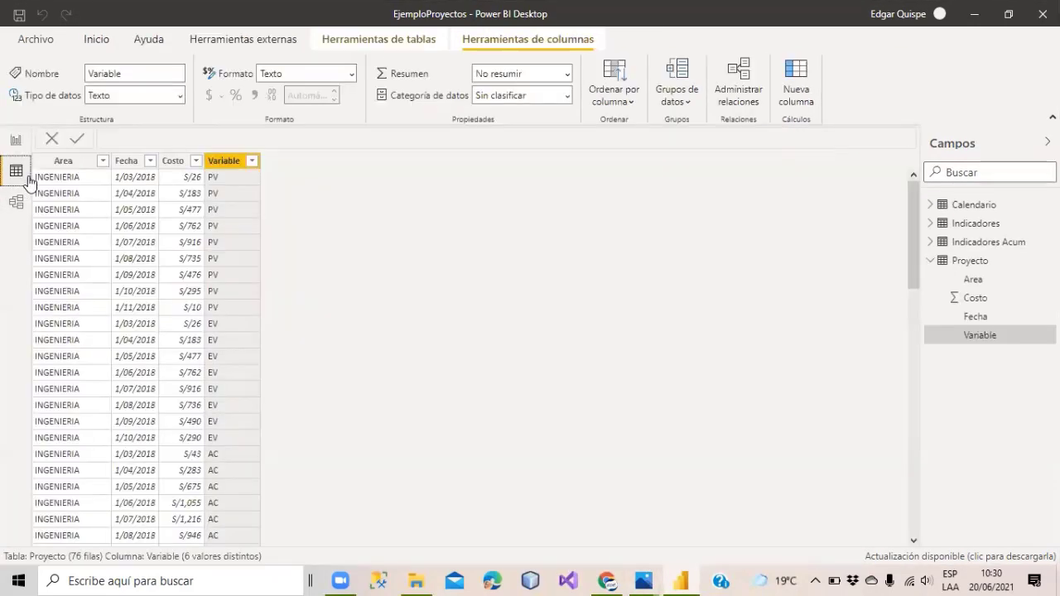
{"action": "left_click", "coordinate": [252, 161]}
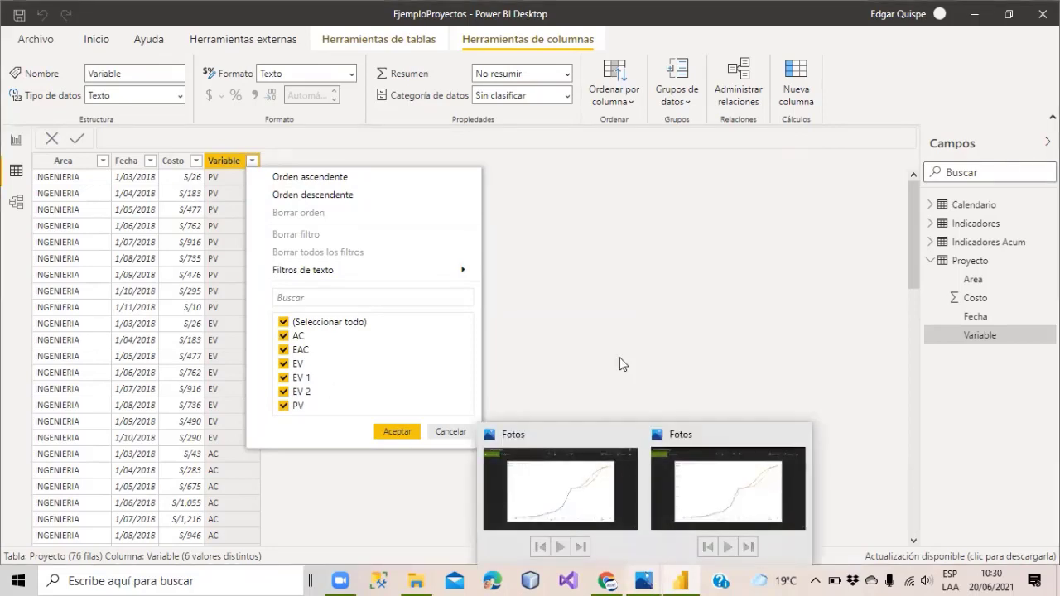
{"action": "mouse_move", "coordinate": [644, 580]}
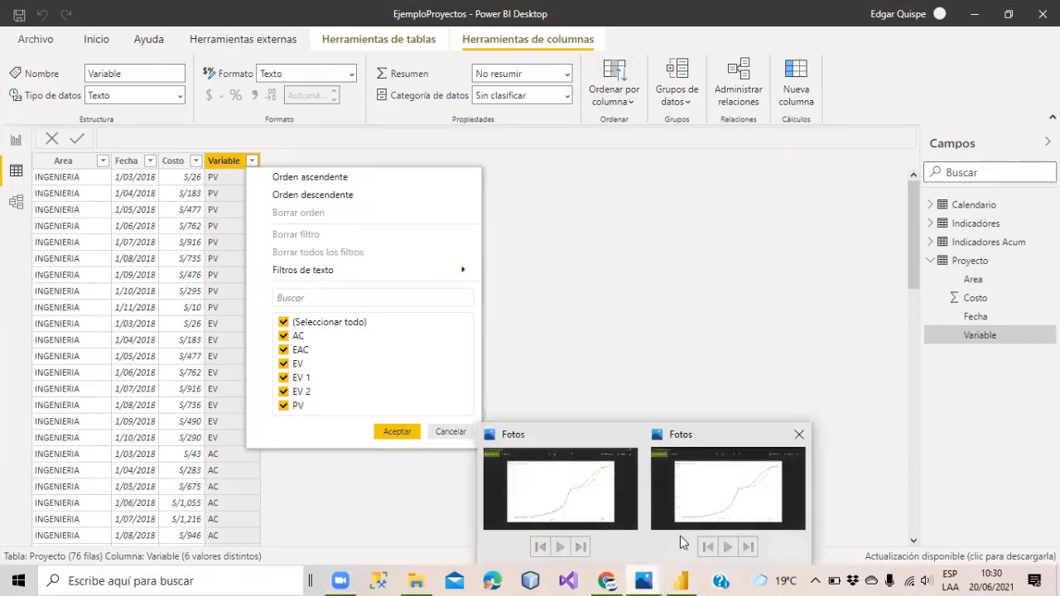
{"action": "left_click", "coordinate": [630, 434]}
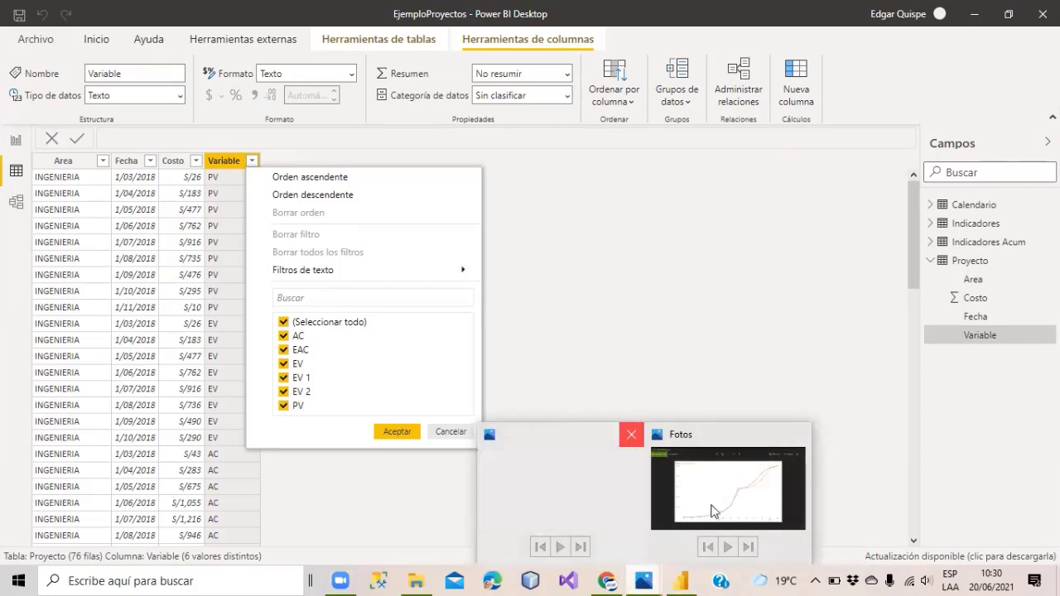
{"action": "left_click", "coordinate": [710, 510]}
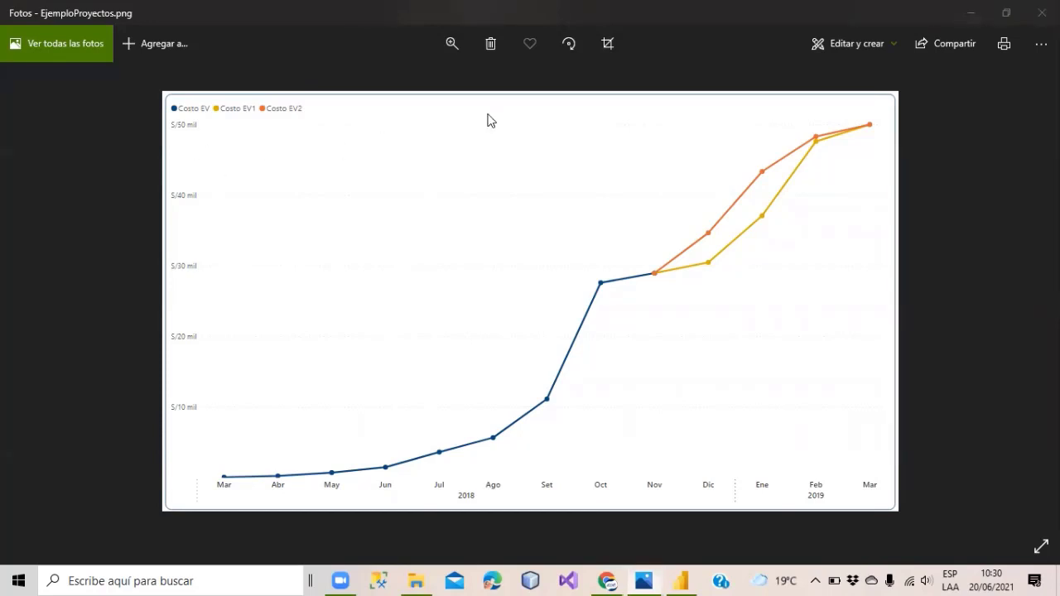
{"action": "left_click", "coordinate": [963, 245]}
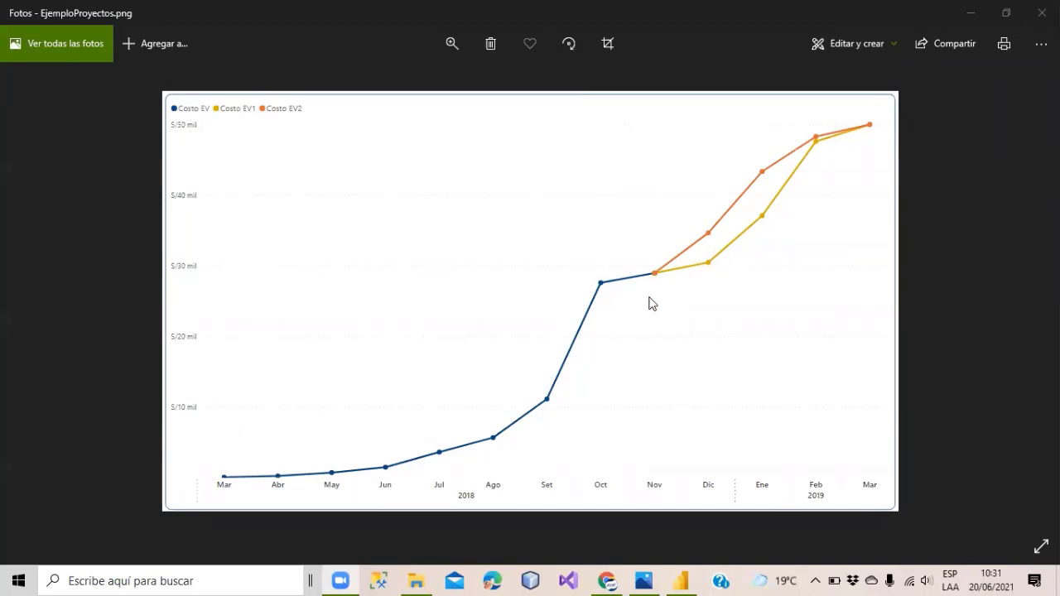
{"action": "left_click", "coordinate": [970, 13]}
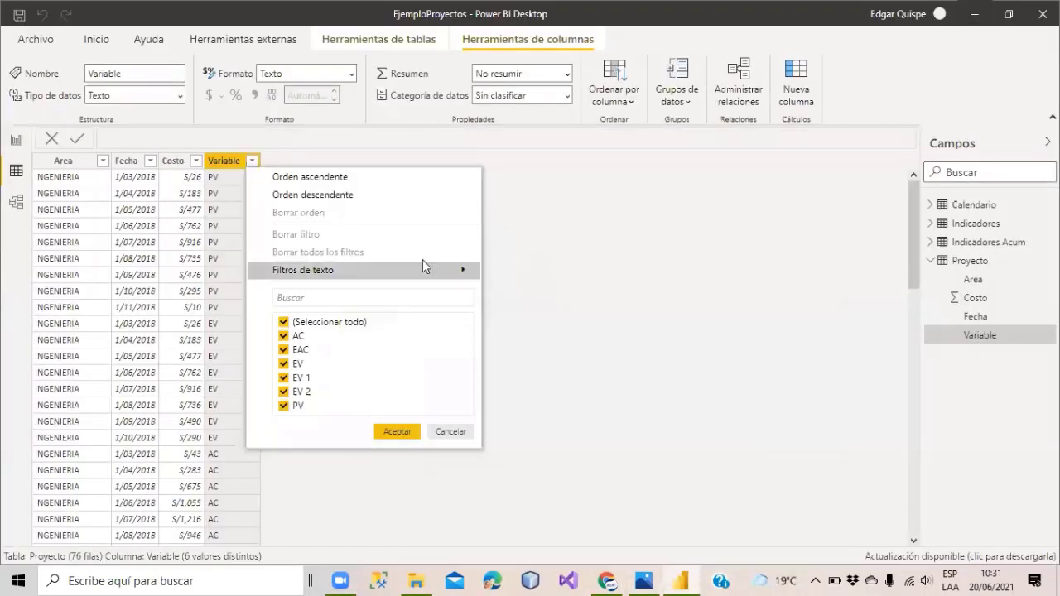
Expand Indicadores in Campos, check the Costo column's format in Data view, and return to Página 1.
{"action": "left_click", "coordinate": [17, 143]}
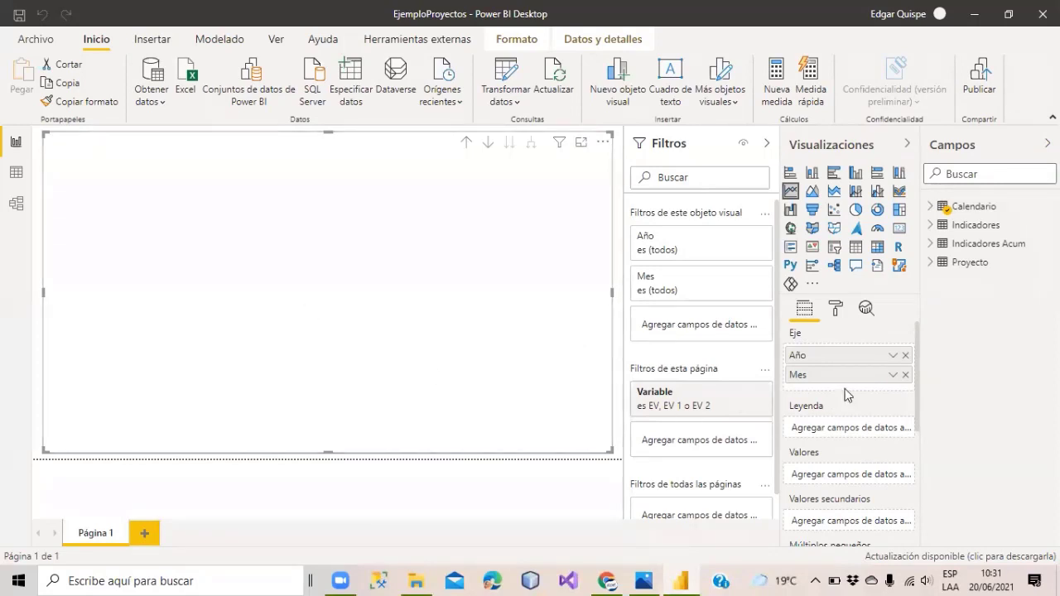
{"action": "left_click", "coordinate": [929, 225]}
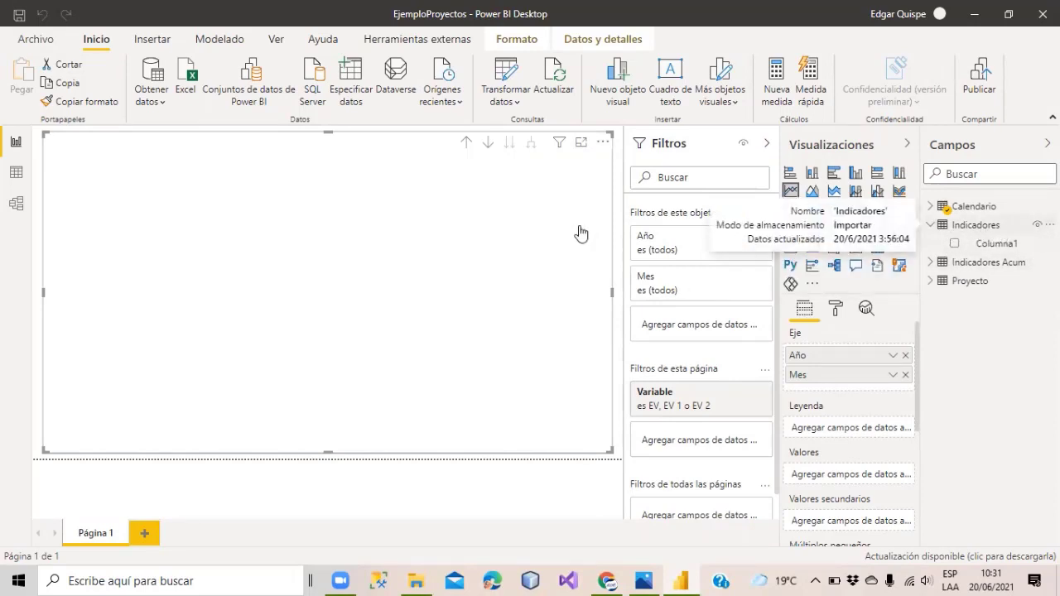
{"action": "left_click", "coordinate": [16, 172]}
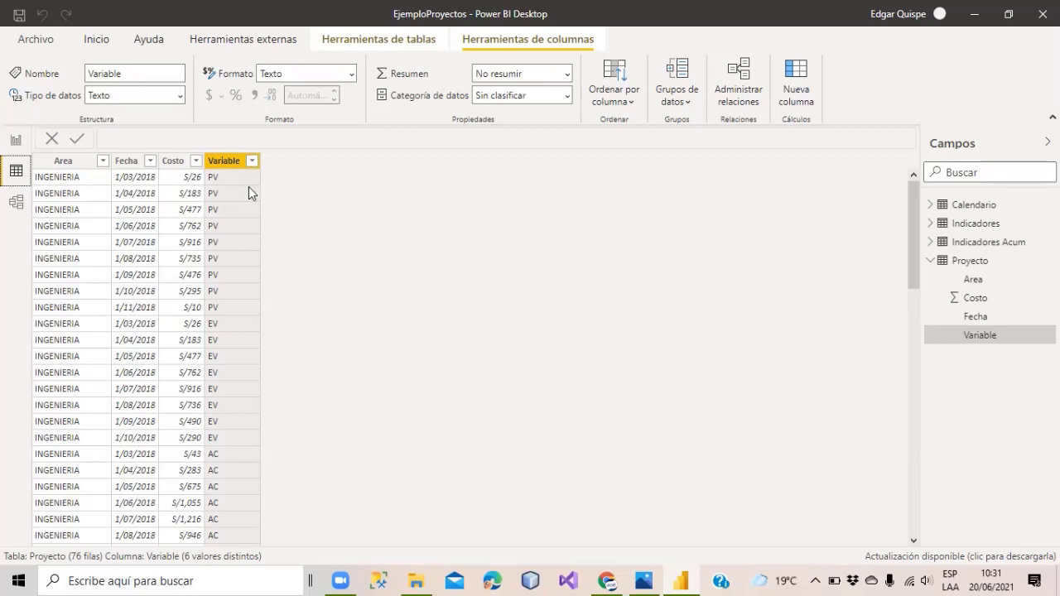
{"action": "left_click", "coordinate": [175, 165]}
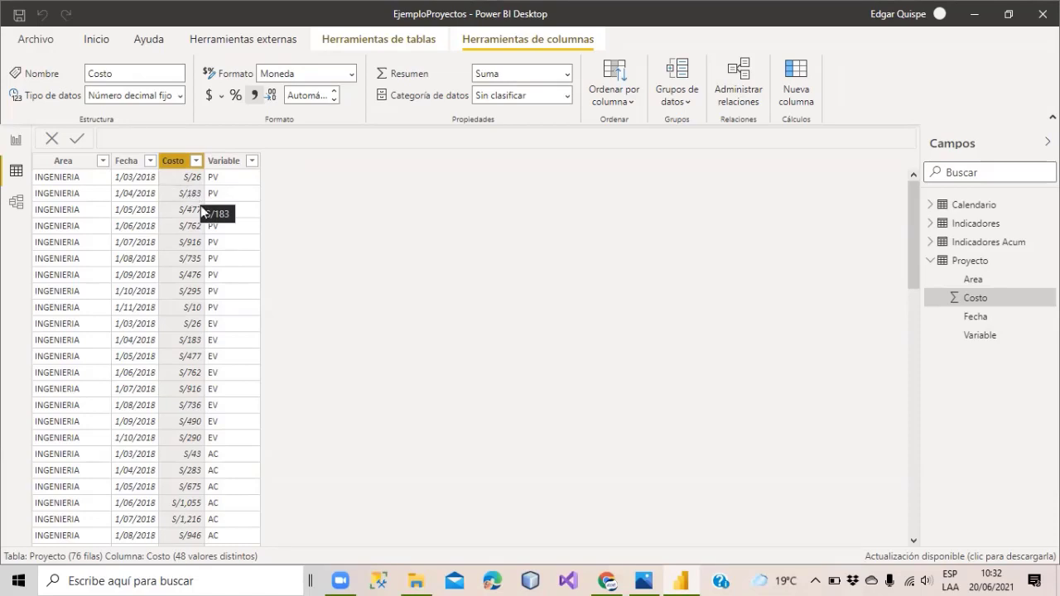
{"action": "left_click", "coordinate": [15, 142]}
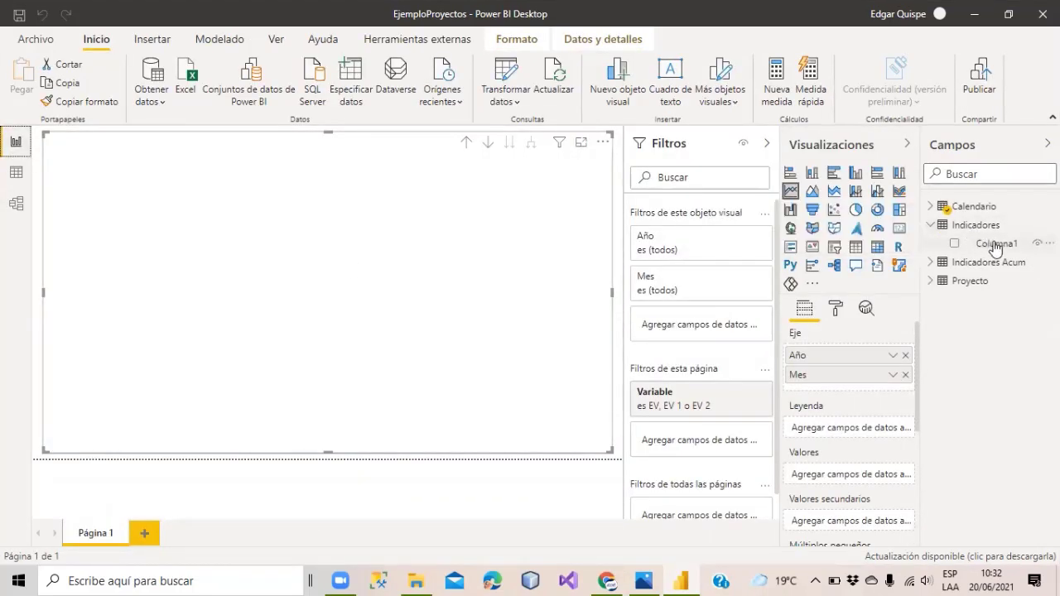
Select the Indicadores table and add a new blank measure named Medida to it.
{"action": "left_click", "coordinate": [969, 243]}
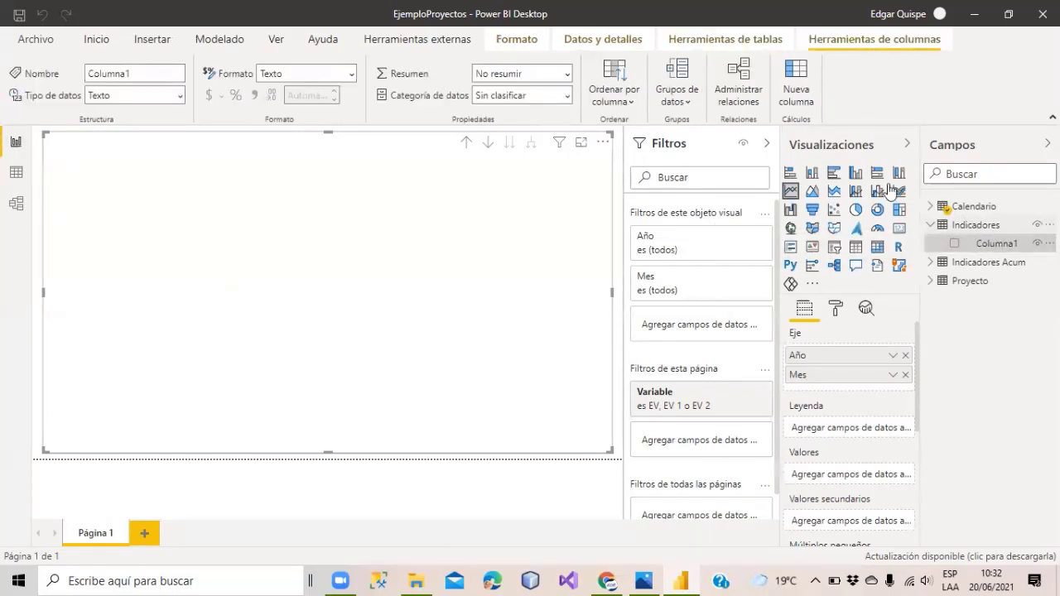
{"action": "left_click", "coordinate": [700, 39]}
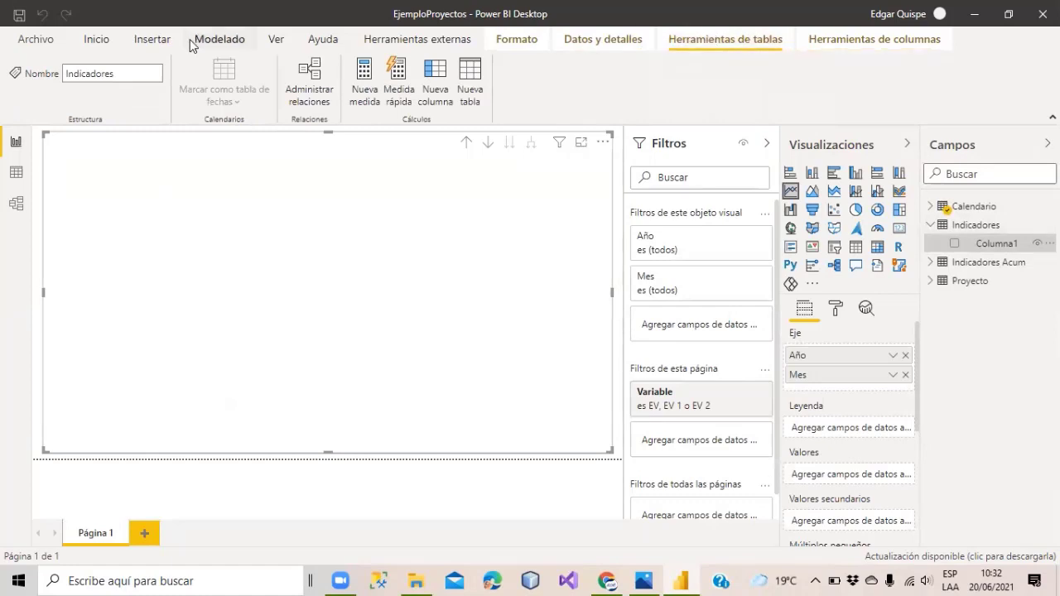
{"action": "left_click", "coordinate": [214, 38]}
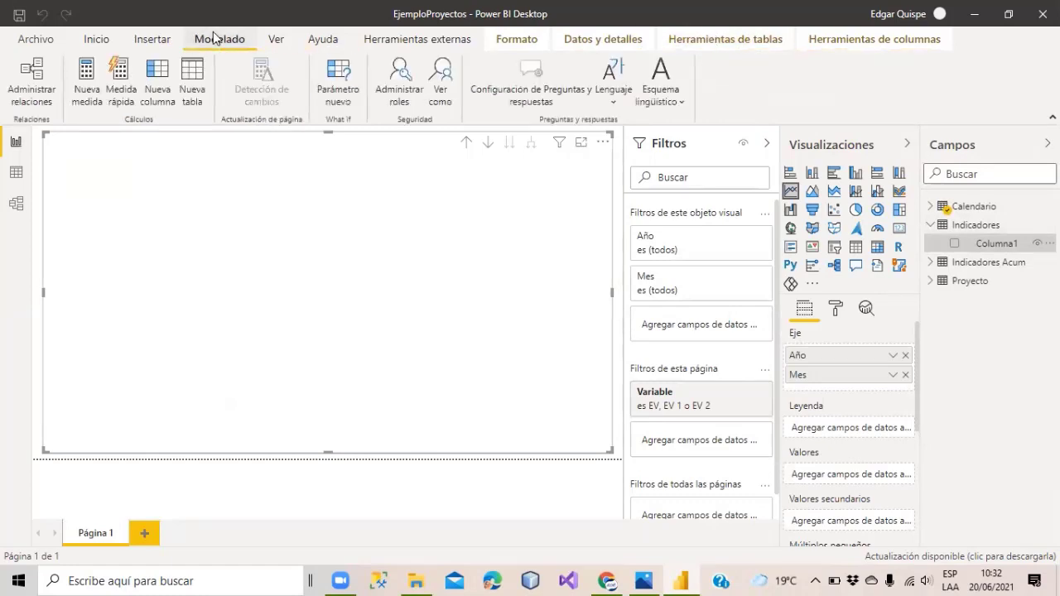
{"action": "left_click", "coordinate": [99, 39]}
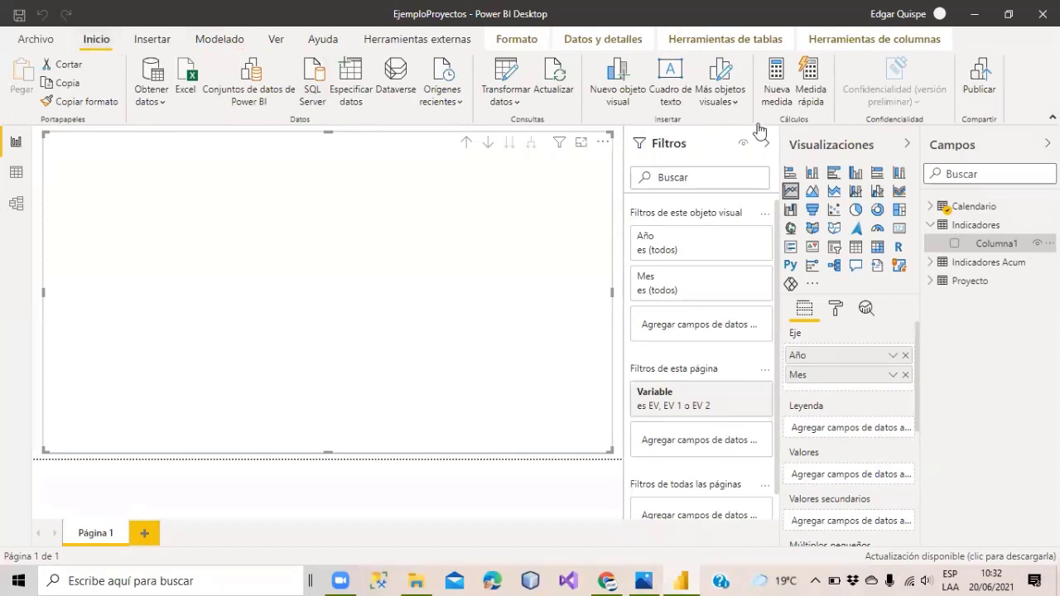
{"action": "left_click", "coordinate": [217, 39]}
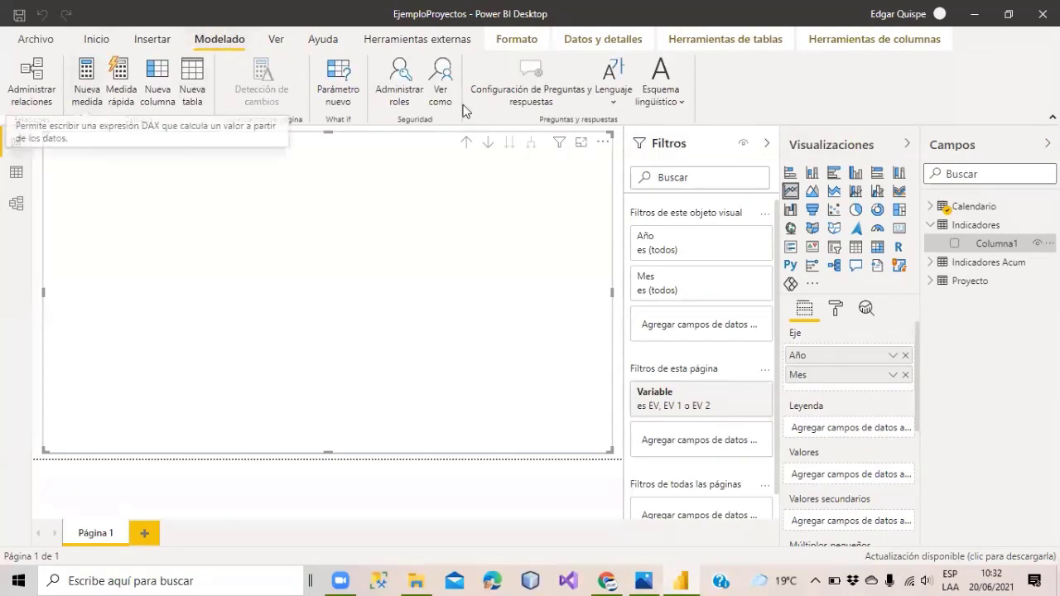
{"action": "left_click", "coordinate": [722, 43]}
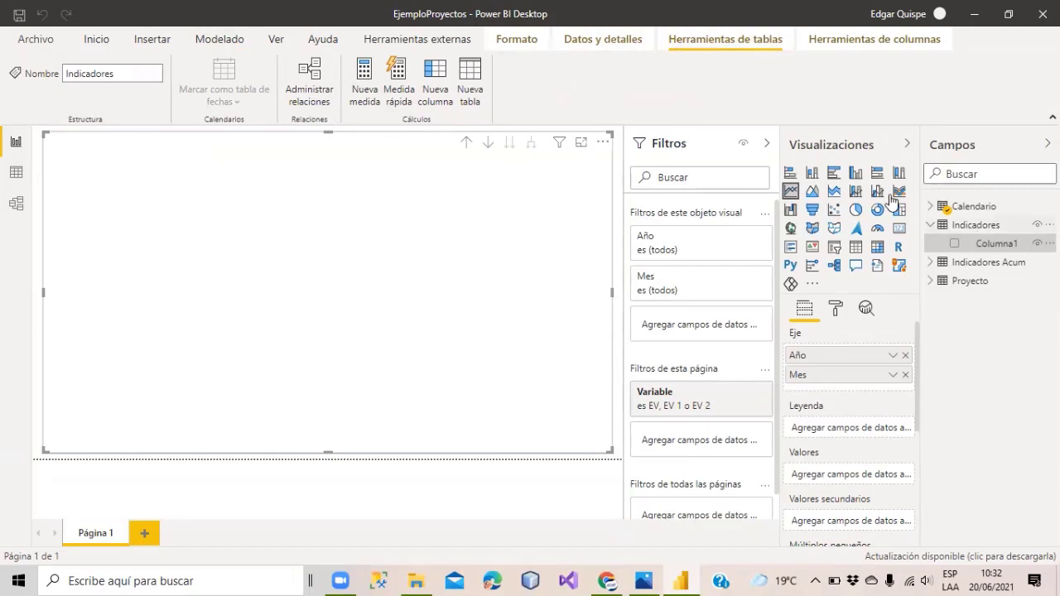
{"action": "left_click", "coordinate": [363, 79]}
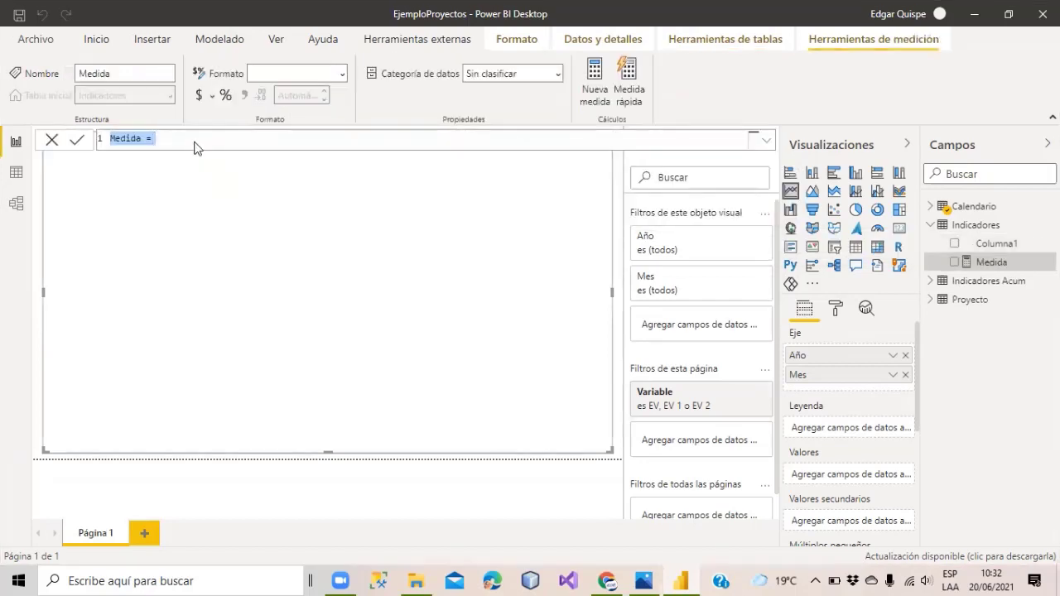
Replace the default text with Total Costo = SUM(Proyecto[Costo]) and commit the measure.
{"action": "left_click", "coordinate": [192, 140]}
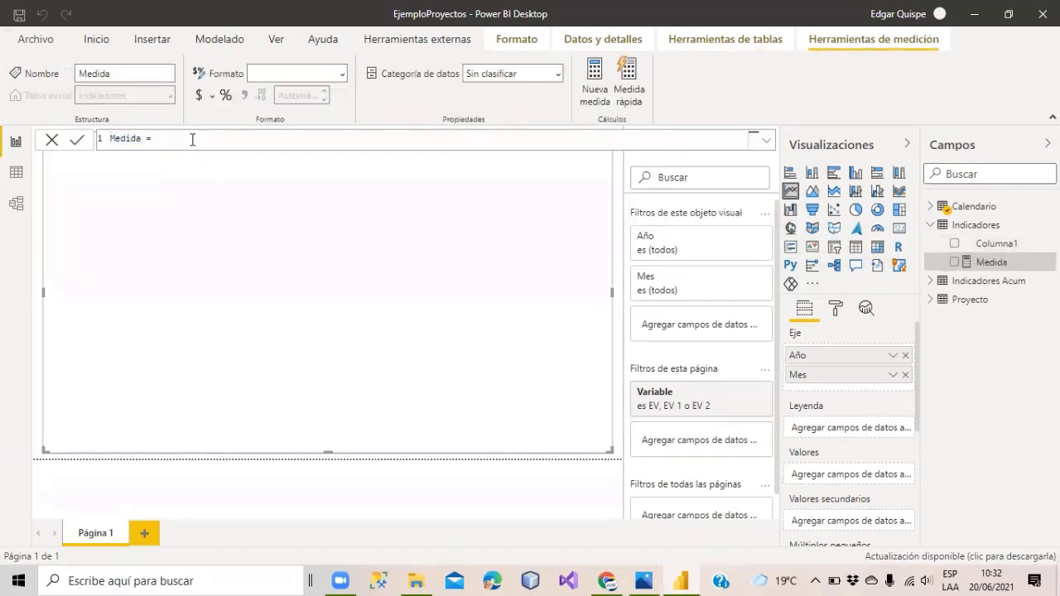
{"action": "scroll", "coordinate": [193, 139], "scroll_direction": "up", "scroll_amount": 3}
{"action": "left_click", "coordinate": [94, 145]}
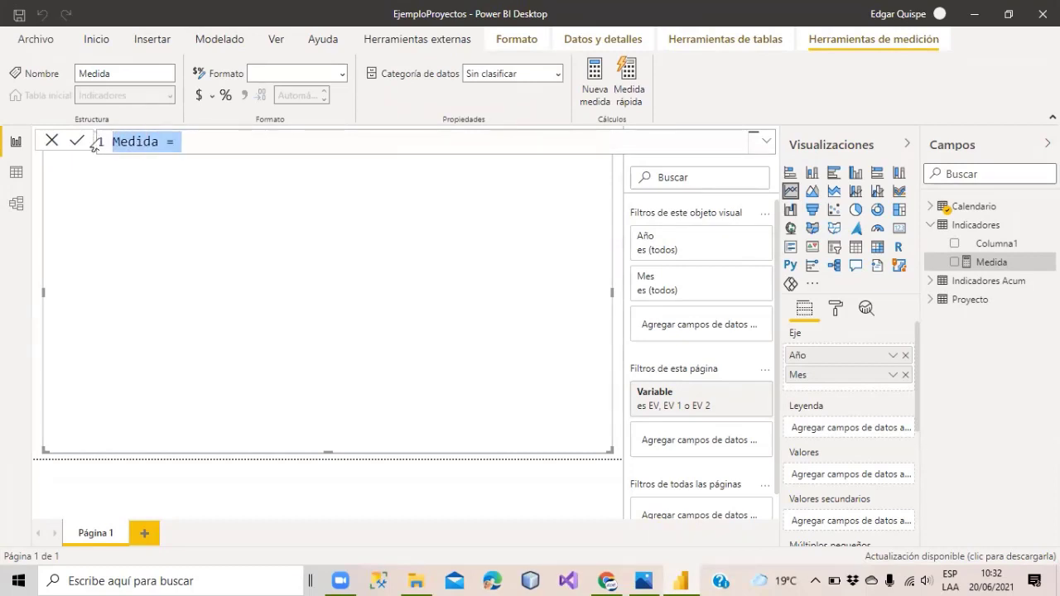
{"action": "type", "text": "Tot"}
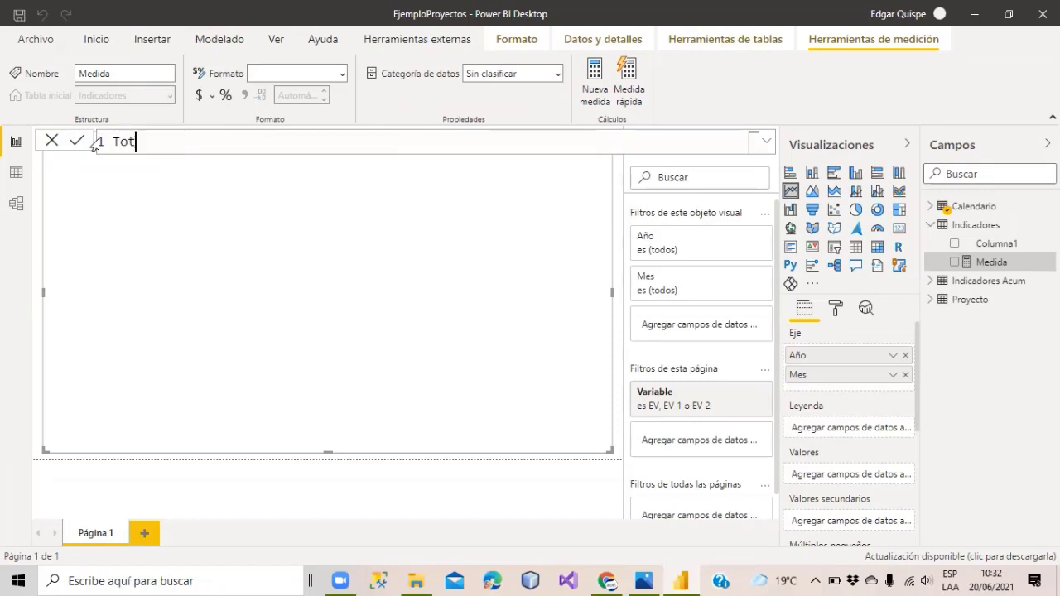
{"action": "type", "text": "al Costo = sum"}
{"action": "key", "text": "BackSpace"}
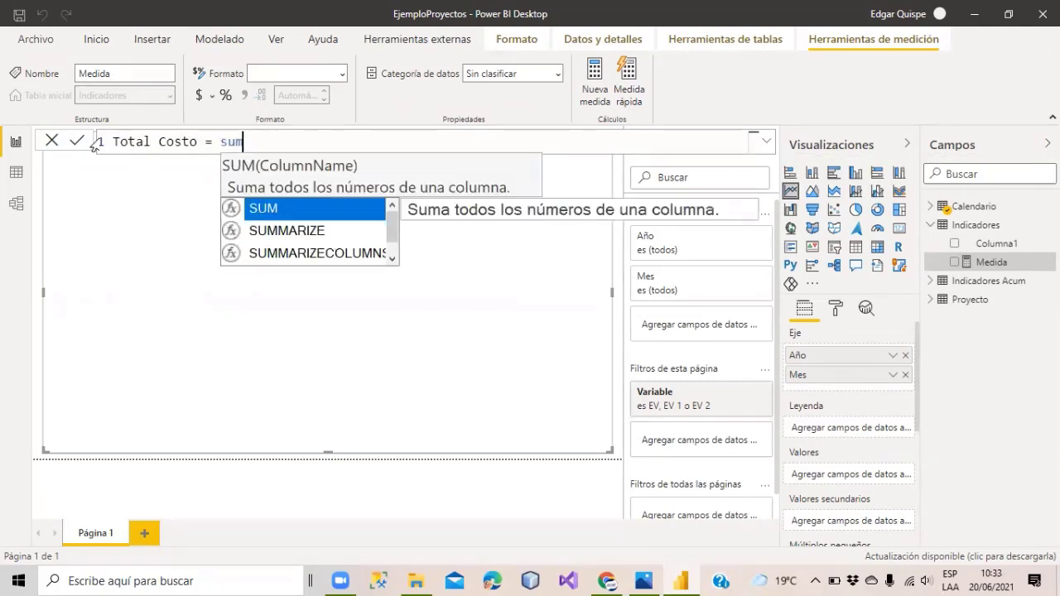
{"action": "key", "text": "Tab"}
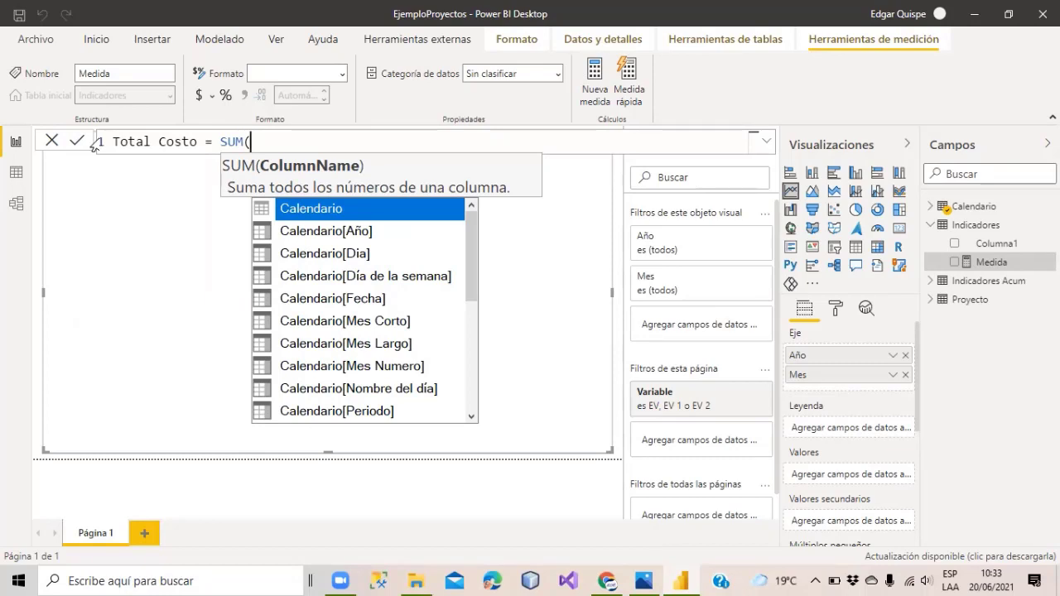
{"action": "type", "text": "costo"}
{"action": "key", "text": "Tab"}
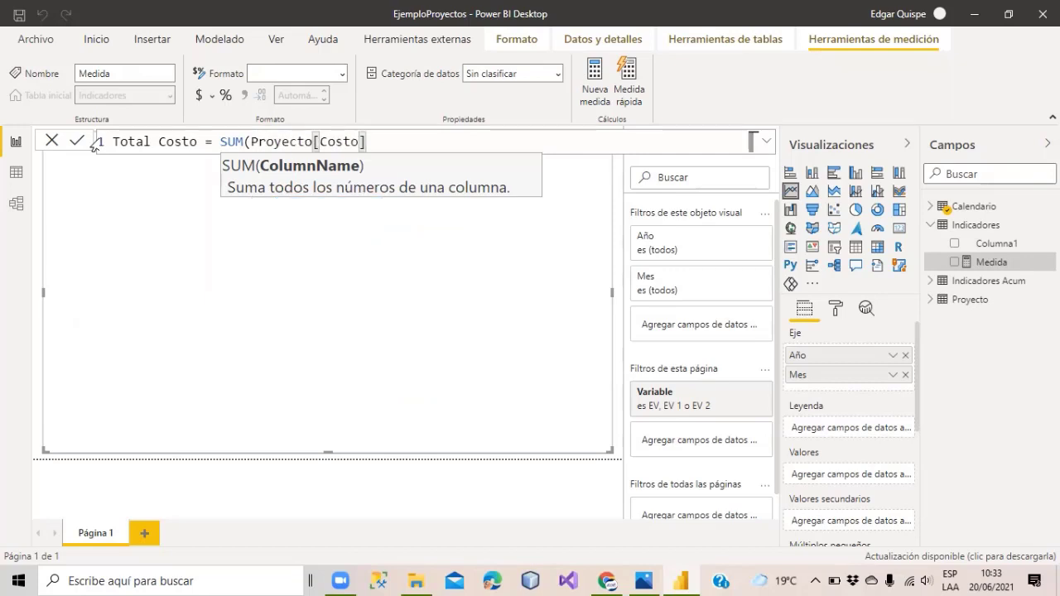
{"action": "type", "text": ")"}
{"action": "key", "text": "Return"}
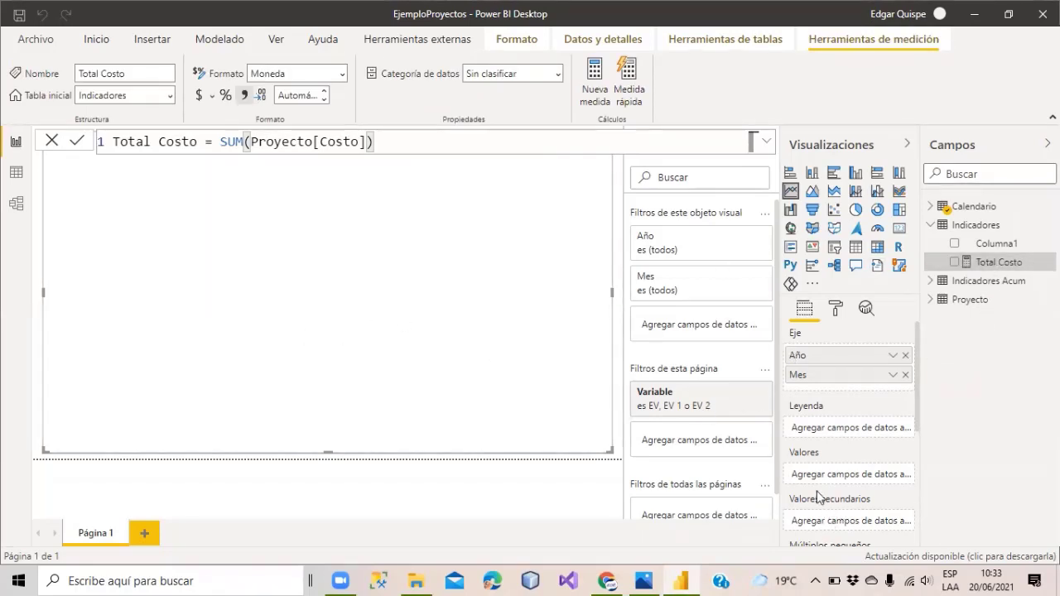
Plot Total Costo in the line chart instead of Recuento de Columna1, with Proyecto's Variable as legend.
{"action": "left_click_drag", "start_coordinate": [986, 252], "coordinate": [844, 486]}
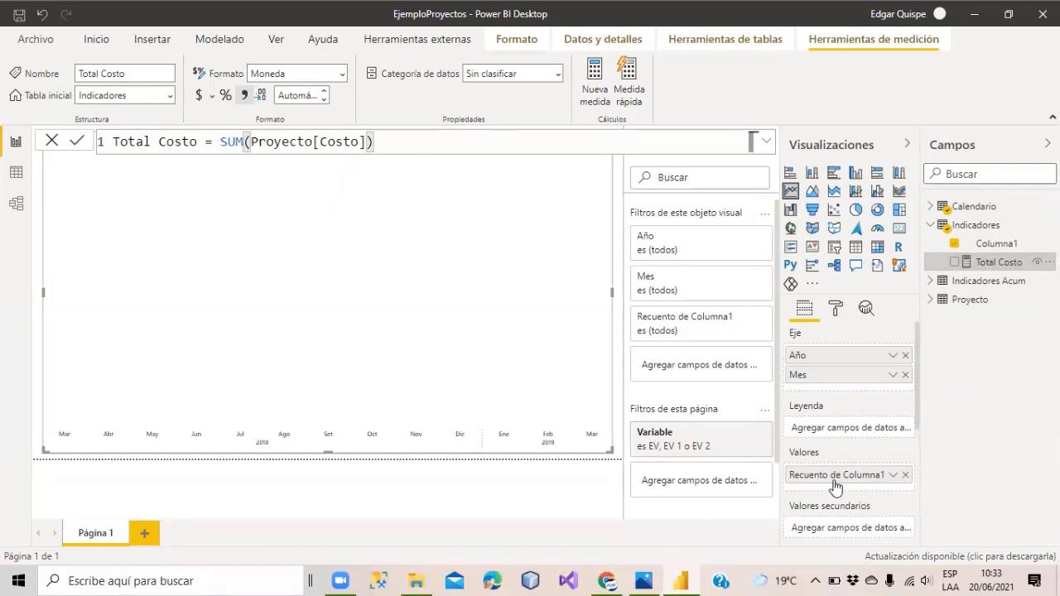
{"action": "left_click", "coordinate": [895, 477]}
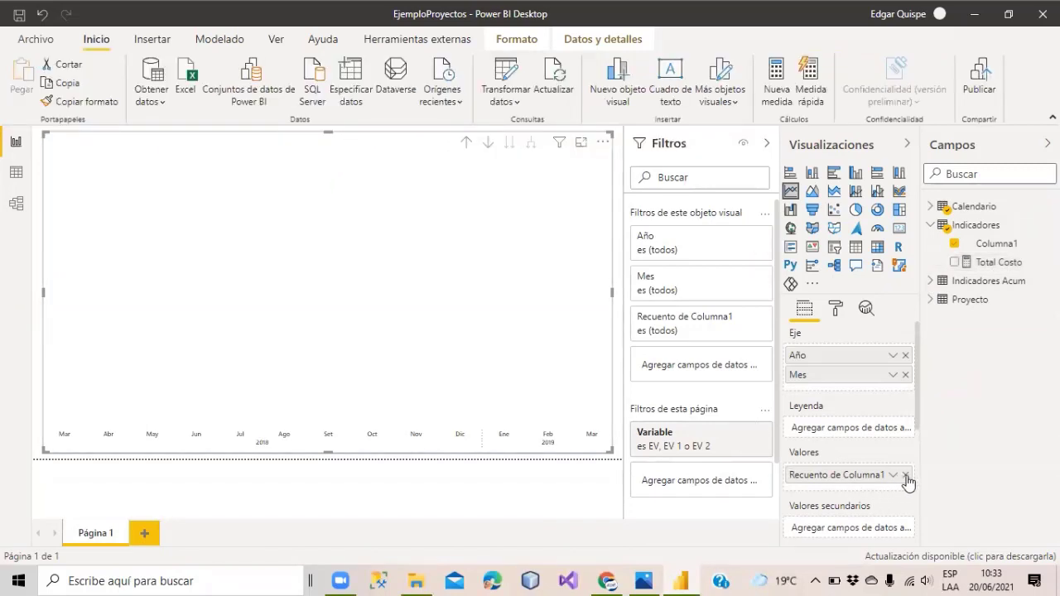
{"action": "left_click", "coordinate": [905, 475]}
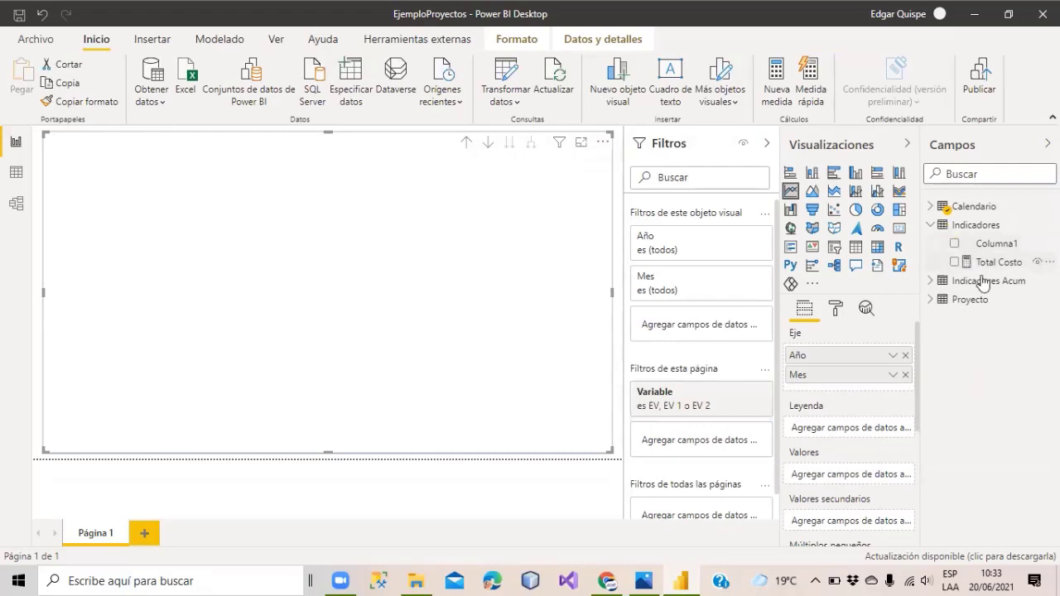
{"action": "left_click_drag", "start_coordinate": [986, 263], "coordinate": [839, 480]}
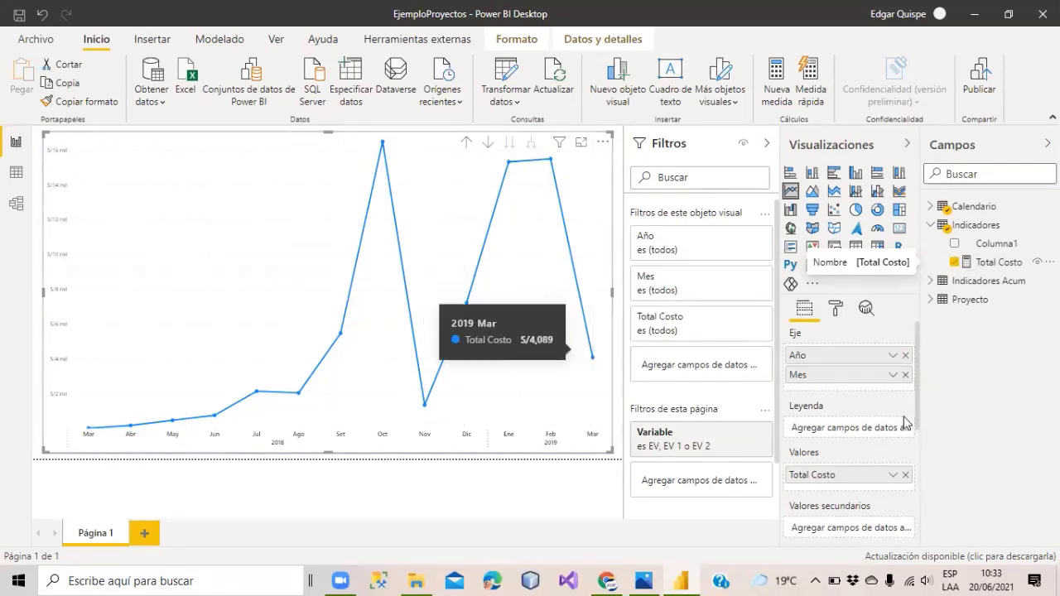
{"action": "left_click", "coordinate": [930, 299]}
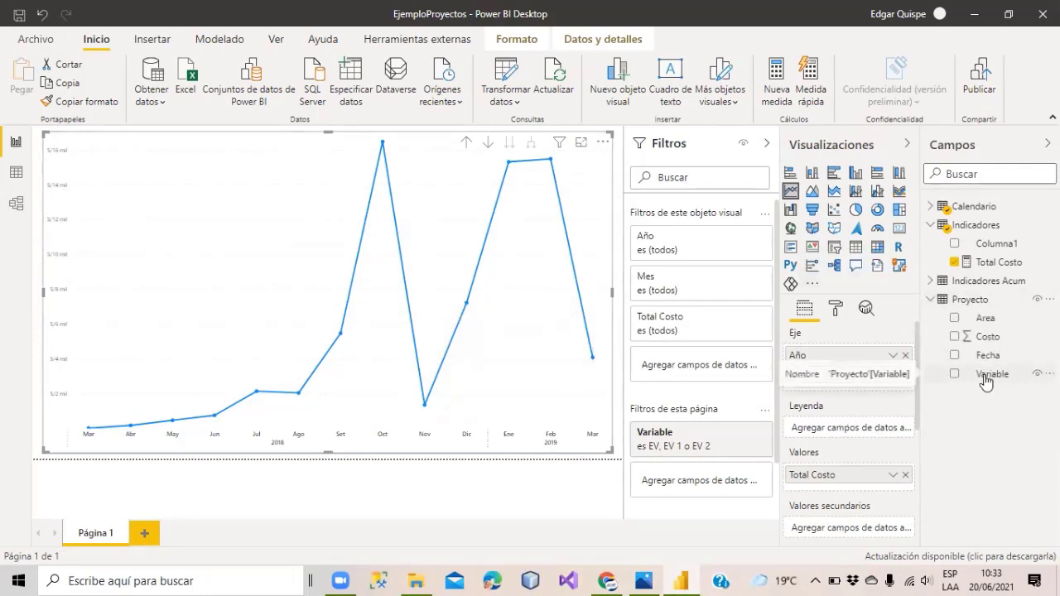
{"action": "left_click_drag", "start_coordinate": [991, 375], "coordinate": [832, 432]}
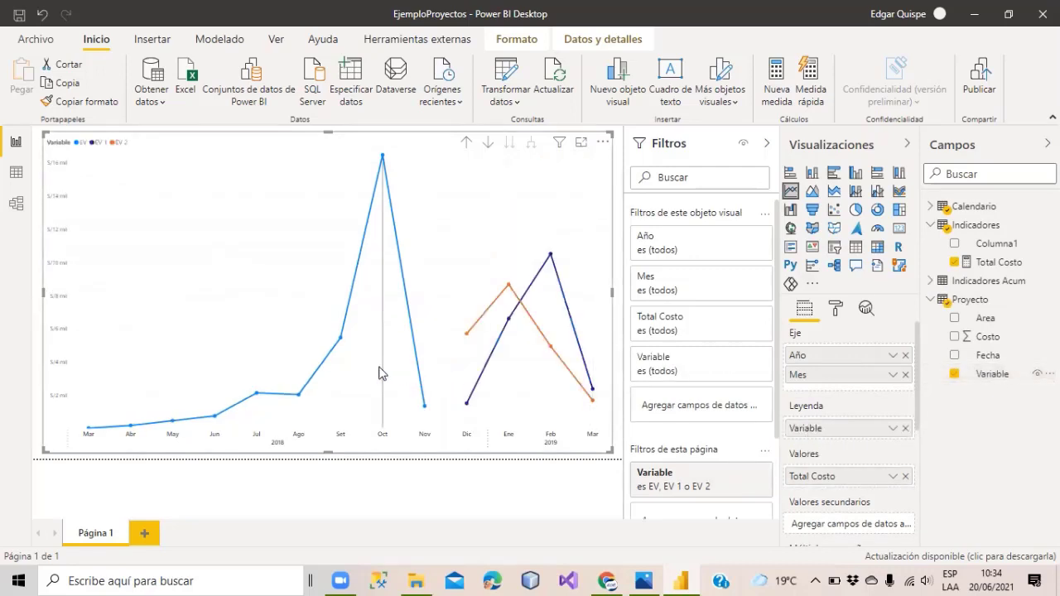
{"action": "mouse_move", "coordinate": [83, 433]}
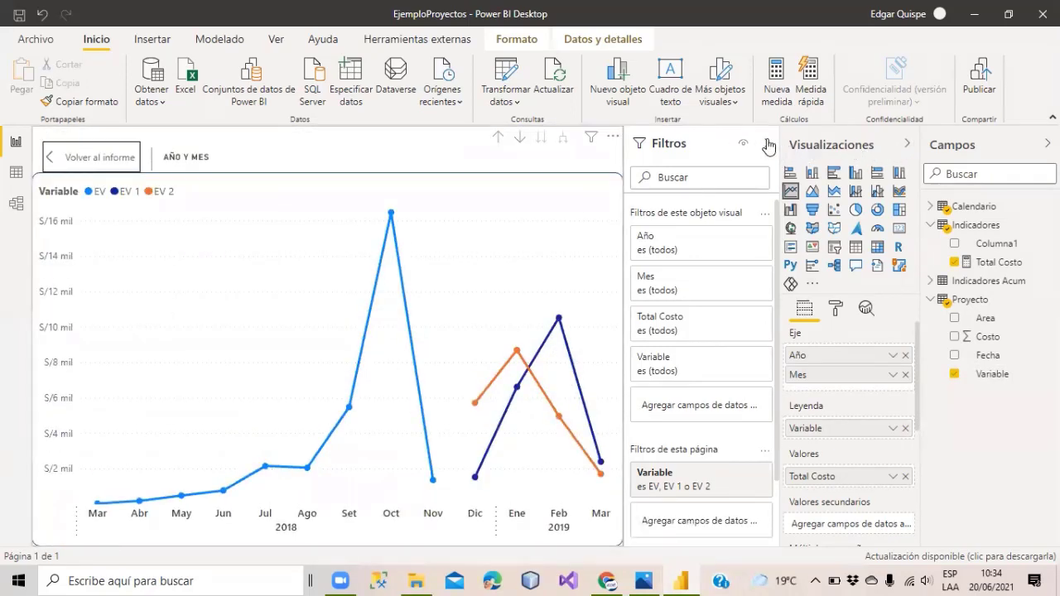
Collapse the Filtros and Visualizaciones panes to widen the Total Costo line chart.
{"action": "left_click", "coordinate": [768, 146]}
{"action": "left_click", "coordinate": [905, 146]}
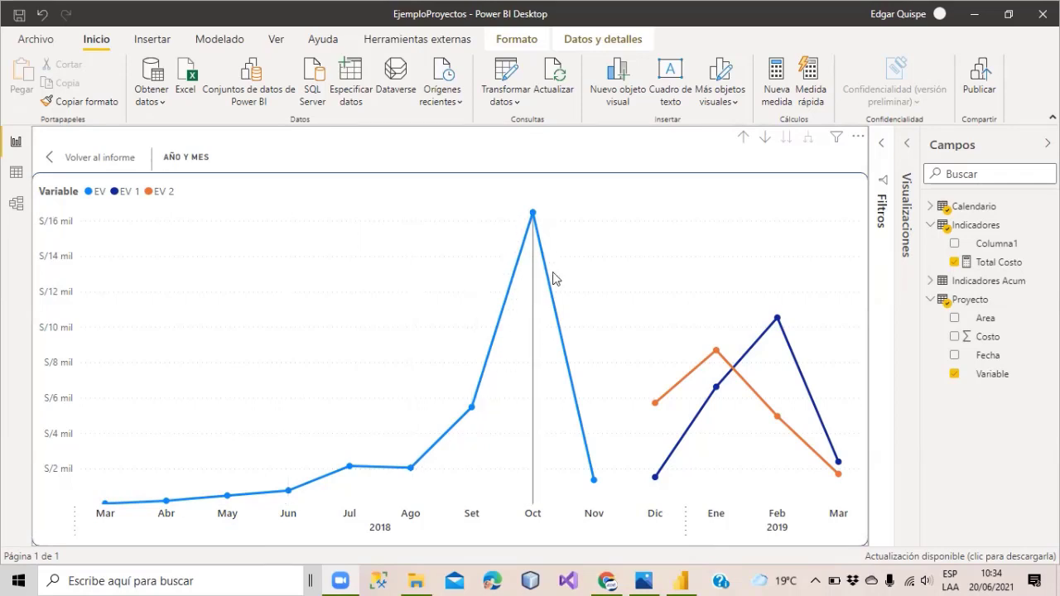
{"action": "mouse_move", "coordinate": [592, 495]}
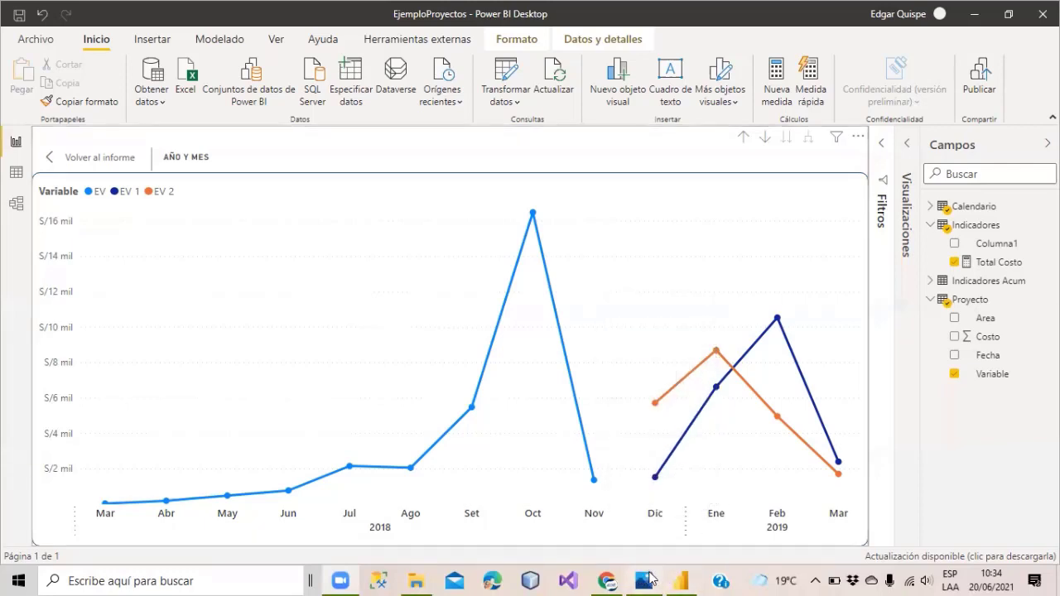
{"action": "left_click", "coordinate": [643, 580]}
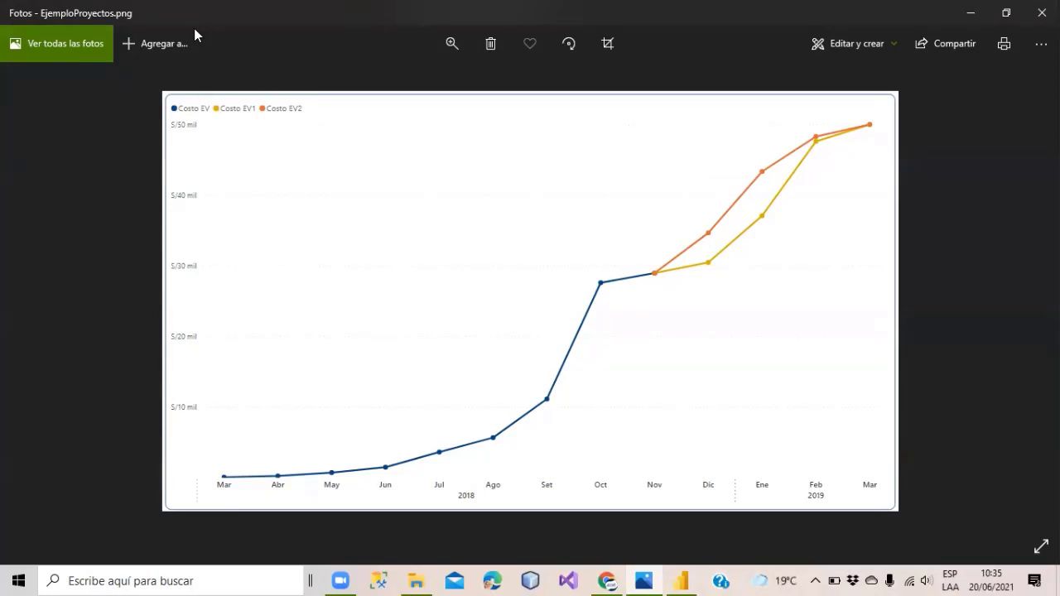
{"action": "double_click", "coordinate": [193, 29]}
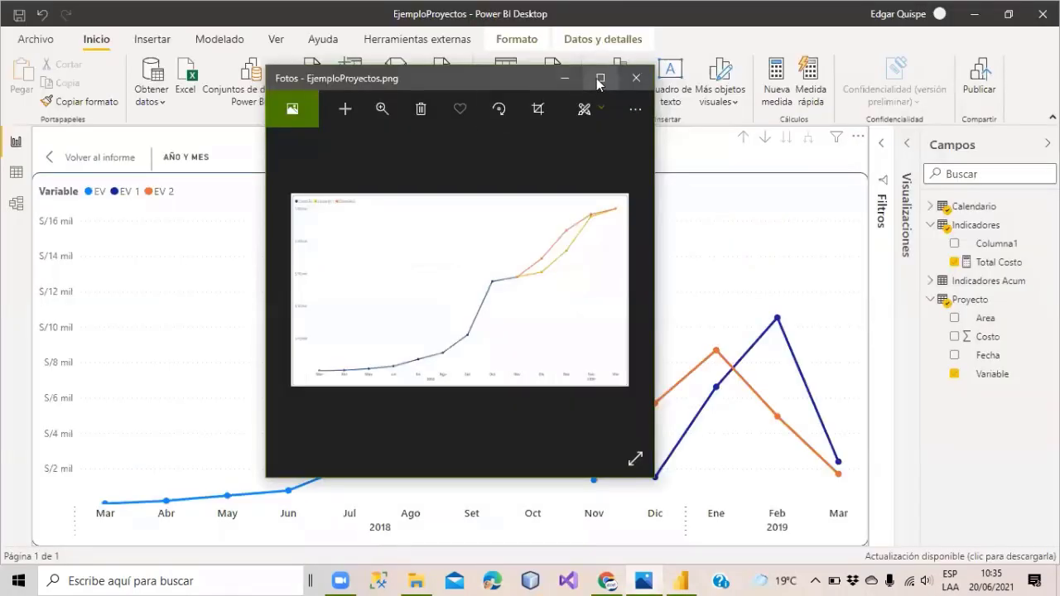
{"action": "left_click", "coordinate": [599, 77]}
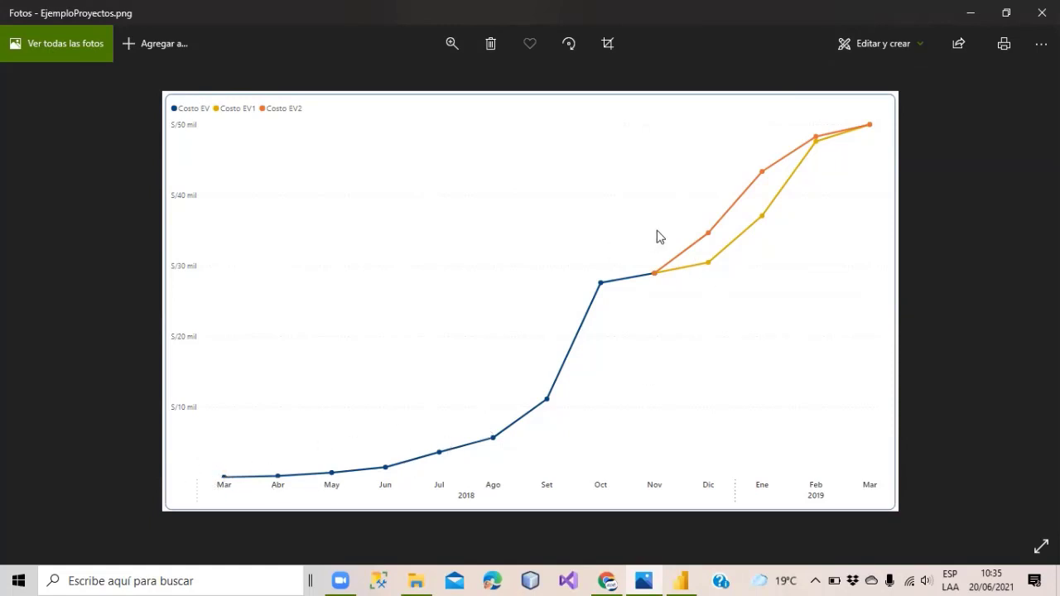
{"action": "left_click", "coordinate": [970, 12]}
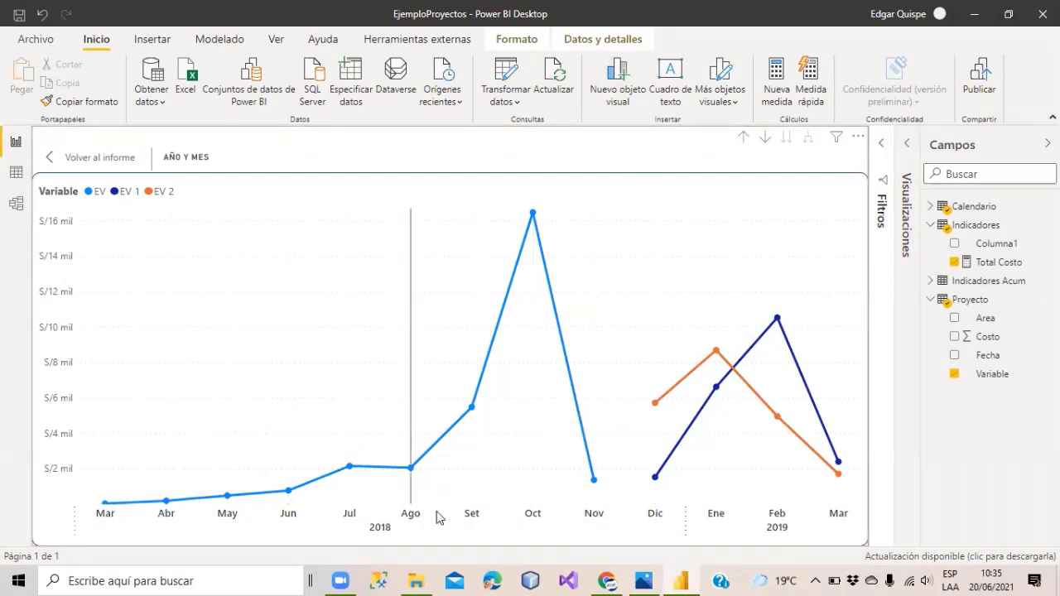
{"action": "left_click", "coordinate": [646, 579]}
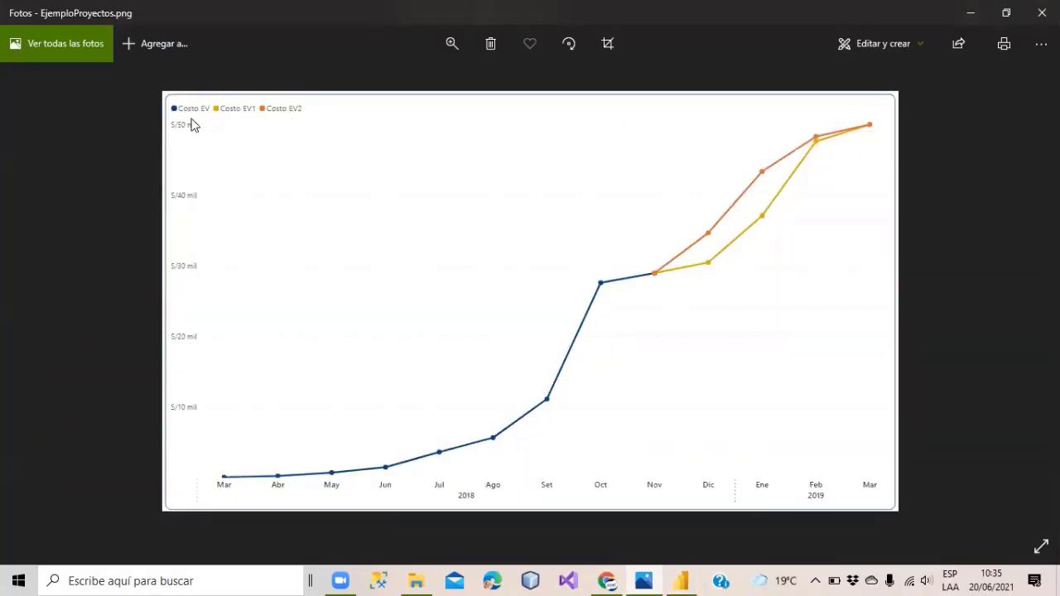
{"action": "left_click", "coordinate": [970, 13]}
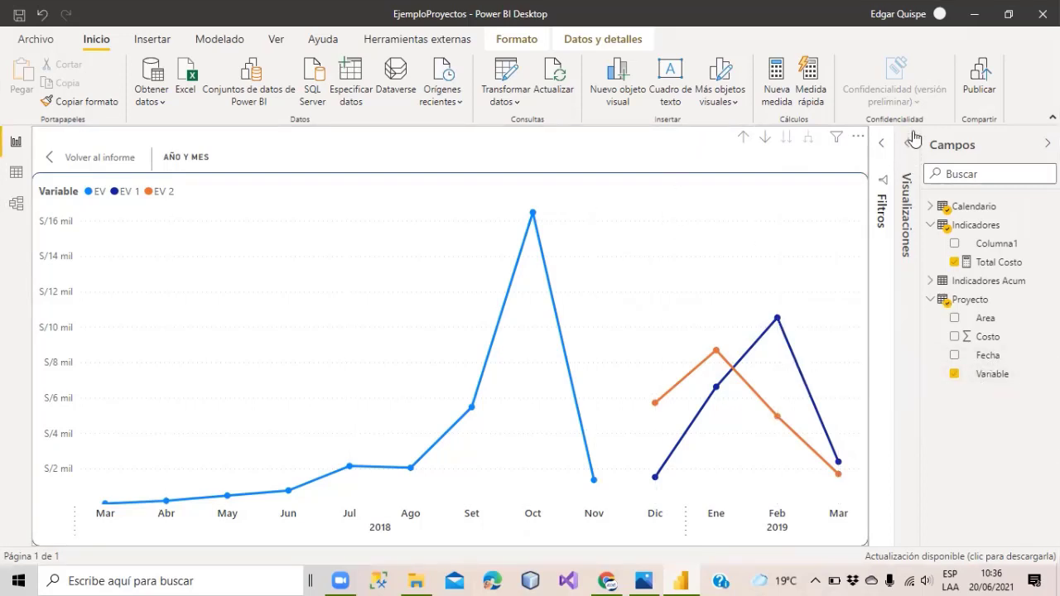
Remove Variable from the chart legend and select the Total Costo measure to show its formula.
{"action": "left_click", "coordinate": [892, 179]}
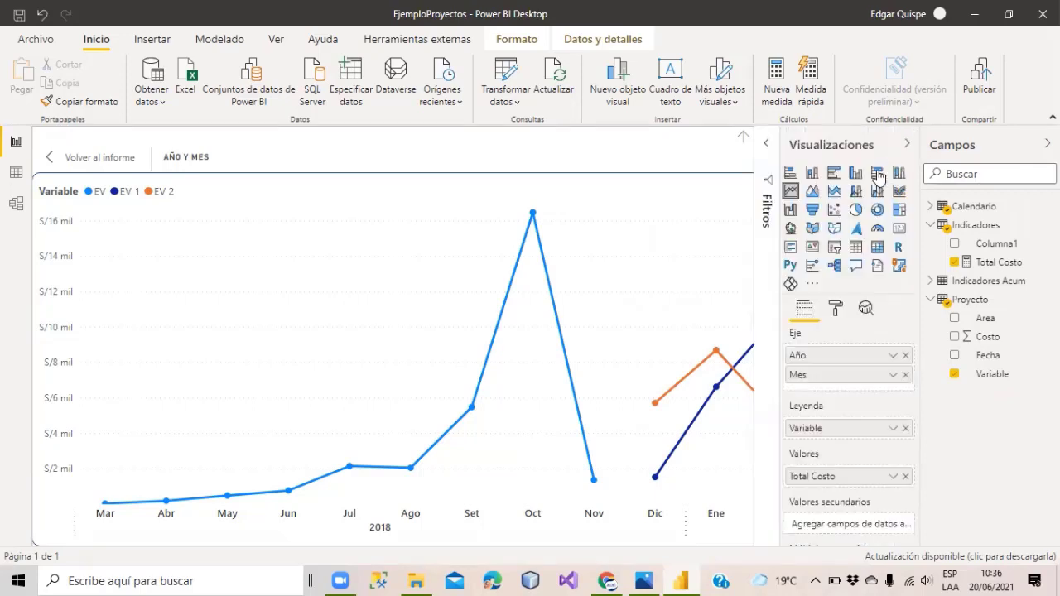
{"action": "left_click", "coordinate": [905, 428]}
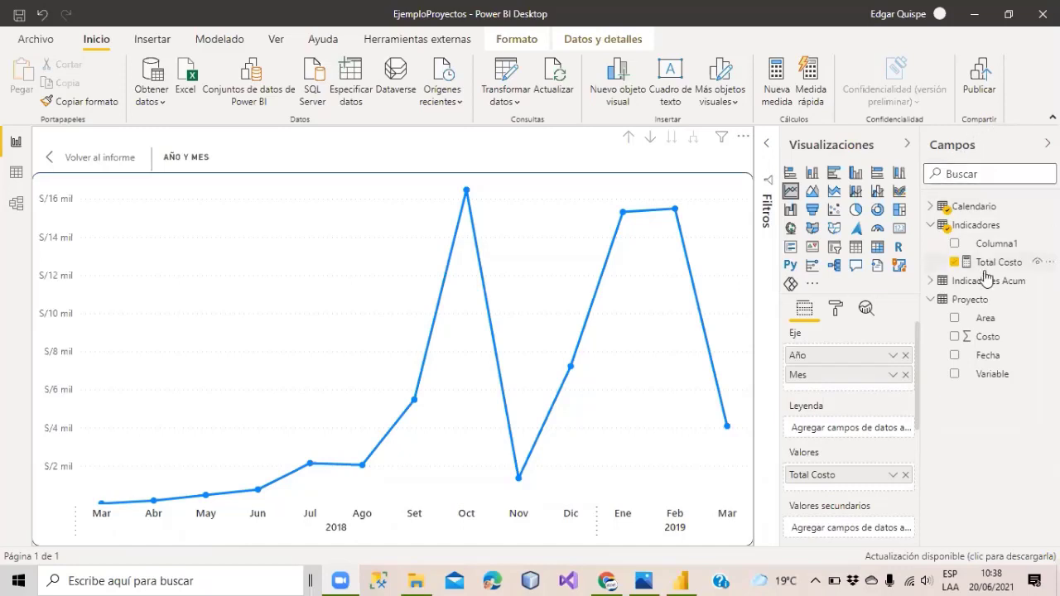
{"action": "left_click", "coordinate": [990, 248]}
{"action": "left_click", "coordinate": [991, 261]}
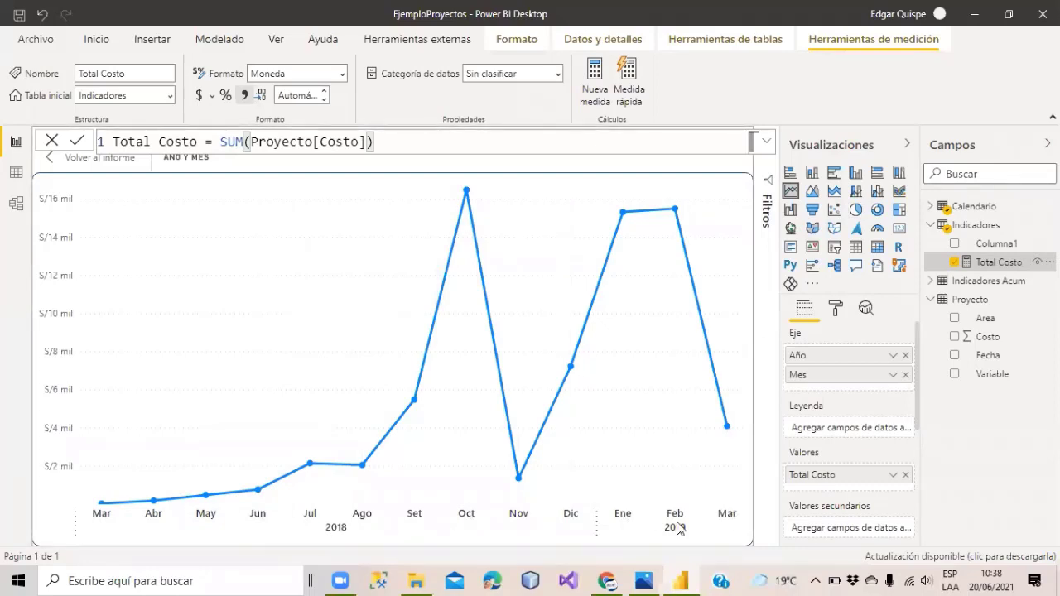
Create a new measure in Indicadores named Costo EV Acum.
{"action": "left_click", "coordinate": [593, 72]}
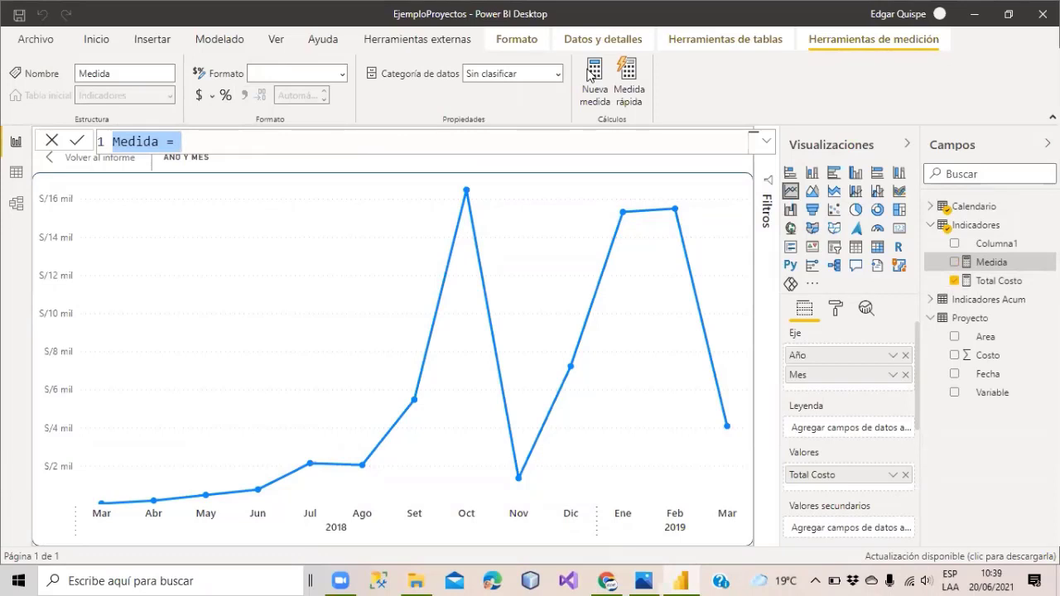
{"action": "type", "text": "Costo"}
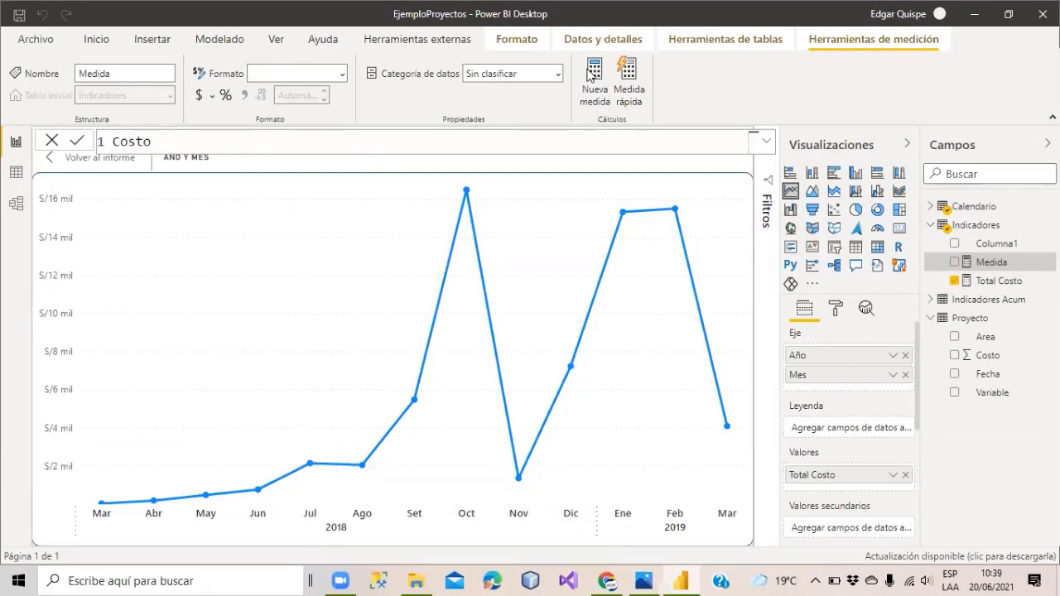
{"action": "type", "text": " EV Acum ="}
{"action": "type", "text": "CAL"}
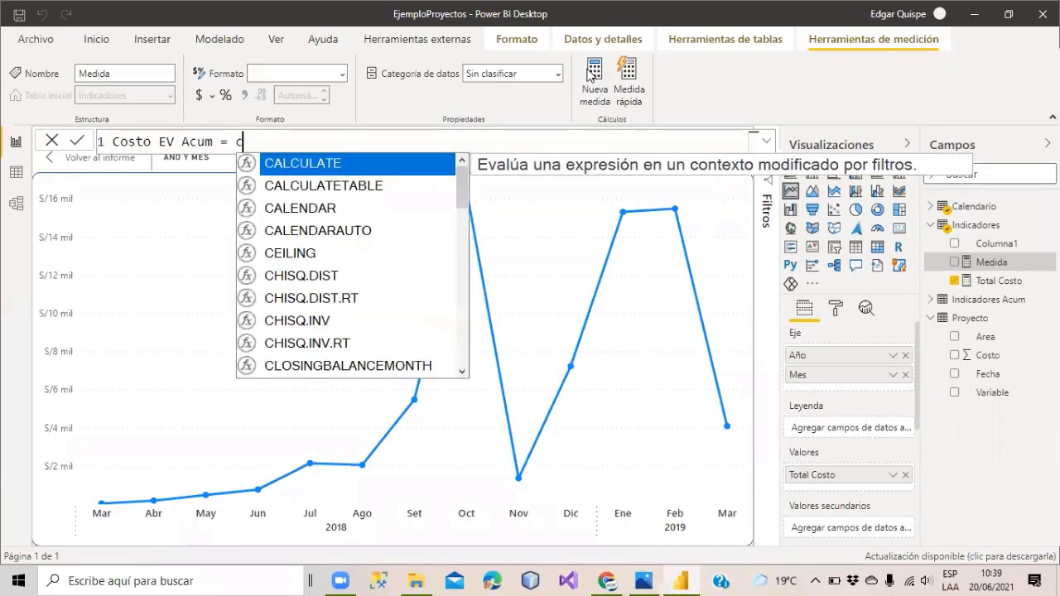
{"action": "key", "text": "Tab"}
{"action": "key", "text": "BackSpace"}
{"action": "key", "text": "BackSpace"}
{"action": "key", "text": "BackSpace"}
{"action": "key", "text": "BackSpace"}
{"action": "key", "text": "BackSpace"}
{"action": "key", "text": "BackSpace"}
{"action": "key", "text": "BackSpace"}
{"action": "key", "text": "BackSpace"}
{"action": "key", "text": "BackSpace"}
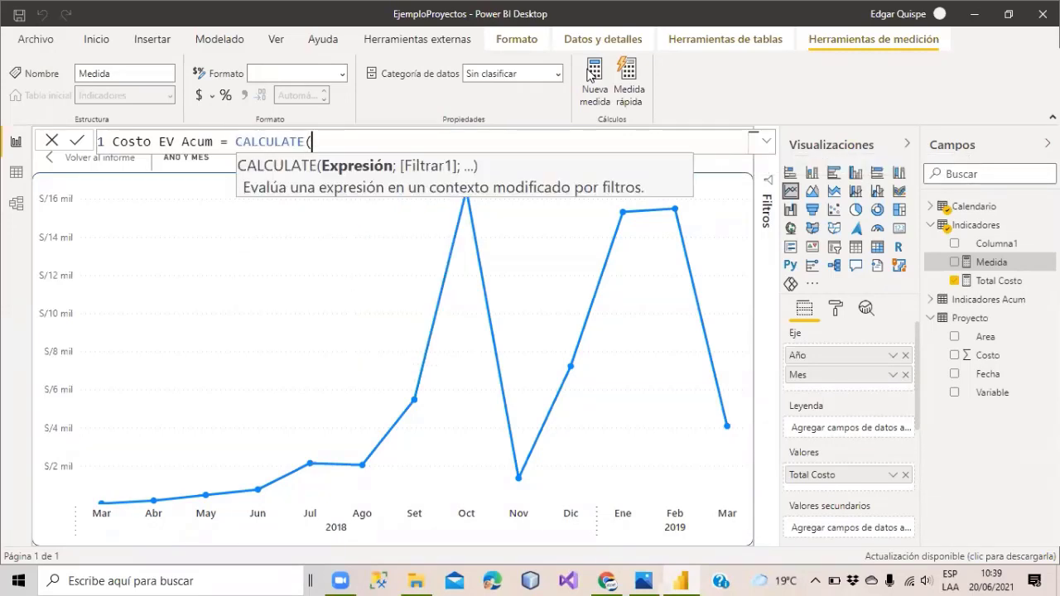
{"action": "key", "text": "BackSpace"}
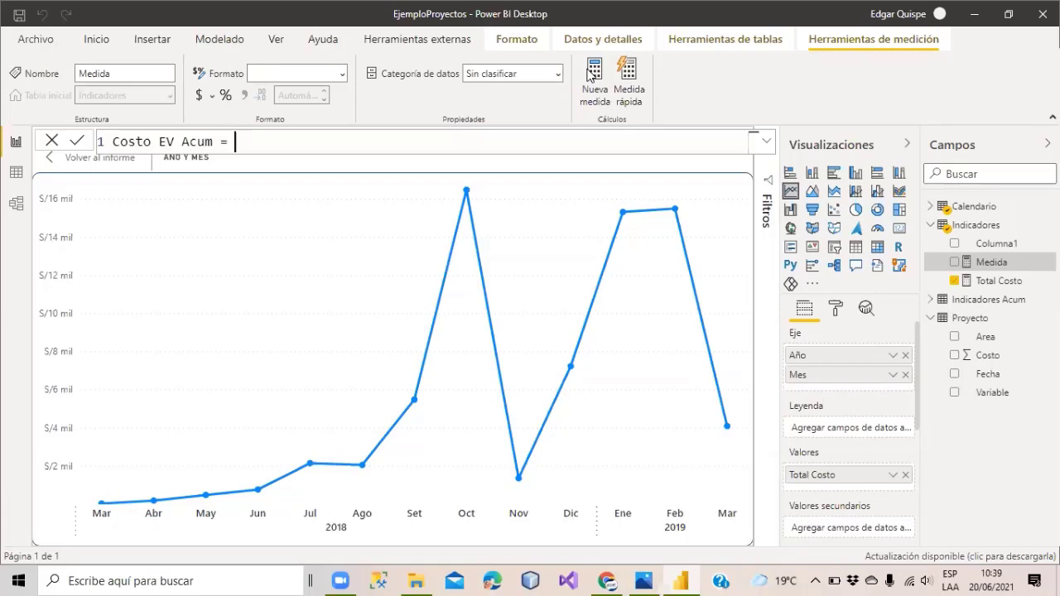
Give Costo EV Acum the formula TOTALYTD([Total Costo]; Calendario[Fecha]).
{"action": "type", "text": "total"}
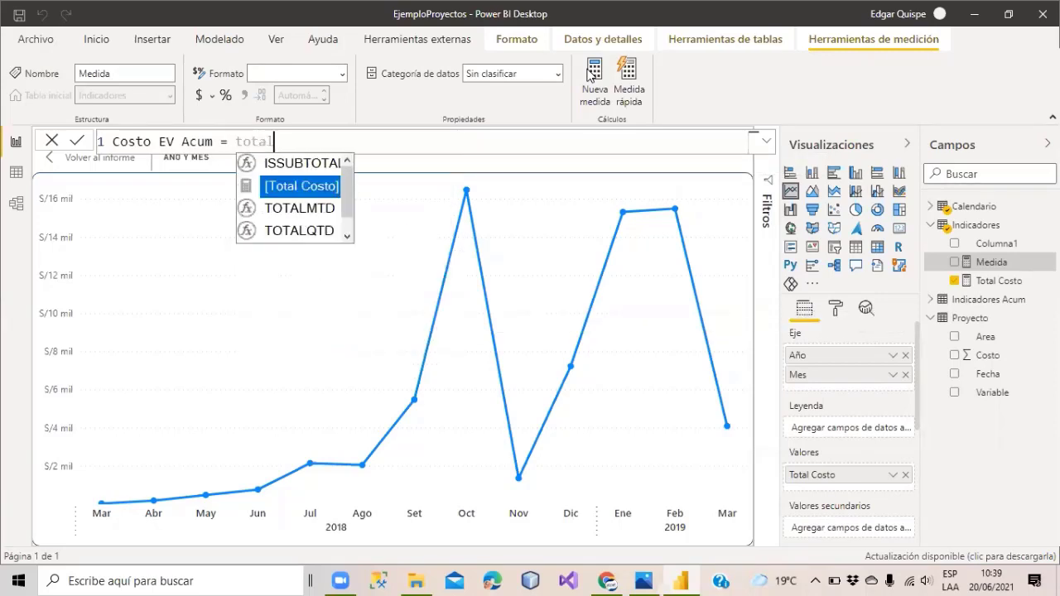
{"action": "type", "text": "ytd"}
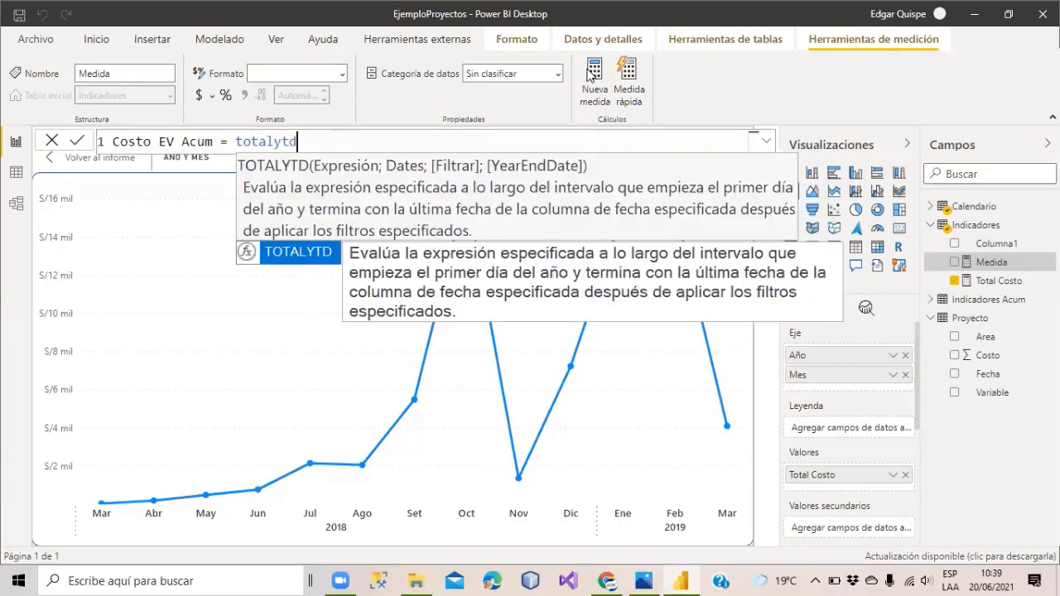
{"action": "key", "text": "Tab"}
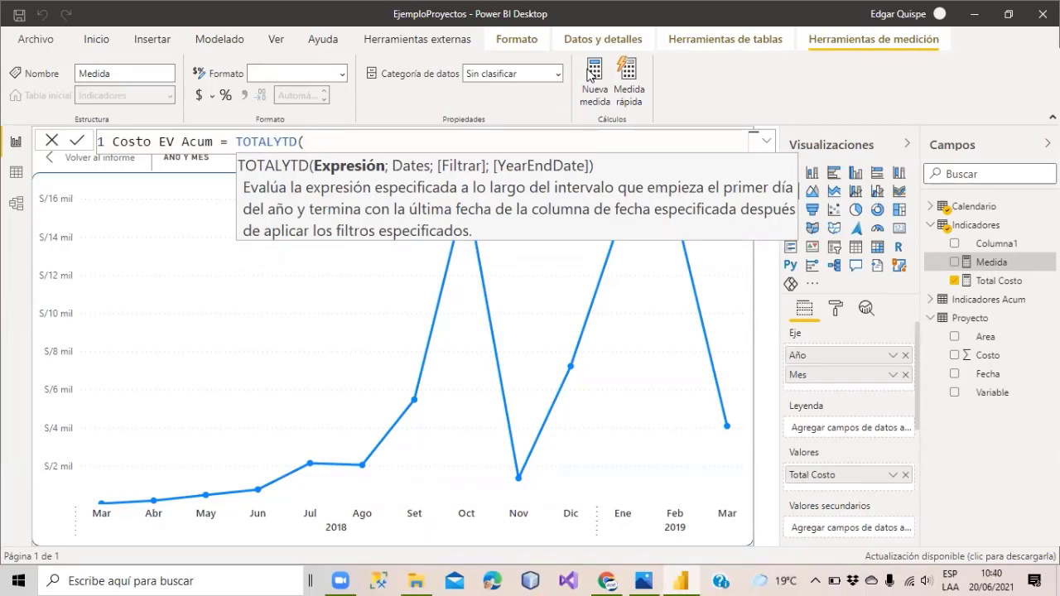
{"action": "type", "text": "o"}
{"action": "key", "text": "BackSpace"}
{"action": "type", "text": "[Total Costo]"}
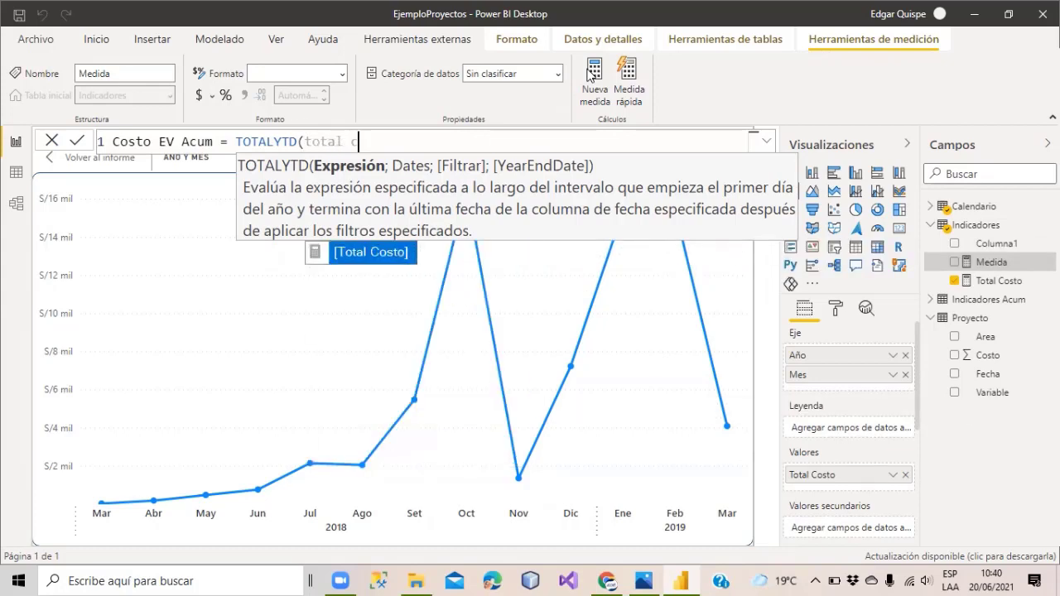
{"action": "type", "text": ";"}
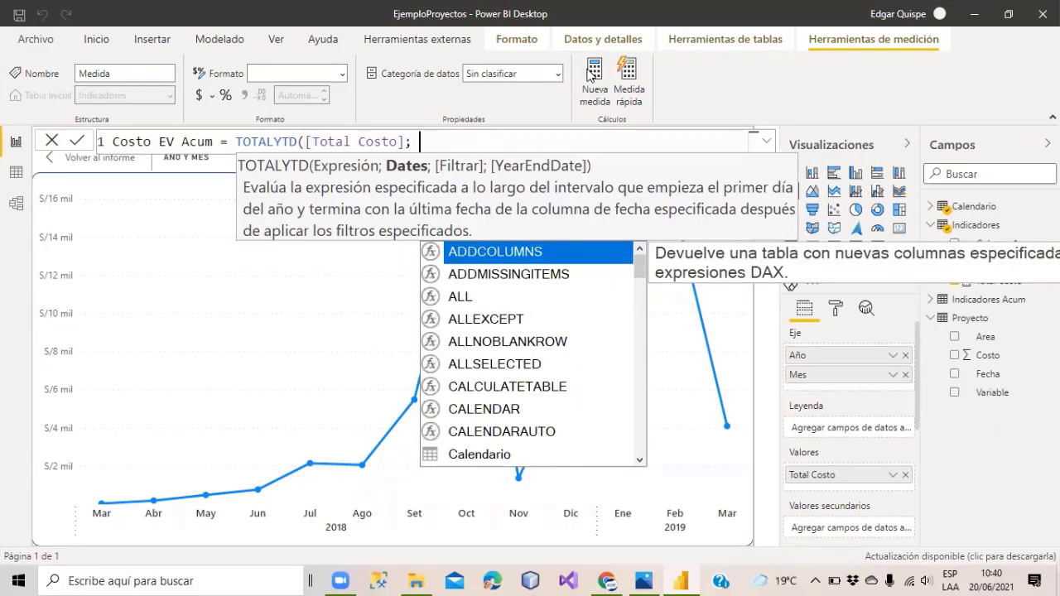
{"action": "left_click", "coordinate": [467, 131]}
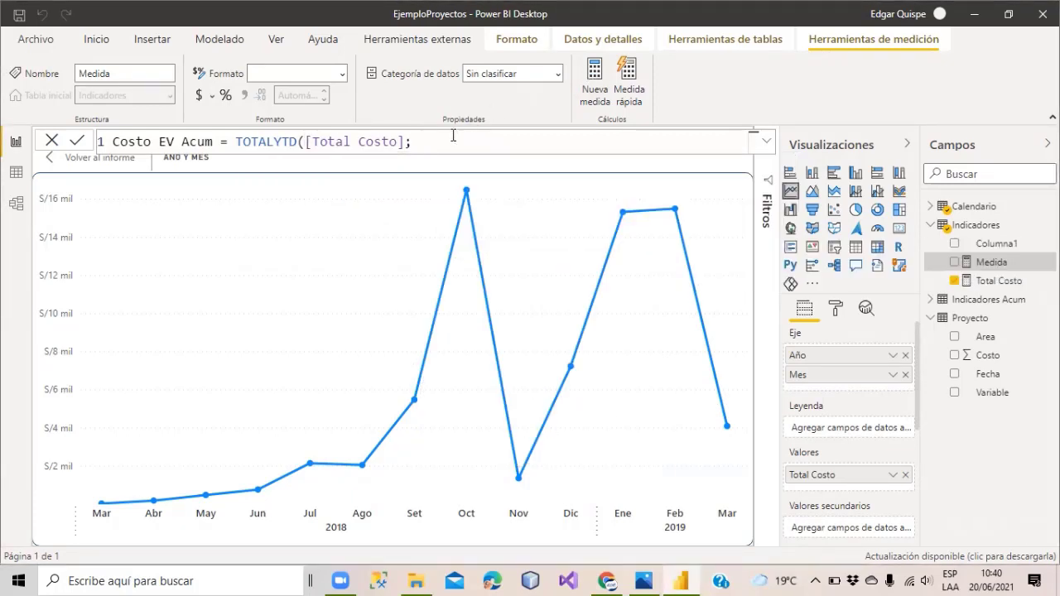
{"action": "type", "text": "fecha"}
{"action": "key", "text": "Tab"}
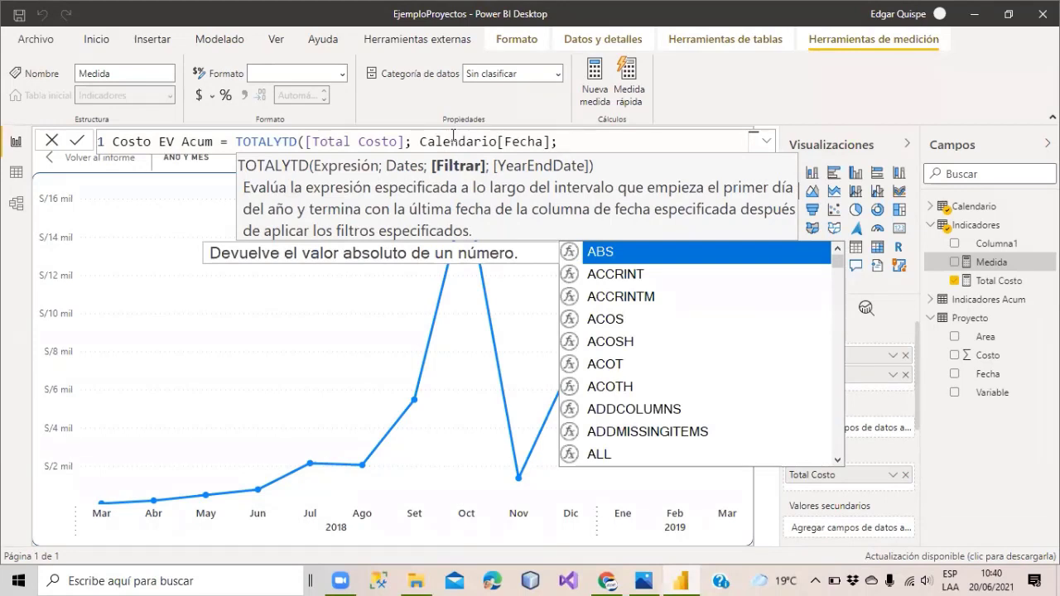
{"action": "key", "text": "BackSpace"}
{"action": "type", "text": ")"}
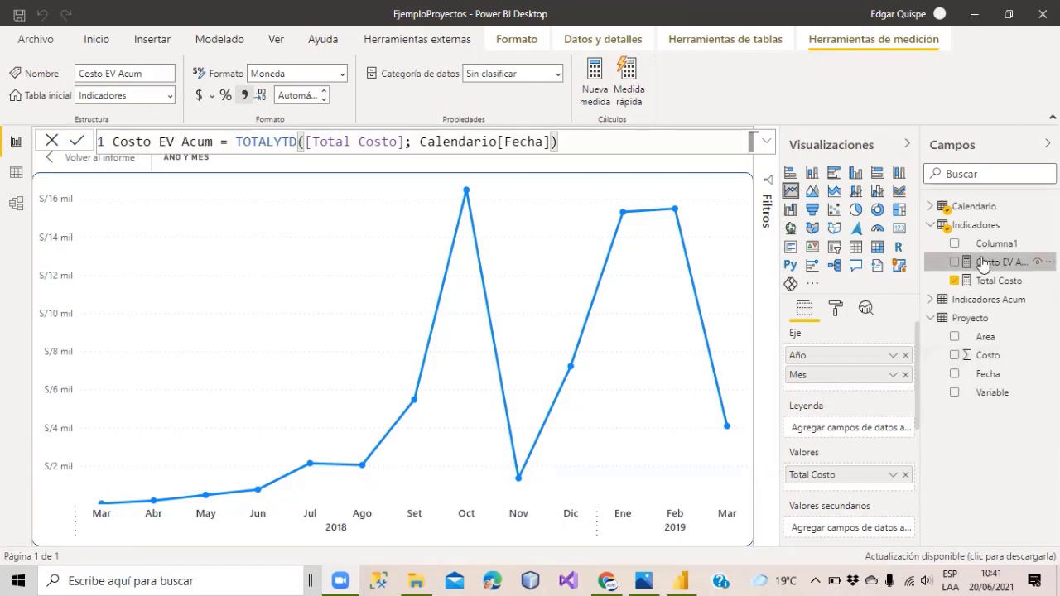
Add Costo EV Acum to the line chart and check its monthly values, peaking in Dic 2018.
{"action": "left_click_drag", "start_coordinate": [984, 263], "coordinate": [262, 484]}
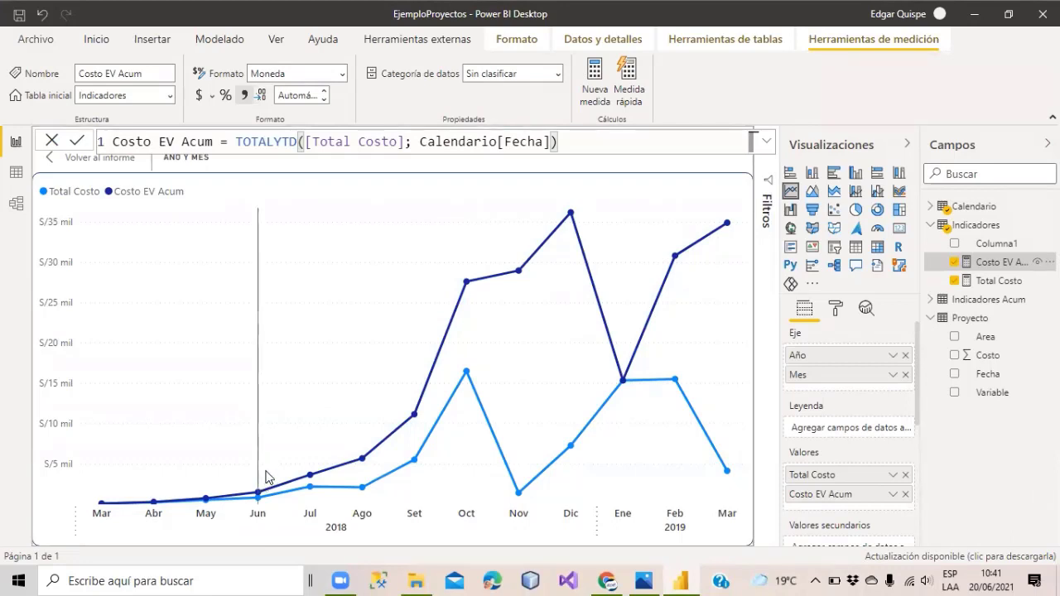
{"action": "mouse_move", "coordinate": [267, 477]}
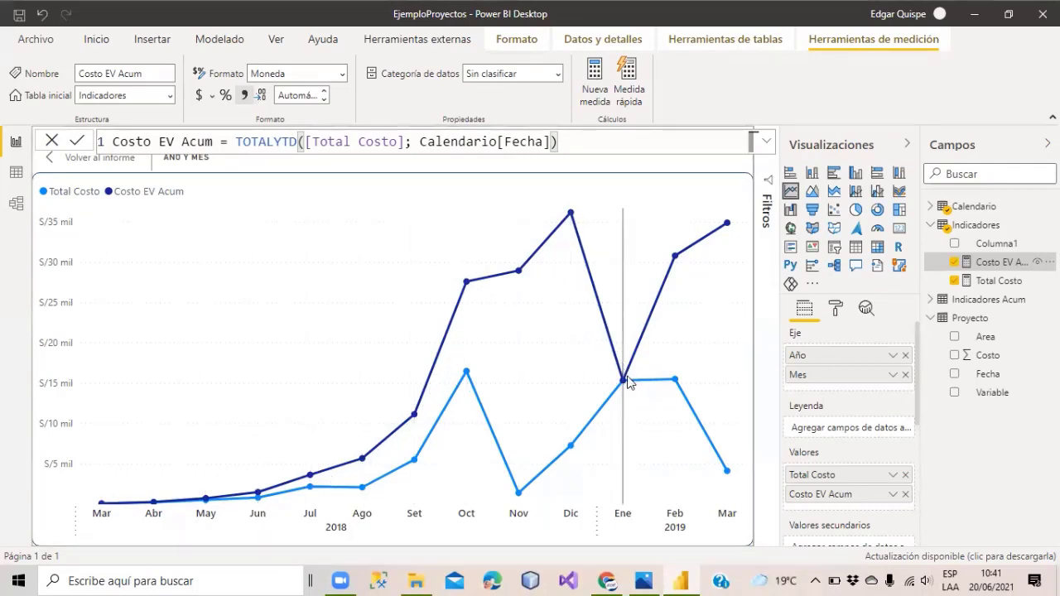
{"action": "mouse_move", "coordinate": [622, 380]}
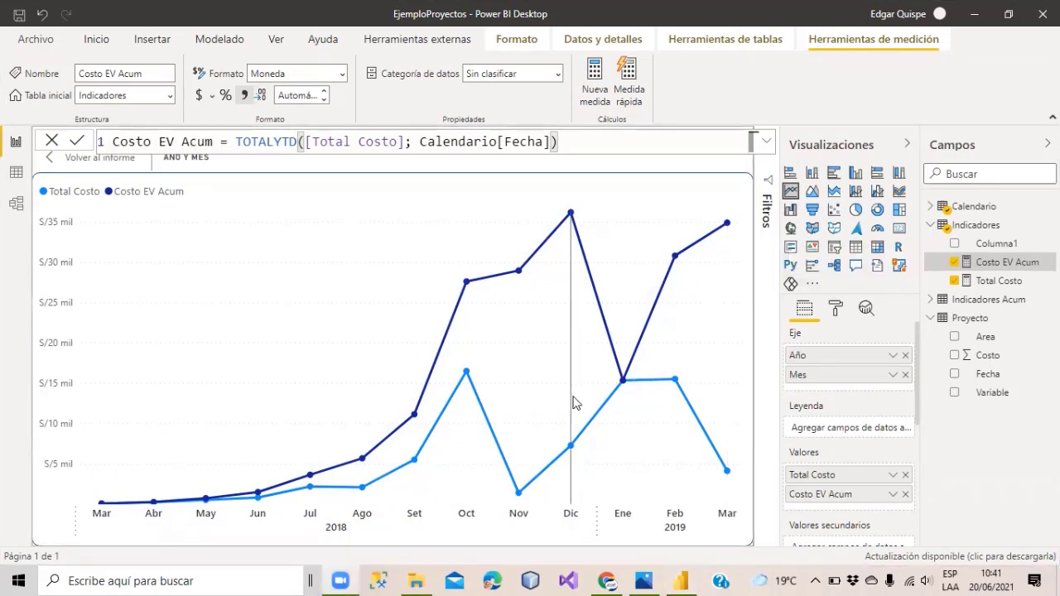
{"action": "mouse_move", "coordinate": [574, 402]}
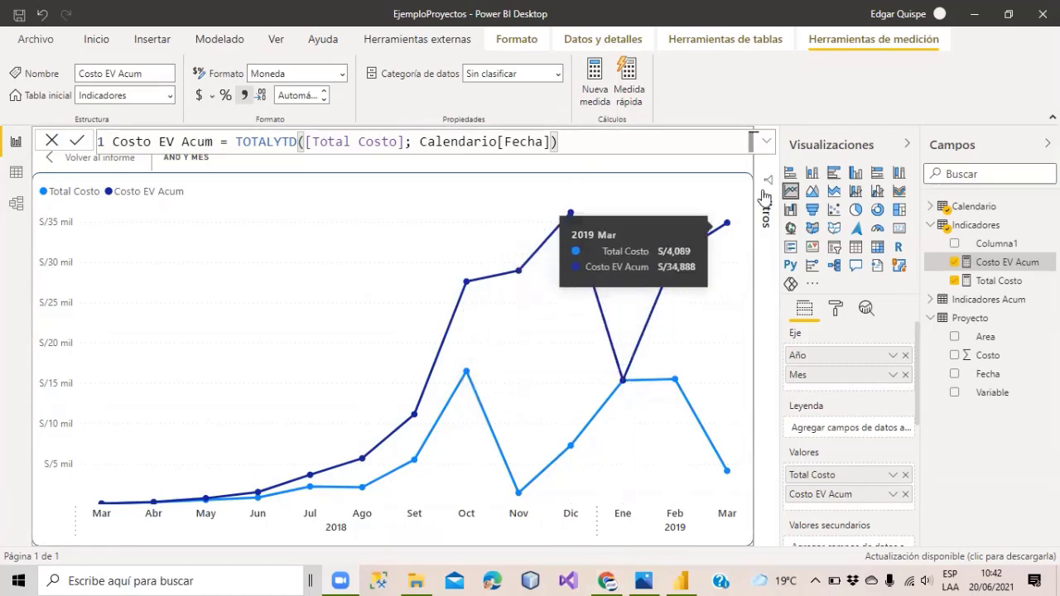
{"action": "mouse_move", "coordinate": [570, 214]}
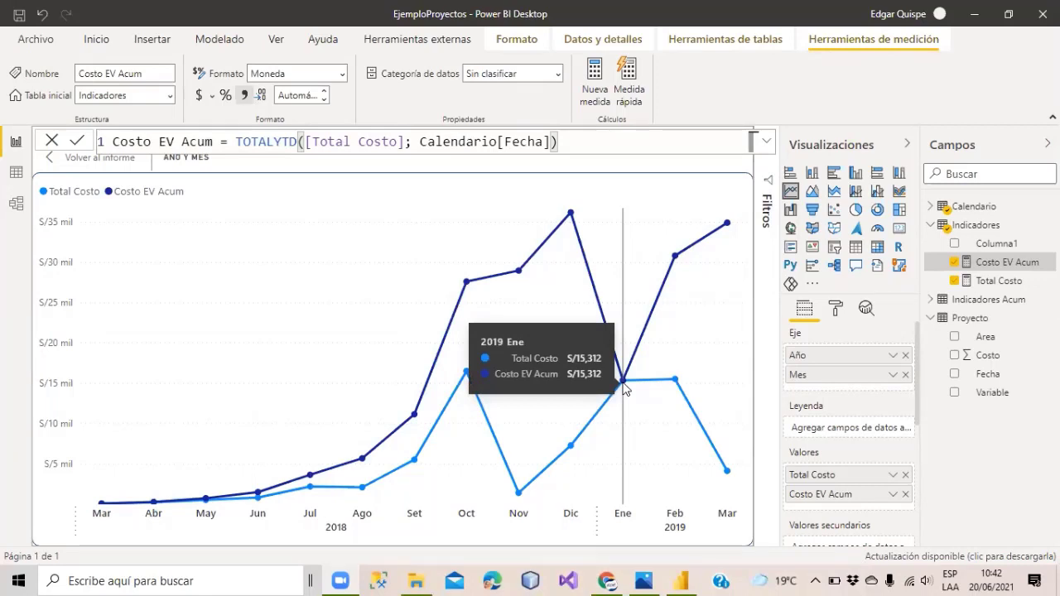
{"action": "mouse_move", "coordinate": [674, 258]}
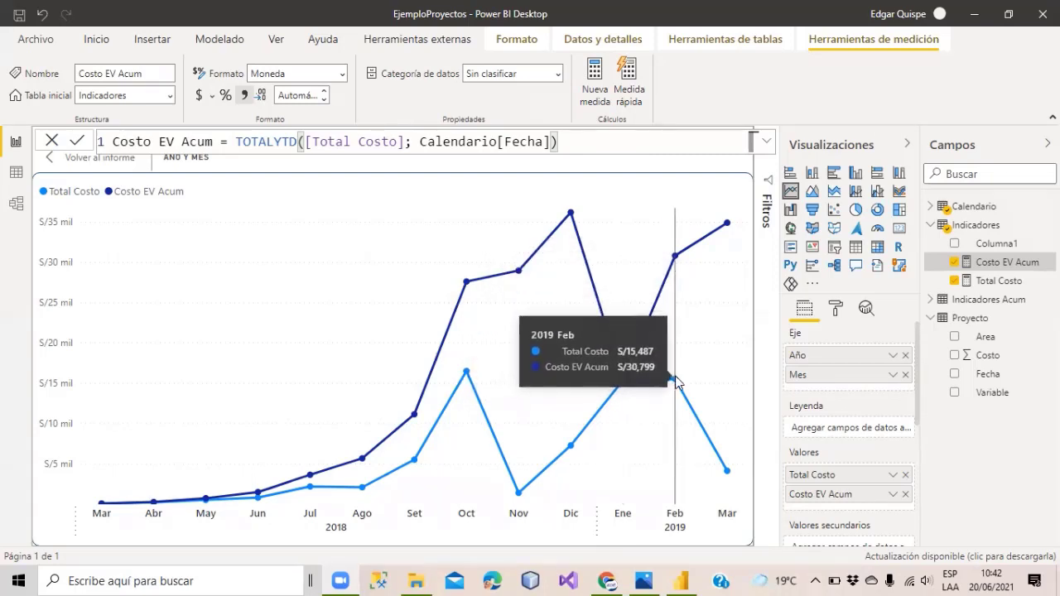
{"action": "mouse_move", "coordinate": [719, 373]}
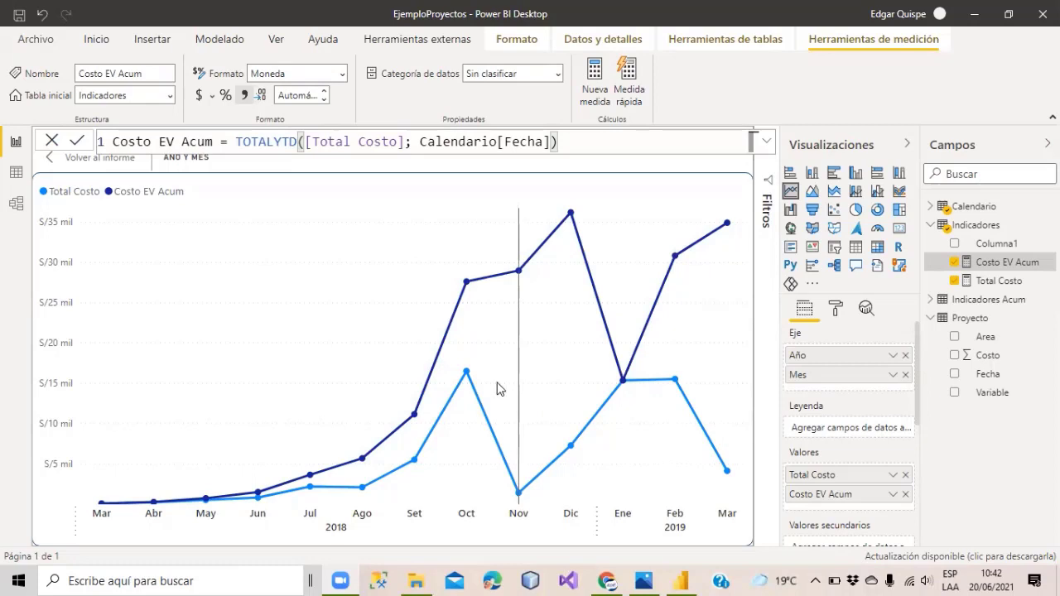
{"action": "mouse_move", "coordinate": [453, 275]}
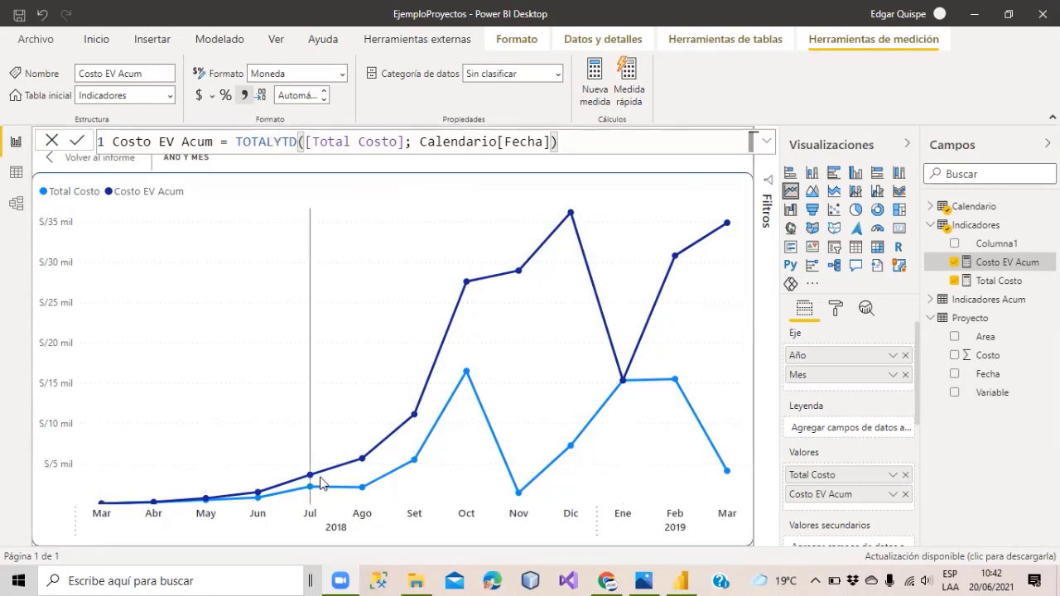
{"action": "mouse_move", "coordinate": [321, 484]}
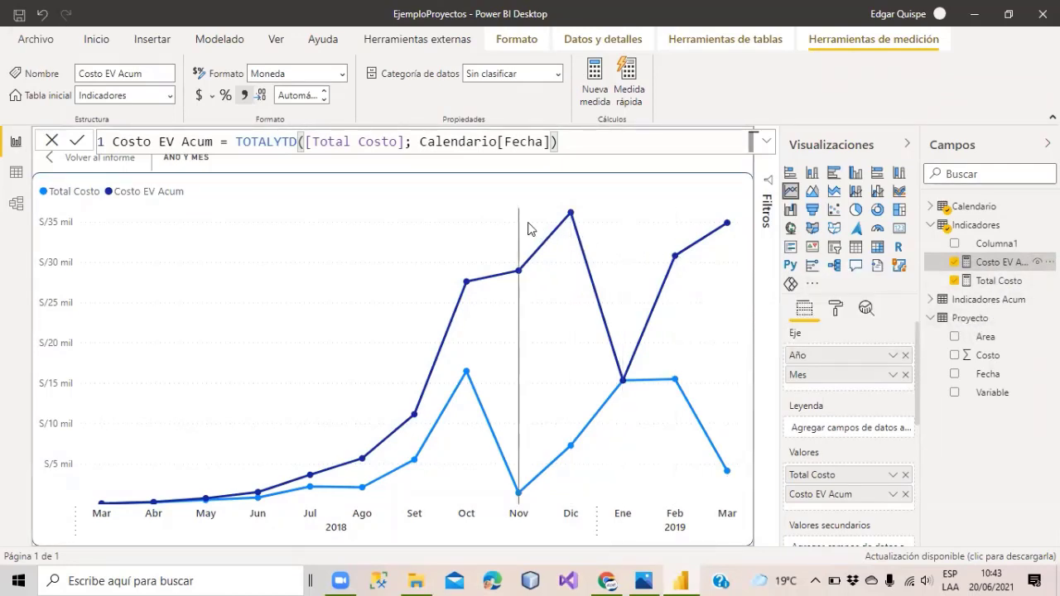
{"action": "mouse_move", "coordinate": [530, 229]}
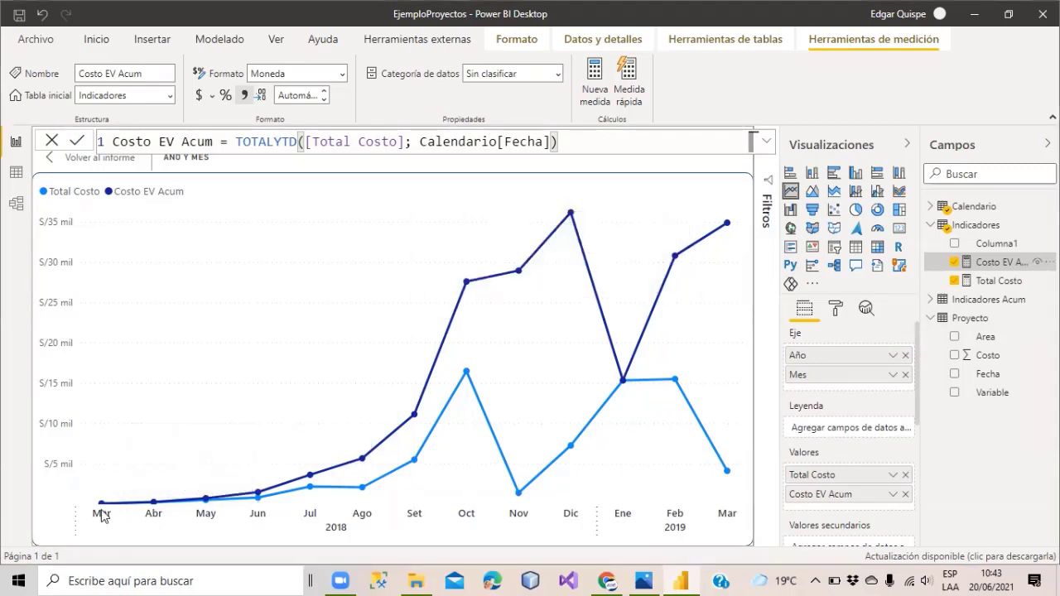
{"action": "mouse_move", "coordinate": [104, 504]}
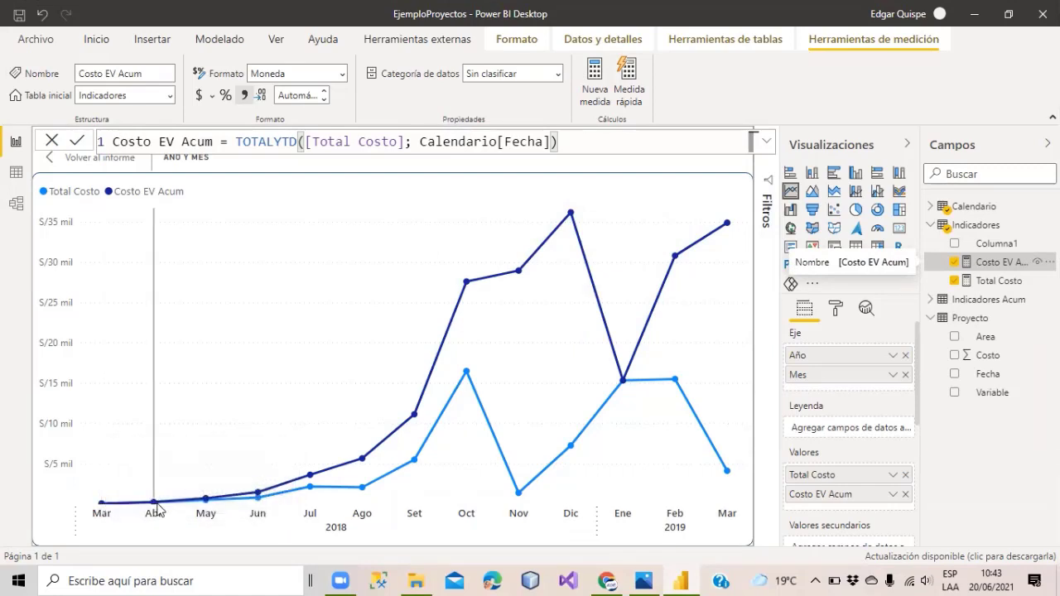
{"action": "mouse_move", "coordinate": [160, 506]}
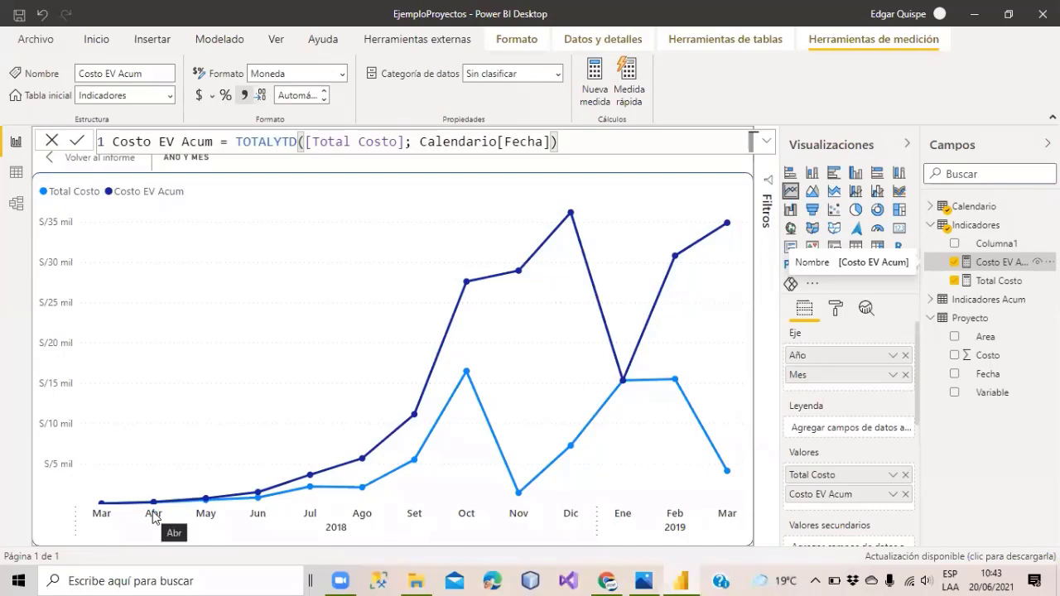
{"action": "mouse_move", "coordinate": [200, 498]}
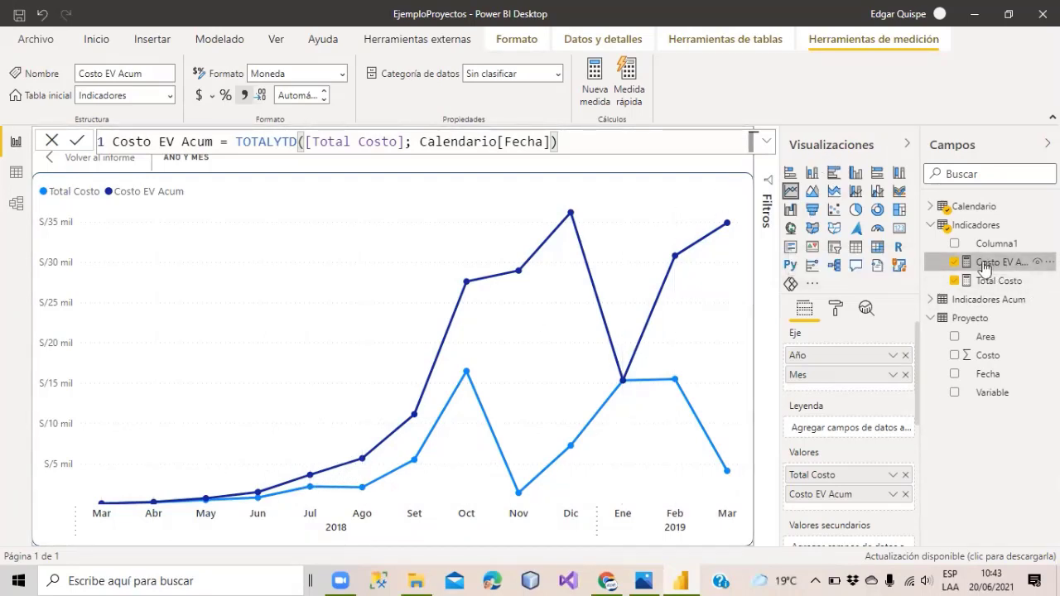
Replace the TOTALYTD expression with CALCULATE([Total Costo]; in the Costo EV Acum formula.
{"action": "left_click", "coordinate": [235, 141]}
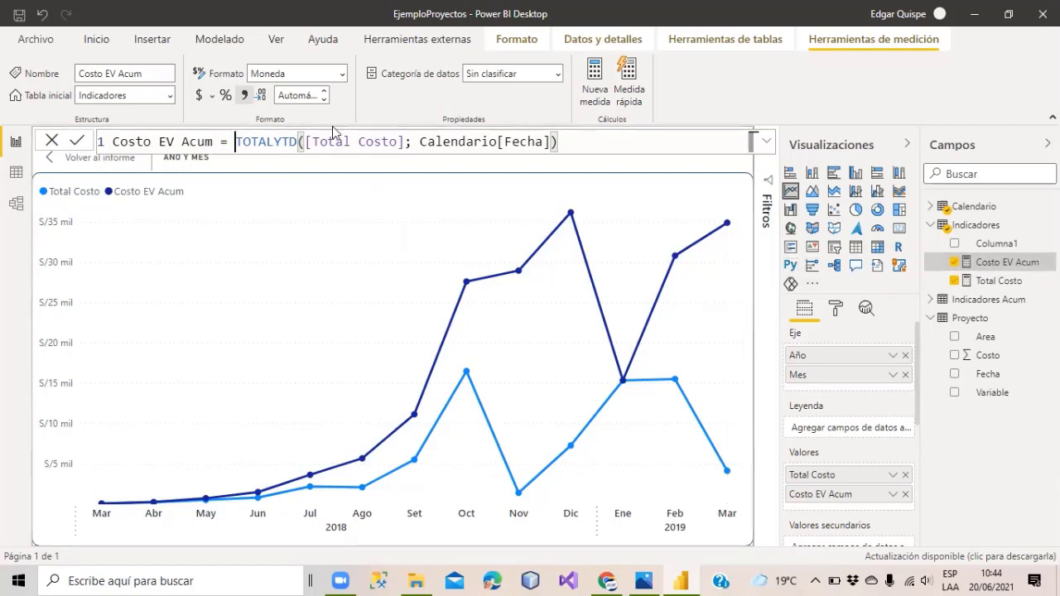
{"action": "key", "text": "shift+Home"}
{"action": "key", "text": "shift+End"}
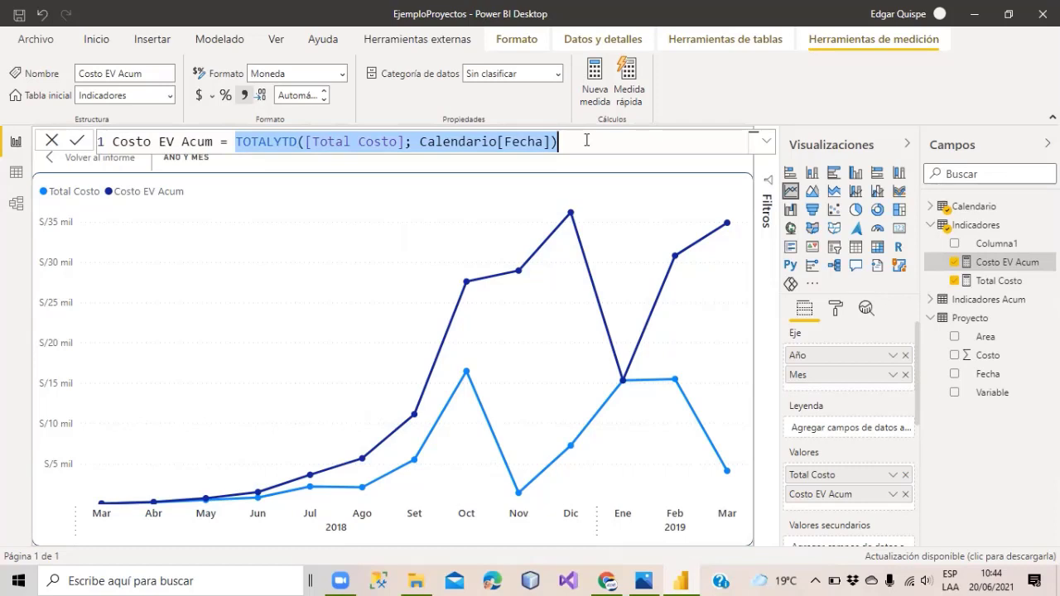
{"action": "type", "text": "CALCULATE("}
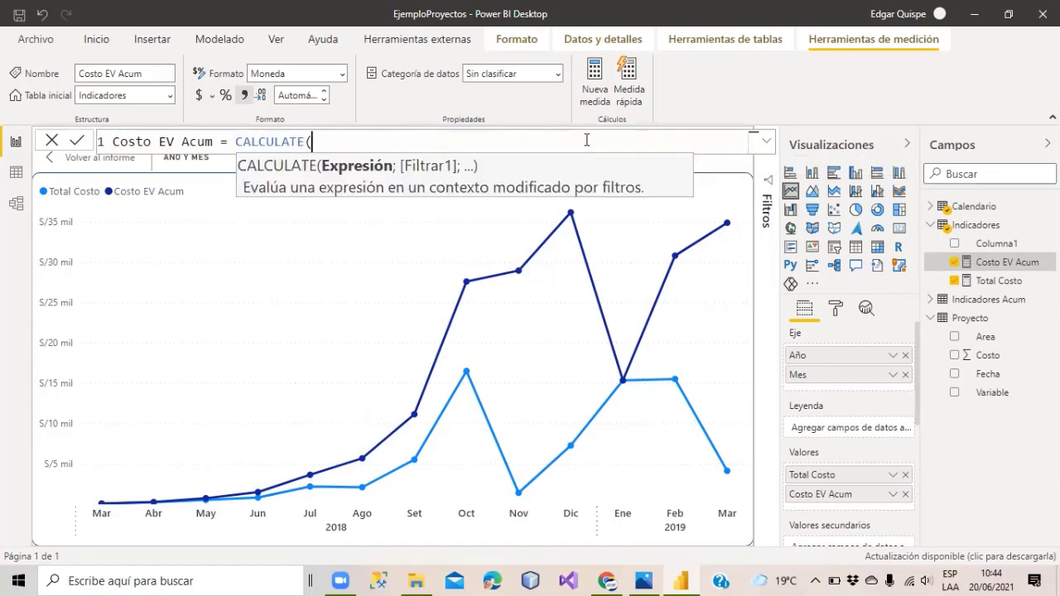
{"action": "type", "text": "total "}
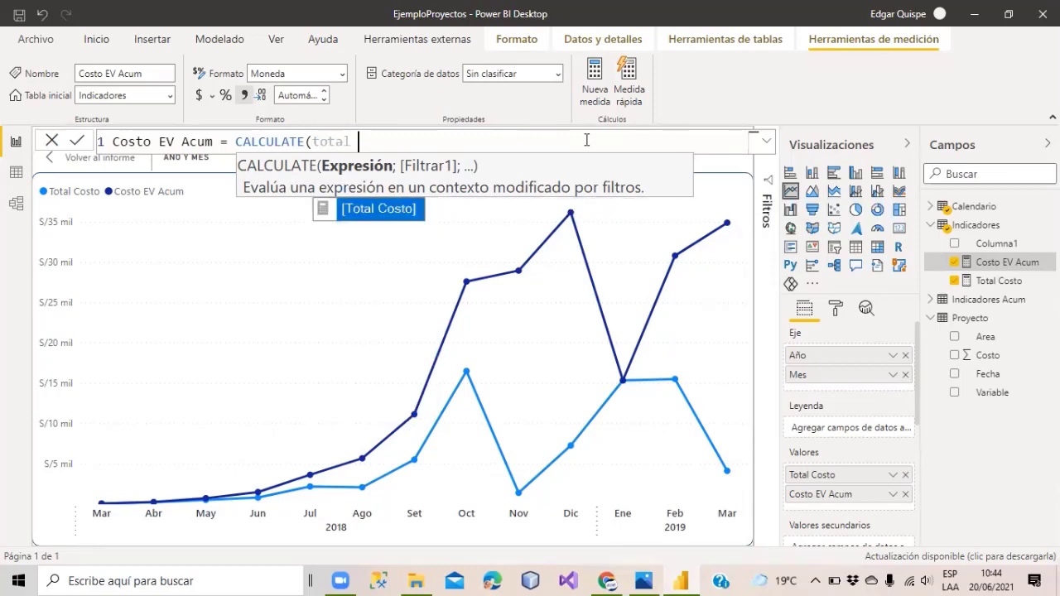
{"action": "type", "text": "co"}
{"action": "key", "text": "Tab"}
{"action": "type", "text": ";"}
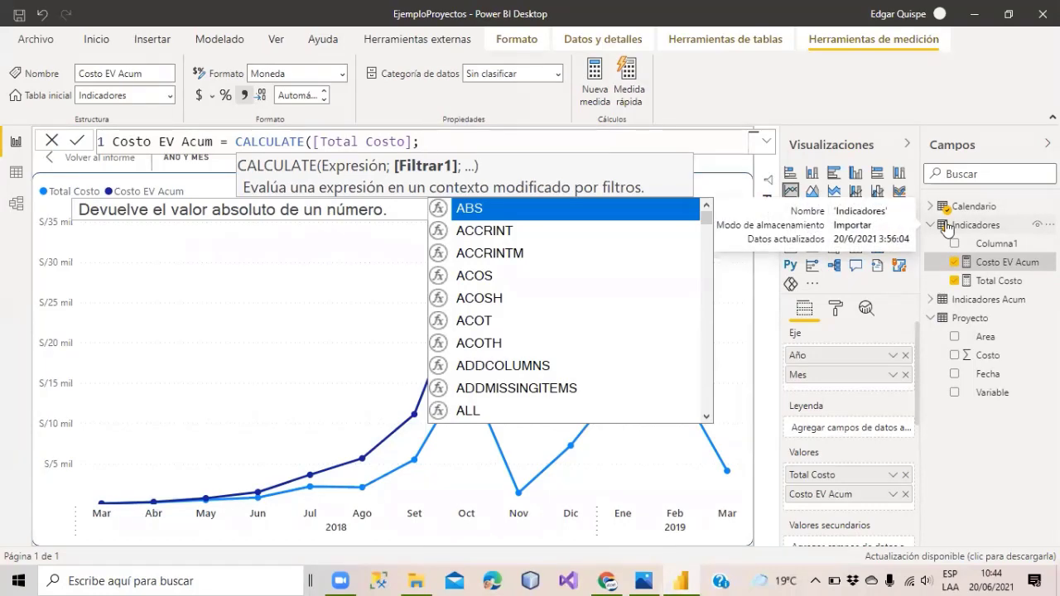
Continue the formula with FILTER(Calendario; as the CALCULATE filter argument.
{"action": "type", "text": "filter"}
{"action": "key", "text": "Tab"}
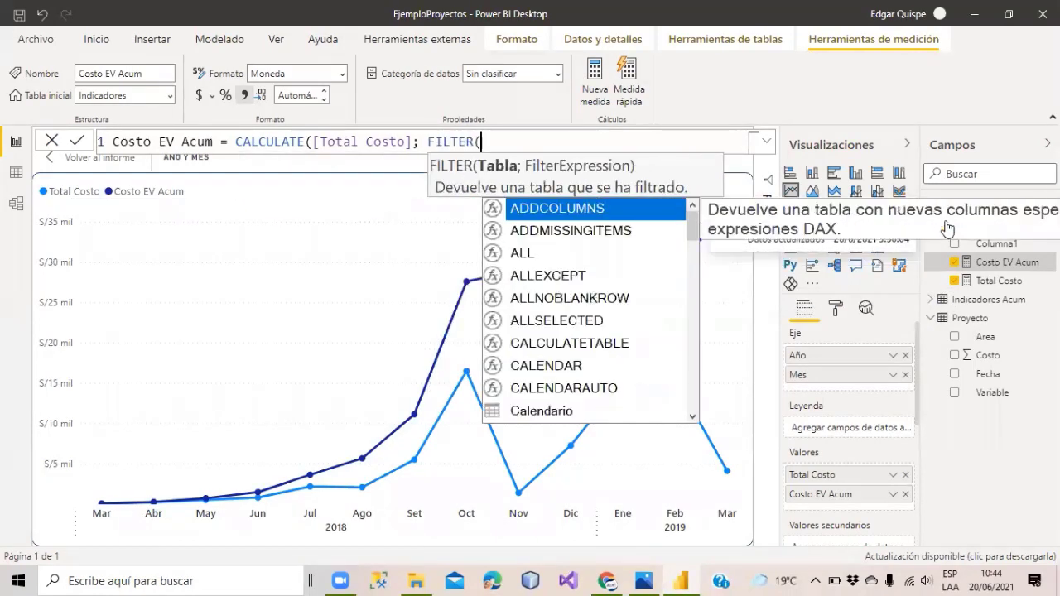
{"action": "type", "text": "Calendario"}
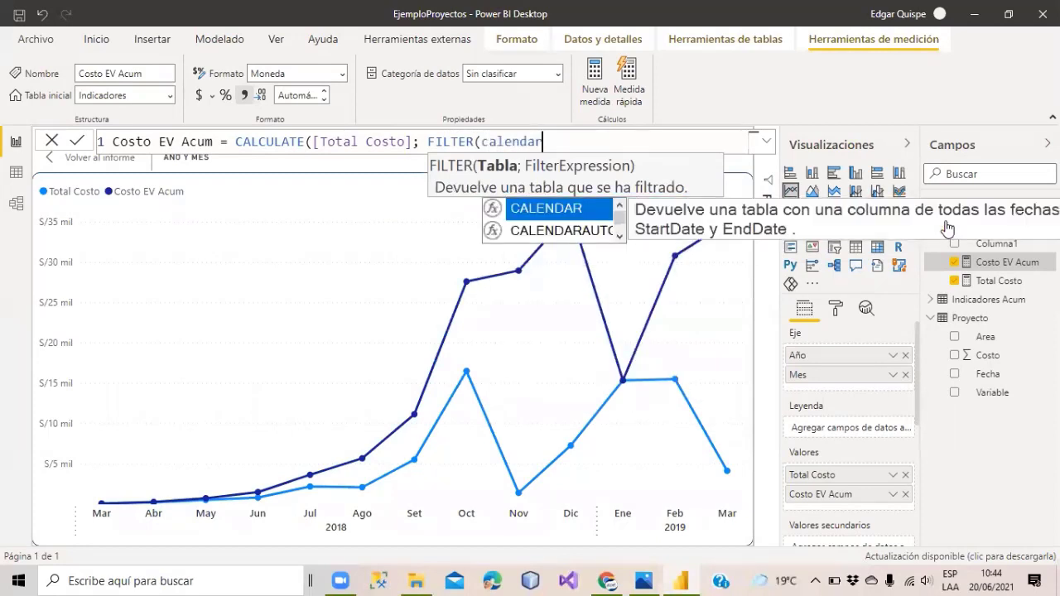
{"action": "type", "text": ";"}
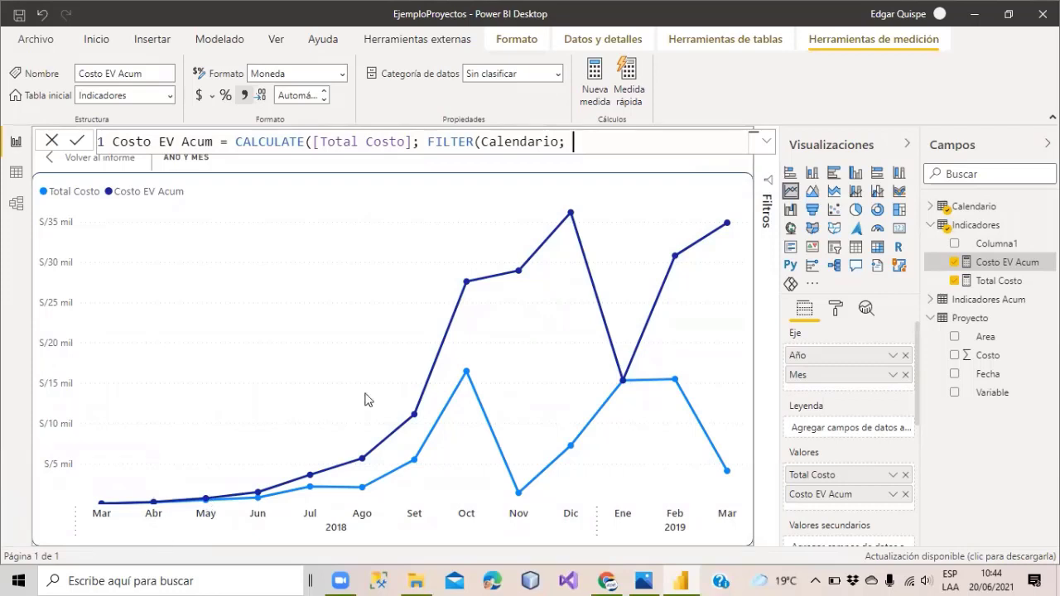
{"action": "type", "text": "\"\")"}
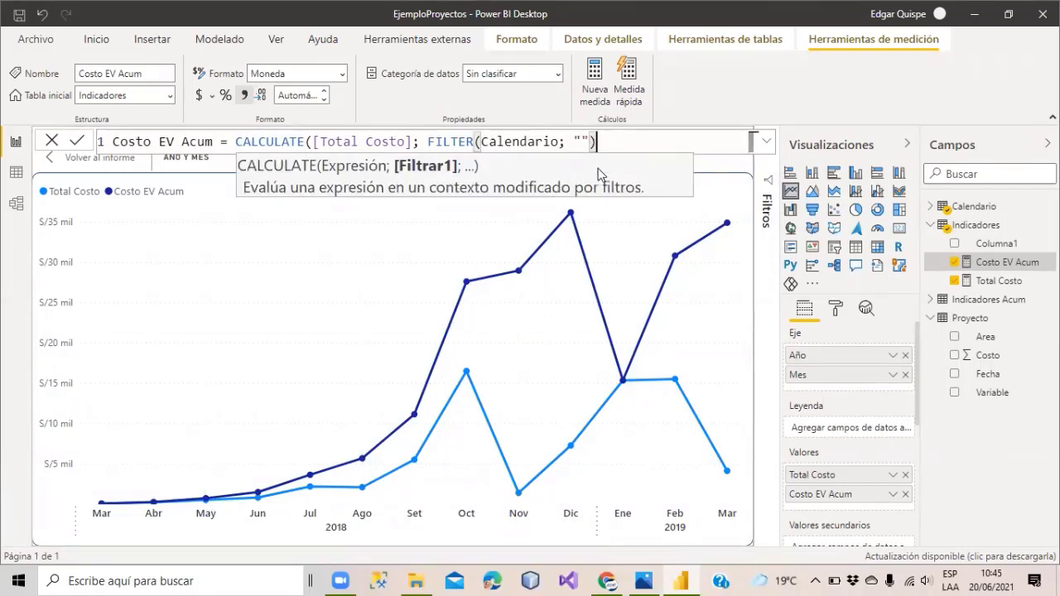
{"action": "key", "text": "BackSpace"}
{"action": "key", "text": "BackSpace"}
{"action": "key", "text": "BackSpace"}
{"action": "key", "text": "BackSpace"}
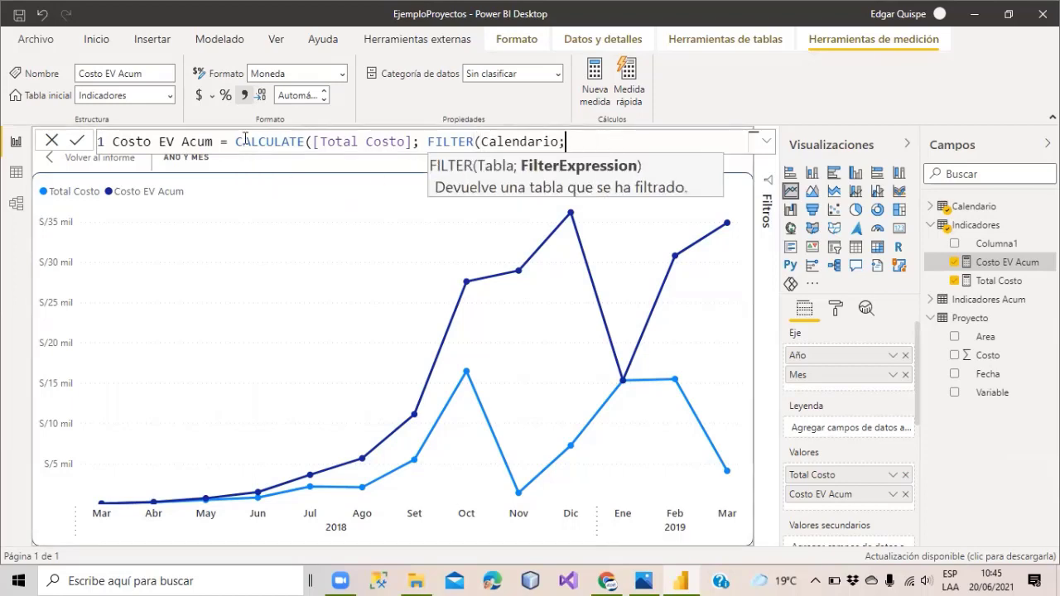
{"action": "left_click_drag", "start_coordinate": [236, 142], "coordinate": [606, 145]}
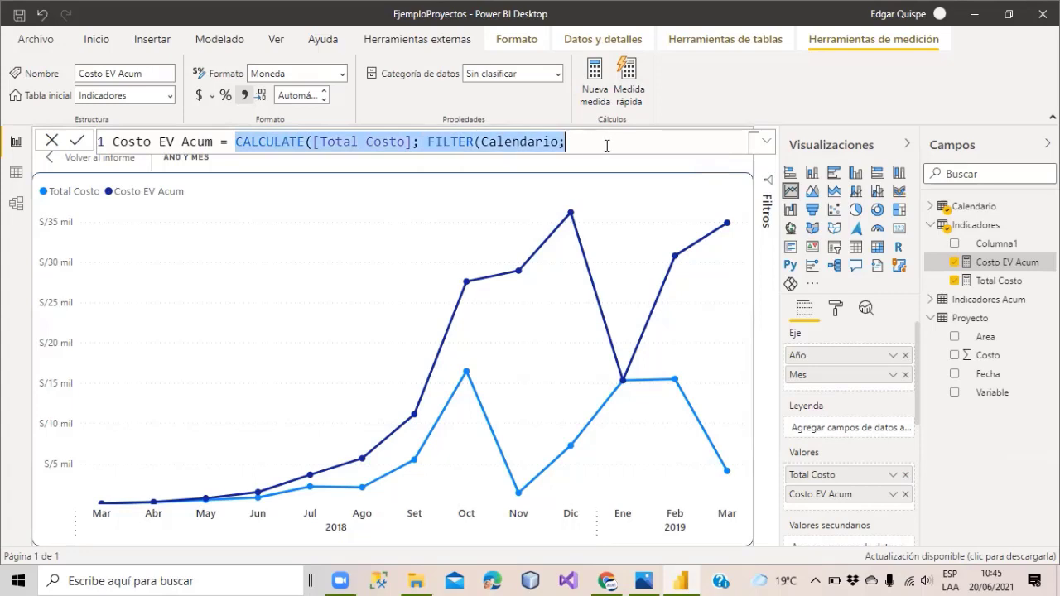
Cancel the unfinished CALCULATE edit, keeping Costo EV Acum's original TOTALYTD formula.
{"action": "left_click", "coordinate": [595, 144]}
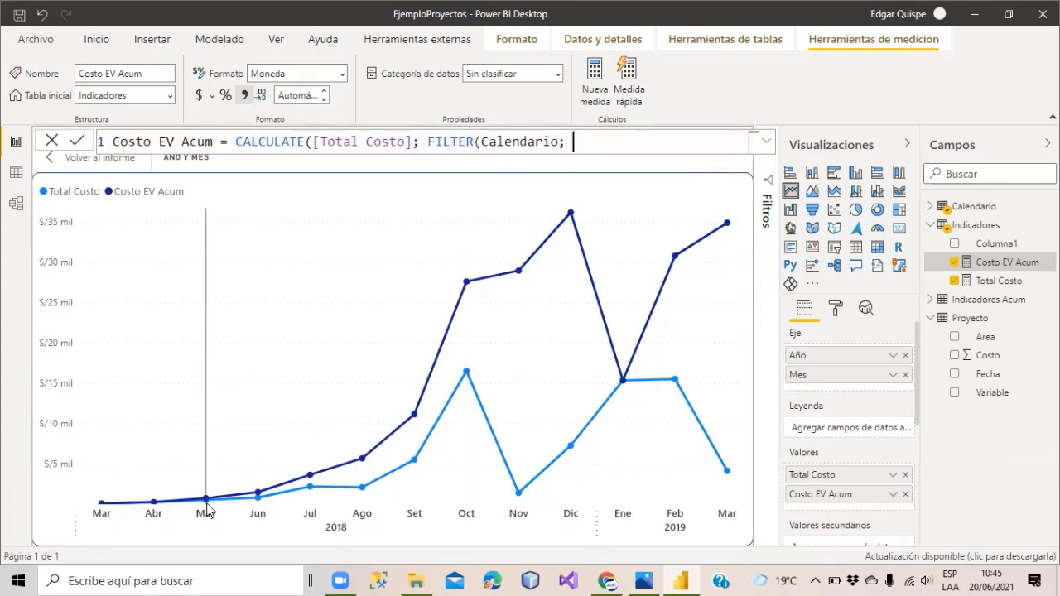
{"action": "mouse_move", "coordinate": [206, 509]}
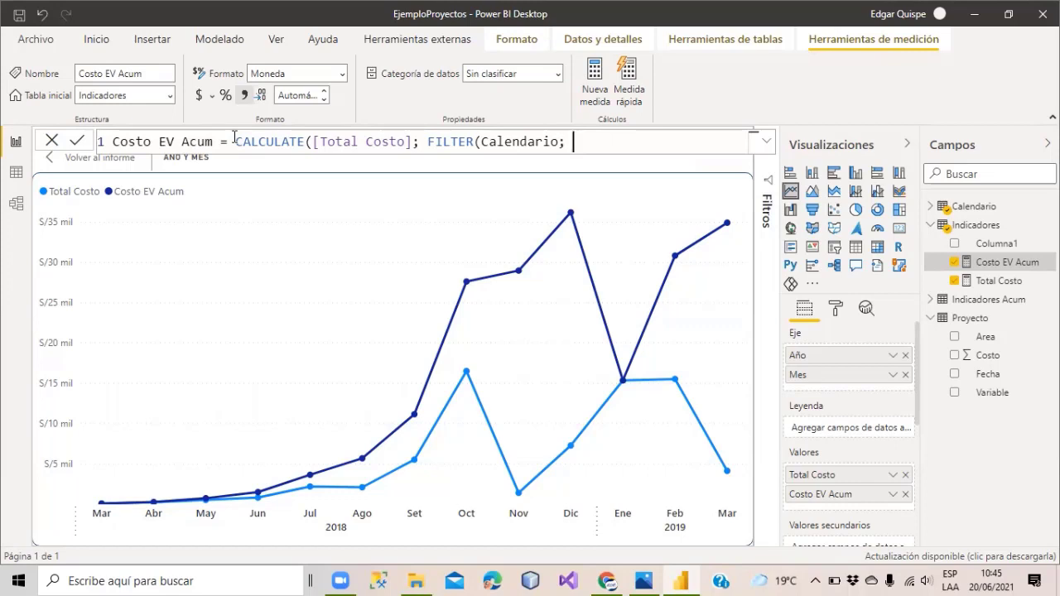
{"action": "key", "text": "Escape"}
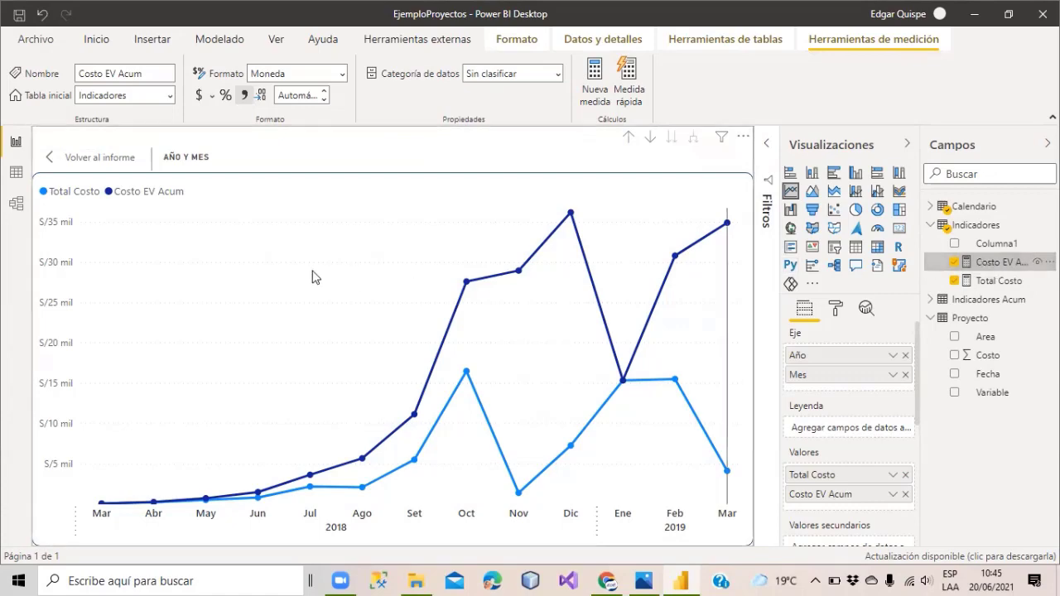
{"action": "left_click", "coordinate": [7, 178]}
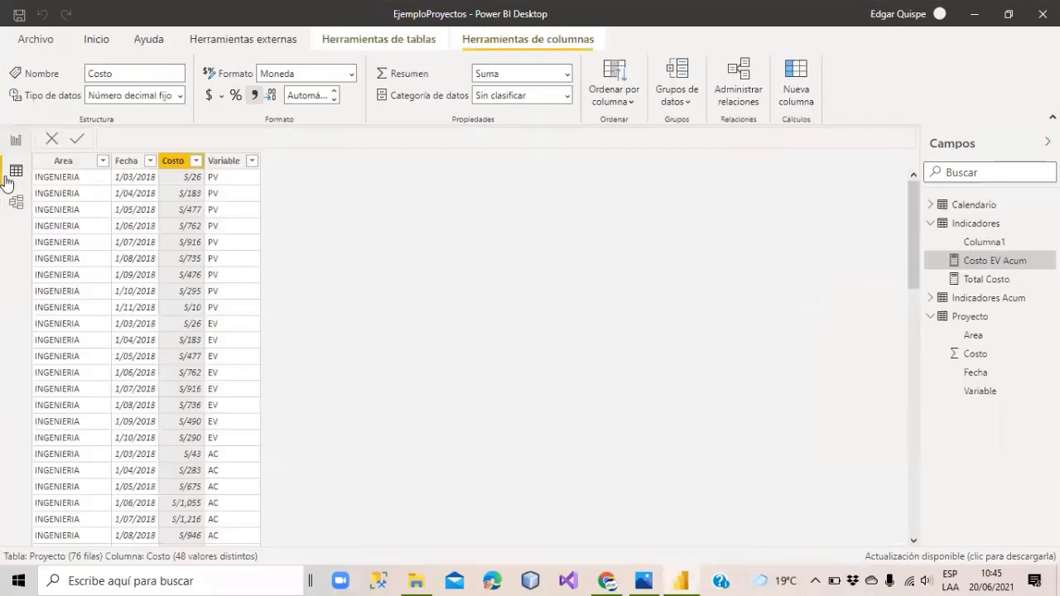
{"action": "left_click", "coordinate": [966, 211]}
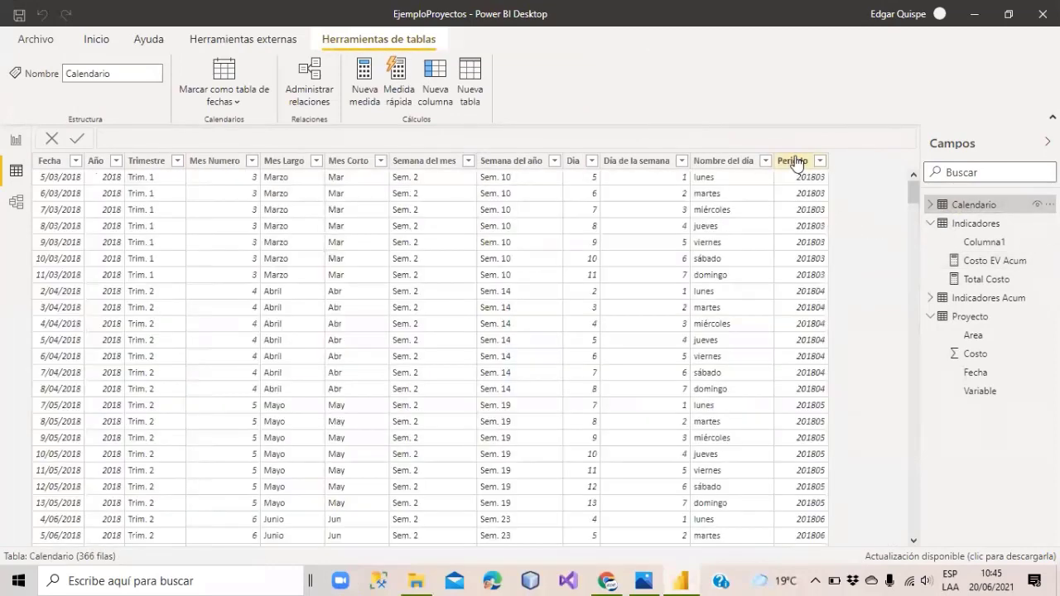
{"action": "left_click", "coordinate": [792, 161]}
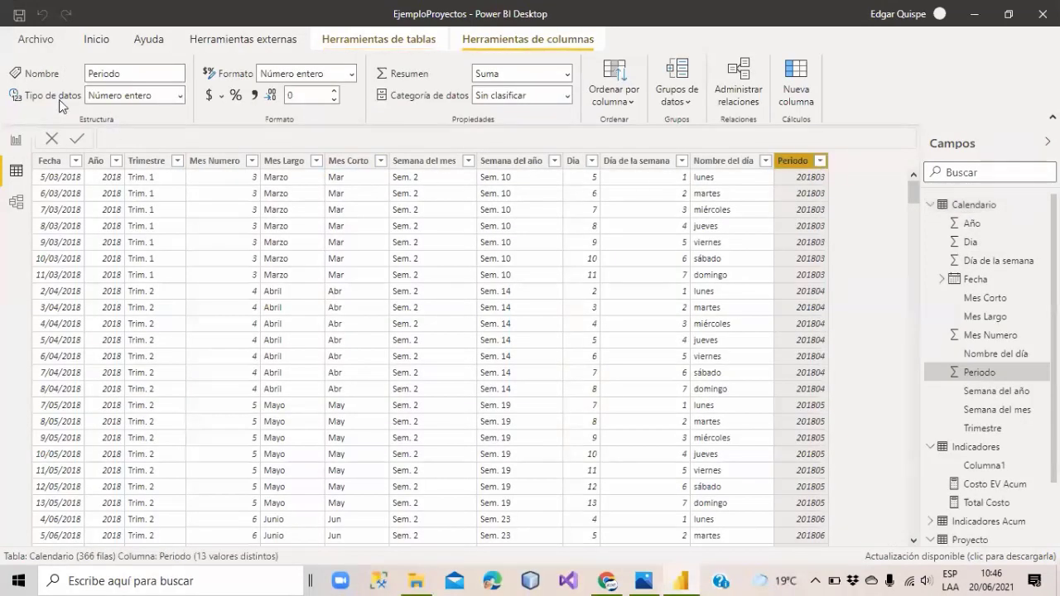
{"action": "left_click", "coordinate": [819, 161]}
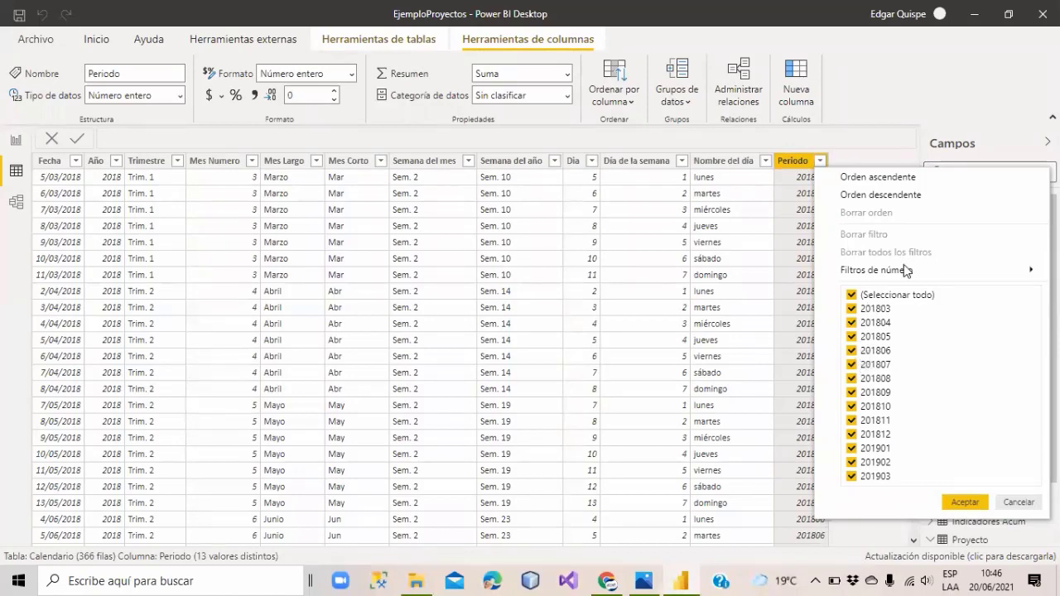
{"action": "left_click", "coordinate": [17, 142]}
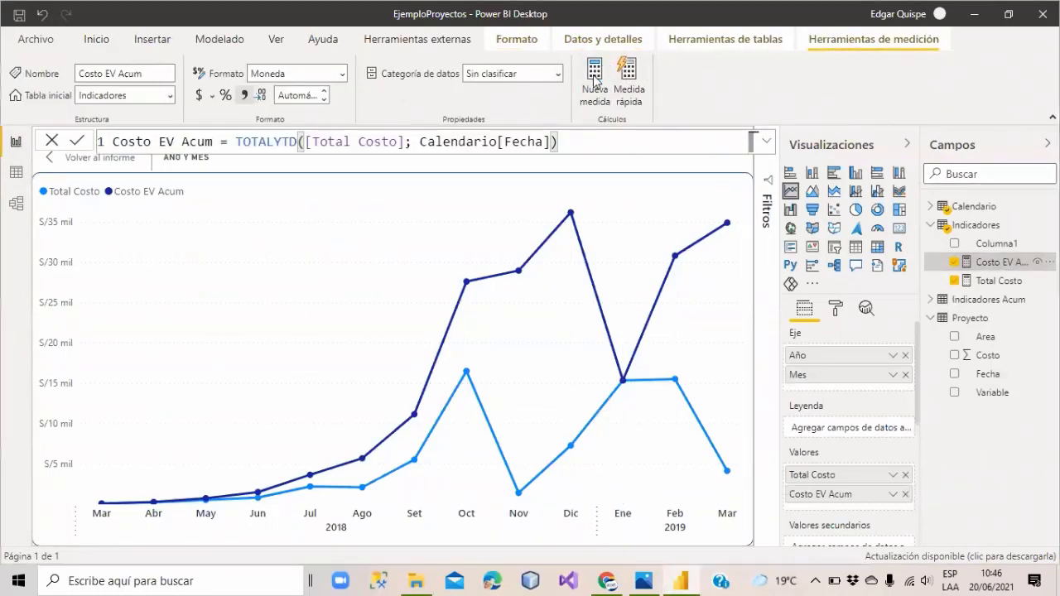
Create the measure Periodo Seleccionado = SELECTEDVALUE(Calendario[Periodo]) in Indicadores.
{"action": "left_click", "coordinate": [594, 80]}
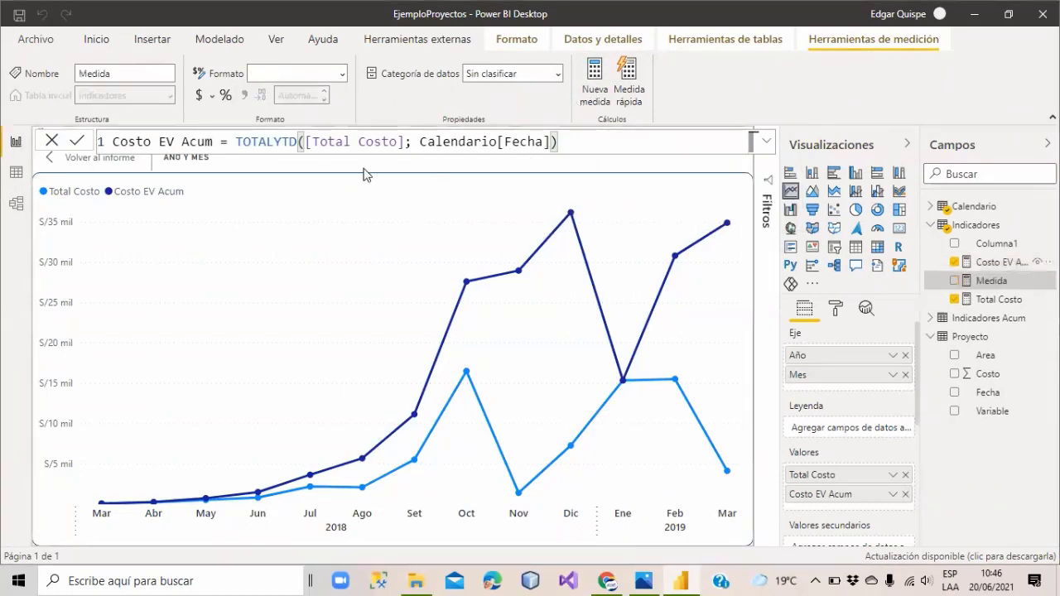
{"action": "type", "text": "Periodo"}
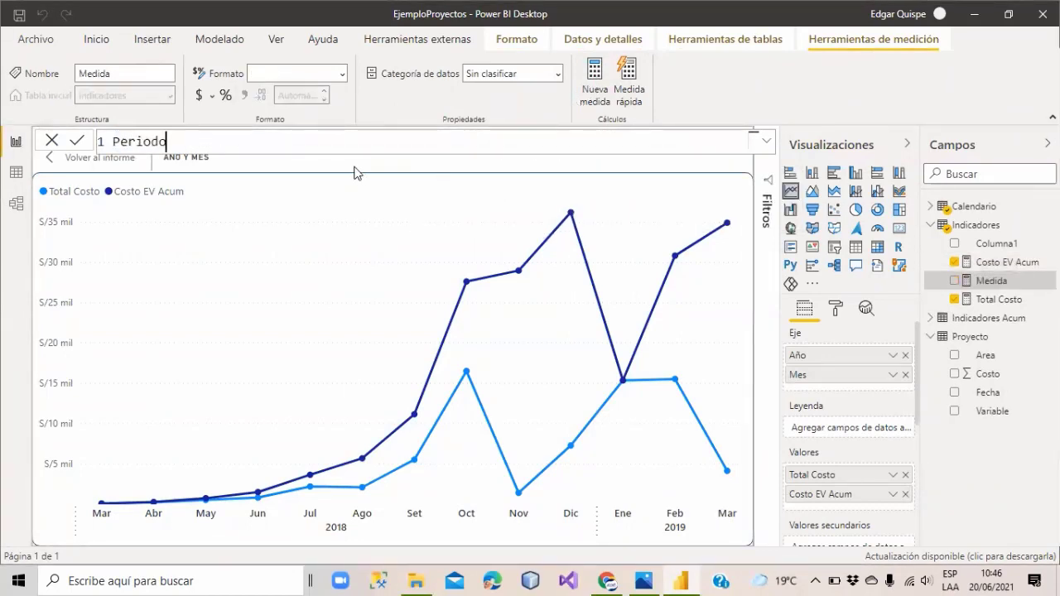
{"action": "type", "text": " Seleccionado ="}
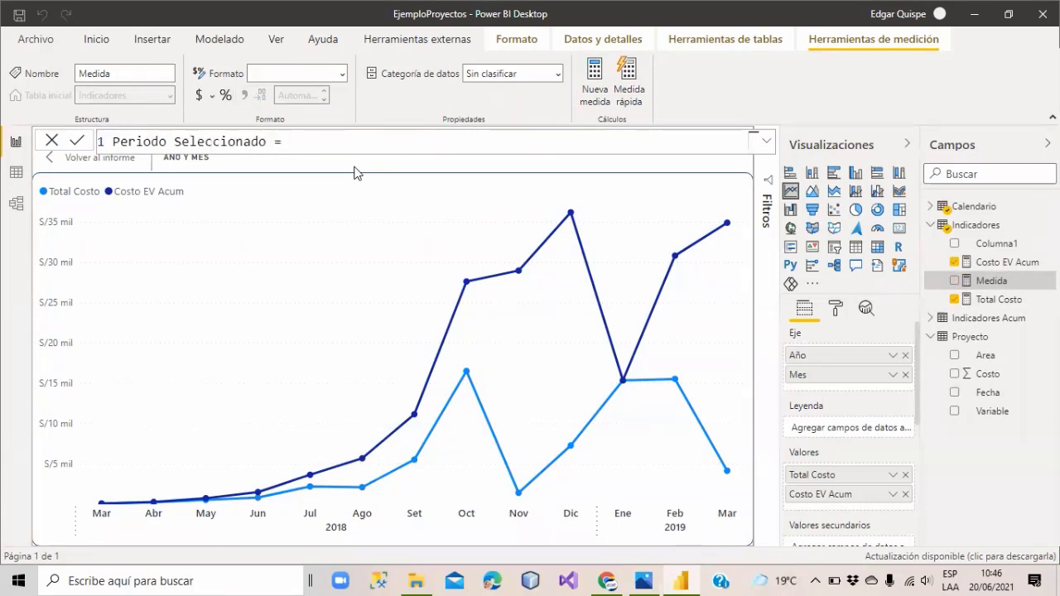
{"action": "type", "text": " selected"}
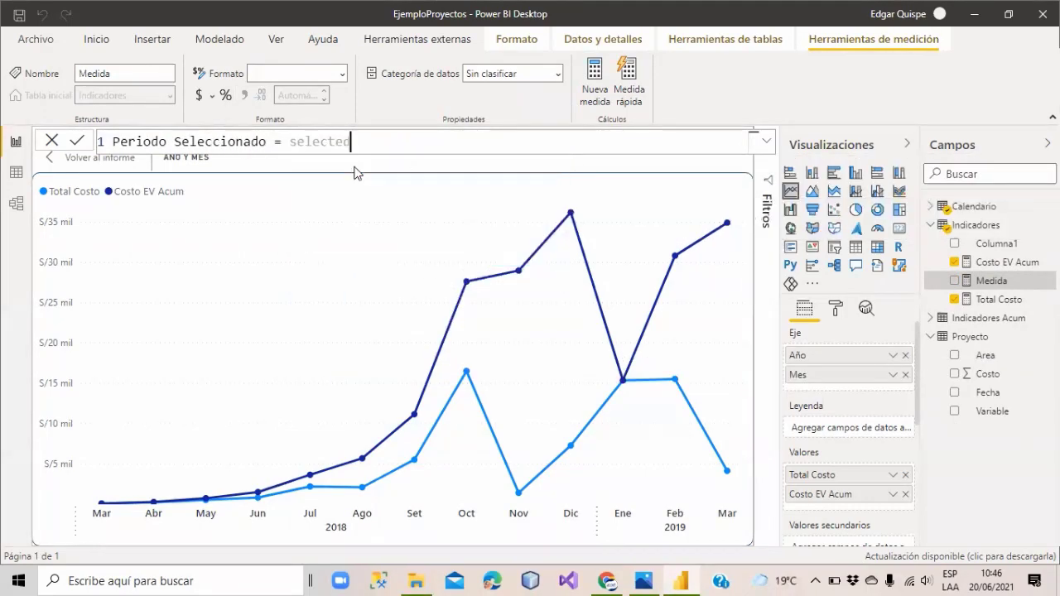
{"action": "type", "text": "value("}
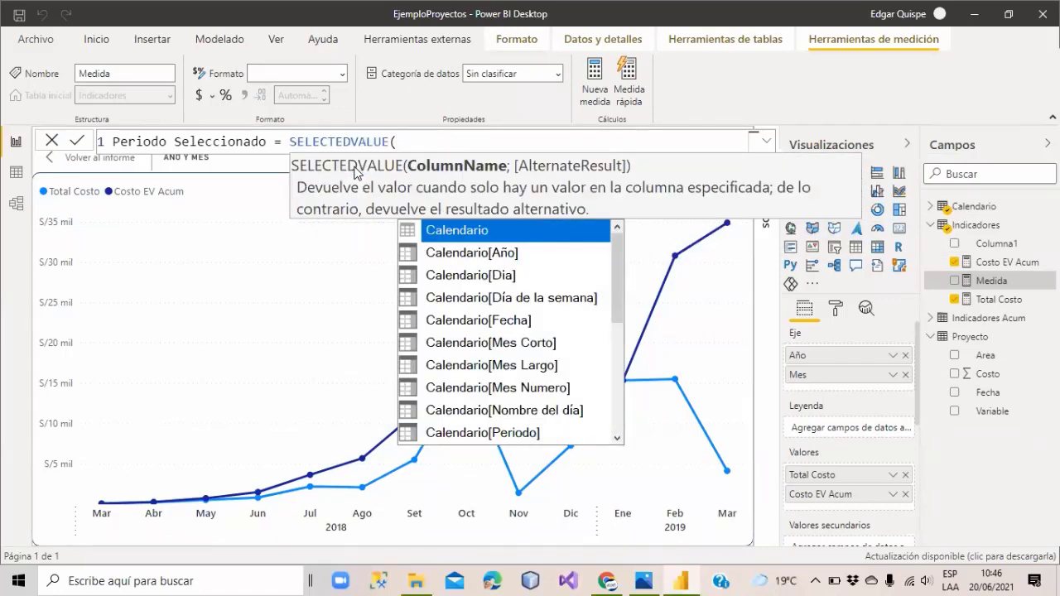
{"action": "type", "text": "periodo"}
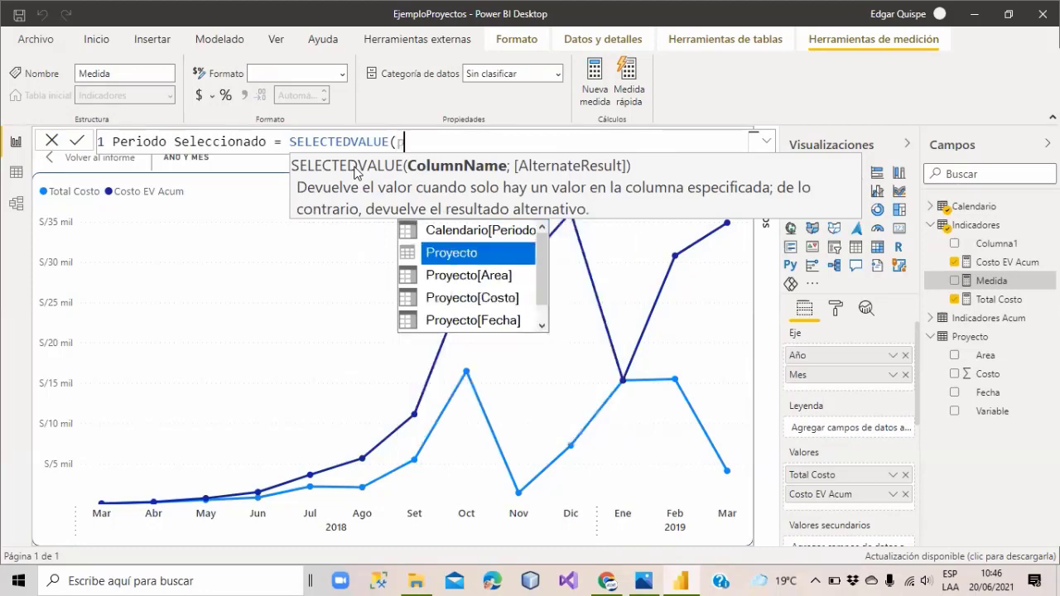
{"action": "key", "text": "Tab"}
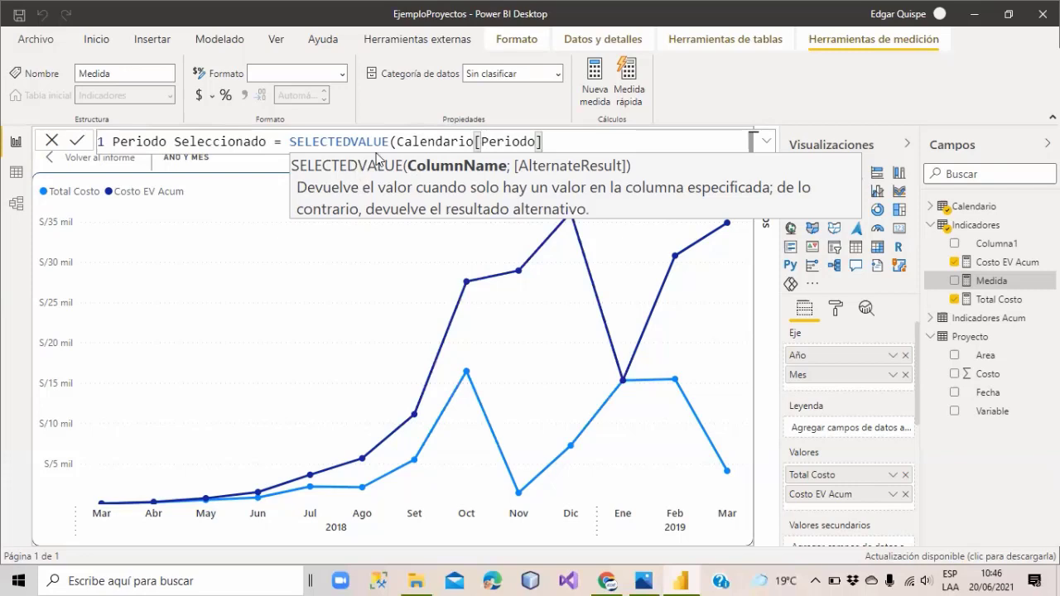
{"action": "type", "text": ")"}
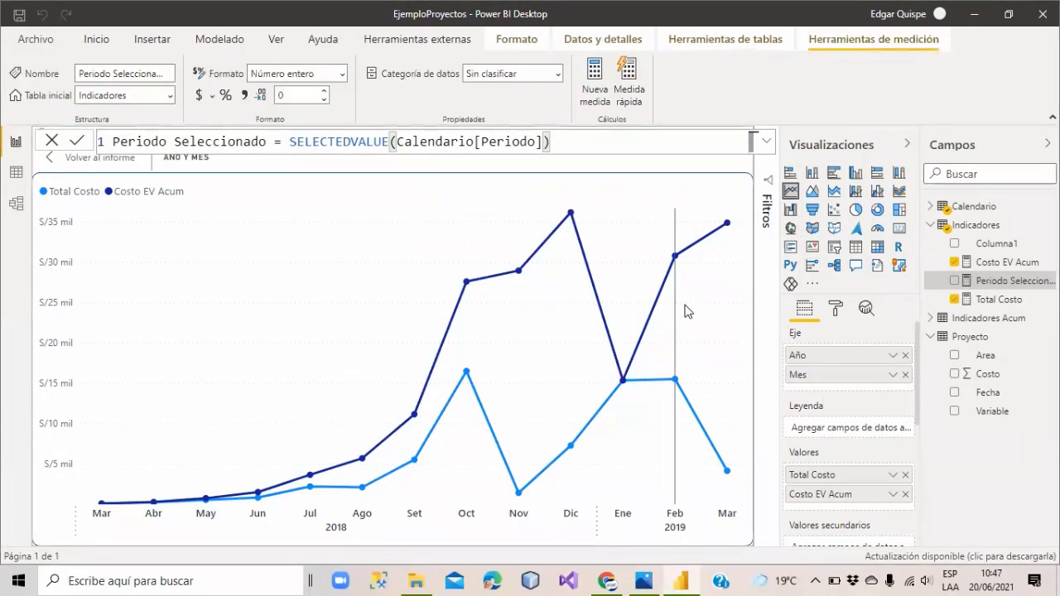
Add Periodo Seleccionado to the line chart's tooltips and confirm 2018 Ago shows 201808.
{"action": "scroll", "coordinate": [874, 452], "scroll_direction": "down", "scroll_amount": 2}
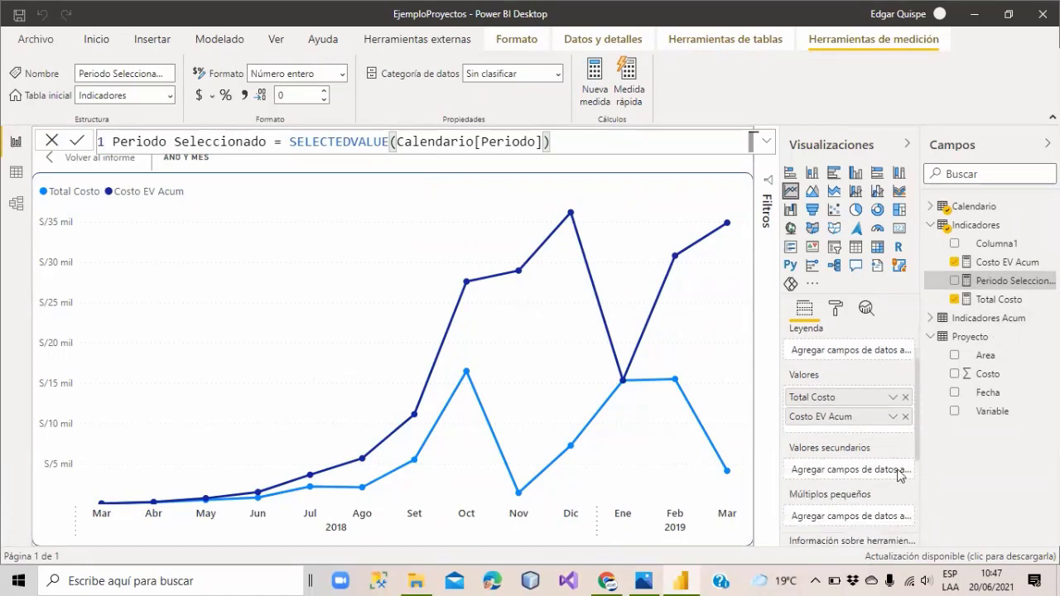
{"action": "scroll", "coordinate": [862, 452], "scroll_direction": "down", "scroll_amount": 4}
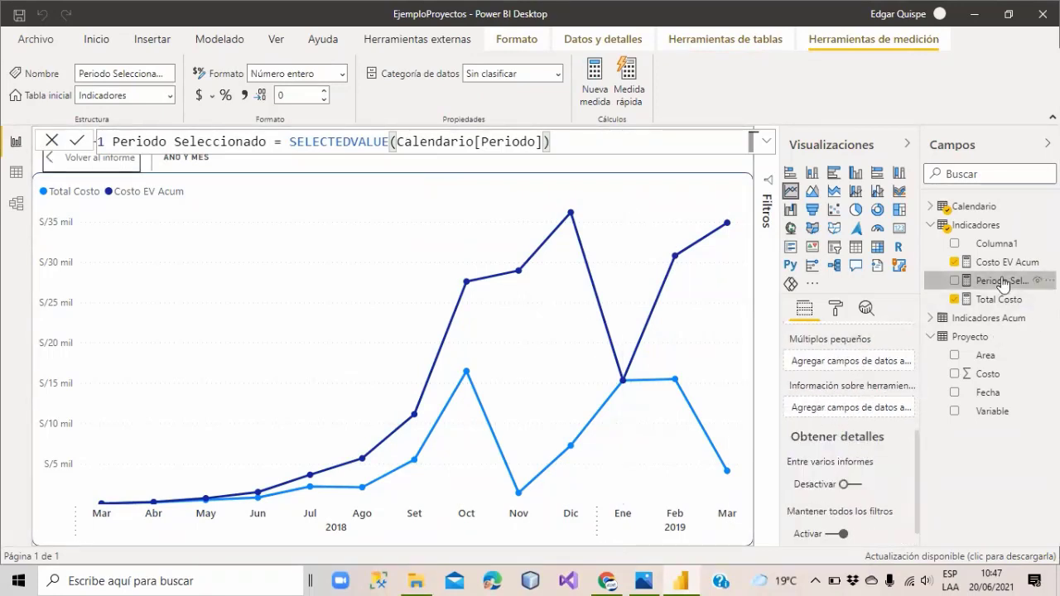
{"action": "left_click_drag", "start_coordinate": [1012, 281], "coordinate": [842, 402]}
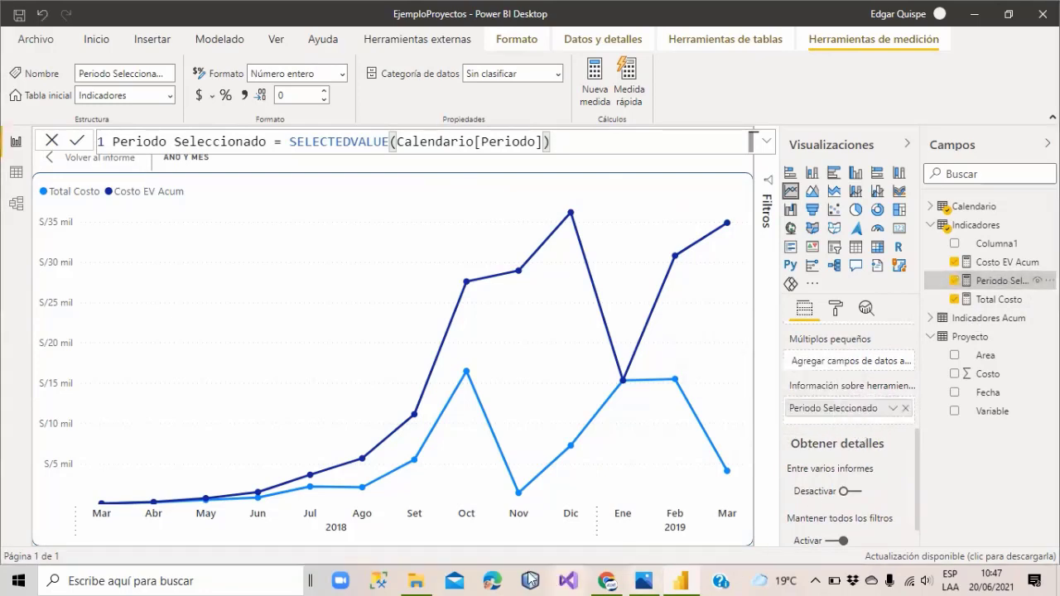
{"action": "mouse_move", "coordinate": [101, 501]}
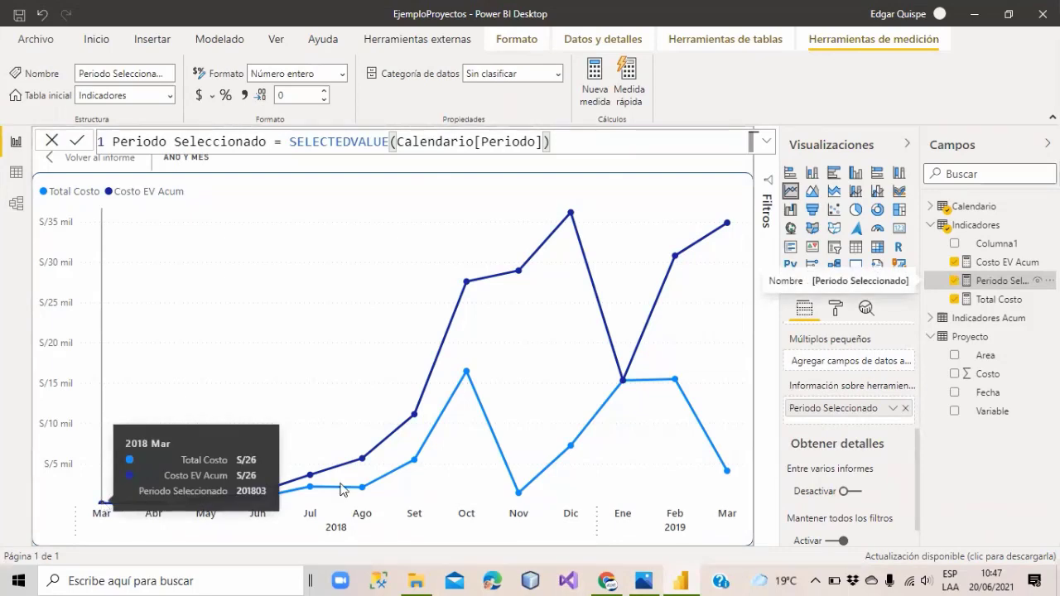
{"action": "mouse_move", "coordinate": [414, 425]}
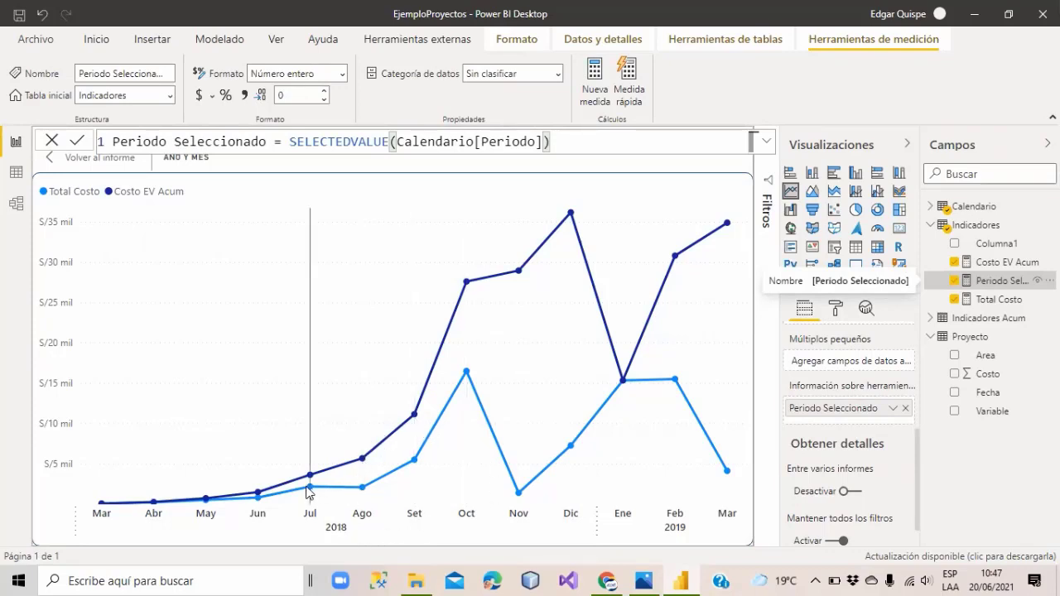
{"action": "mouse_move", "coordinate": [308, 487]}
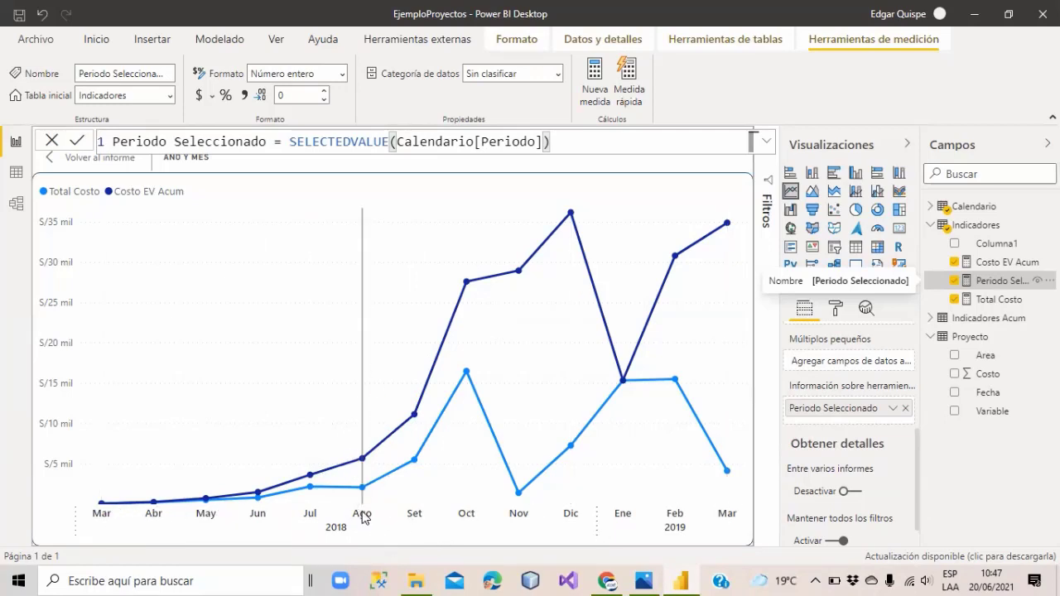
{"action": "mouse_move", "coordinate": [362, 477]}
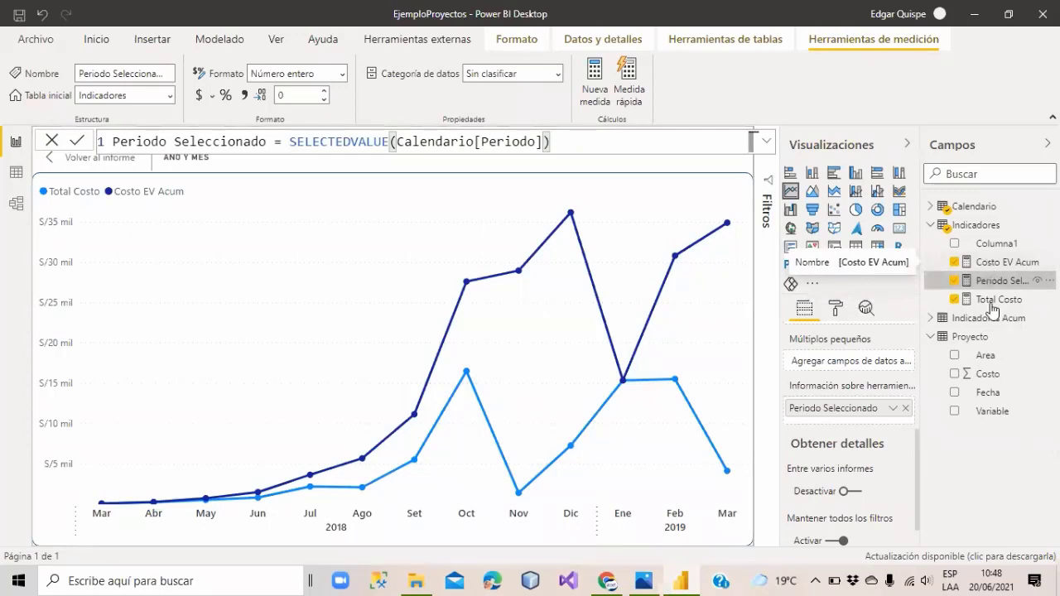
{"action": "left_click", "coordinate": [1000, 262]}
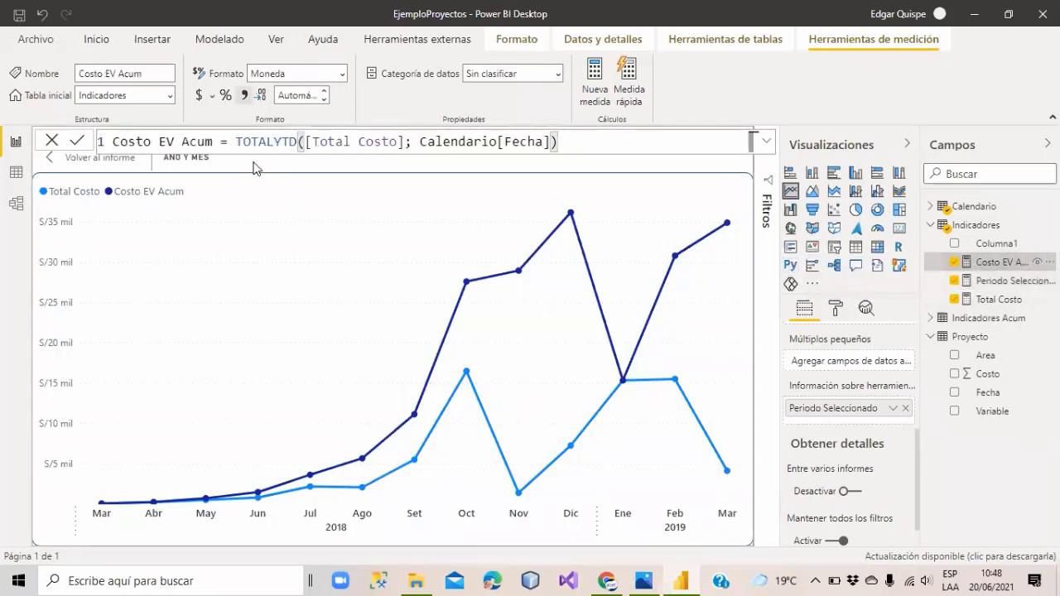
{"action": "left_click", "coordinate": [235, 141]}
{"action": "key", "text": "shift+Home"}
{"action": "key", "text": "shift+End"}
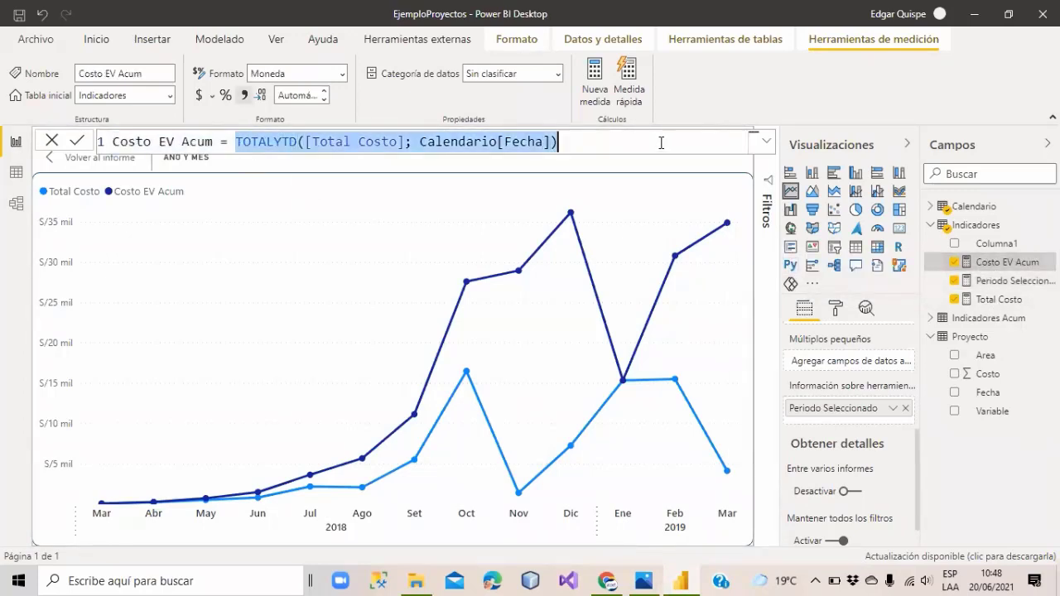
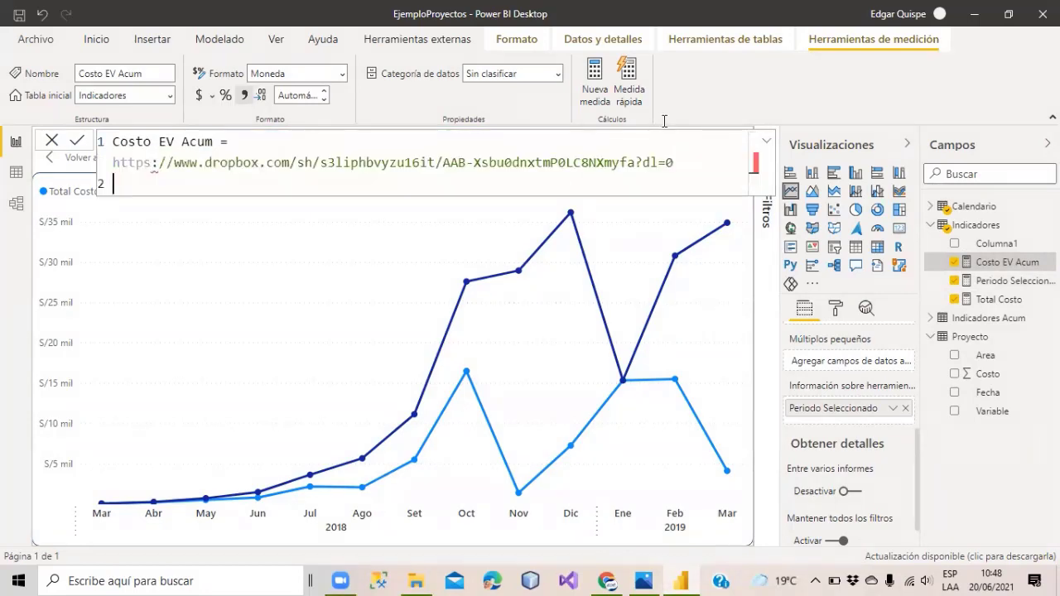
{"action": "key", "text": "ctrl+z"}
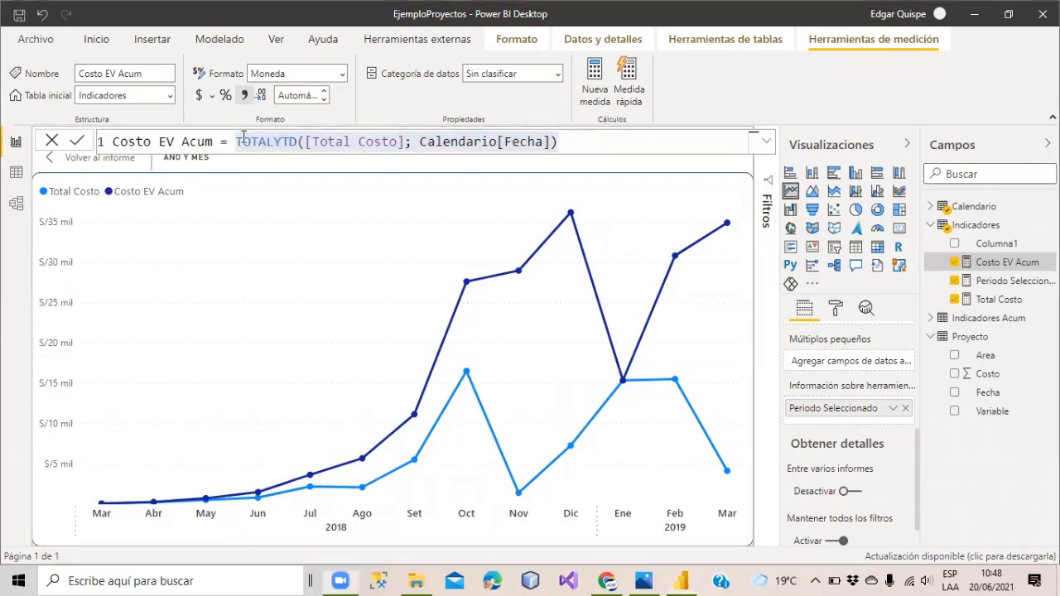
{"action": "type", "text": "CALCULATE("}
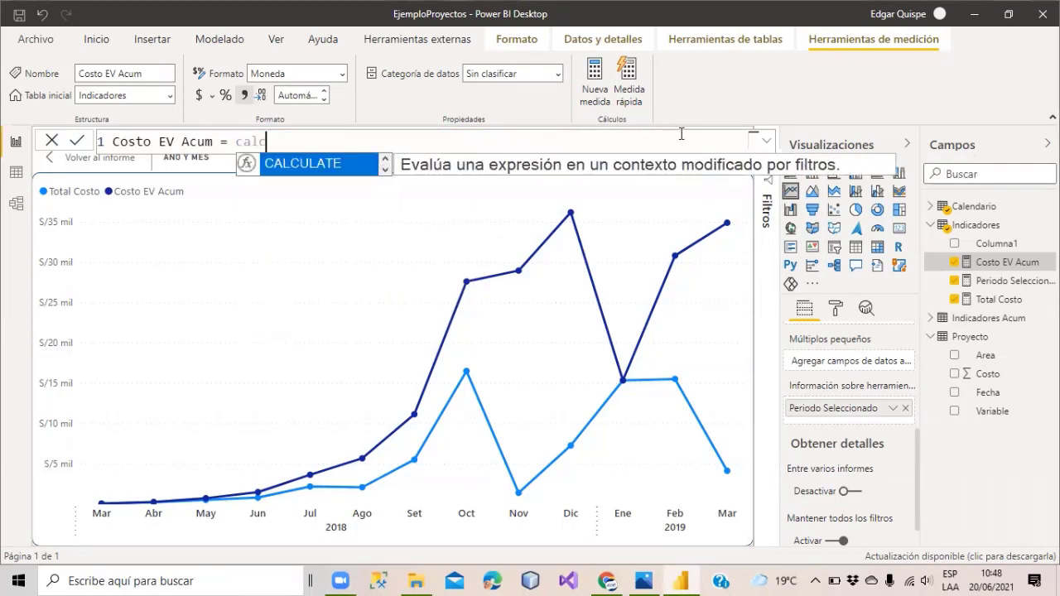
{"action": "type", "text": "tot"}
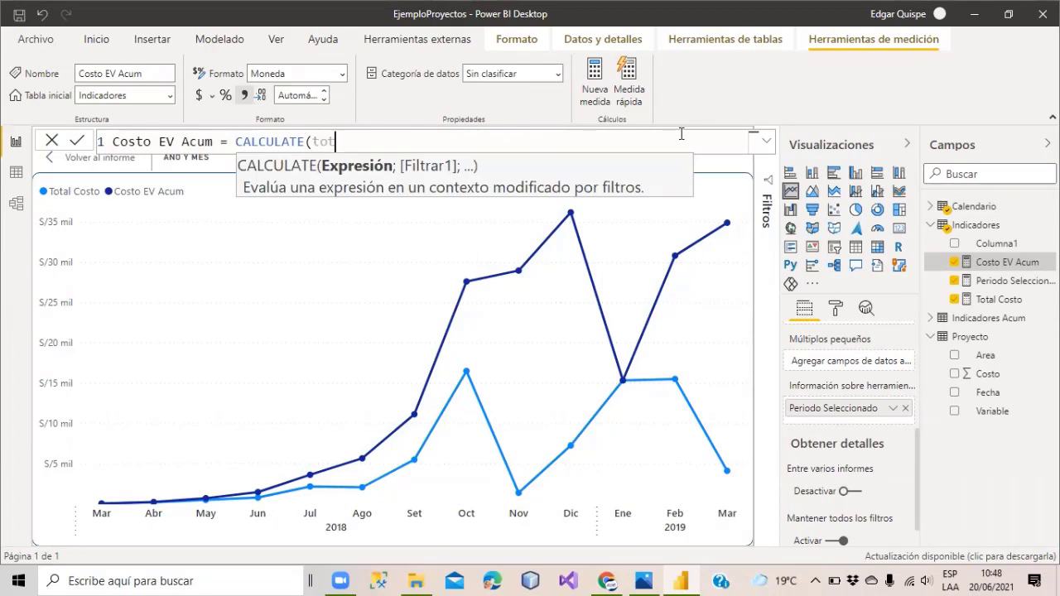
{"action": "key", "text": "Tab"}
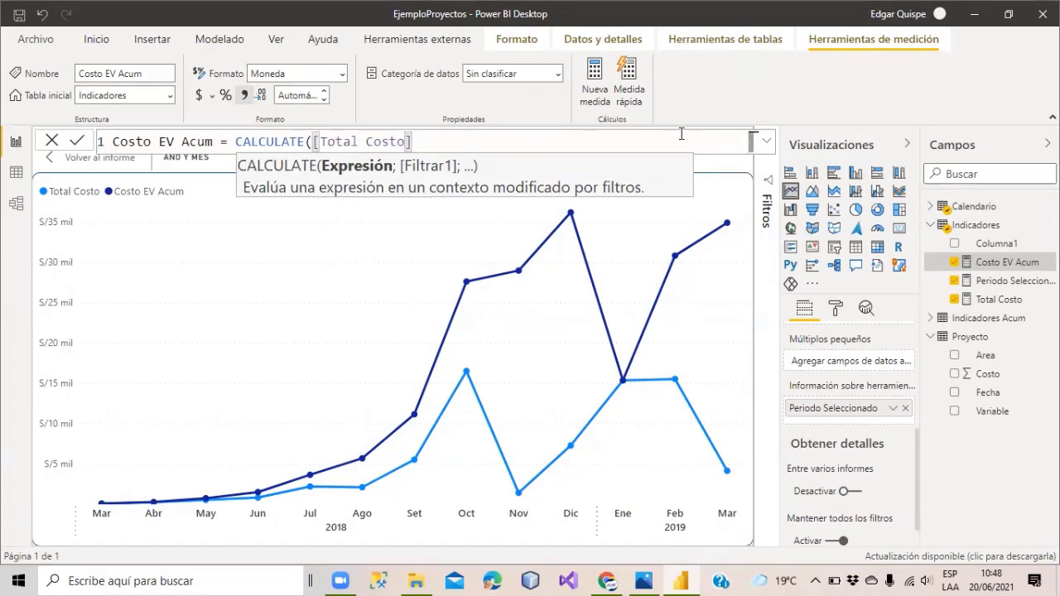
{"action": "type", "text": "; filter"}
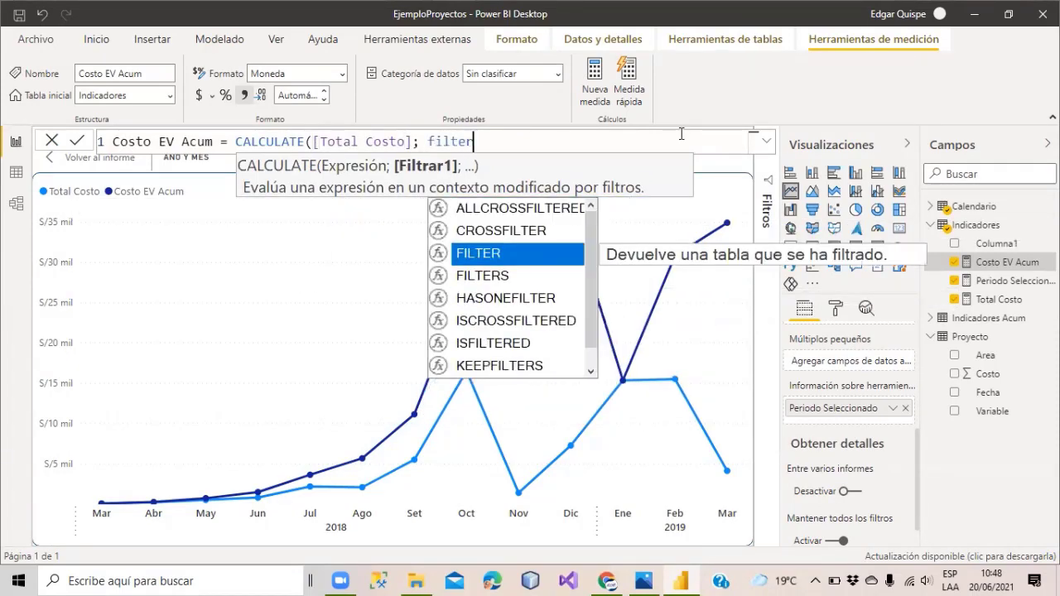
{"action": "key", "text": "Tab"}
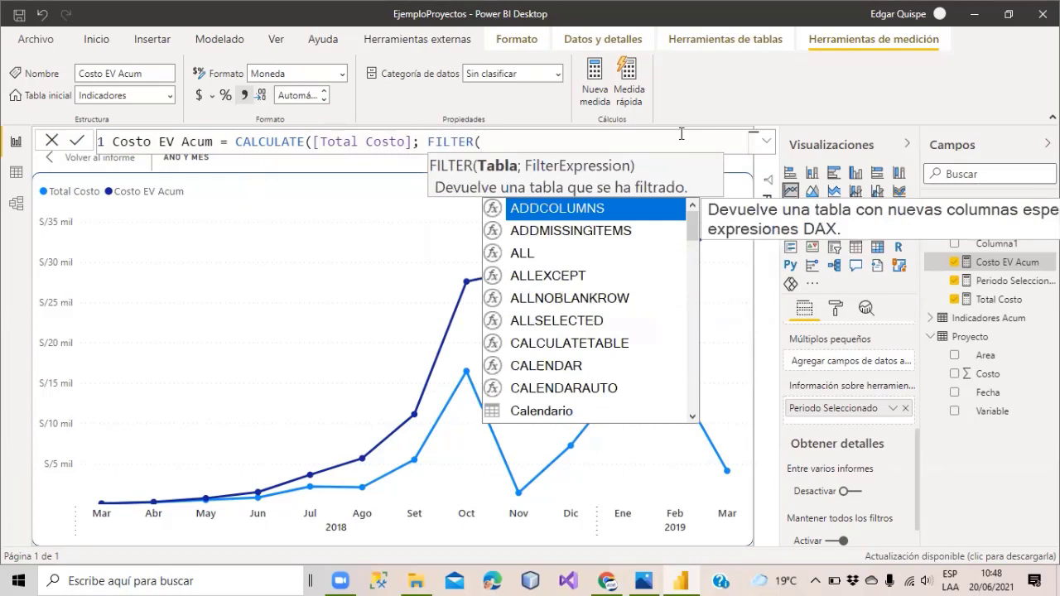
{"action": "type", "text": "calendario"}
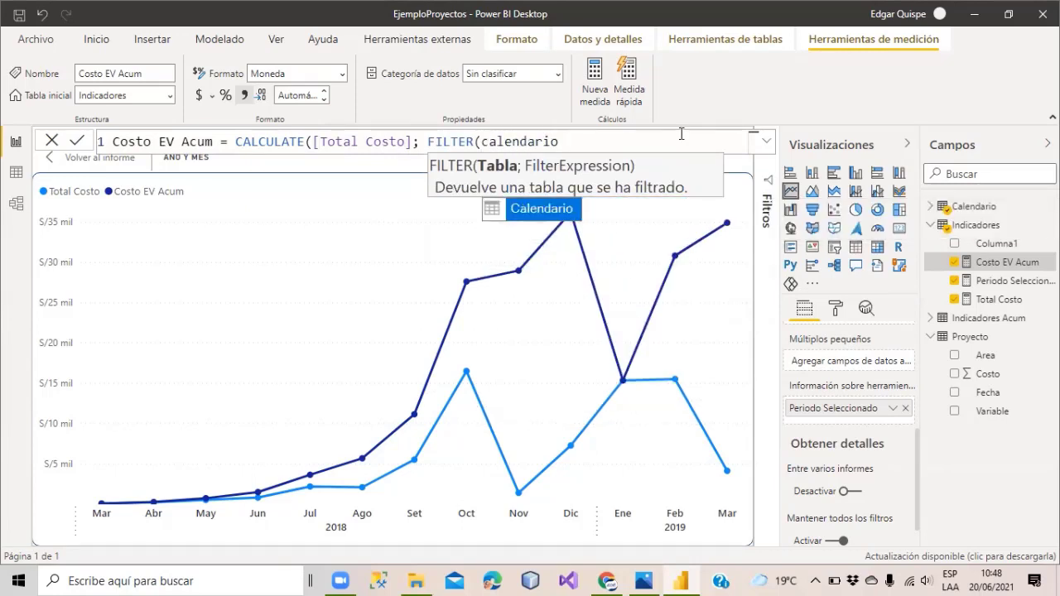
{"action": "key", "text": "Tab"}
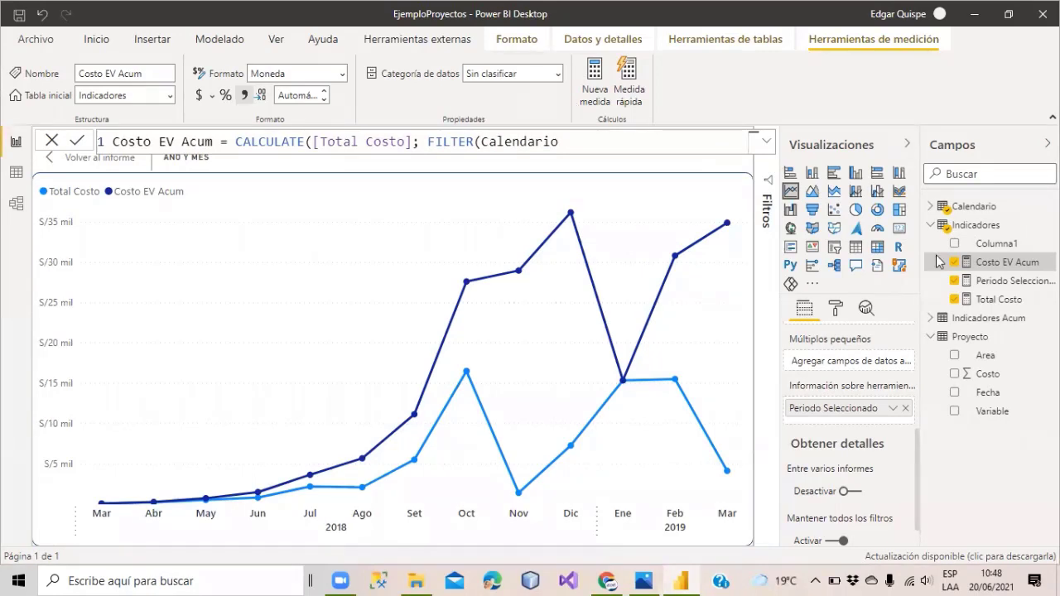
{"action": "type", "text": "))"}
{"action": "key", "text": "Return"}
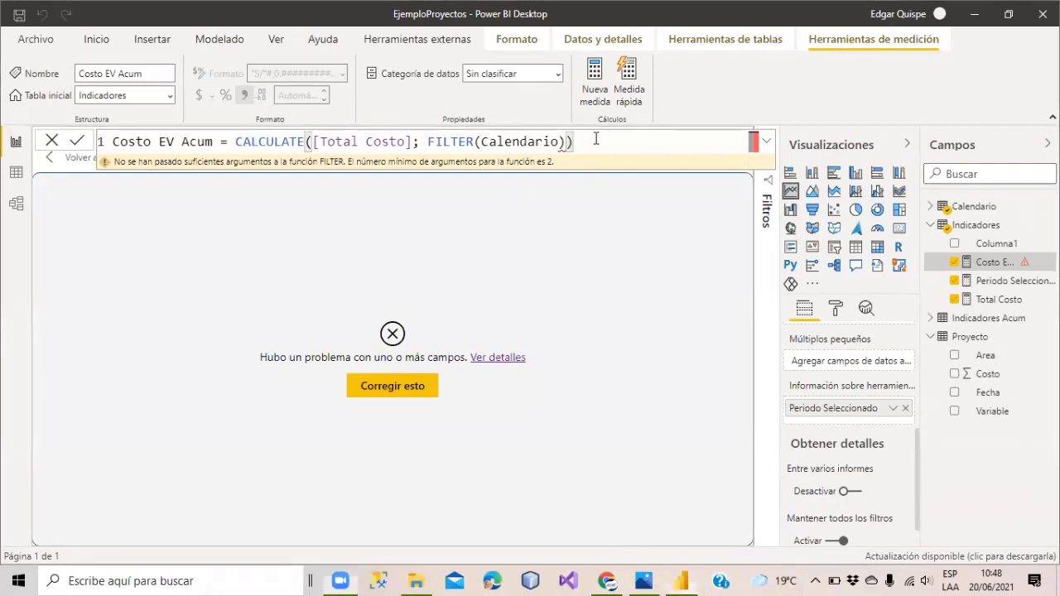
{"action": "left_click_drag", "start_coordinate": [575, 143], "coordinate": [237, 142]}
{"action": "key", "text": "ctrl+z"}
{"action": "key", "text": "ctrl+z"}
{"action": "key", "text": "ctrl+z"}
{"action": "key", "text": "ctrl+z"}
{"action": "key", "text": "ctrl+z"}
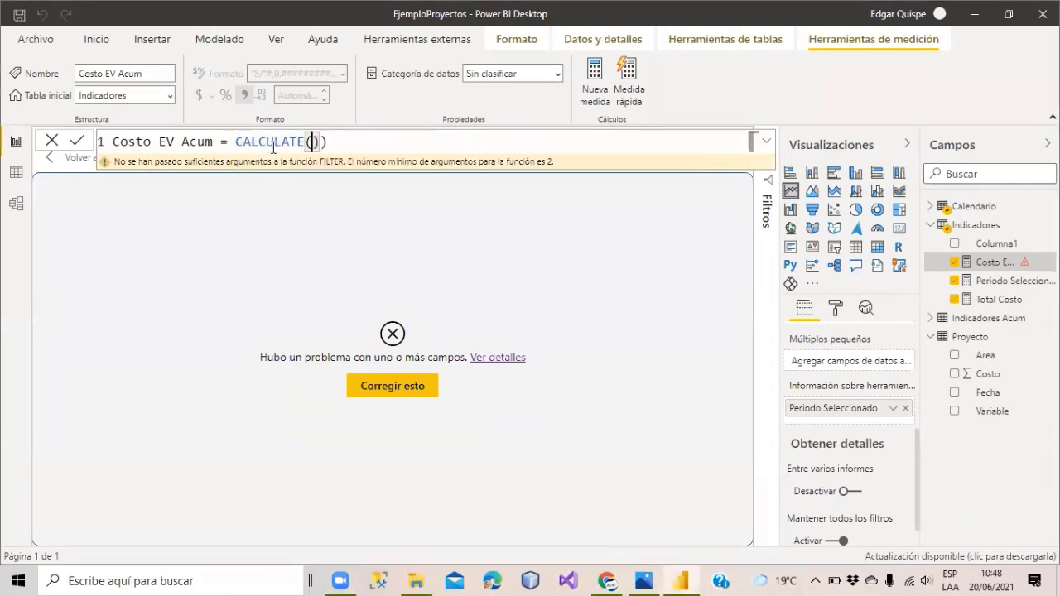
{"action": "key", "text": "ctrl+z"}
{"action": "left_click", "coordinate": [598, 150]}
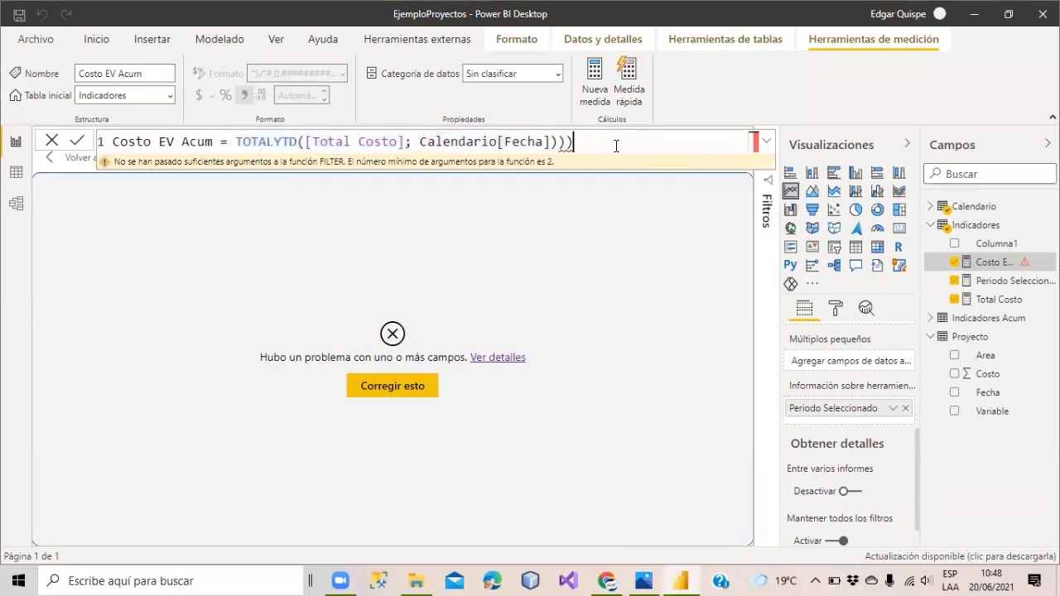
{"action": "key", "text": "BackSpace"}
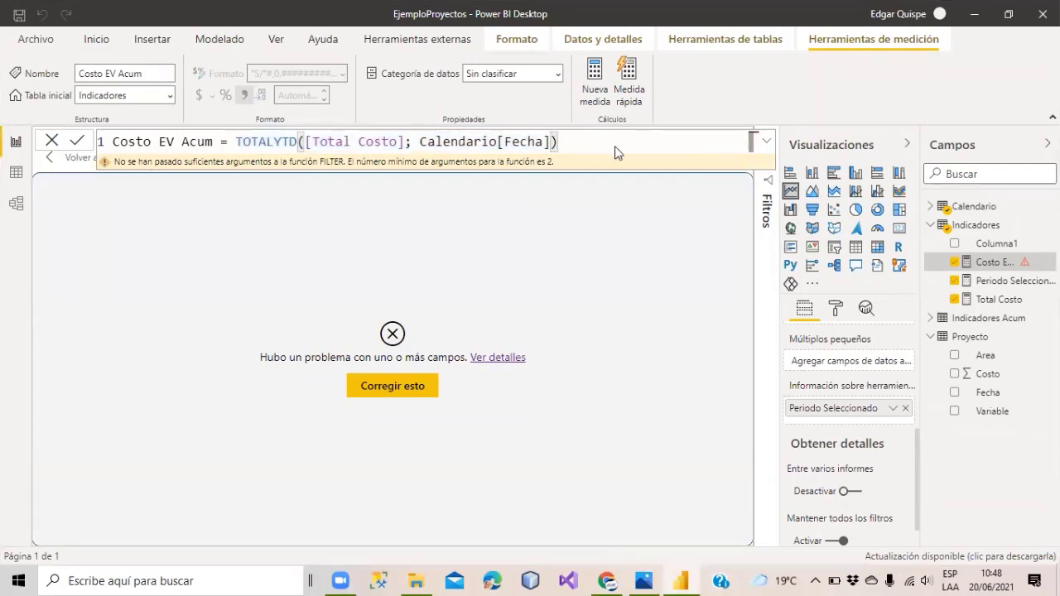
{"action": "key", "text": "Return"}
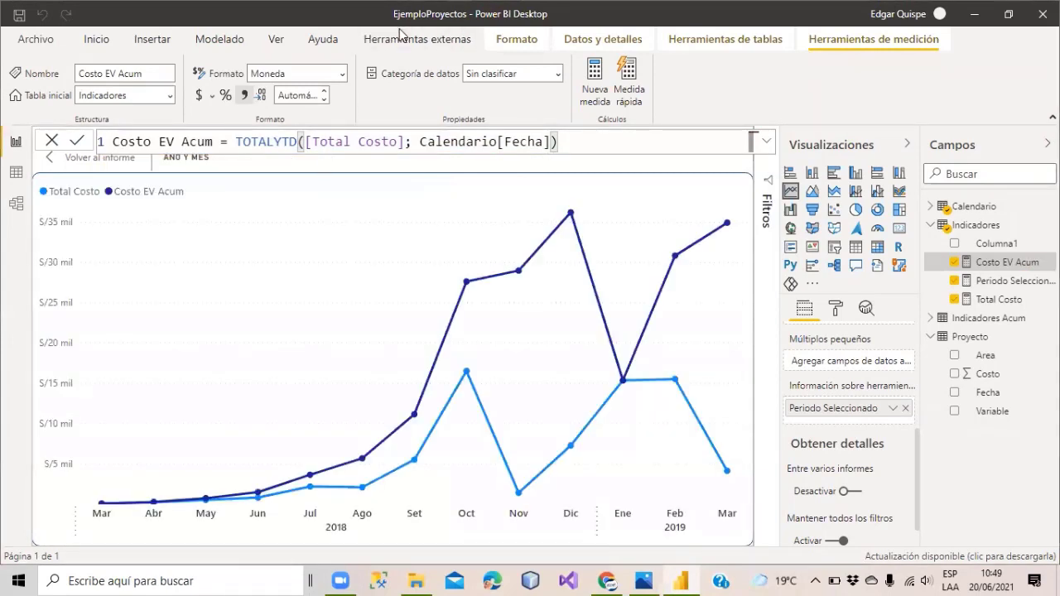
Replace the TOTALYTD expression in Costo EV Acum with CALCULATE([Total Costo].
{"action": "left_click_drag", "start_coordinate": [236, 142], "coordinate": [274, 142]}
{"action": "left_click_drag", "start_coordinate": [497, 128], "coordinate": [627, 135]}
{"action": "key", "text": "BackSpace"}
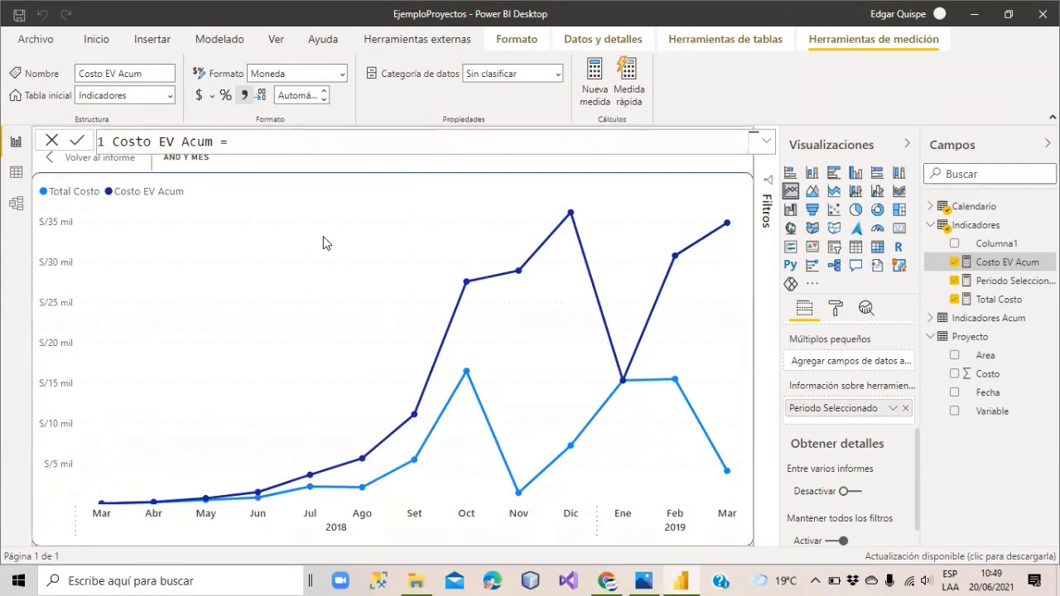
{"action": "type", "text": "cal"}
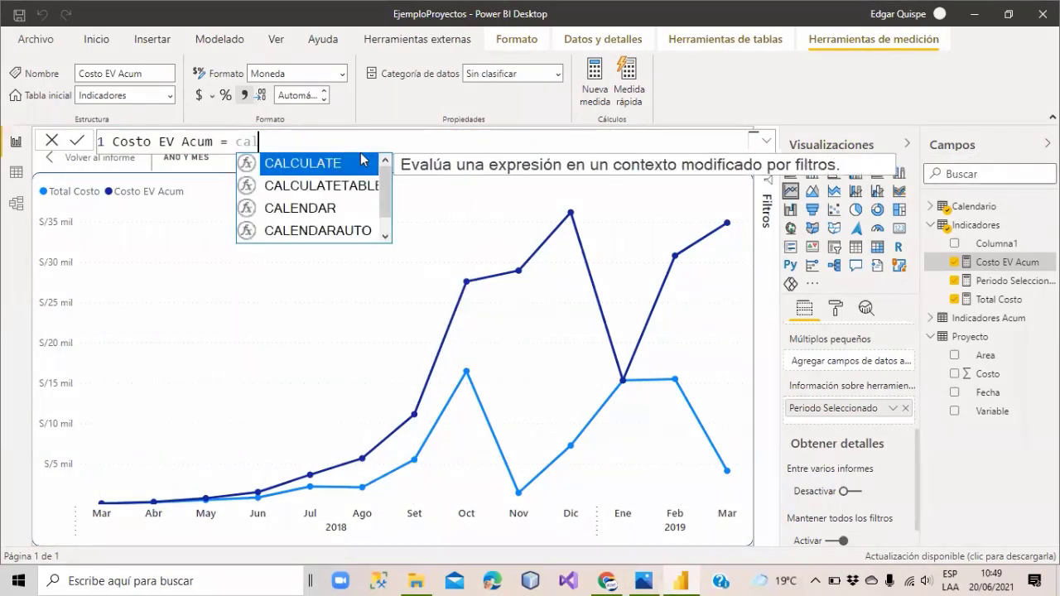
{"action": "key", "text": "Tab"}
{"action": "type", "text": "total co"}
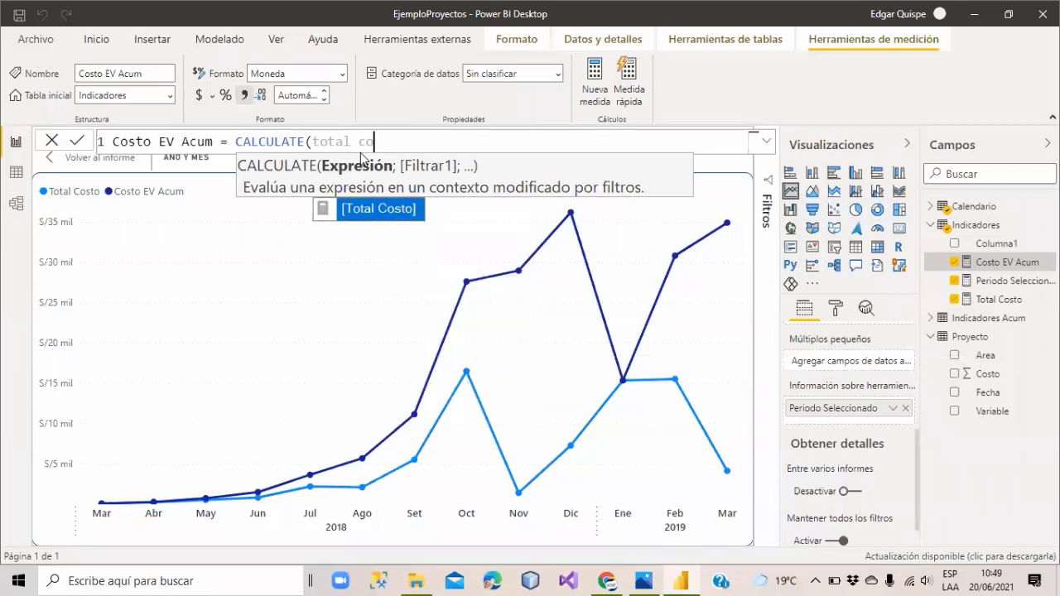
{"action": "key", "text": "Tab"}
Add the FILTER(Calendario; argument to the CALCULATE formula.
{"action": "type", "text": "; fil"}
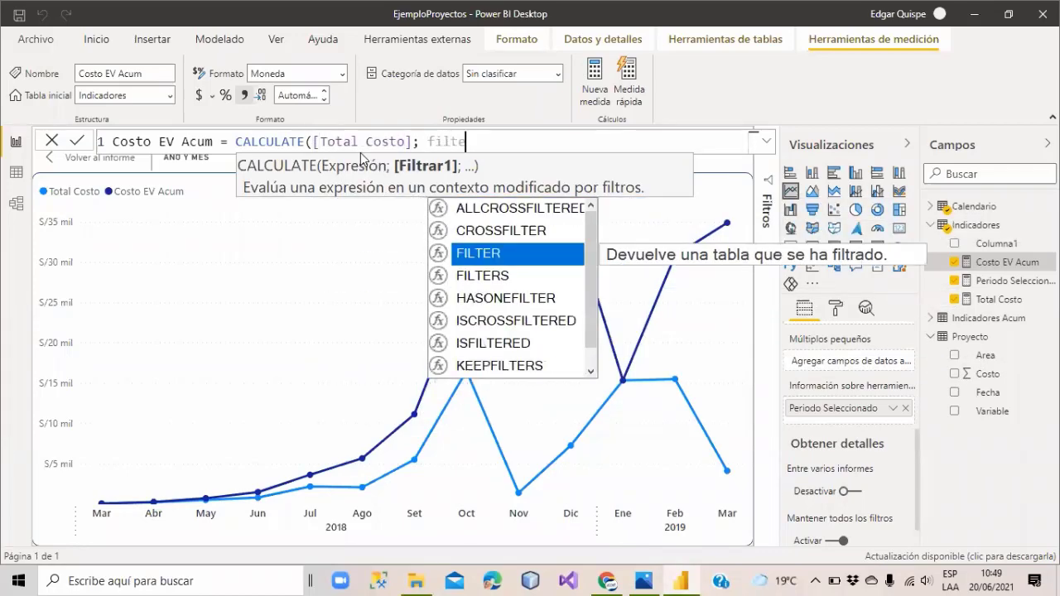
{"action": "key", "text": "Tab"}
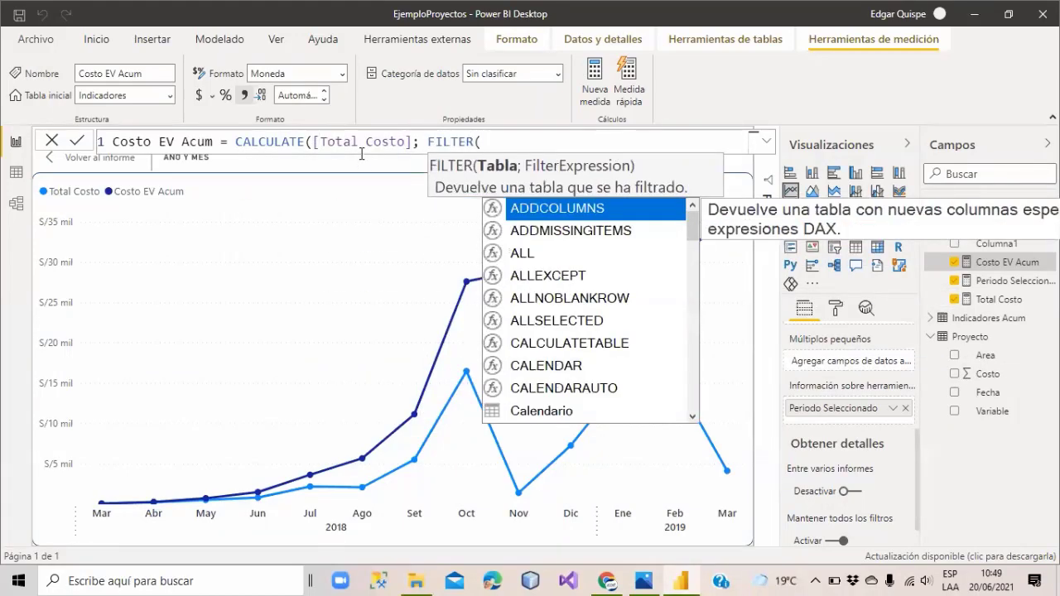
{"action": "type", "text": "calendar("}
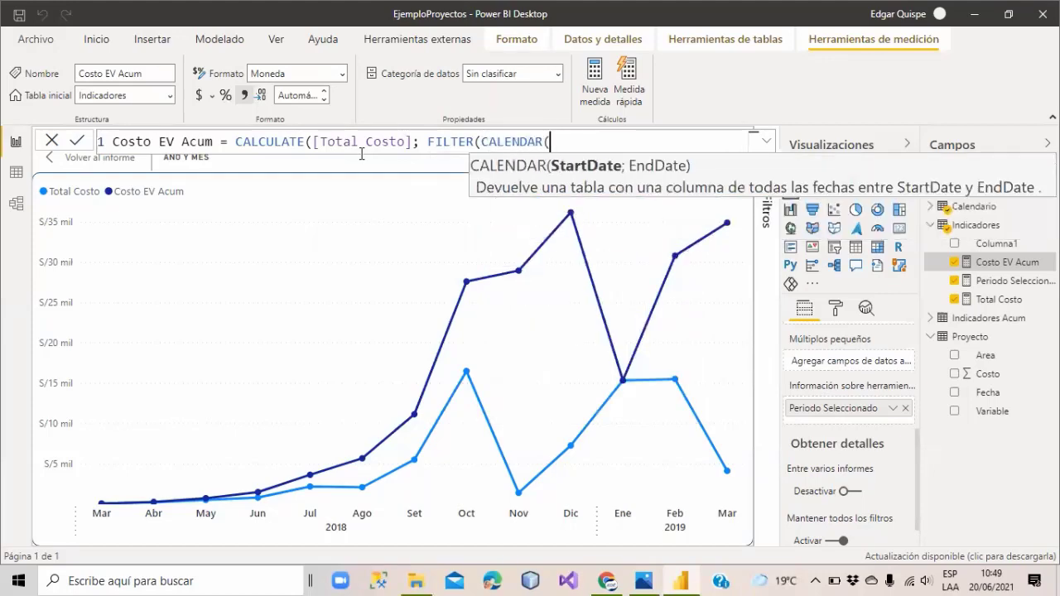
{"action": "key", "text": "BackSpace"}
{"action": "key", "text": "BackSpace"}
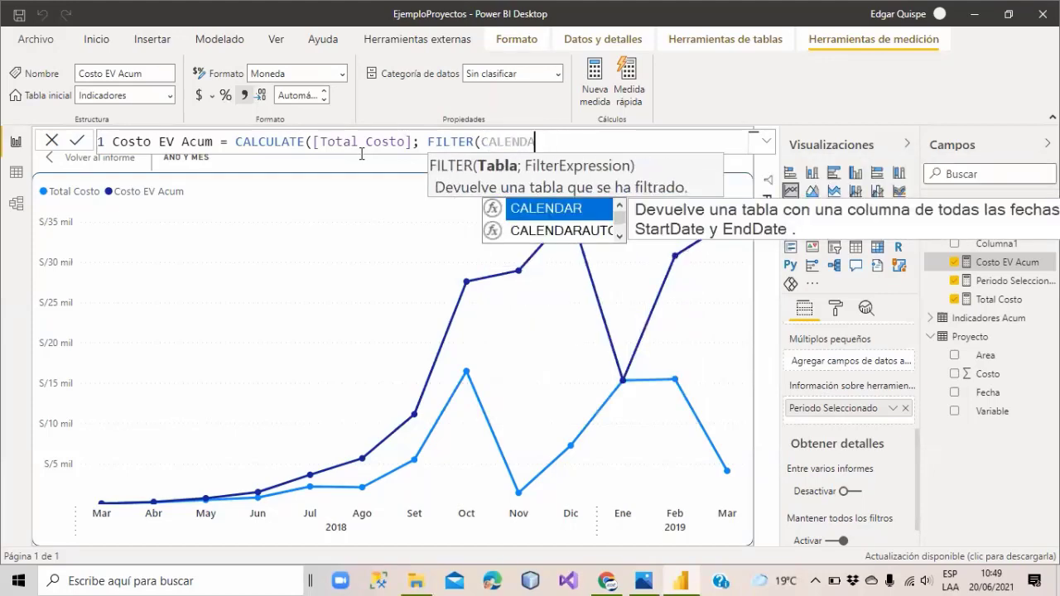
{"action": "key", "text": "Down"}
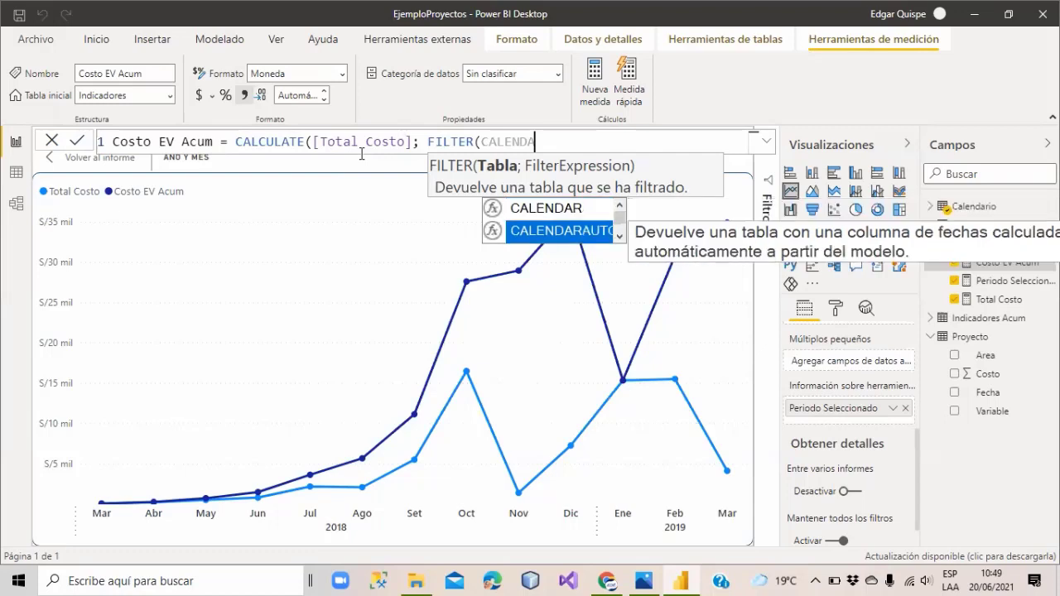
{"action": "key", "text": "Down"}
{"action": "key", "text": "Tab"}
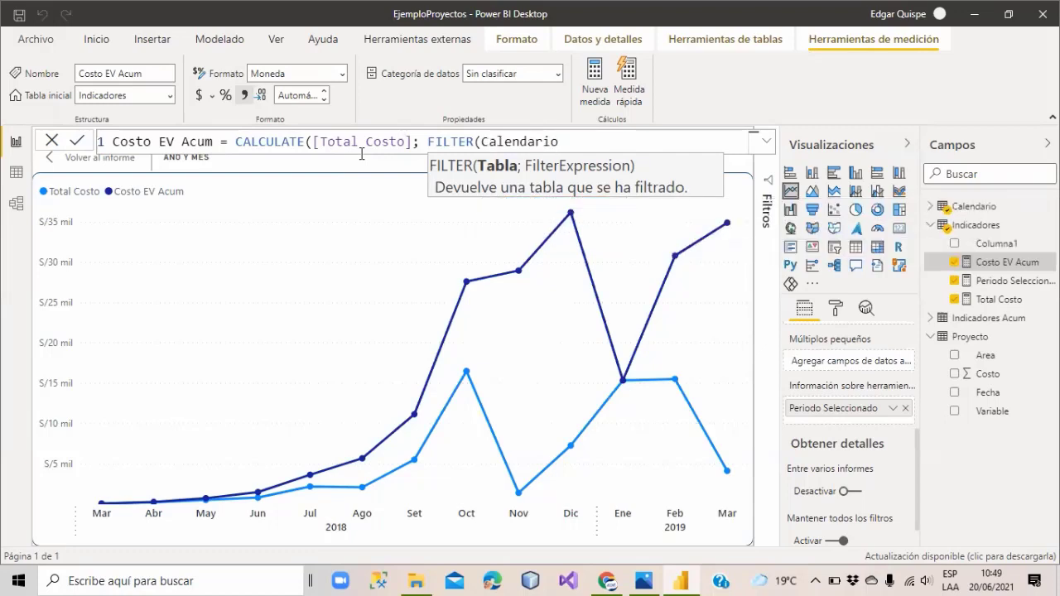
{"action": "type", "text": ";"}
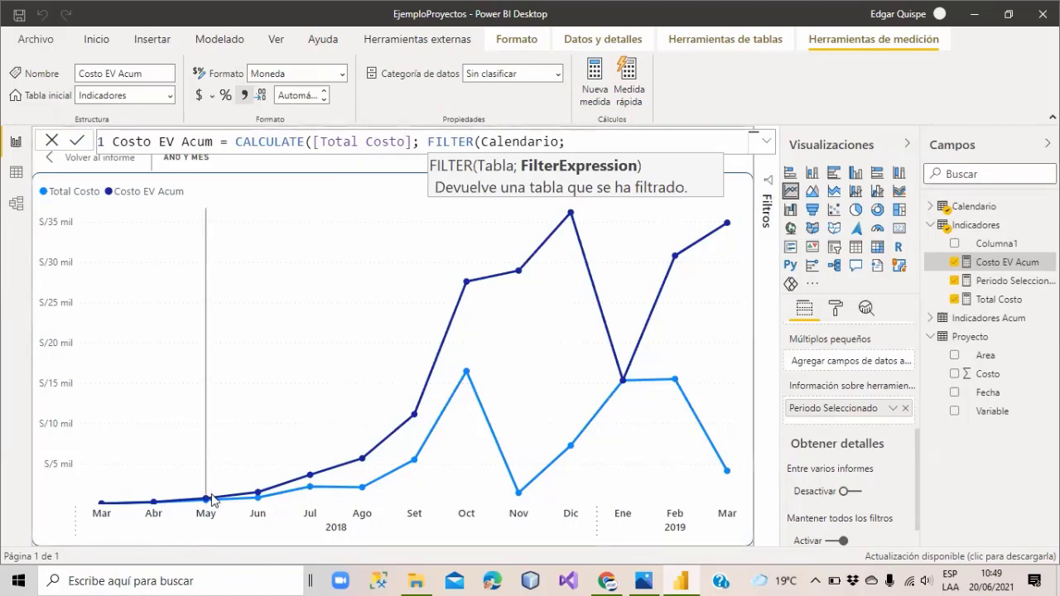
{"action": "mouse_move", "coordinate": [211, 502]}
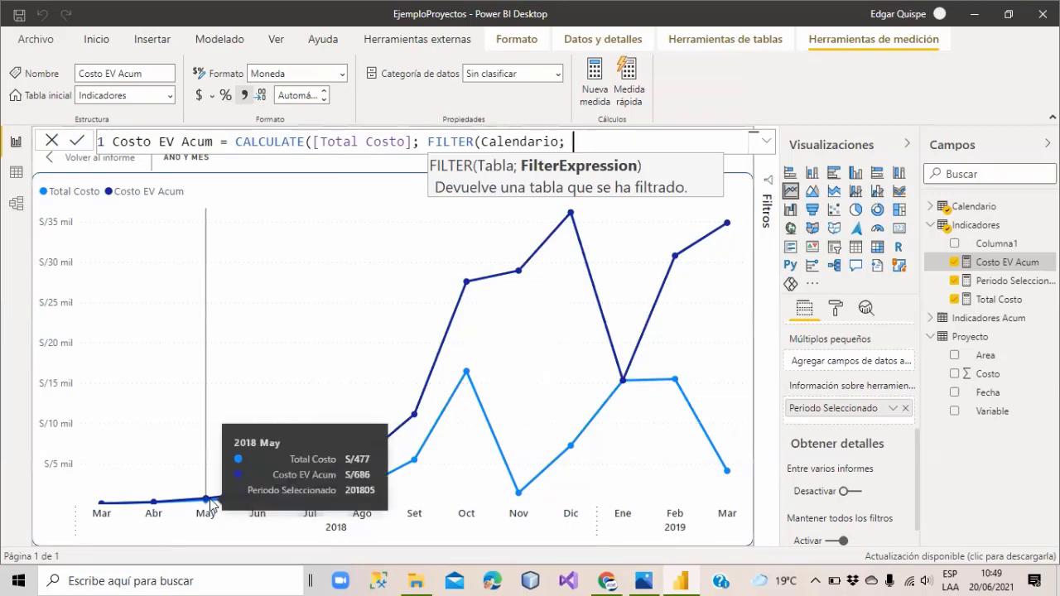
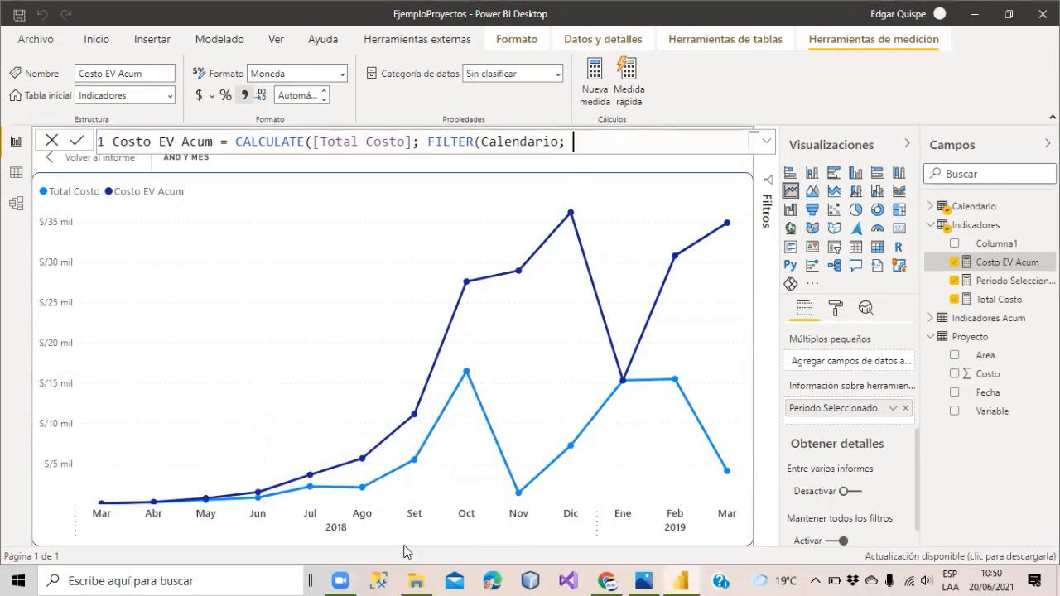
Complete the FILTER column as Calendario[Fecha] and move CALCULATE onto its own line.
{"action": "type", "text": "Fech"}
{"action": "key", "text": "Tab"}
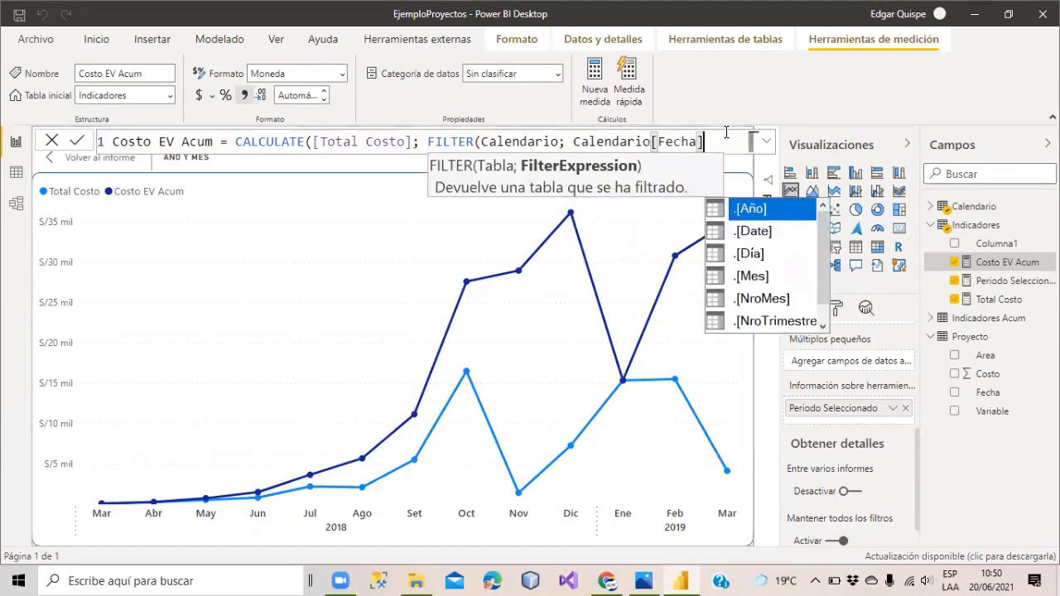
{"action": "left_click", "coordinate": [235, 141]}
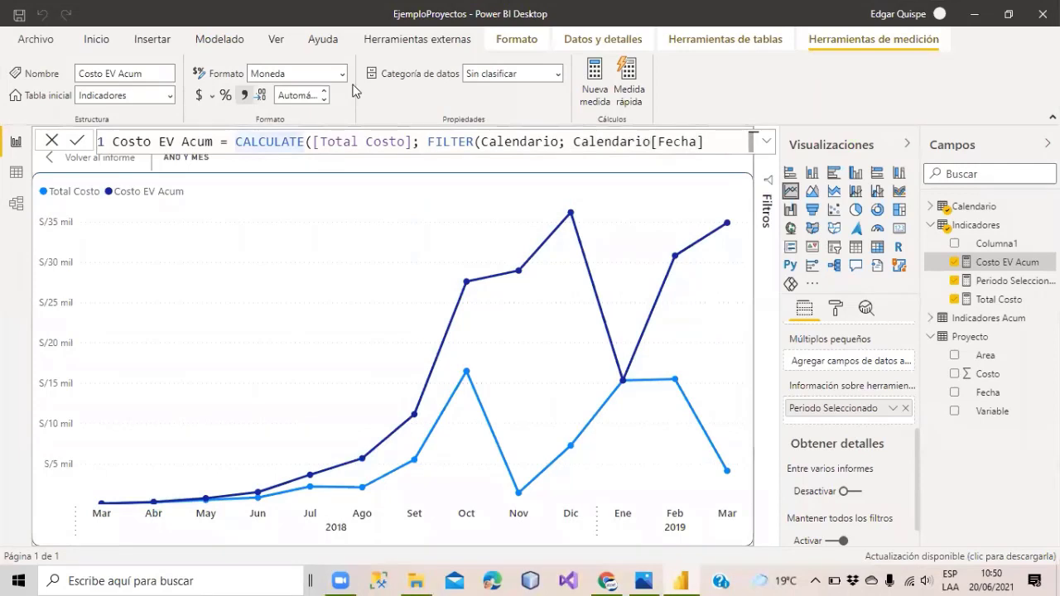
{"action": "key", "text": "BackSpace"}
{"action": "key", "text": "shift+Return"}
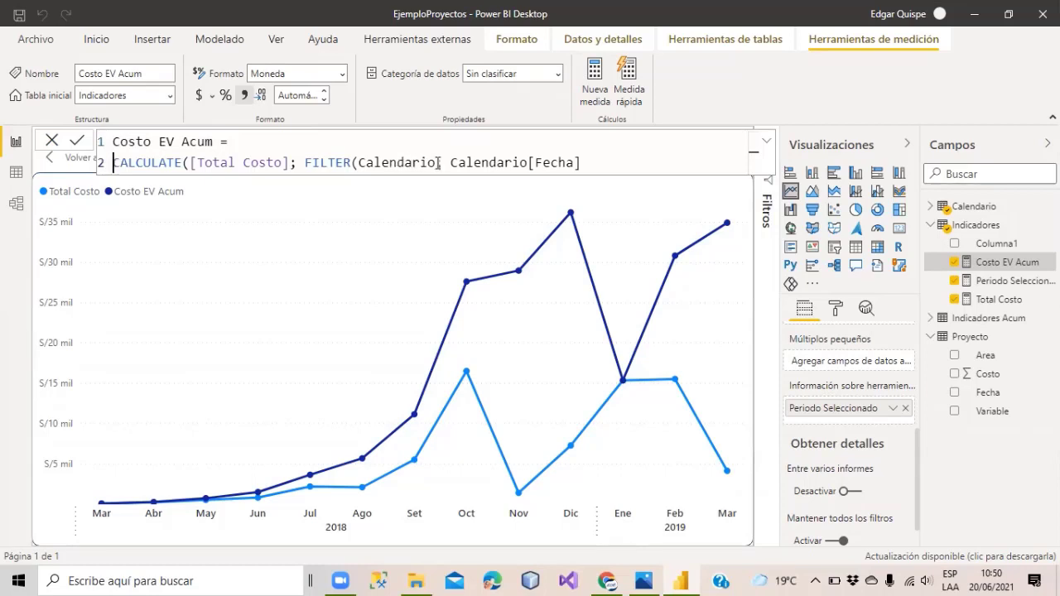
Add the condition < MAX(Calendario[Fecha]) after the Fecha column in FILTER.
{"action": "left_click", "coordinate": [597, 162]}
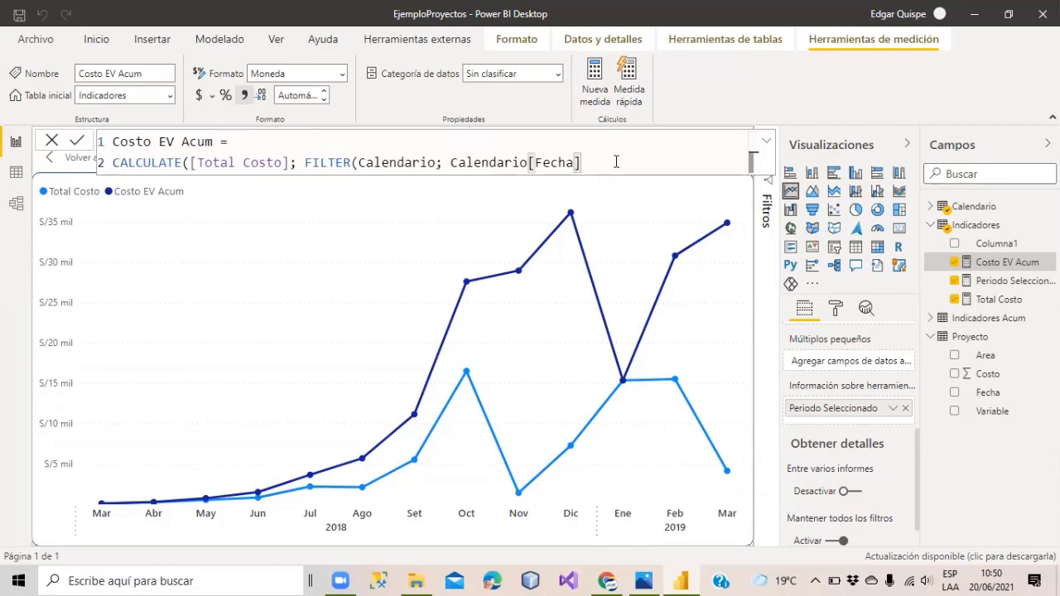
{"action": "type", "text": "< max"}
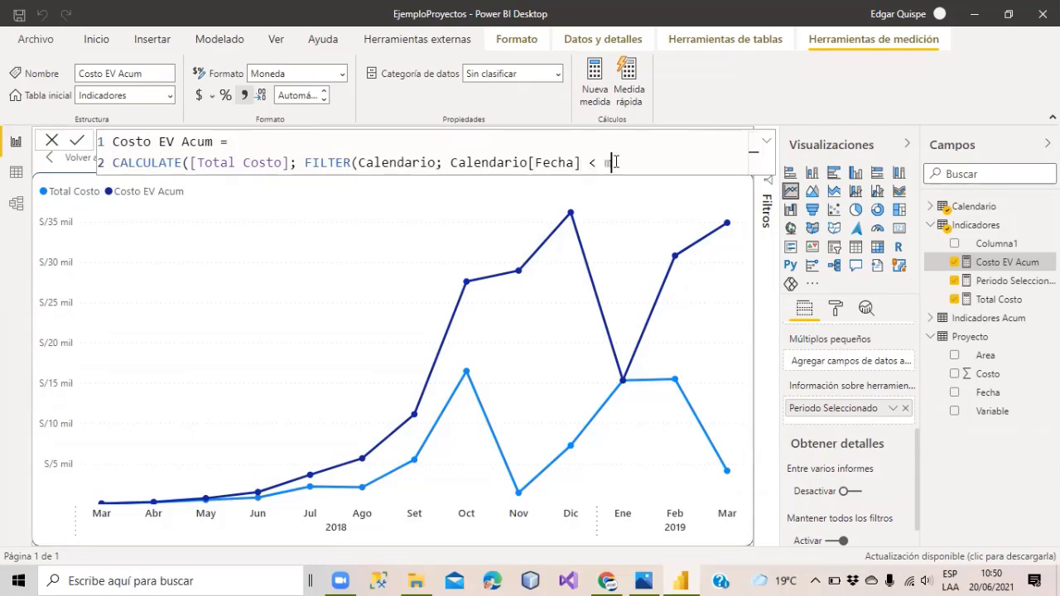
{"action": "type", "text": "(fecha"}
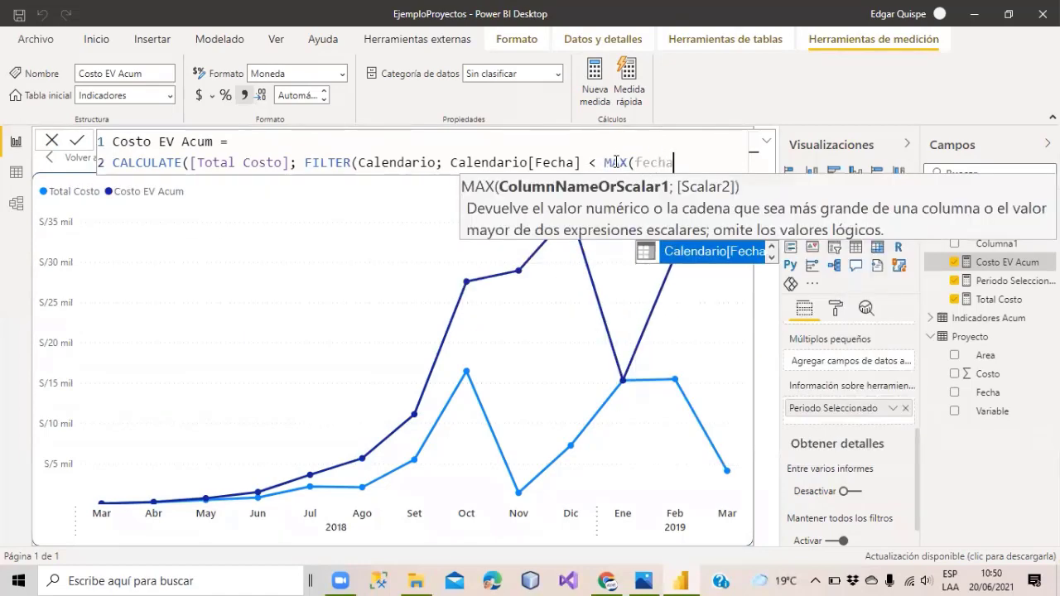
{"action": "key", "text": "Tab"}
{"action": "type", "text": ")"}
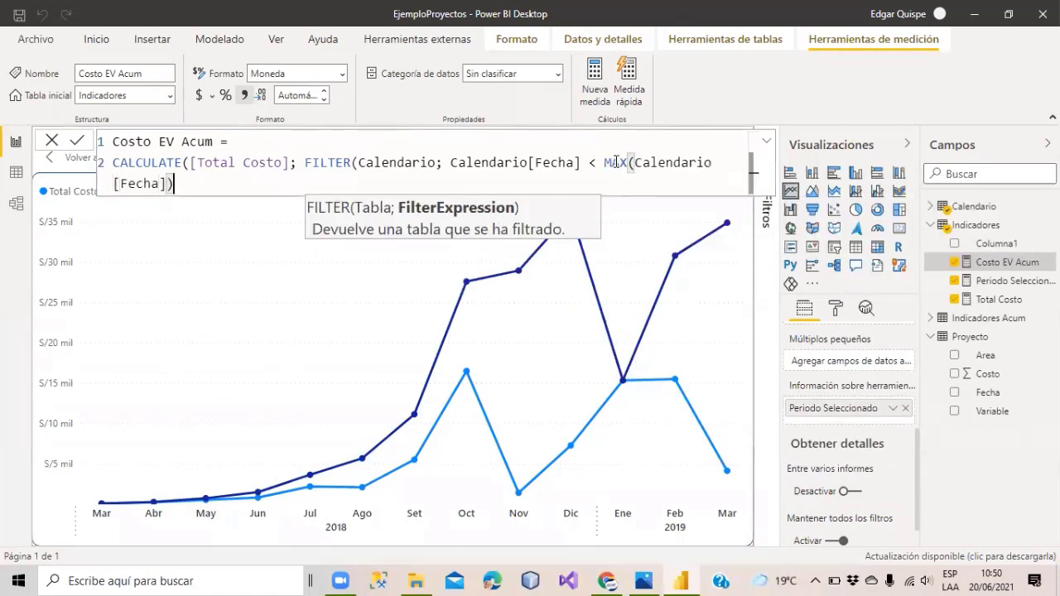
Wrap Calendario in ALL() inside FILTER and add the closing parentheses after MAX.
{"action": "left_click", "coordinate": [359, 164]}
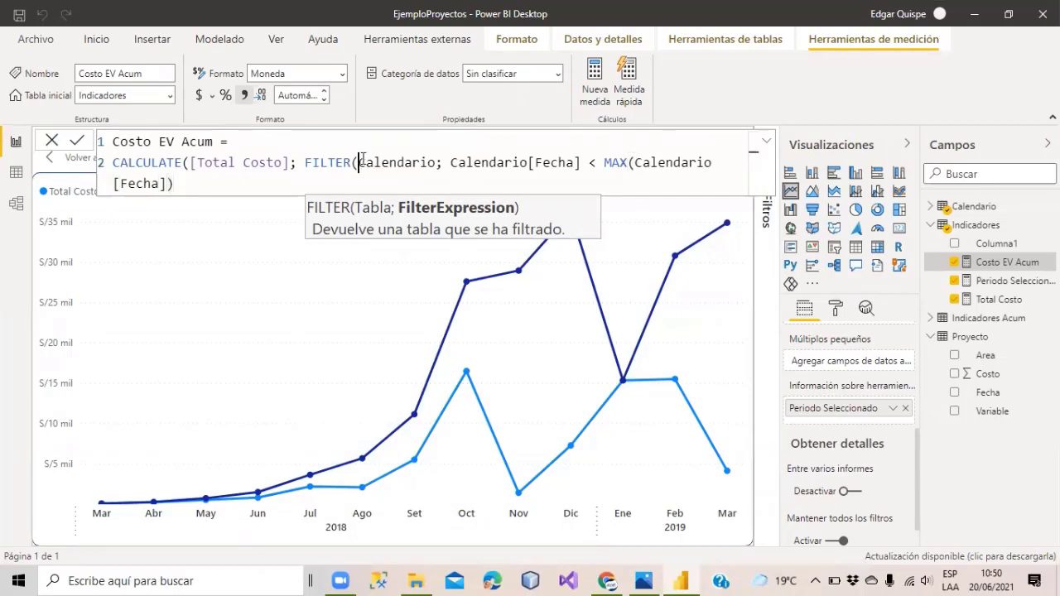
{"action": "type", "text": "ALL"}
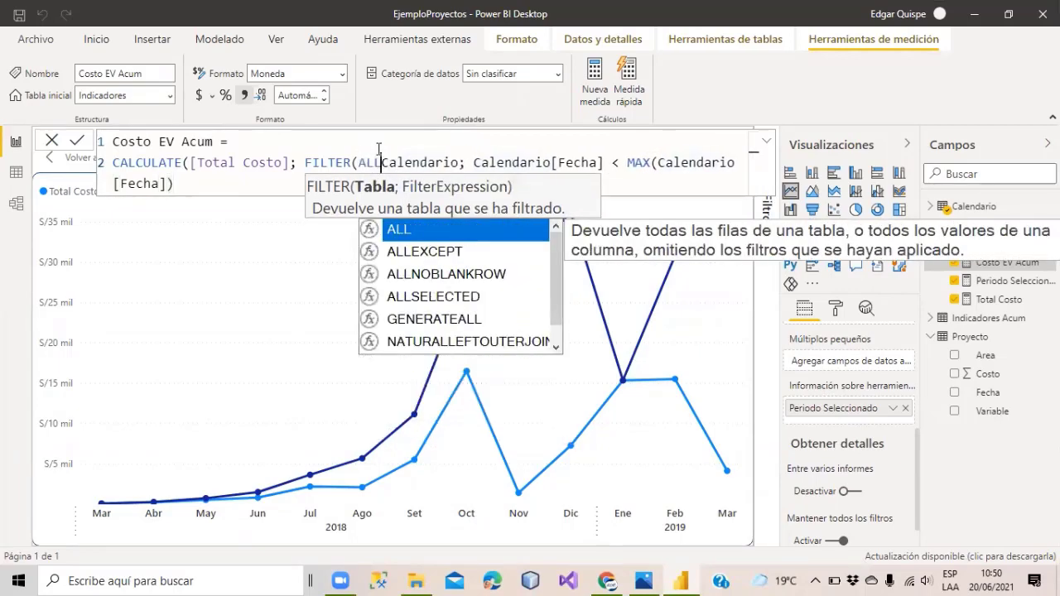
{"action": "type", "text": "("}
{"action": "key", "text": "Escape"}
{"action": "key", "text": "Right"}
{"action": "key", "text": "Right"}
{"action": "key", "text": "Right"}
{"action": "key", "text": "Right"}
{"action": "key", "text": "Right"}
{"action": "key", "text": "Right"}
{"action": "key", "text": "Right"}
{"action": "key", "text": "Right"}
{"action": "key", "text": "Right"}
{"action": "key", "text": "Right"}
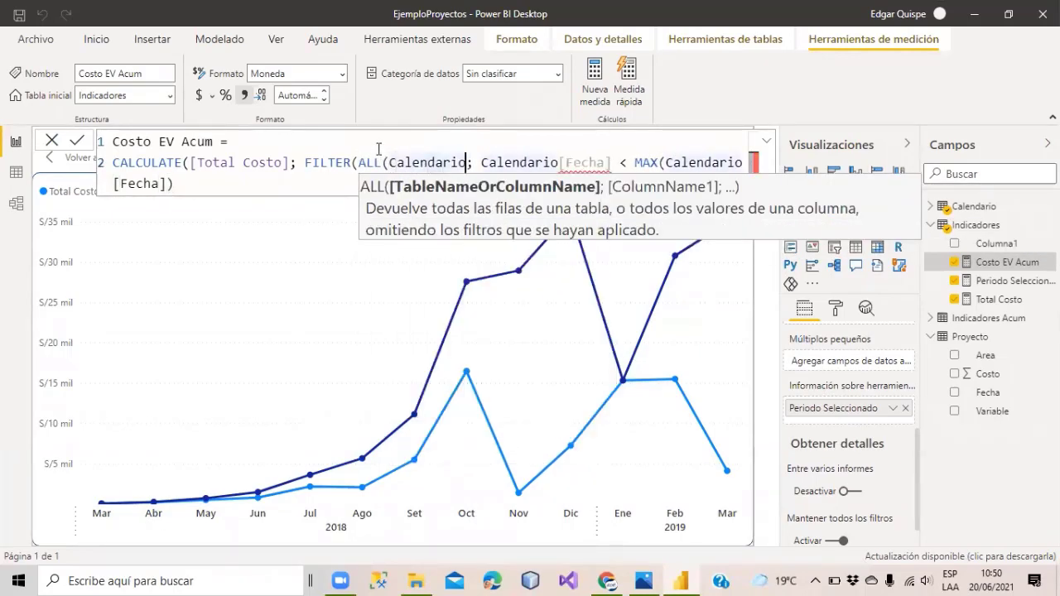
{"action": "key", "text": "Right"}
{"action": "key", "text": "Left"}
{"action": "type", "text": ")"}
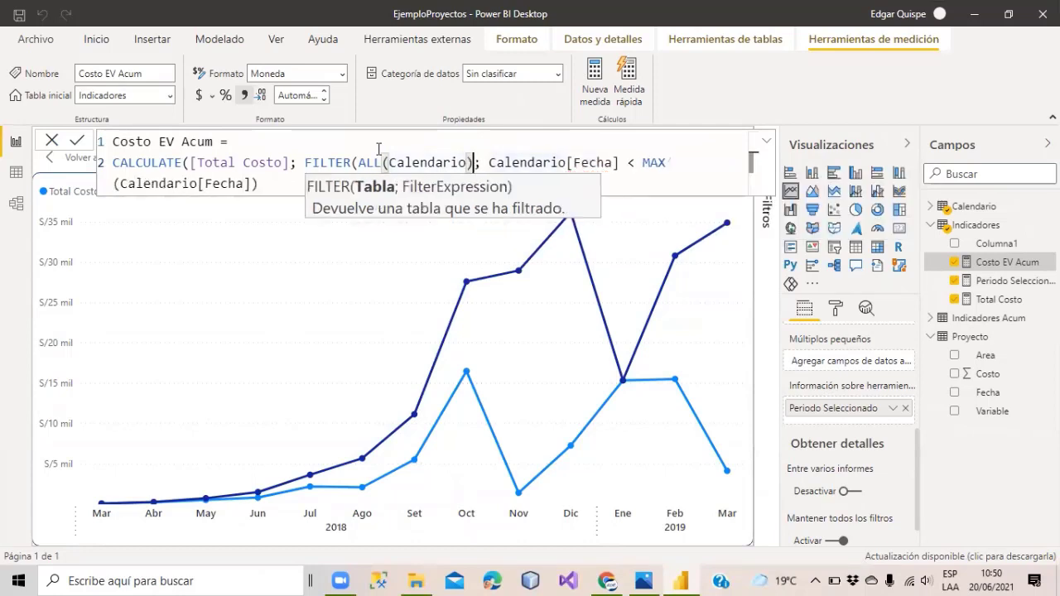
{"action": "left_click", "coordinate": [271, 187]}
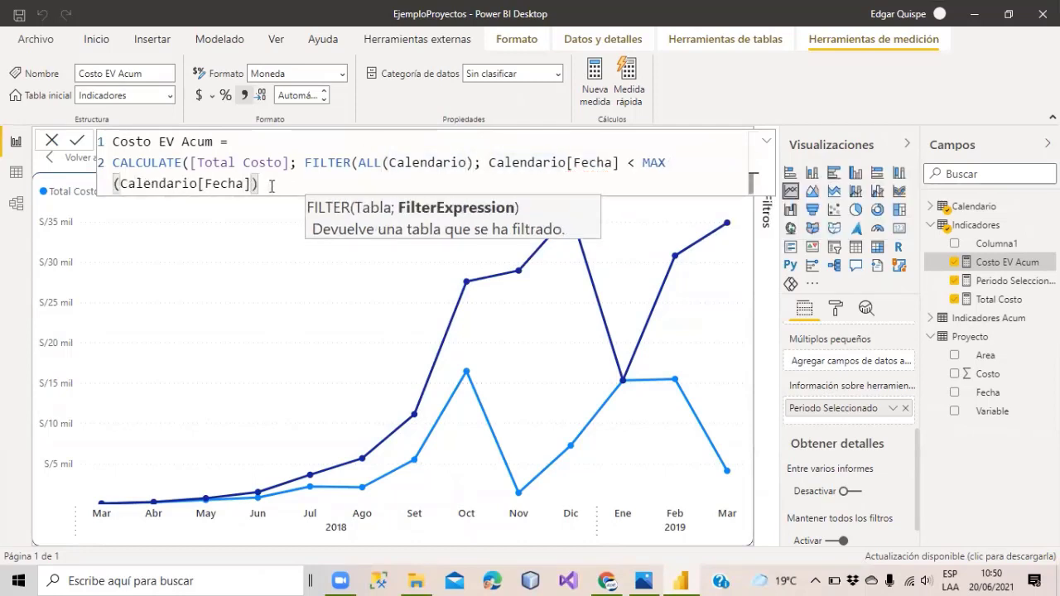
{"action": "type", "text": ")"}
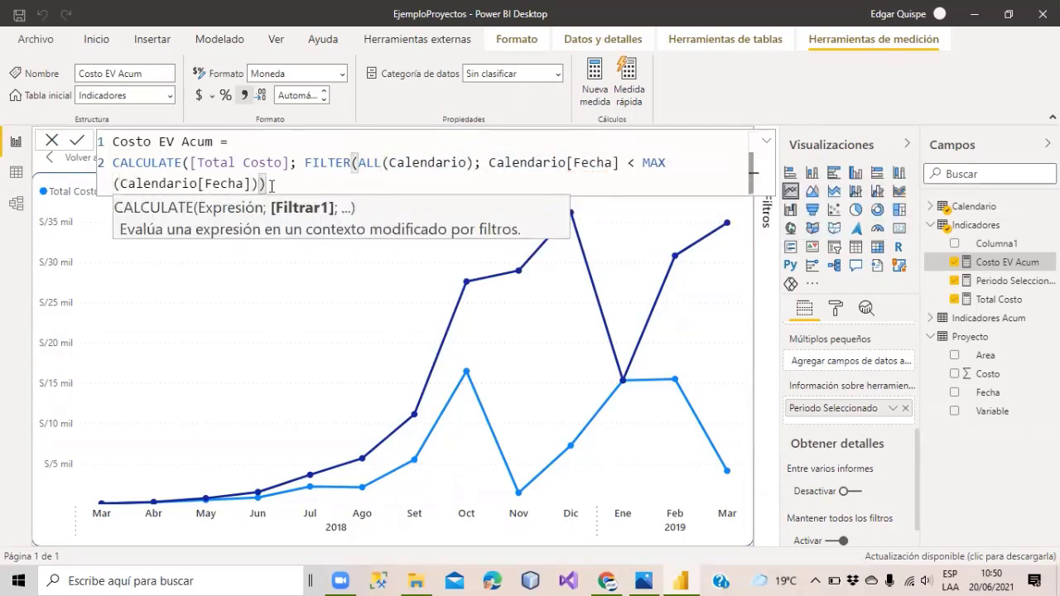
{"action": "type", "text": ")"}
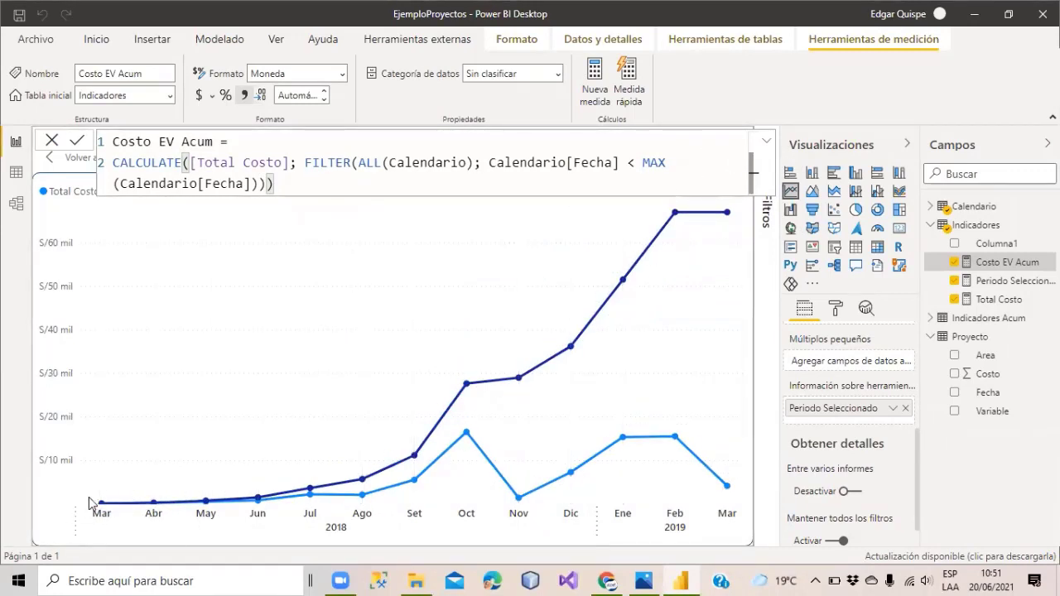
Commit the revised Costo EV Acum and check its line reaches about S/65 mil by Feb–Mar 2019.
{"action": "mouse_move", "coordinate": [162, 337]}
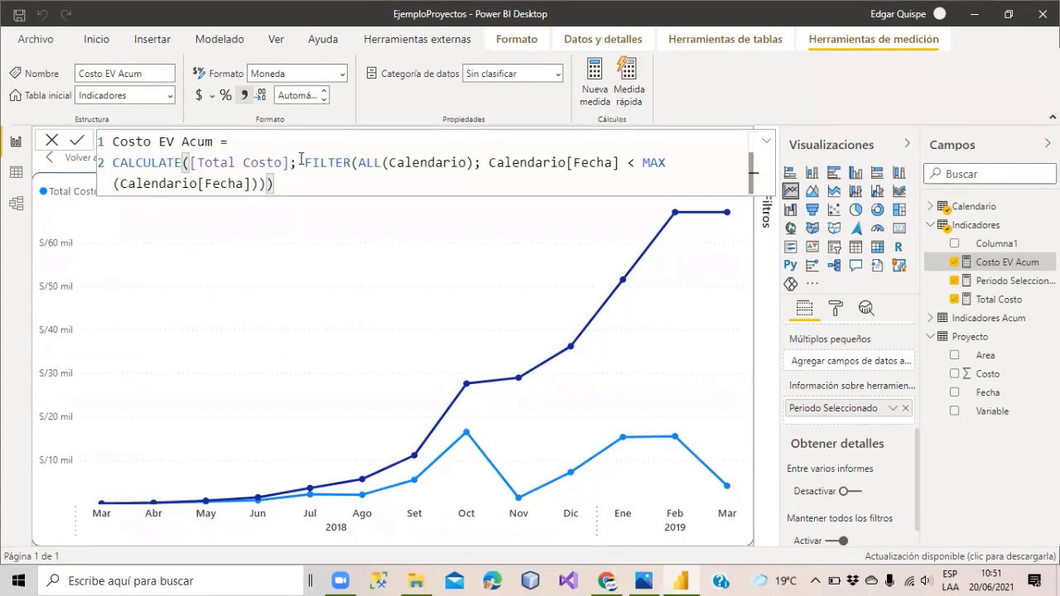
{"action": "left_click_drag", "start_coordinate": [304, 162], "coordinate": [277, 182]}
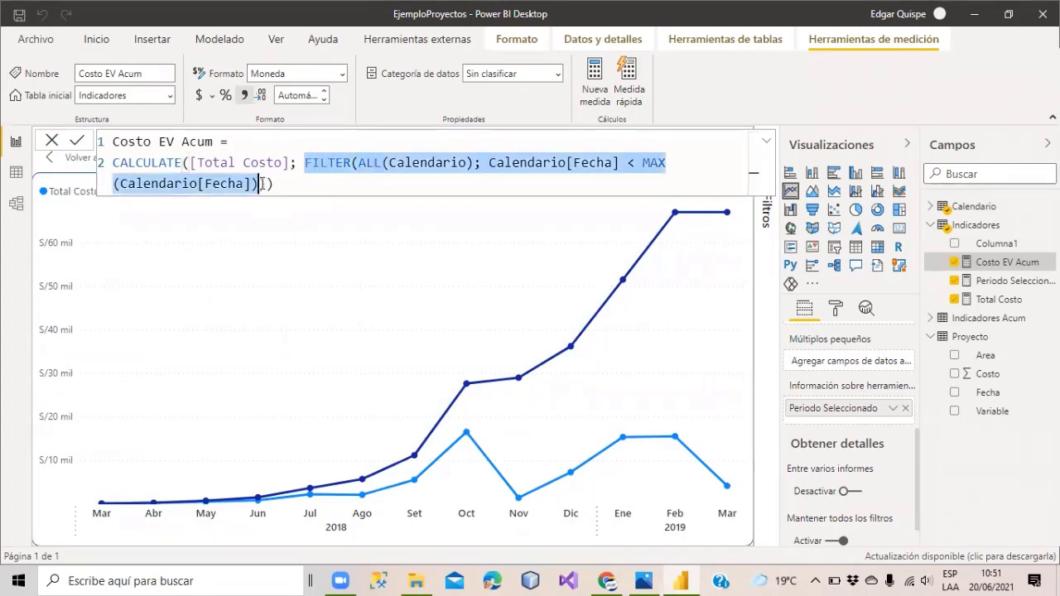
{"action": "left_click", "coordinate": [310, 163]}
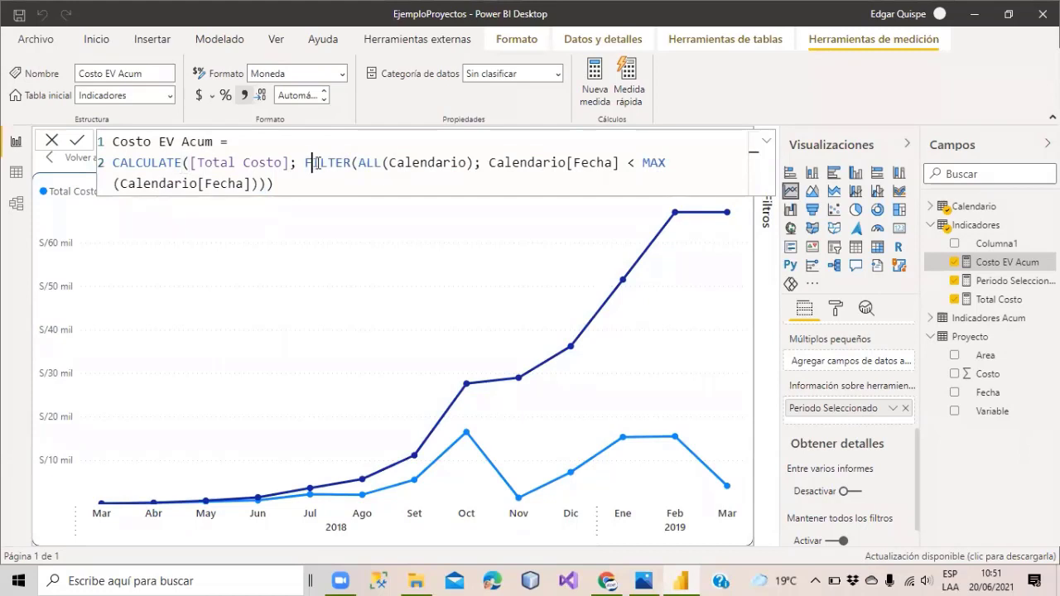
{"action": "left_click", "coordinate": [327, 163]}
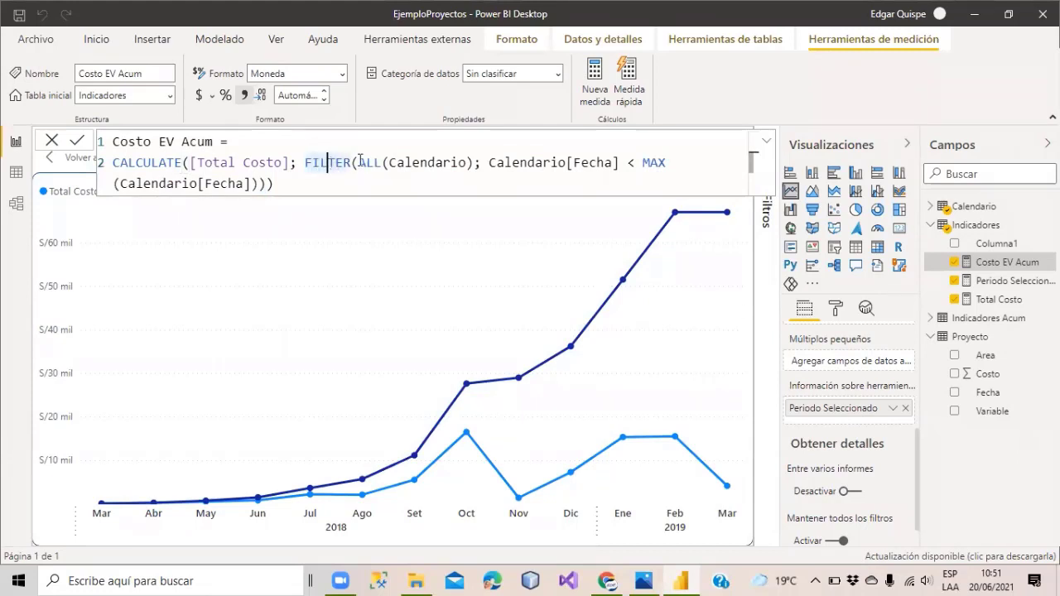
{"action": "left_click", "coordinate": [356, 162]}
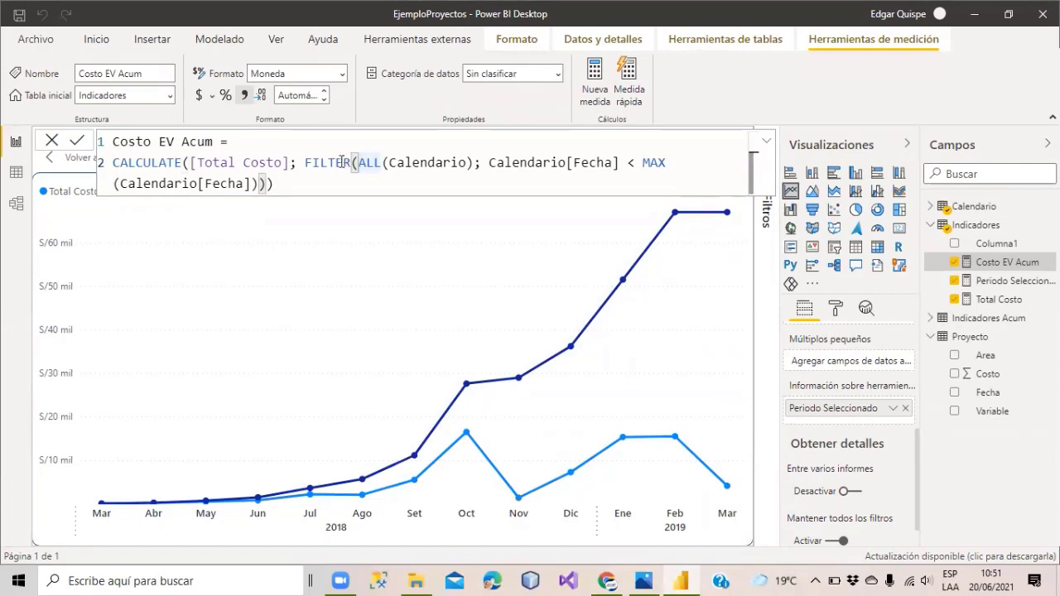
{"action": "double_click", "coordinate": [417, 166]}
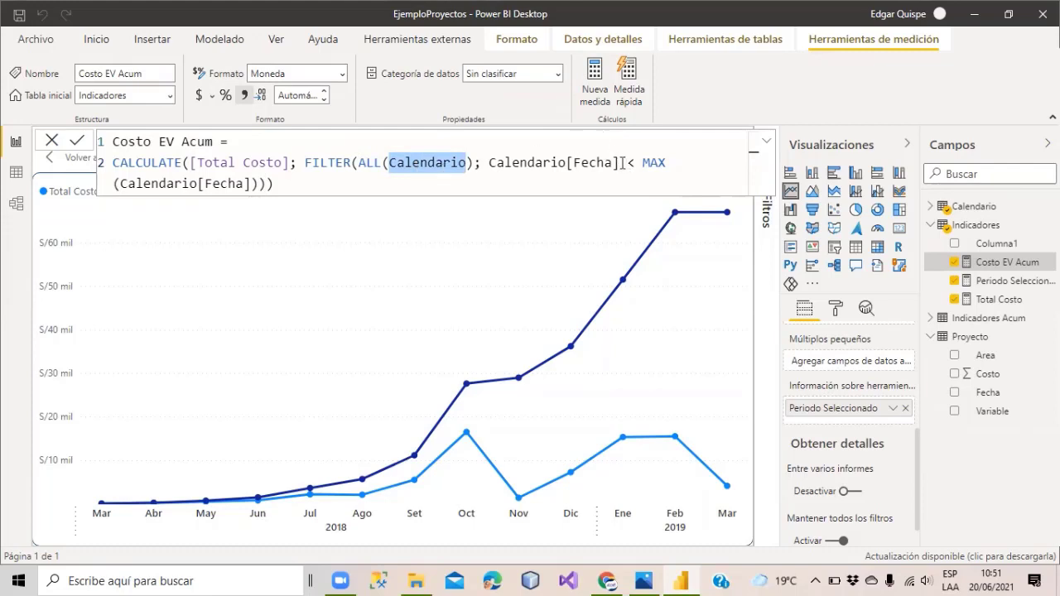
{"action": "left_click_drag", "start_coordinate": [622, 162], "coordinate": [487, 168]}
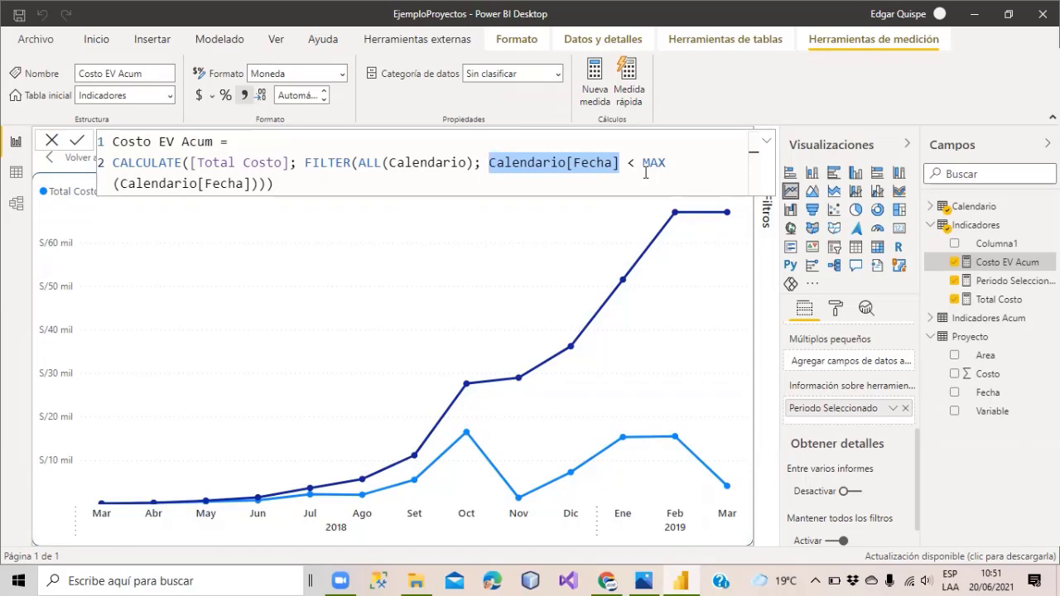
{"action": "key", "text": "ctrl+End"}
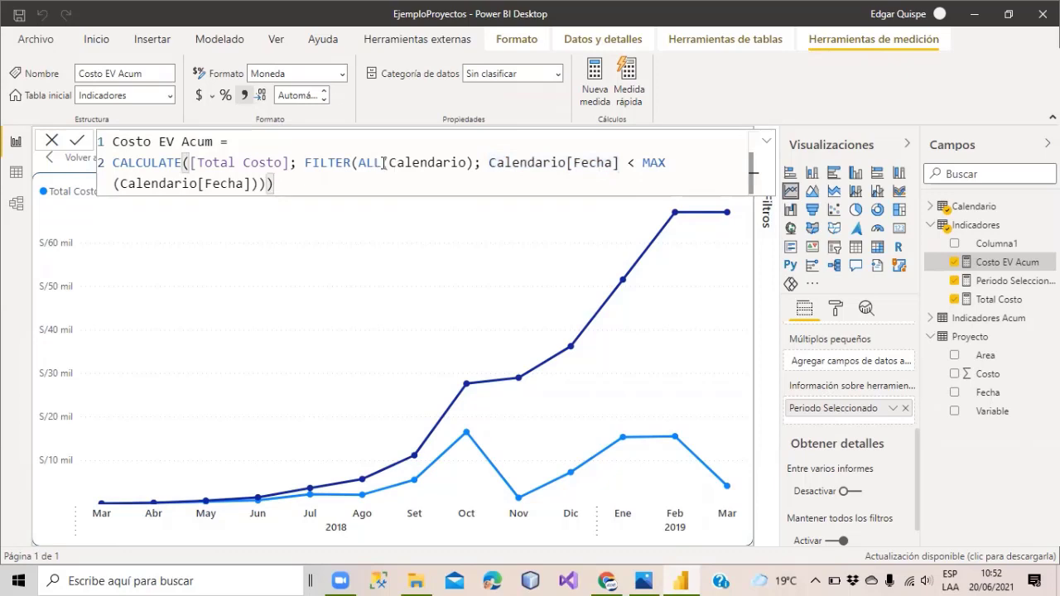
{"action": "left_click_drag", "start_coordinate": [389, 162], "coordinate": [466, 161]}
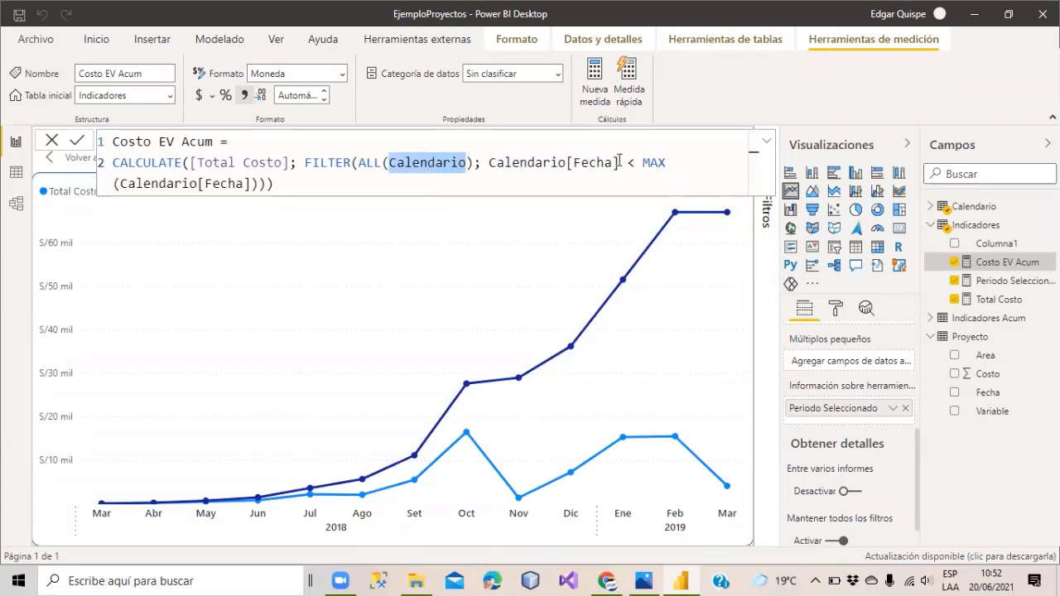
{"action": "left_click_drag", "start_coordinate": [620, 163], "coordinate": [491, 159]}
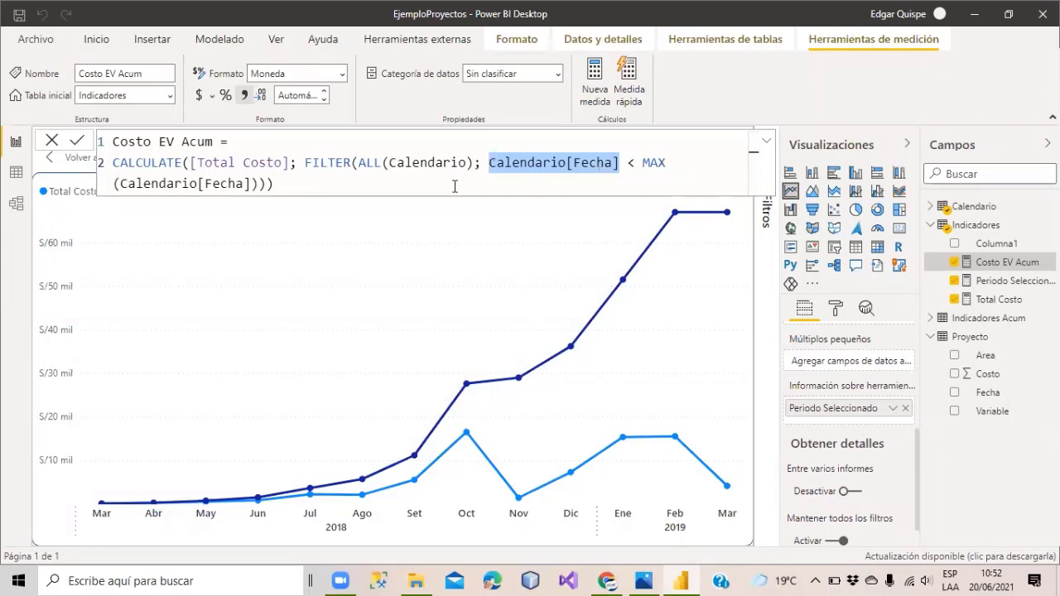
{"action": "left_click", "coordinate": [254, 183]}
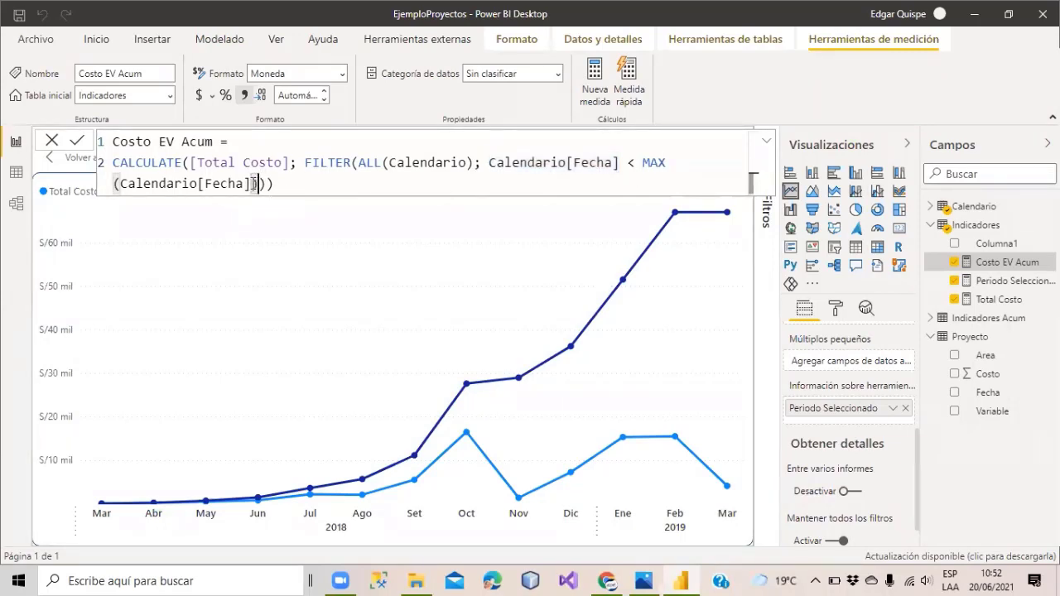
{"action": "left_click_drag", "start_coordinate": [254, 183], "coordinate": [644, 161]}
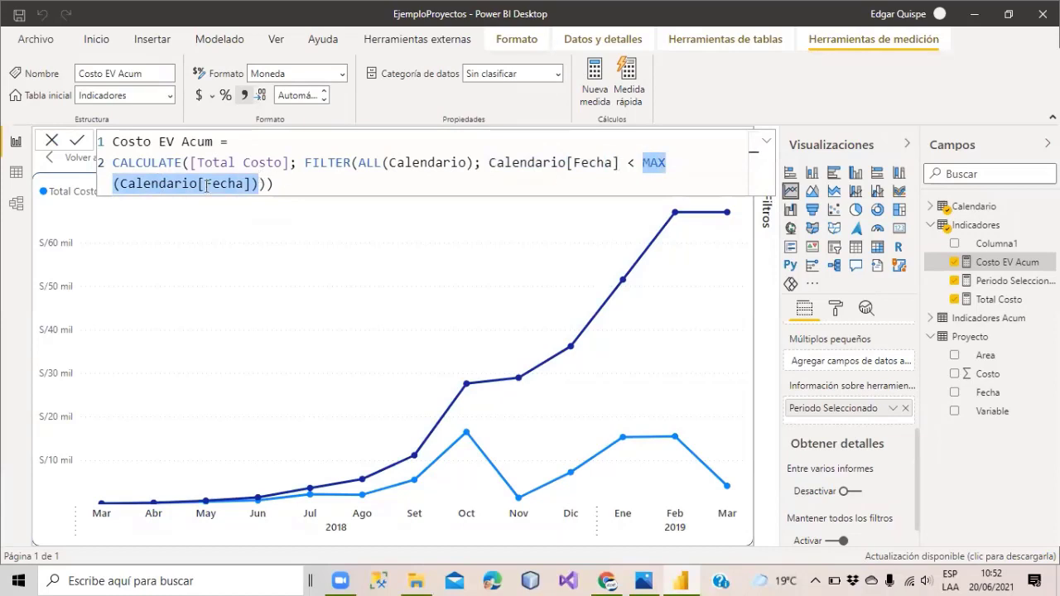
{"action": "left_click", "coordinate": [173, 197]}
{"action": "left_click", "coordinate": [159, 185]}
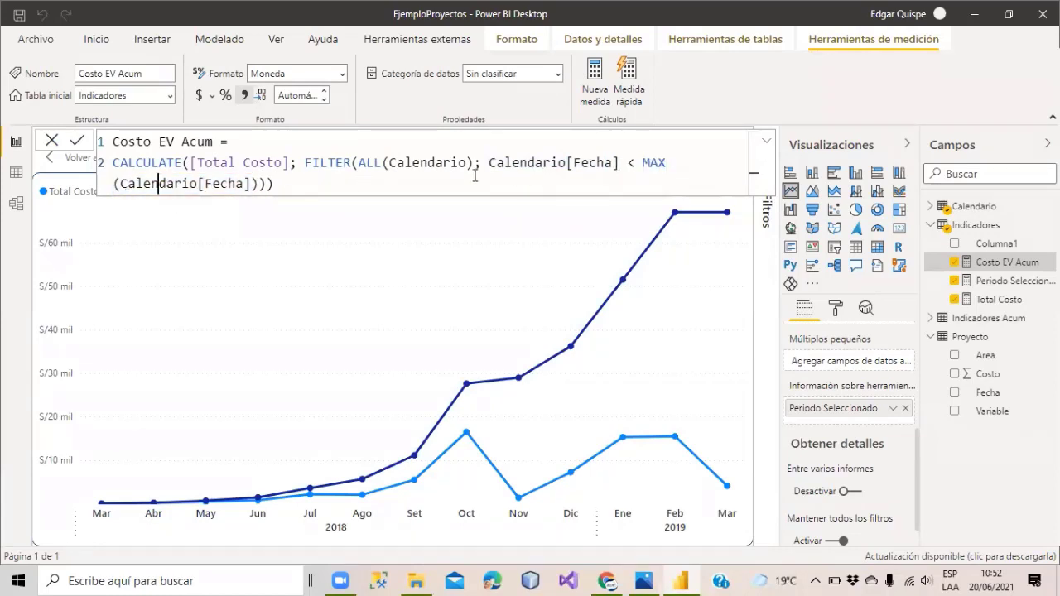
{"action": "left_click_drag", "start_coordinate": [473, 162], "coordinate": [366, 159]}
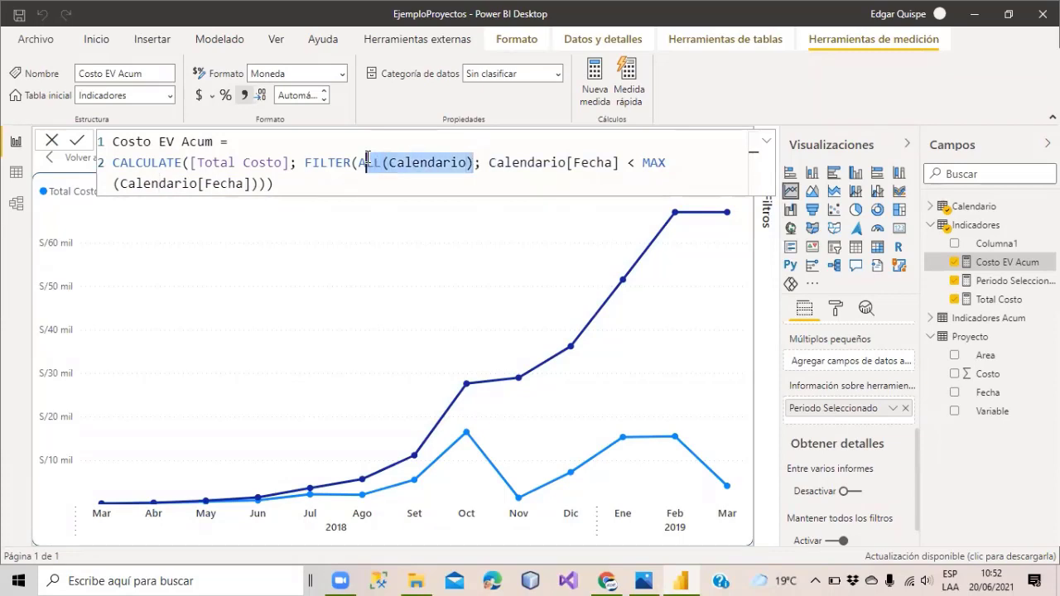
{"action": "triple_click", "coordinate": [441, 159]}
{"action": "left_click", "coordinate": [442, 157]}
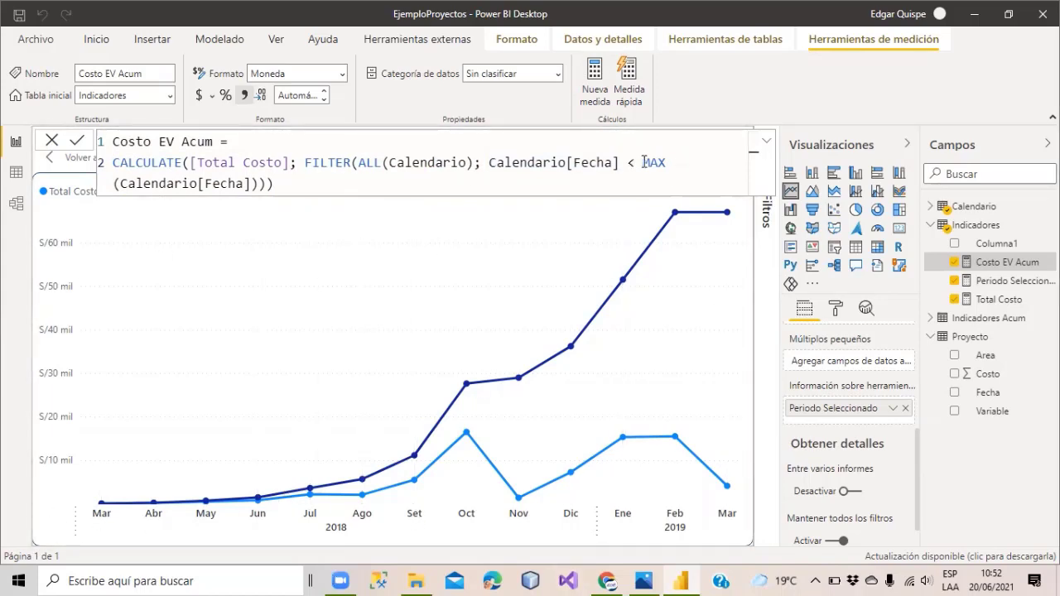
{"action": "left_click_drag", "start_coordinate": [619, 162], "coordinate": [488, 155]}
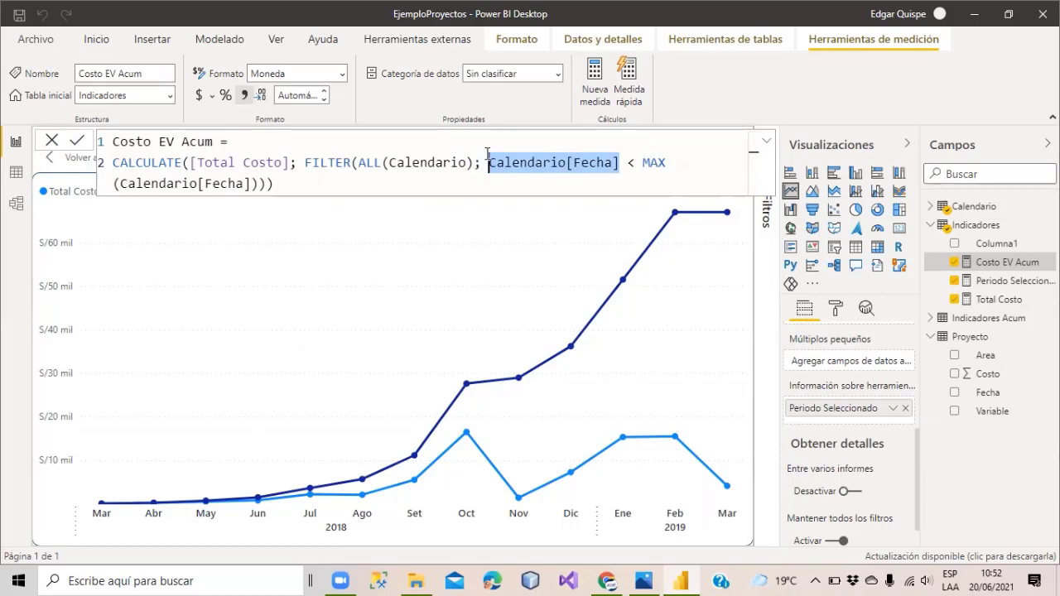
{"action": "left_click_drag", "start_coordinate": [642, 163], "coordinate": [259, 184]}
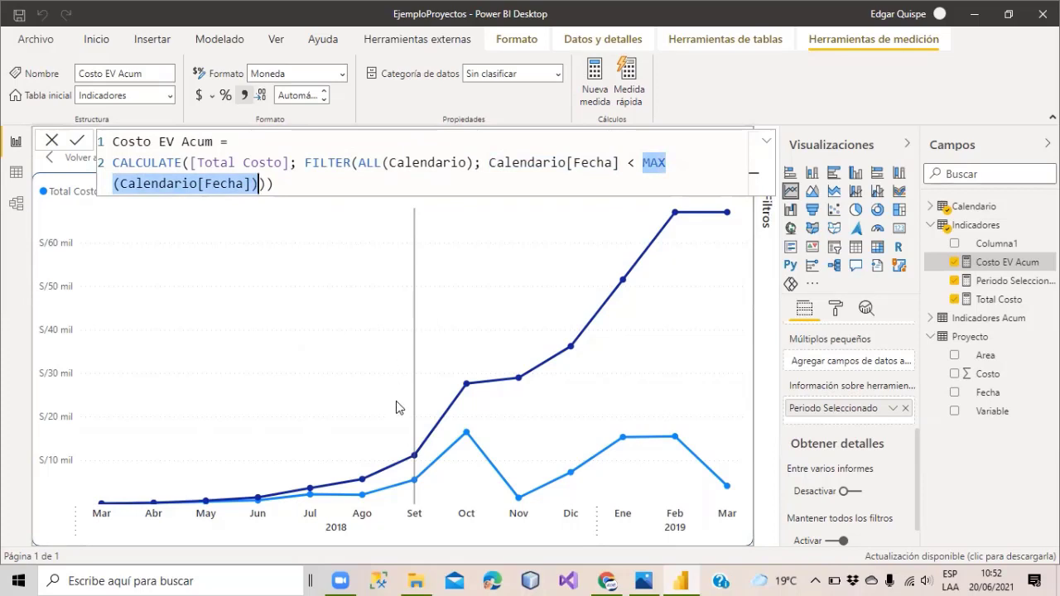
{"action": "mouse_move", "coordinate": [89, 472]}
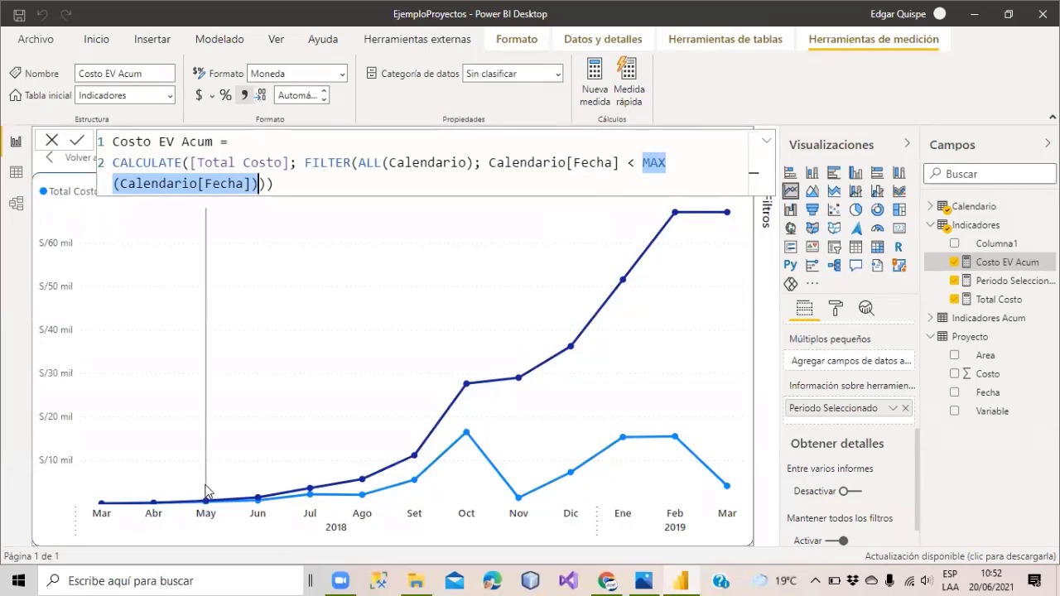
{"action": "left_click", "coordinate": [645, 168]}
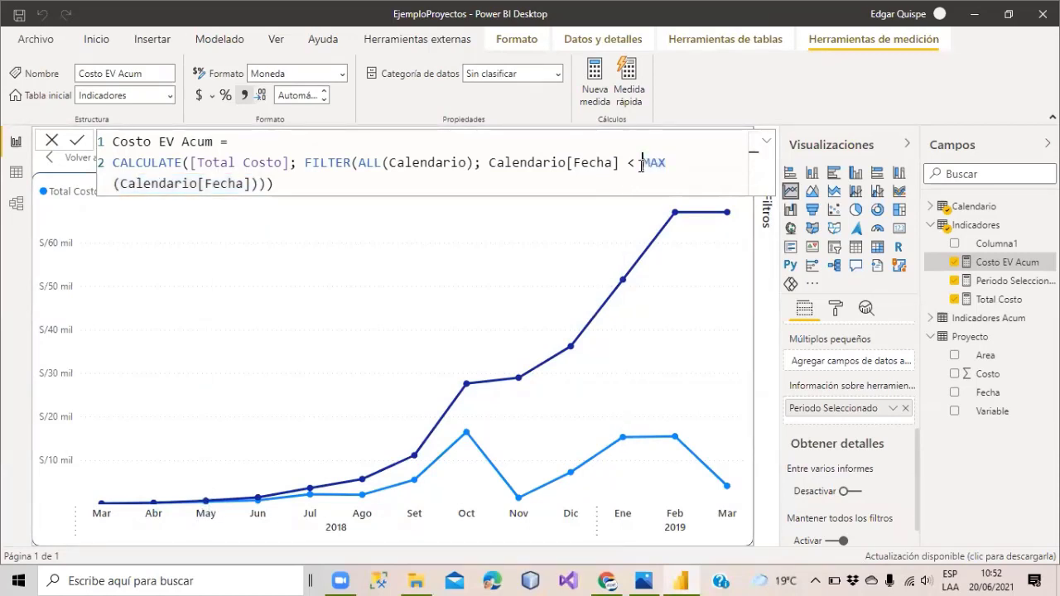
Change the Costo EV Acum condition to <= MAX(Calendario[Fecha]), giving S/3,593 for July 2018.
{"action": "double_click", "coordinate": [422, 162]}
{"action": "left_click", "coordinate": [621, 163]}
{"action": "left_click_drag", "start_coordinate": [620, 162], "coordinate": [488, 163]}
{"action": "left_click", "coordinate": [638, 162]}
{"action": "type", "text": "="}
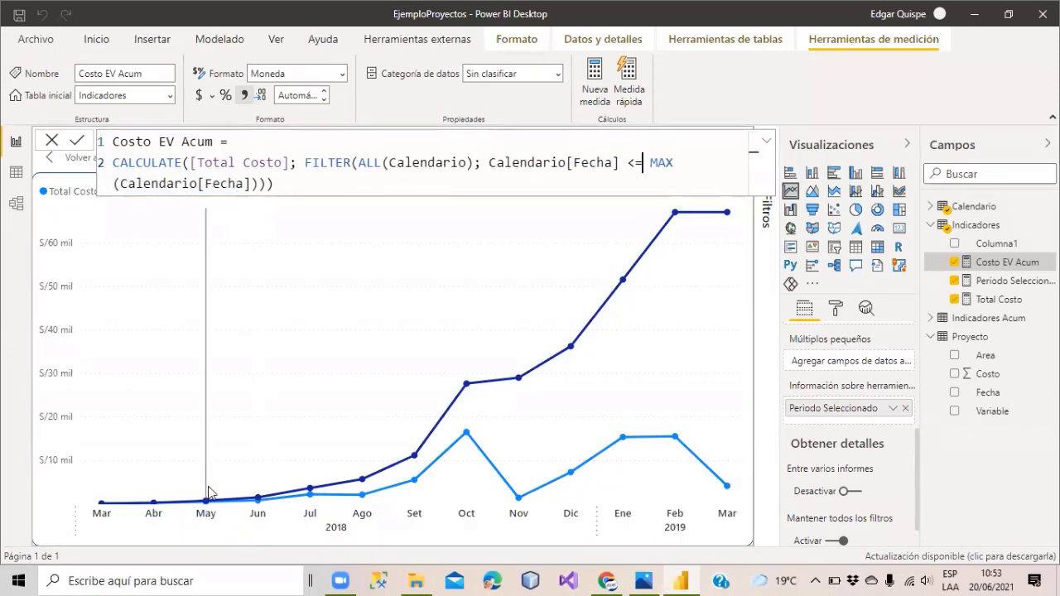
{"action": "mouse_move", "coordinate": [210, 487]}
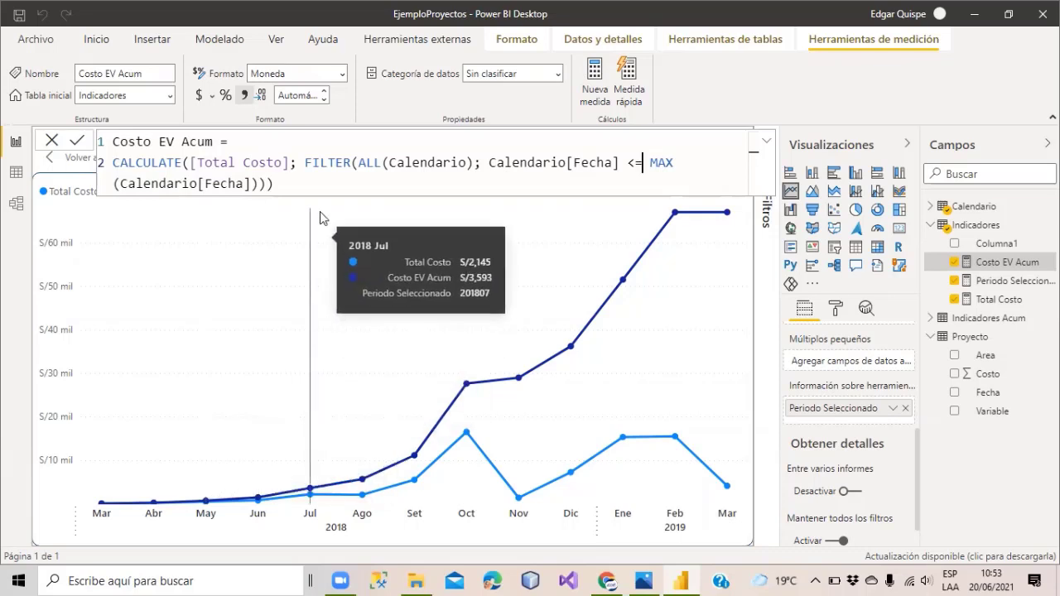
Move the FILTER expression onto its own line, indented with two tabs.
{"action": "left_click", "coordinate": [304, 163]}
{"action": "left_click_drag", "start_coordinate": [304, 163], "coordinate": [267, 183]}
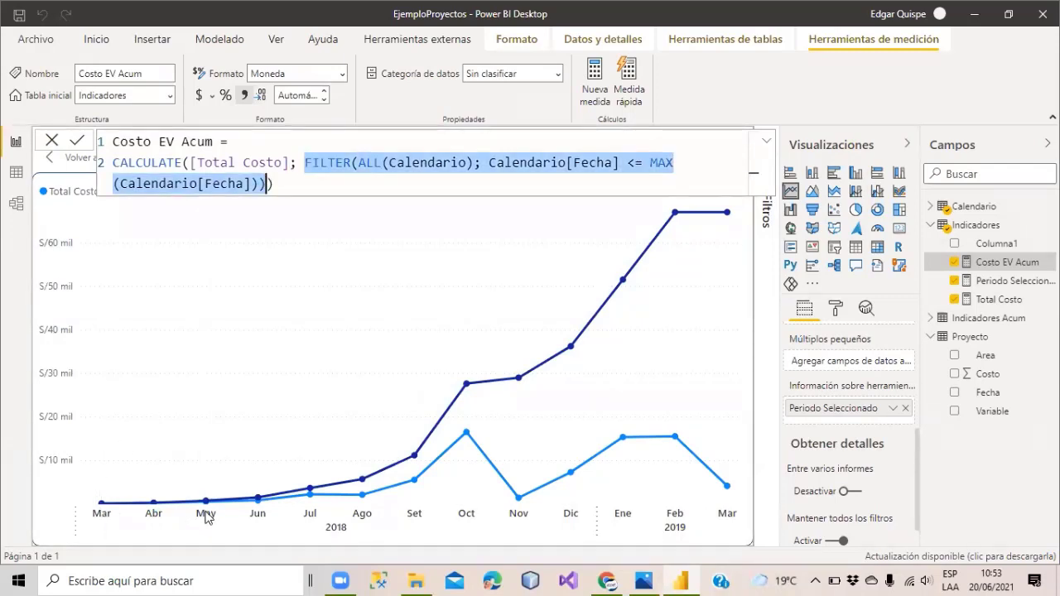
{"action": "left_click", "coordinate": [304, 162]}
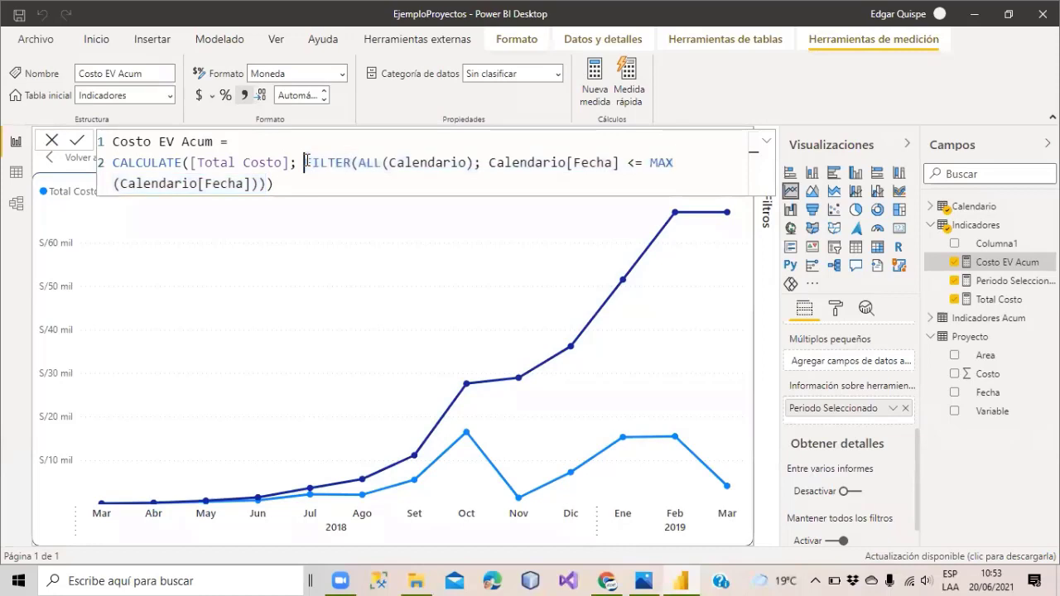
{"action": "left_click_drag", "start_coordinate": [305, 163], "coordinate": [269, 178]}
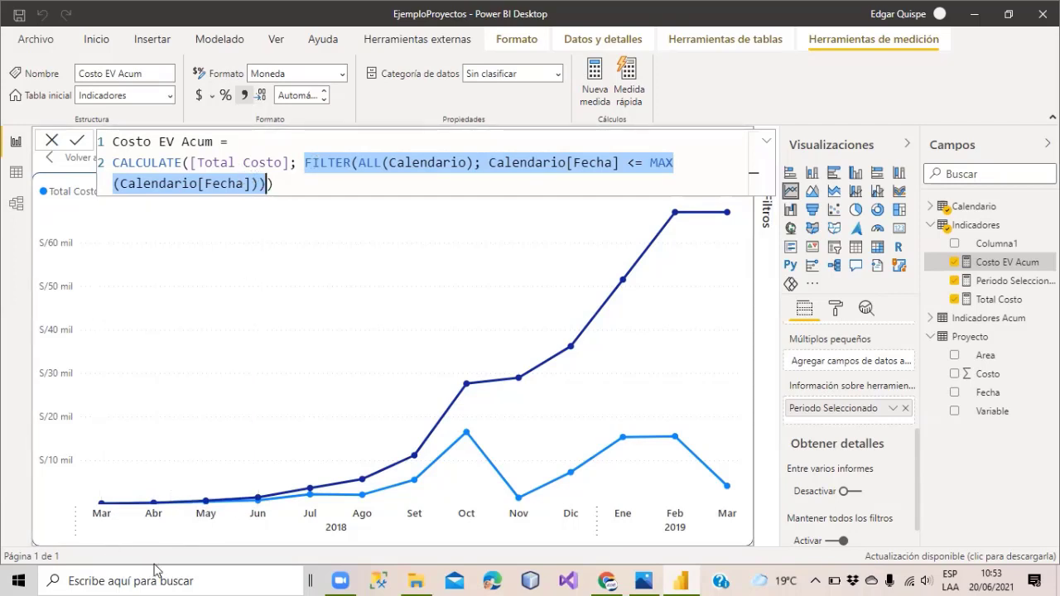
{"action": "left_click", "coordinate": [289, 188]}
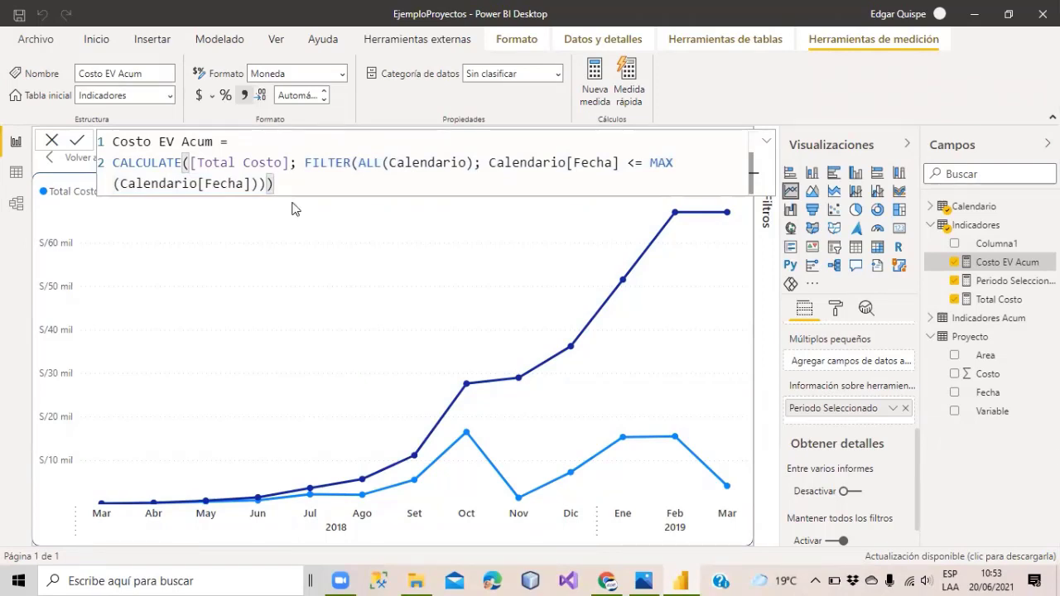
{"action": "mouse_move", "coordinate": [337, 285]}
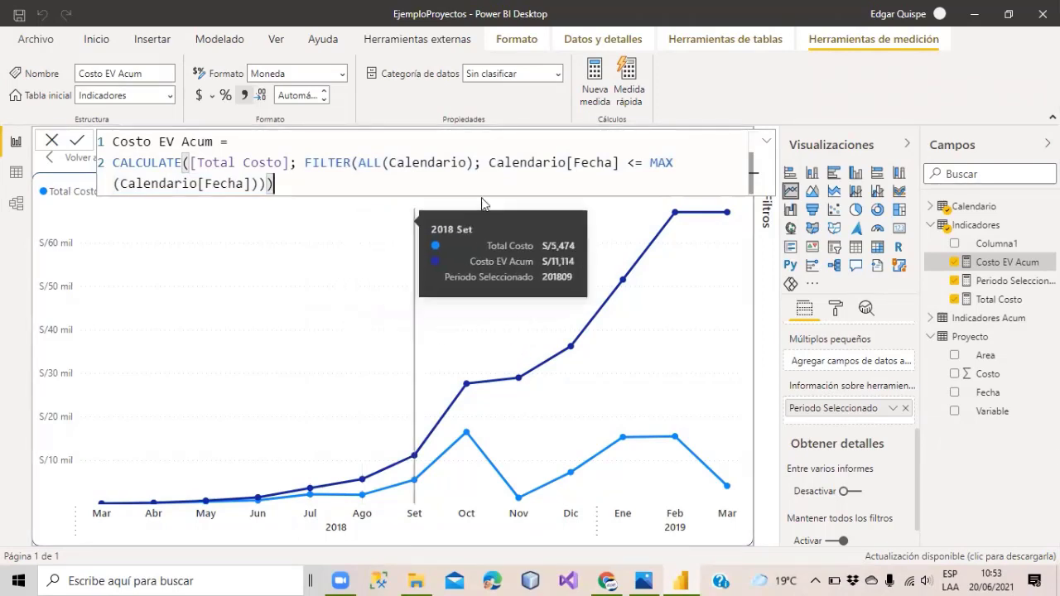
{"action": "left_click", "coordinate": [305, 161]}
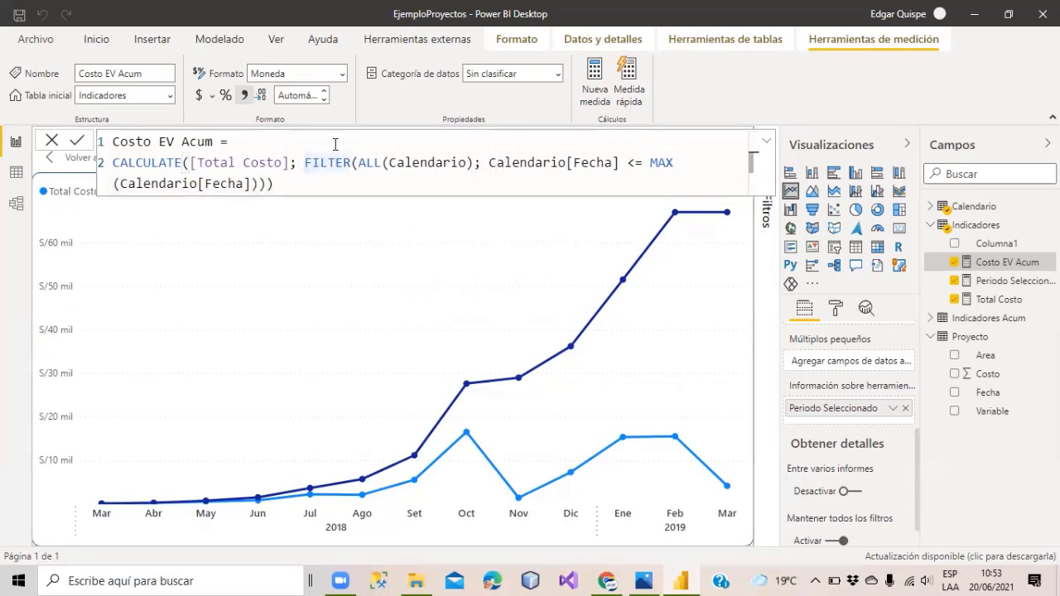
{"action": "key", "text": "shift+Return"}
{"action": "key", "text": "Tab"}
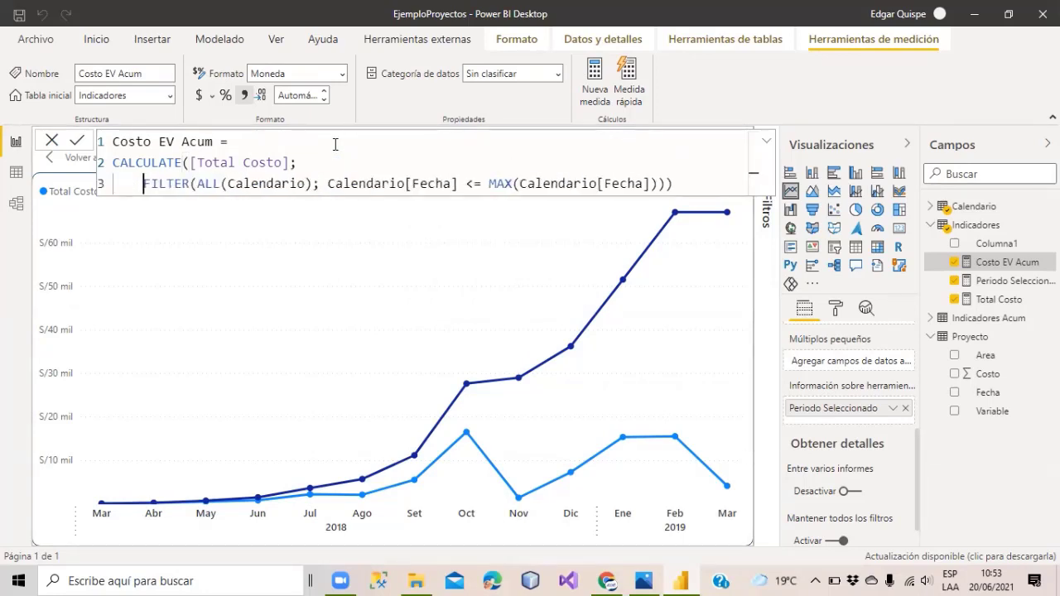
{"action": "key", "text": "Tab"}
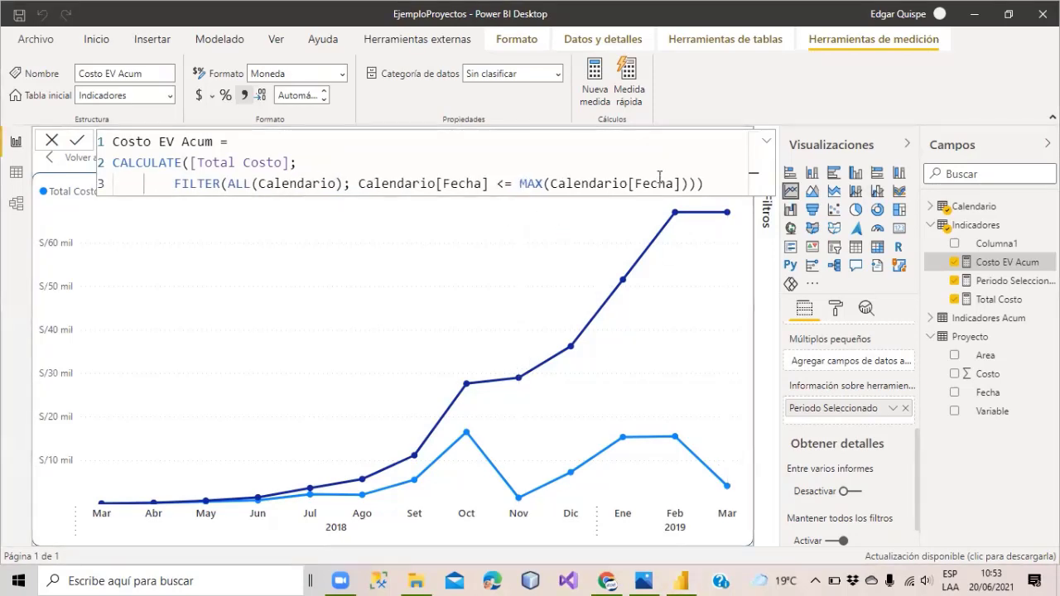
Highlight the CALCULATE and FILTER lines to review the formula, then deselect it.
{"action": "left_click", "coordinate": [709, 185]}
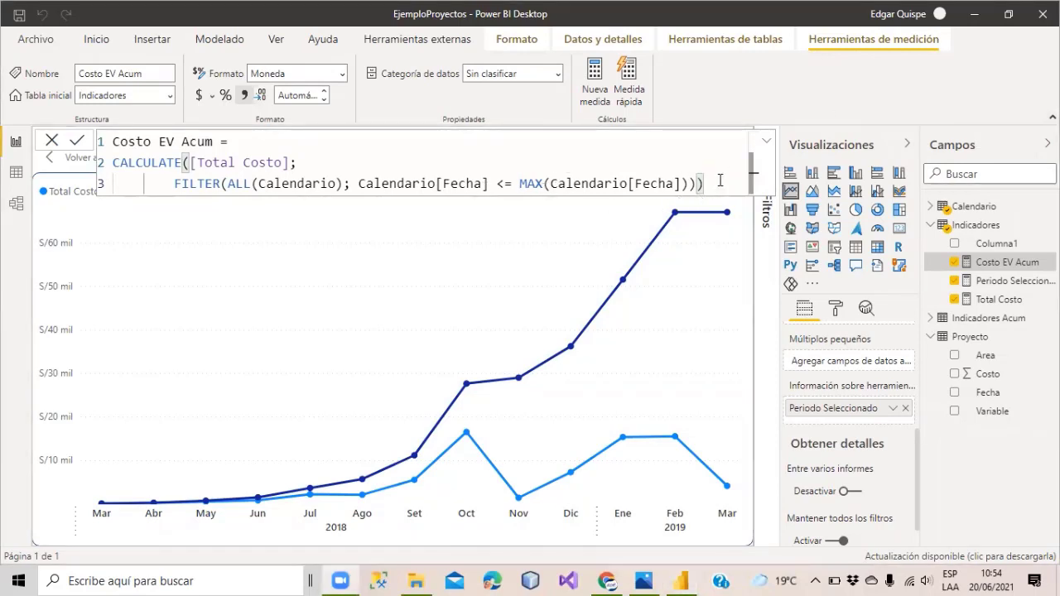
{"action": "left_click_drag", "start_coordinate": [709, 187], "coordinate": [177, 152]}
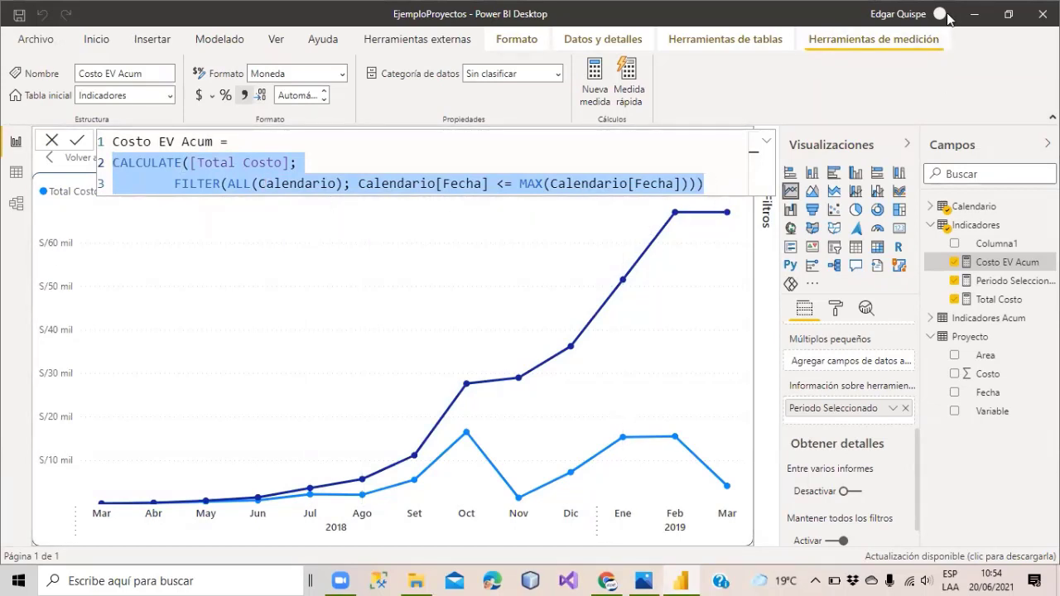
{"action": "left_click", "coordinate": [843, 69]}
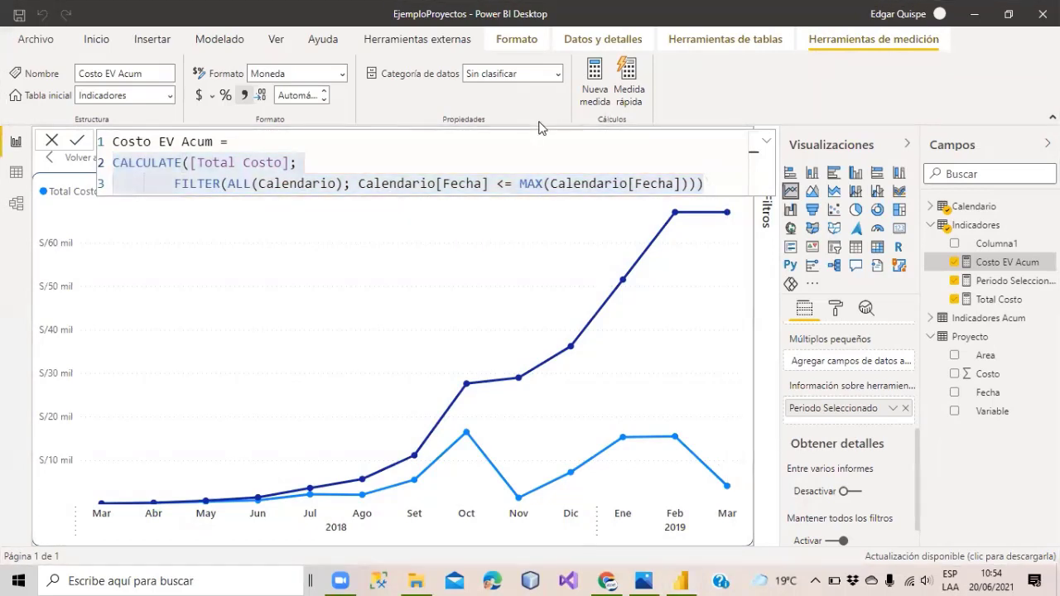
{"action": "left_click", "coordinate": [460, 182]}
{"action": "left_click", "coordinate": [460, 182]}
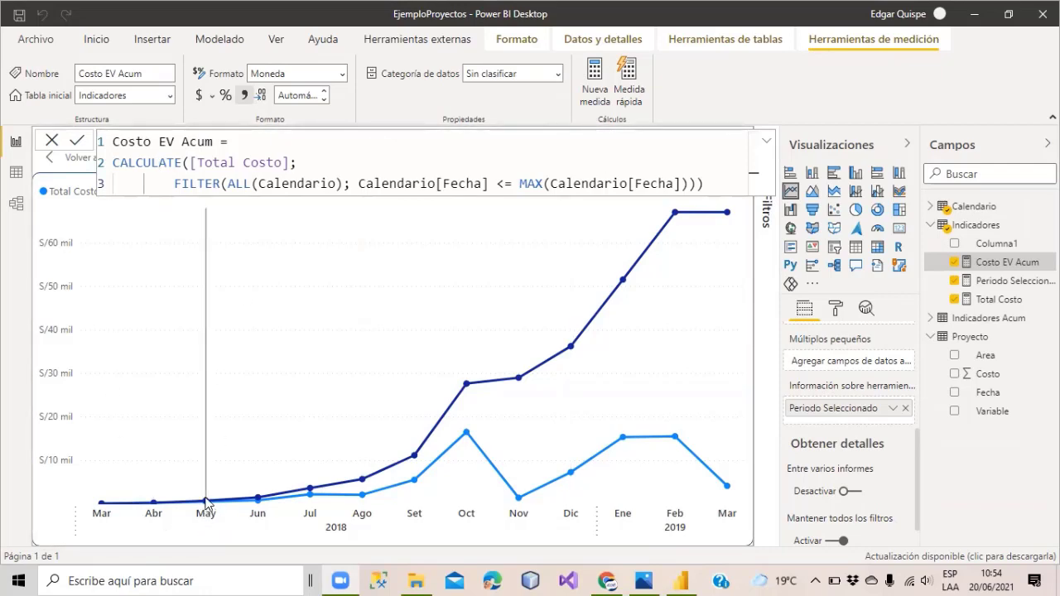
Highlight MAX(Calendario[Fecha]) in the formula, then switch to Data view.
{"action": "mouse_move", "coordinate": [206, 501]}
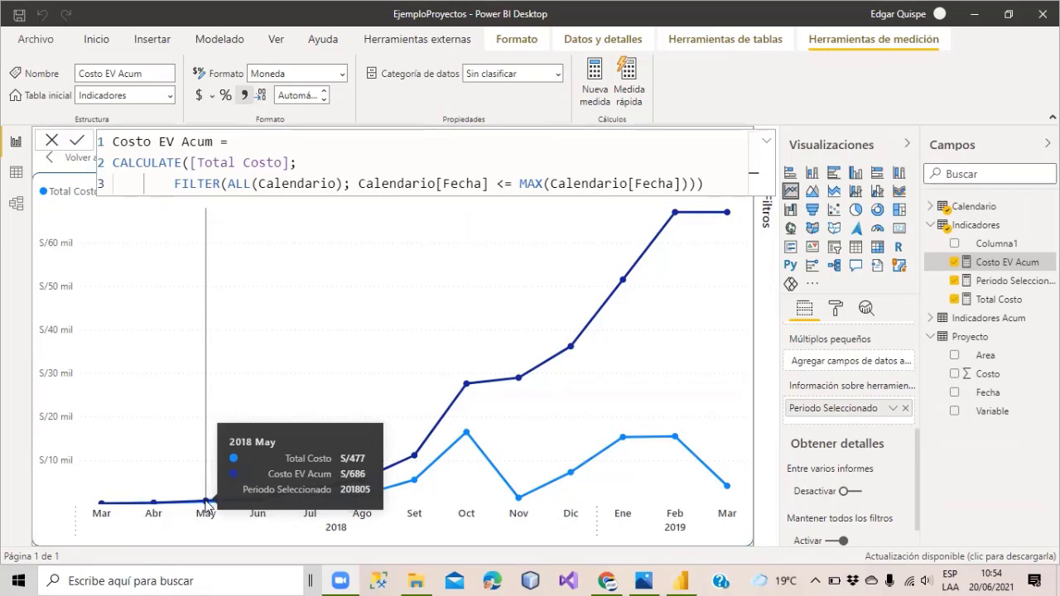
{"action": "left_click_drag", "start_coordinate": [520, 183], "coordinate": [688, 183]}
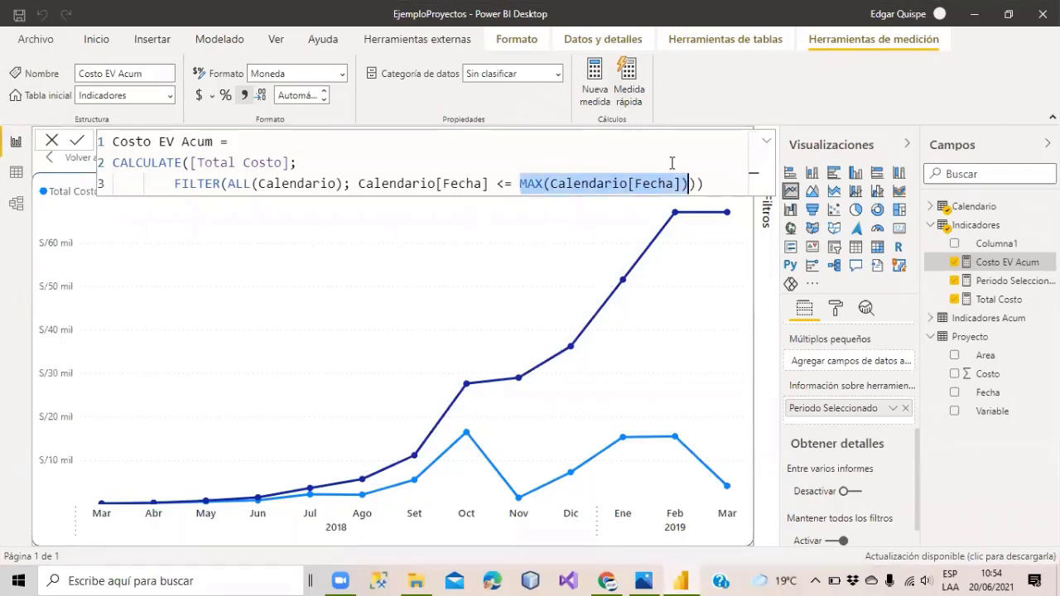
{"action": "left_click", "coordinate": [664, 183]}
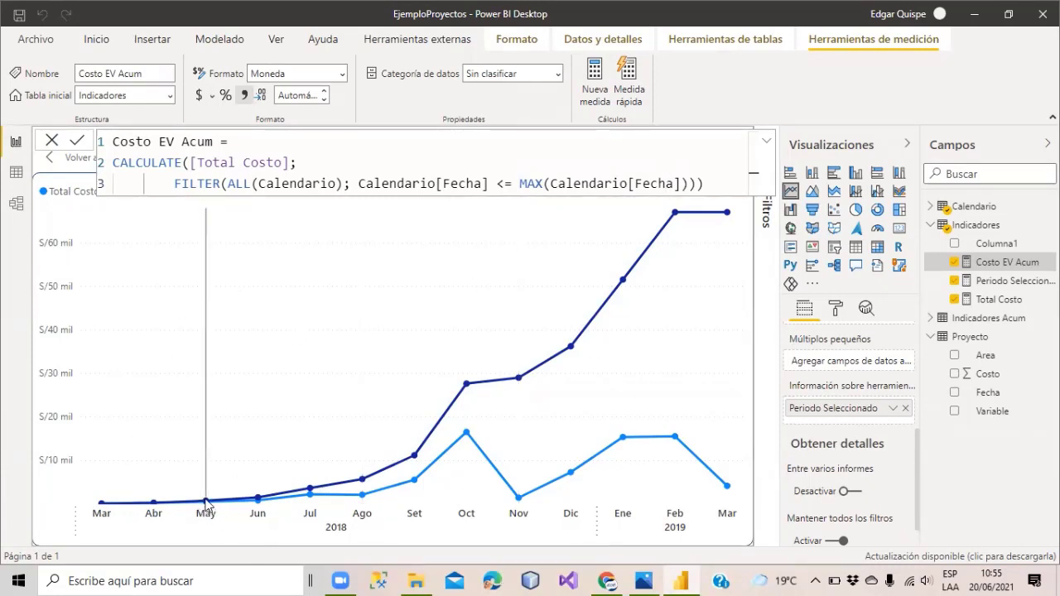
{"action": "mouse_move", "coordinate": [205, 501]}
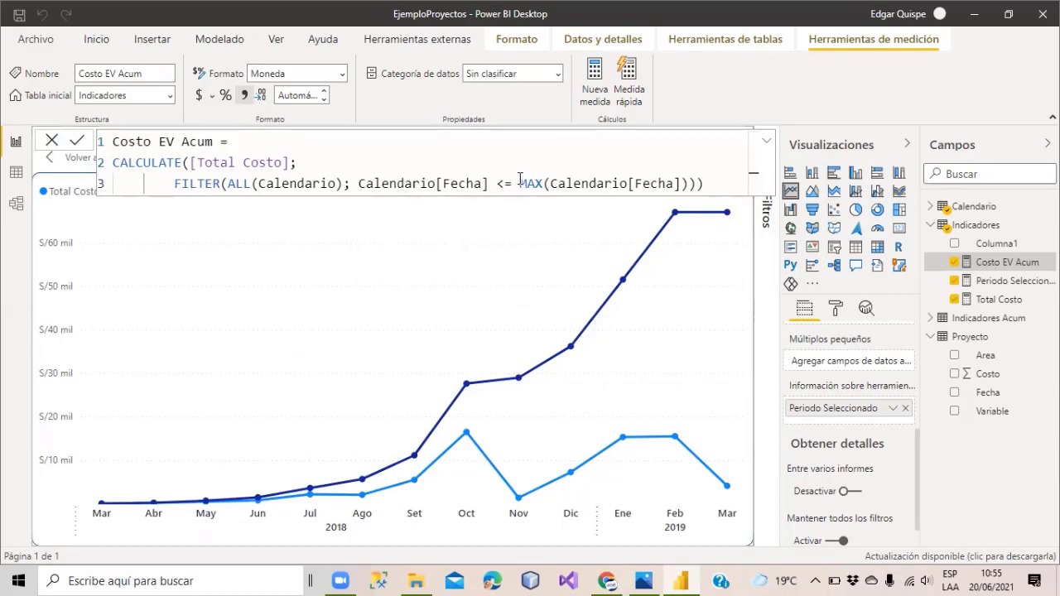
{"action": "left_click_drag", "start_coordinate": [514, 183], "coordinate": [681, 183]}
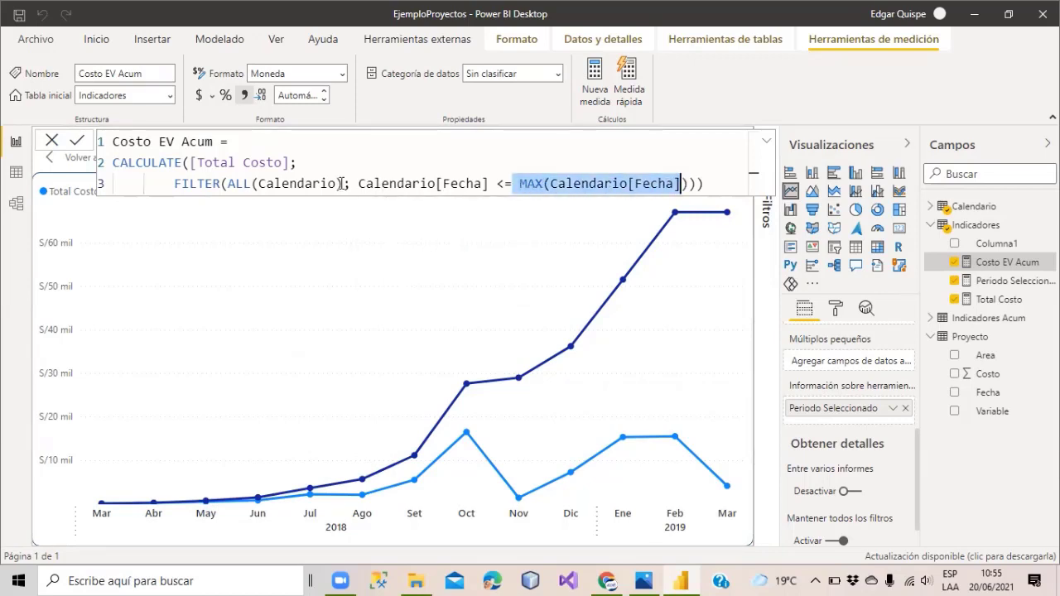
{"action": "left_click", "coordinate": [16, 180]}
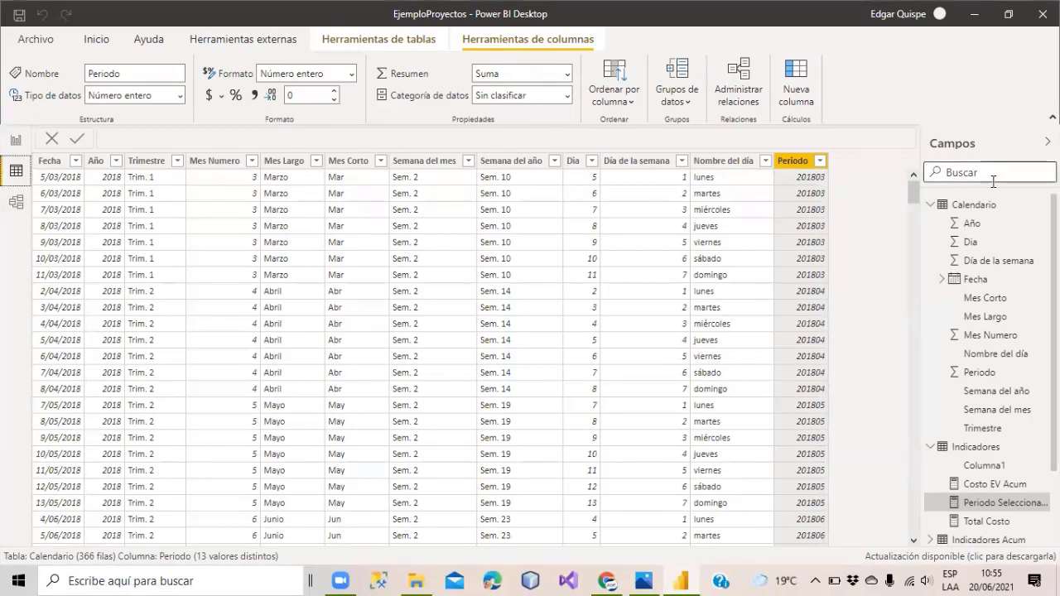
Show the Calendario table's rows and start a date filter on the Fecha column.
{"action": "left_click", "coordinate": [967, 221]}
{"action": "left_click", "coordinate": [965, 211]}
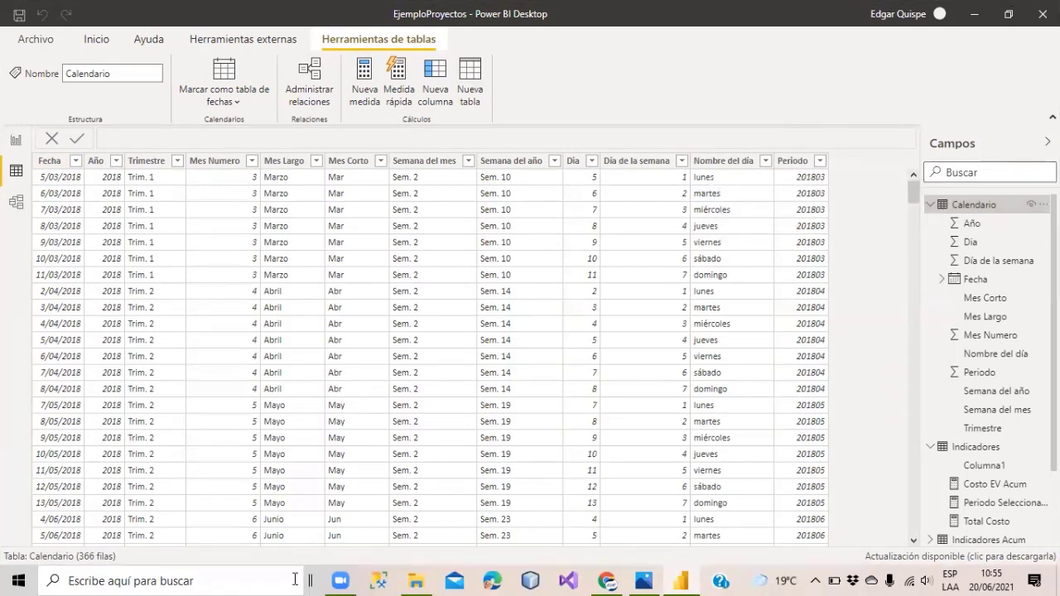
{"action": "left_click", "coordinate": [75, 163]}
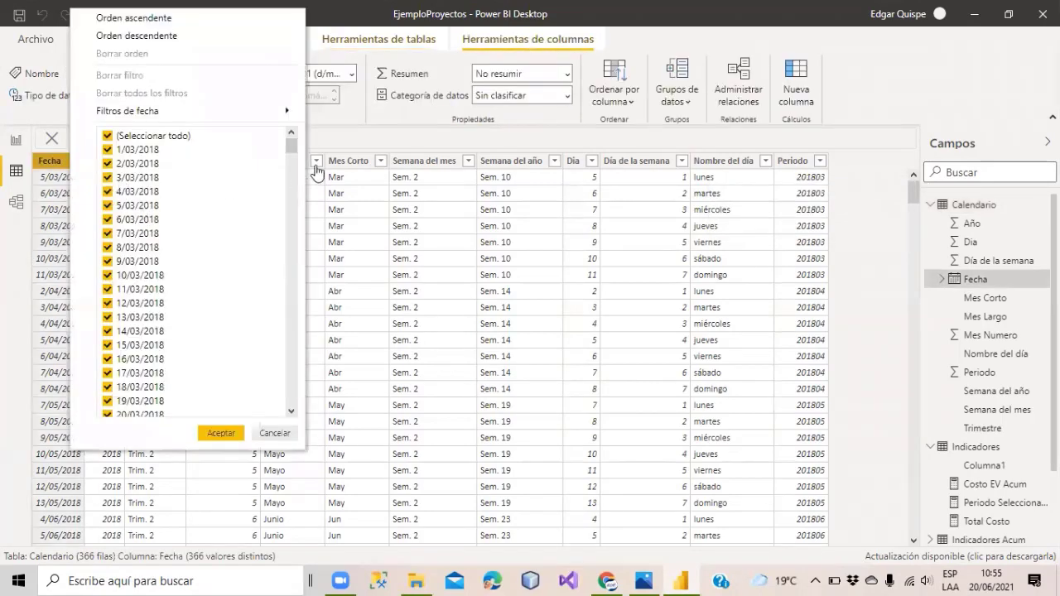
{"action": "mouse_move", "coordinate": [174, 117]}
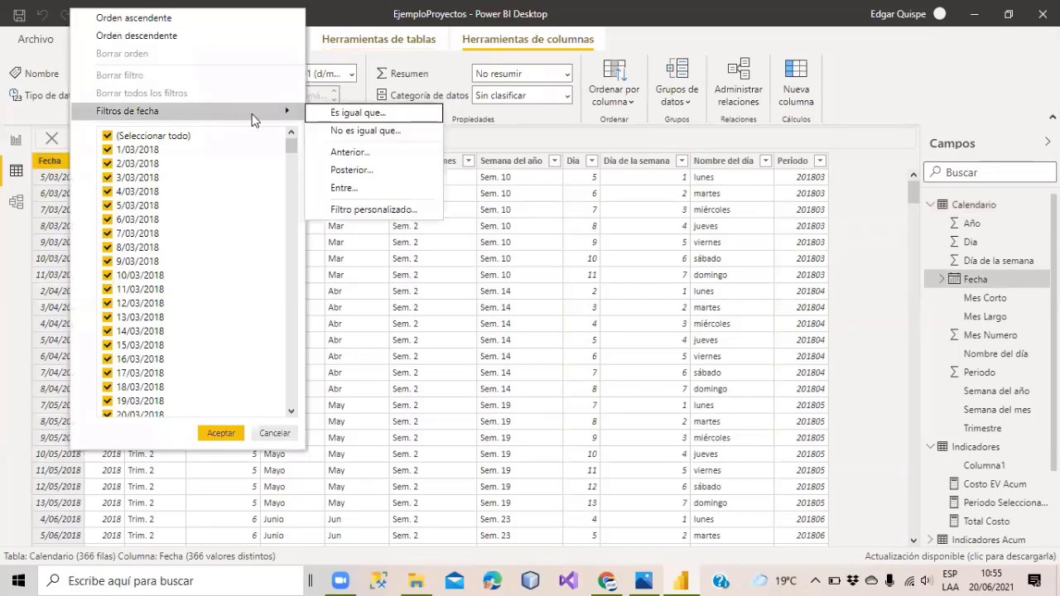
{"action": "left_click", "coordinate": [387, 158]}
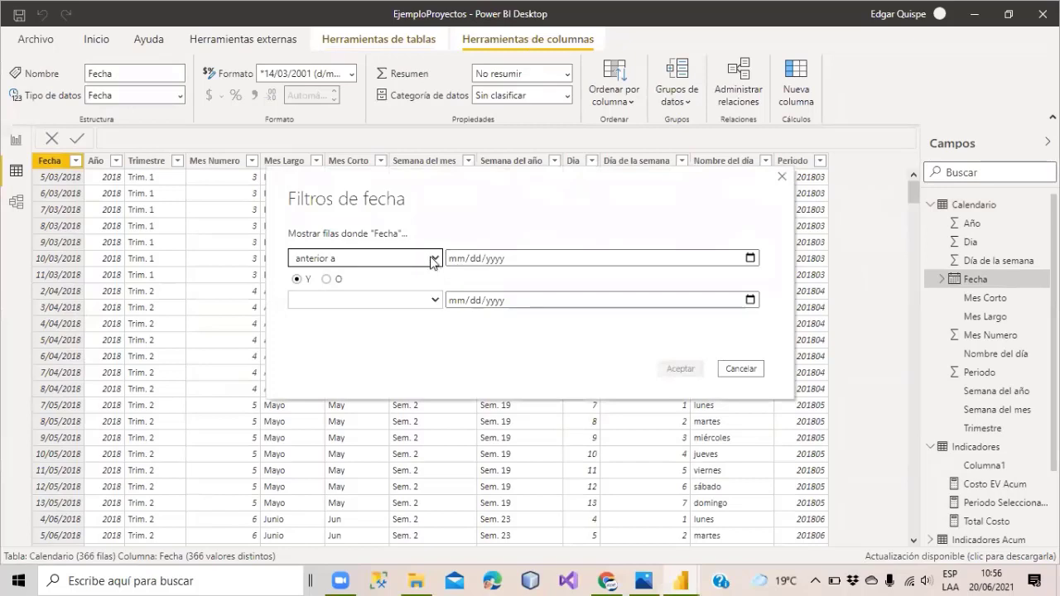
Set the custom filter 'tiene lugar hasta el' 05/21/2018 and apply it.
{"action": "left_click", "coordinate": [432, 259]}
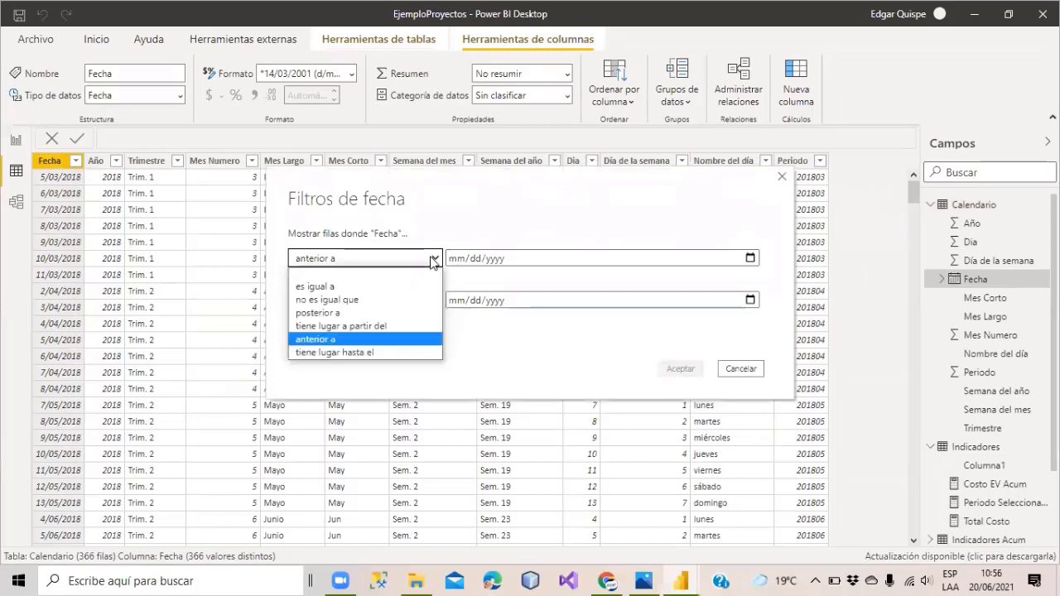
{"action": "left_click", "coordinate": [367, 352]}
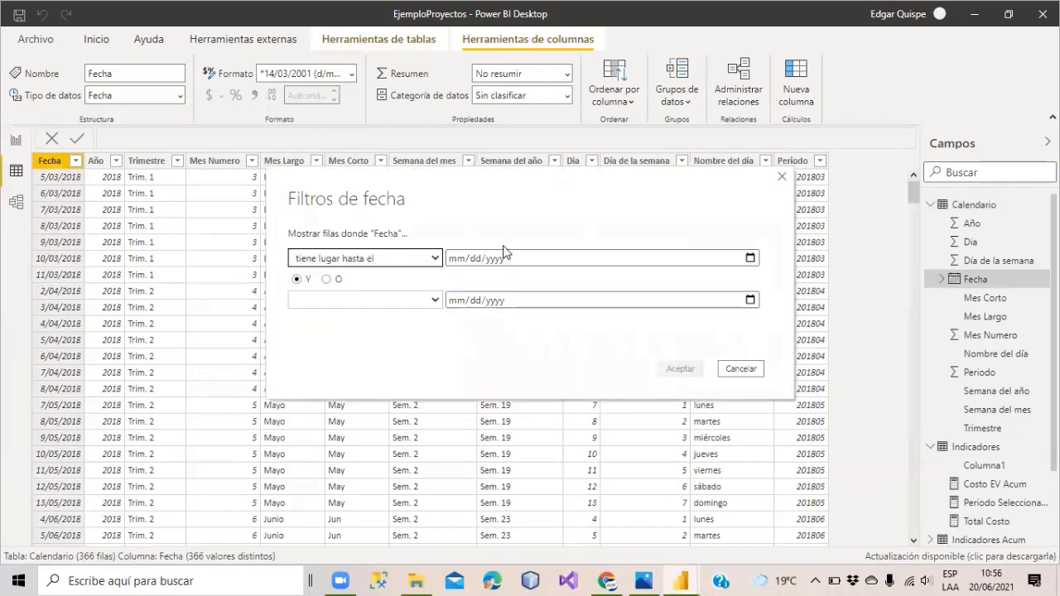
{"action": "left_click", "coordinate": [461, 260]}
{"action": "type", "text": "05"}
{"action": "left_click", "coordinate": [502, 244]}
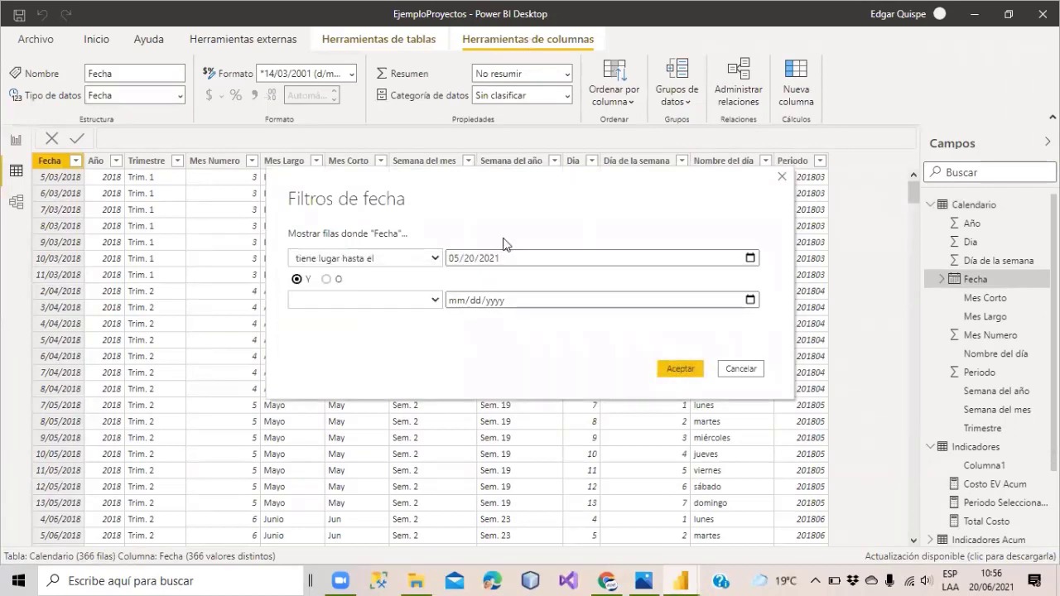
{"action": "left_click", "coordinate": [471, 260]}
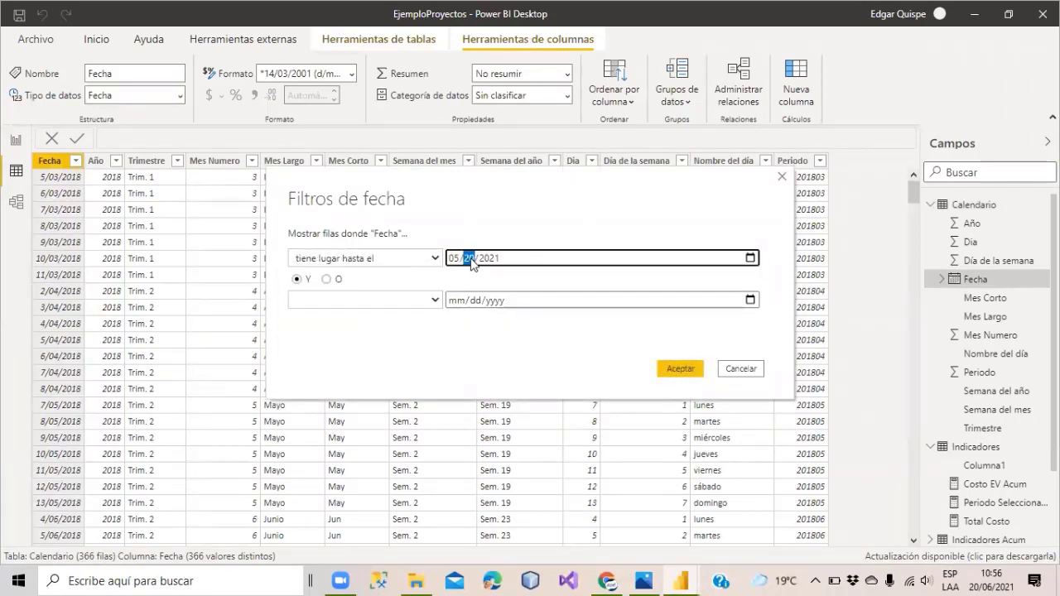
{"action": "type", "text": "21/"}
{"action": "type", "text": "2018"}
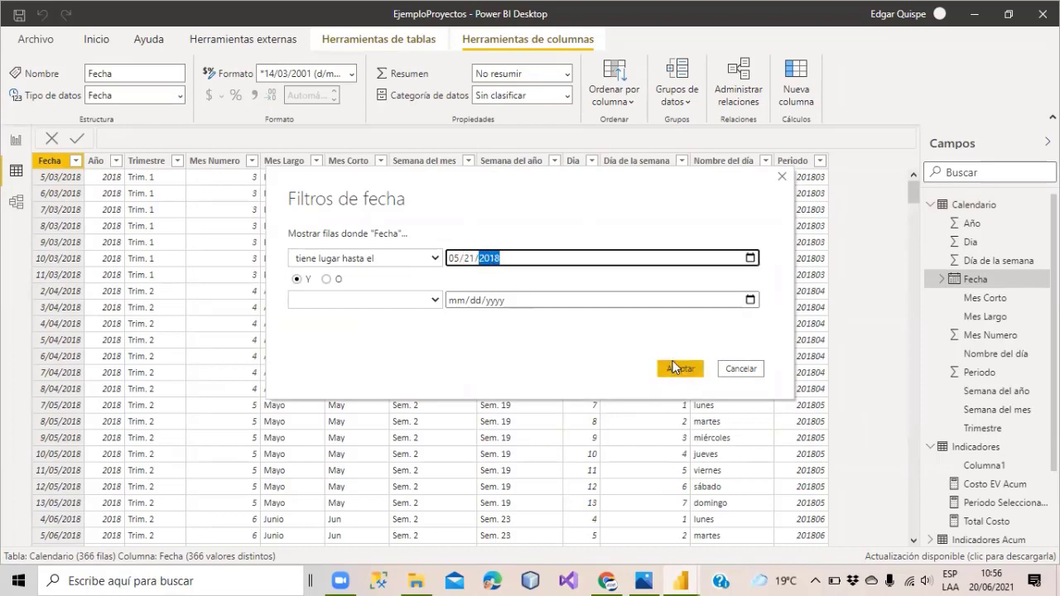
{"action": "left_click", "coordinate": [677, 369]}
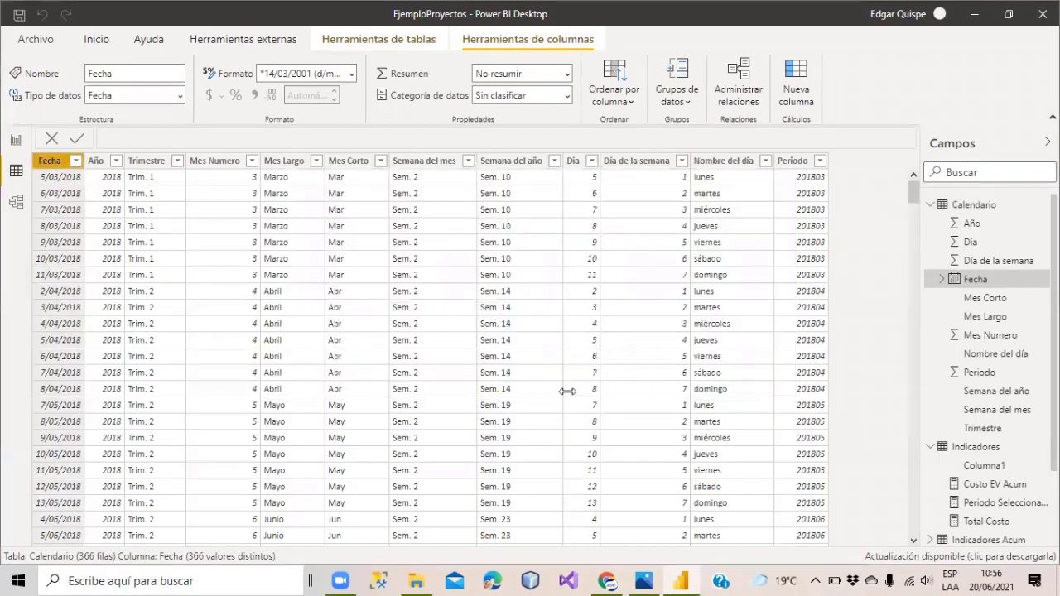
{"action": "scroll", "coordinate": [379, 201], "scroll_direction": "down", "scroll_amount": 3}
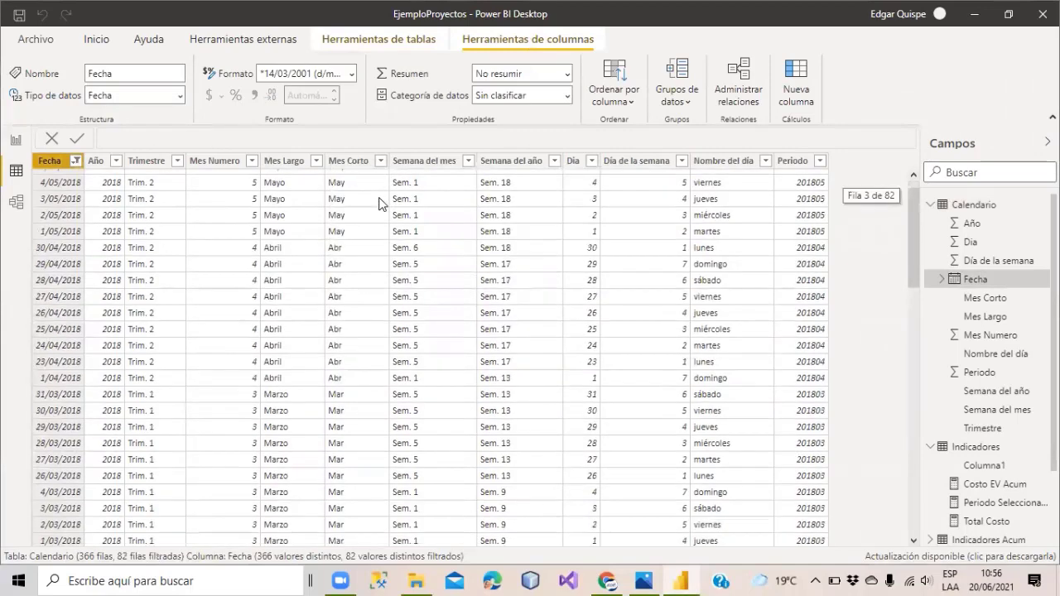
{"action": "left_click", "coordinate": [15, 141]}
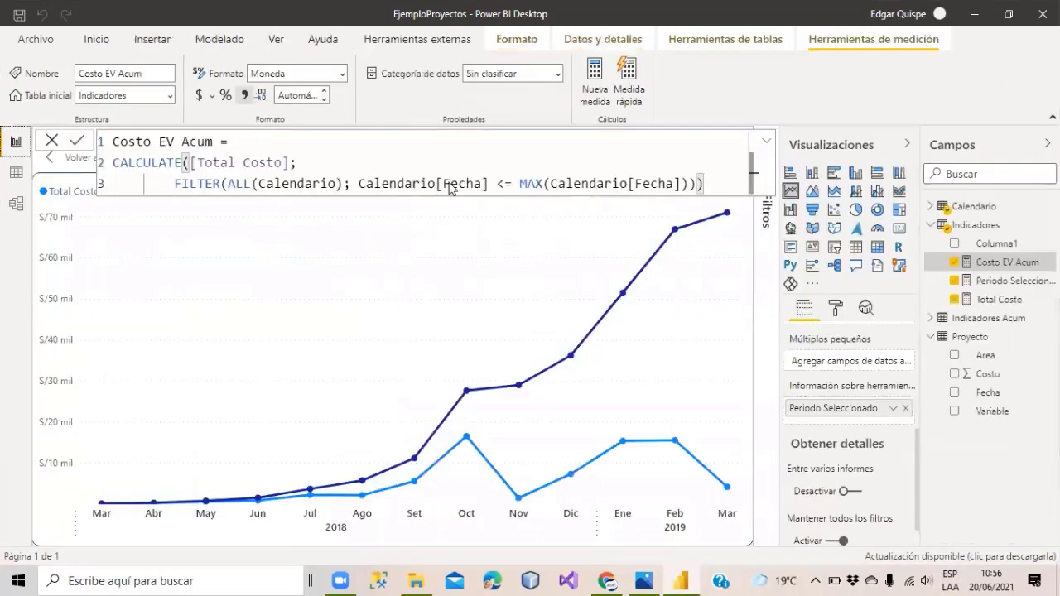
{"action": "left_click_drag", "start_coordinate": [489, 184], "coordinate": [360, 185]}
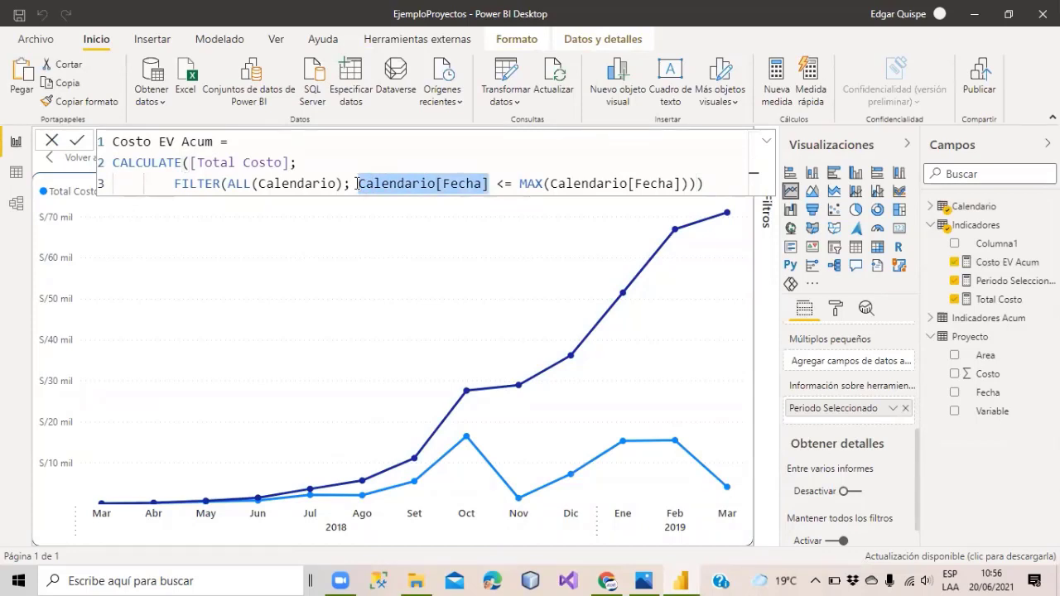
{"action": "left_click_drag", "start_coordinate": [520, 183], "coordinate": [689, 183]}
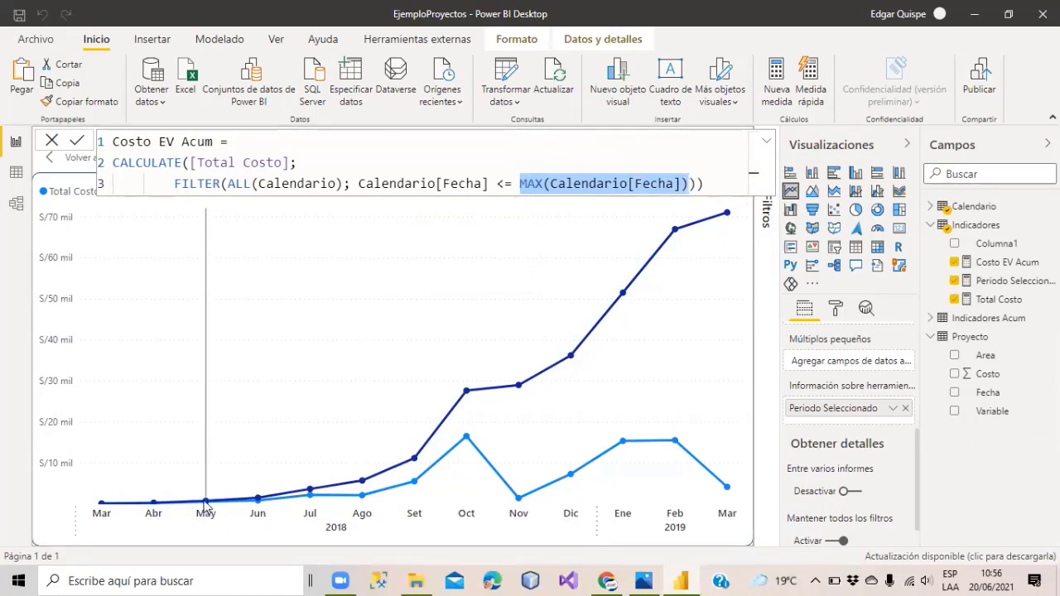
{"action": "left_click", "coordinate": [14, 176]}
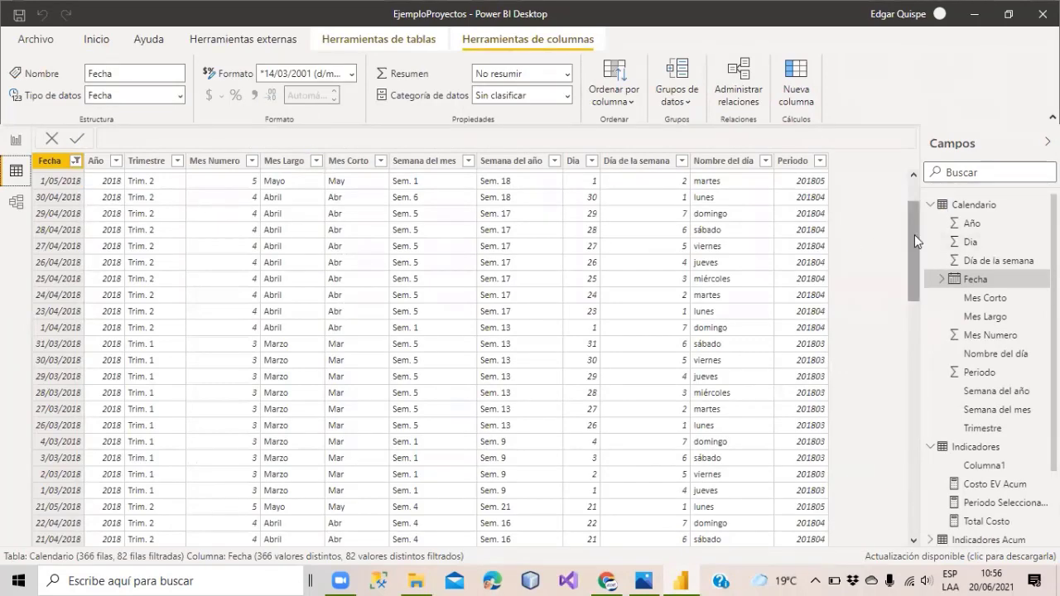
Sort the Calendario rows by Fecha in ascending order.
{"action": "scroll", "coordinate": [914, 235], "scroll_direction": "up", "scroll_amount": 2}
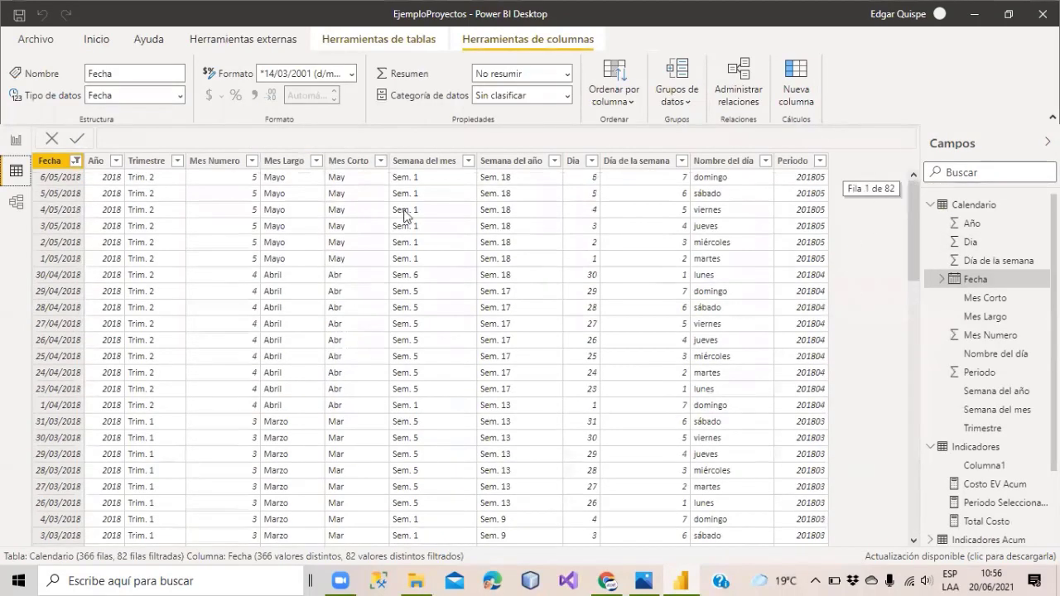
{"action": "left_click", "coordinate": [75, 161]}
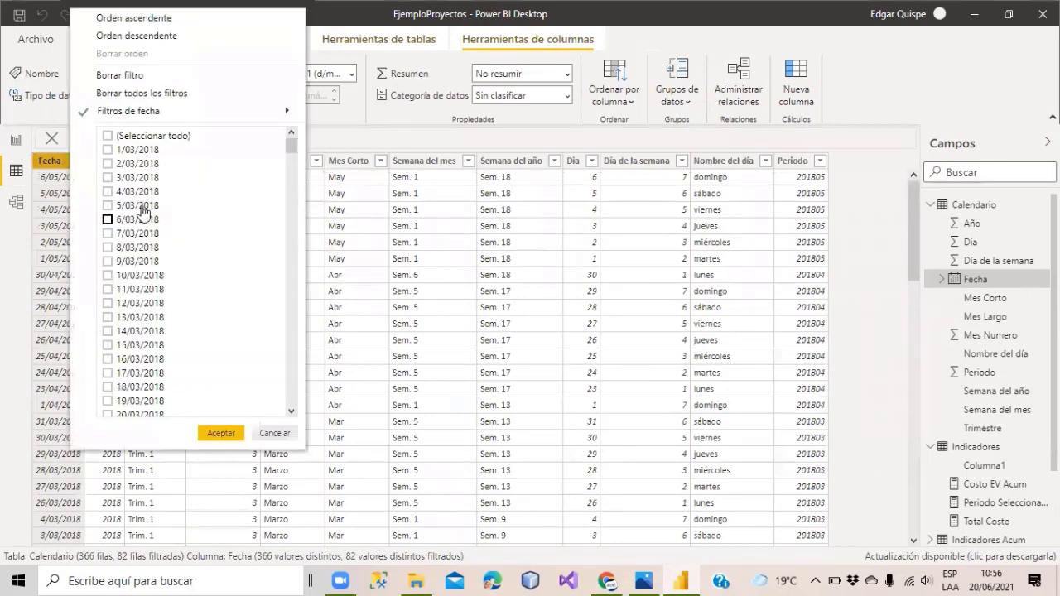
{"action": "left_click", "coordinate": [51, 259]}
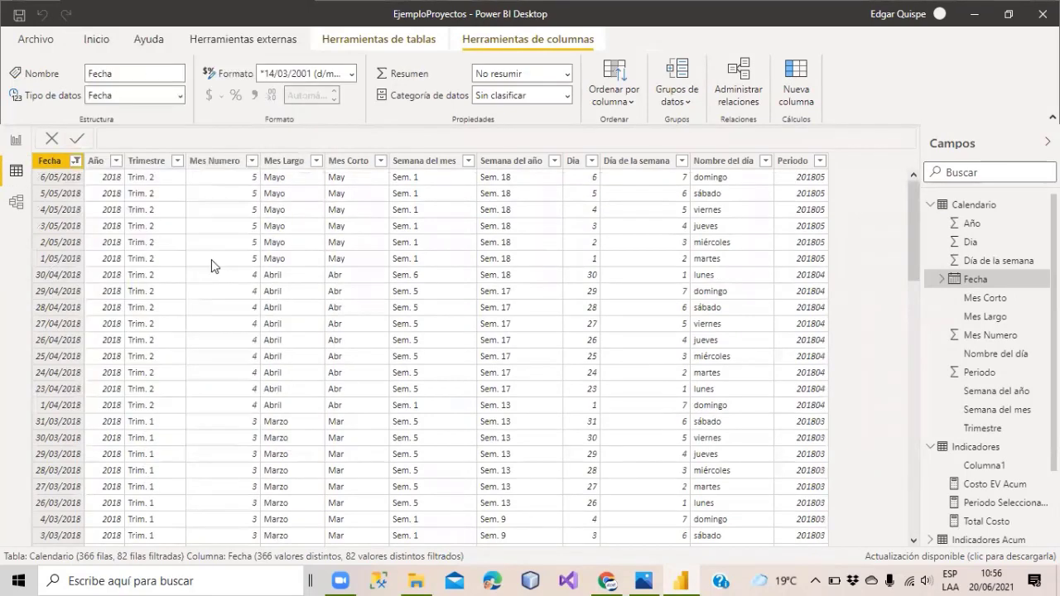
{"action": "left_click_drag", "start_coordinate": [914, 214], "coordinate": [898, 174]}
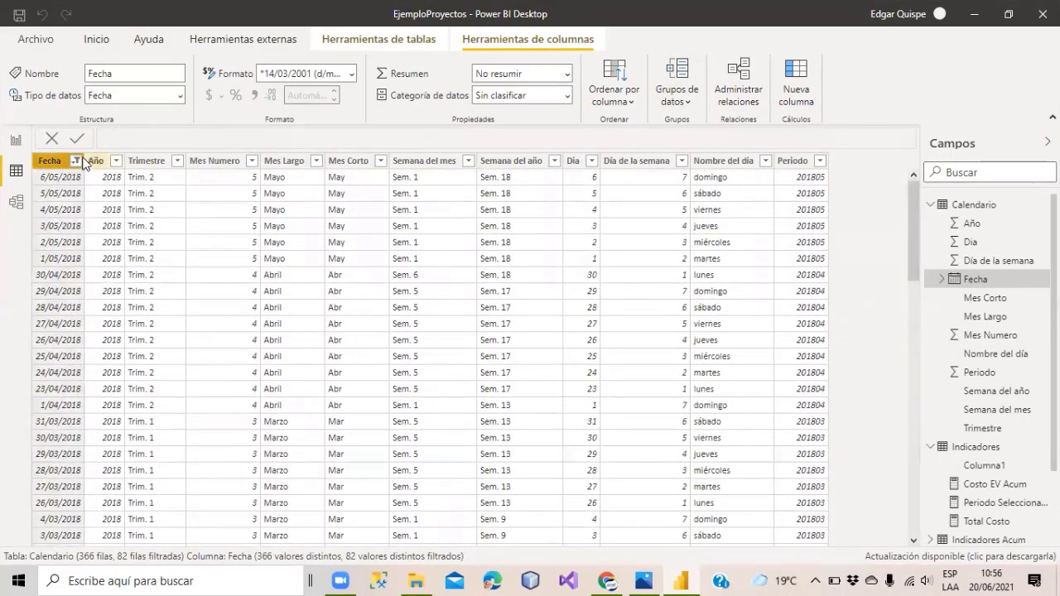
{"action": "left_click", "coordinate": [76, 161]}
{"action": "left_click", "coordinate": [134, 26]}
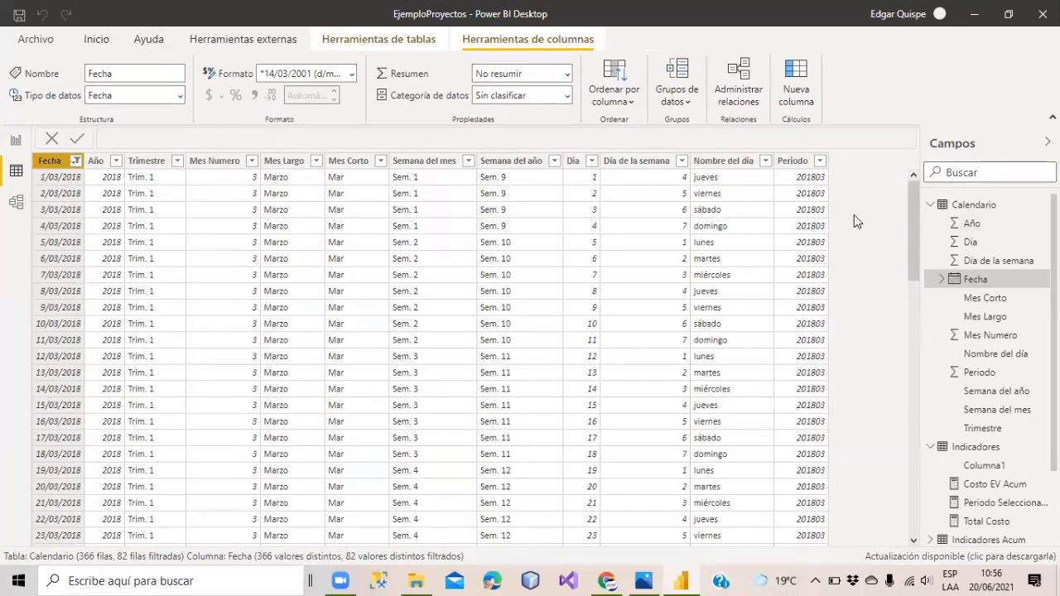
{"action": "left_click_drag", "start_coordinate": [914, 215], "coordinate": [893, 540]}
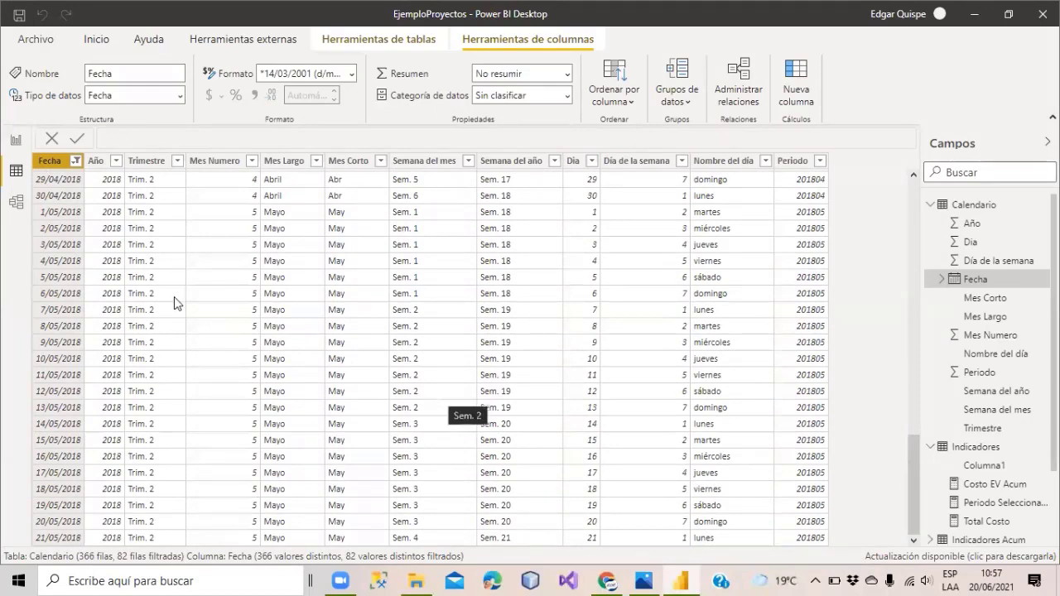
Change the custom Fecha filter's cut-off date to 05/31/2018.
{"action": "left_click", "coordinate": [75, 160]}
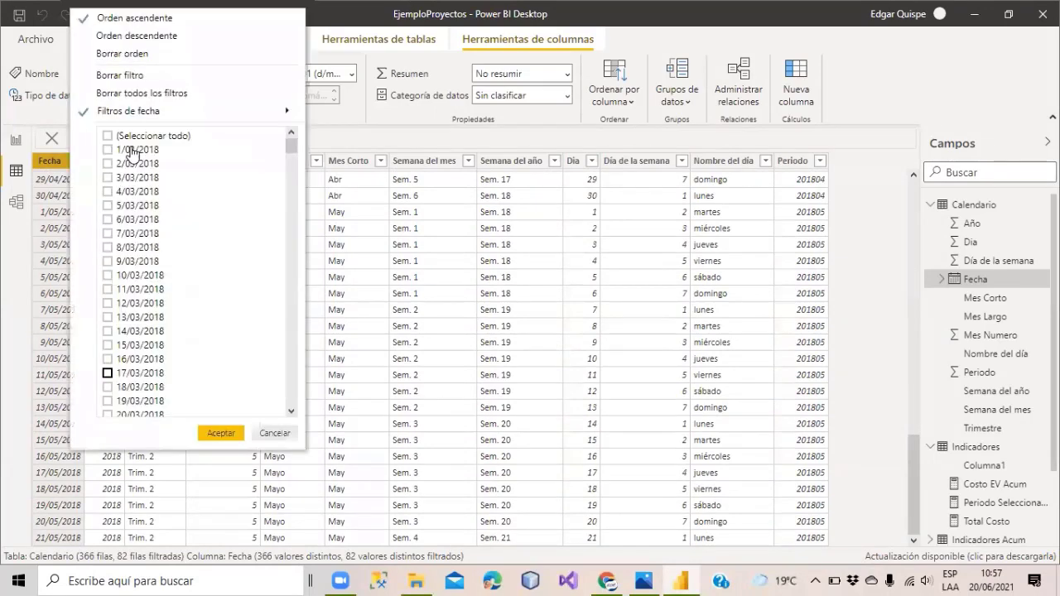
{"action": "mouse_move", "coordinate": [214, 119]}
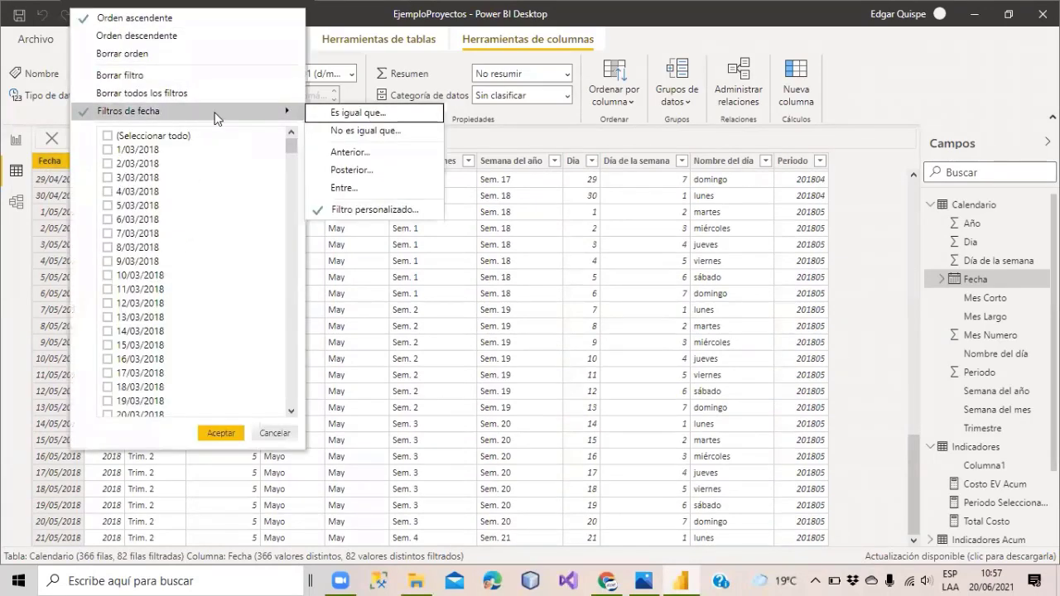
{"action": "left_click", "coordinate": [374, 210]}
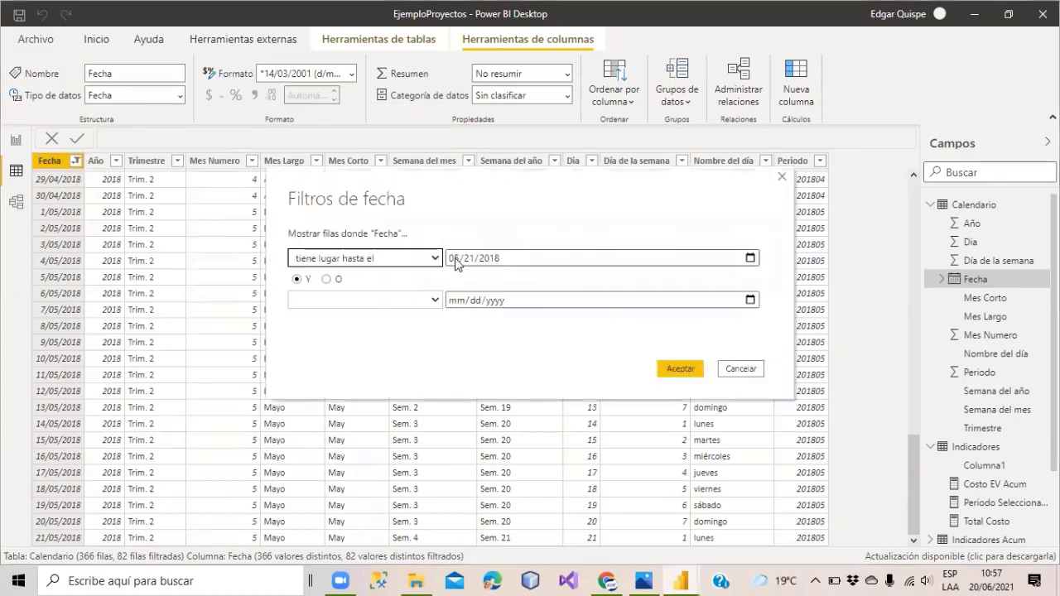
{"action": "left_click", "coordinate": [471, 259]}
{"action": "type", "text": "31"}
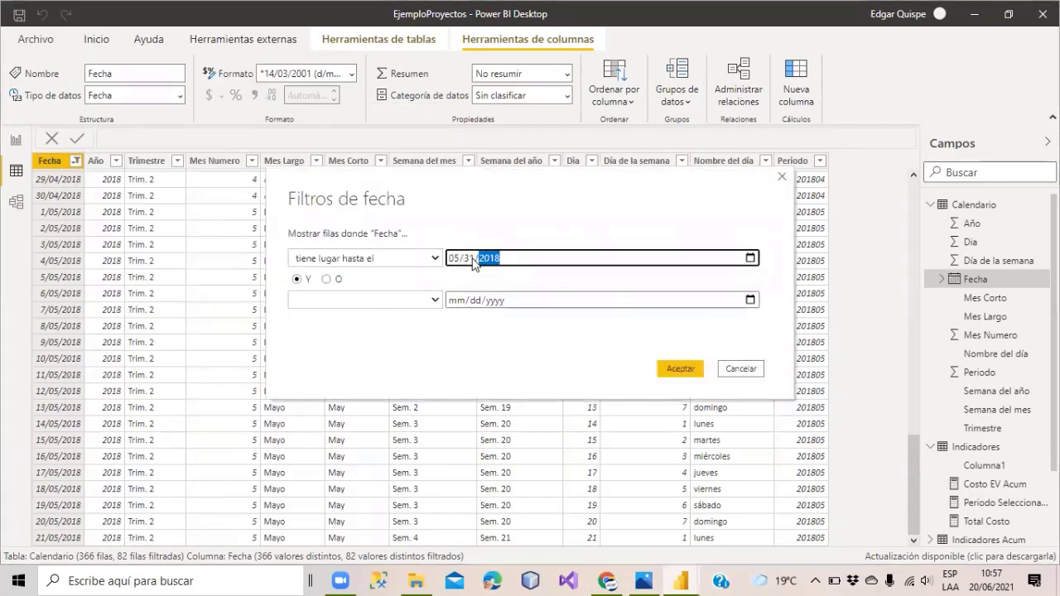
{"action": "left_click", "coordinate": [680, 369]}
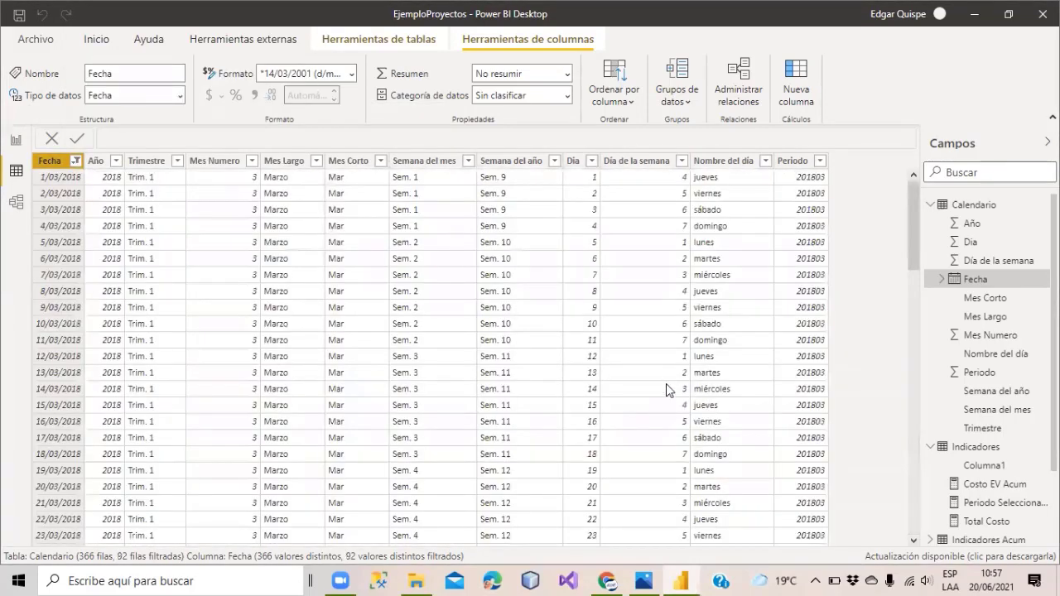
Confirm the table ends at 31/05/2018, then highlight ALL and the FILTER expression in the report formula.
{"action": "left_click_drag", "start_coordinate": [907, 208], "coordinate": [918, 543]}
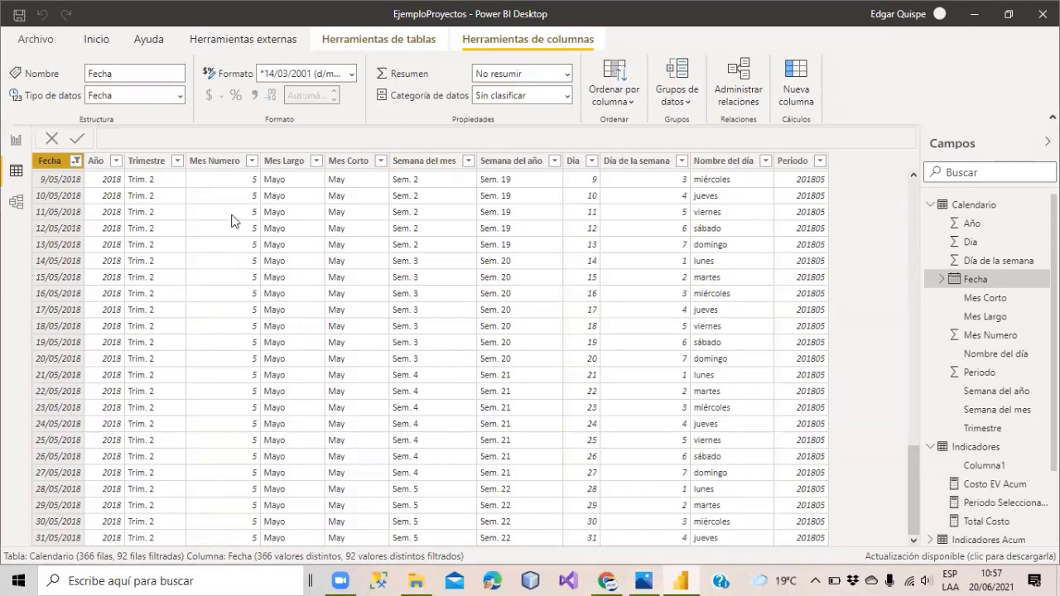
{"action": "left_click", "coordinate": [16, 141]}
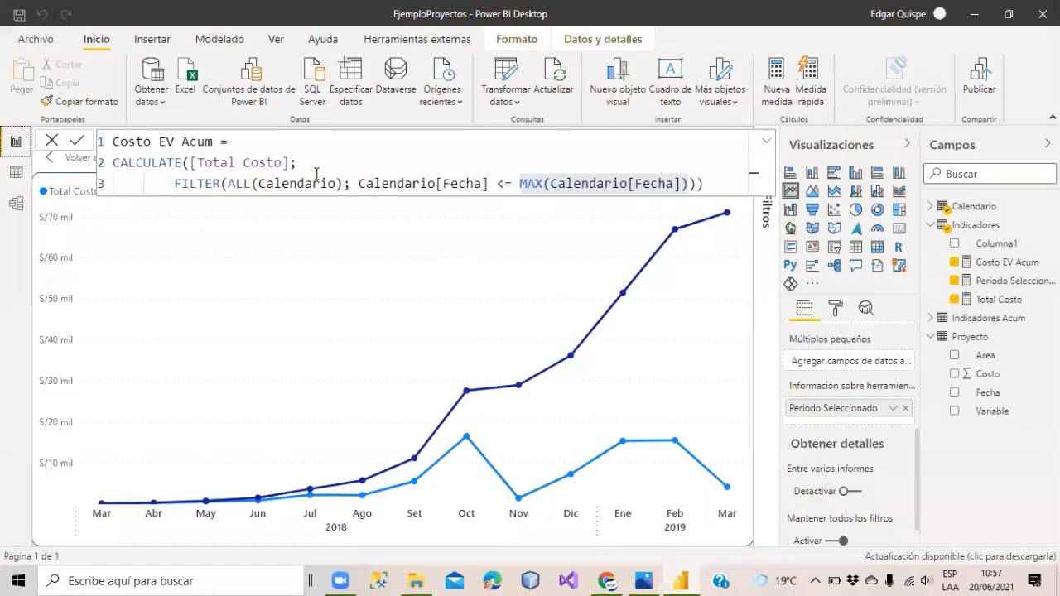
{"action": "double_click", "coordinate": [233, 184]}
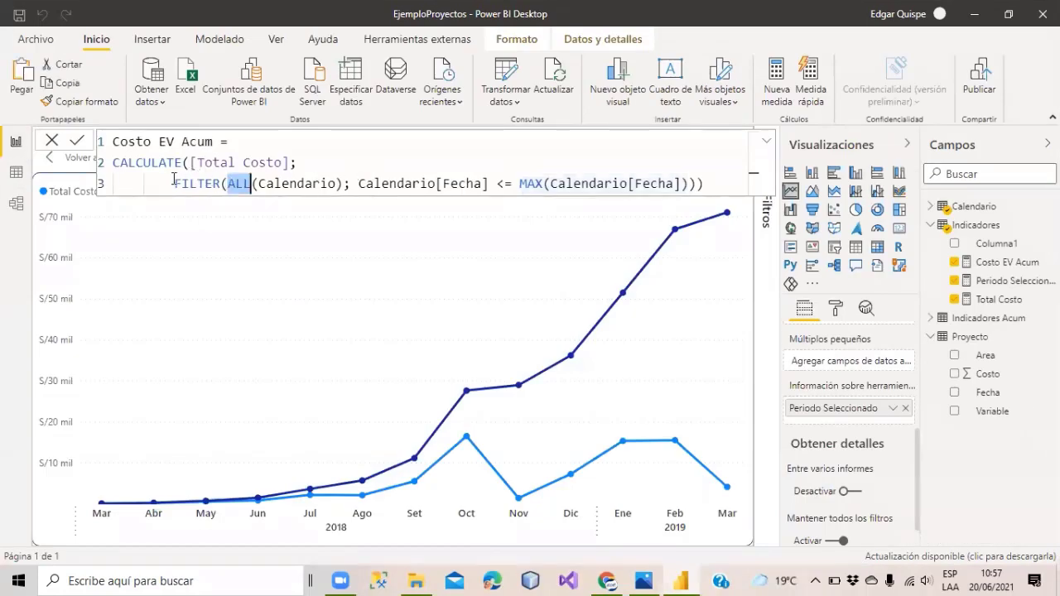
{"action": "left_click_drag", "start_coordinate": [175, 181], "coordinate": [687, 184]}
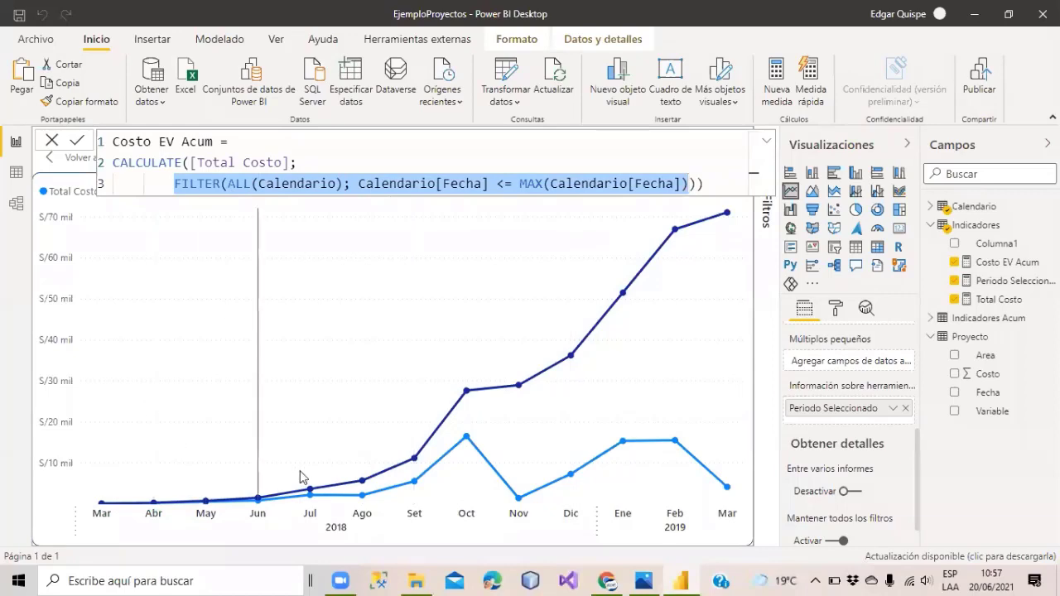
{"action": "left_click", "coordinate": [172, 183]}
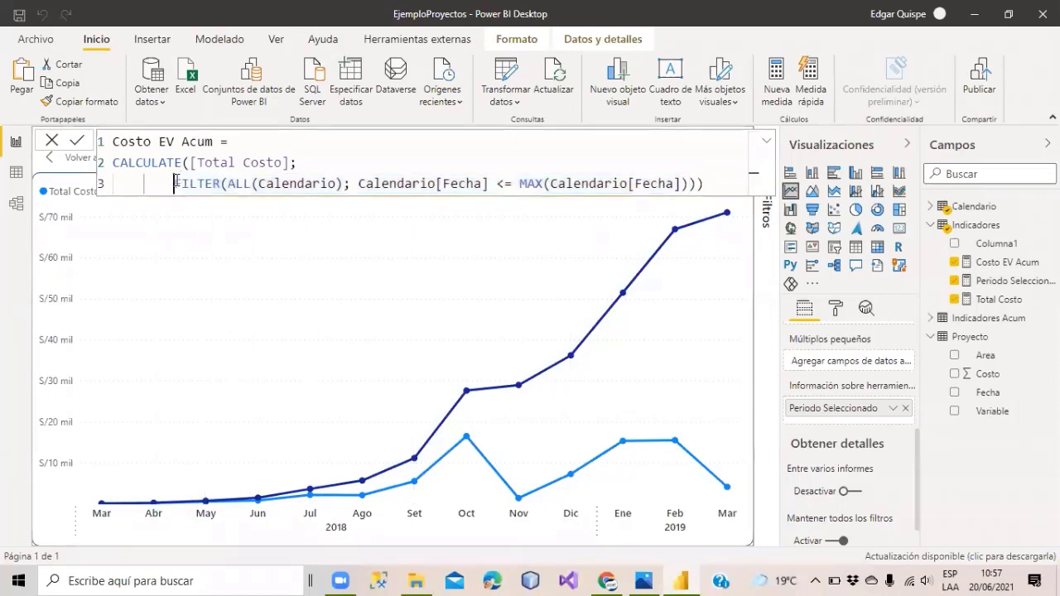
{"action": "left_click_drag", "start_coordinate": [172, 183], "coordinate": [688, 183]}
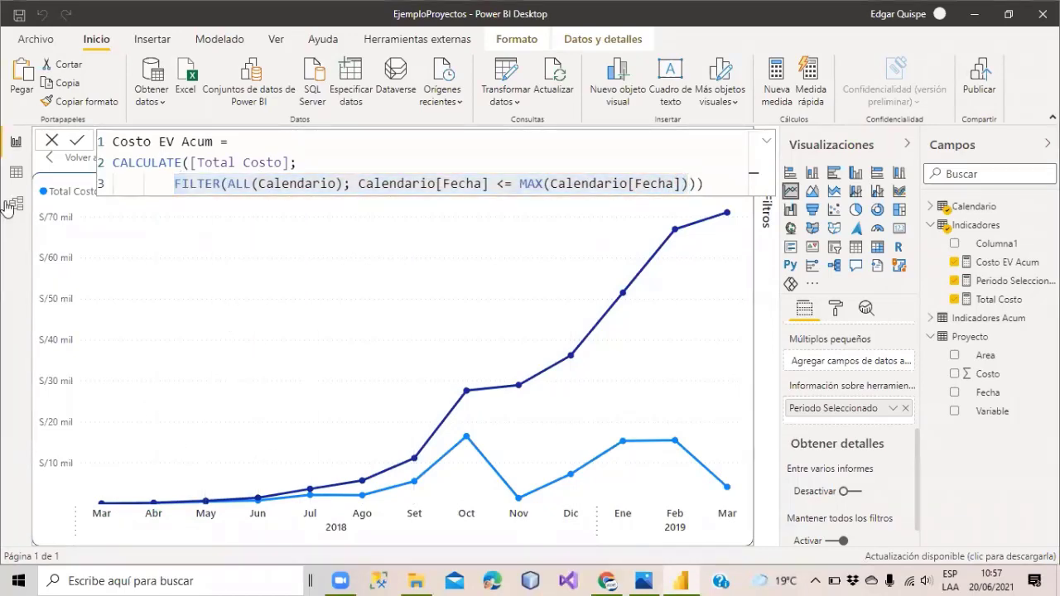
{"action": "left_click", "coordinate": [15, 171]}
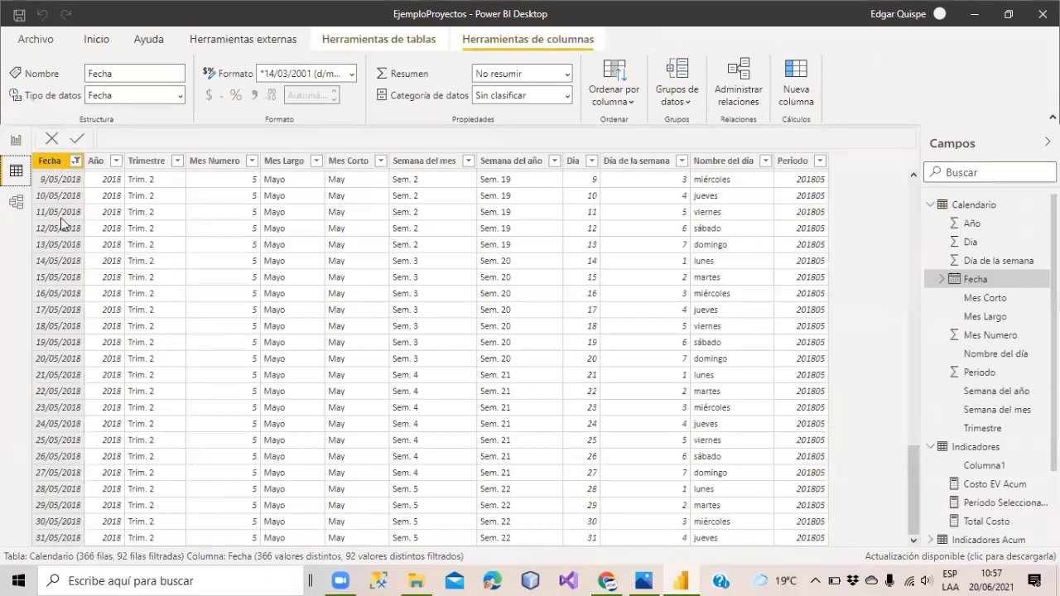
{"action": "left_click", "coordinate": [15, 148]}
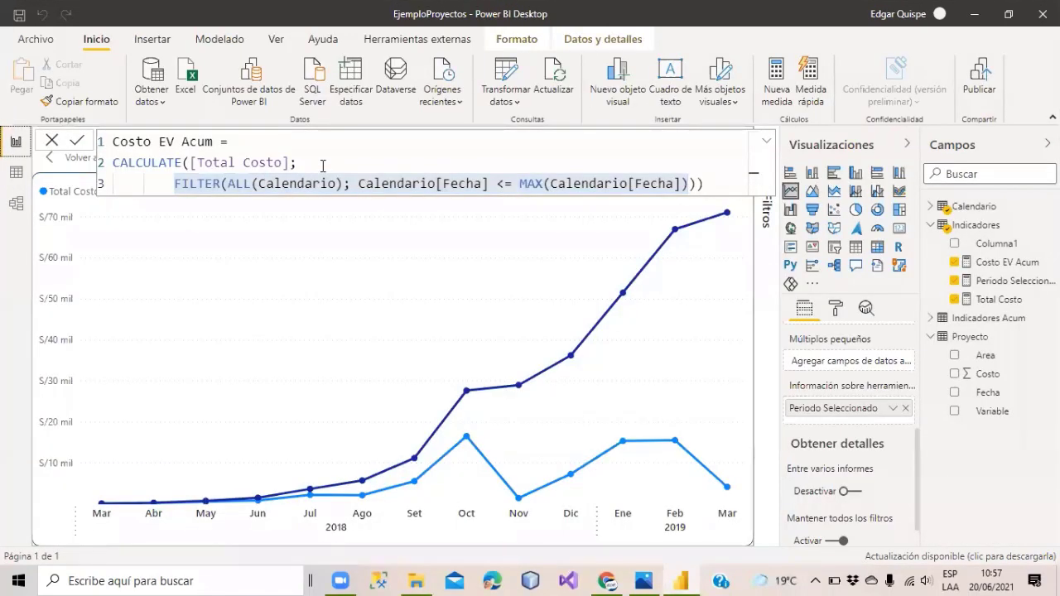
{"action": "left_click", "coordinate": [175, 181]}
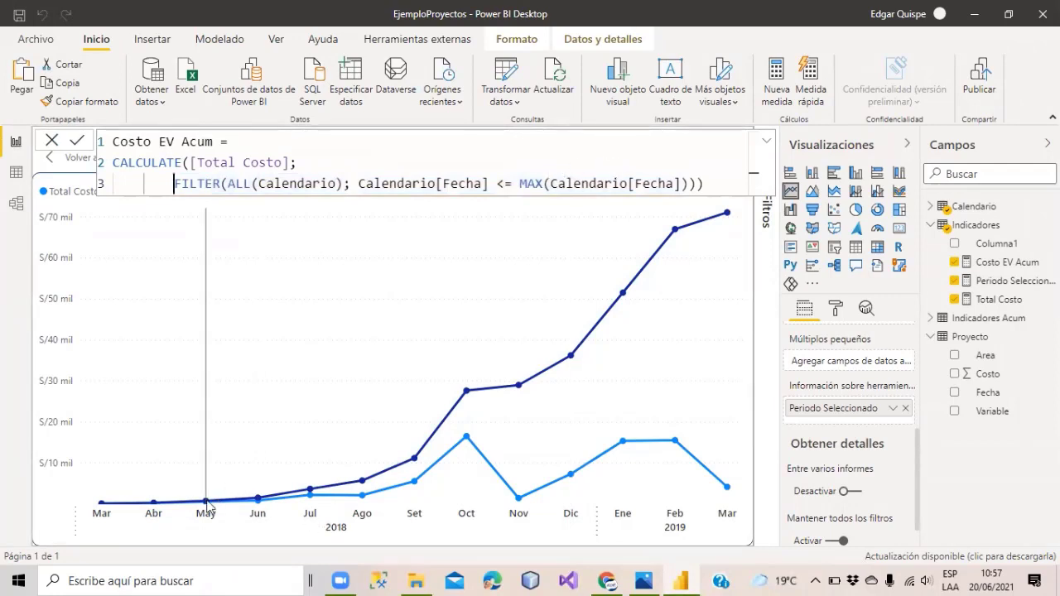
{"action": "mouse_move", "coordinate": [207, 502]}
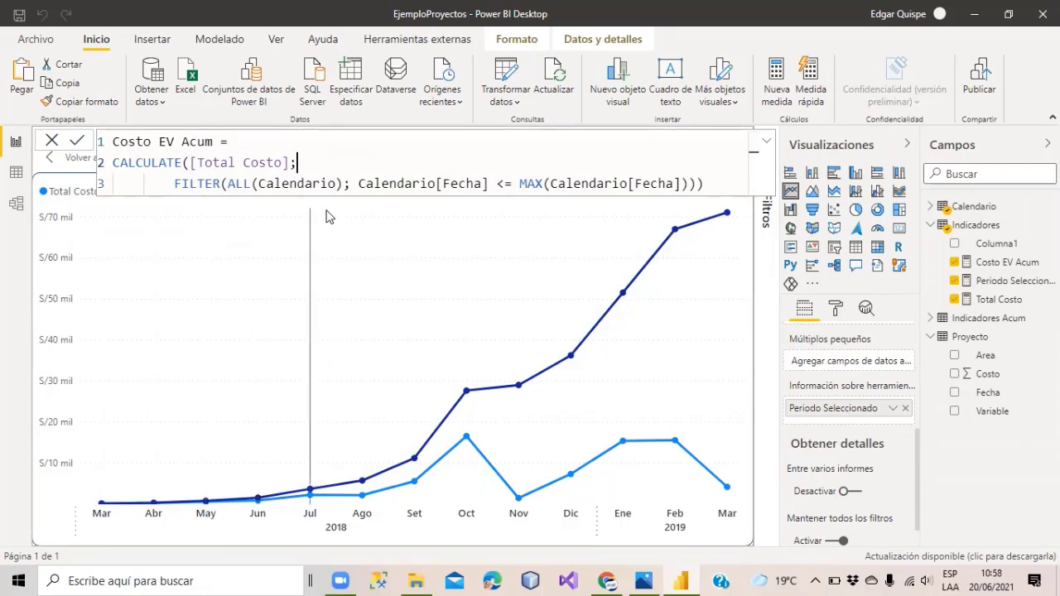
{"action": "left_click", "coordinate": [338, 172]}
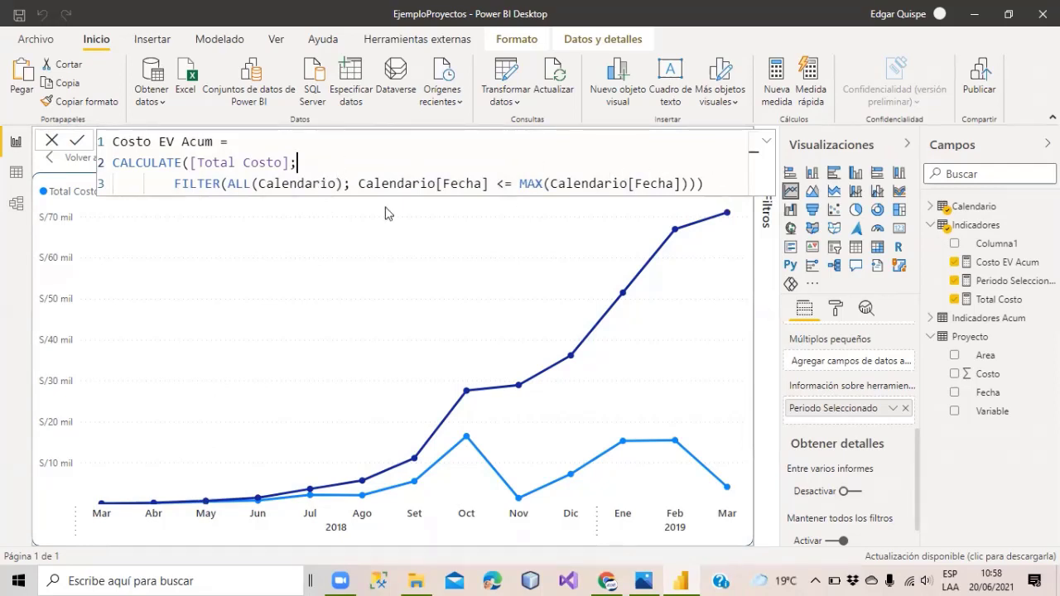
{"action": "double_click", "coordinate": [241, 183]}
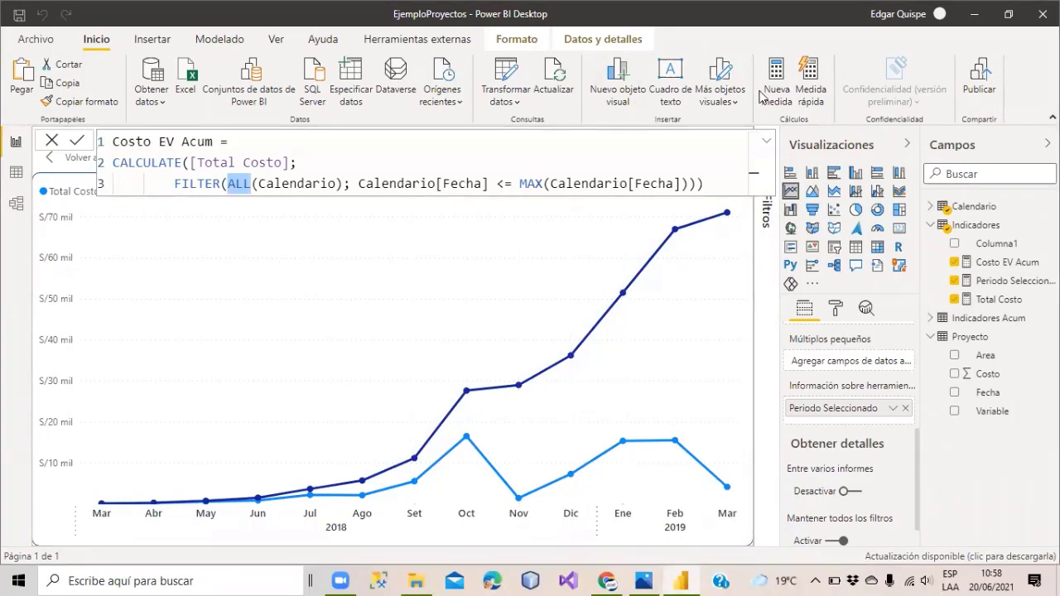
{"action": "left_click", "coordinate": [705, 183]}
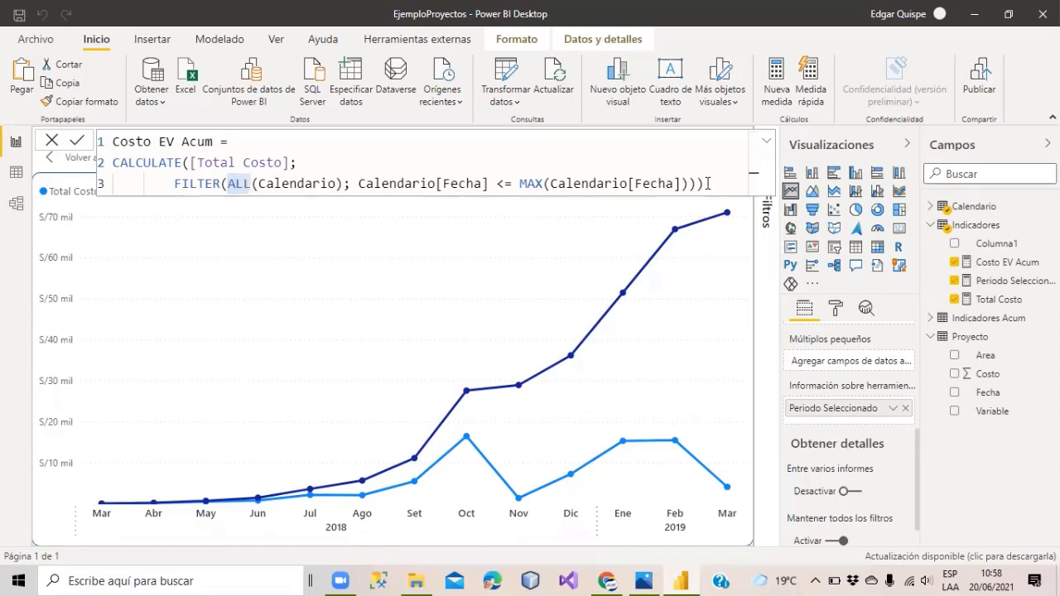
{"action": "left_click", "coordinate": [176, 185]}
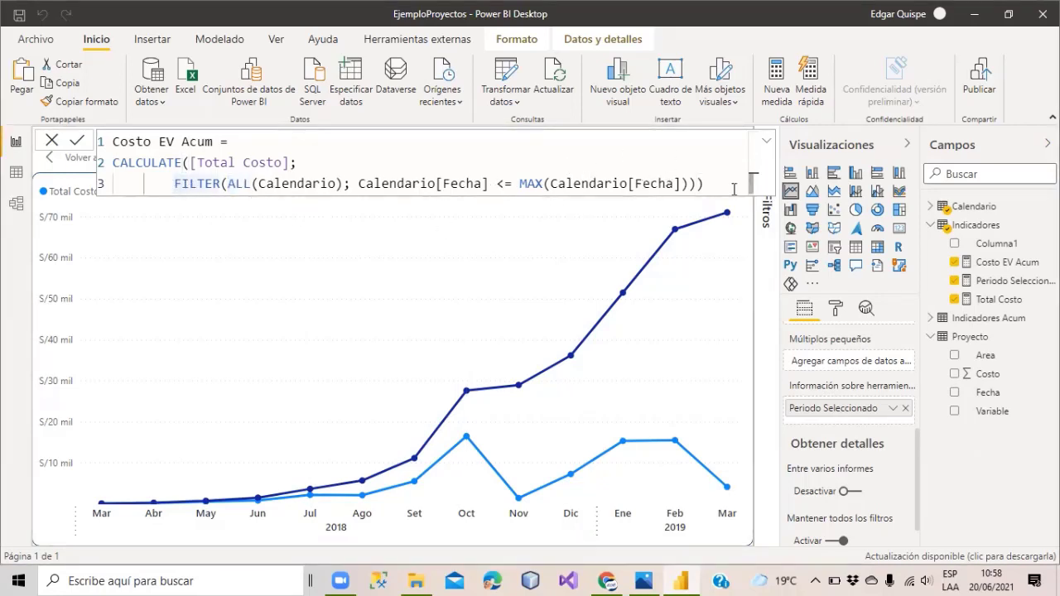
{"action": "left_click_drag", "start_coordinate": [724, 183], "coordinate": [111, 162]}
{"action": "left_click", "coordinate": [168, 163]}
{"action": "left_click_drag", "start_coordinate": [192, 157], "coordinate": [113, 161]}
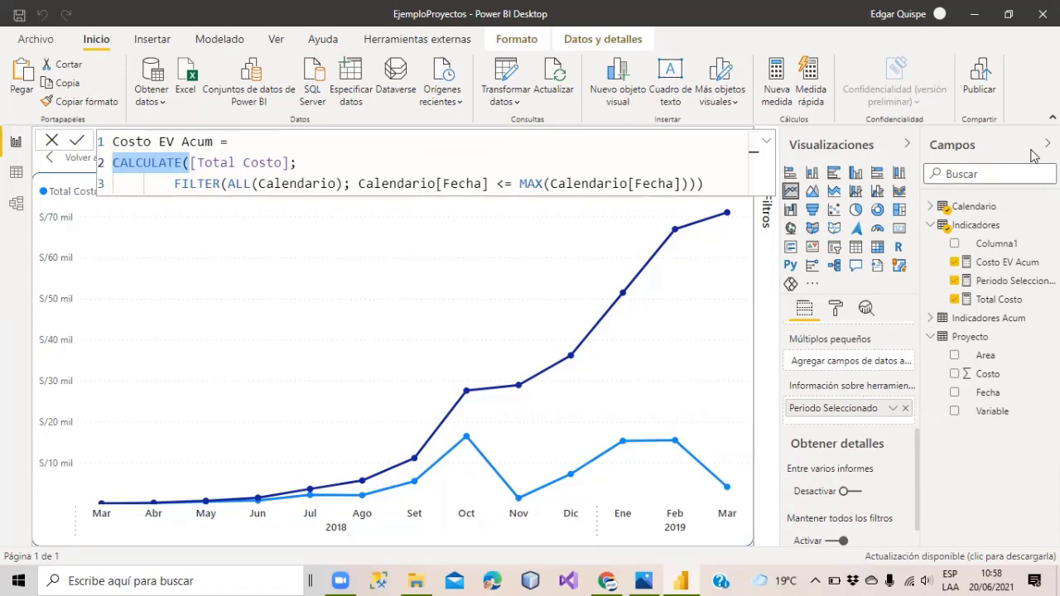
{"action": "left_click", "coordinate": [1011, 125]}
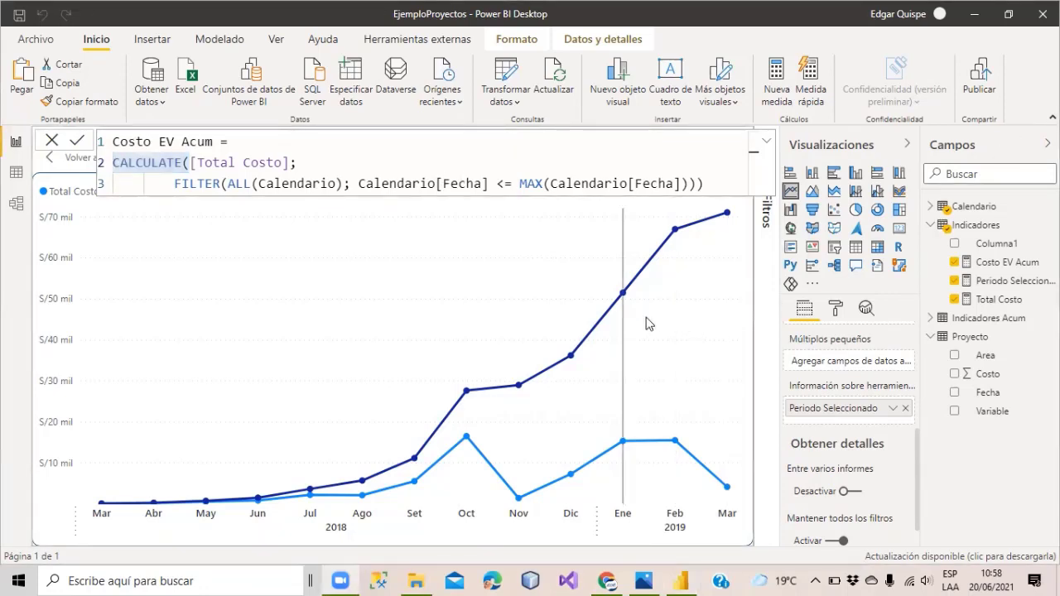
{"action": "left_click", "coordinate": [646, 577]}
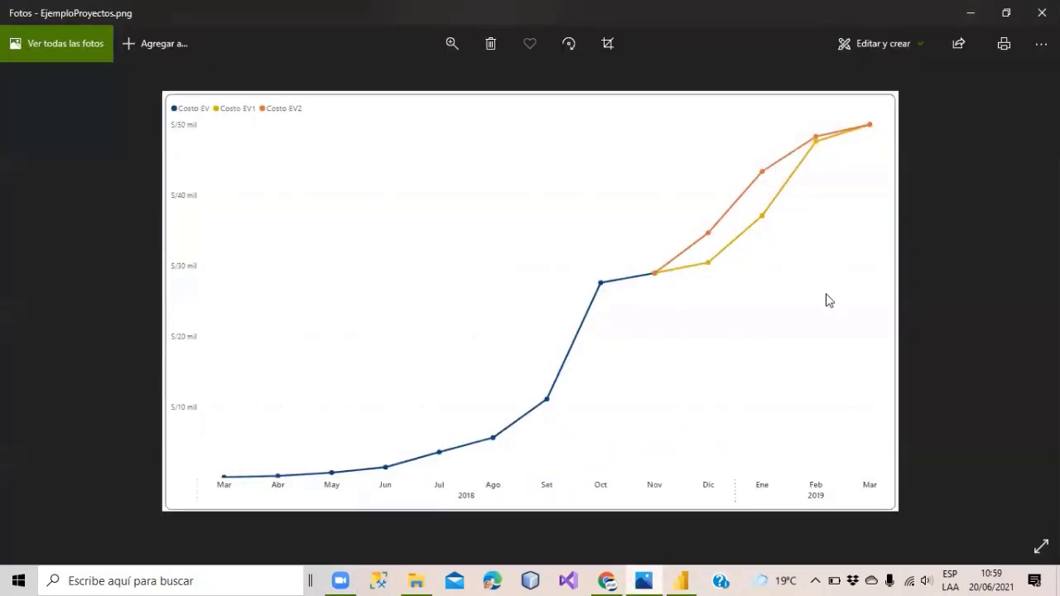
Minimize the EjemploProyectos.png reference image to return to the Power BI report.
{"action": "left_click", "coordinate": [970, 12]}
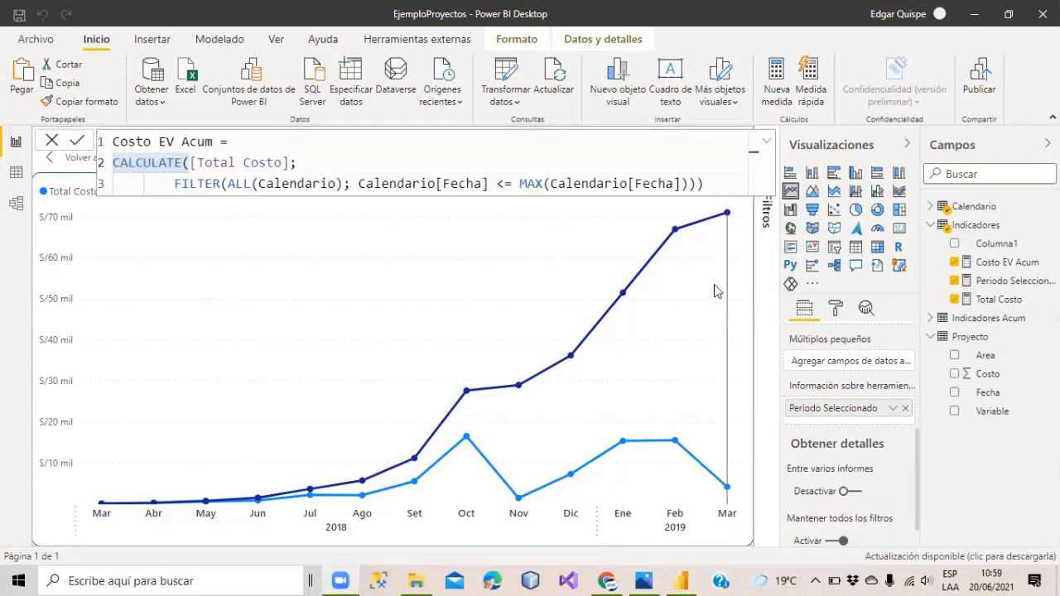
Select the Costo EV Acum measure in the Campos pane to show Herramientas de medición.
{"action": "left_click", "coordinate": [361, 161]}
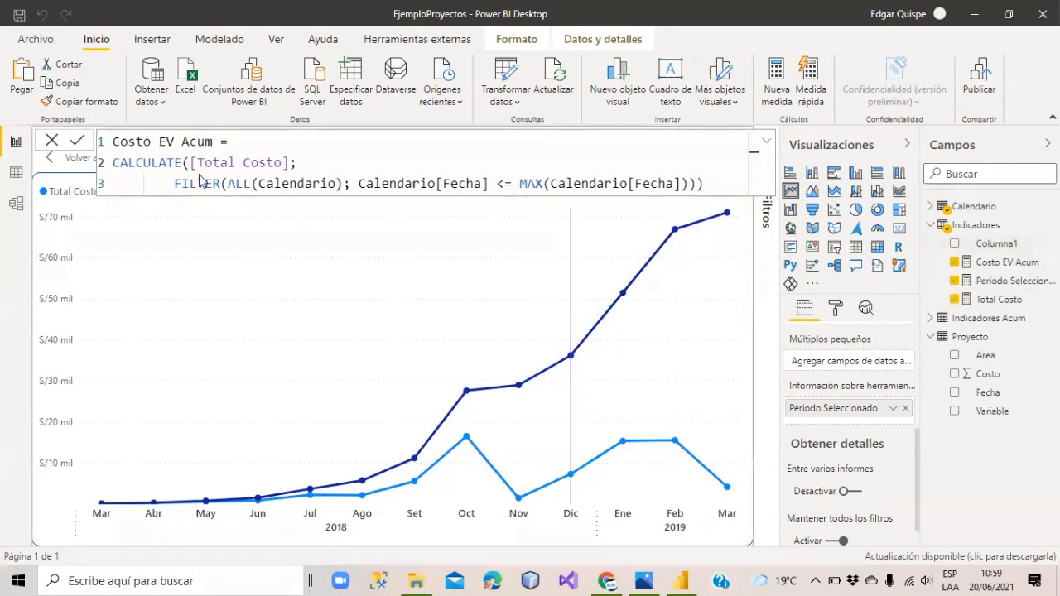
{"action": "double_click", "coordinate": [173, 141]}
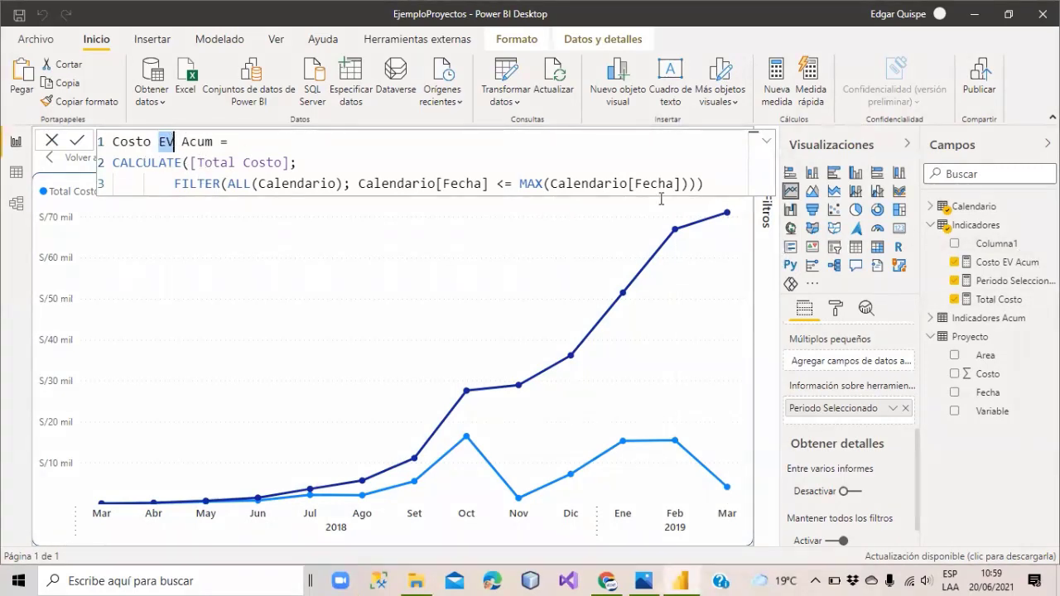
{"action": "left_click", "coordinate": [997, 261]}
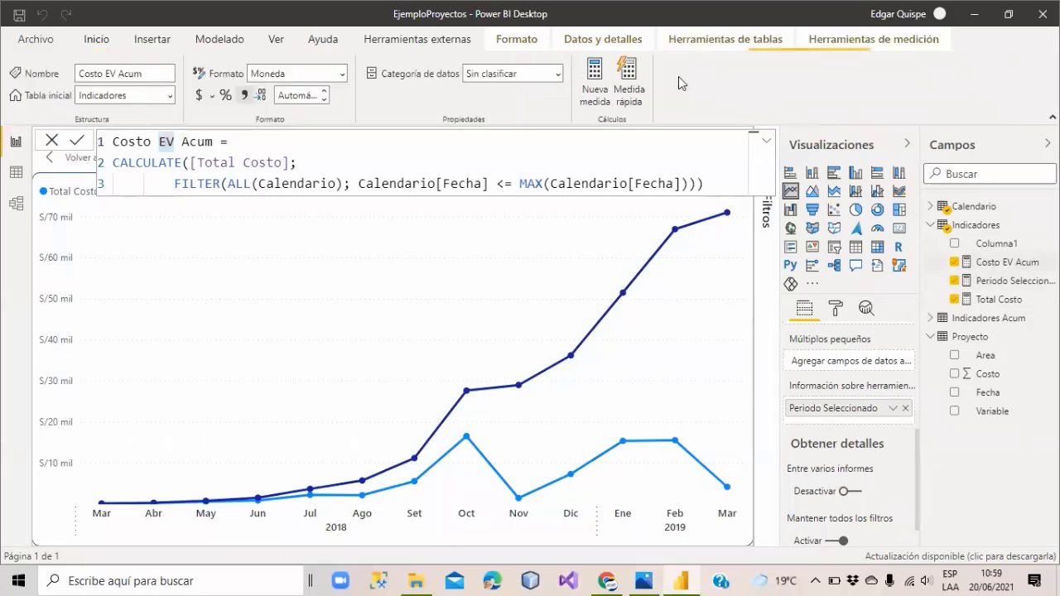
Create the measure Costo EV = CALCULATE([Total Costo]; Proyecto[Variable] = "EV").
{"action": "left_click", "coordinate": [594, 75]}
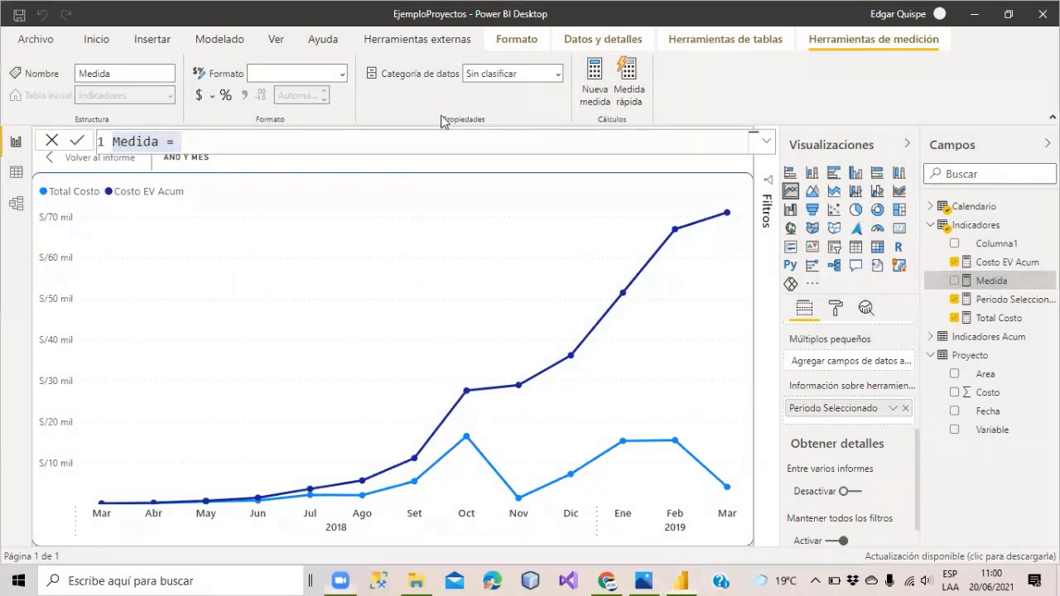
{"action": "left_click_drag", "start_coordinate": [182, 141], "coordinate": [97, 143]}
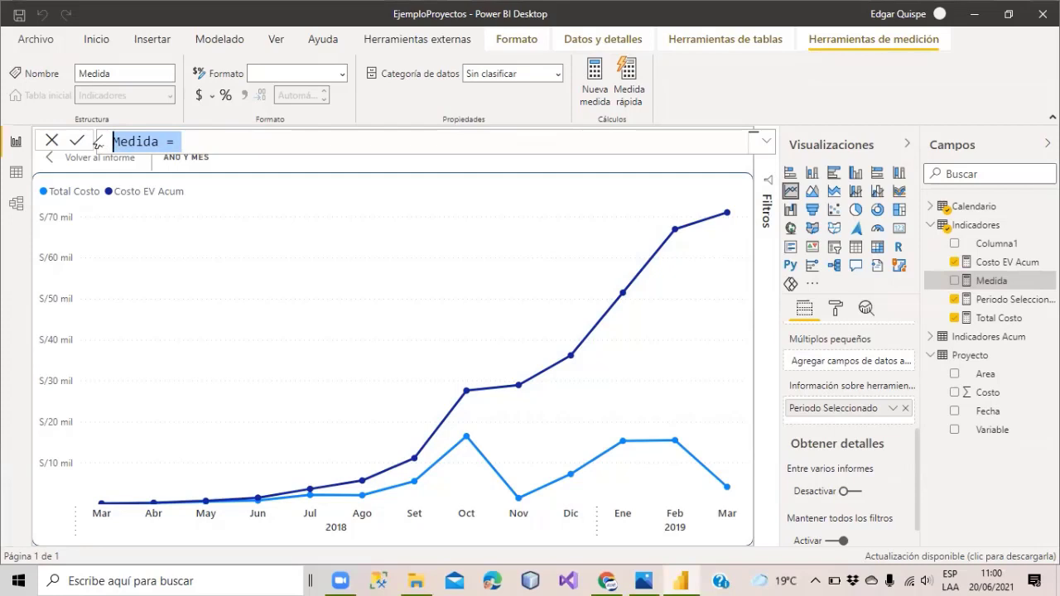
{"action": "type", "text": "co"}
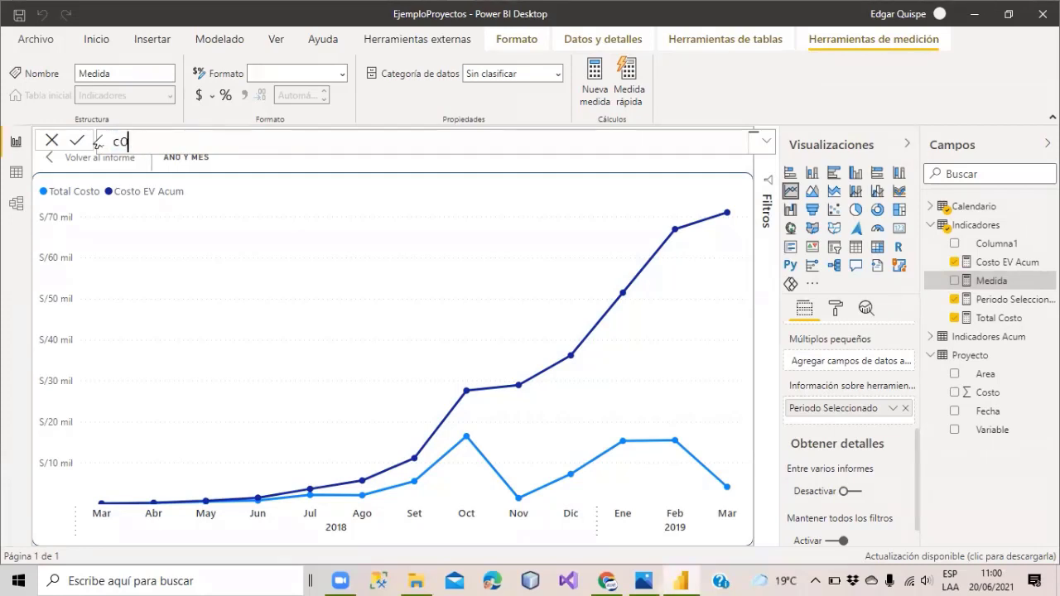
{"action": "key", "text": "BackSpace"}
{"action": "key", "text": "BackSpace"}
{"action": "type", "text": "Costo EV ="}
{"action": "type", "text": "CALCULATE("}
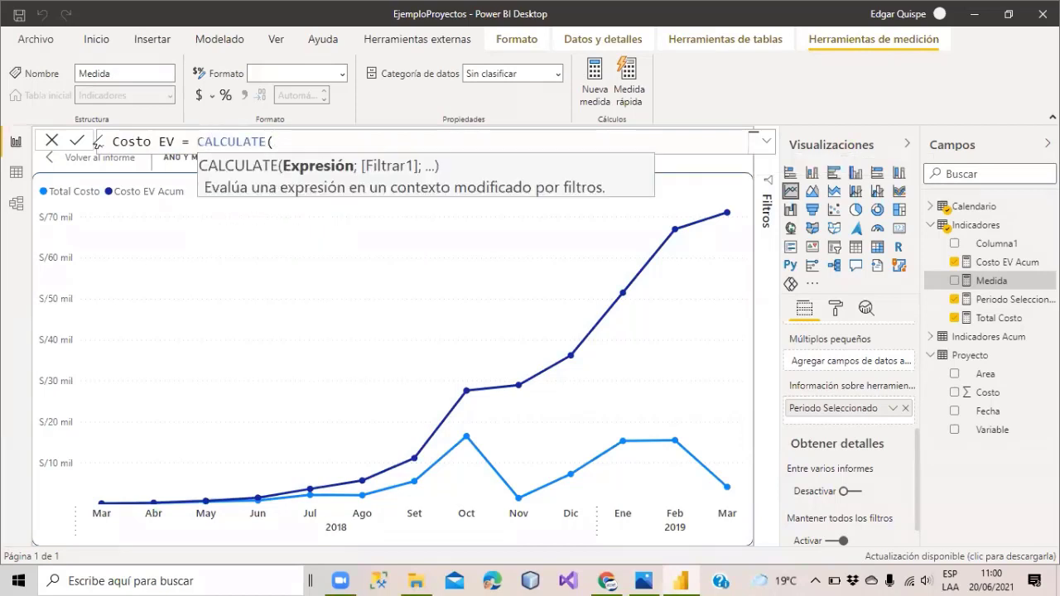
{"action": "type", "text": "total c"}
{"action": "key", "text": "Tab"}
{"action": "type", "text": "; "}
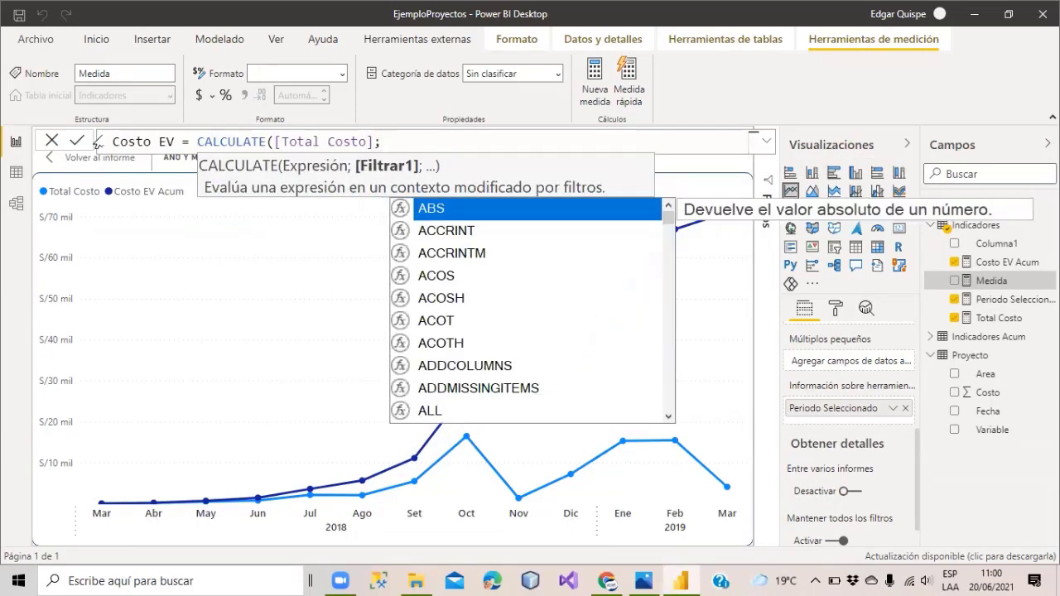
{"action": "type", "text": "VARIABLE"}
{"action": "key", "text": "Tab"}
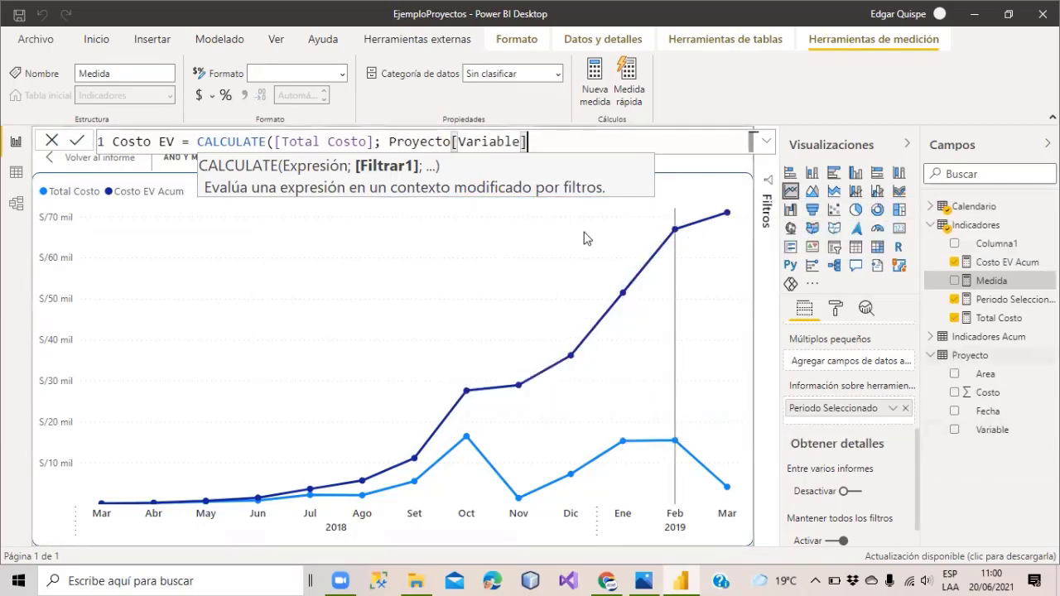
{"action": "type", "text": "= \""}
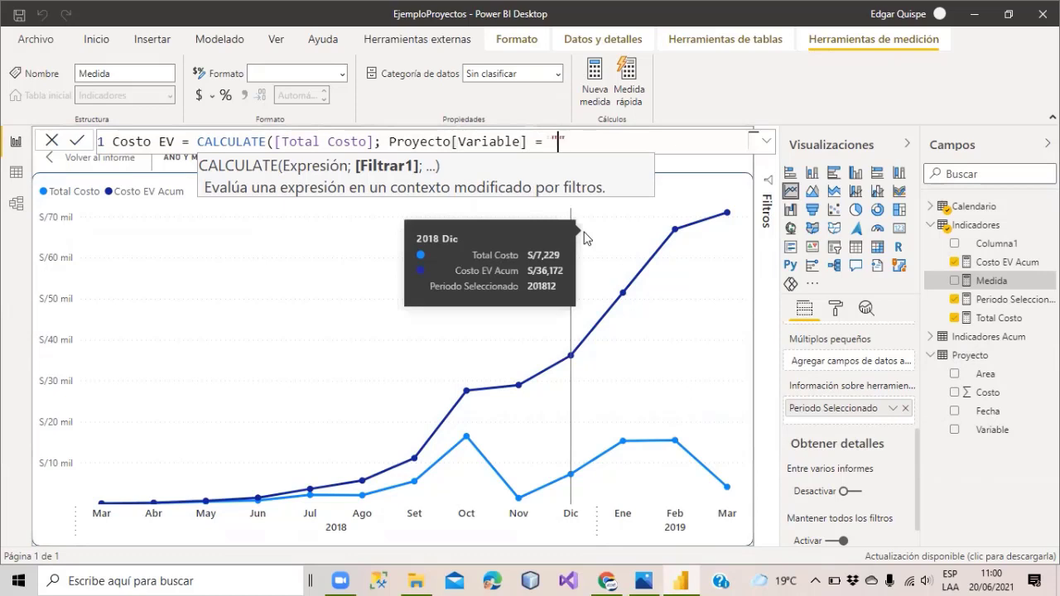
{"action": "type", "text": "EV\")"}
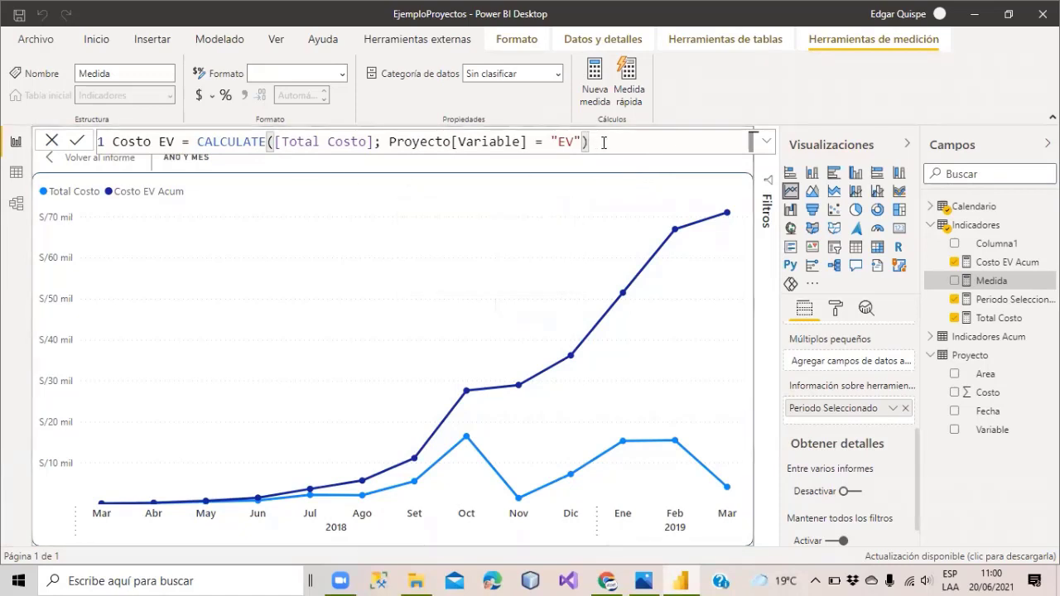
{"action": "left_click_drag", "start_coordinate": [603, 143], "coordinate": [202, 142]}
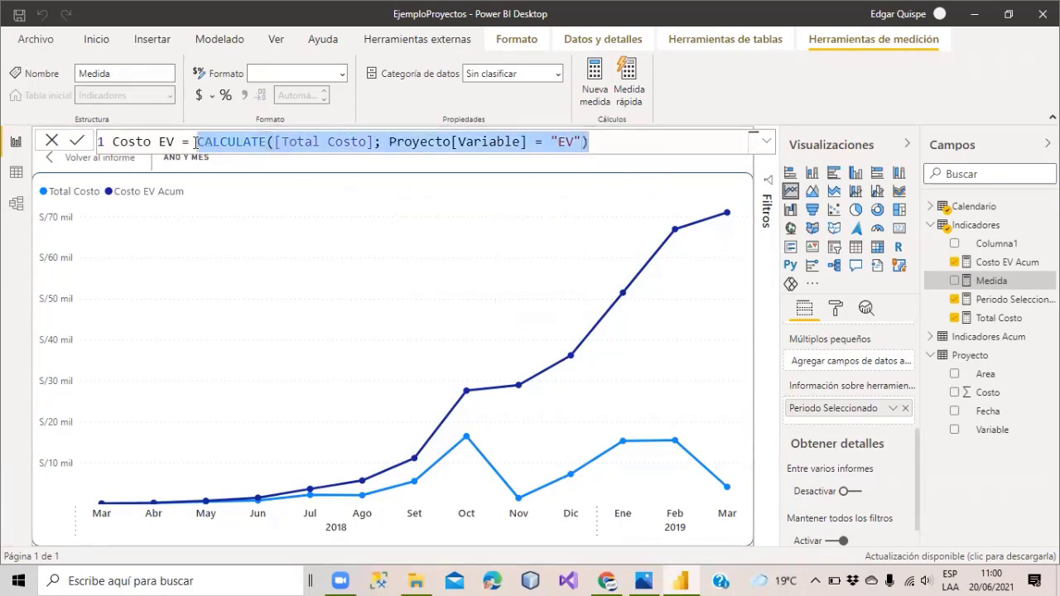
{"action": "left_click", "coordinate": [616, 140]}
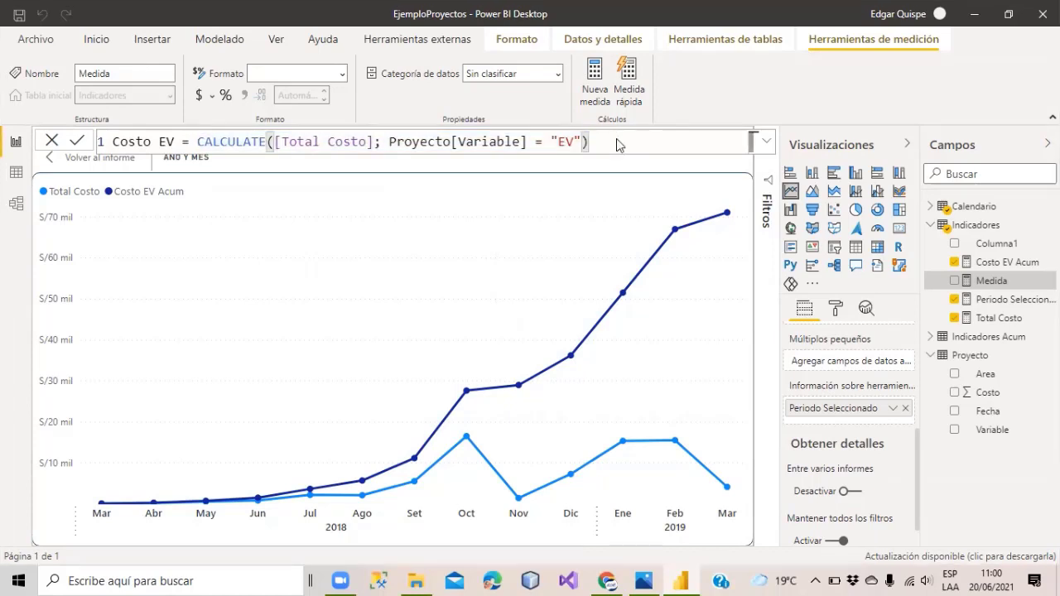
{"action": "key", "text": "Return"}
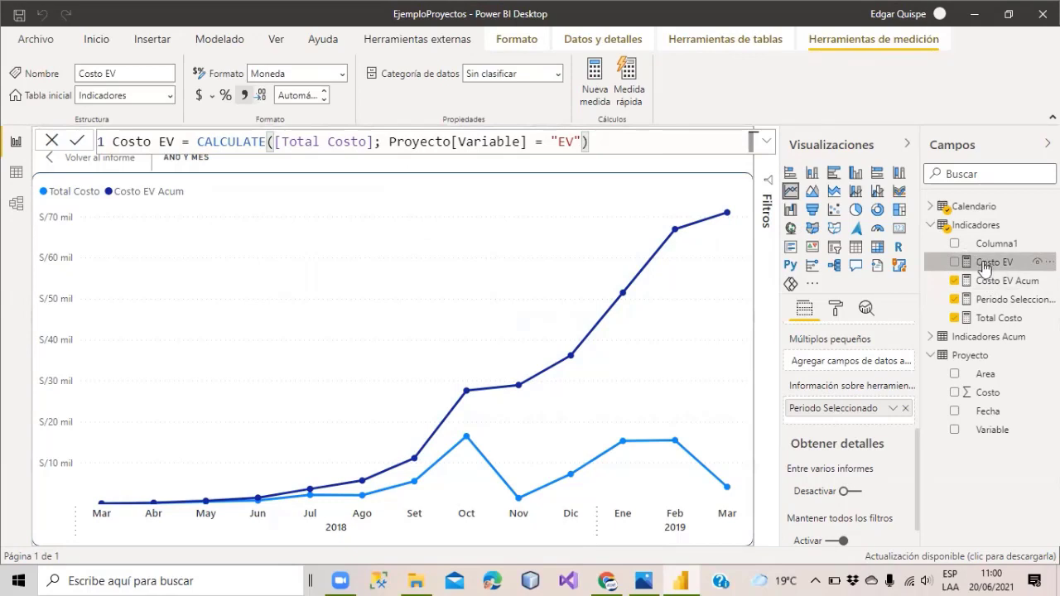
In the Costo EV Acum formula, replace the [Total Costo] reference with [Costo EV] and commit.
{"action": "left_click", "coordinate": [985, 285]}
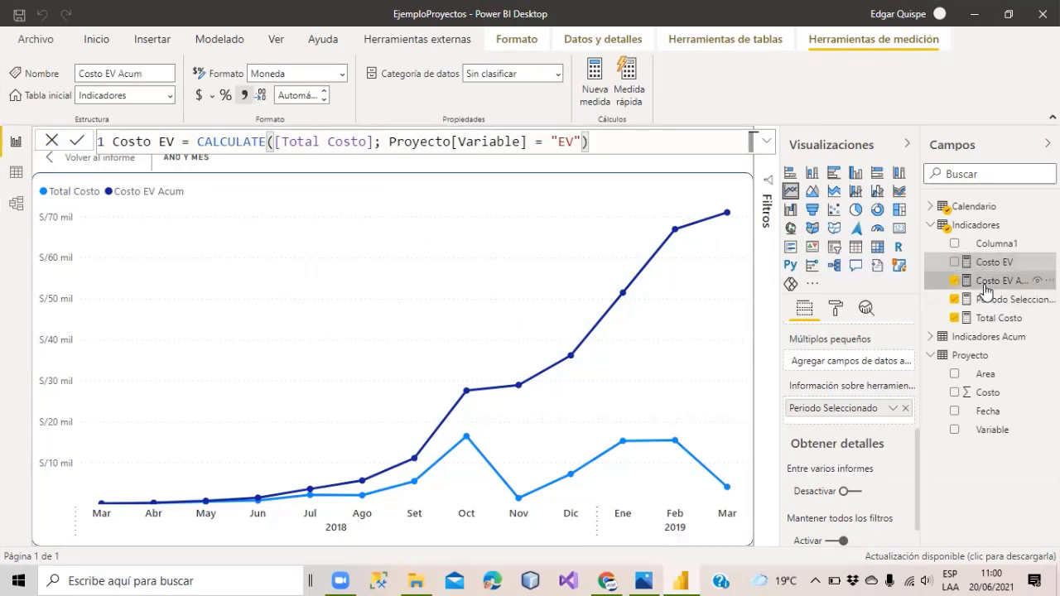
{"action": "left_click_drag", "start_coordinate": [286, 161], "coordinate": [242, 163]}
{"action": "key", "text": "BackSpace"}
{"action": "key", "text": "BackSpace"}
{"action": "key", "text": "BackSpace"}
{"action": "key", "text": "BackSpace"}
{"action": "key", "text": "BackSpace"}
{"action": "key", "text": "BackSpace"}
{"action": "key", "text": "BackSpace"}
{"action": "key", "text": "BackSpace"}
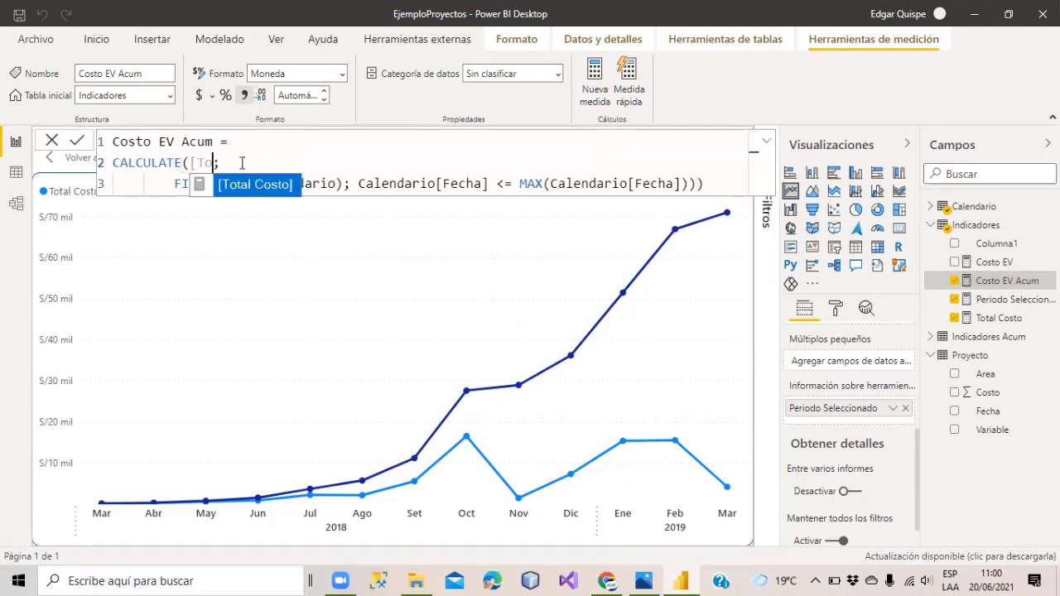
{"action": "type", "text": "costo"}
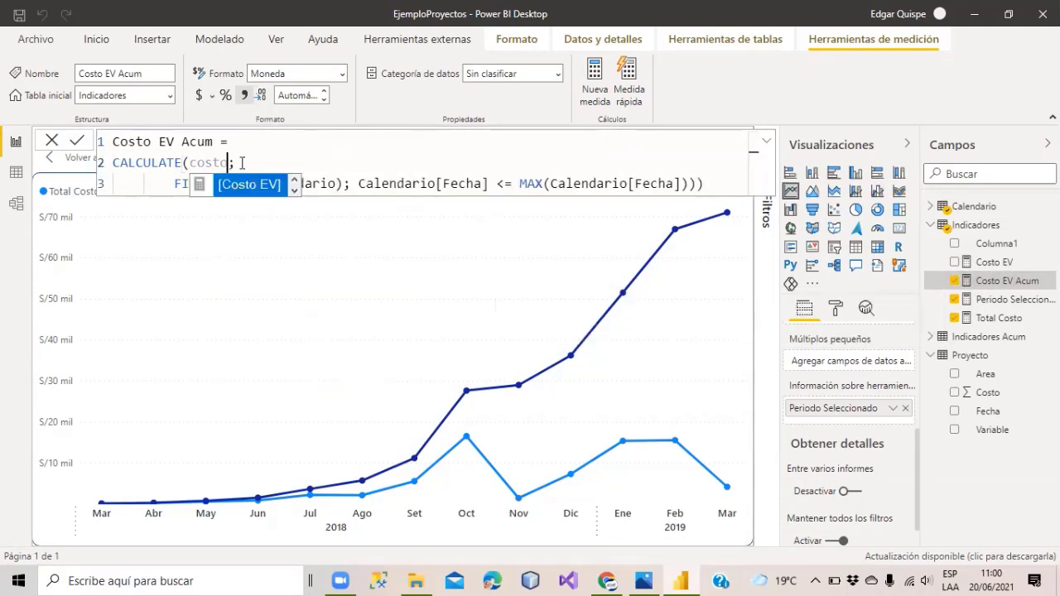
{"action": "key", "text": "Tab"}
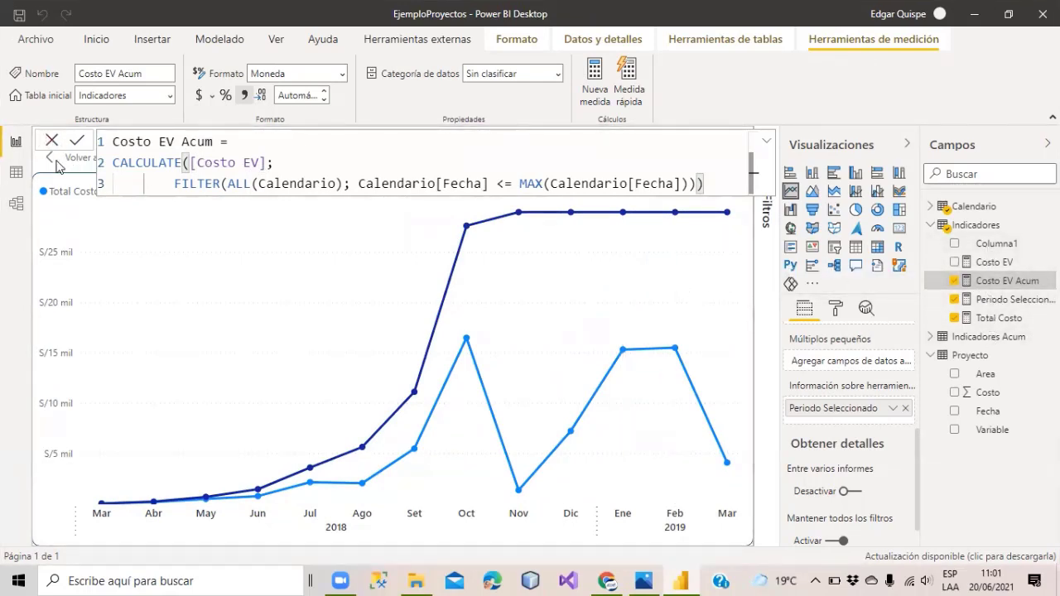
{"action": "left_click", "coordinate": [978, 226]}
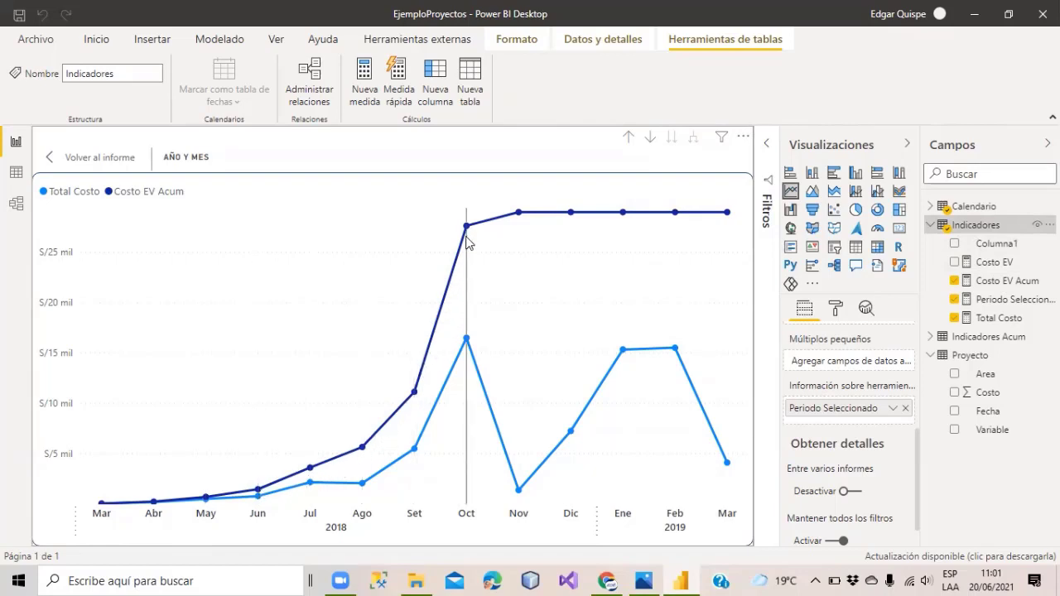
{"action": "mouse_move", "coordinate": [519, 215]}
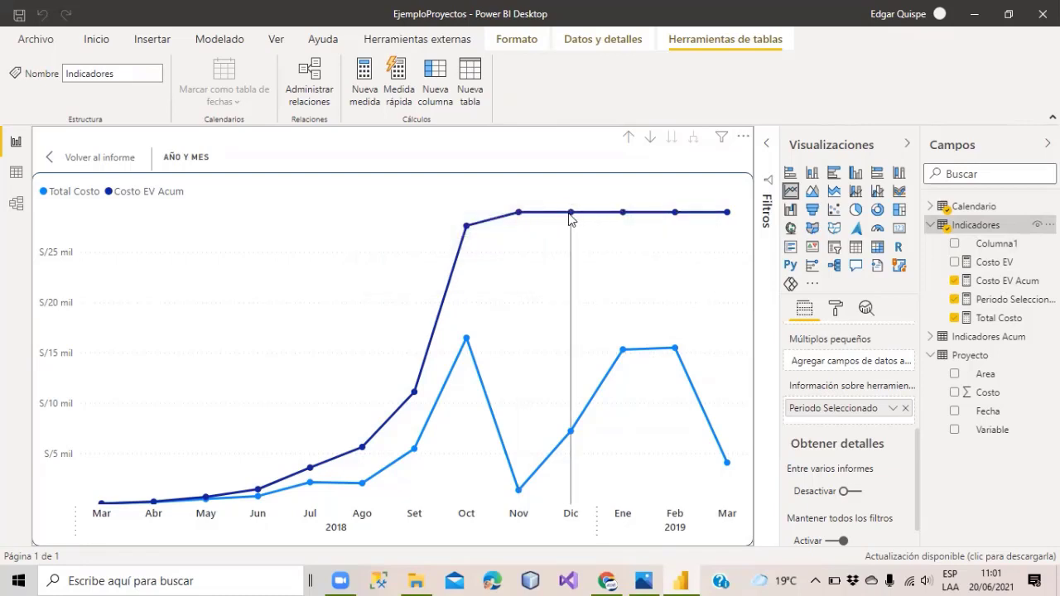
{"action": "mouse_move", "coordinate": [621, 218]}
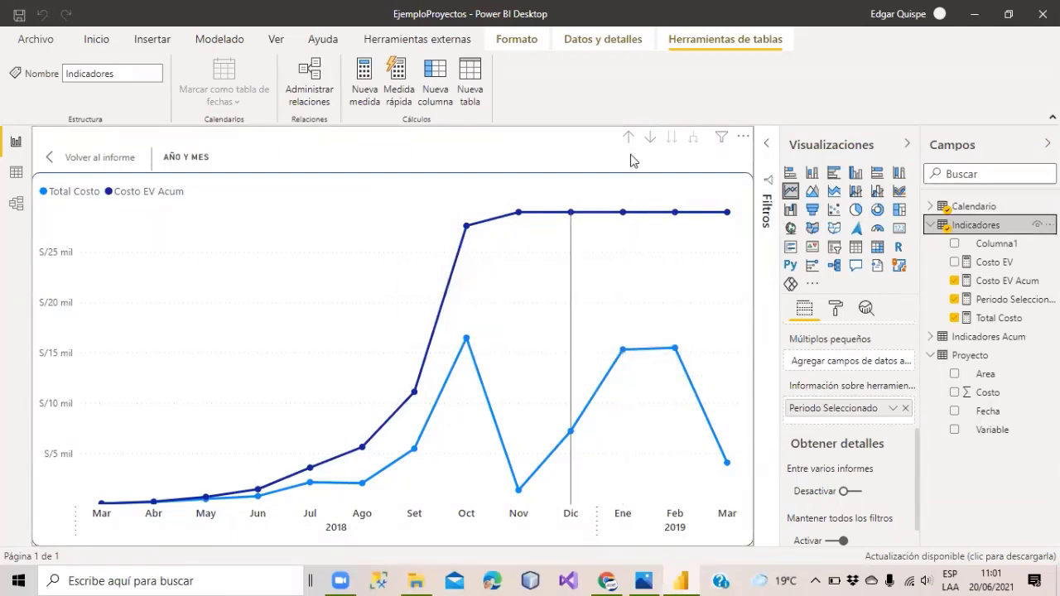
{"action": "scroll", "coordinate": [849, 418], "scroll_direction": "up", "scroll_amount": 3}
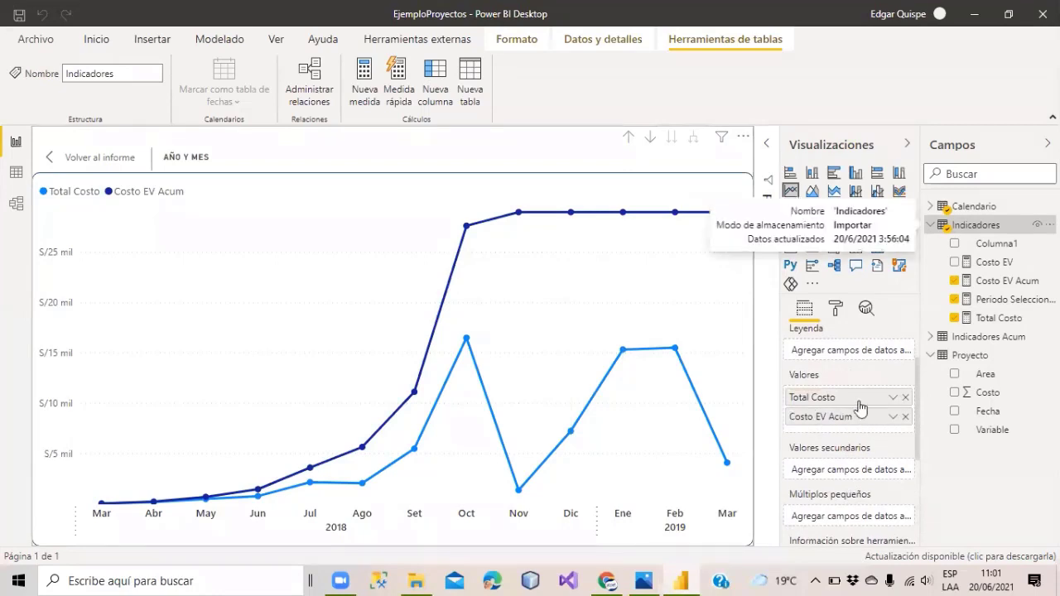
{"action": "left_click", "coordinate": [905, 398]}
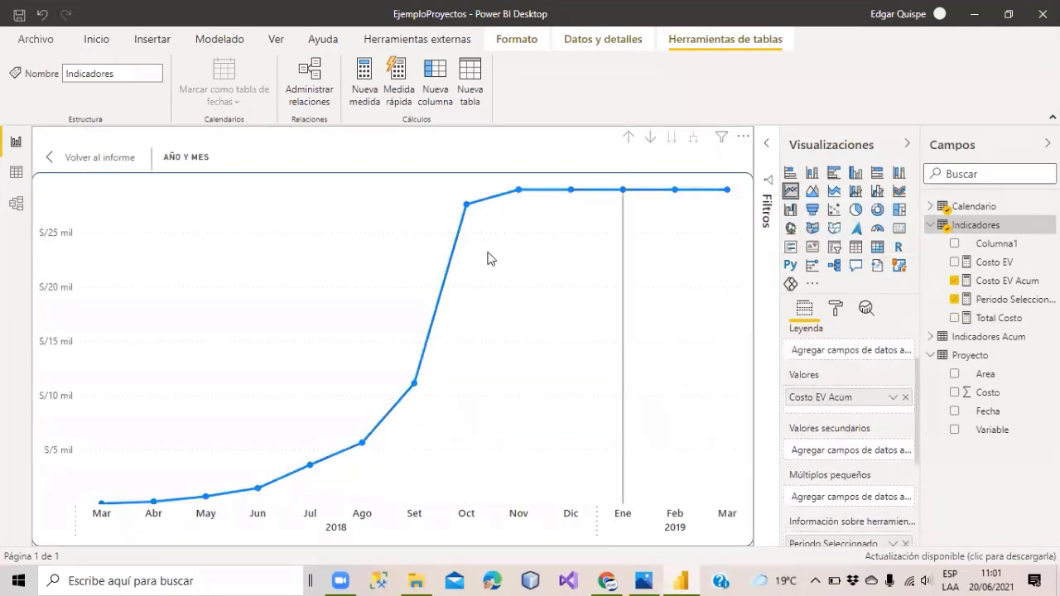
{"action": "left_click_drag", "start_coordinate": [1009, 263], "coordinate": [495, 420]}
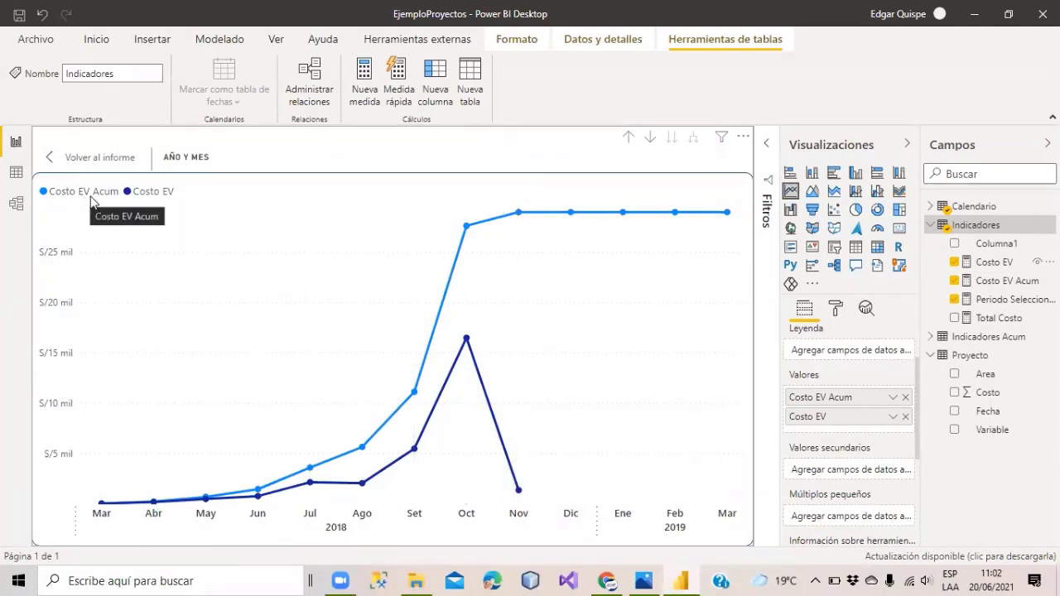
{"action": "mouse_move", "coordinate": [730, 222]}
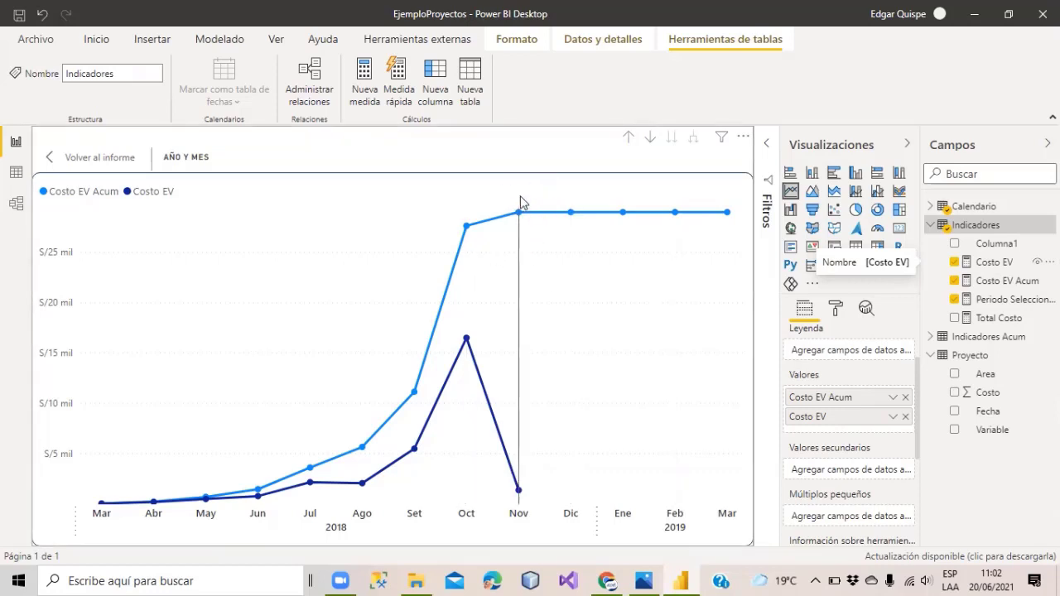
{"action": "mouse_move", "coordinate": [521, 265]}
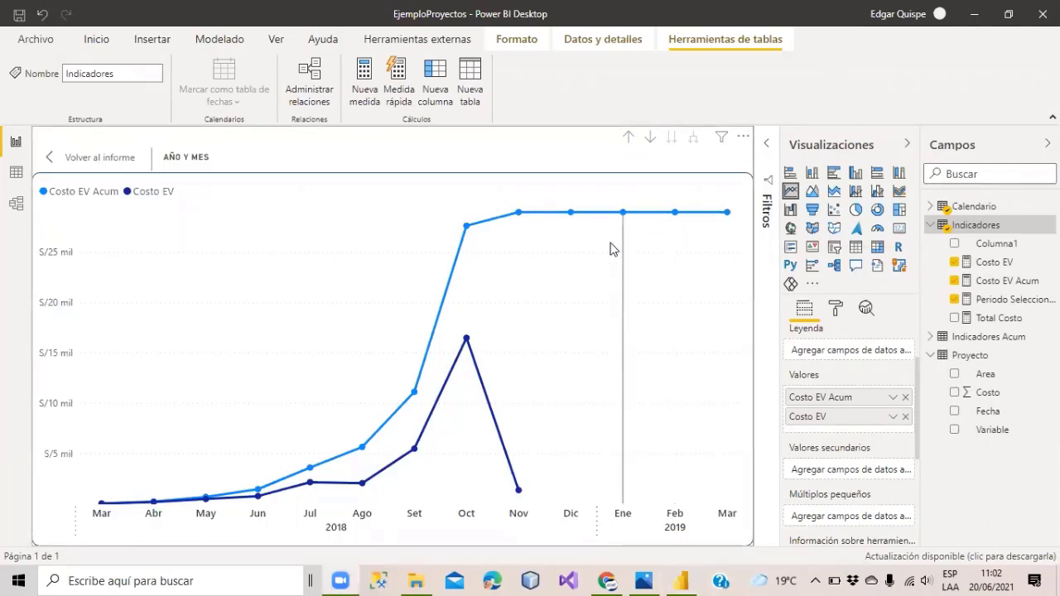
{"action": "mouse_move", "coordinate": [613, 248]}
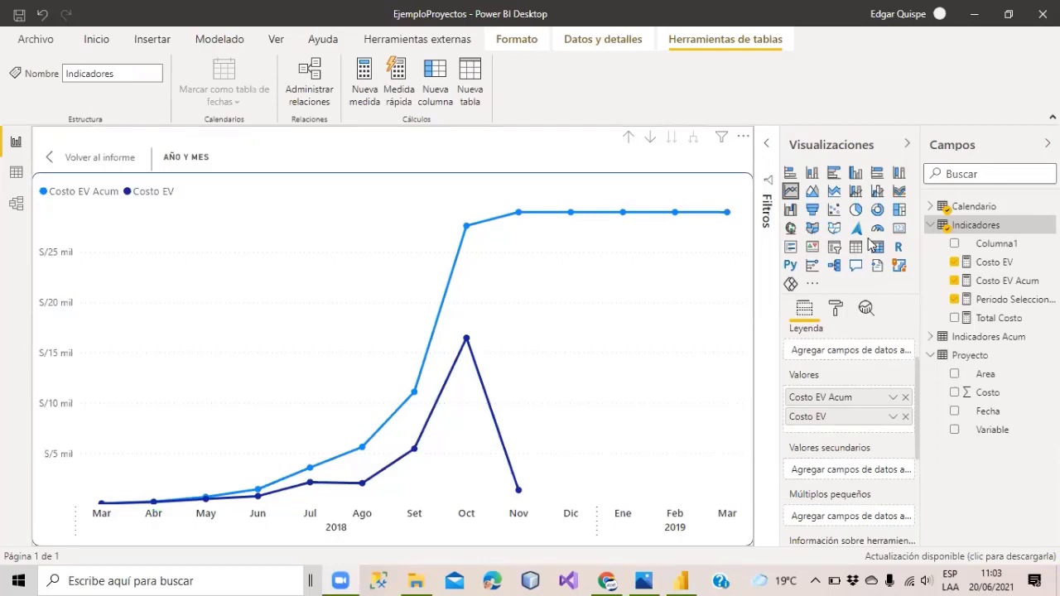
{"action": "mouse_move", "coordinate": [465, 234]}
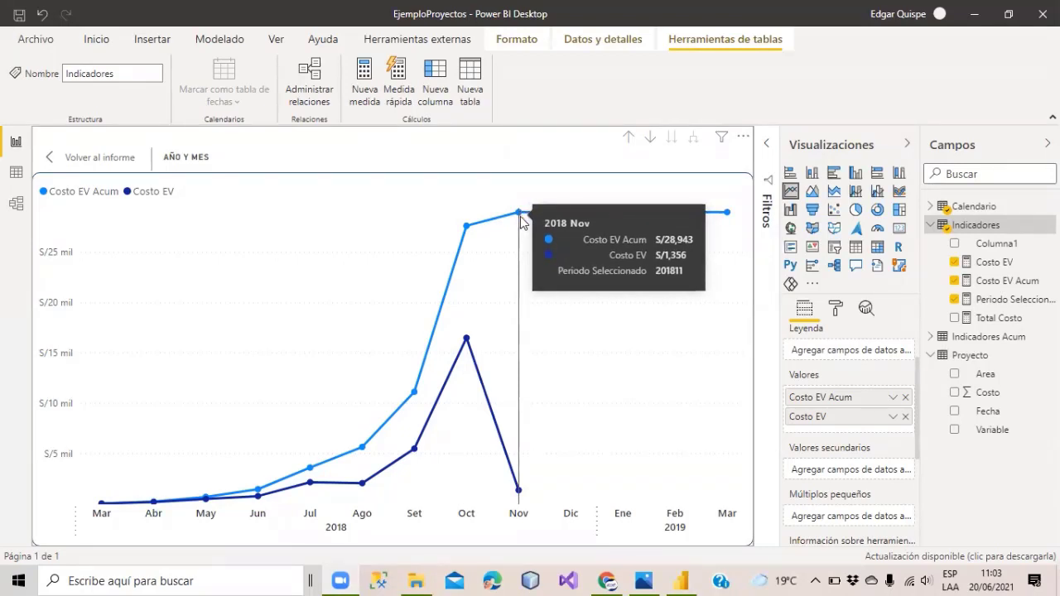
{"action": "left_click", "coordinate": [644, 579]}
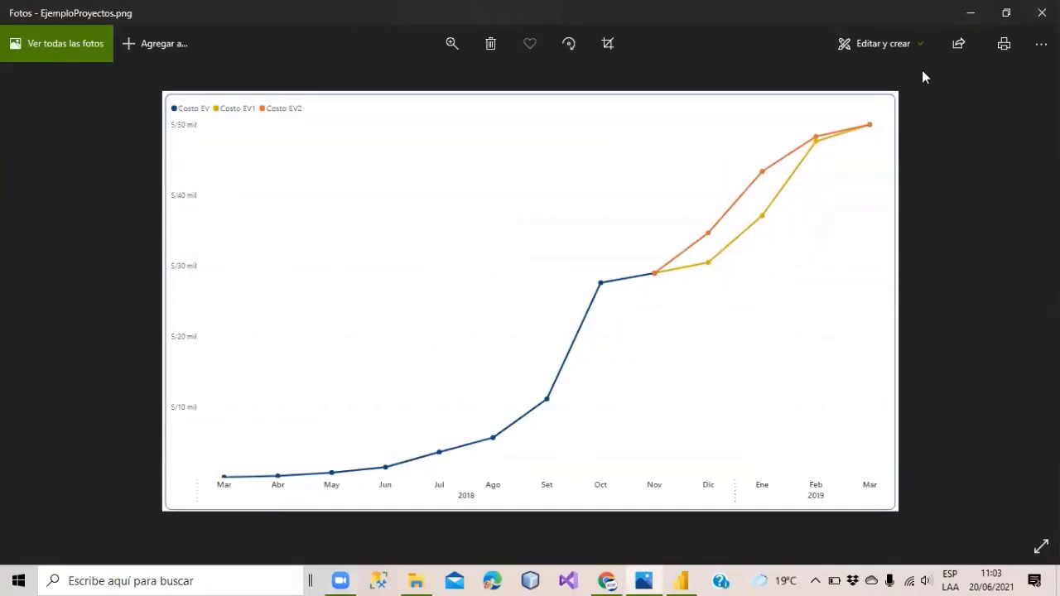
Minimize the EjemploProyectos.png reference image in Photos.
{"action": "left_click", "coordinate": [971, 13]}
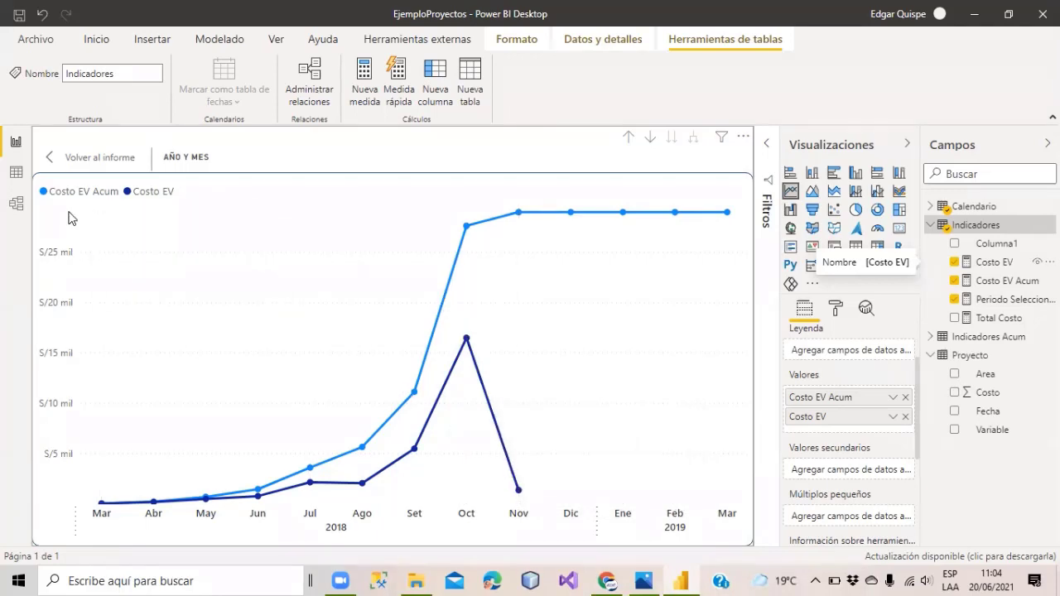
Exit focus mode and lower the line chart's top edge so the chart is shorter.
{"action": "left_click", "coordinate": [52, 158]}
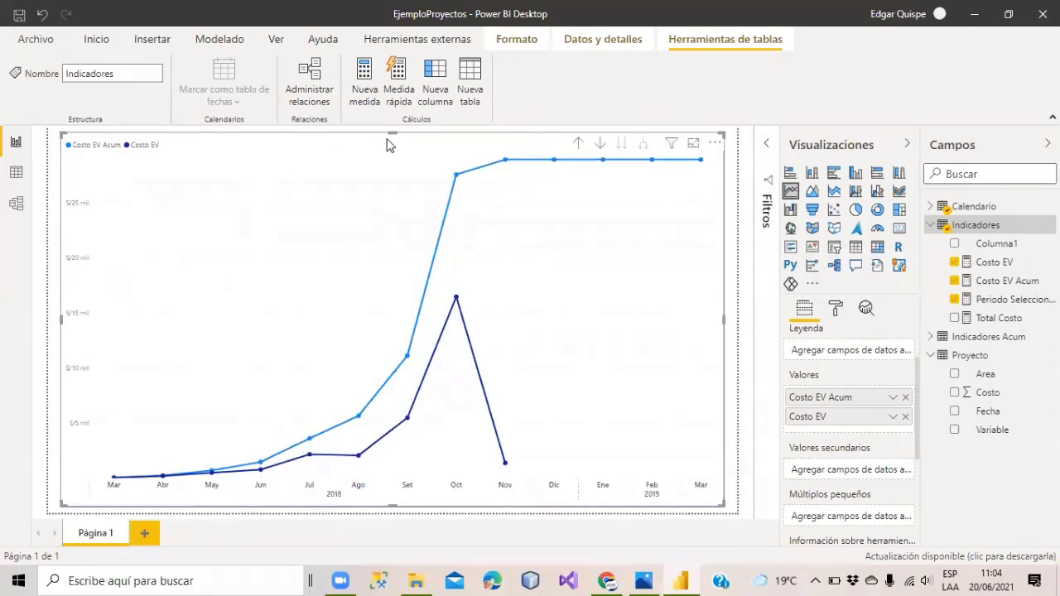
{"action": "left_click_drag", "start_coordinate": [390, 135], "coordinate": [370, 285]}
Add the measure Periodo de Corte = LASTNONBLANK(Calendario[Periodo]; [Costo EV]) to Indicadores.
{"action": "left_click", "coordinate": [172, 177]}
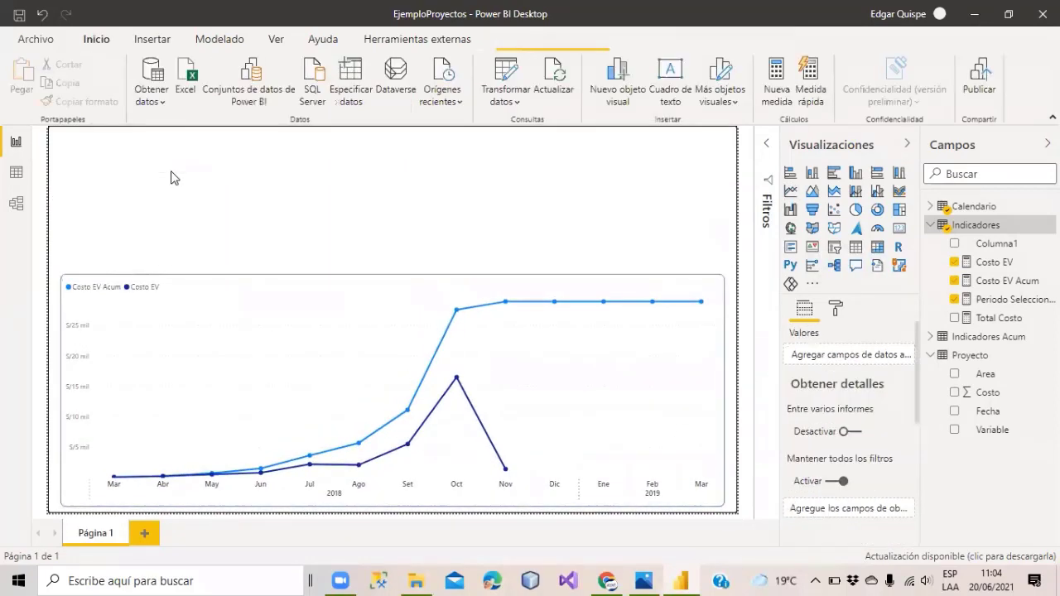
{"action": "left_click", "coordinate": [989, 281]}
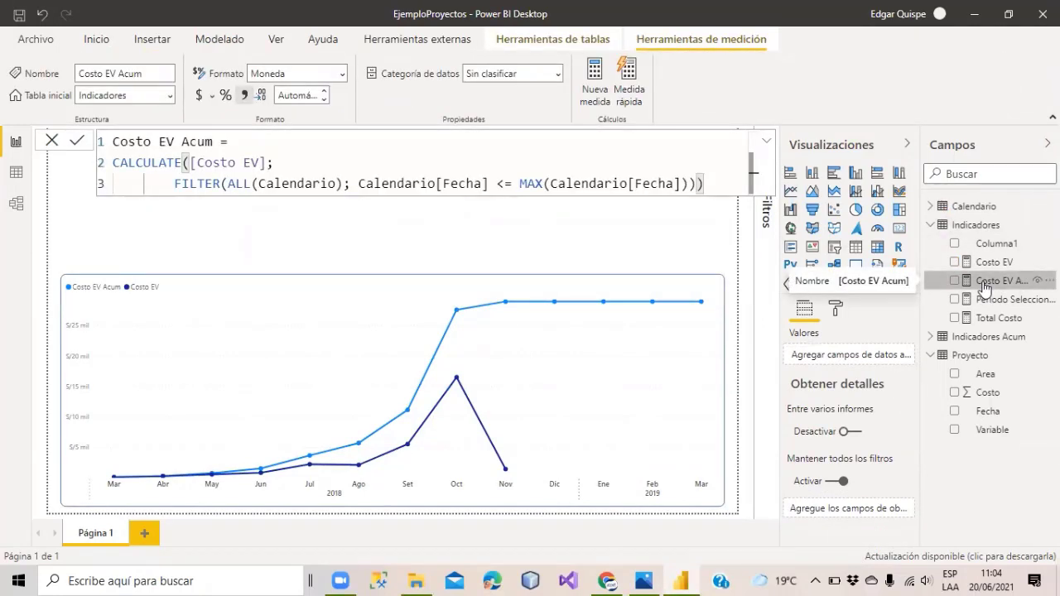
{"action": "left_click", "coordinate": [595, 73]}
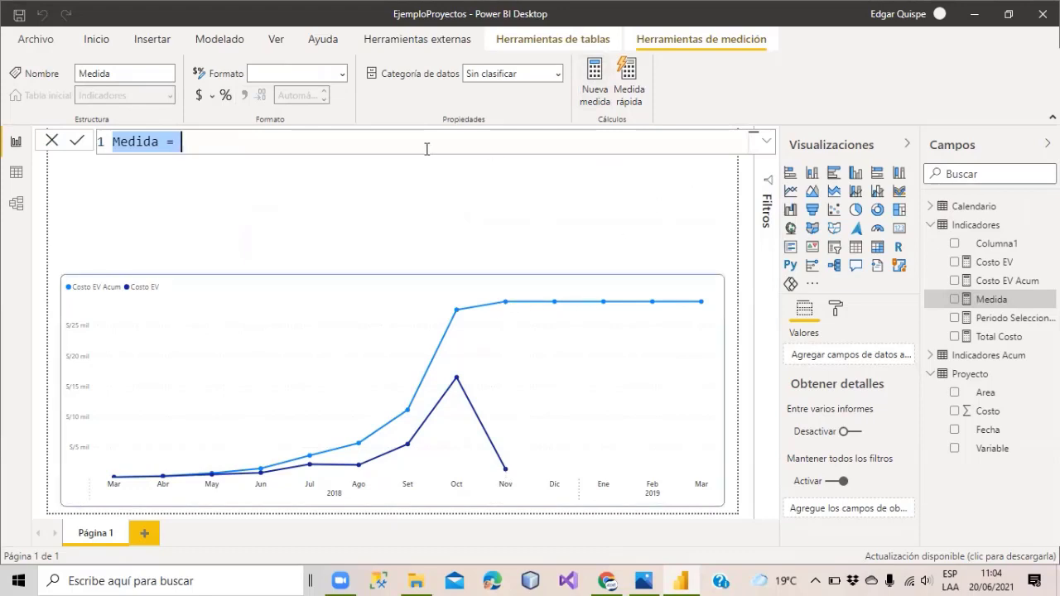
{"action": "type", "text": "Periodo d"}
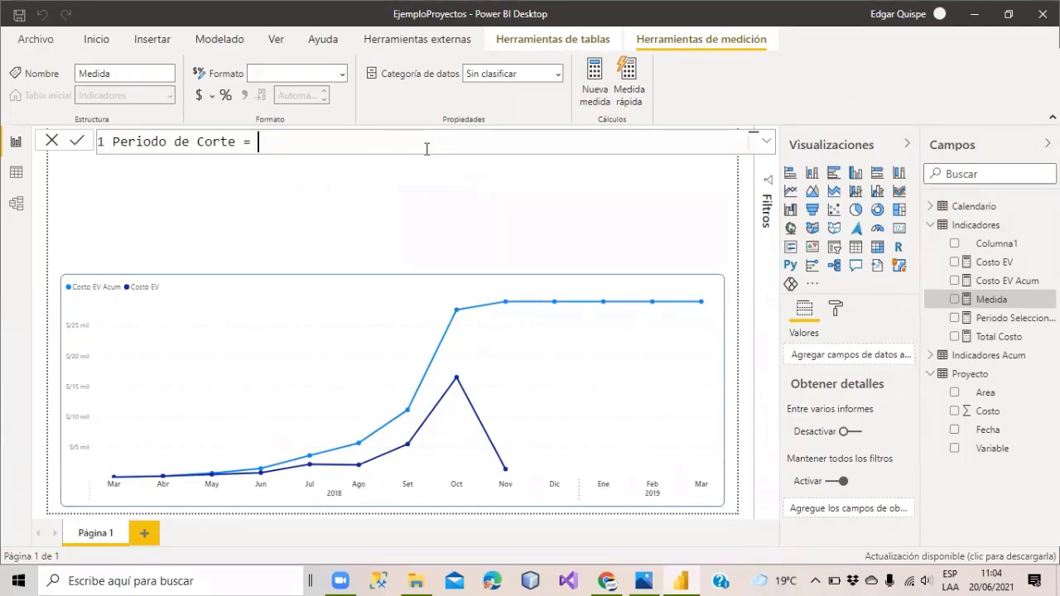
{"action": "type", "text": "e Corte = lastnon"}
{"action": "key", "text": "Tab"}
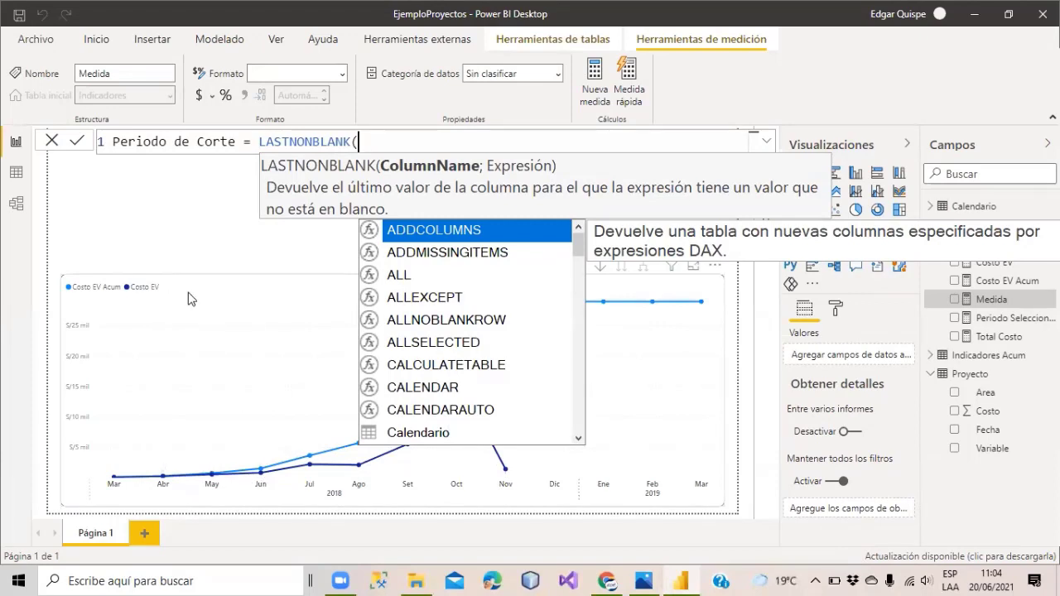
{"action": "type", "text": "periodo"}
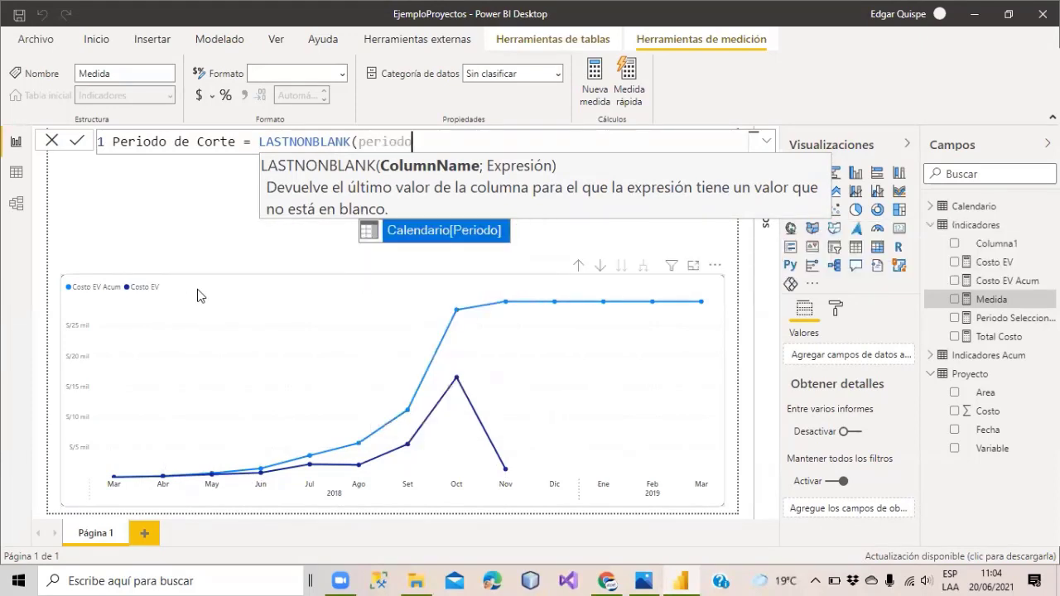
{"action": "key", "text": "Tab"}
{"action": "type", "text": "; "}
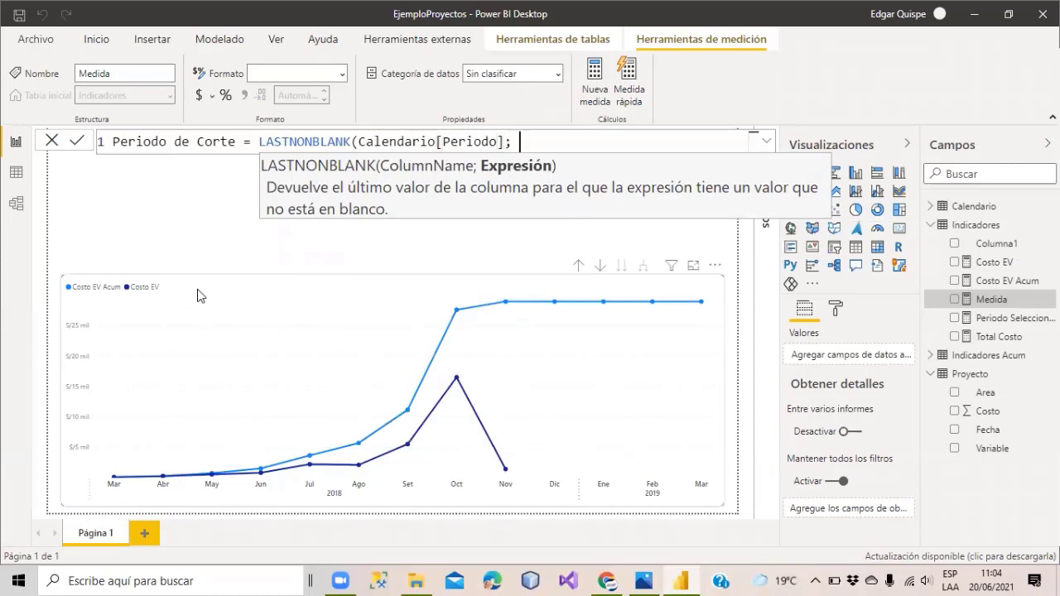
{"action": "type", "text": "costo"}
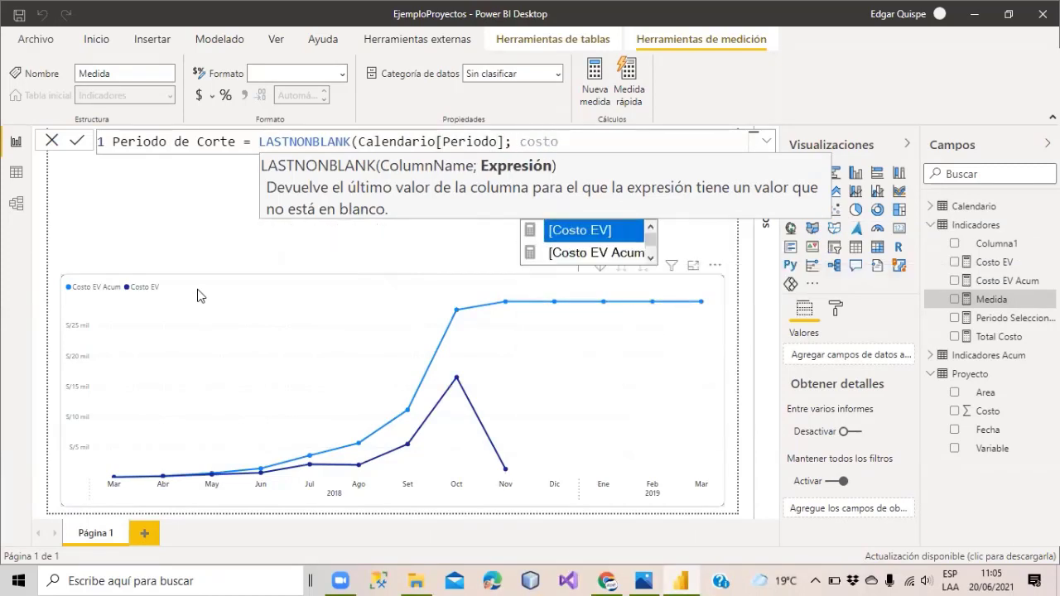
{"action": "key", "text": "Tab"}
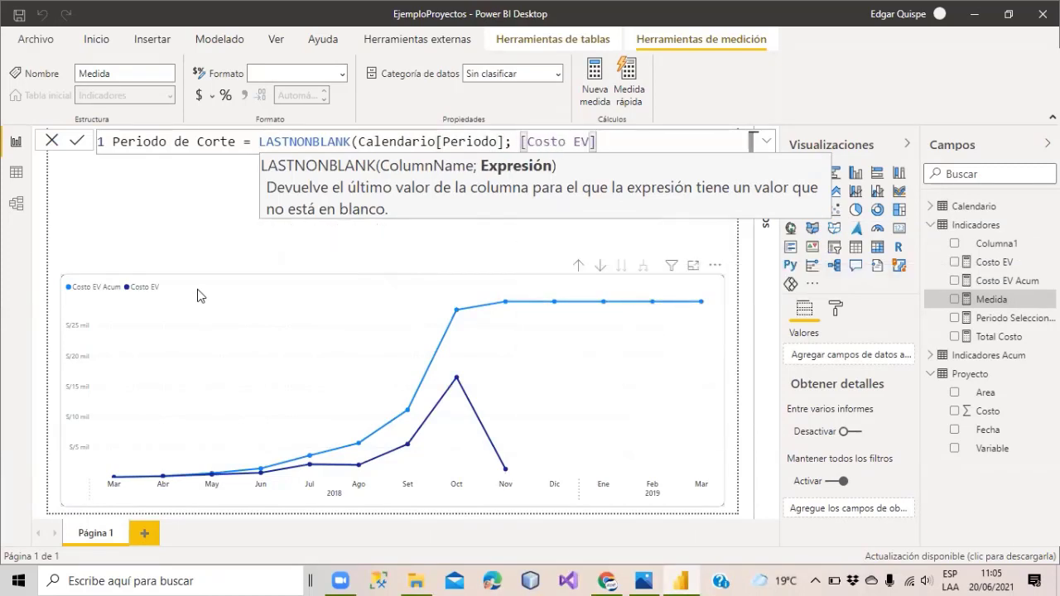
{"action": "type", "text": ")"}
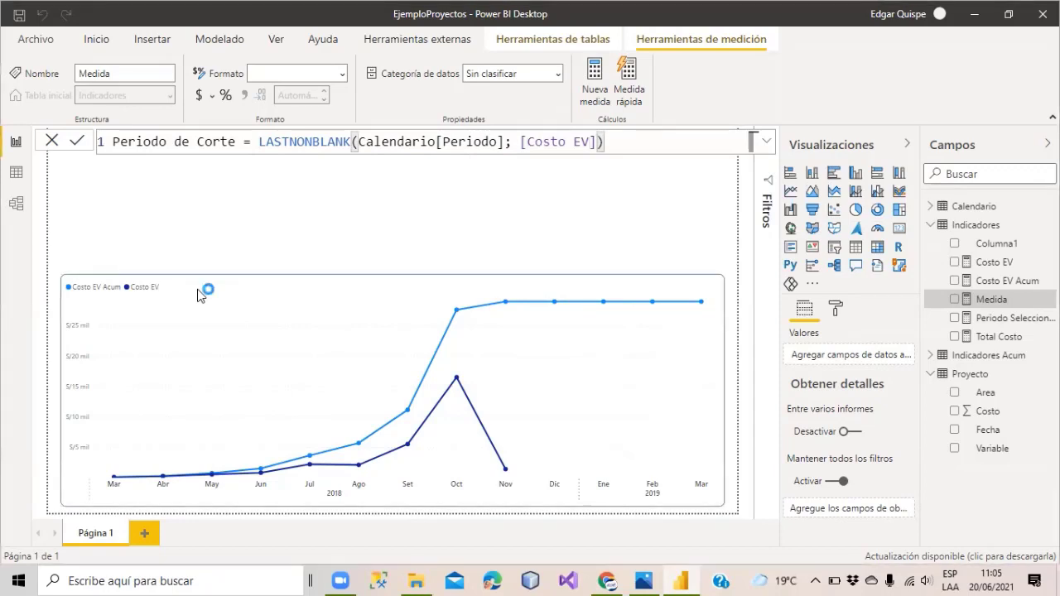
{"action": "key", "text": "Return"}
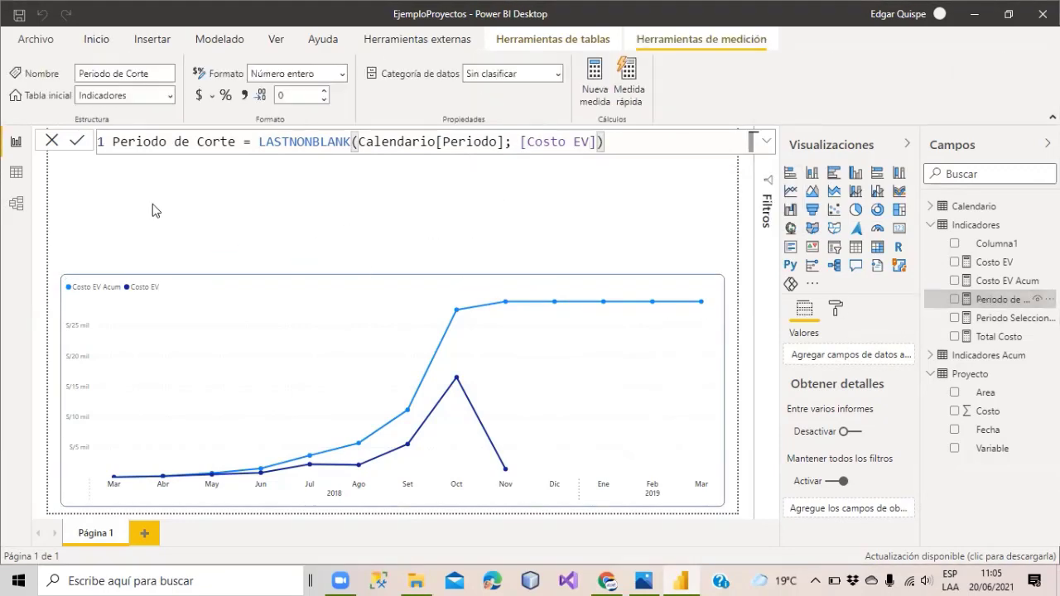
Place Periodo de Corte as a small Tarjeta visual above the line chart.
{"action": "left_click_drag", "start_coordinate": [949, 301], "coordinate": [386, 207]}
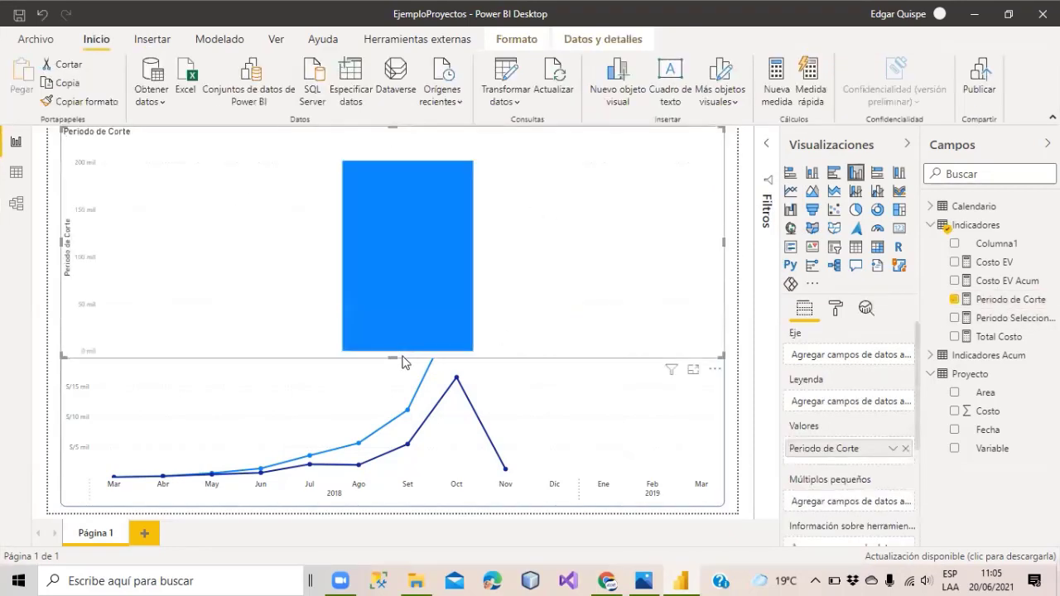
{"action": "left_click_drag", "start_coordinate": [402, 359], "coordinate": [358, 227]}
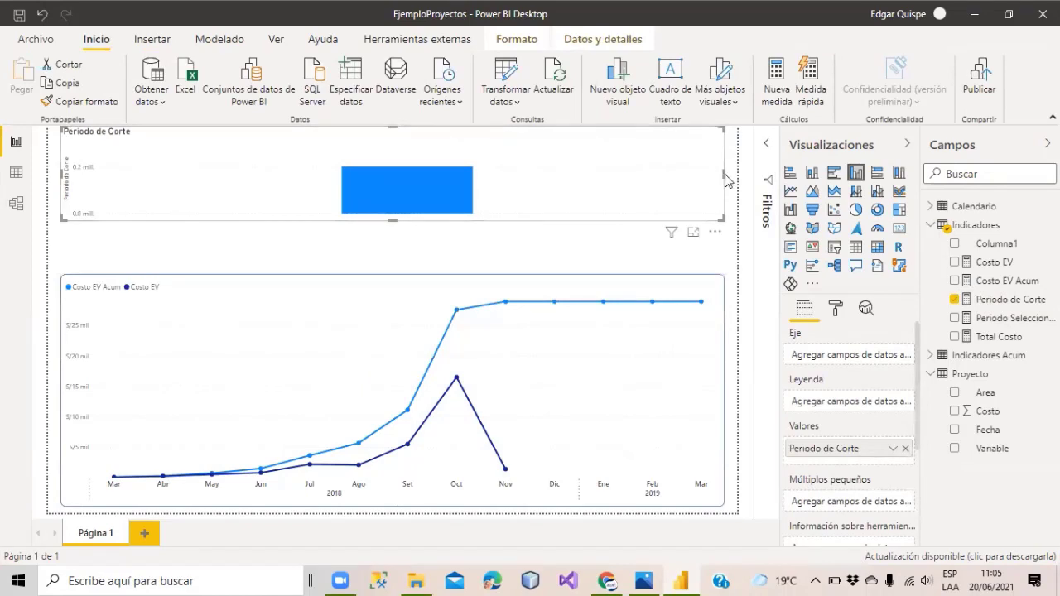
{"action": "left_click_drag", "start_coordinate": [724, 179], "coordinate": [353, 178]}
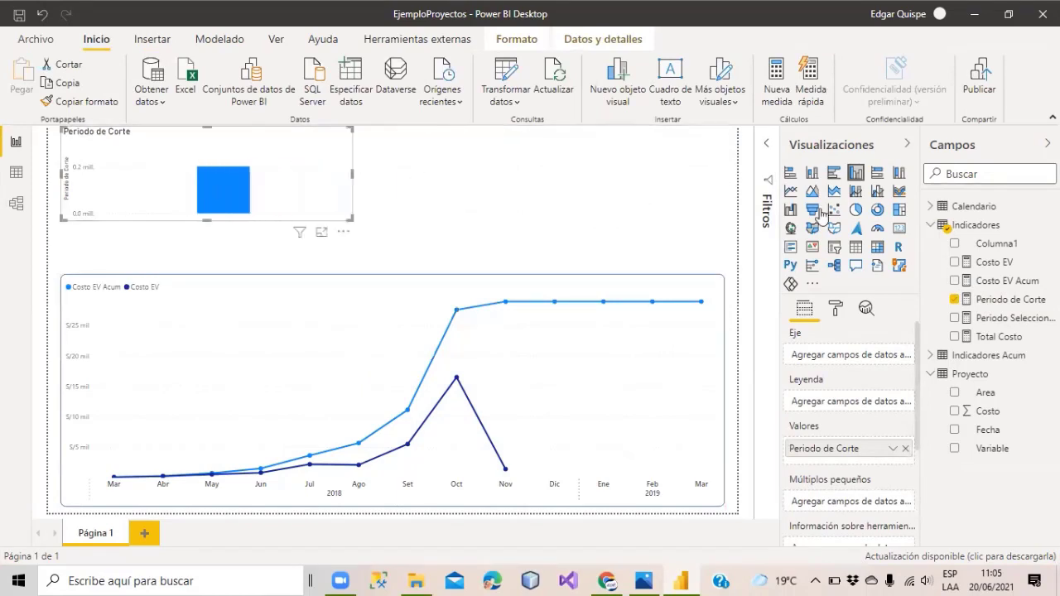
{"action": "left_click", "coordinate": [898, 228]}
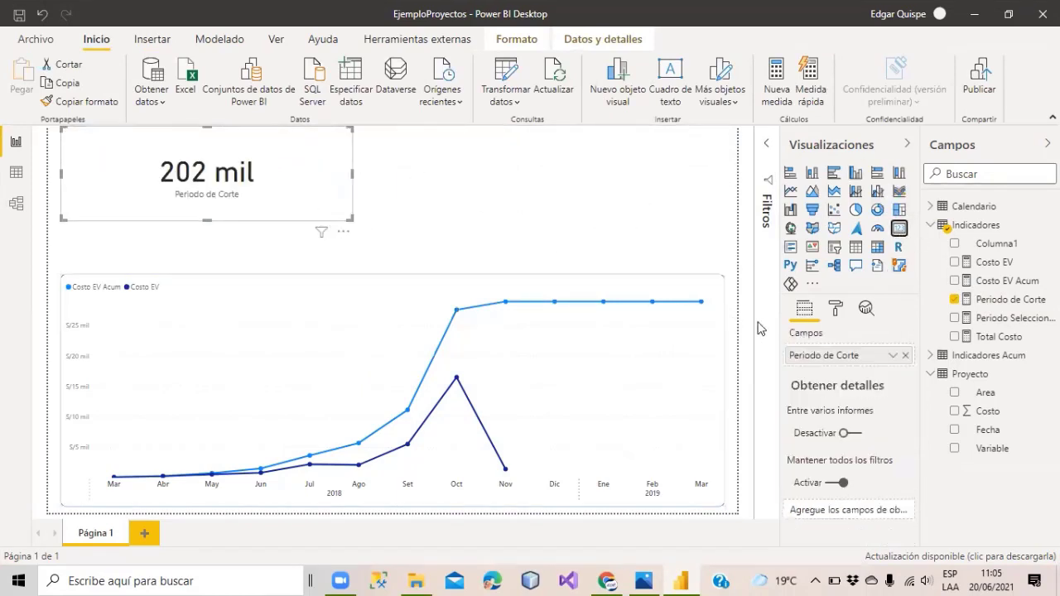
Set the card's data label display units to Ninguno so it shows 201811, and reposition it.
{"action": "left_click", "coordinate": [834, 308]}
{"action": "scroll", "coordinate": [817, 421], "scroll_direction": "up", "scroll_amount": 1}
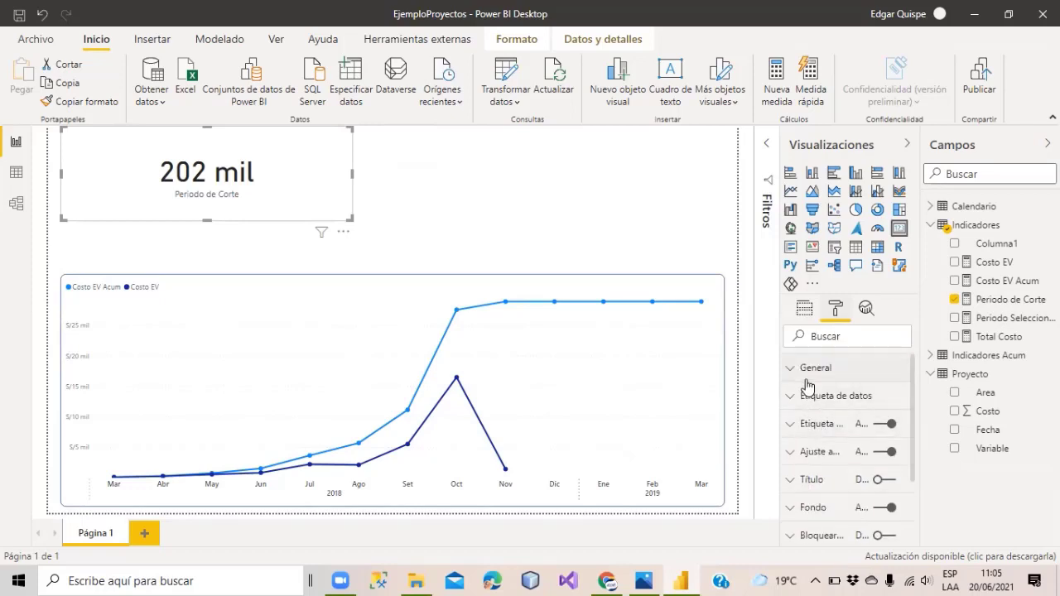
{"action": "left_click", "coordinate": [803, 379]}
{"action": "left_click", "coordinate": [791, 372]}
{"action": "left_click", "coordinate": [801, 398]}
{"action": "left_click", "coordinate": [880, 492]}
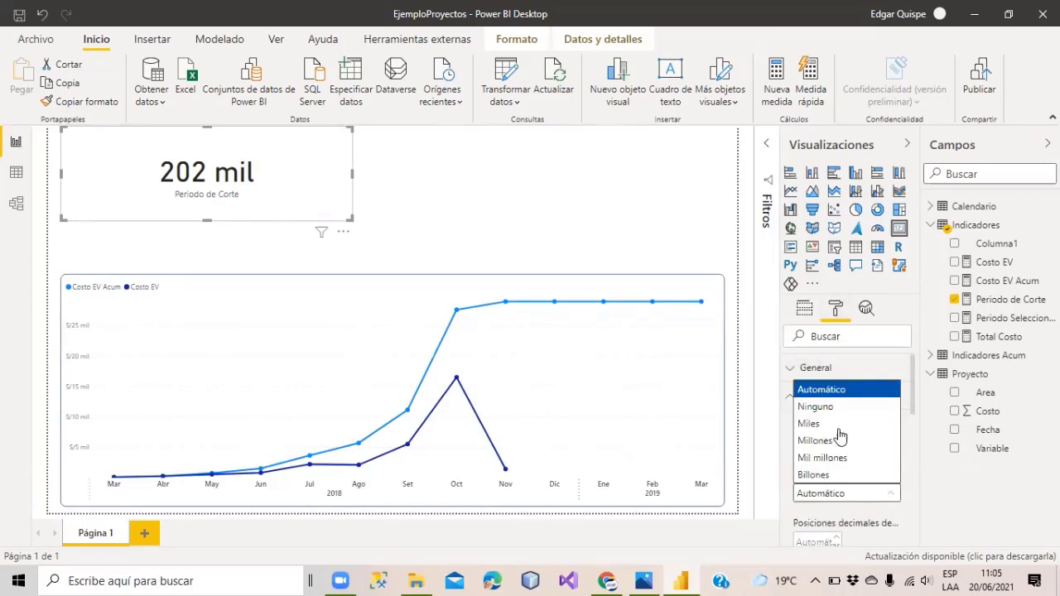
{"action": "left_click", "coordinate": [866, 406]}
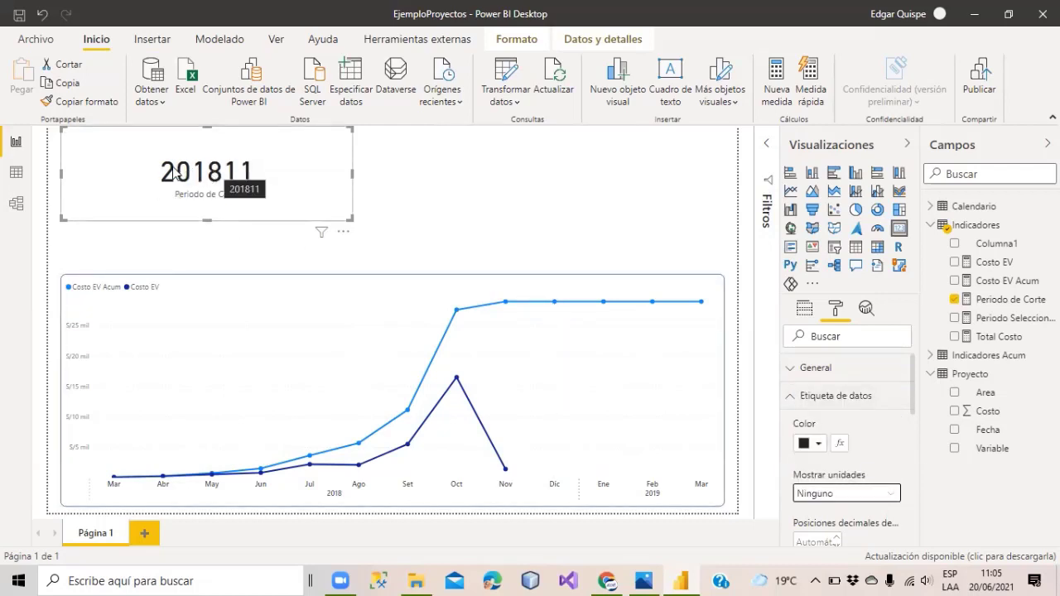
{"action": "left_click_drag", "start_coordinate": [259, 179], "coordinate": [201, 207]}
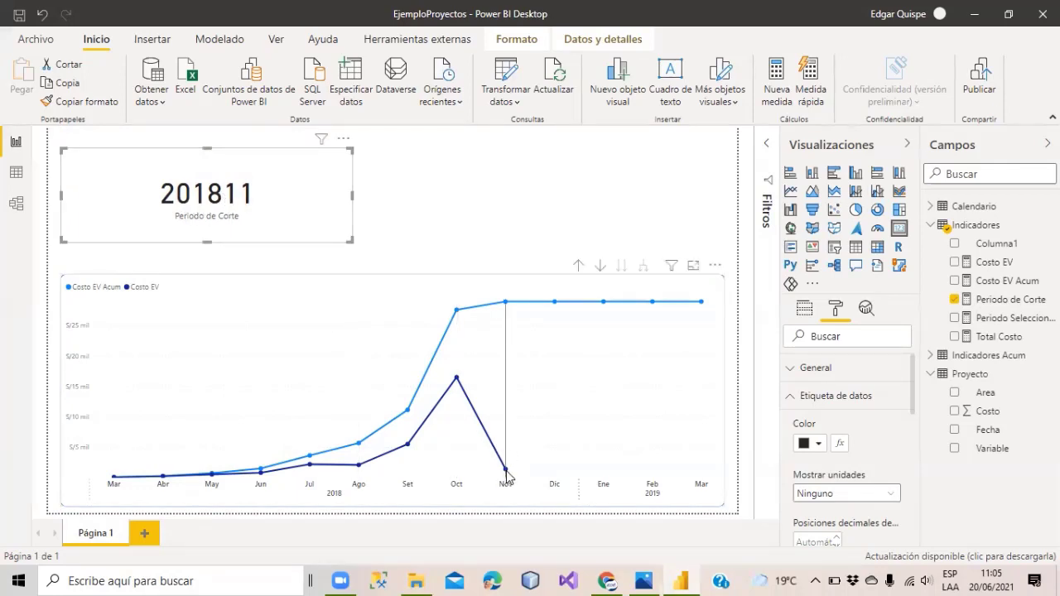
Add Periodo de Corte to the line chart's Información sobre herramientas well and view the chart enlarged.
{"action": "mouse_move", "coordinate": [507, 475]}
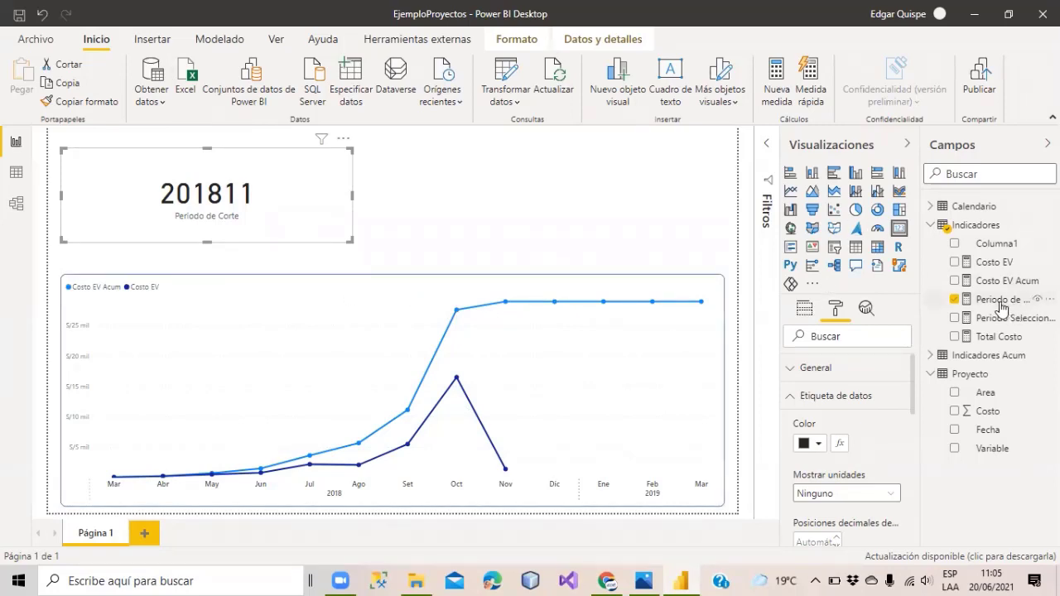
{"action": "left_click", "coordinate": [281, 349]}
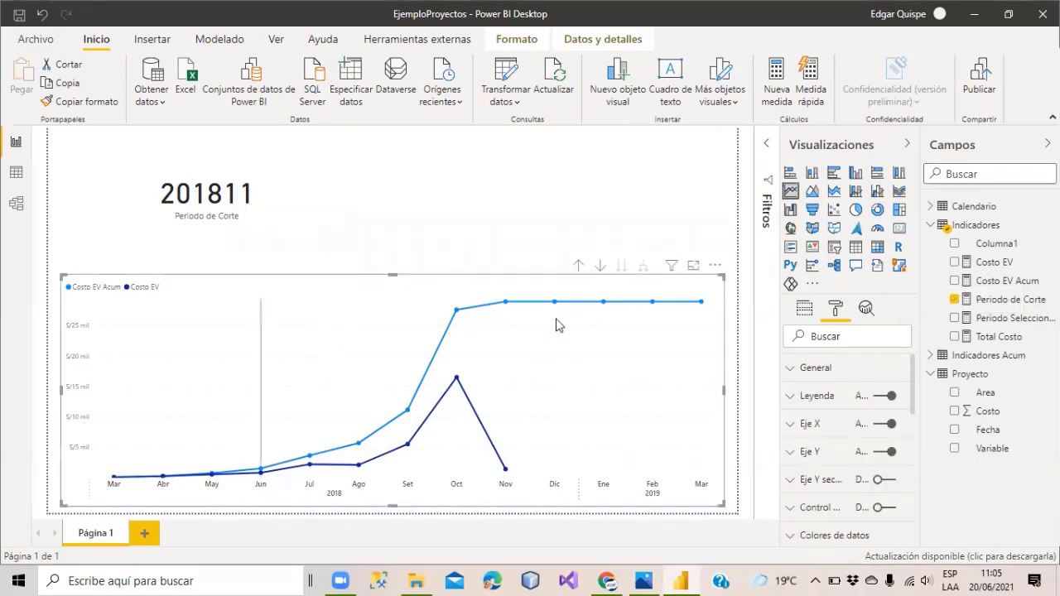
{"action": "left_click", "coordinate": [805, 308]}
{"action": "scroll", "coordinate": [878, 414], "scroll_direction": "down", "scroll_amount": 4}
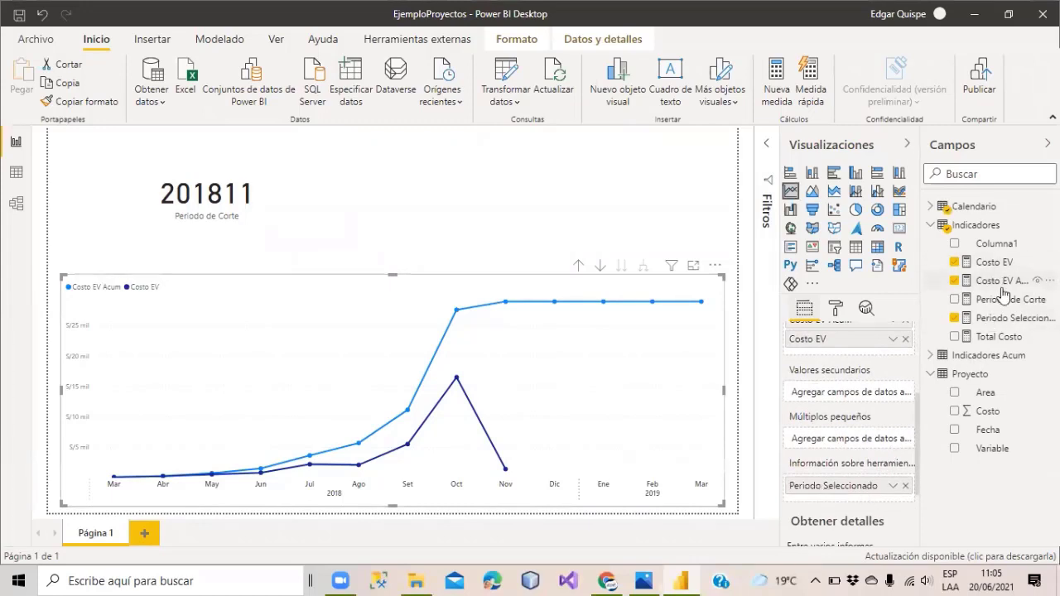
{"action": "left_click_drag", "start_coordinate": [984, 262], "coordinate": [1025, 484]}
{"action": "left_click_drag", "start_coordinate": [994, 304], "coordinate": [837, 498]}
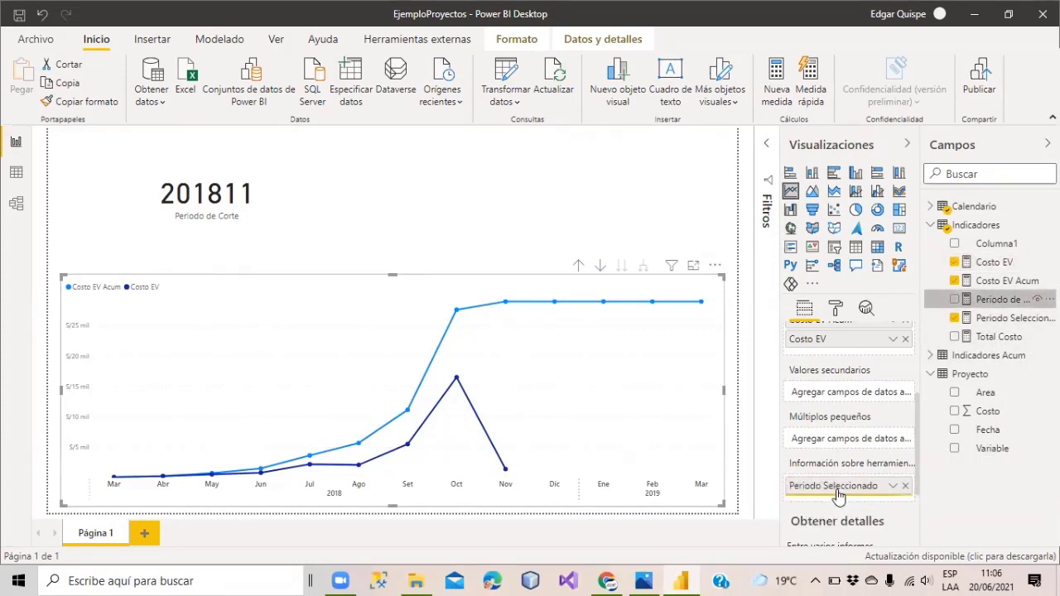
{"action": "left_click", "coordinate": [693, 265]}
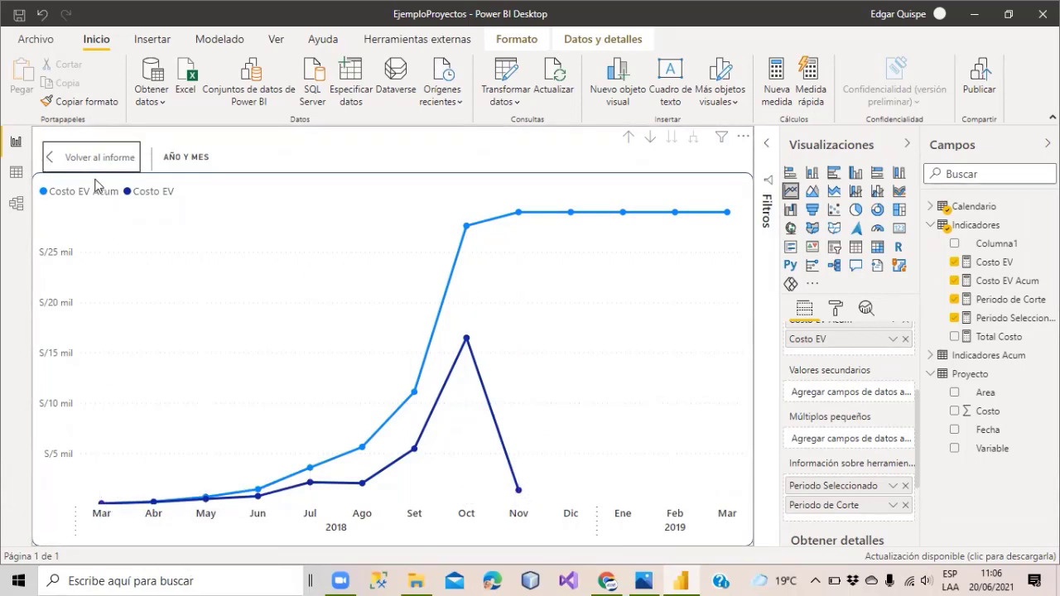
Back on the report page, cross-filter the card by March and April, then clear the April filter.
{"action": "left_click", "coordinate": [58, 155]}
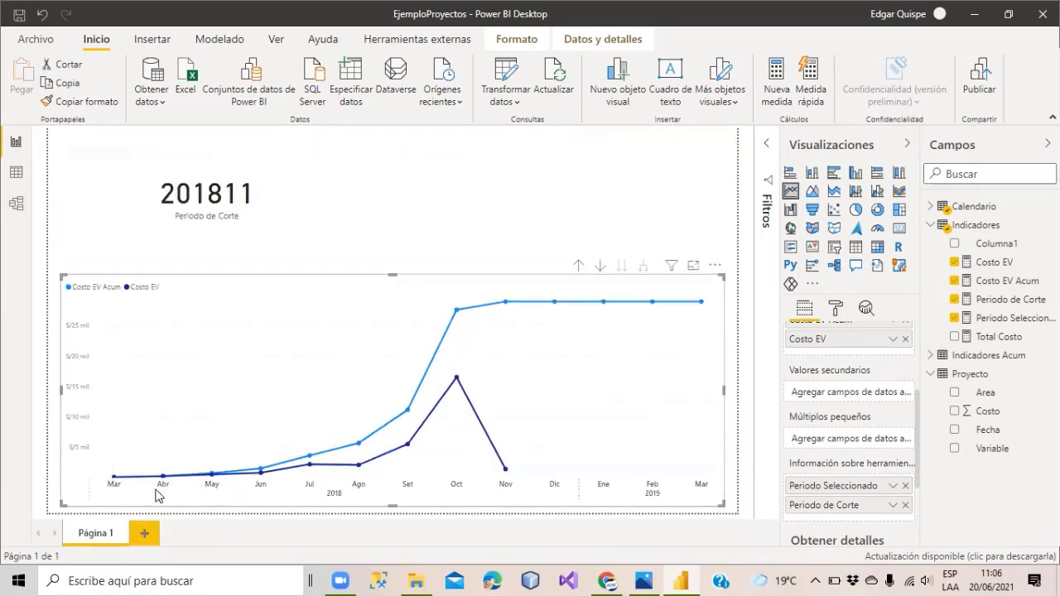
{"action": "left_click", "coordinate": [114, 485]}
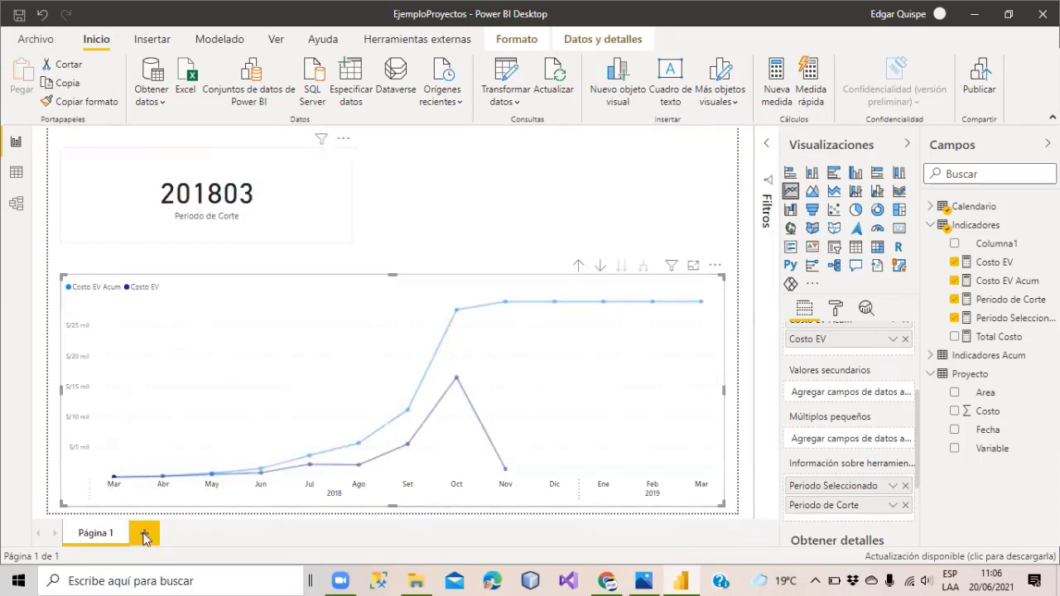
{"action": "left_click", "coordinate": [163, 489]}
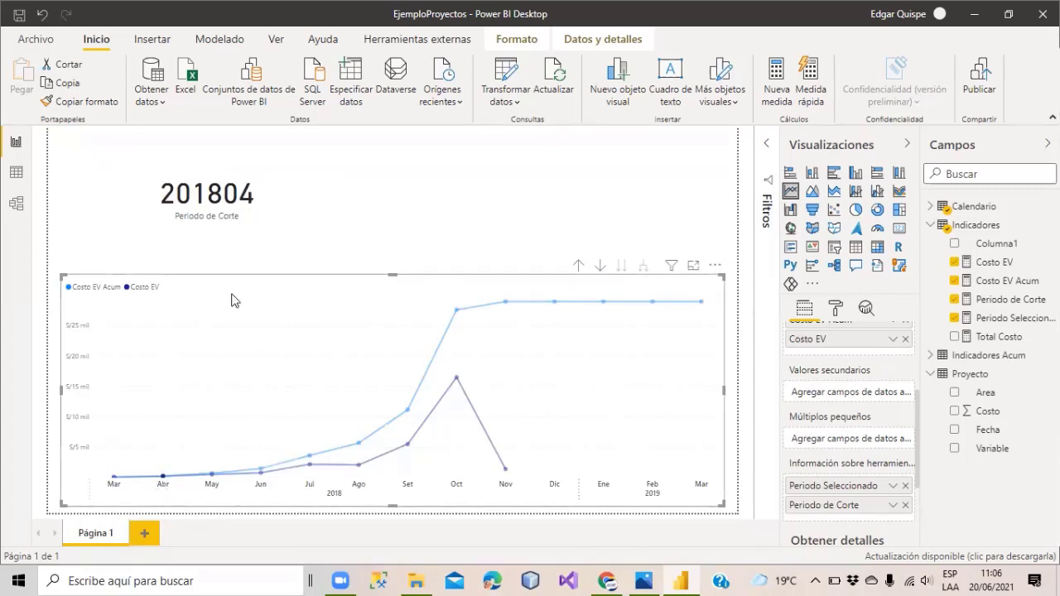
{"action": "left_click", "coordinate": [173, 394]}
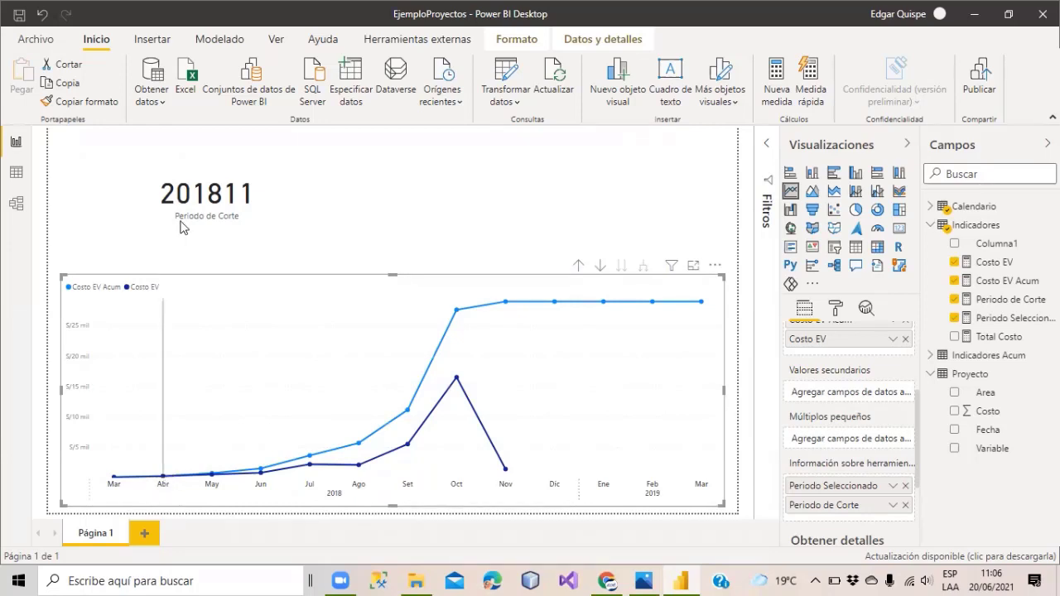
Nudge the Periodo de Corte card and open its measure formula.
{"action": "left_click_drag", "start_coordinate": [192, 201], "coordinate": [191, 191]}
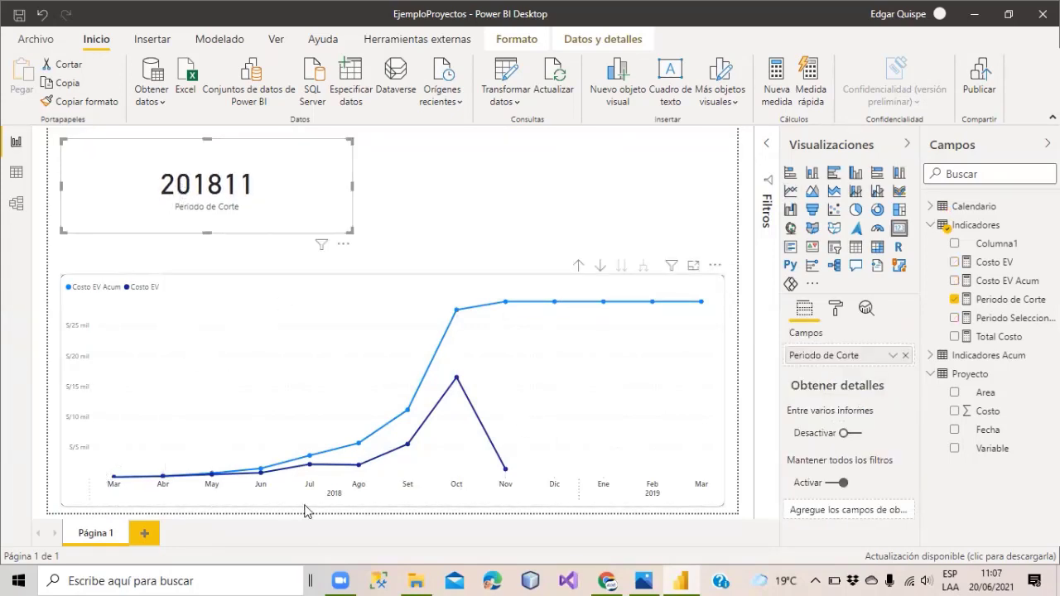
{"action": "mouse_move", "coordinate": [189, 475]}
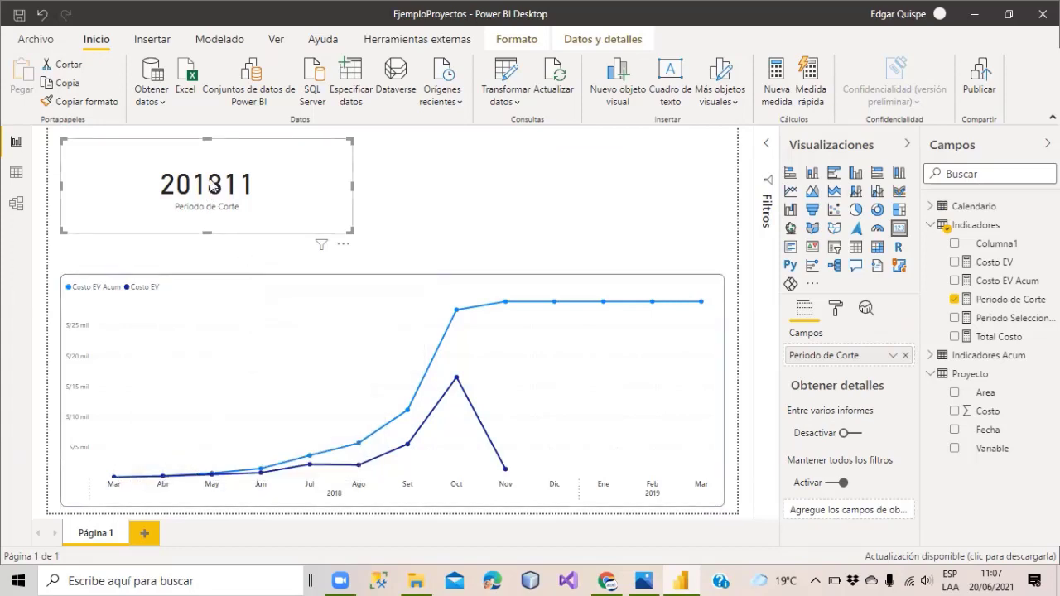
{"action": "mouse_move", "coordinate": [213, 187]}
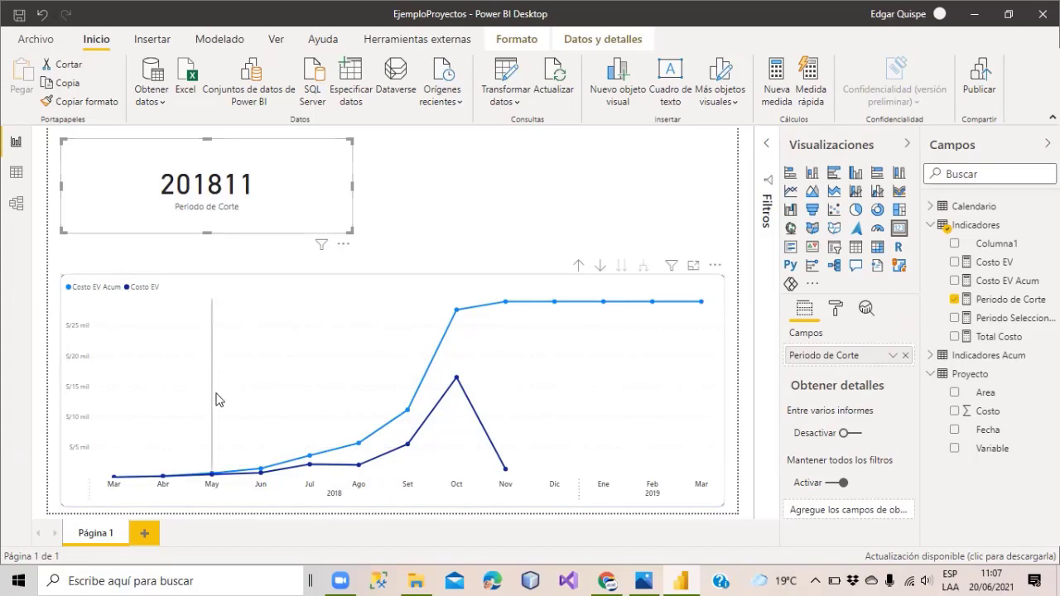
{"action": "left_click_drag", "start_coordinate": [191, 177], "coordinate": [206, 181]}
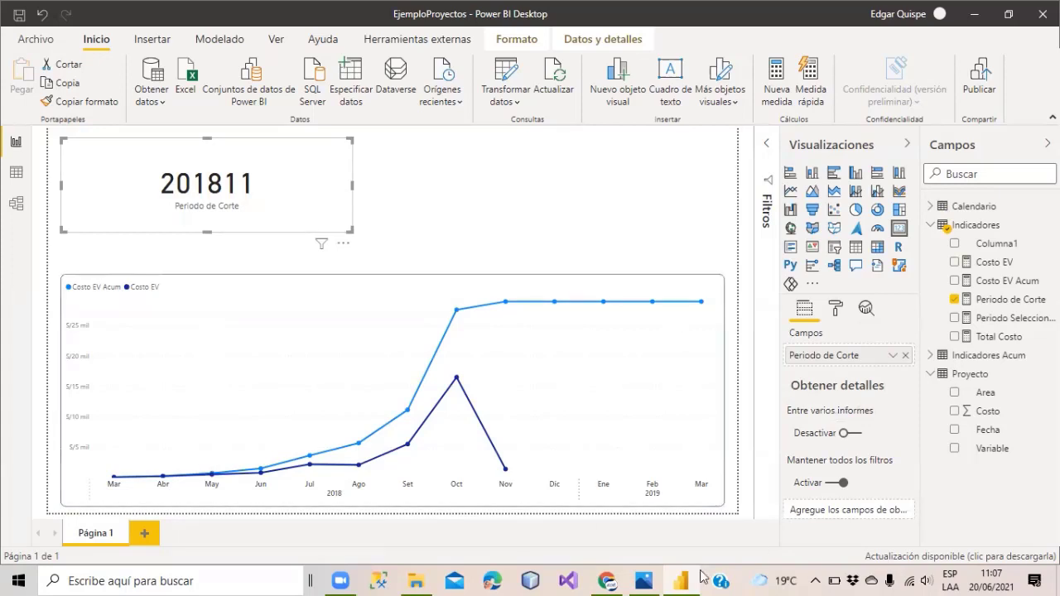
{"action": "left_click", "coordinate": [998, 300]}
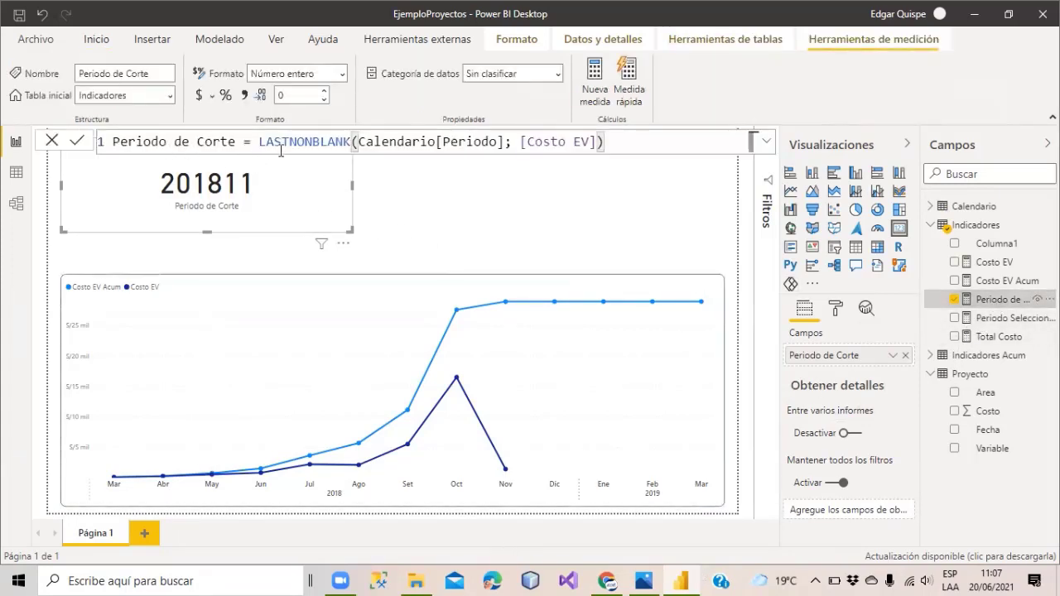
Wrap the LASTNONBLANK expression in CALCULATE(...; ALL(Calendario)).
{"action": "left_click", "coordinate": [260, 140]}
{"action": "type", "text": "CALCULATE("}
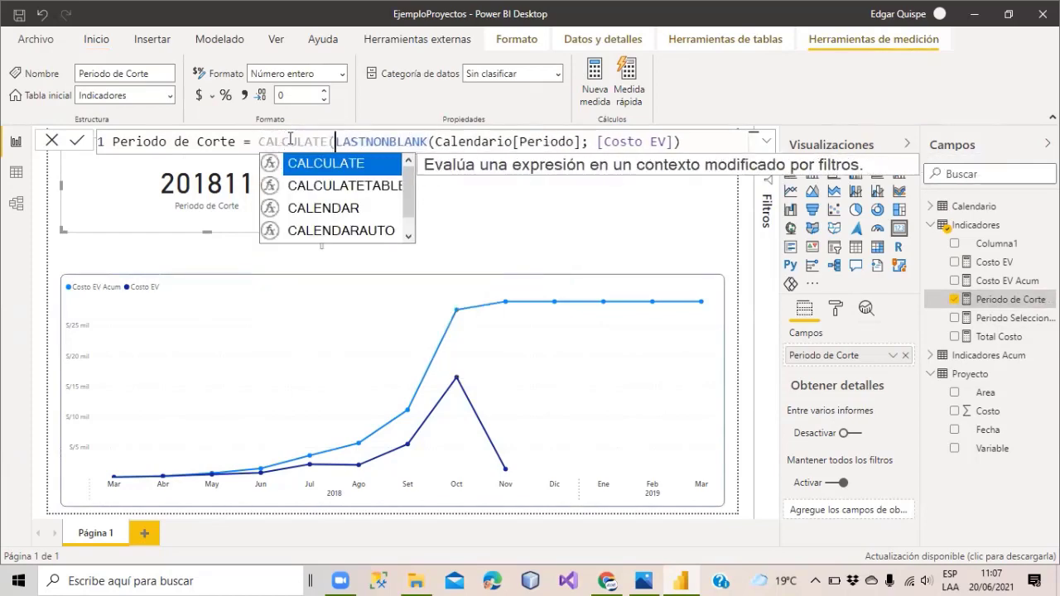
{"action": "left_click", "coordinate": [699, 146]}
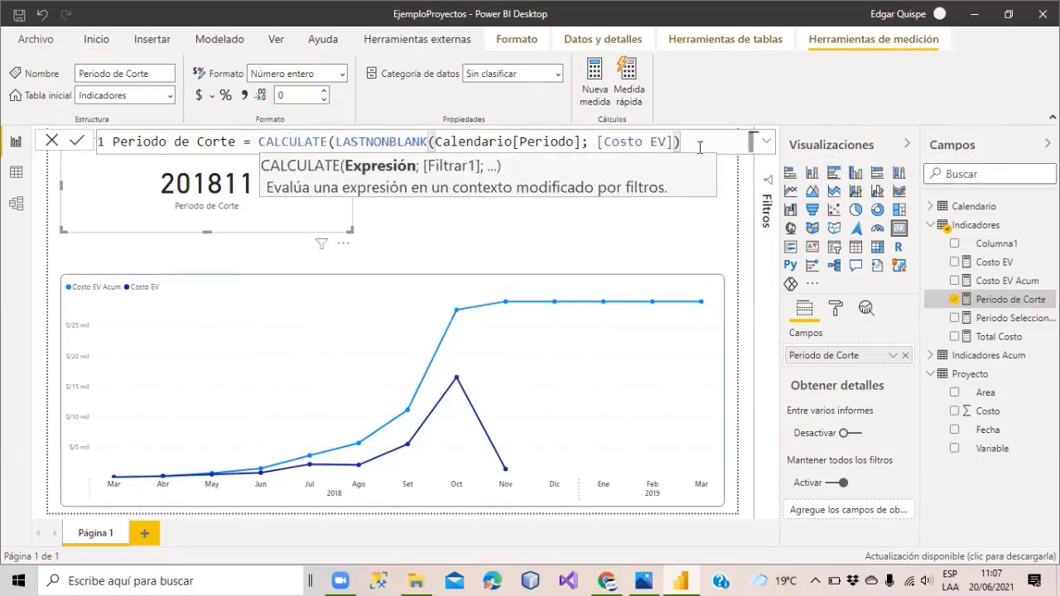
{"action": "type", "text": "); ALL("}
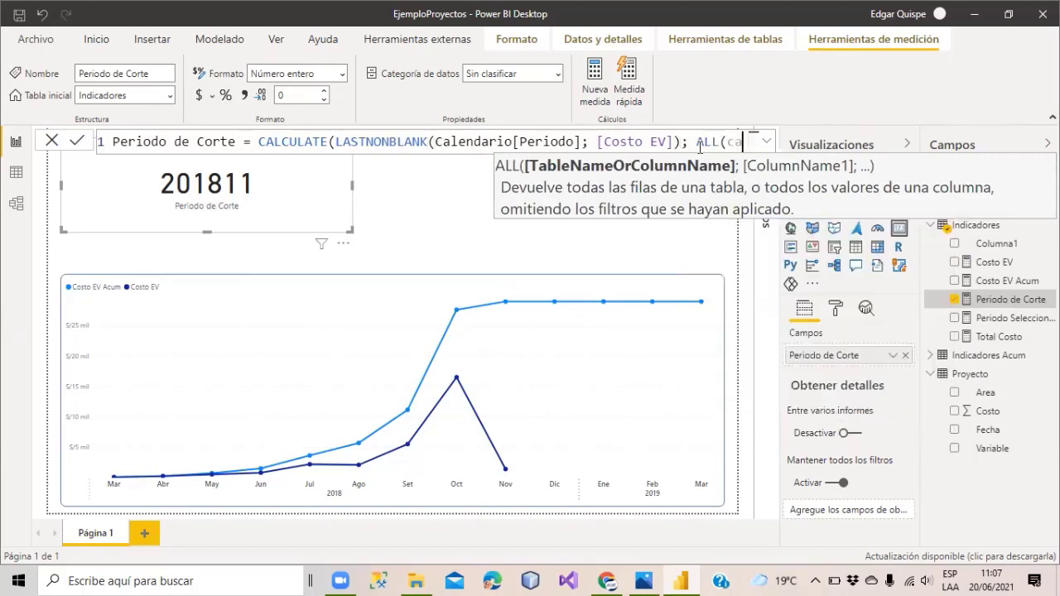
{"action": "type", "text": "Calendario)"}
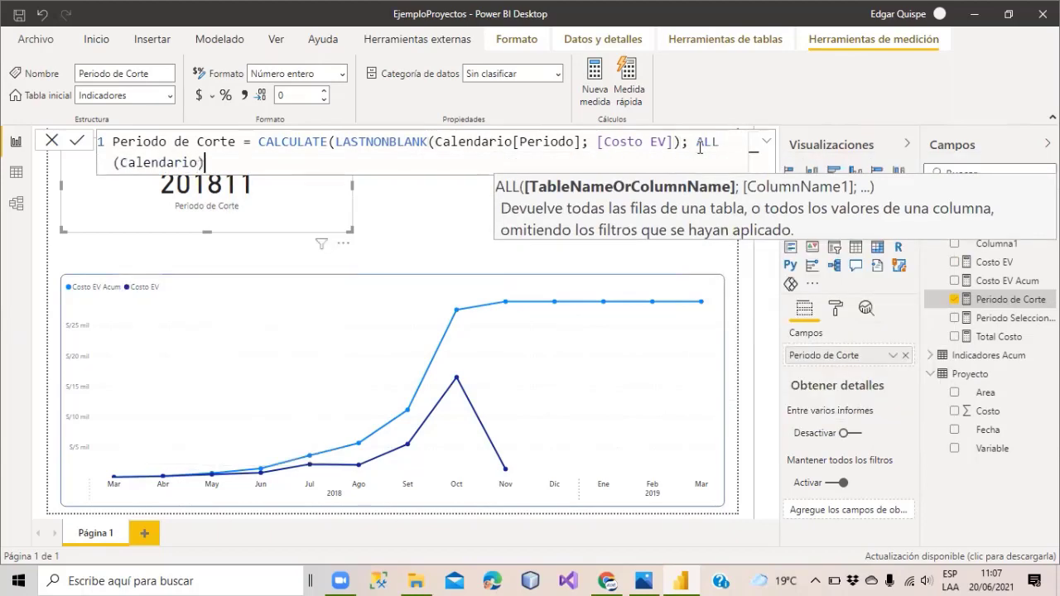
Move CALCULATE to line 2, add a closing parenthesis, commit, and enlarge the line chart.
{"action": "left_click", "coordinate": [260, 140]}
{"action": "key", "text": "shift+Return"}
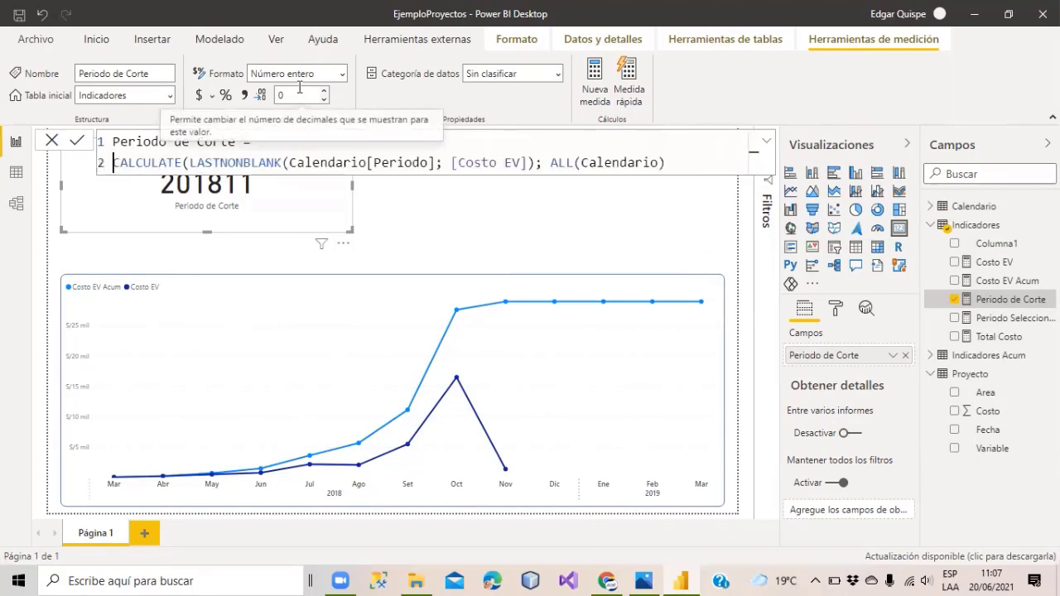
{"action": "left_click_drag", "start_coordinate": [184, 160], "coordinate": [666, 162]}
{"action": "left_click", "coordinate": [692, 162]}
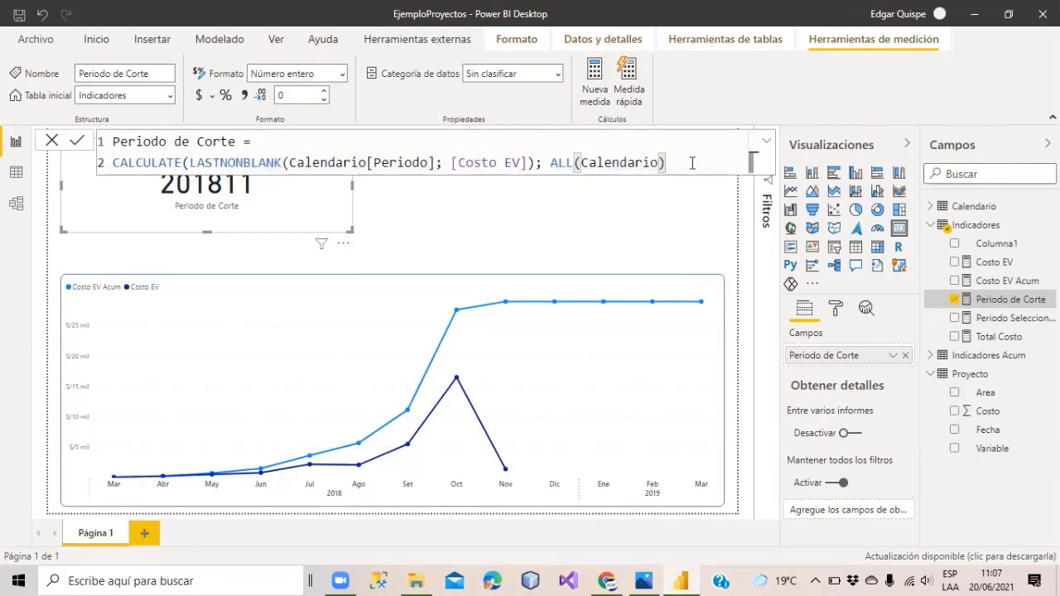
{"action": "type", "text": ")"}
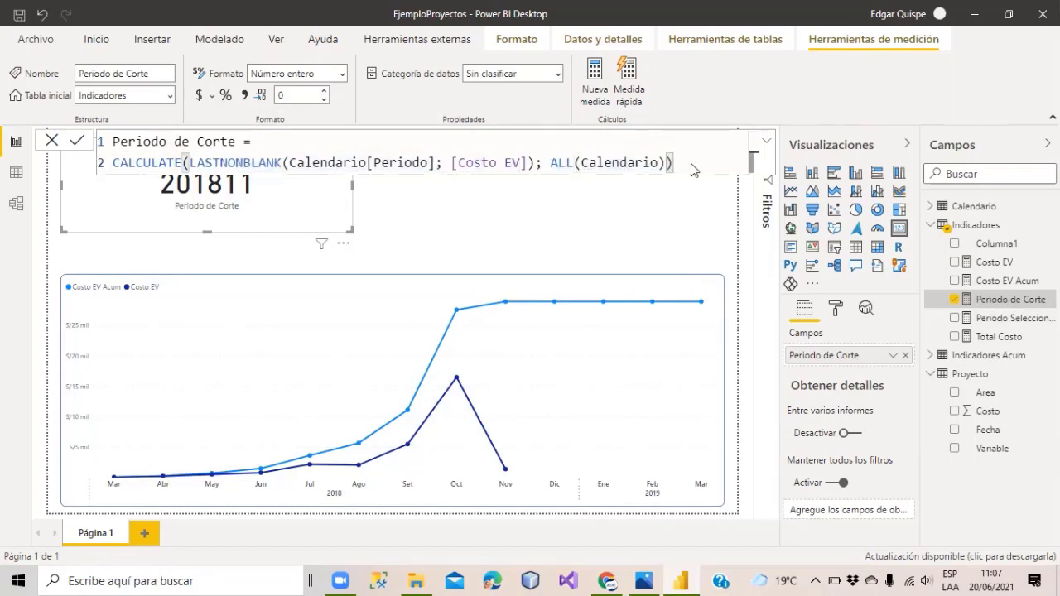
{"action": "key", "text": "Return"}
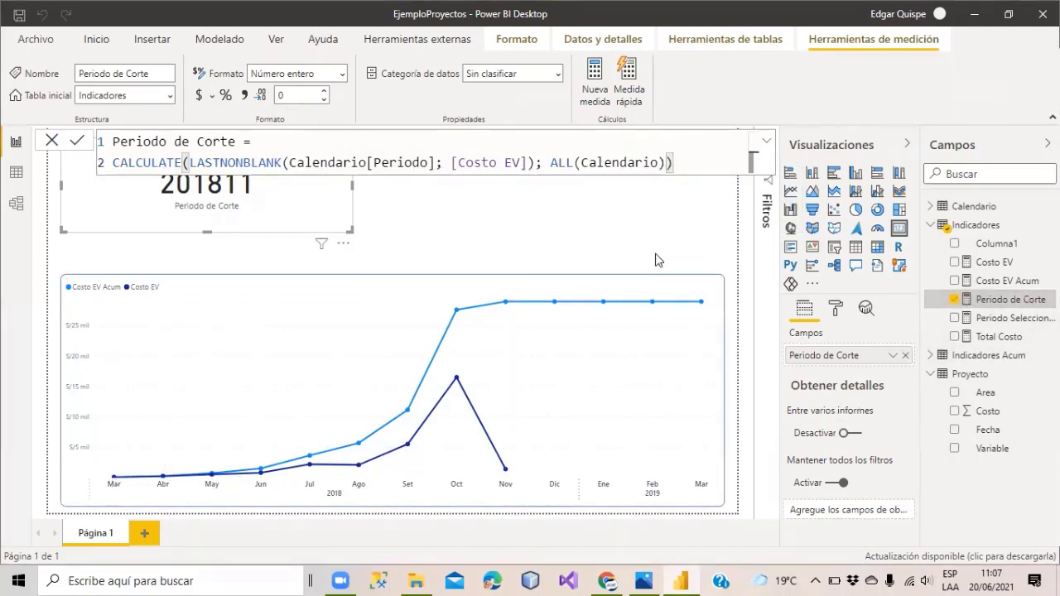
{"action": "left_click", "coordinate": [694, 267]}
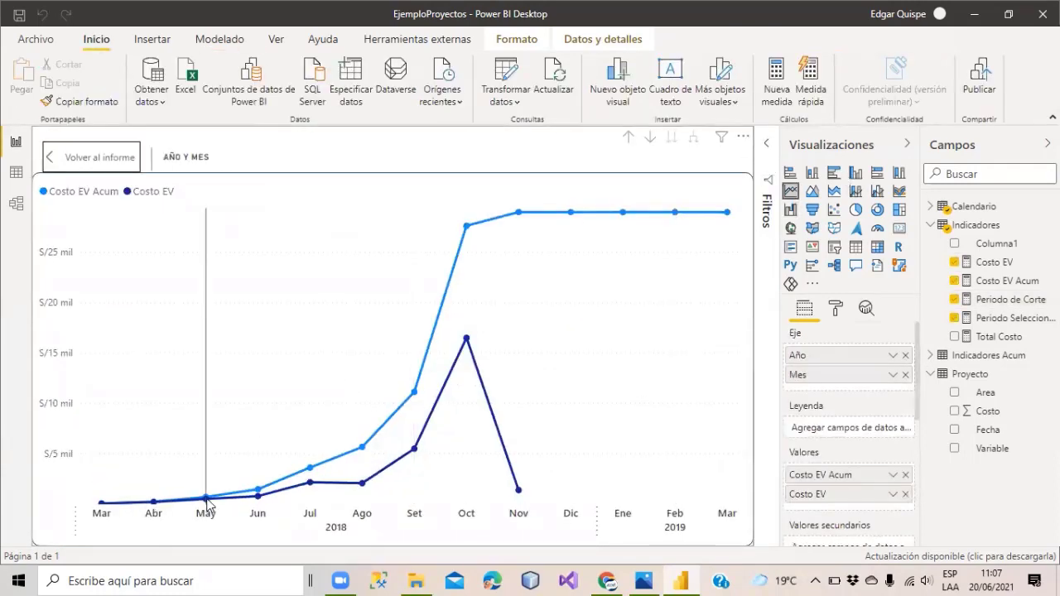
Check that the tooltips show Periodo de Corte 201811, then open the Costo EV Acum formula.
{"action": "mouse_move", "coordinate": [208, 499]}
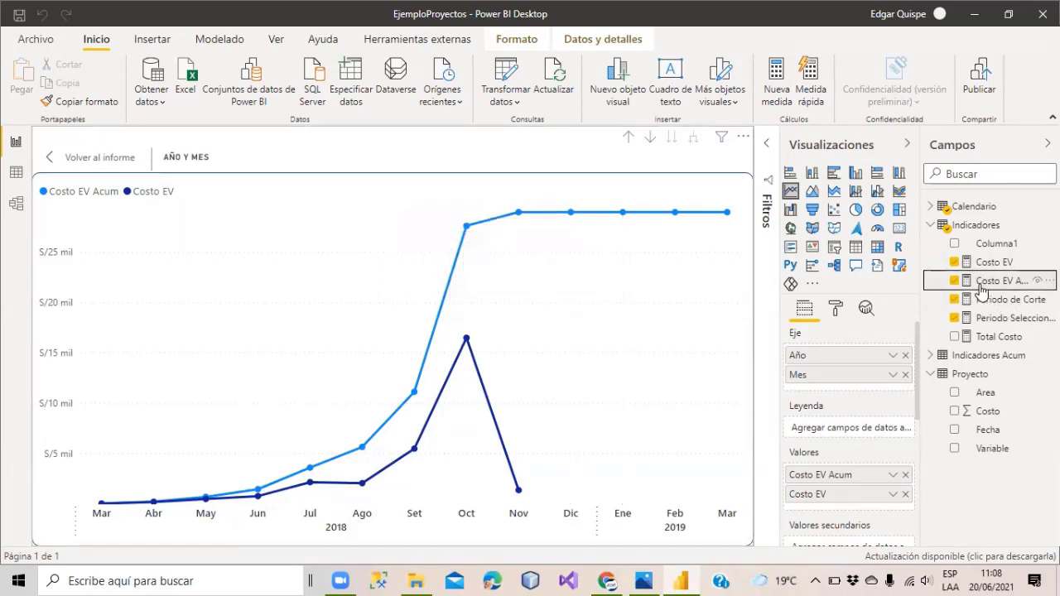
{"action": "left_click", "coordinate": [983, 282]}
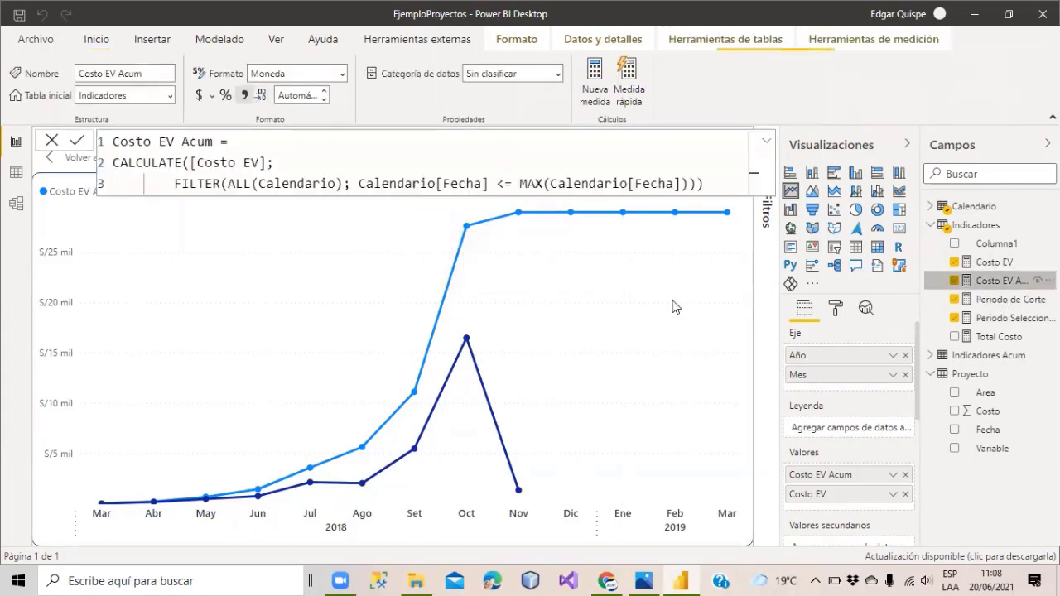
Store the CALCULATE expression in a variable named resultado.
{"action": "left_click", "coordinate": [114, 164]}
{"action": "left_click_drag", "start_coordinate": [718, 185], "coordinate": [84, 164]}
{"action": "key", "text": "Left"}
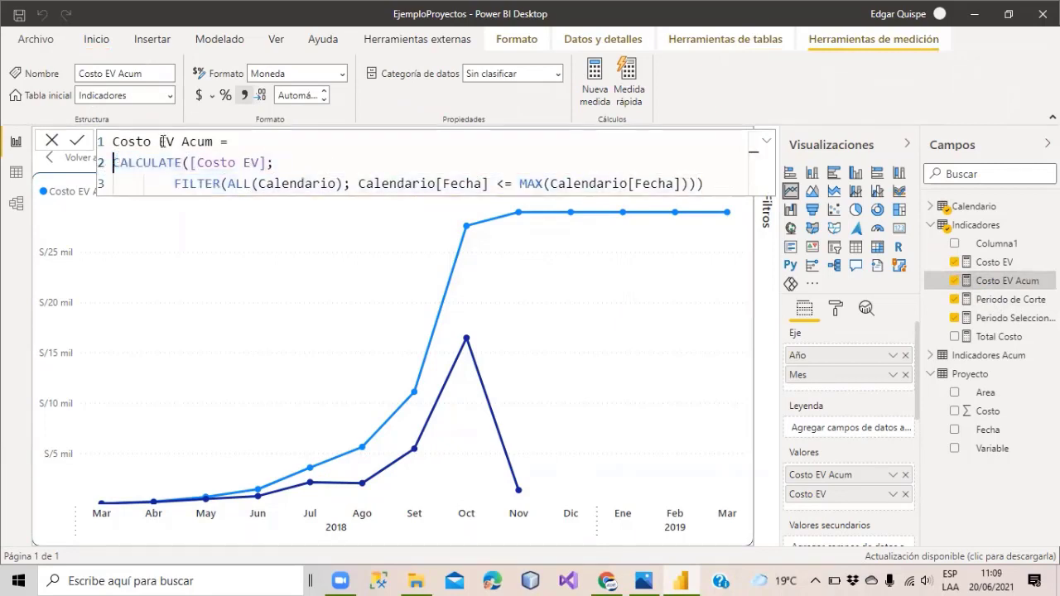
{"action": "type", "text": "var resultado ="}
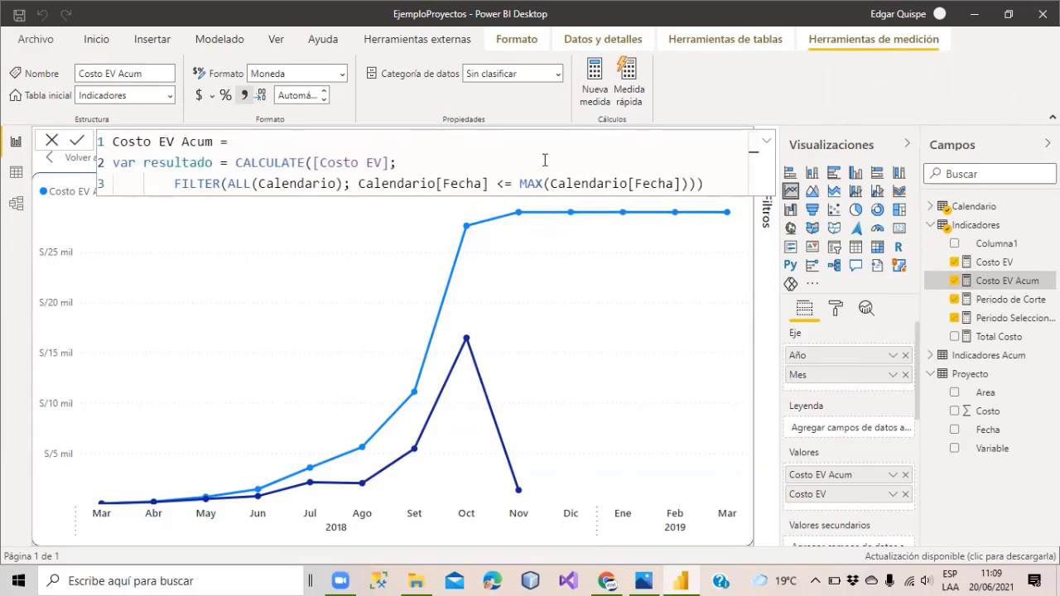
{"action": "left_click", "coordinate": [731, 183]}
Add RETURN IF([Periodo de Corte] >= [Periodo Seleccionado]; resultado) and commit the Costo EV Acum formula.
{"action": "key", "text": "Return"}
{"action": "key", "text": "Return"}
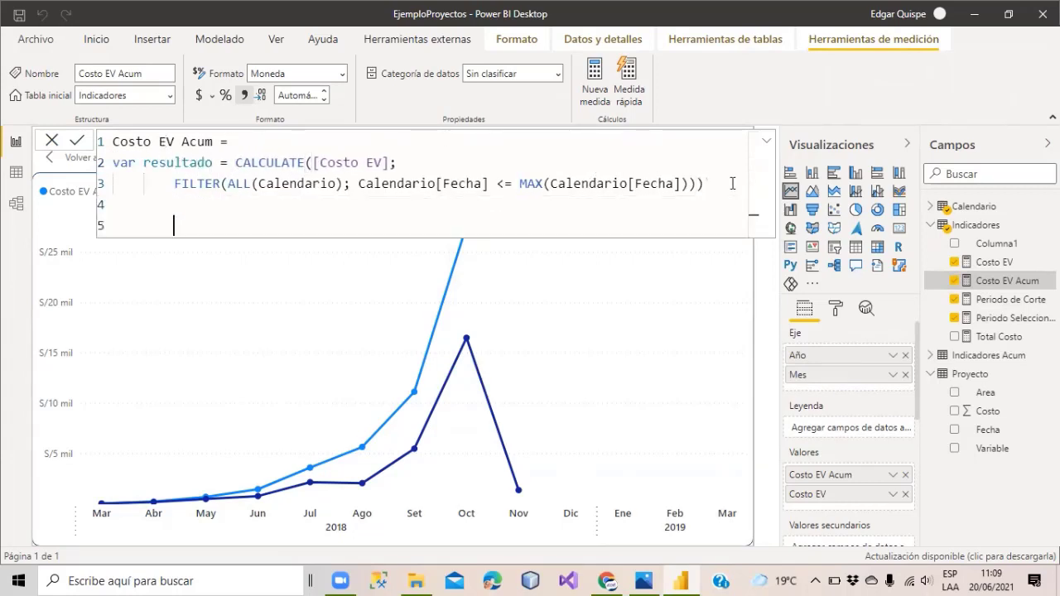
{"action": "key", "text": "BackSpace"}
{"action": "key", "text": "BackSpace"}
{"action": "type", "text": "RETURN"}
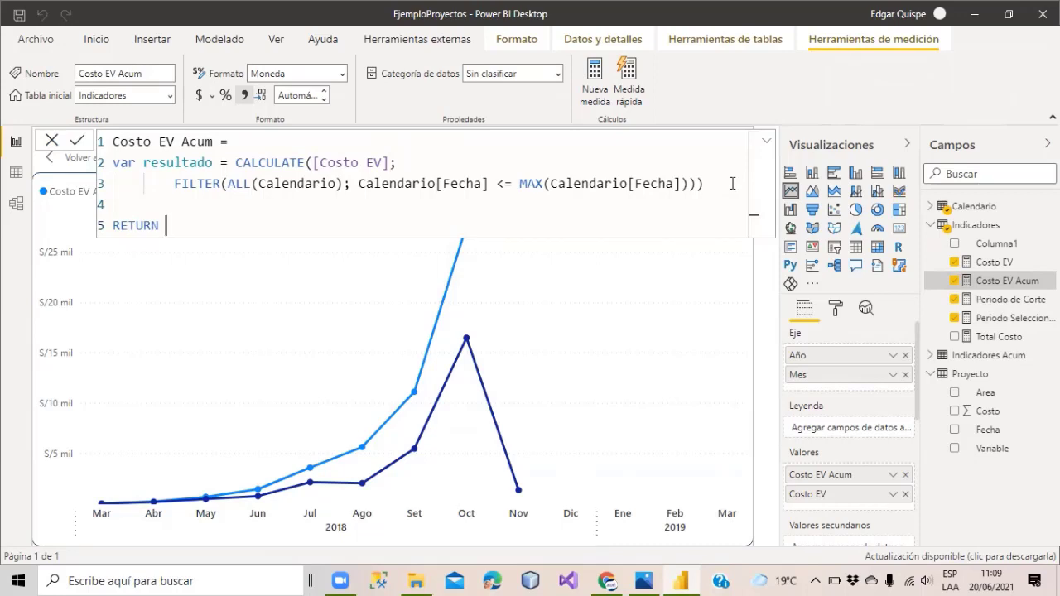
{"action": "type", "text": "IF("}
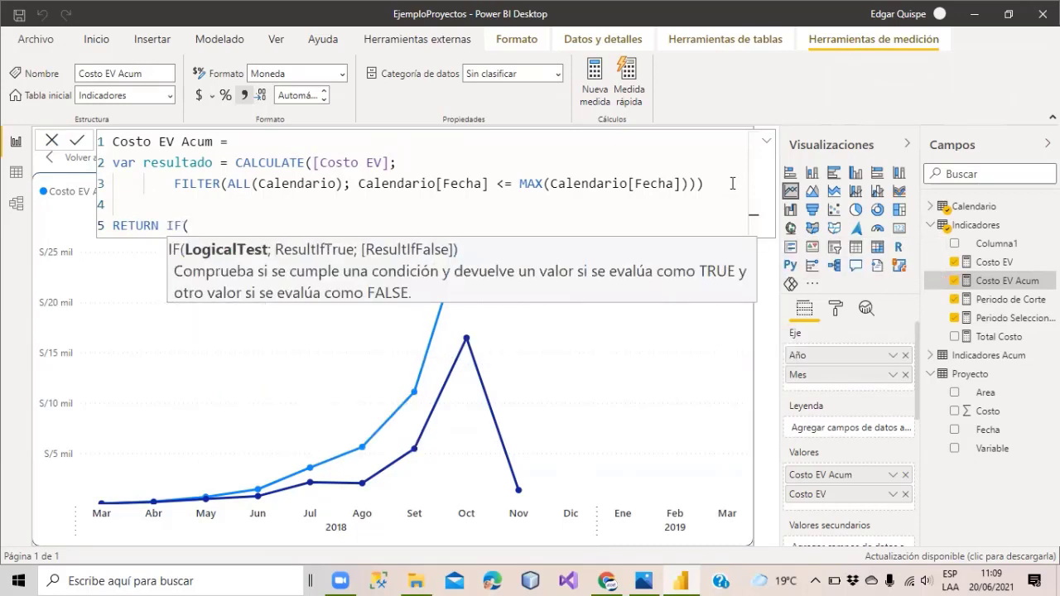
{"action": "type", "text": "[periodo"}
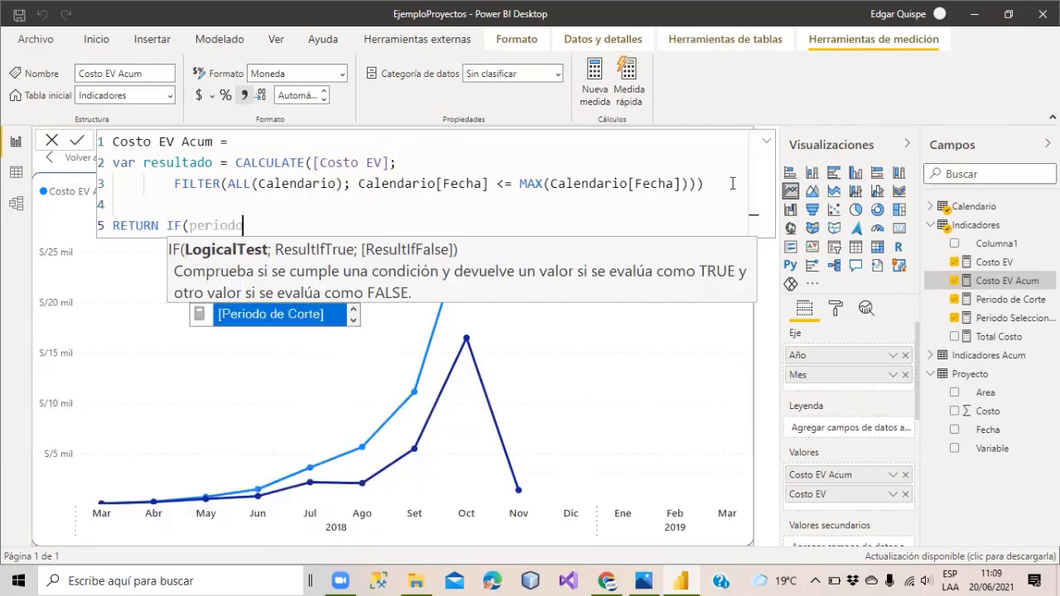
{"action": "key", "text": "Tab"}
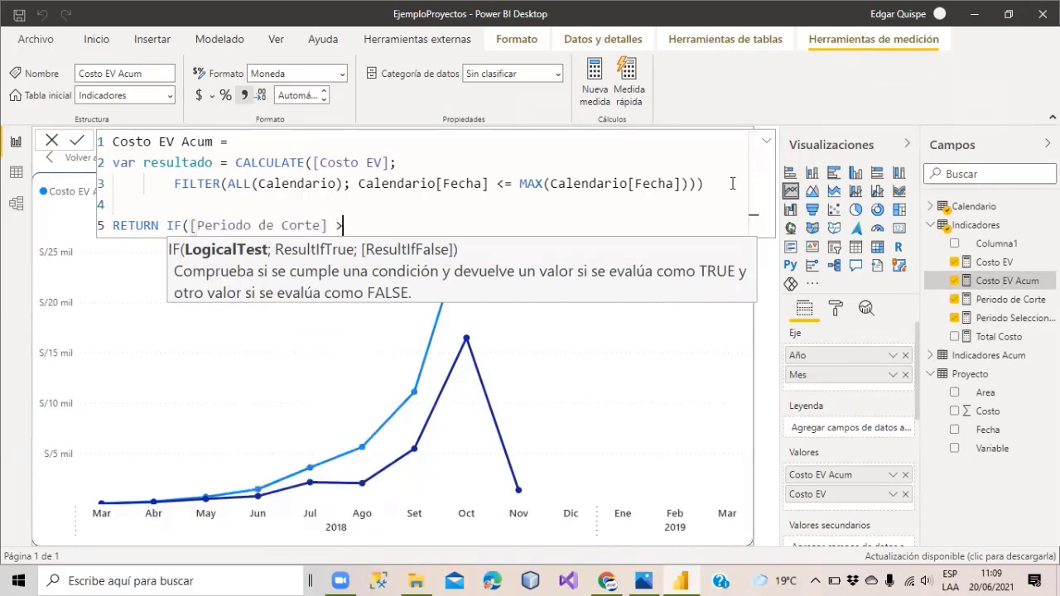
{"action": "type", "text": ">= periodo"}
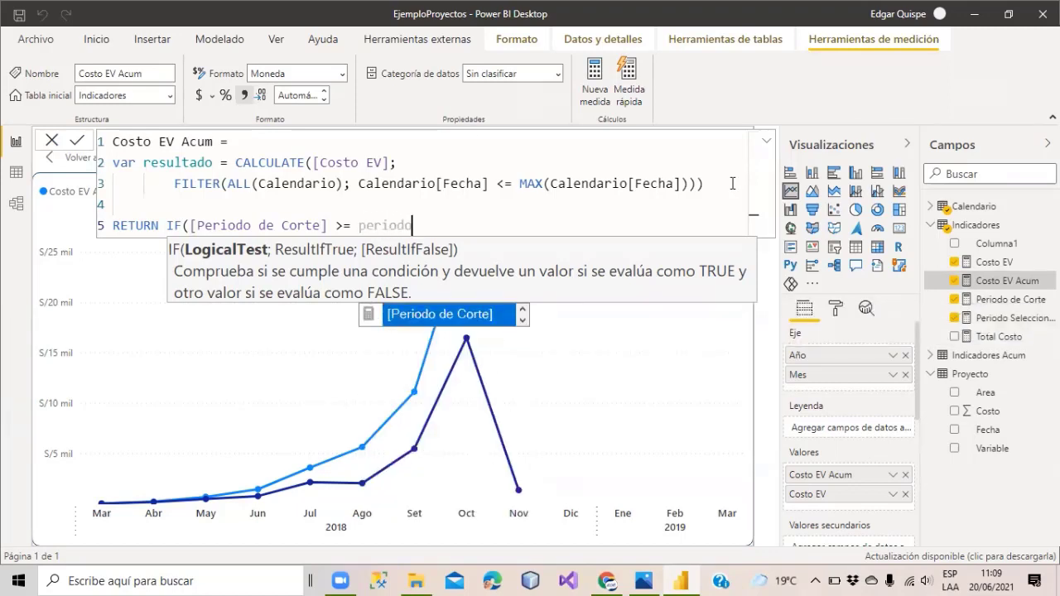
{"action": "type", "text": " s"}
{"action": "key", "text": "Tab"}
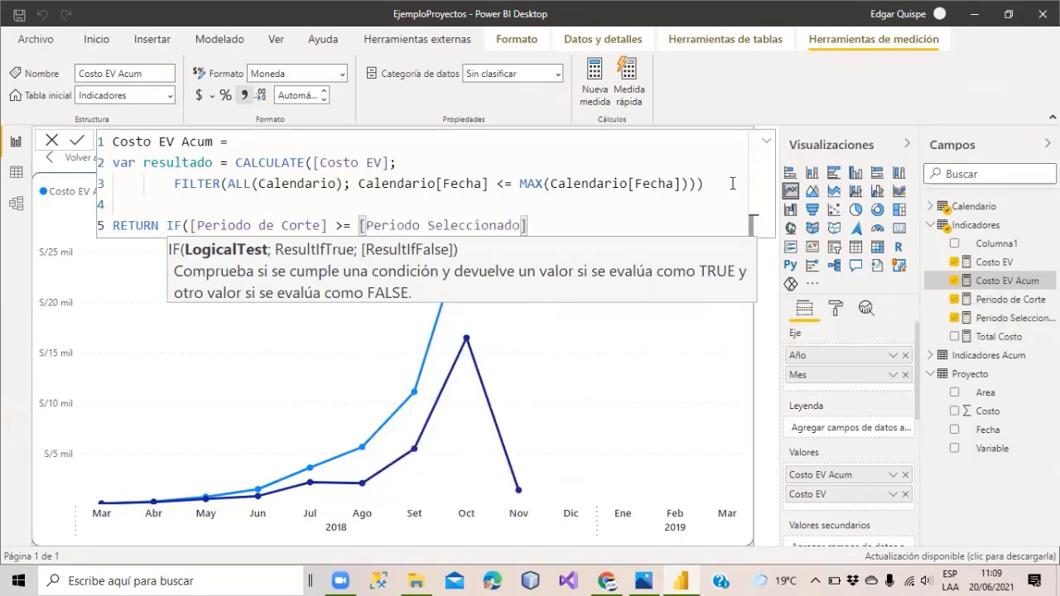
{"action": "type", "text": "; resulta"}
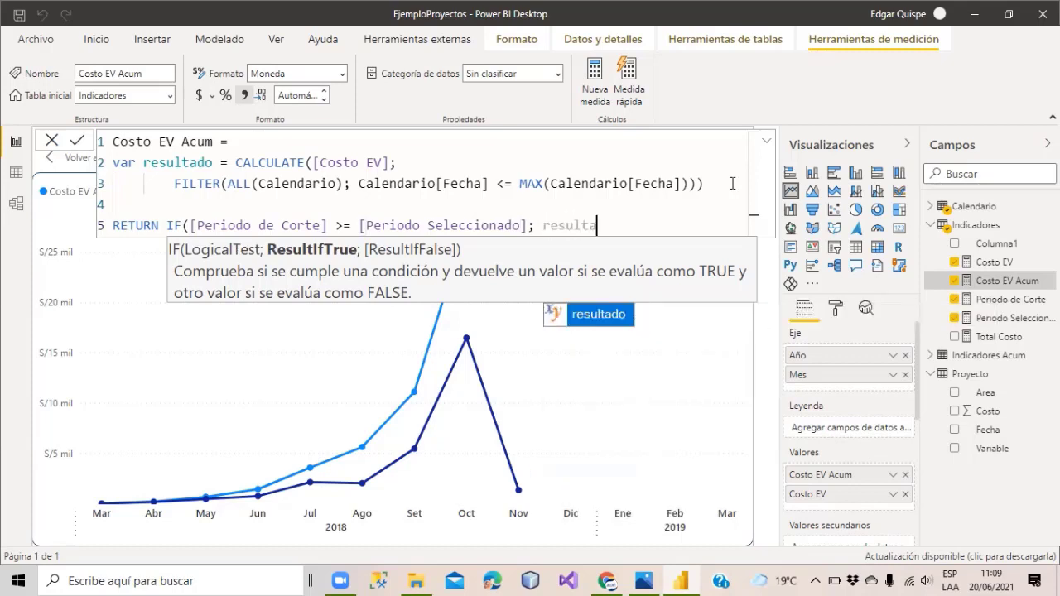
{"action": "key", "text": "Tab"}
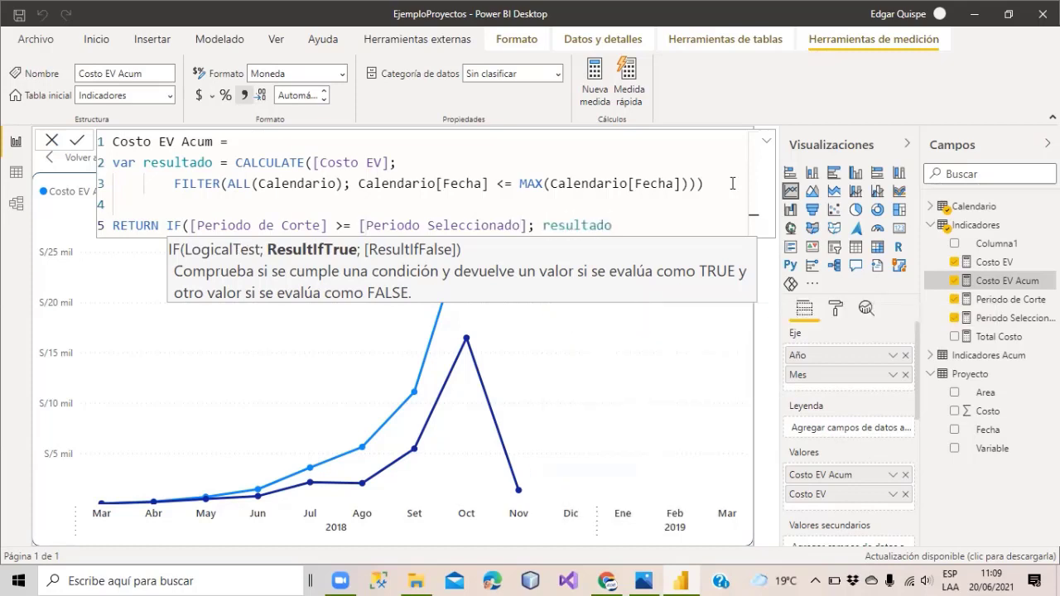
{"action": "key", "text": "Escape"}
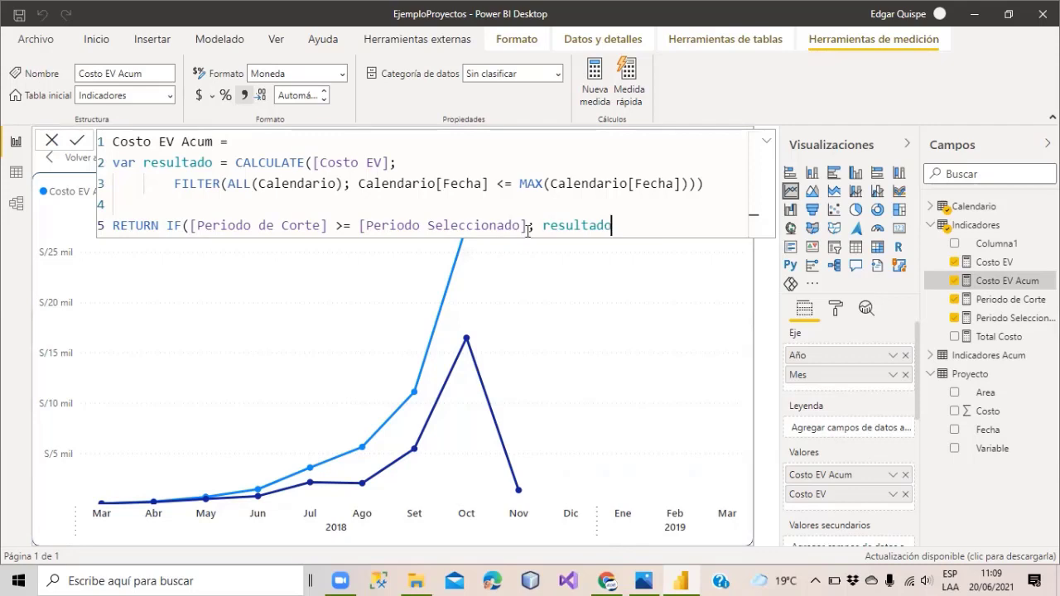
{"action": "type", "text": ")"}
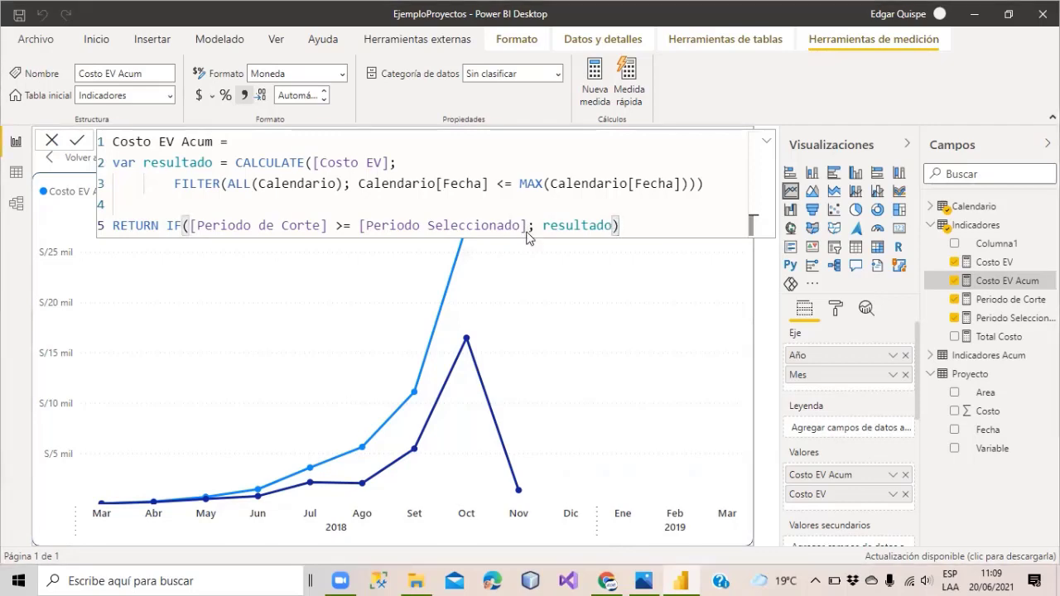
{"action": "key", "text": "Return"}
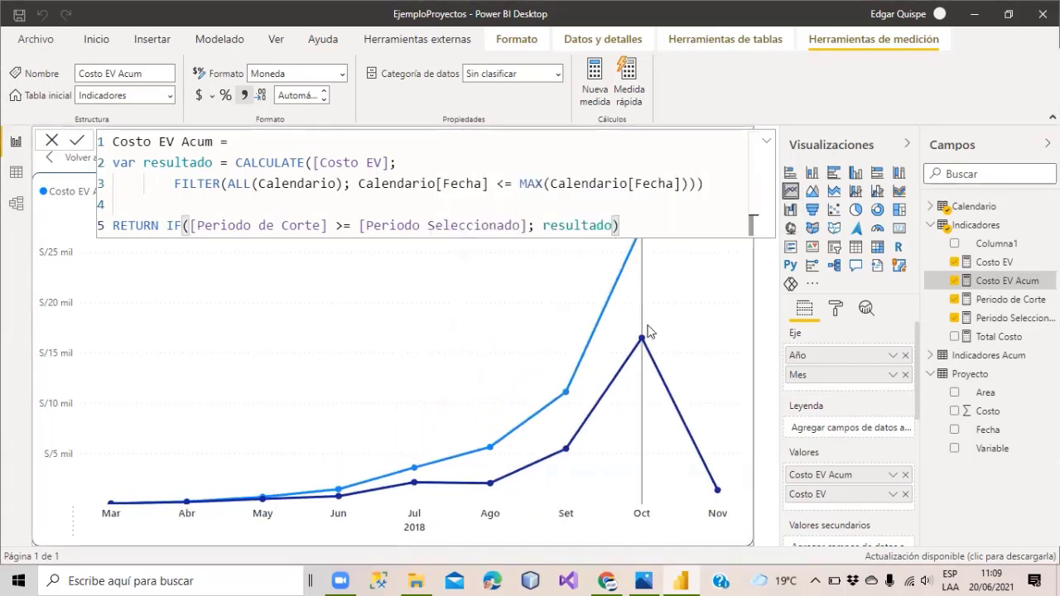
{"action": "left_click", "coordinate": [1023, 225]}
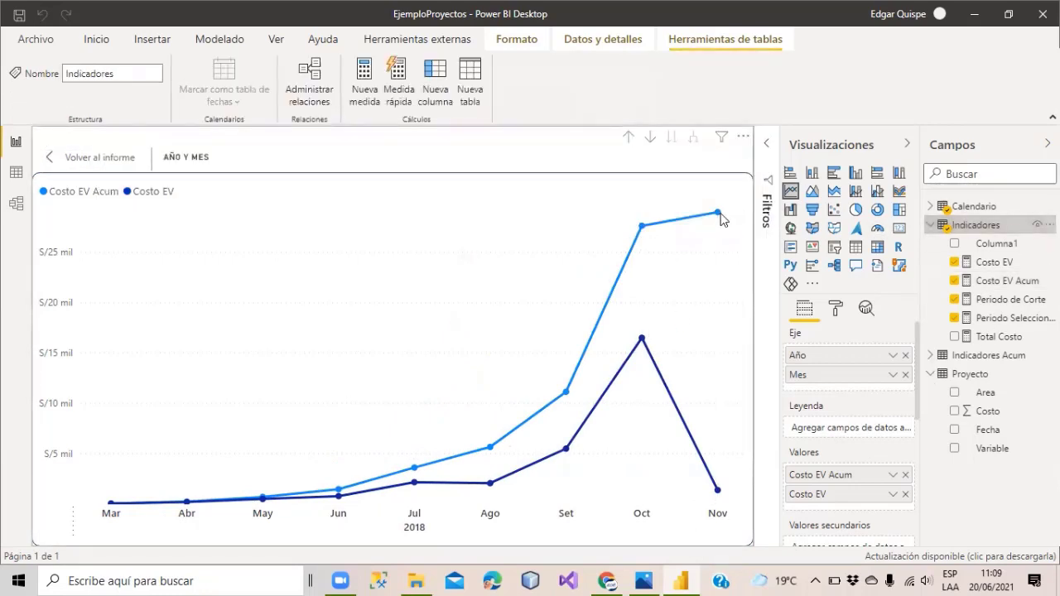
Review the [Periodo de Corte] cut-off condition in Costo EV Acum, then view the EjemploProyectos.png chart.
{"action": "mouse_move", "coordinate": [719, 219]}
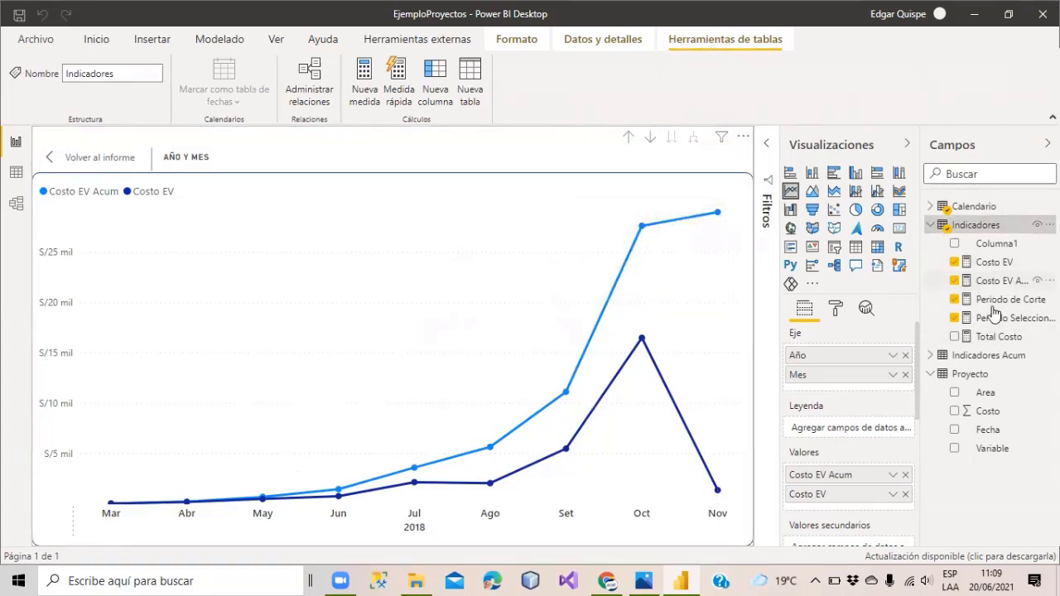
{"action": "left_click", "coordinate": [993, 281]}
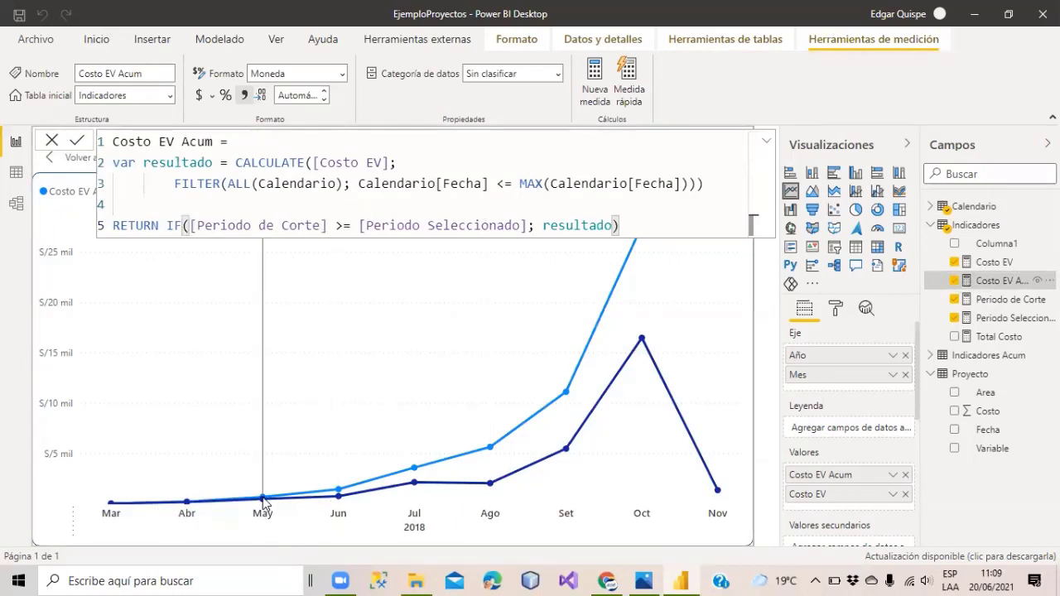
{"action": "mouse_move", "coordinate": [263, 501]}
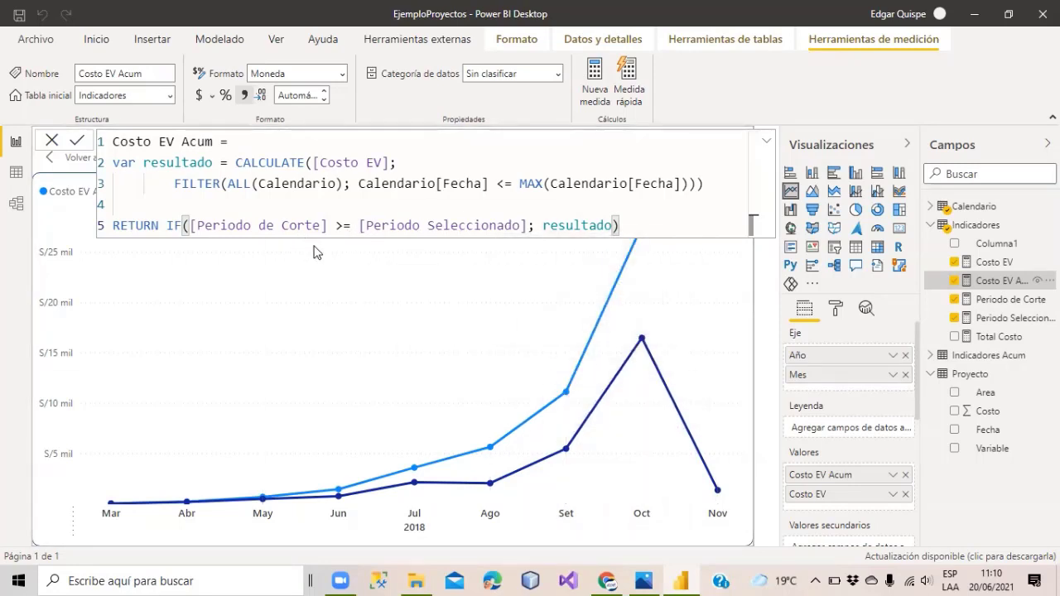
{"action": "left_click_drag", "start_coordinate": [328, 226], "coordinate": [190, 228]}
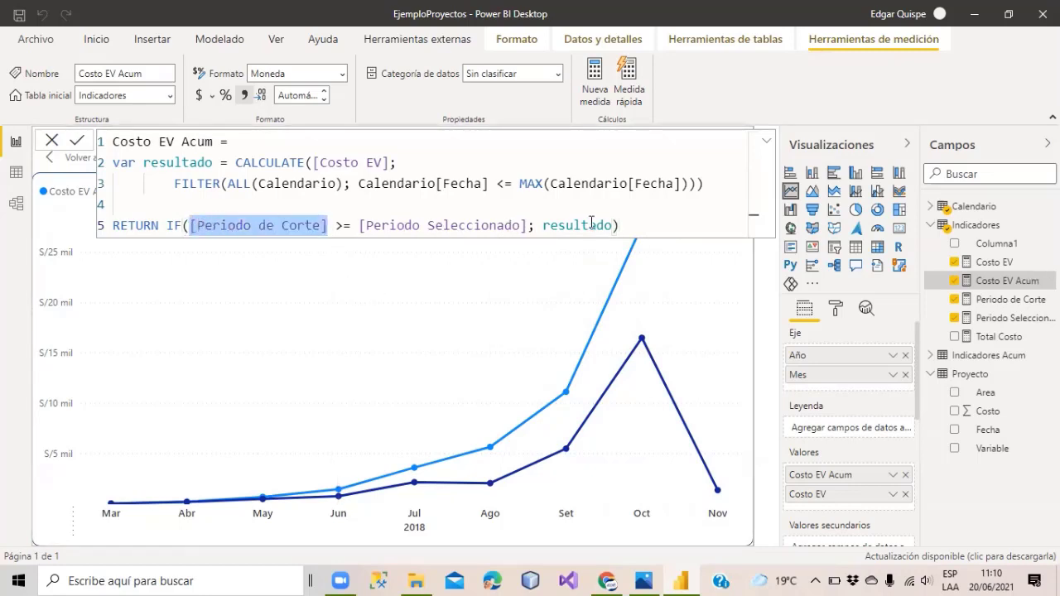
{"action": "left_click_drag", "start_coordinate": [627, 229], "coordinate": [147, 235]}
{"action": "left_click", "coordinate": [626, 228]}
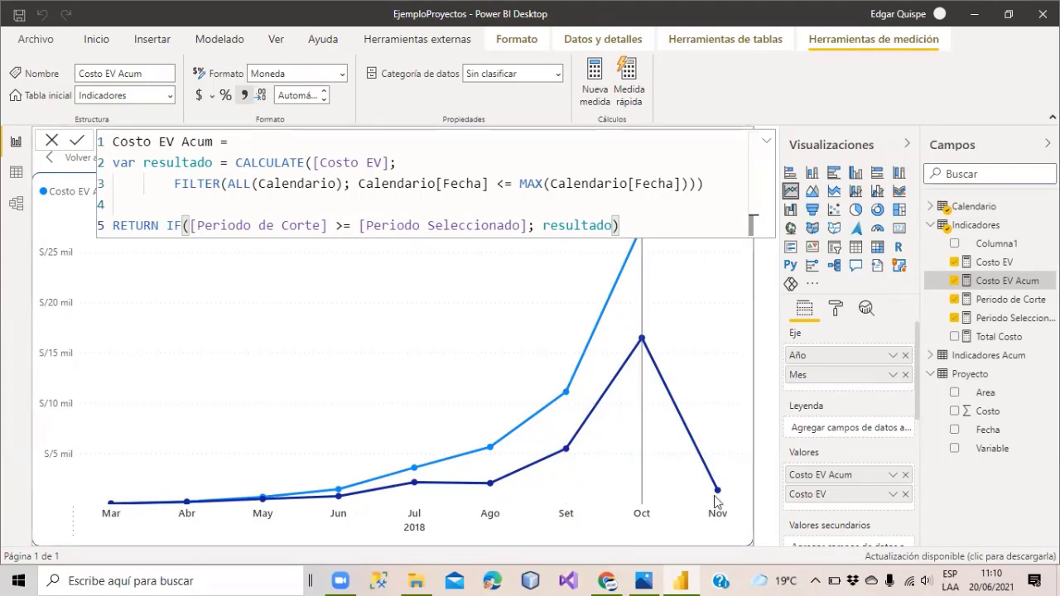
{"action": "left_click", "coordinate": [645, 580]}
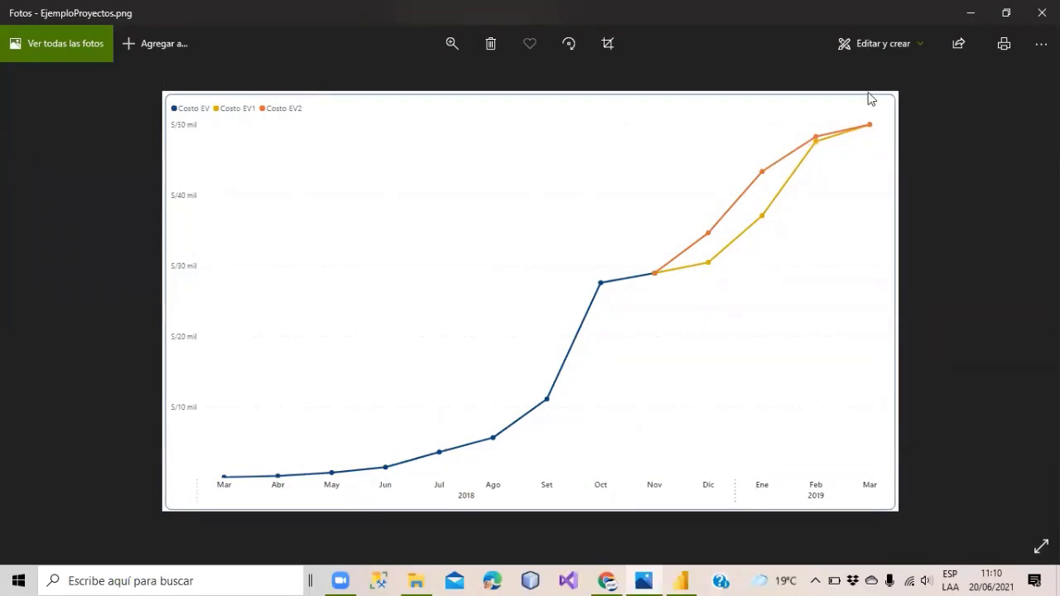
Minimize the Photos reference chart to return to the Power BI report.
{"action": "left_click", "coordinate": [961, 19]}
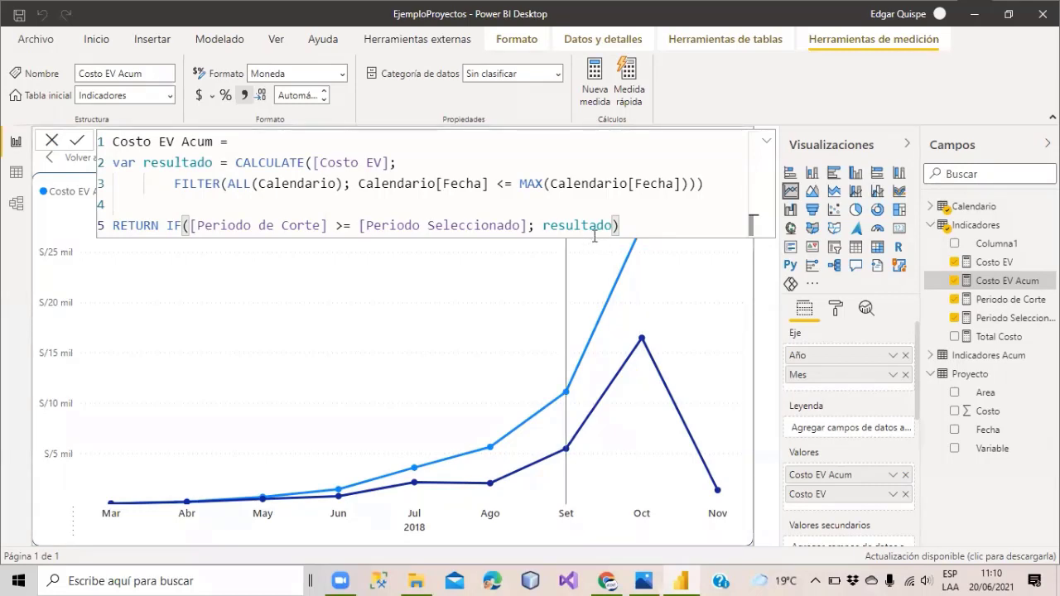
{"action": "mouse_move", "coordinate": [556, 315]}
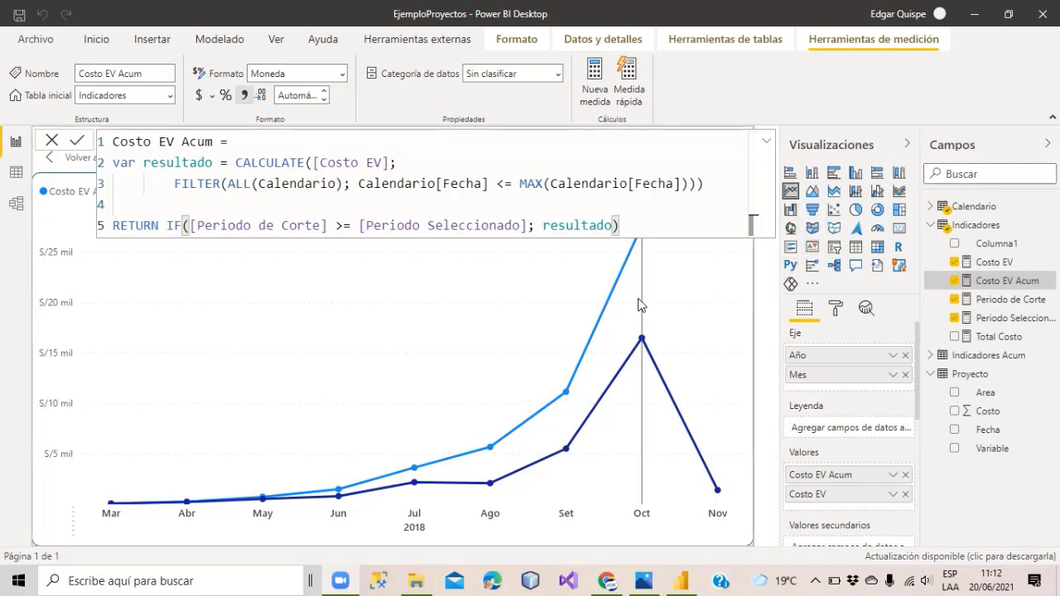
{"action": "mouse_move", "coordinate": [638, 305]}
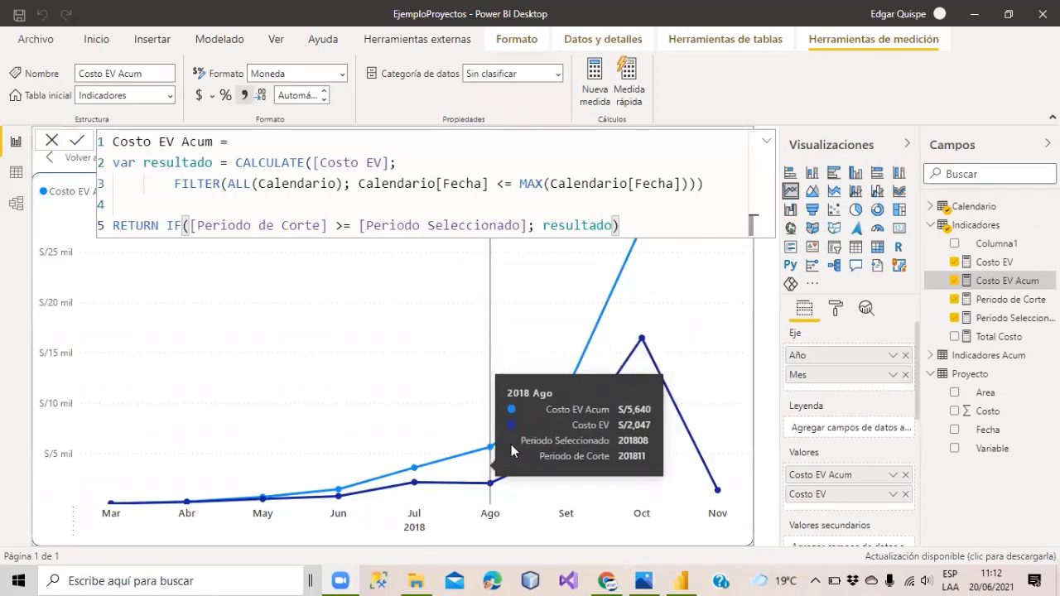
{"action": "left_click", "coordinate": [643, 580]}
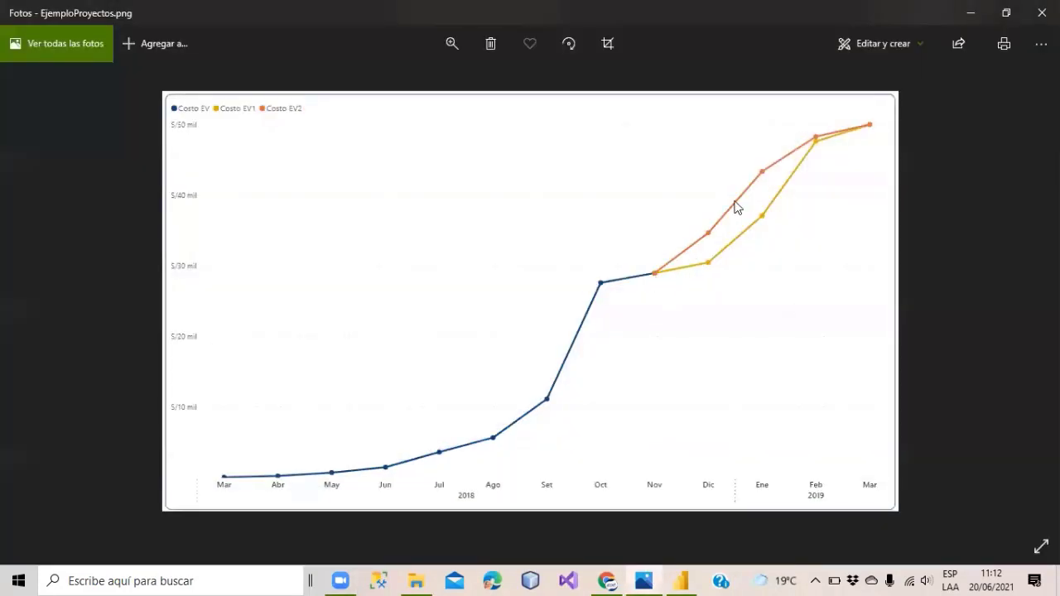
{"action": "left_click", "coordinate": [967, 13]}
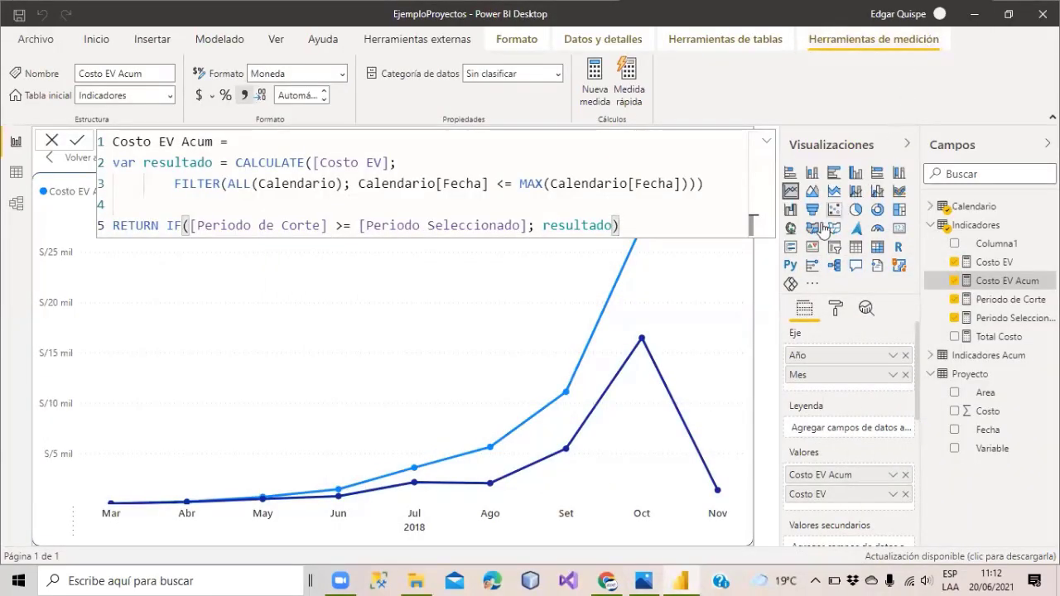
Paste the Costo EV CALCULATE formula into a new measure, then switch to the reference chart.
{"action": "left_click", "coordinate": [984, 262]}
{"action": "left_click_drag", "start_coordinate": [589, 141], "coordinate": [113, 142]}
{"action": "key", "text": "ctrl+c"}
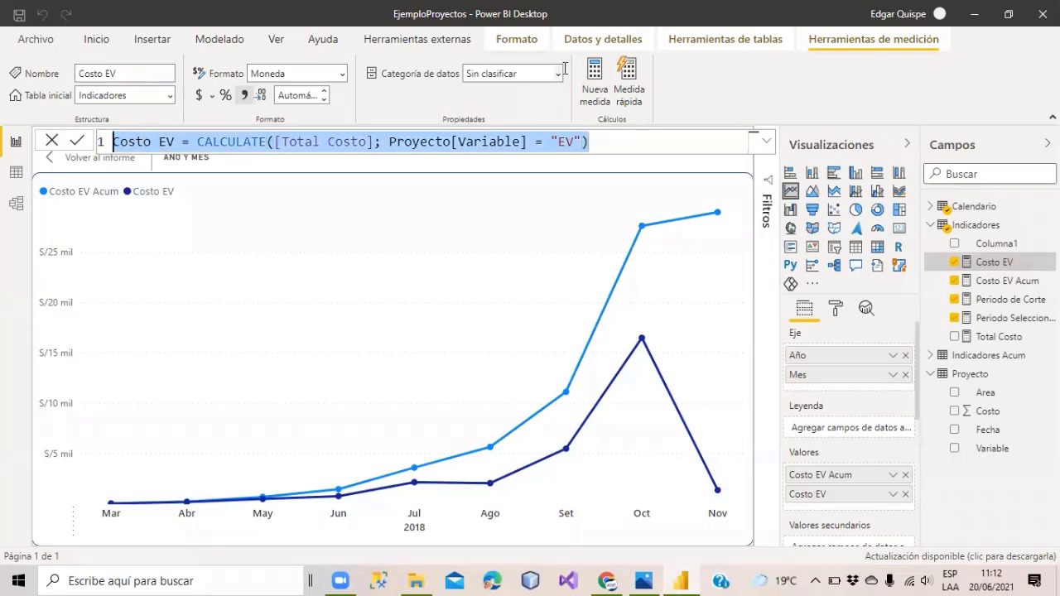
{"action": "left_click", "coordinate": [593, 77]}
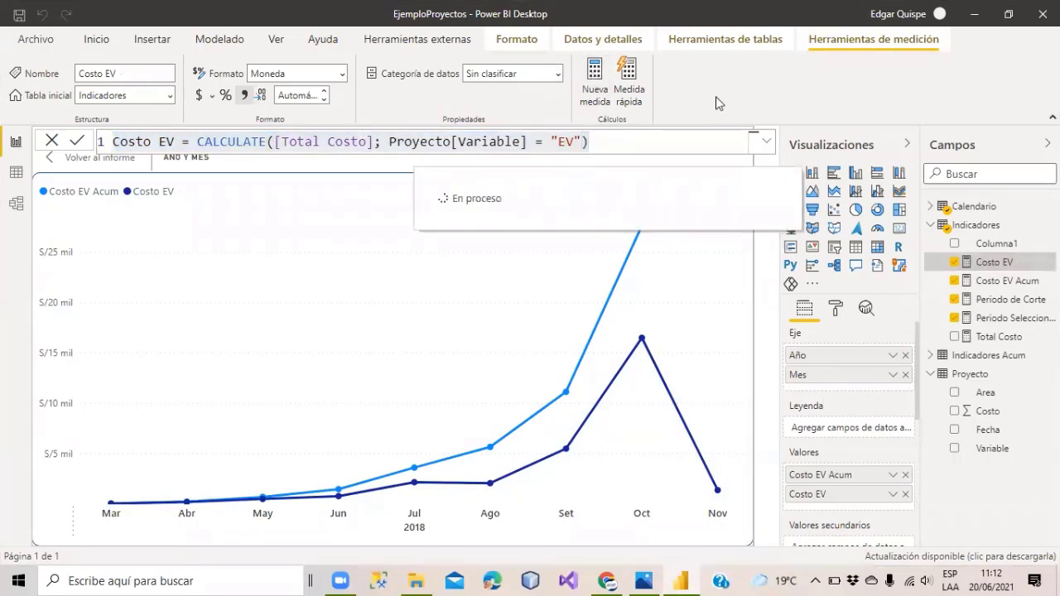
{"action": "key", "text": "ctrl+v"}
{"action": "left_click", "coordinate": [173, 141]}
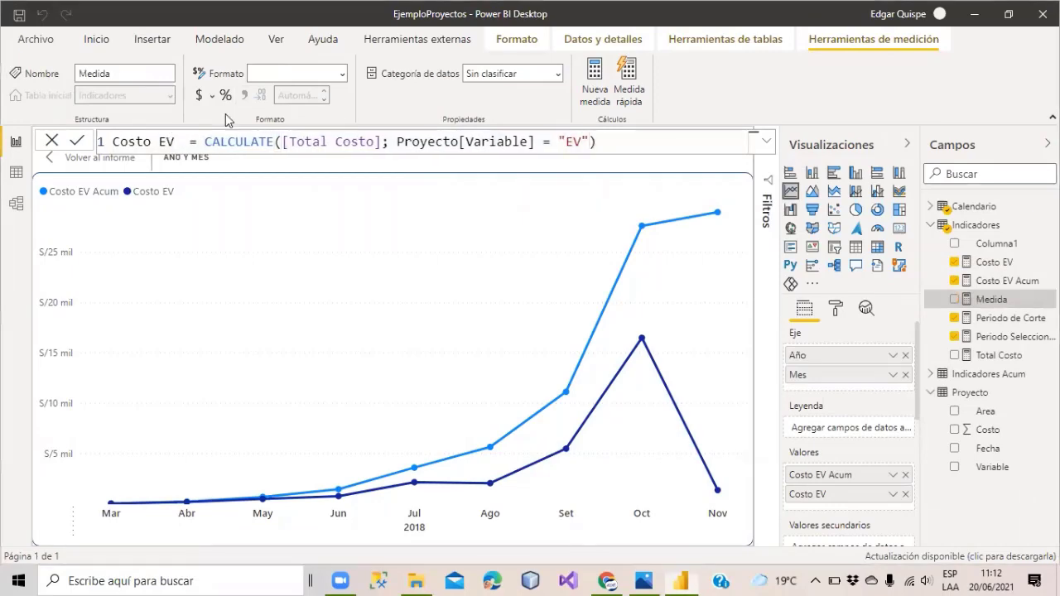
{"action": "key", "text": "alt+Tab"}
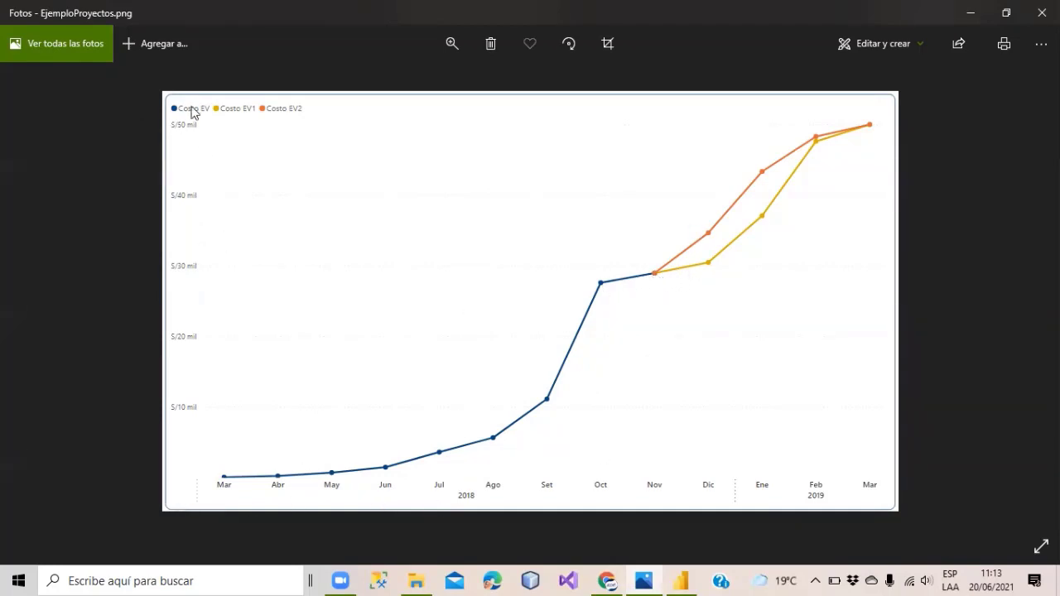
Rename the new measure to Costo EV + EV1 and replace the Variable filter's = with IN {.
{"action": "key", "text": "alt+Tab"}
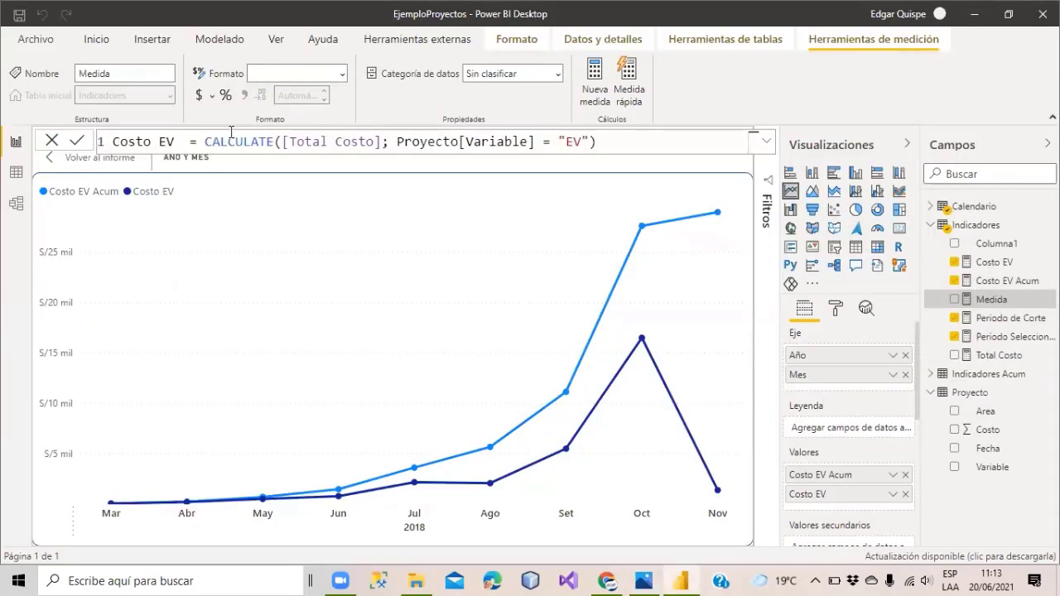
{"action": "type", "text": "+ EV1"}
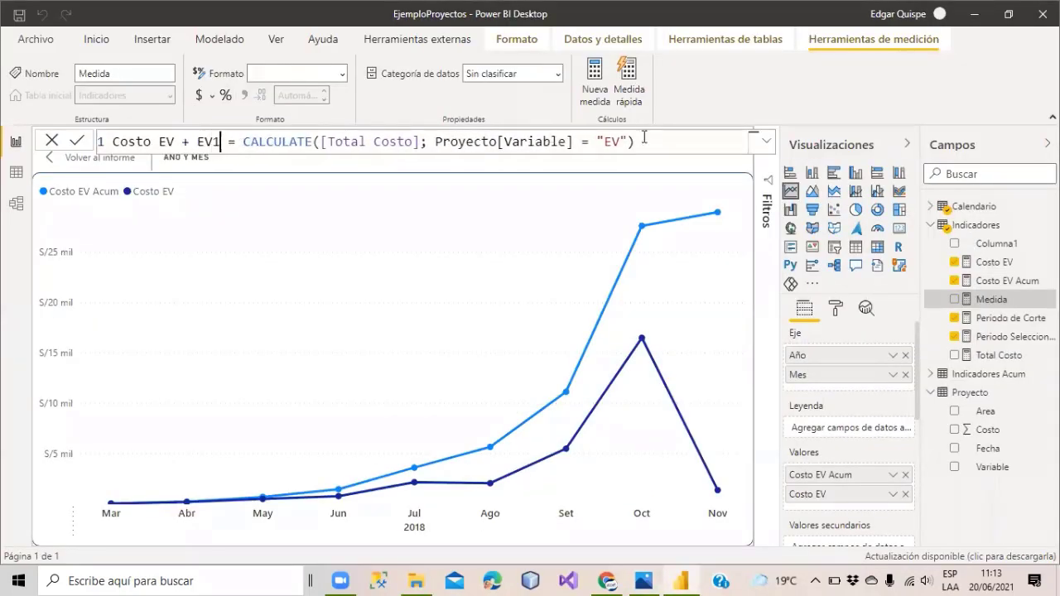
{"action": "left_click_drag", "start_coordinate": [419, 142], "coordinate": [320, 142]}
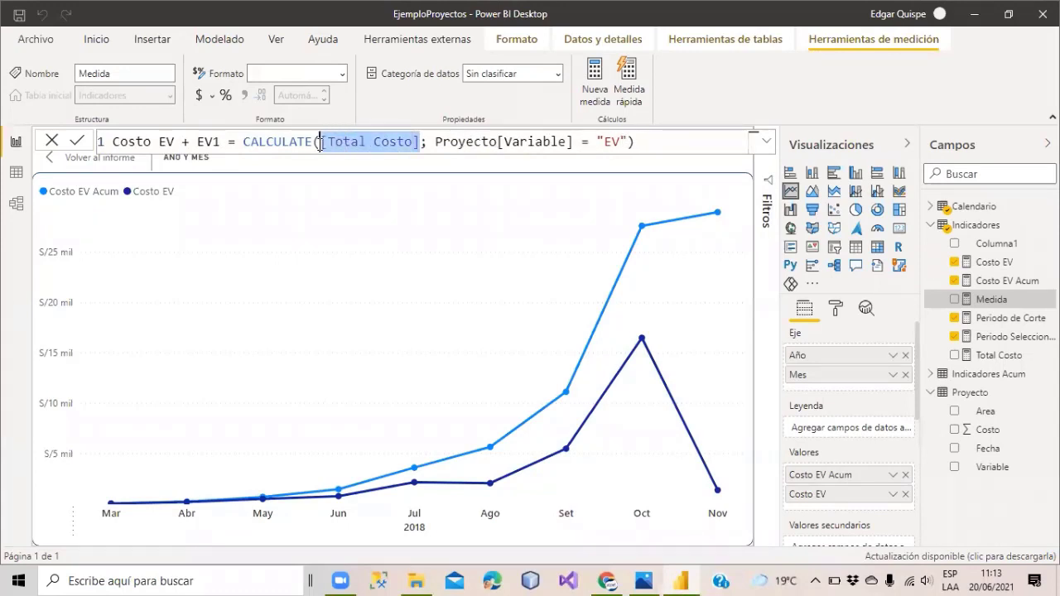
{"action": "left_click", "coordinate": [591, 140]}
{"action": "key", "text": "BackSpace"}
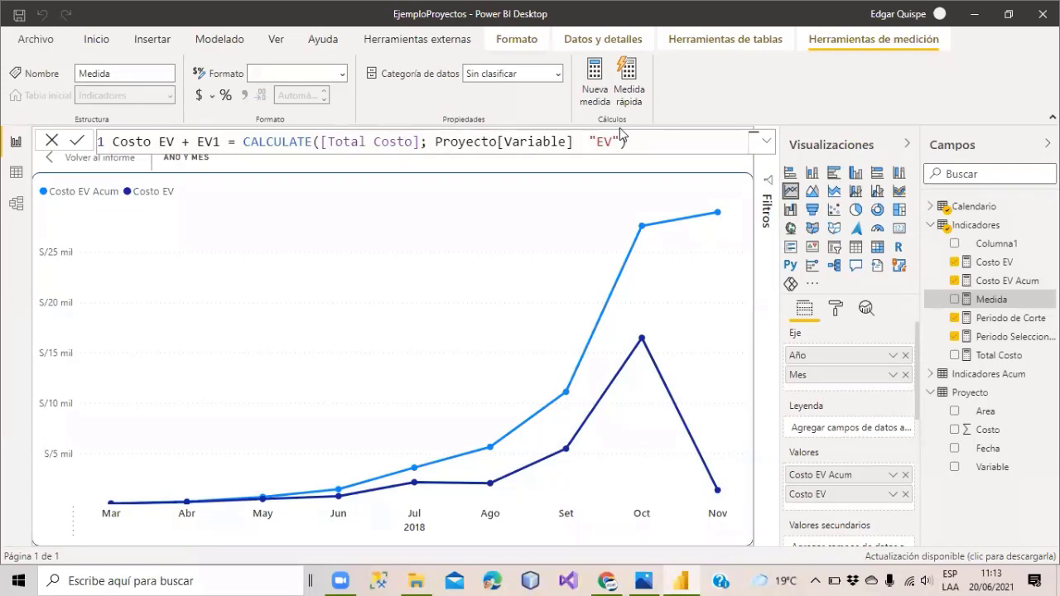
{"action": "type", "text": "IN {"}
Complete the filter as Proyecto[Variable] IN {"EV";"EV 1"} and commit the measure.
{"action": "key", "text": "Right"}
{"action": "key", "text": "Right"}
{"action": "key", "text": "Right"}
{"action": "key", "text": "Right"}
{"action": "type", "text": ";"}
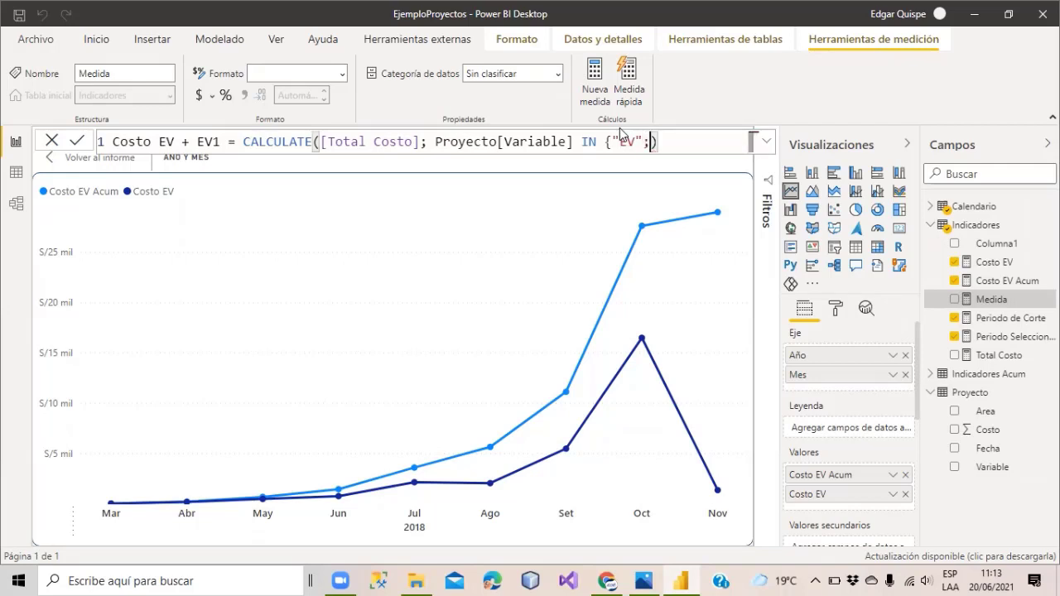
{"action": "type", "text": "{"}
{"action": "key", "text": "BackSpace"}
{"action": "type", "text": "}"}
{"action": "key", "text": "Left"}
{"action": "type", "text": "\"\""}
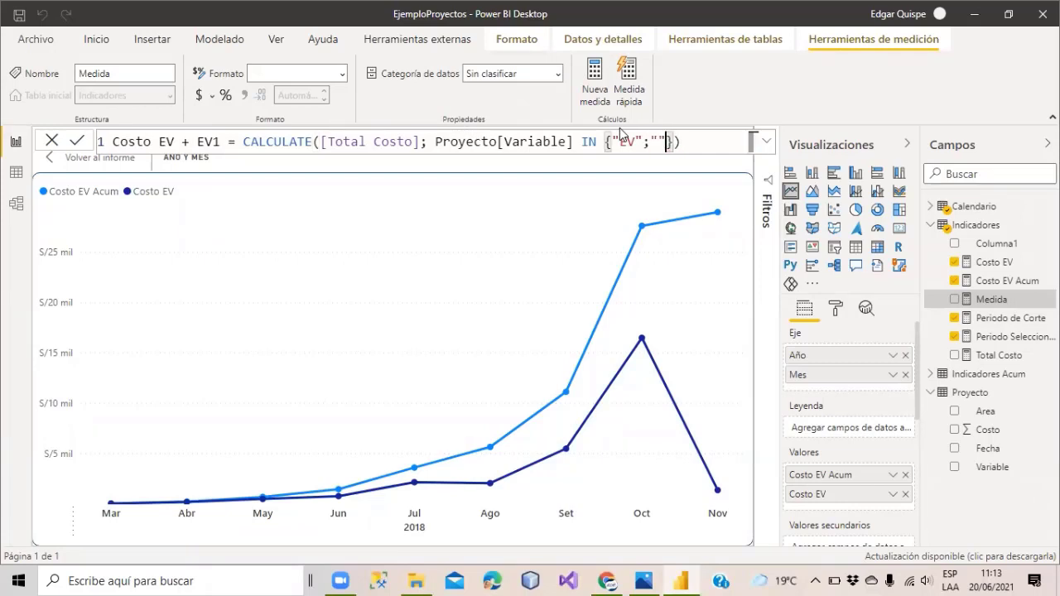
{"action": "key", "text": "Left"}
{"action": "type", "text": "ev"}
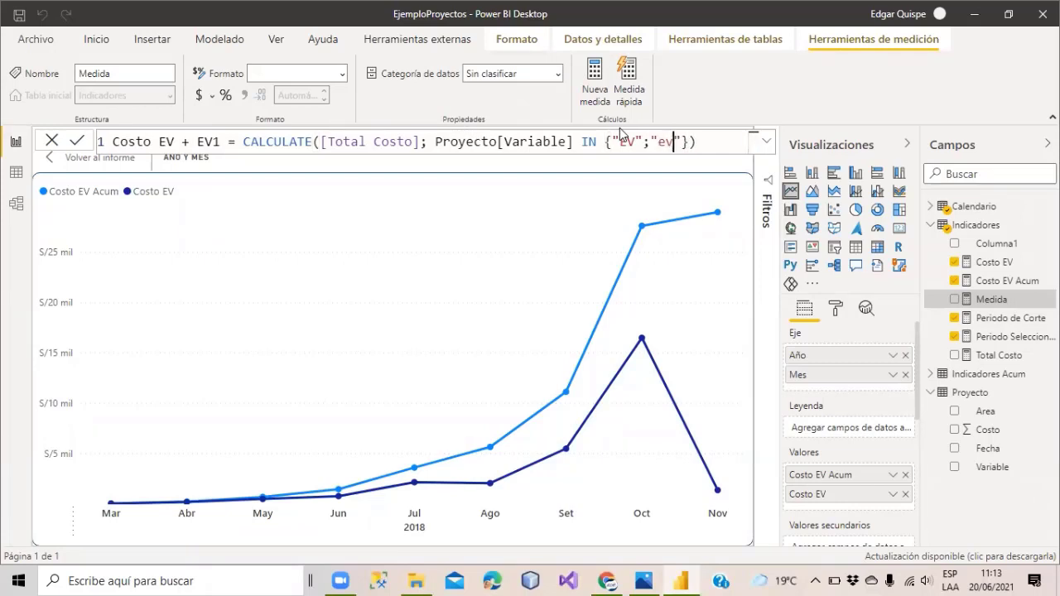
{"action": "key", "text": "BackSpace"}
{"action": "key", "text": "BackSpace"}
{"action": "type", "text": "EV 1"}
{"action": "key", "text": "End"}
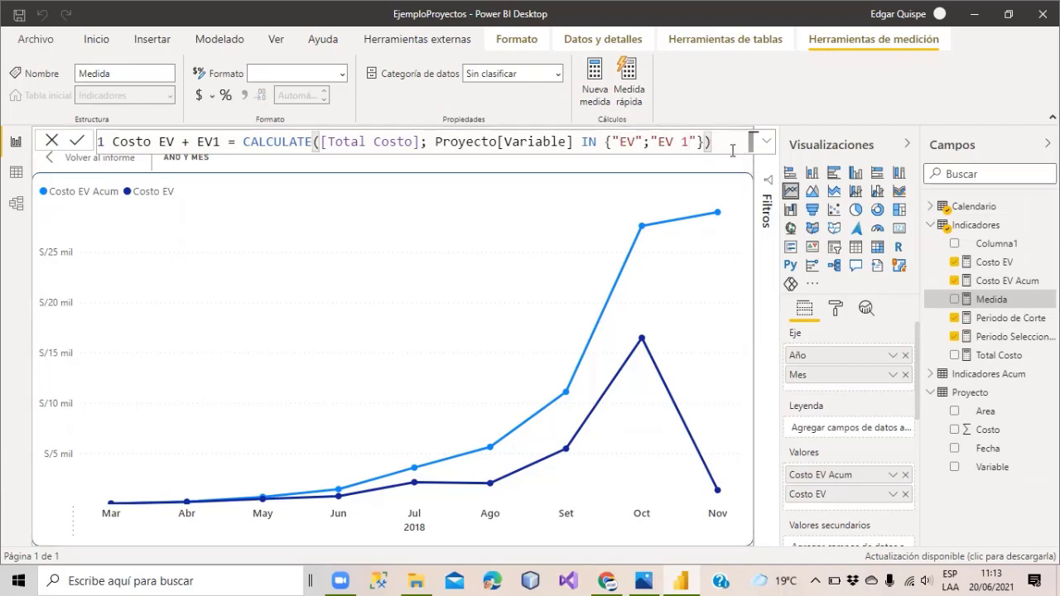
{"action": "key", "text": "Return"}
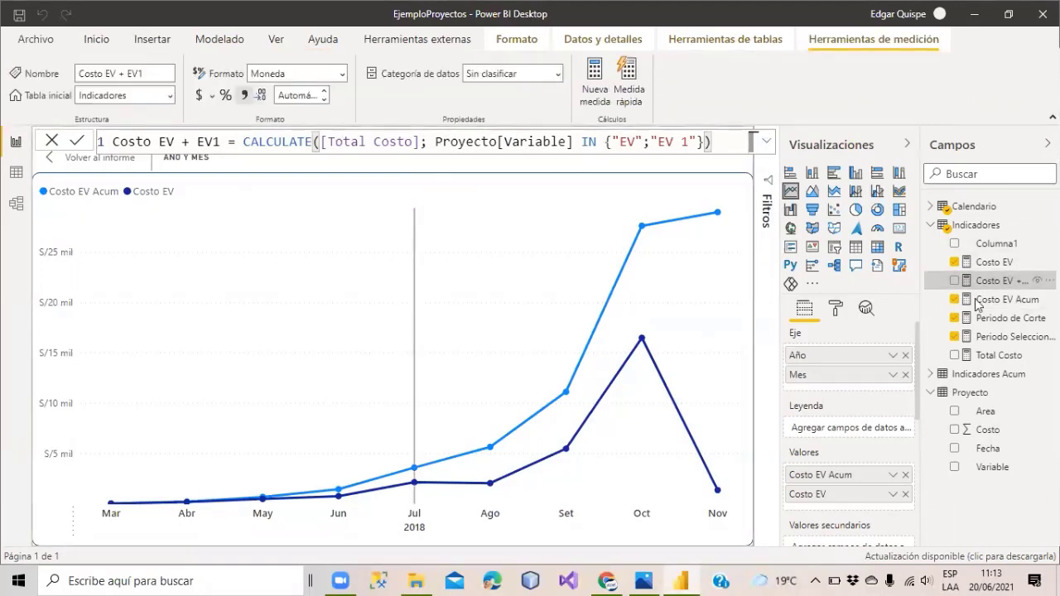
{"action": "left_click_drag", "start_coordinate": [994, 280], "coordinate": [489, 324]}
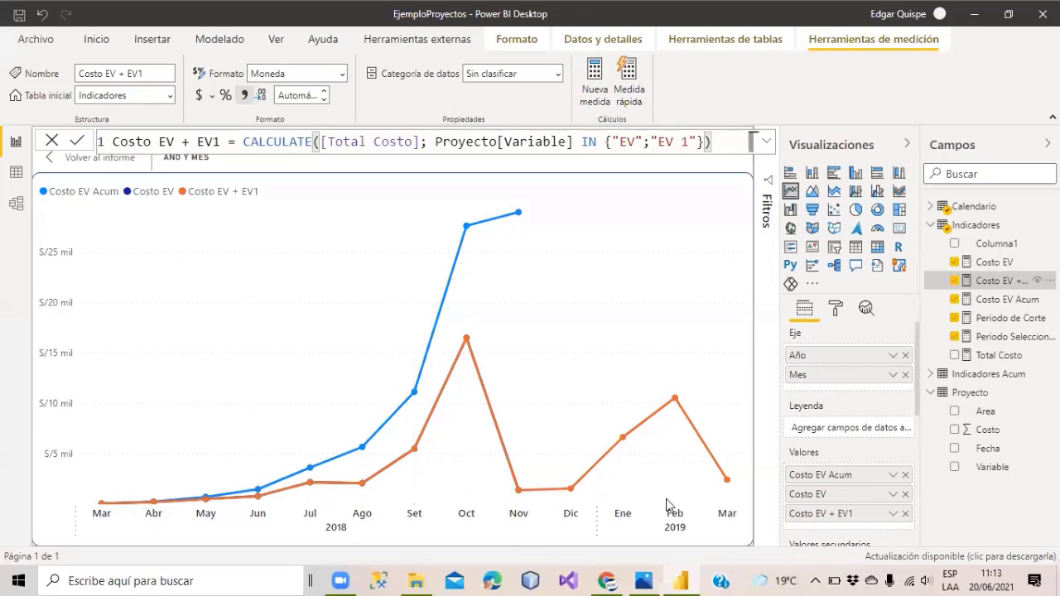
{"action": "left_click", "coordinate": [954, 283]}
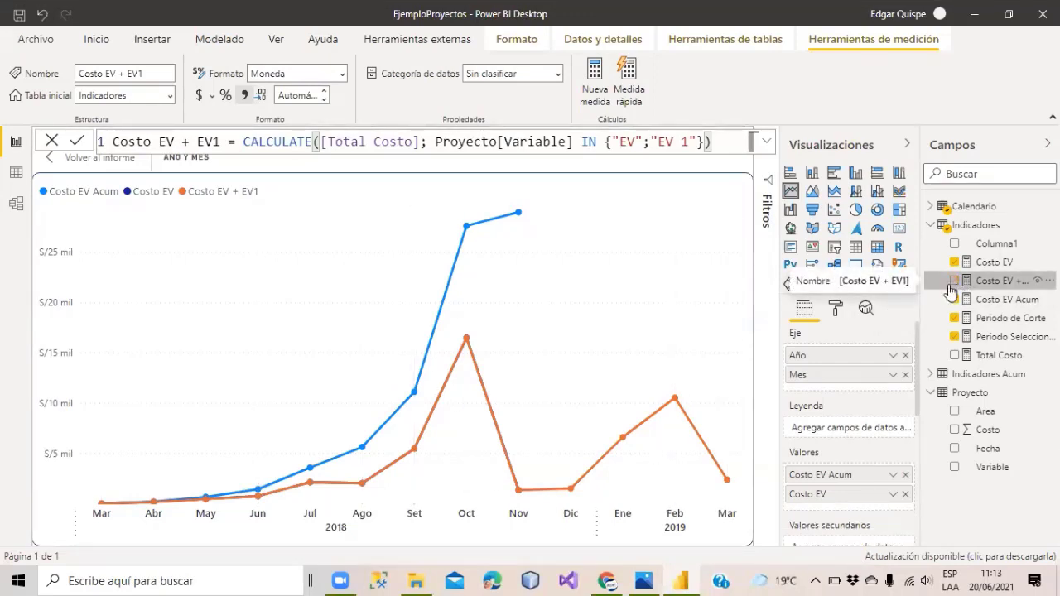
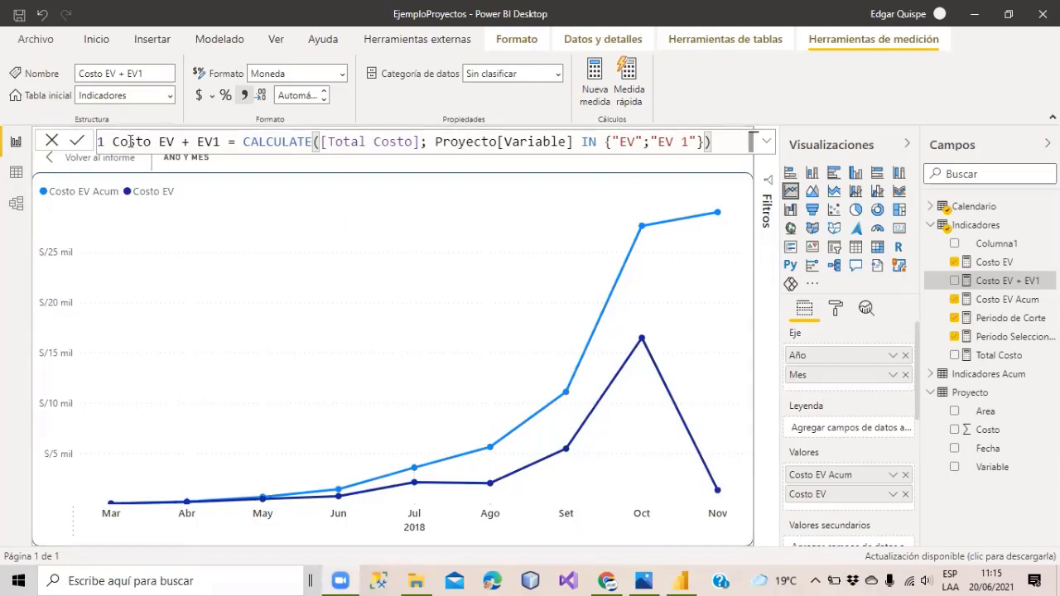
Swap Costo EV for the Costo EV + EV1 measure on the line chart.
{"action": "left_click_drag", "start_coordinate": [1017, 282], "coordinate": [579, 360]}
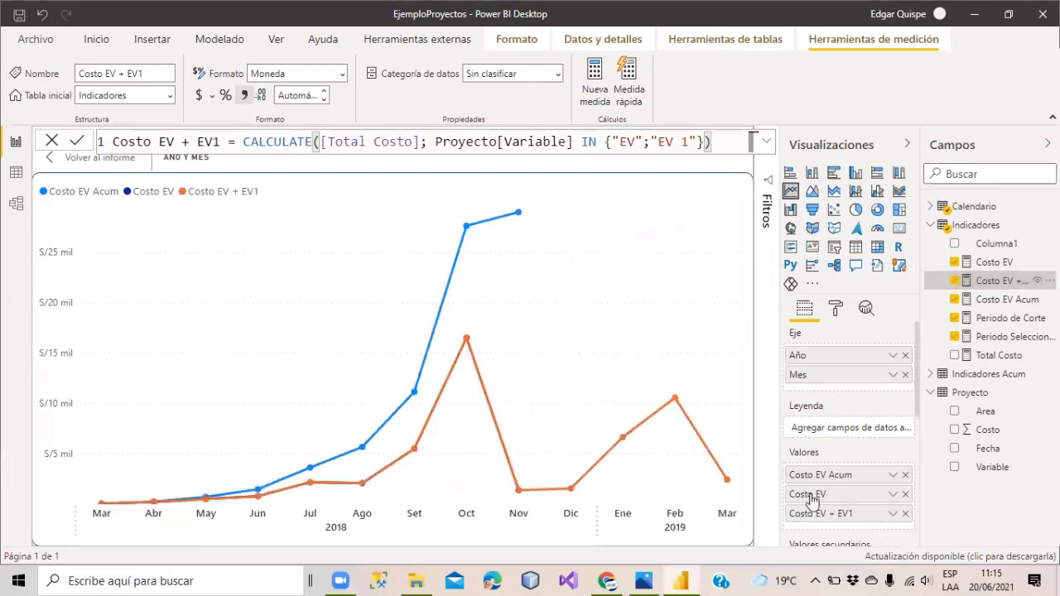
{"action": "left_click", "coordinate": [905, 494]}
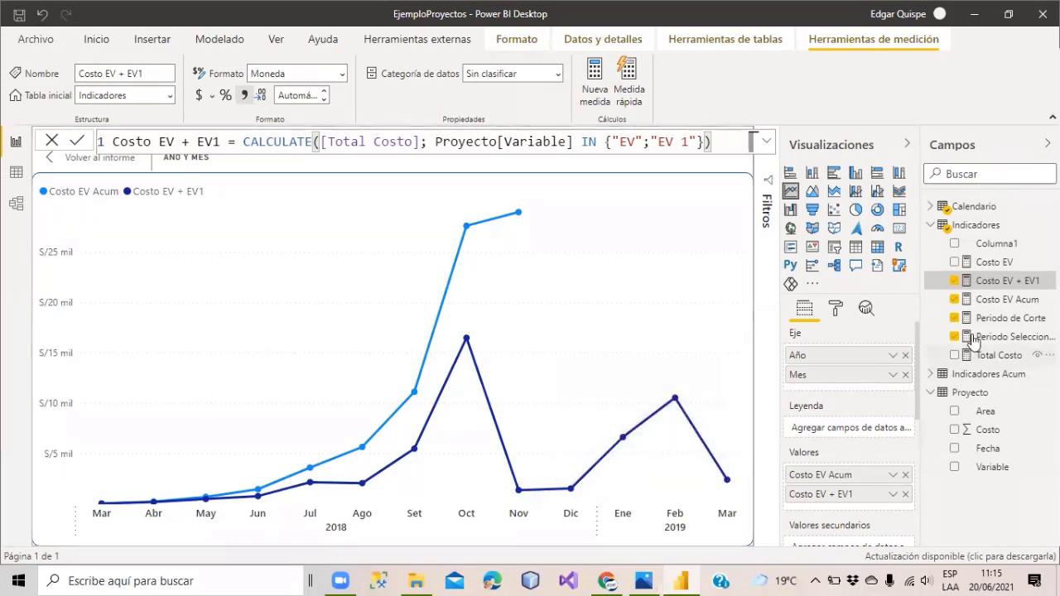
Copy the Costo EV Acum formula and paste it into a new measure.
{"action": "left_click", "coordinate": [987, 303]}
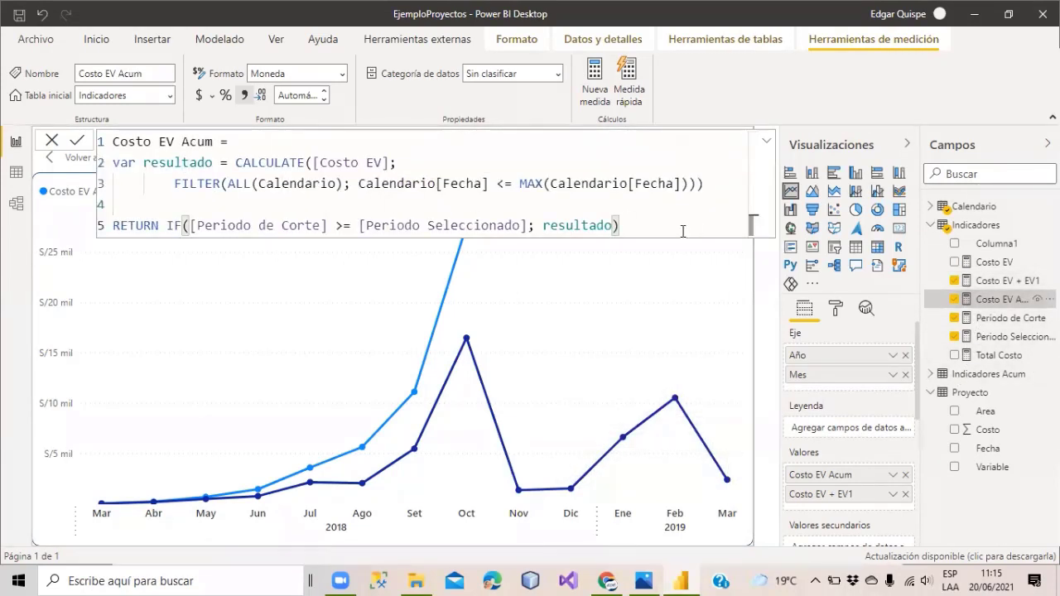
{"action": "left_click_drag", "start_coordinate": [636, 226], "coordinate": [91, 141]}
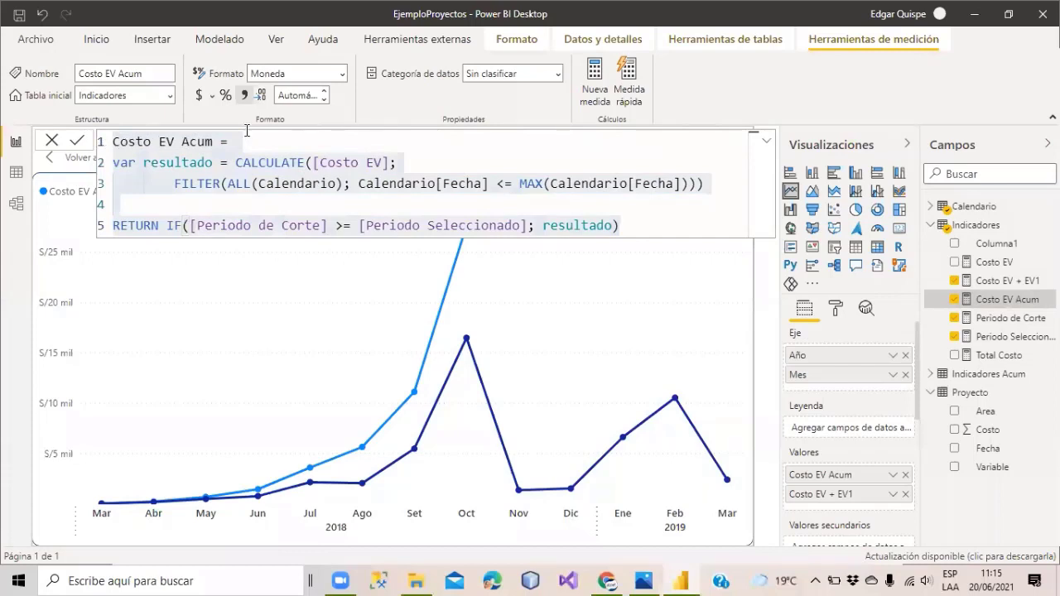
{"action": "left_click", "coordinate": [598, 75]}
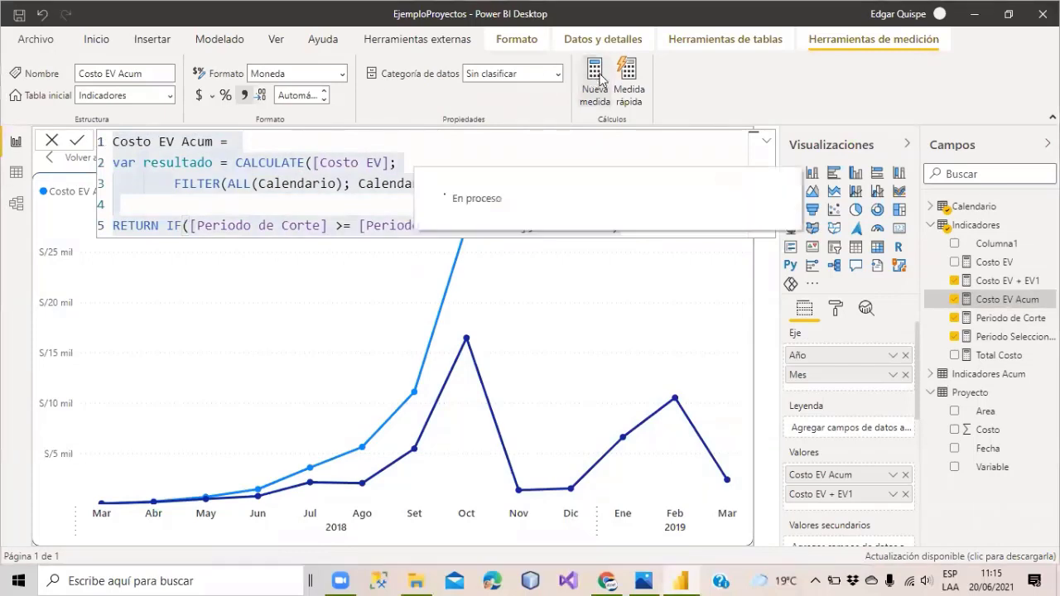
{"action": "type", "text": "Costo EV = CALCULATE([Total Costo]; Proyecto[Variable] = \"EV\")"}
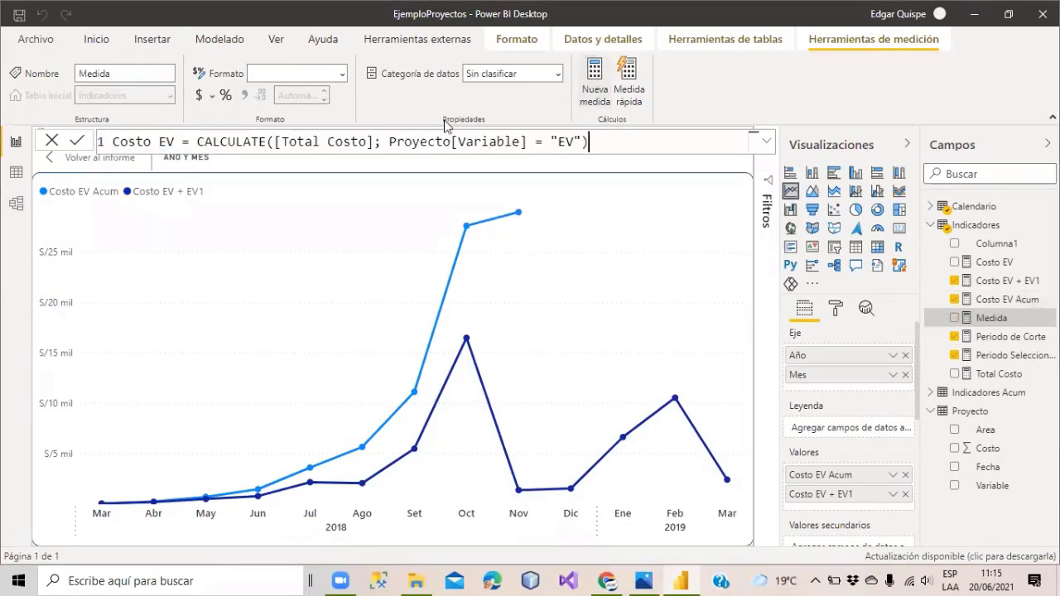
{"action": "left_click", "coordinate": [726, 172]}
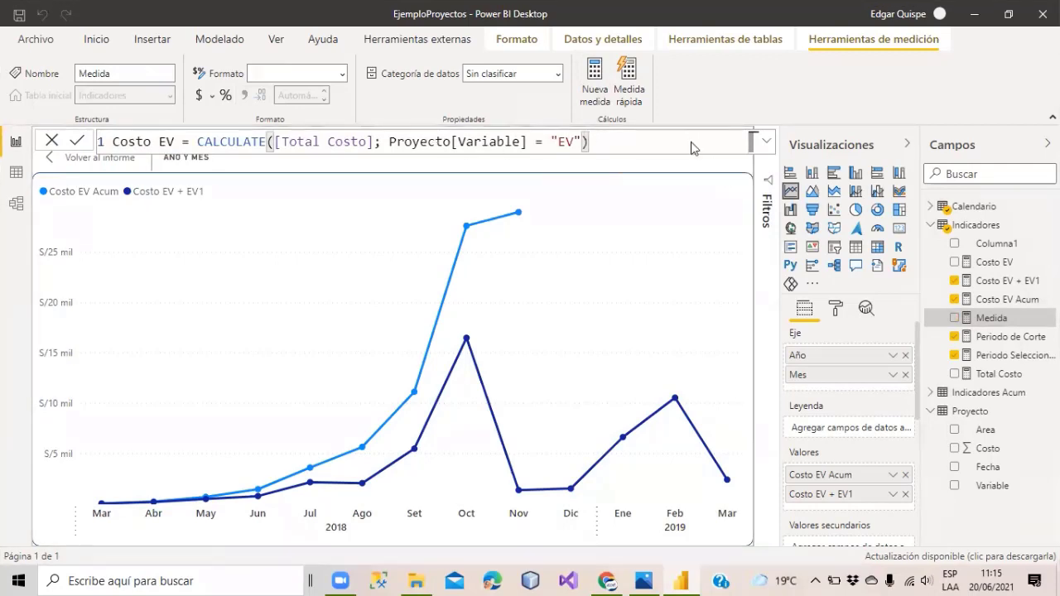
{"action": "left_click", "coordinate": [997, 300]}
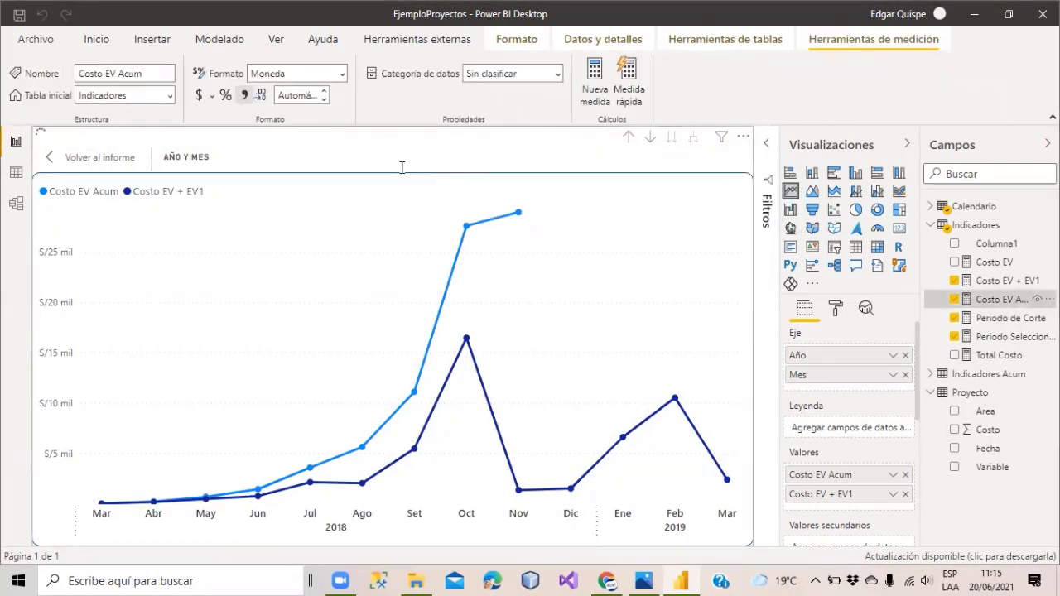
{"action": "left_click_drag", "start_coordinate": [618, 226], "coordinate": [112, 151]}
{"action": "key", "text": "ctrl+c"}
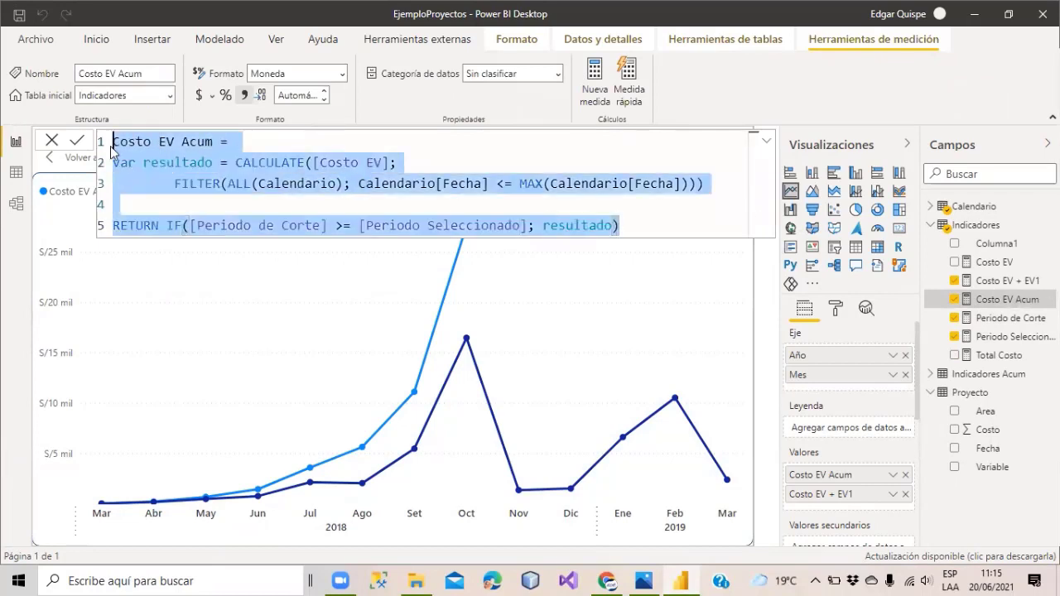
{"action": "key", "text": "Delete"}
{"action": "key", "text": "ctrl+z"}
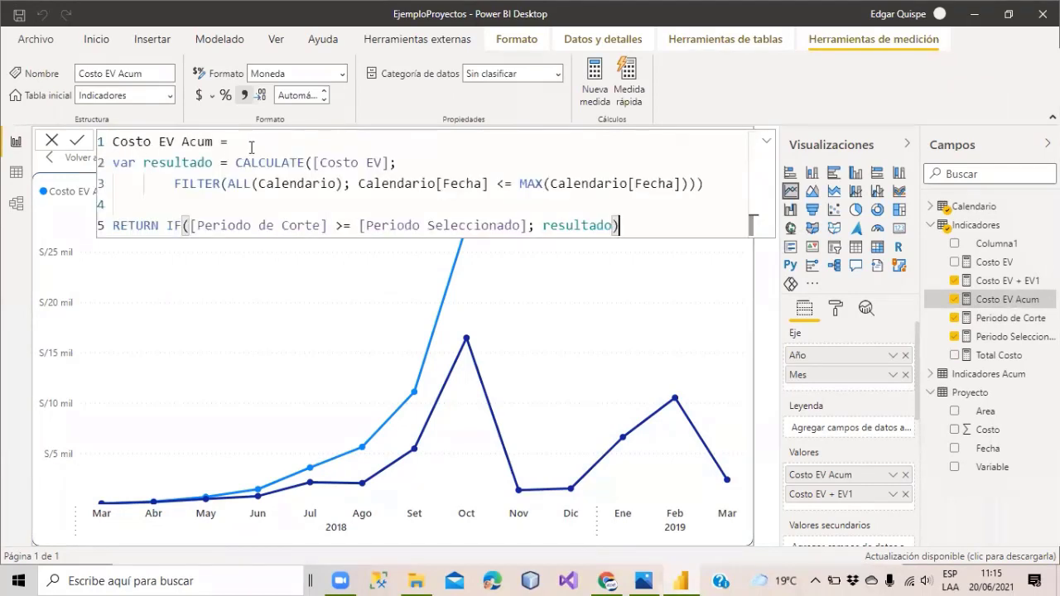
{"action": "key", "text": "Return"}
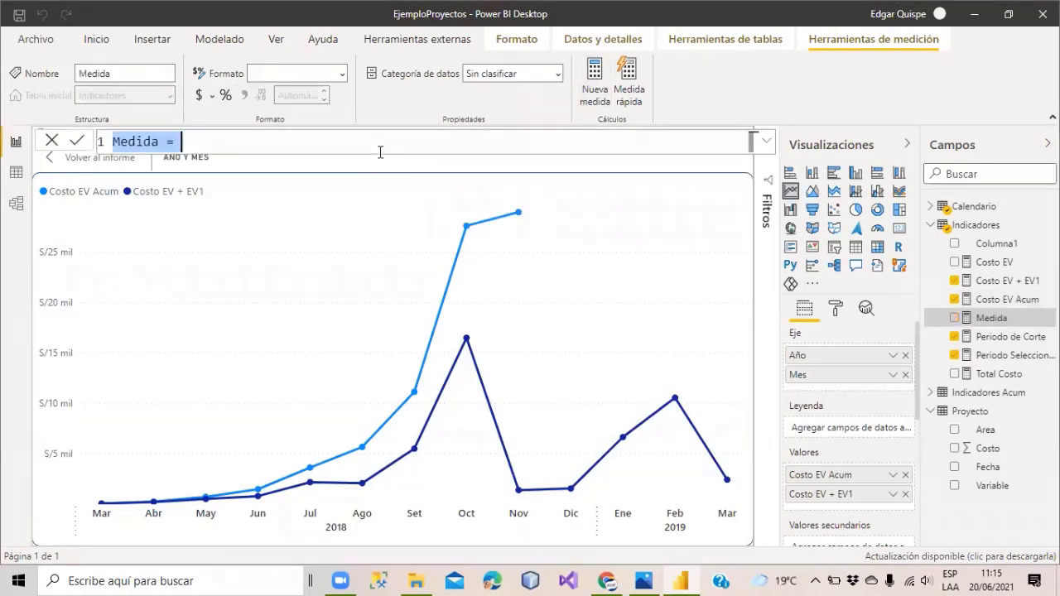
{"action": "key", "text": "ctrl+v"}
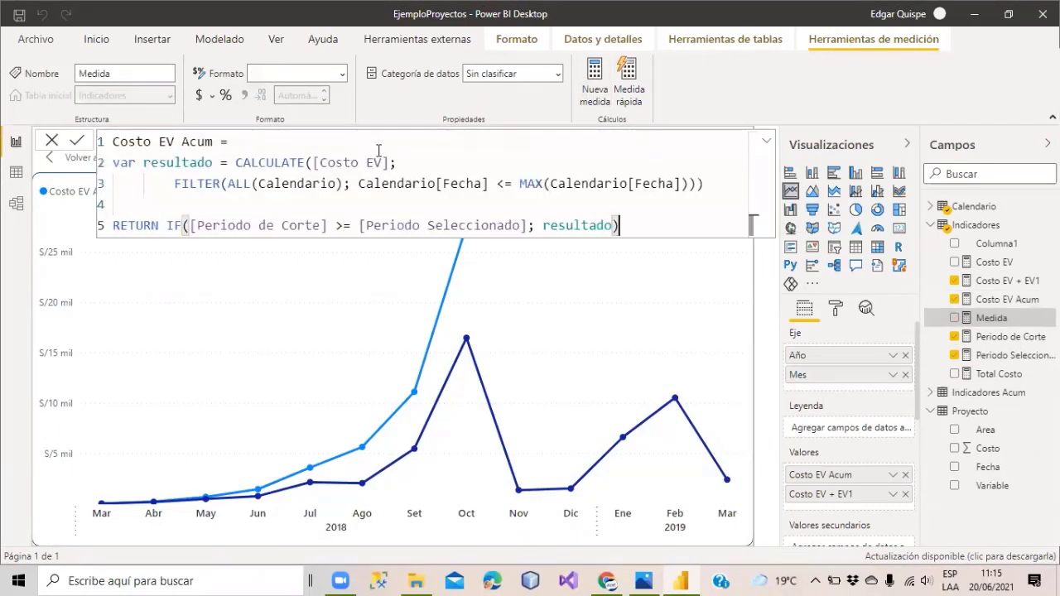
Rename the measure Costo EV + EV1 Acum and make it reference [Costo EV + EV1].
{"action": "left_click", "coordinate": [174, 142]}
{"action": "type", "text": "+ "}
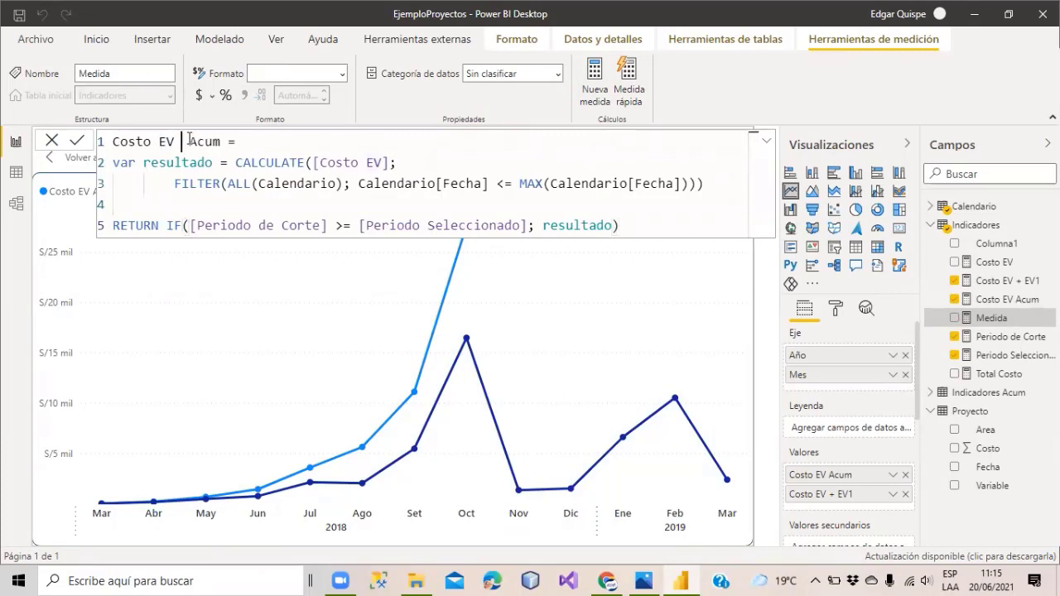
{"action": "type", "text": "EV1"}
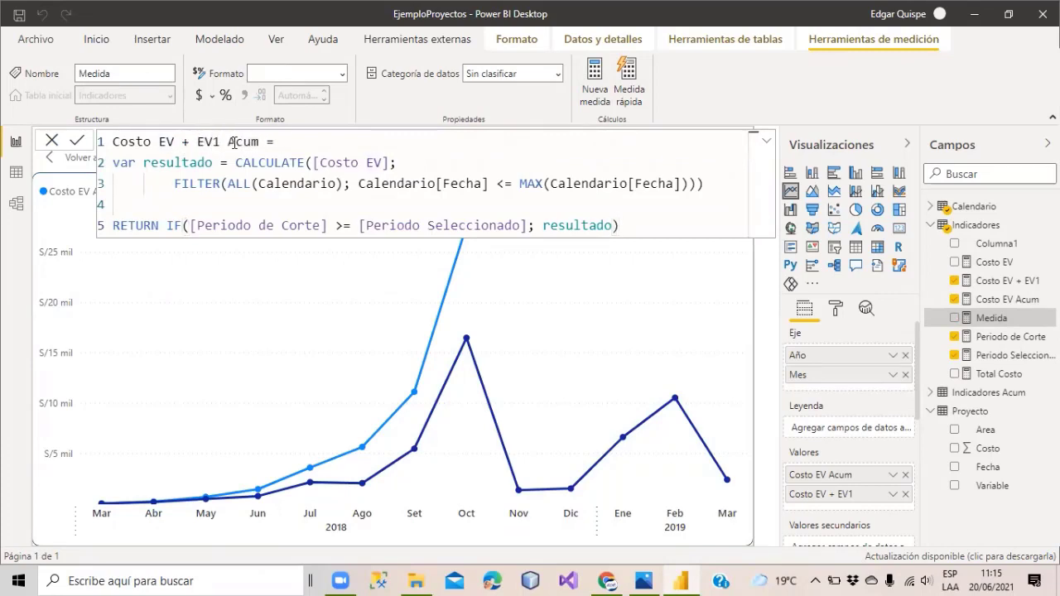
{"action": "left_click", "coordinate": [230, 143]}
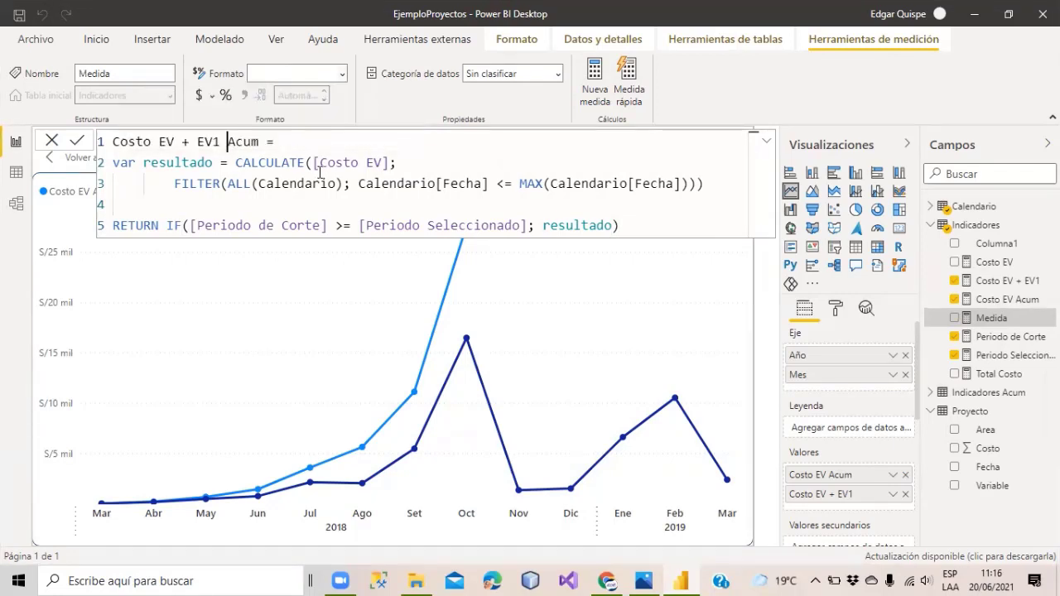
{"action": "left_click", "coordinate": [385, 163]}
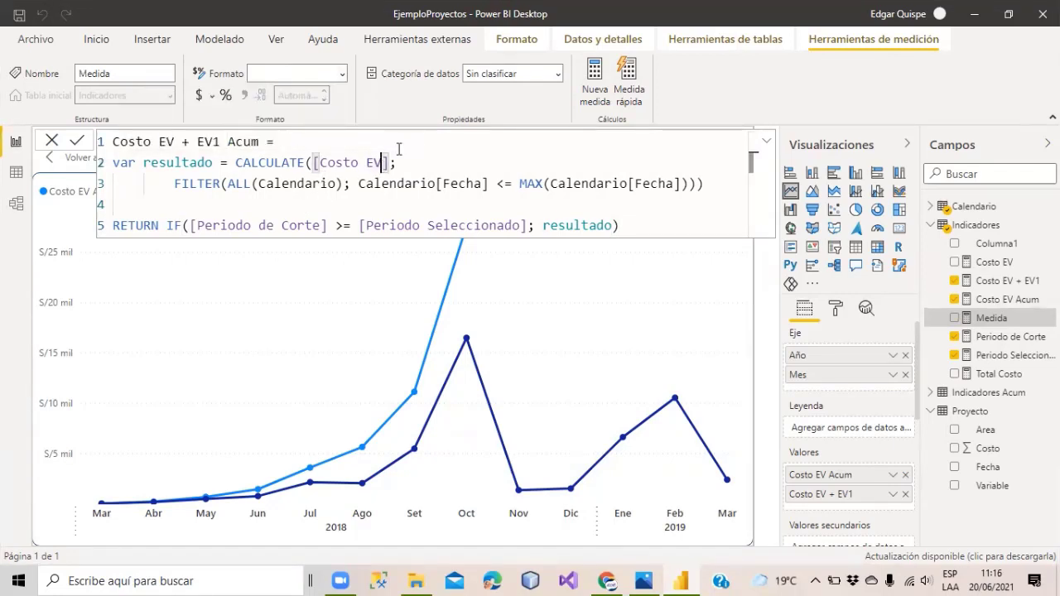
{"action": "type", "text": "+"}
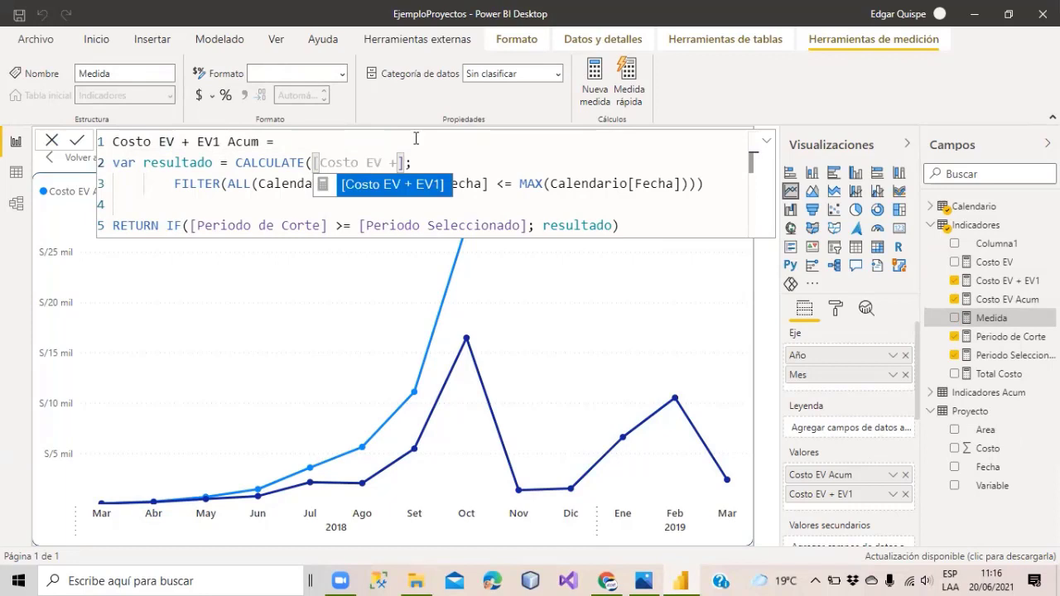
{"action": "type", "text": " EV1"}
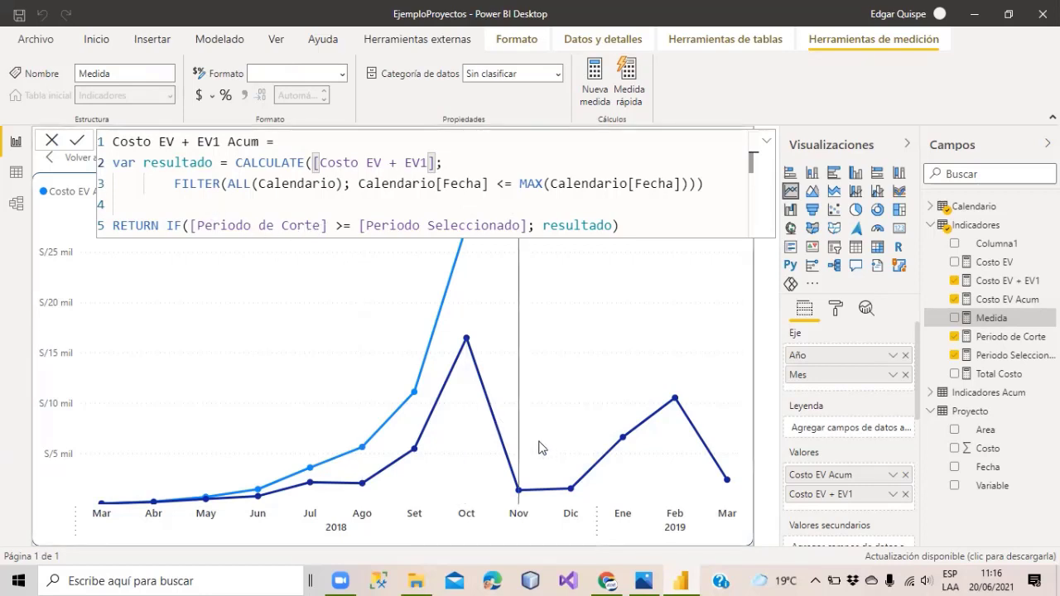
Change the RETURN comparison from >= to <=, commit, and plot Costo EV + EV1 Acum on the chart.
{"action": "mouse_move", "coordinate": [522, 494]}
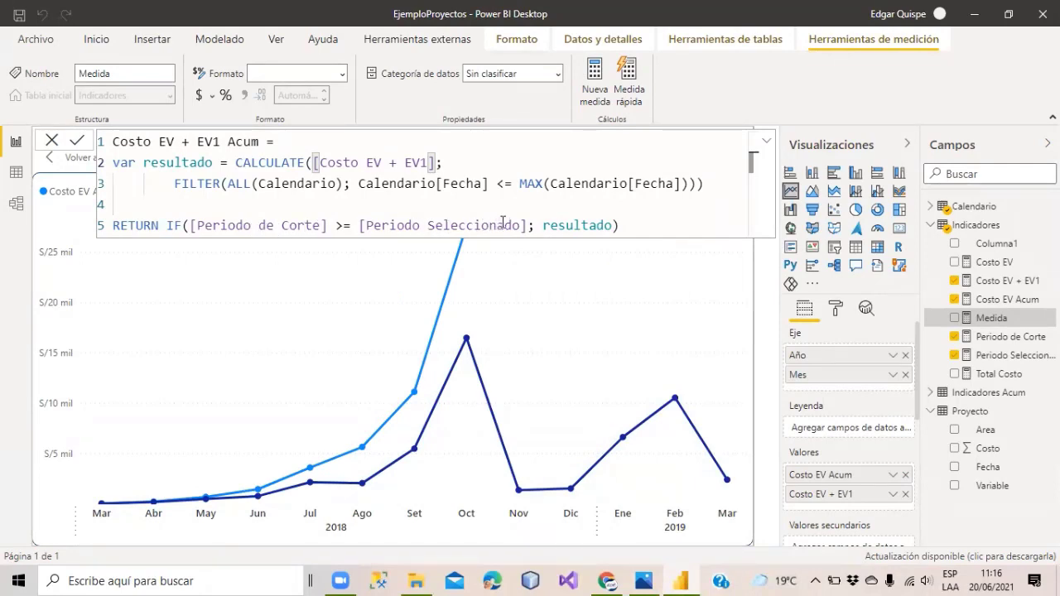
{"action": "left_click", "coordinate": [348, 226]}
{"action": "key", "text": "BackSpace"}
{"action": "key", "text": "BackSpace"}
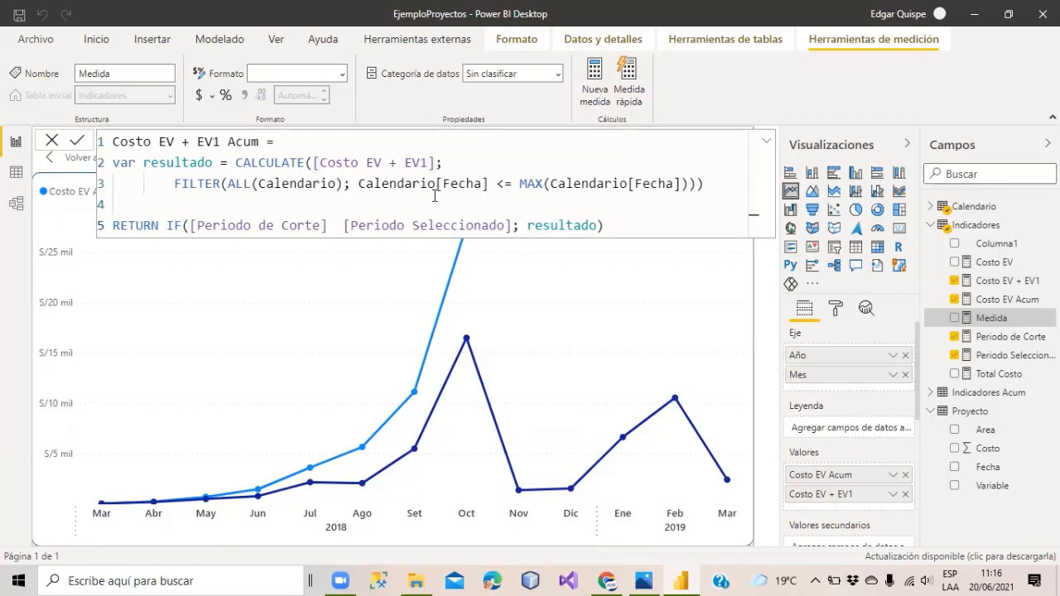
{"action": "type", "text": "<="}
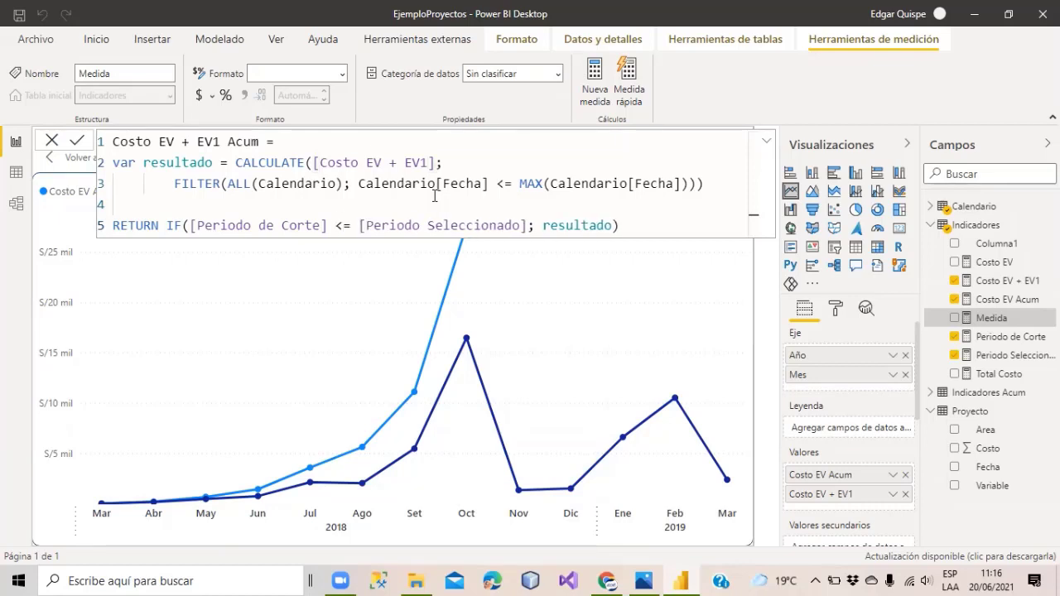
{"action": "left_click", "coordinate": [628, 230]}
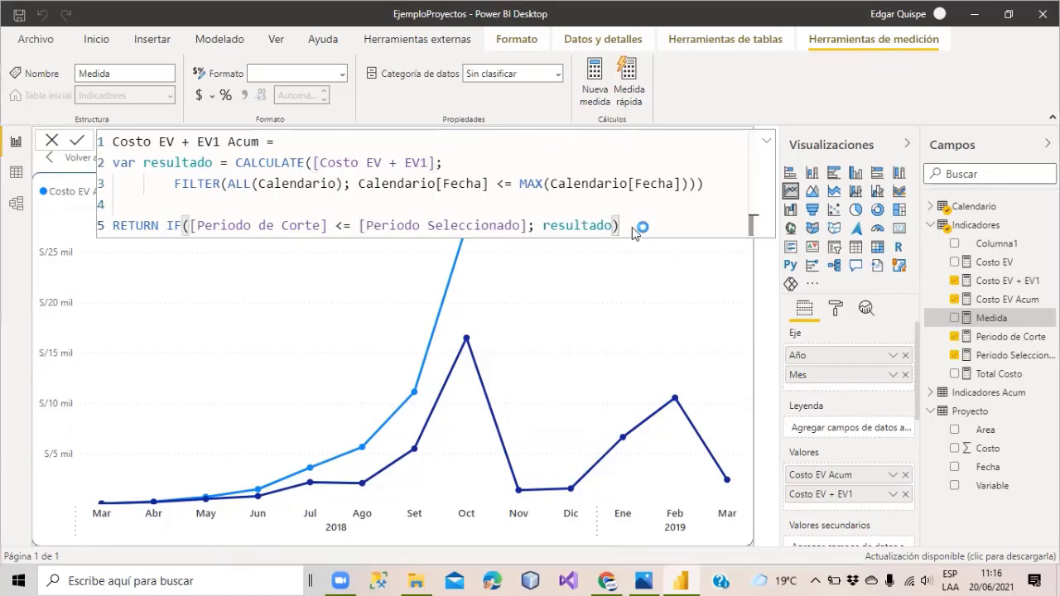
{"action": "key", "text": "Return"}
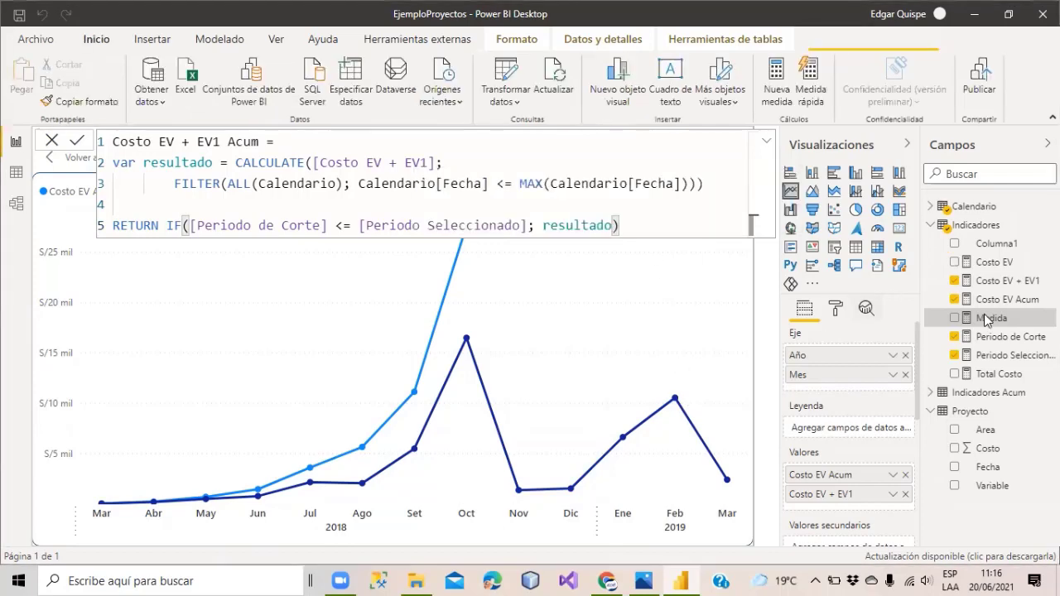
{"action": "left_click", "coordinate": [987, 320]}
{"action": "left_click_drag", "start_coordinate": [985, 302], "coordinate": [536, 319]}
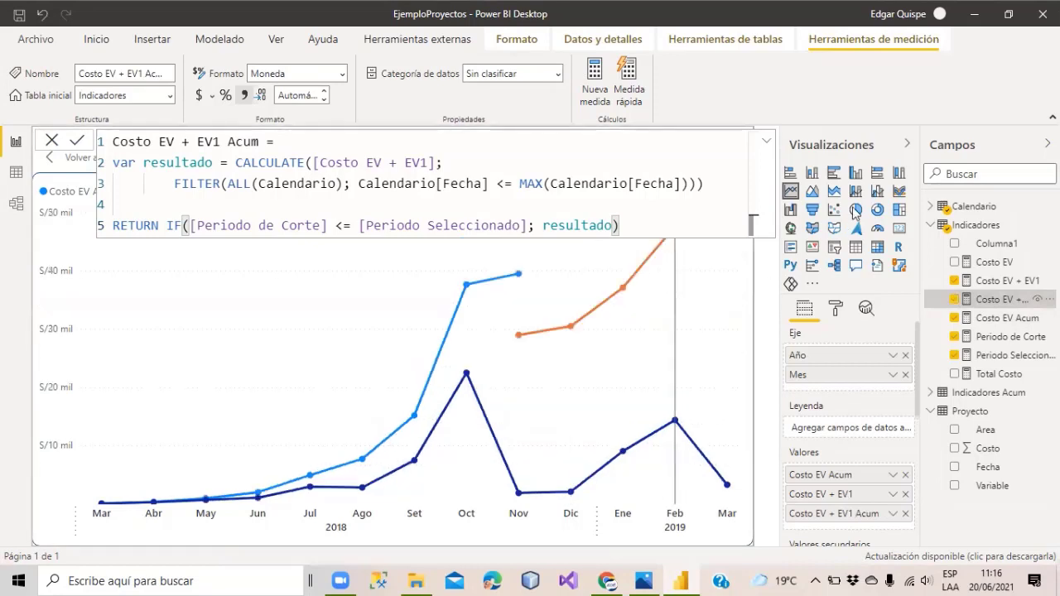
Copy the Costo EV + EV1 formula into a new measure.
{"action": "left_click", "coordinate": [982, 225]}
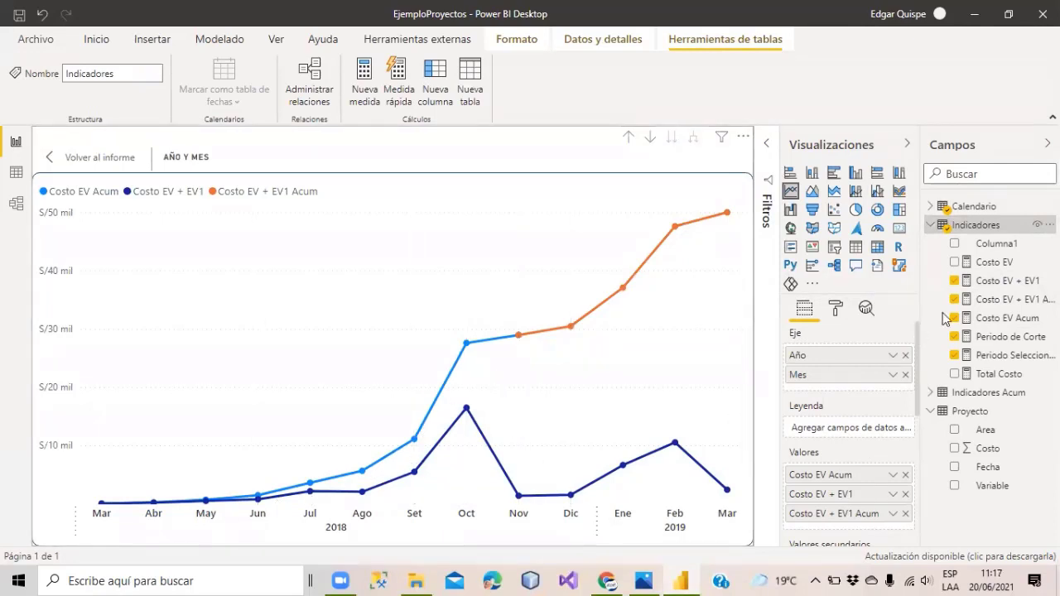
{"action": "left_click_drag", "start_coordinate": [919, 130], "coordinate": [868, 135]}
{"action": "left_click", "coordinate": [963, 280]}
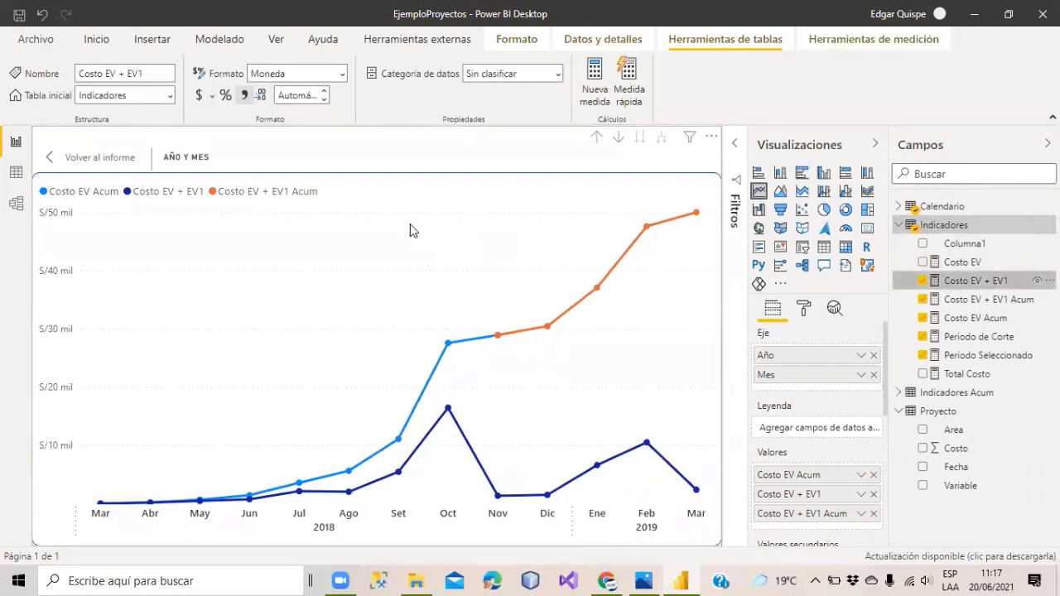
{"action": "left_click", "coordinate": [710, 141]}
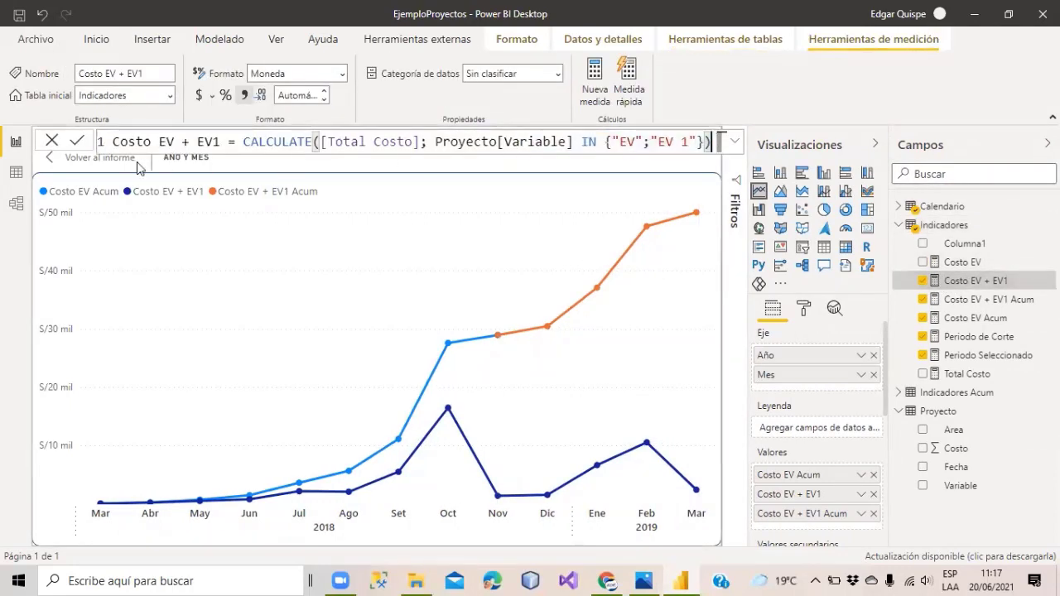
{"action": "left_click", "coordinate": [113, 146], "text": "shift"}
{"action": "key", "text": "ctrl+c"}
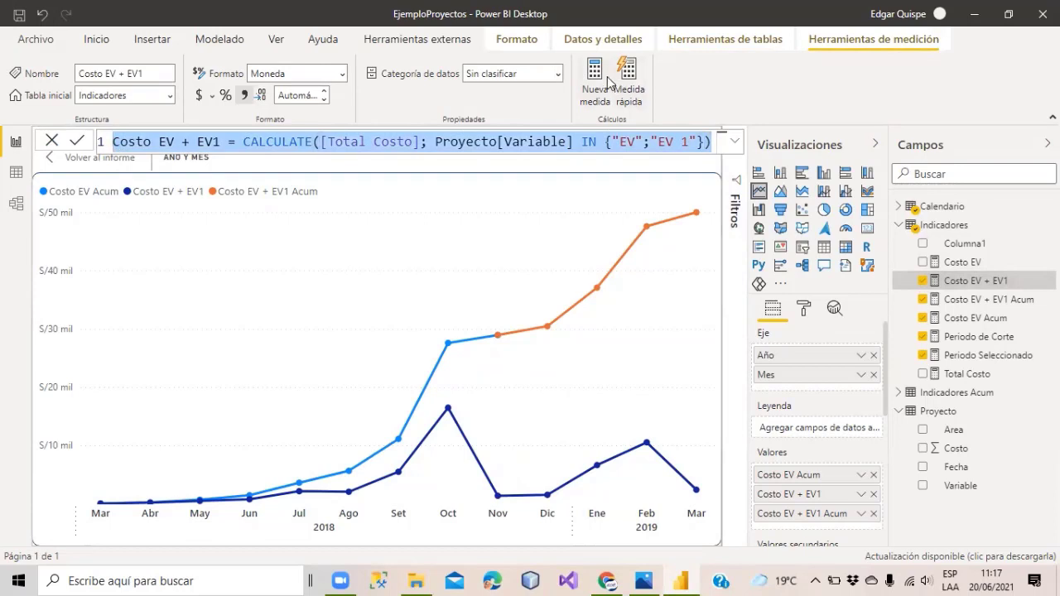
{"action": "left_click", "coordinate": [592, 82]}
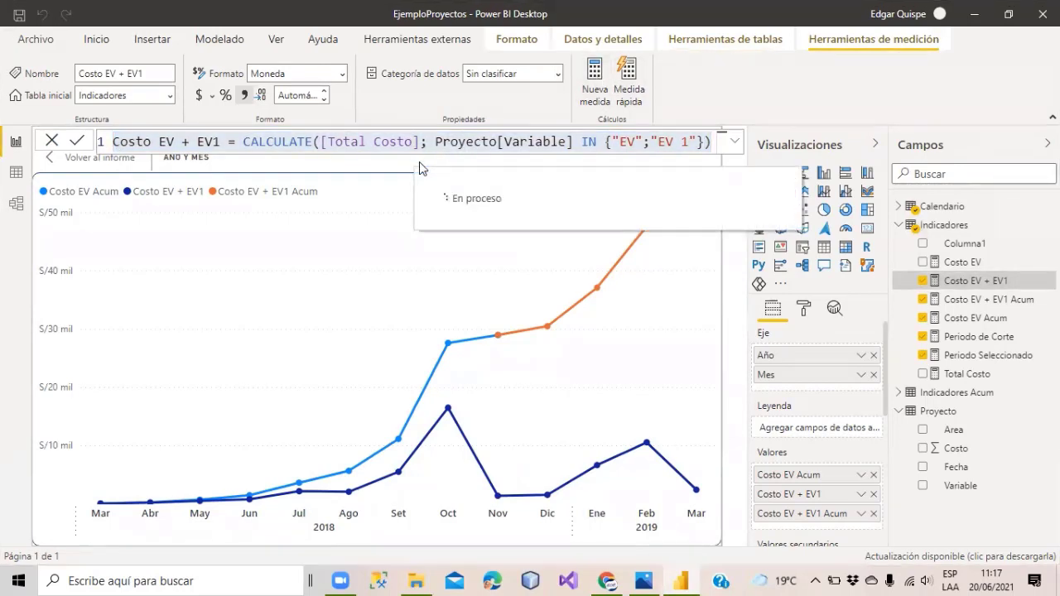
{"action": "key", "text": "ctrl+v"}
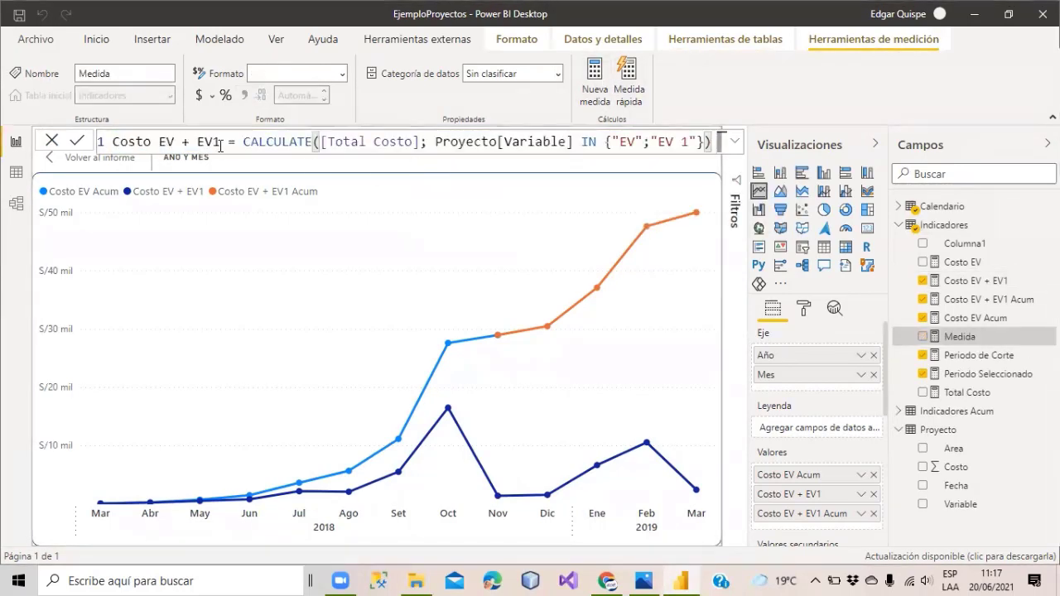
Rename it Costo EV + EV2, change the filter value EV 1 to EV 2, and commit.
{"action": "key", "text": "BackSpace"}
{"action": "type", "text": "2"}
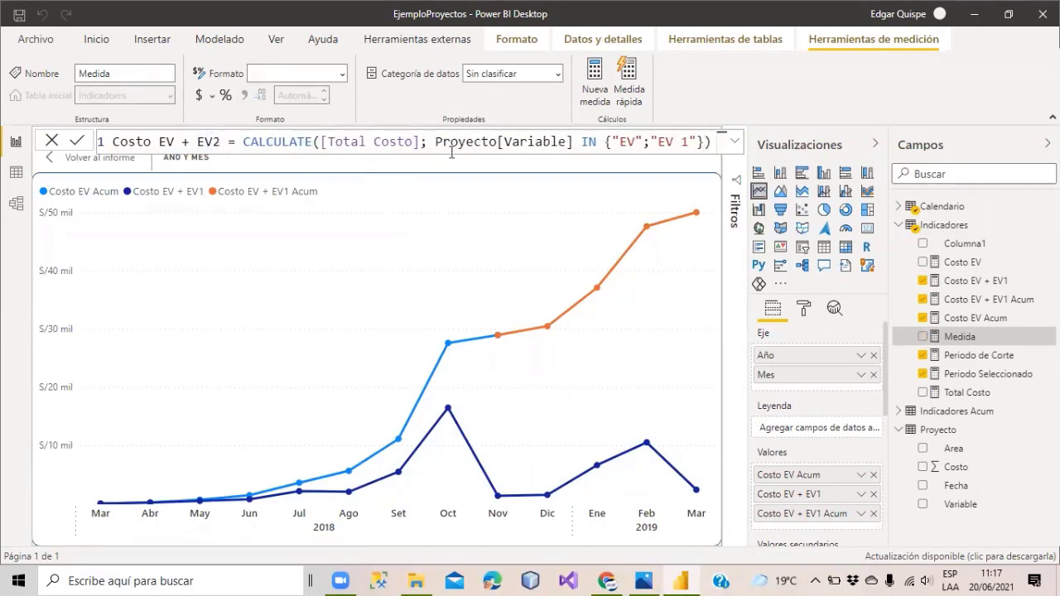
{"action": "left_click", "coordinate": [688, 141]}
{"action": "key", "text": "BackSpace"}
{"action": "type", "text": "2"}
{"action": "key", "text": "Return"}
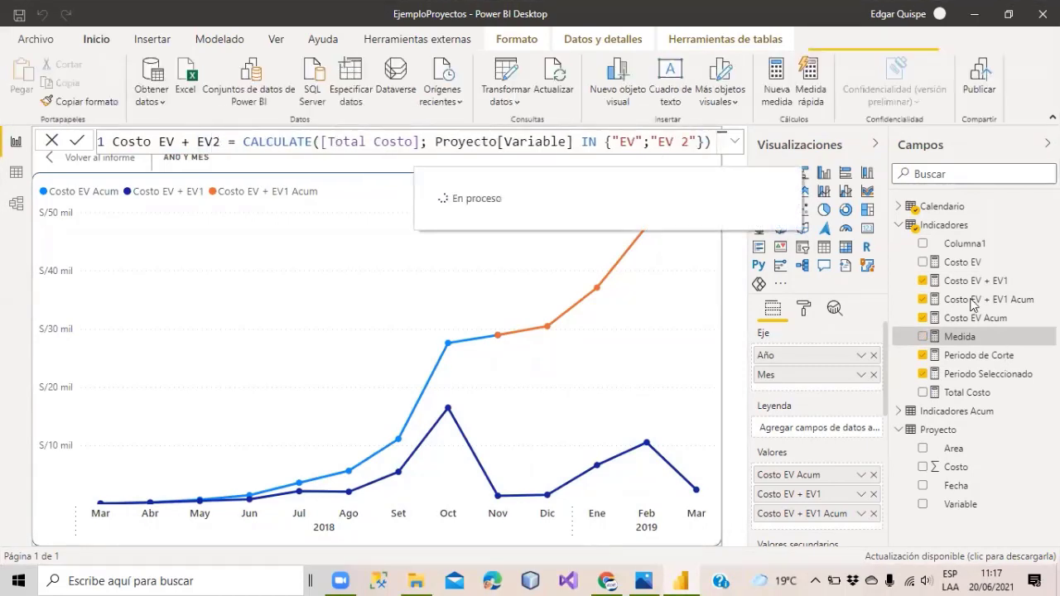
{"action": "left_click", "coordinate": [972, 301]}
Copy the Costo EV + EV1 Acum formula into a new measure.
{"action": "left_click", "coordinate": [619, 225]}
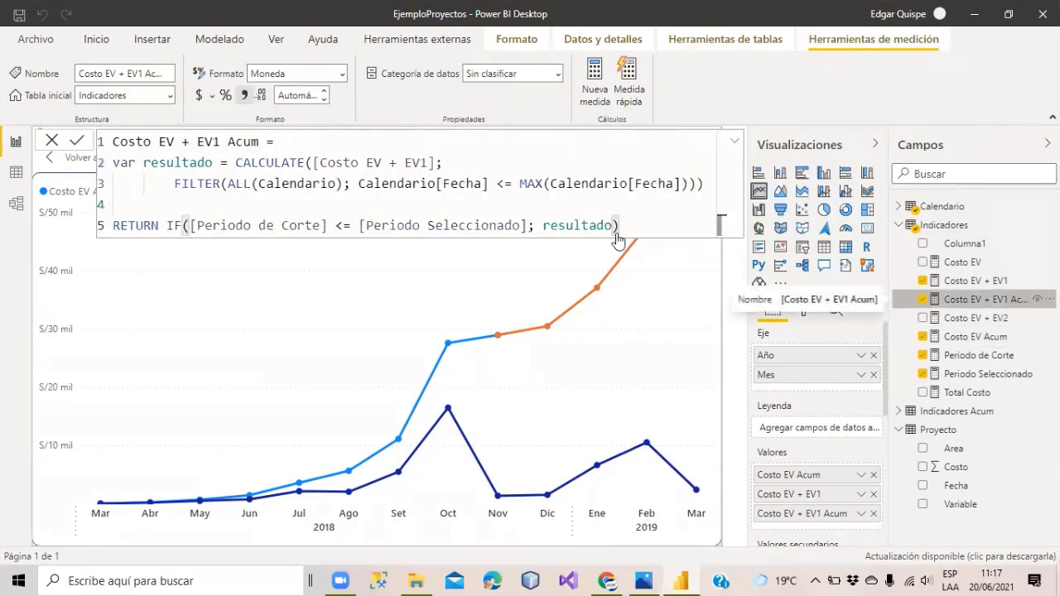
{"action": "left_click_drag", "start_coordinate": [619, 225], "coordinate": [481, 225]}
{"action": "left_click_drag", "start_coordinate": [375, 203], "coordinate": [114, 142]}
{"action": "key", "text": "ctrl+c"}
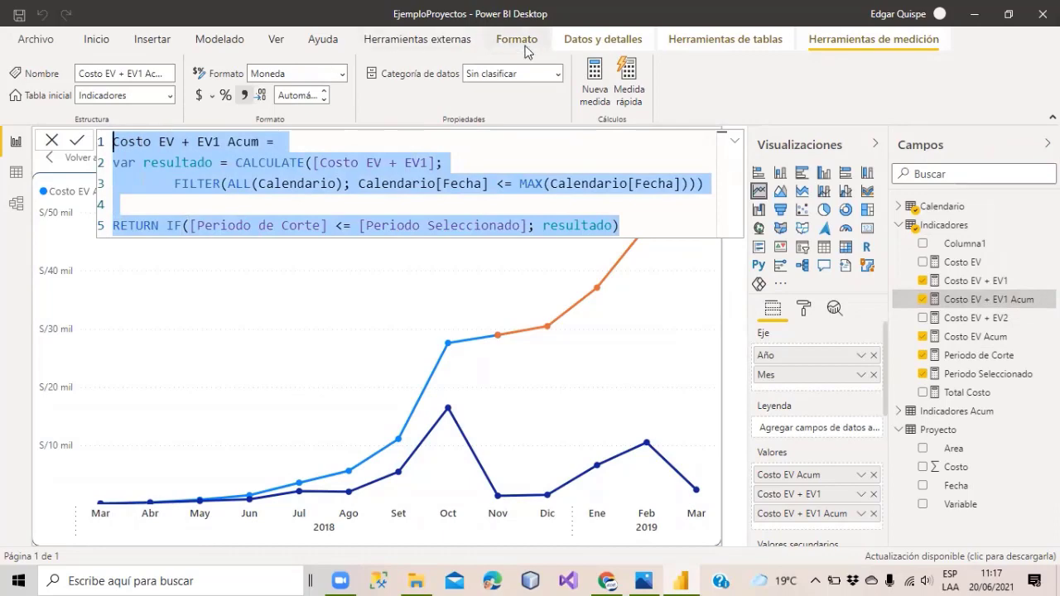
{"action": "left_click", "coordinate": [595, 75]}
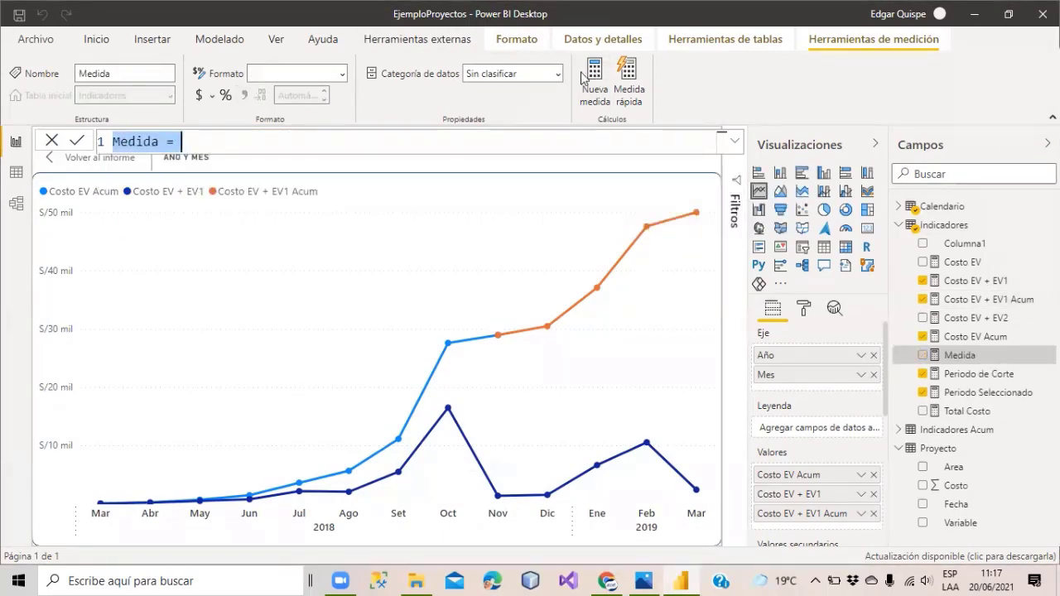
{"action": "key", "text": "ctrl+v"}
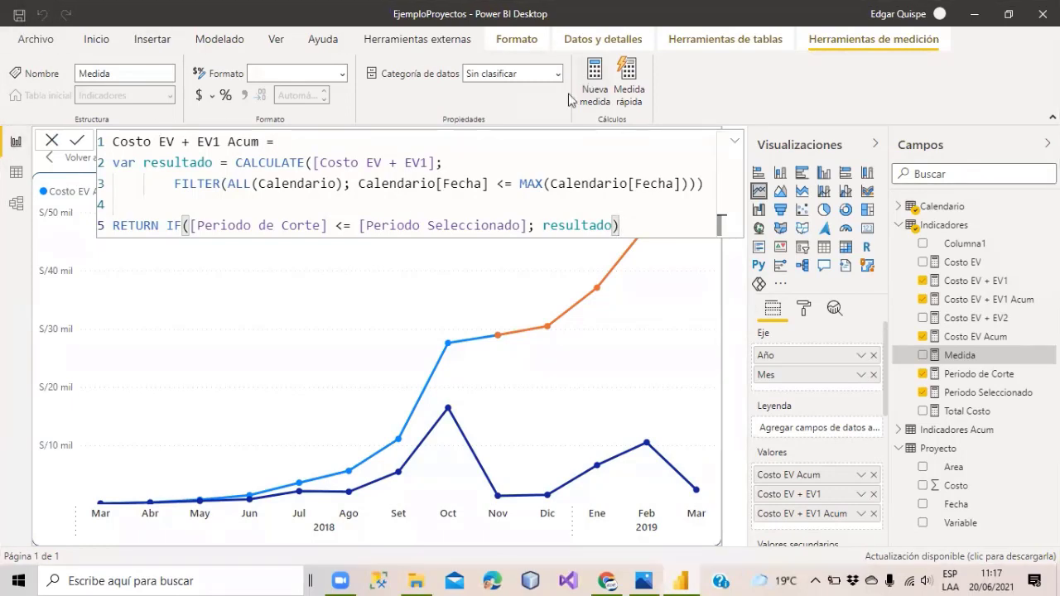
Change EV1 to EV2 in the name and referenced measure, committing Costo EV + EV2 Acum.
{"action": "left_click", "coordinate": [221, 142]}
{"action": "key", "text": "BackSpace"}
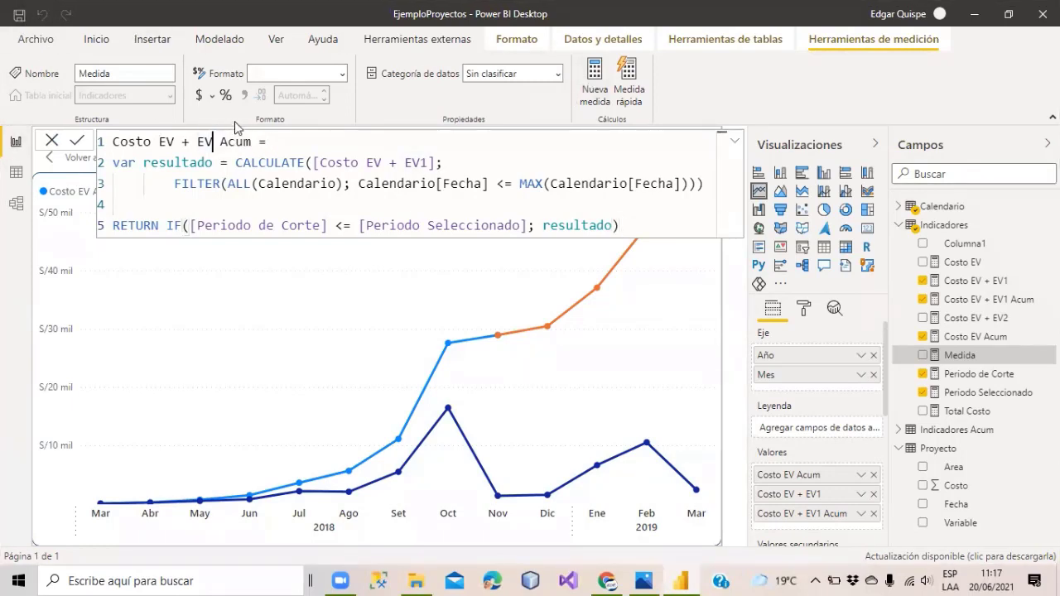
{"action": "type", "text": "2"}
{"action": "left_click", "coordinate": [427, 163]}
{"action": "key", "text": "BackSpace"}
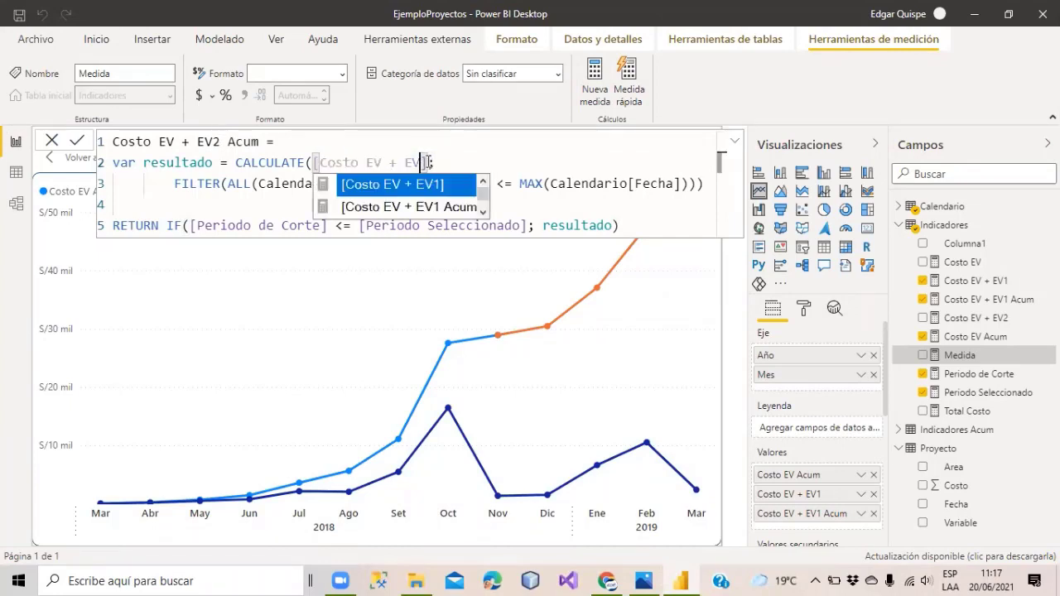
{"action": "type", "text": "2"}
{"action": "left_click", "coordinate": [479, 169]}
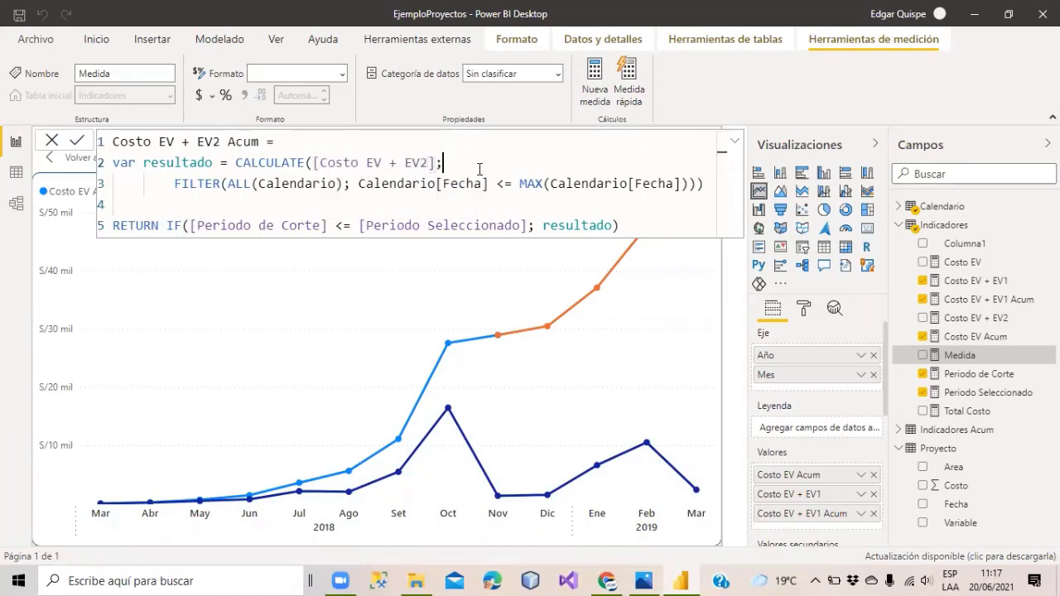
{"action": "left_click", "coordinate": [671, 225]}
{"action": "key", "text": "Return"}
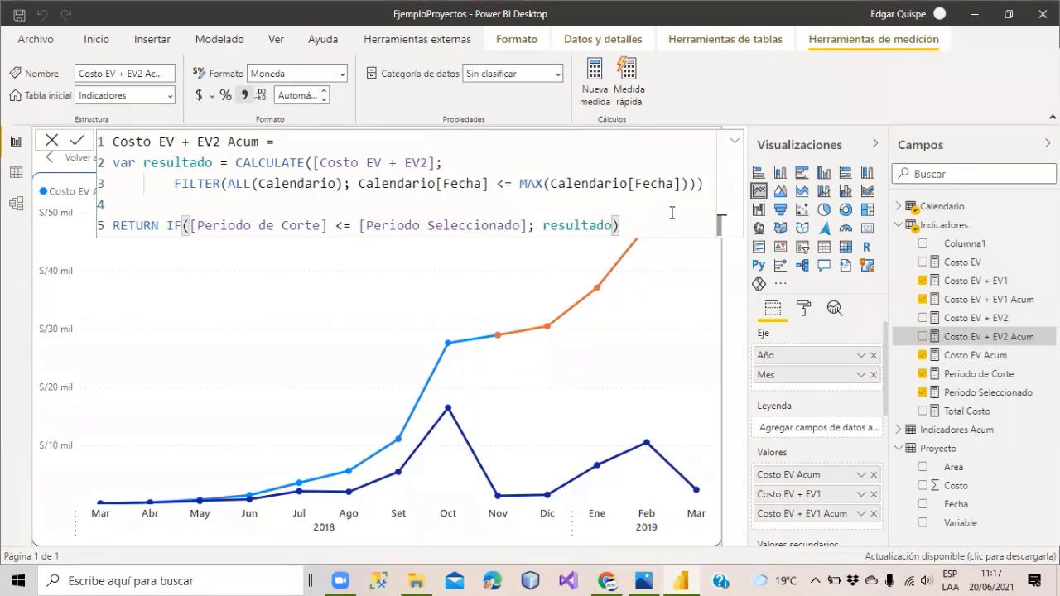
Add Costo EV + EV2 Acum to the line chart, keeping Costo EV Acum on it.
{"action": "left_click_drag", "start_coordinate": [972, 337], "coordinate": [492, 370]}
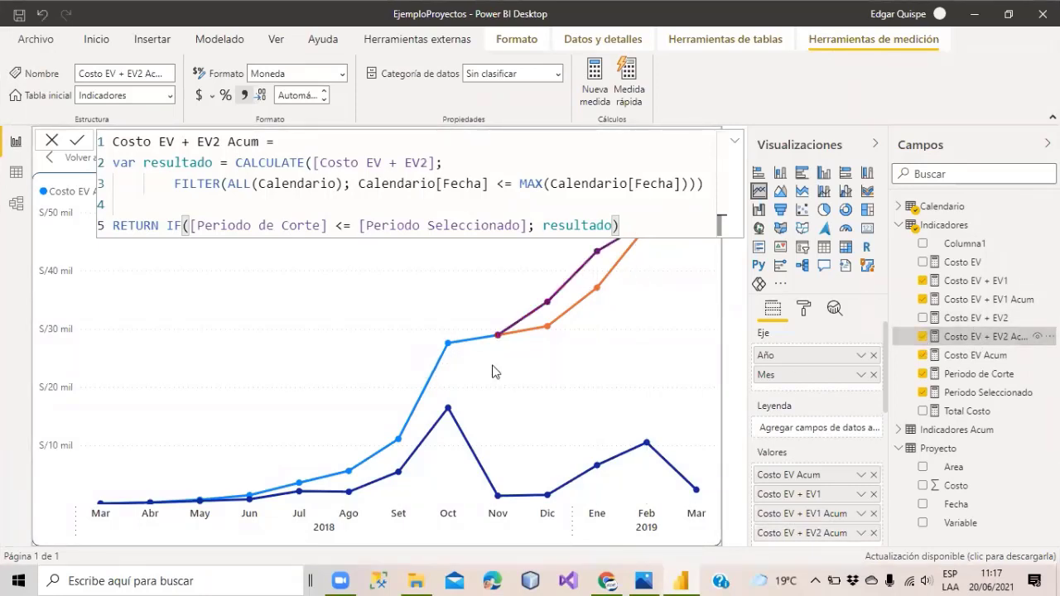
{"action": "scroll", "coordinate": [842, 409], "scroll_direction": "down", "scroll_amount": 1}
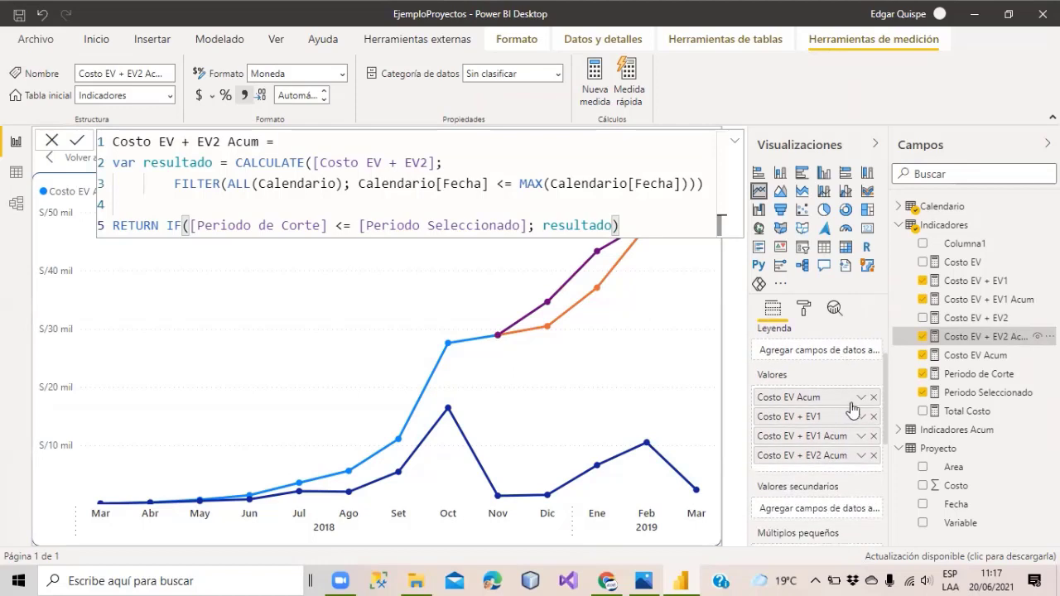
{"action": "left_click", "coordinate": [873, 397]}
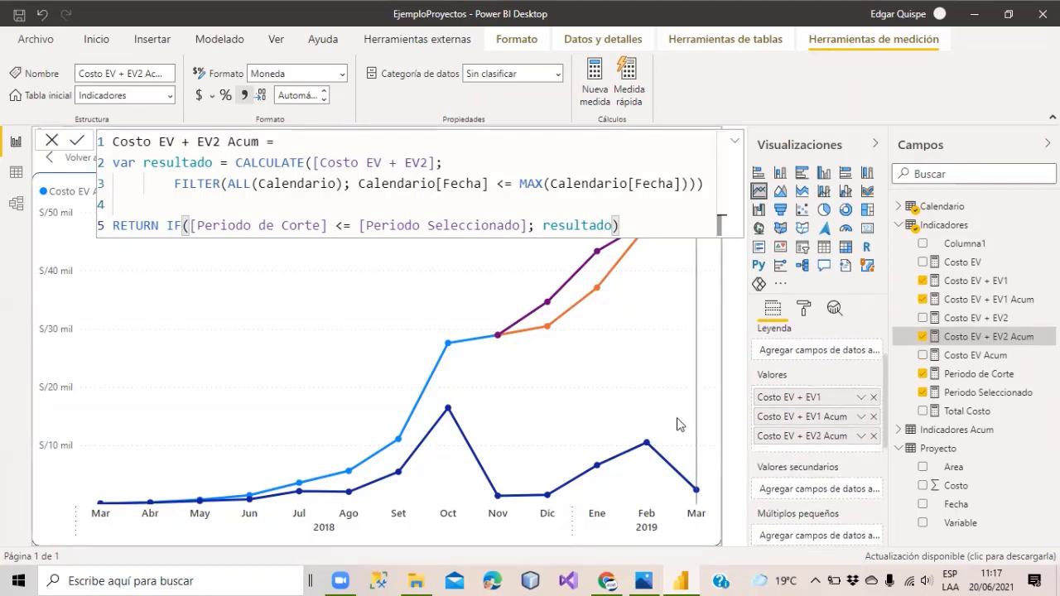
{"action": "mouse_move", "coordinate": [686, 382]}
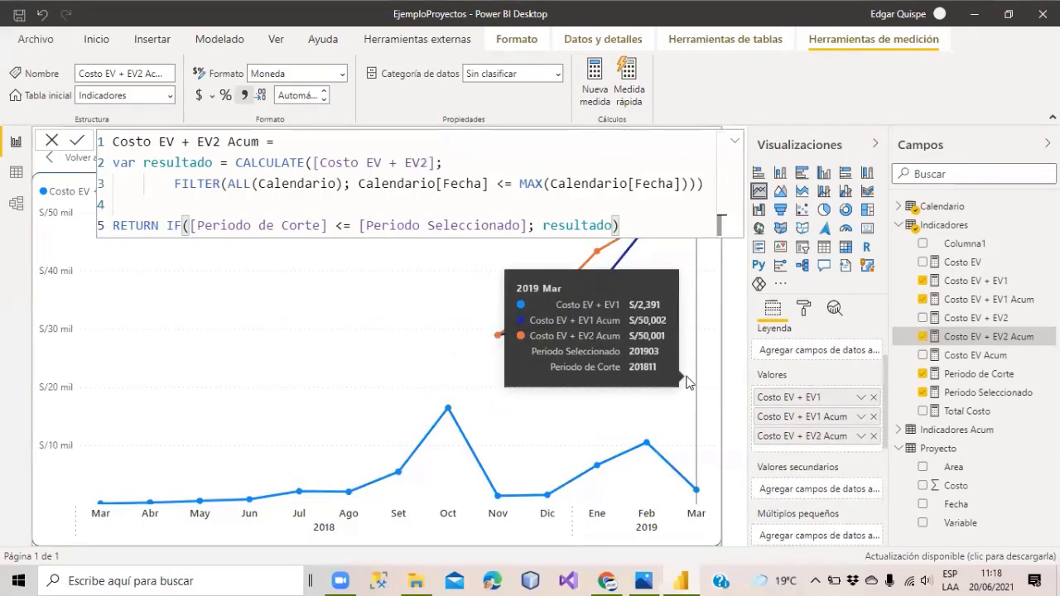
{"action": "key", "text": "ctrl+z"}
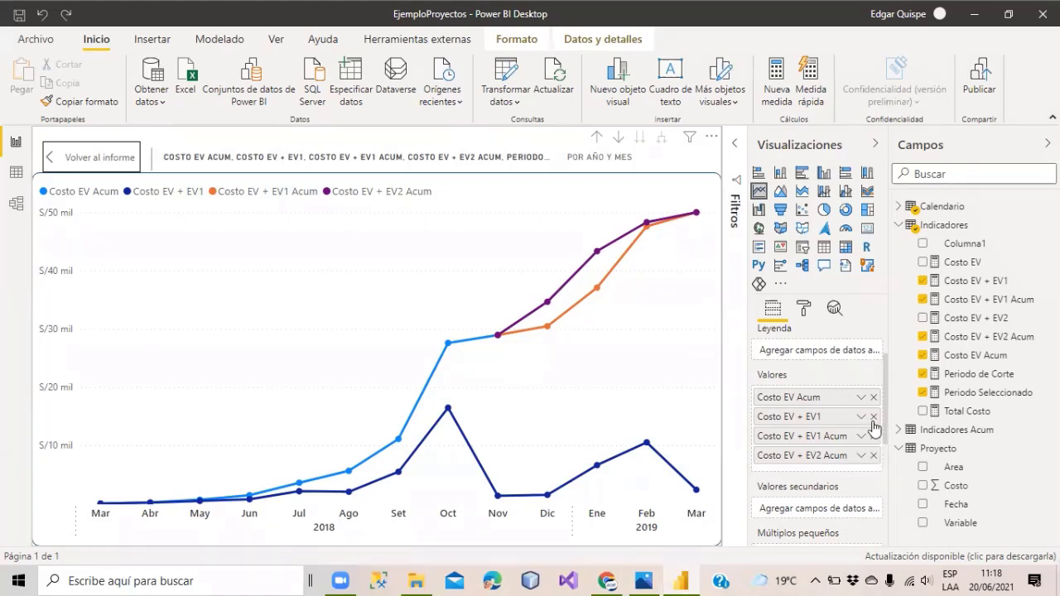
Remove Costo EV + EV1 from the chart and delete the 201811 Periodo de Corte card.
{"action": "left_click", "coordinate": [873, 416]}
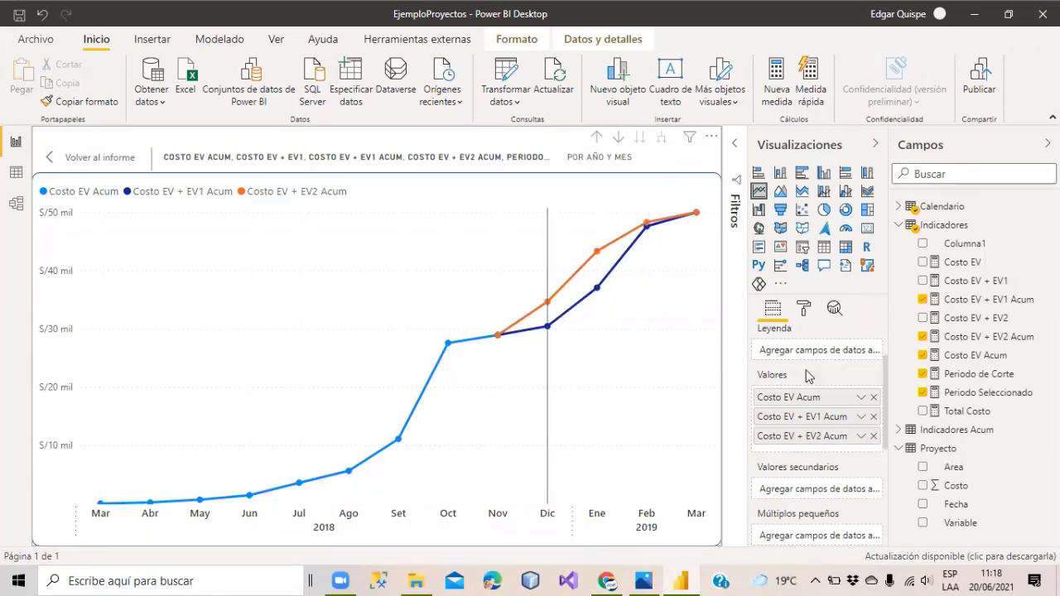
{"action": "left_click", "coordinate": [86, 159]}
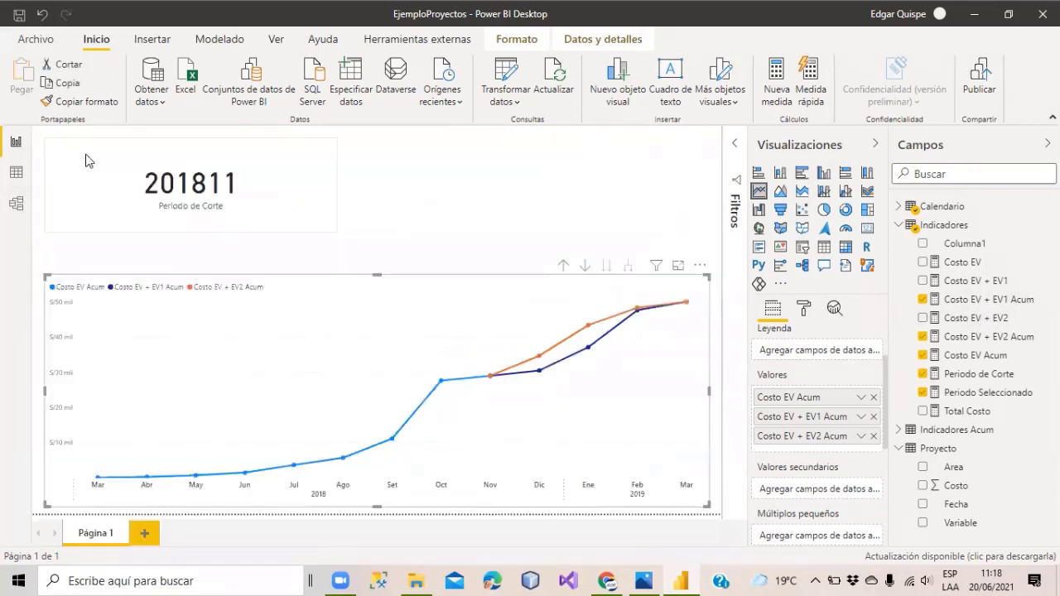
{"action": "left_click", "coordinate": [383, 173]}
{"action": "left_click", "coordinate": [320, 187]}
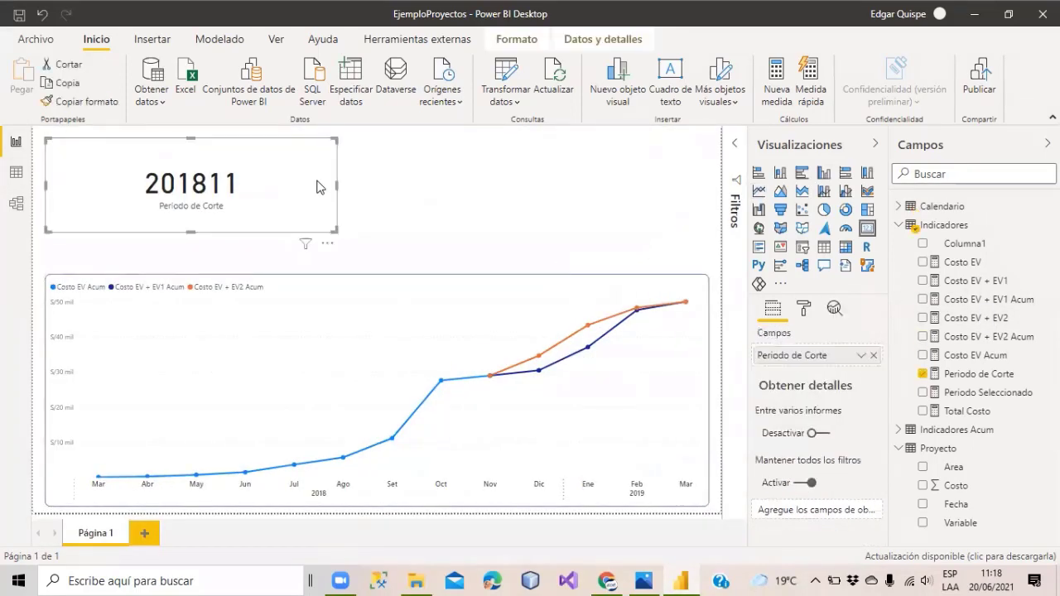
{"action": "key", "text": "Delete"}
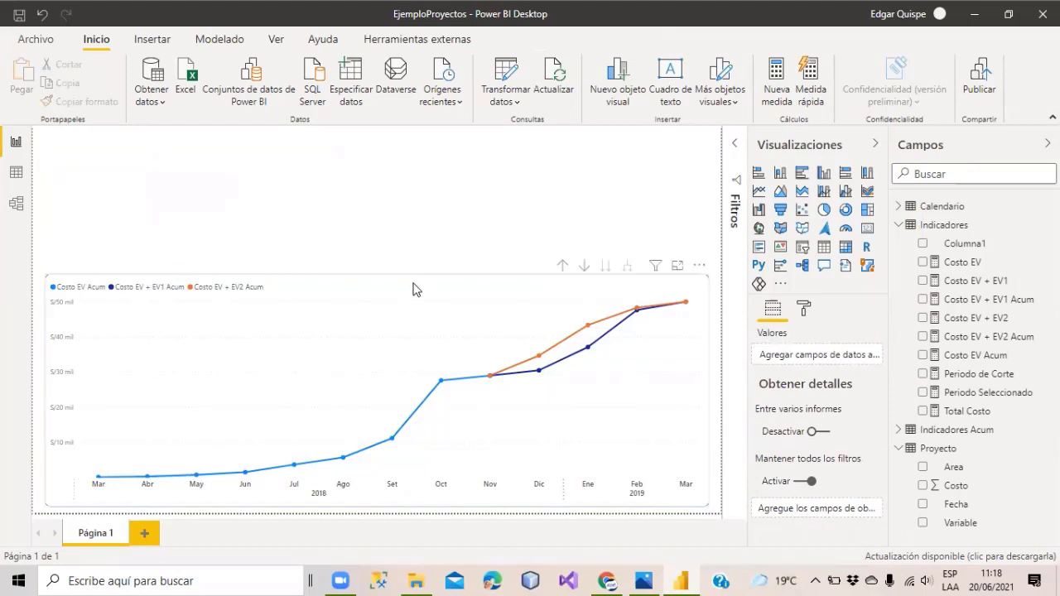
Stretch the line chart up to the top of the report page.
{"action": "left_click", "coordinate": [387, 282]}
{"action": "left_click_drag", "start_coordinate": [378, 275], "coordinate": [374, 141]}
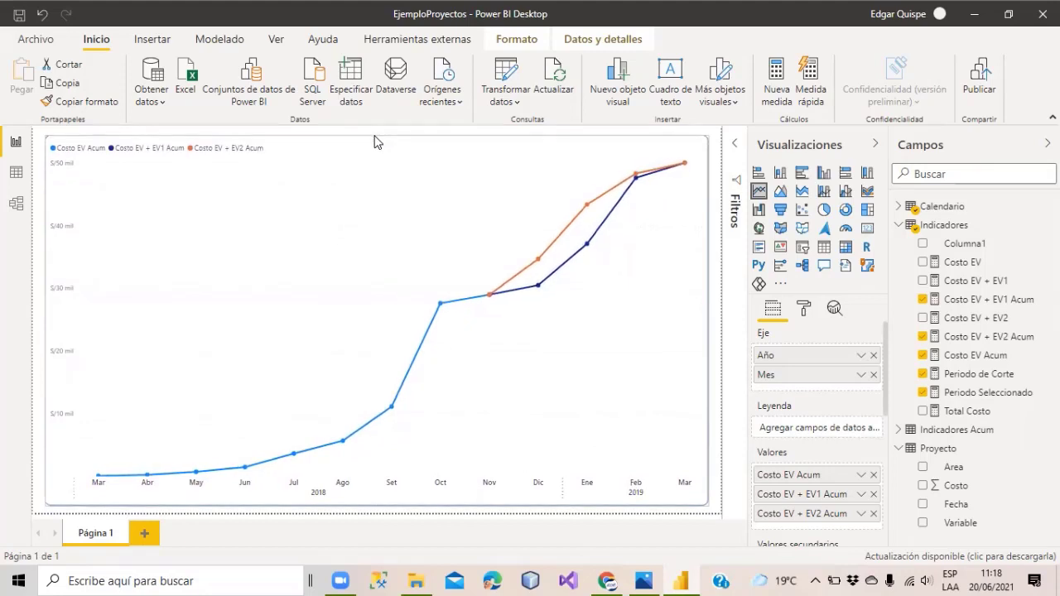
{"action": "left_click", "coordinate": [719, 205]}
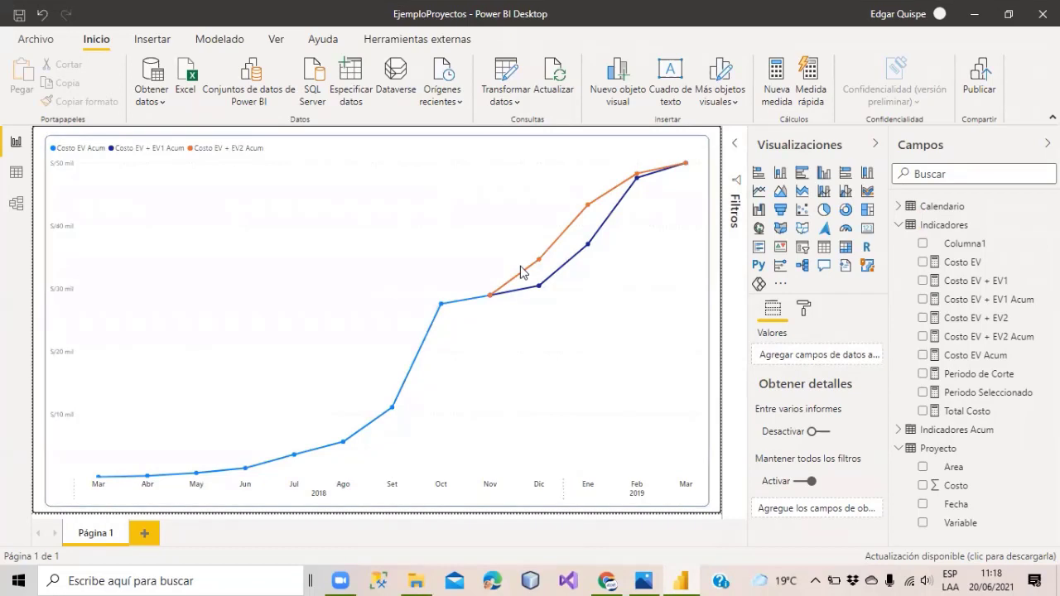
Check the EjemploProyectos.png reference chart, then minimize Photos to reach File Explorer.
{"action": "left_click", "coordinate": [975, 25]}
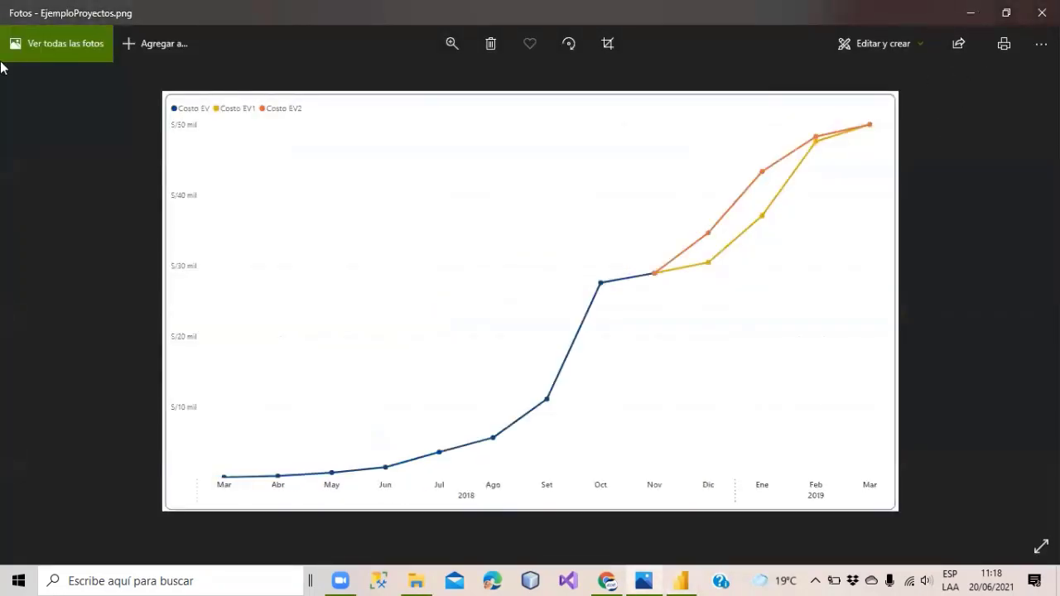
{"action": "left_click", "coordinate": [967, 13]}
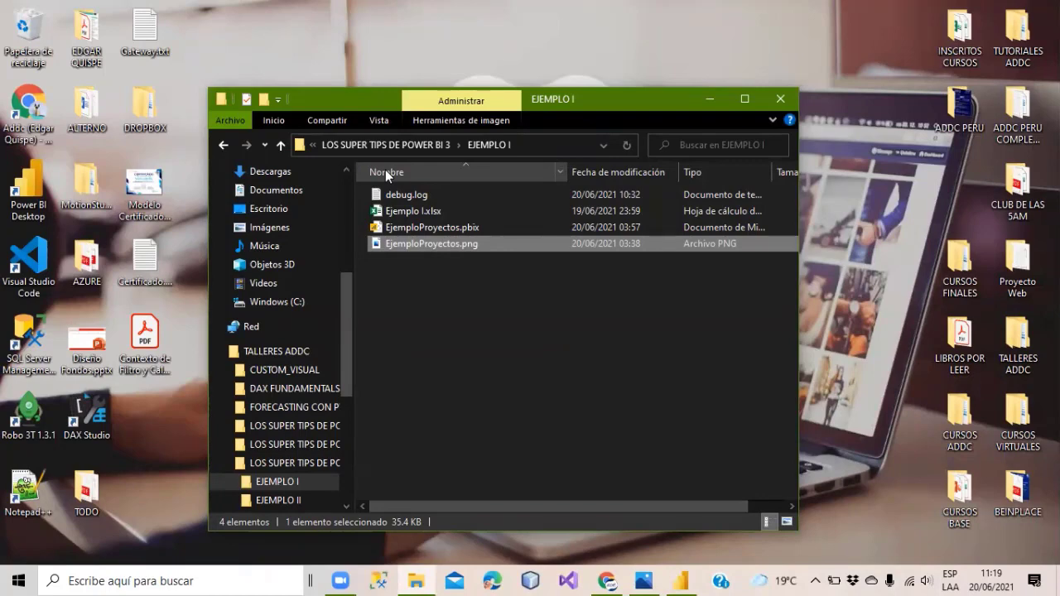
Go up to LOS SUPER TIPS DE POWER BI 3, then switch to the Sorteo Becas y Semibecas sheet.
{"action": "left_click", "coordinate": [380, 145]}
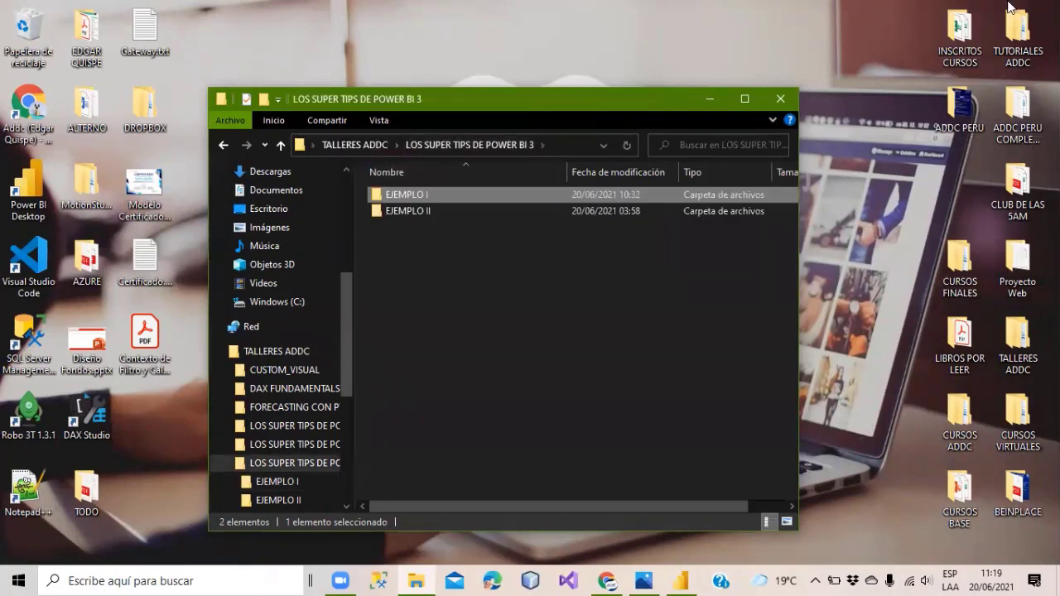
{"action": "left_click", "coordinate": [907, 135]}
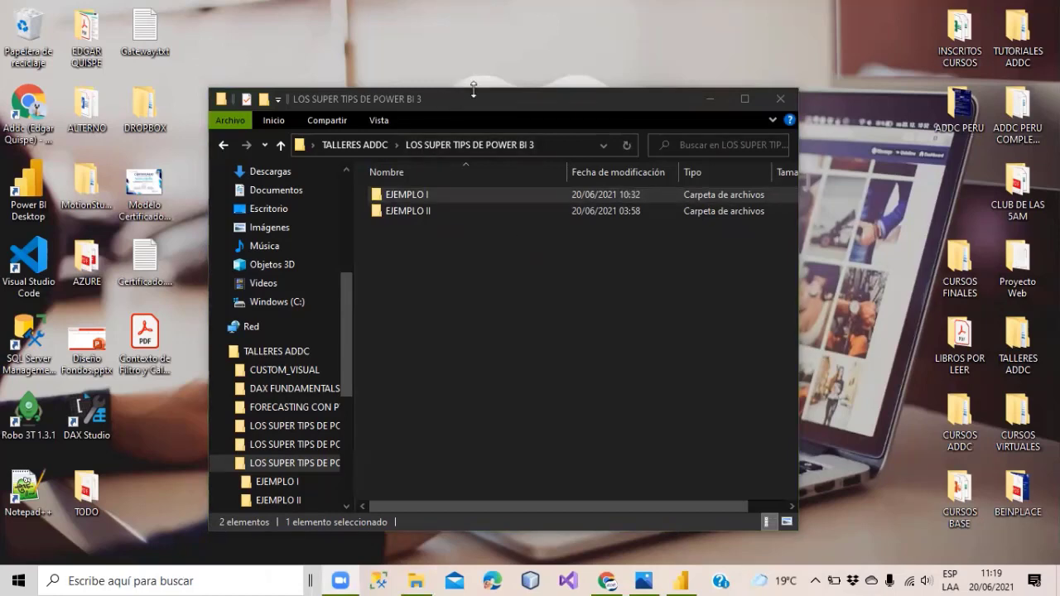
{"action": "left_click_drag", "start_coordinate": [473, 89], "coordinate": [476, 116]}
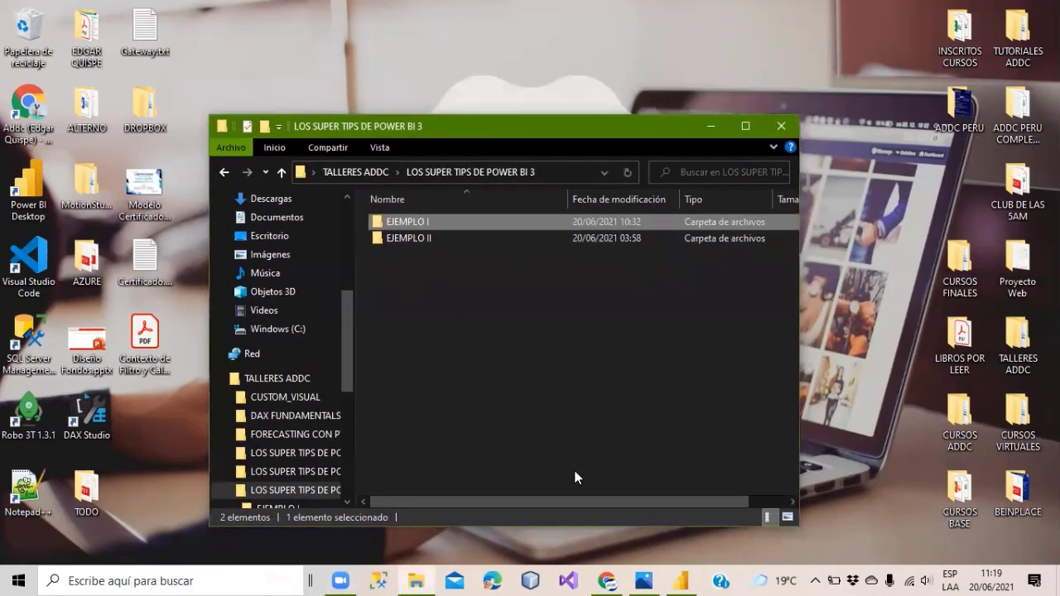
{"action": "mouse_move", "coordinate": [611, 577]}
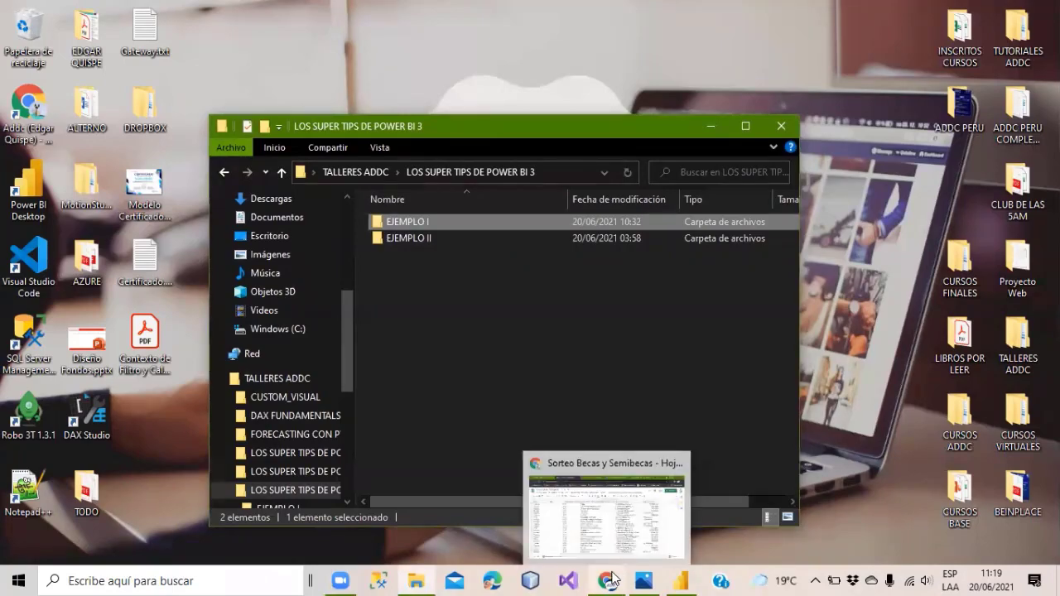
{"action": "left_click", "coordinate": [613, 577]}
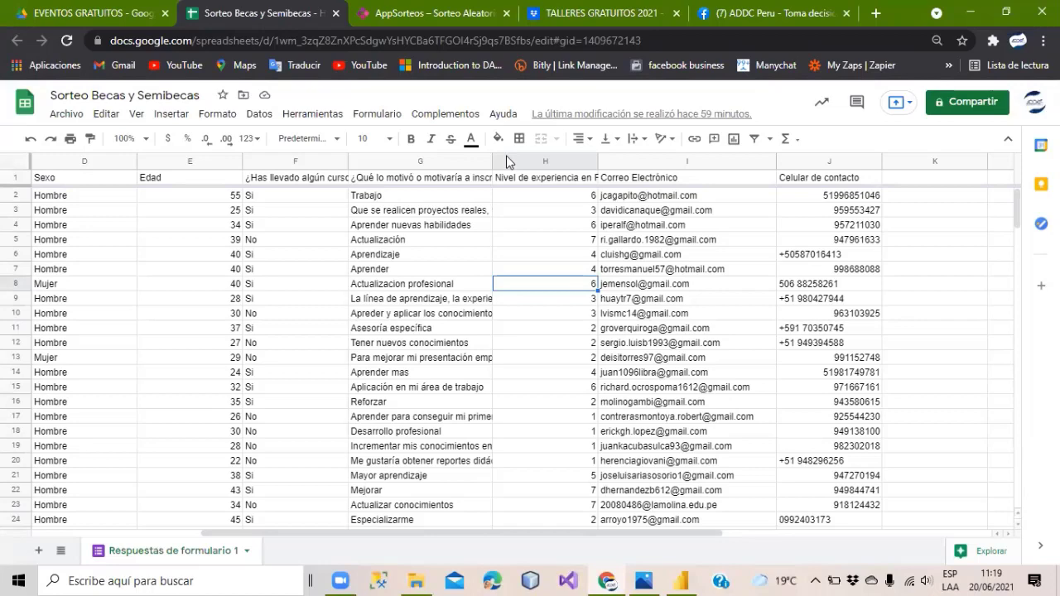
From the EVENTOS GRATUITOS Drive tab, launch Classroom via the Google apps grid.
{"action": "left_click", "coordinate": [43, 14]}
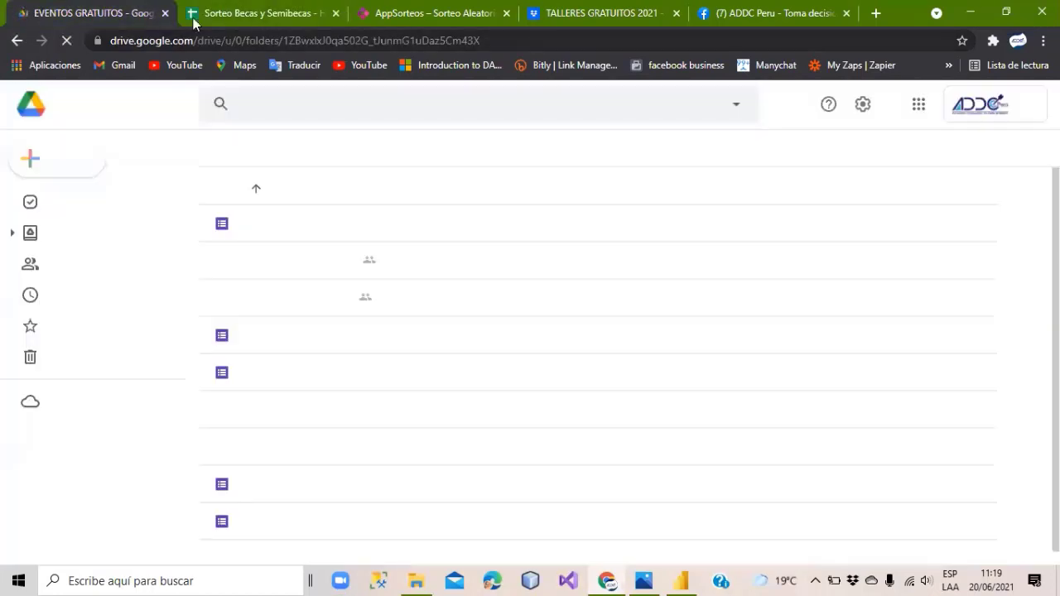
{"action": "left_click", "coordinate": [916, 103]}
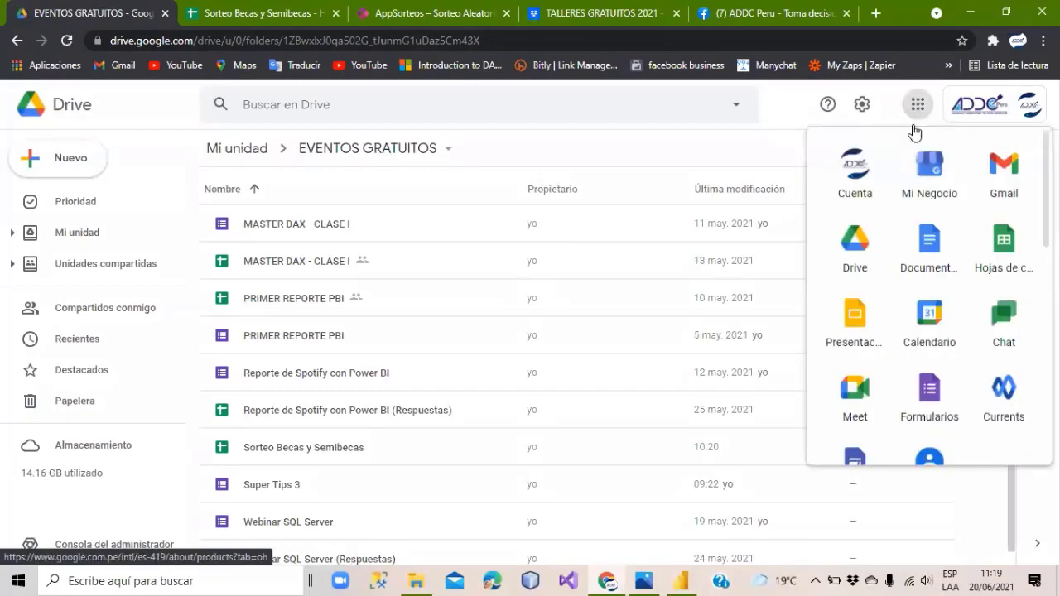
{"action": "scroll", "coordinate": [941, 352], "scroll_direction": "down", "scroll_amount": 3}
{"action": "scroll", "coordinate": [941, 352], "scroll_direction": "down", "scroll_amount": 3}
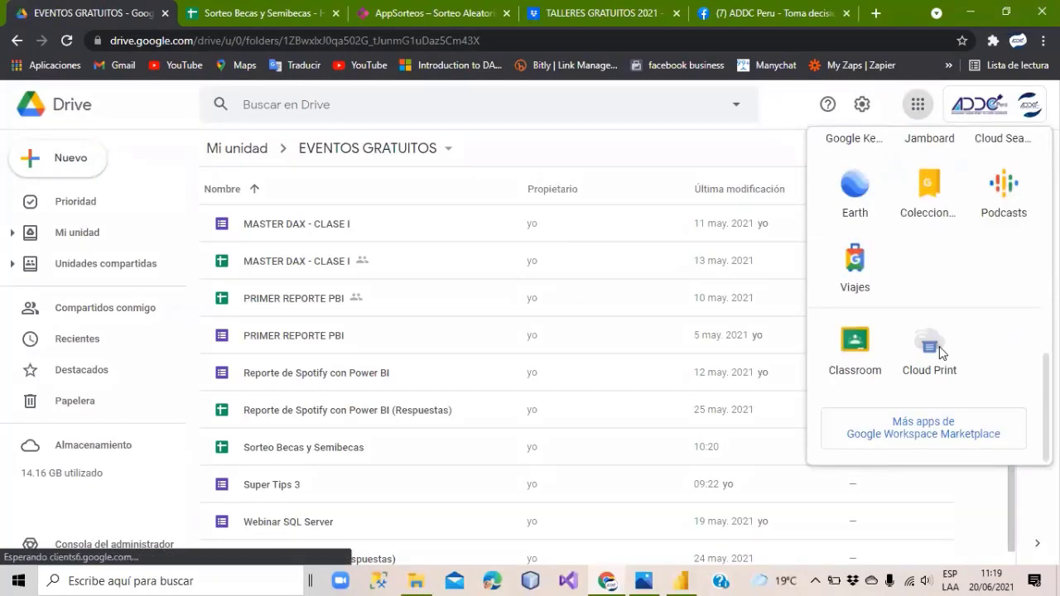
{"action": "left_click", "coordinate": [858, 348]}
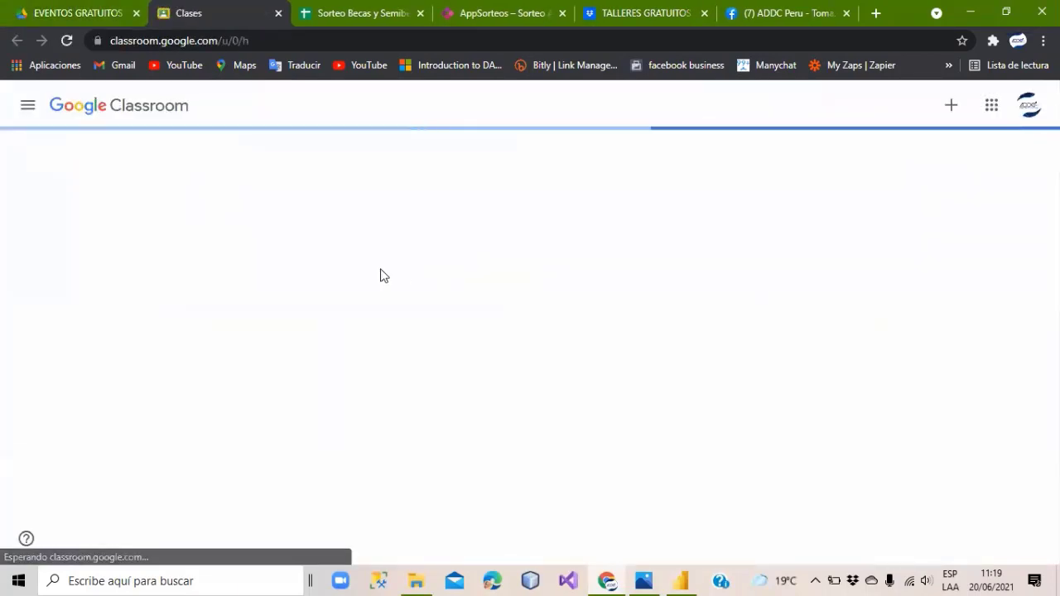
Open the BONUS SQL SERVER course's Trabajo en clase page.
{"action": "scroll", "coordinate": [350, 370], "scroll_direction": "down", "scroll_amount": 1}
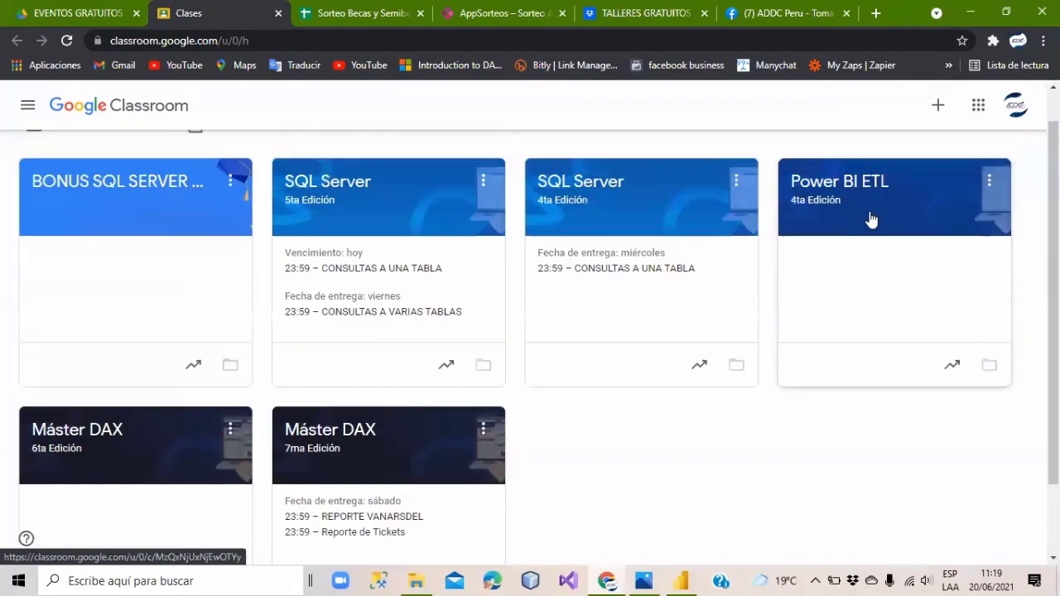
{"action": "scroll", "coordinate": [871, 219], "scroll_direction": "up", "scroll_amount": 1}
{"action": "left_click", "coordinate": [110, 227]}
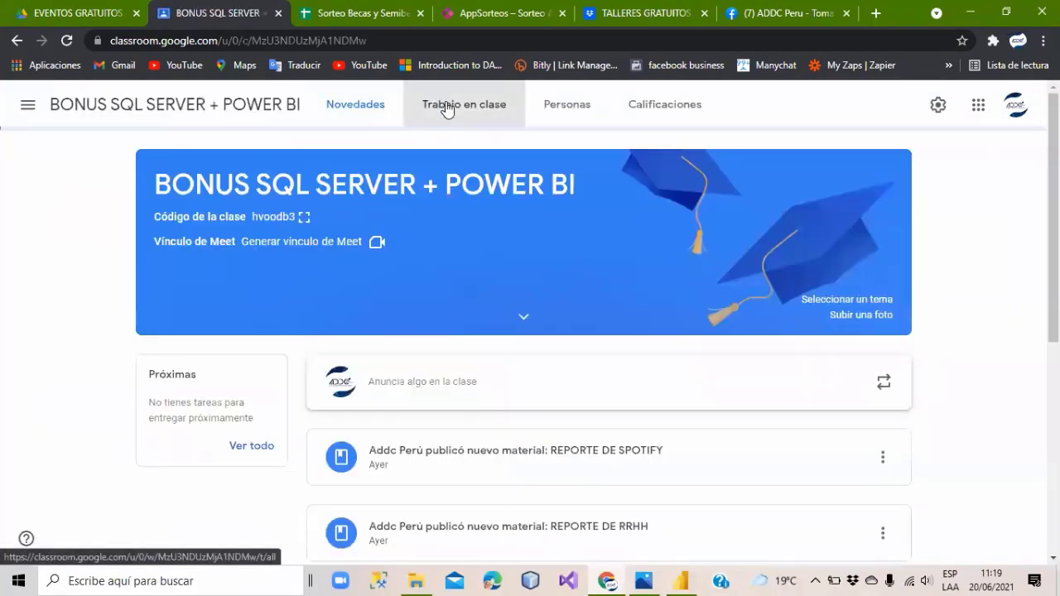
{"action": "left_click", "coordinate": [447, 108]}
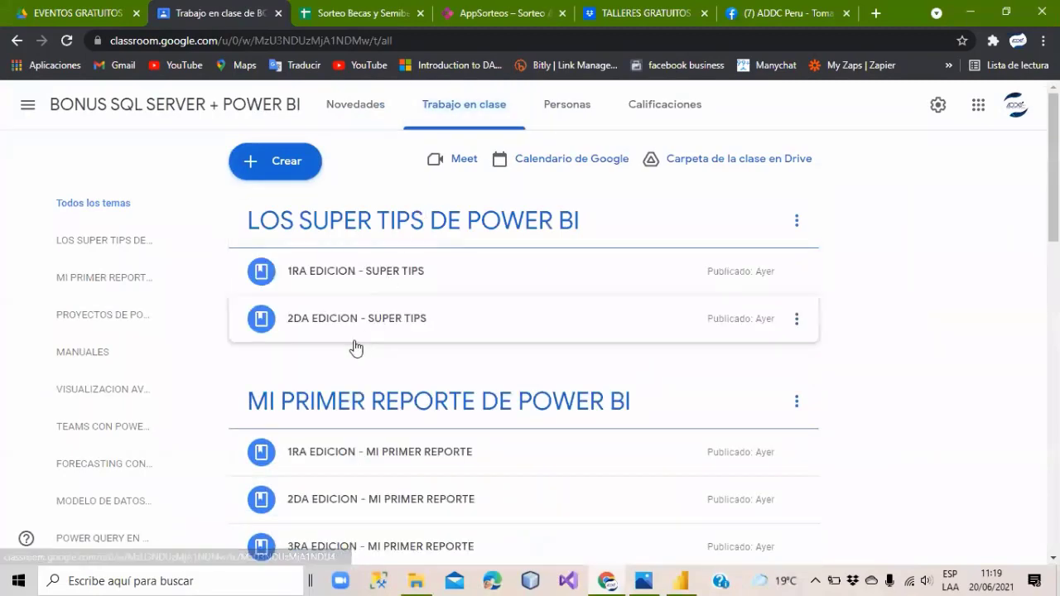
{"action": "scroll", "coordinate": [356, 347], "scroll_direction": "down", "scroll_amount": 1}
{"action": "scroll", "coordinate": [383, 351], "scroll_direction": "up", "scroll_amount": 1}
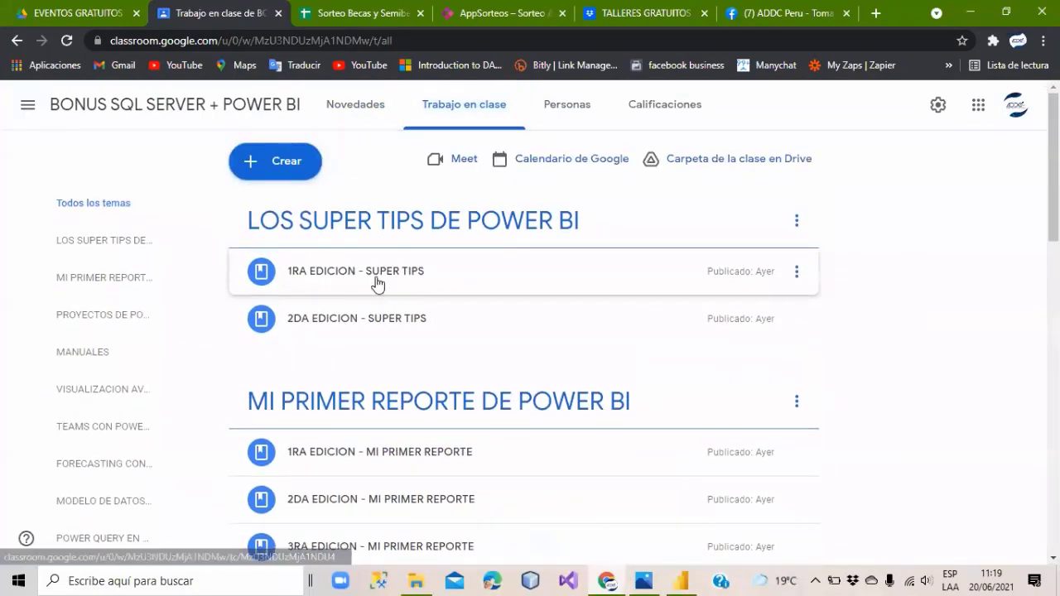
Expand and collapse the SUPER TIPS and MI PRIMER REPORTE edition cards, then minimize Chrome.
{"action": "left_click", "coordinate": [377, 284]}
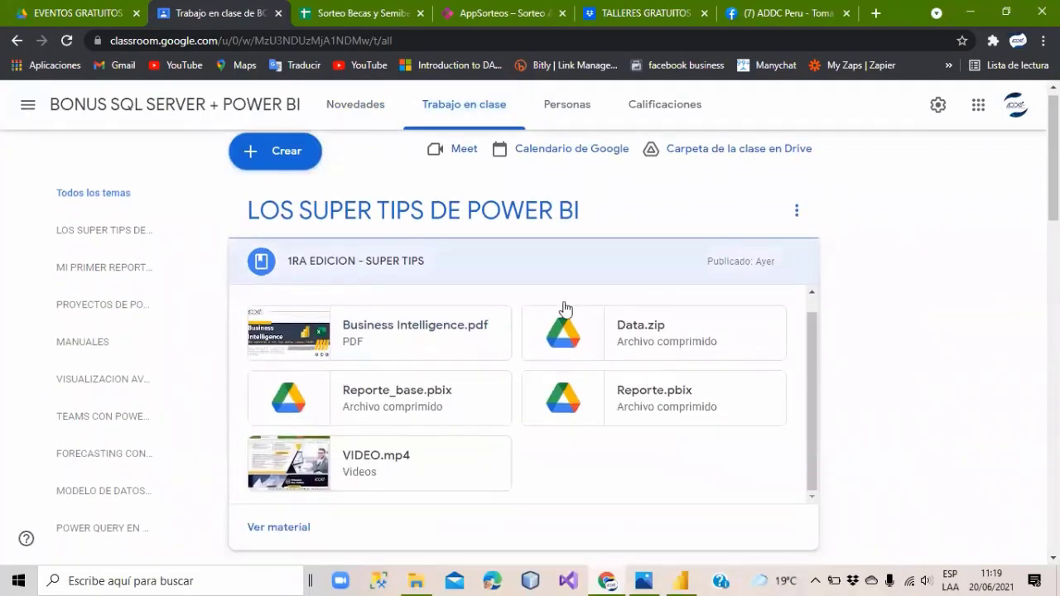
{"action": "scroll", "coordinate": [564, 308], "scroll_direction": "down", "scroll_amount": 4}
{"action": "left_click", "coordinate": [296, 301]}
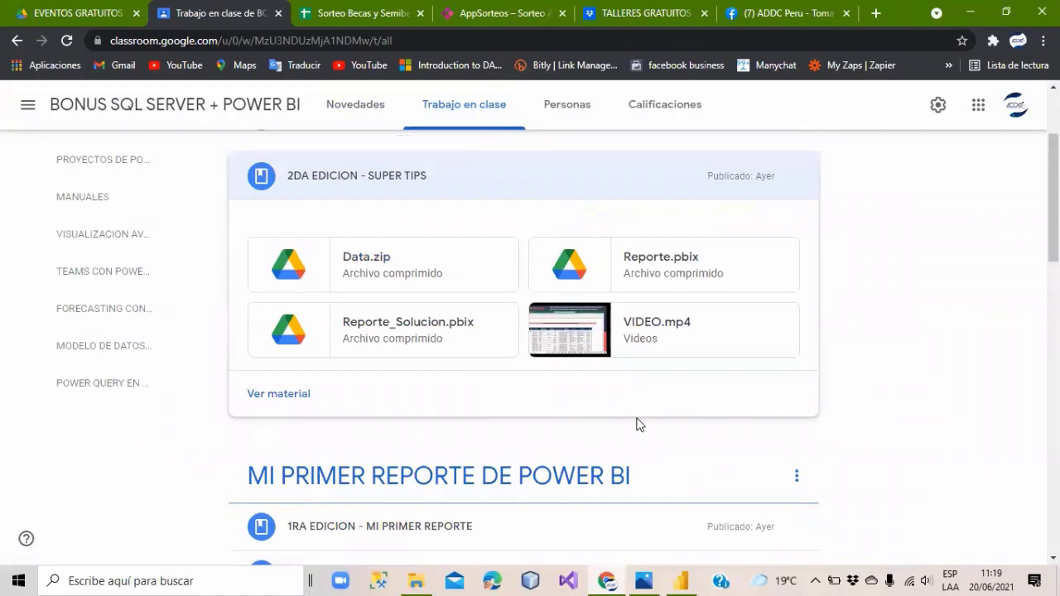
{"action": "scroll", "coordinate": [539, 372], "scroll_direction": "up", "scroll_amount": 3}
{"action": "left_click", "coordinate": [383, 331]}
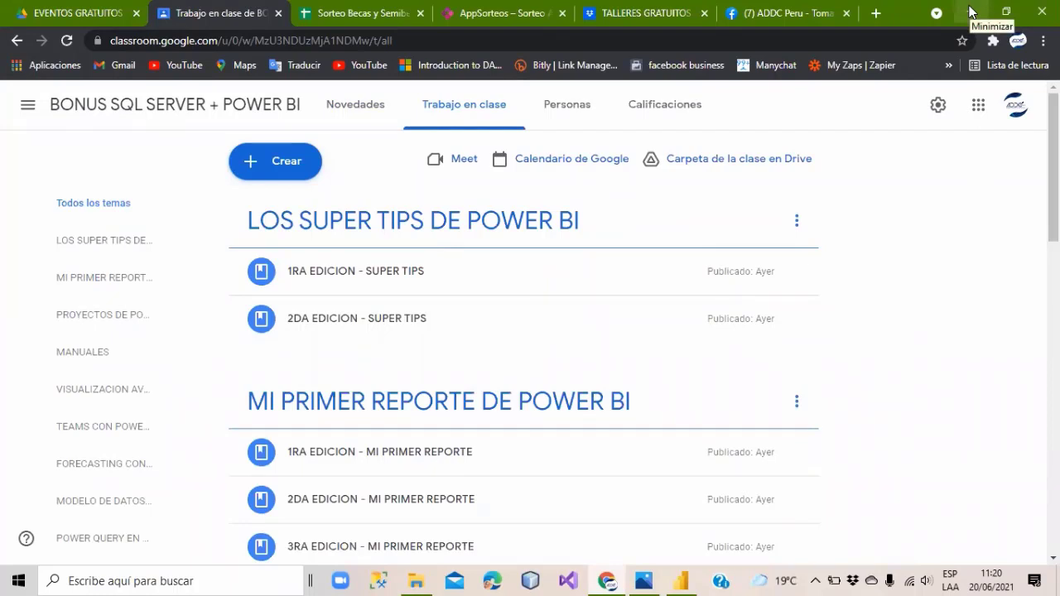
{"action": "scroll", "coordinate": [468, 208], "scroll_direction": "down", "scroll_amount": 1}
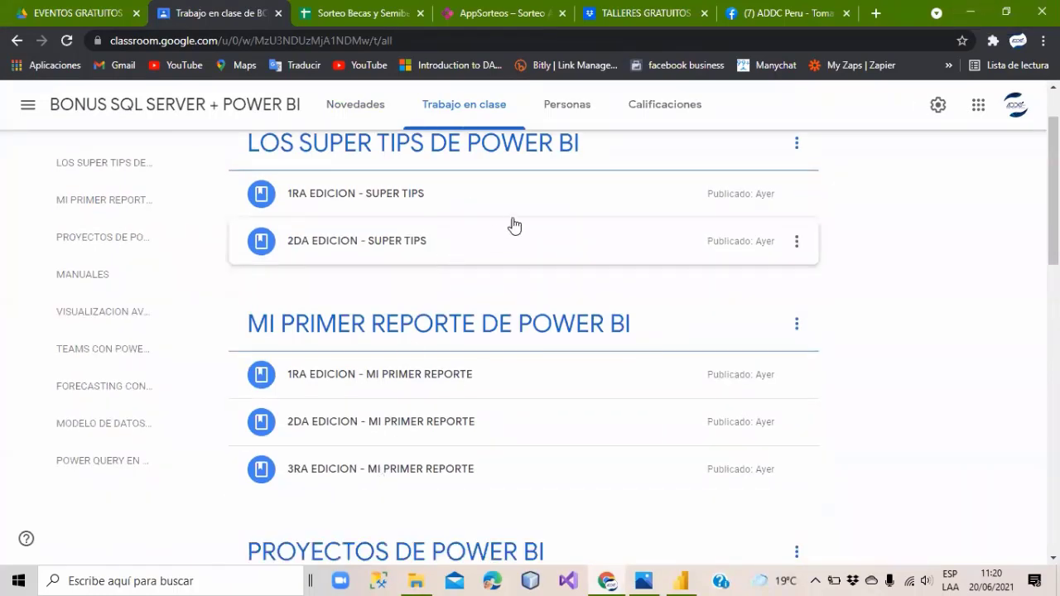
{"action": "left_click", "coordinate": [310, 376]}
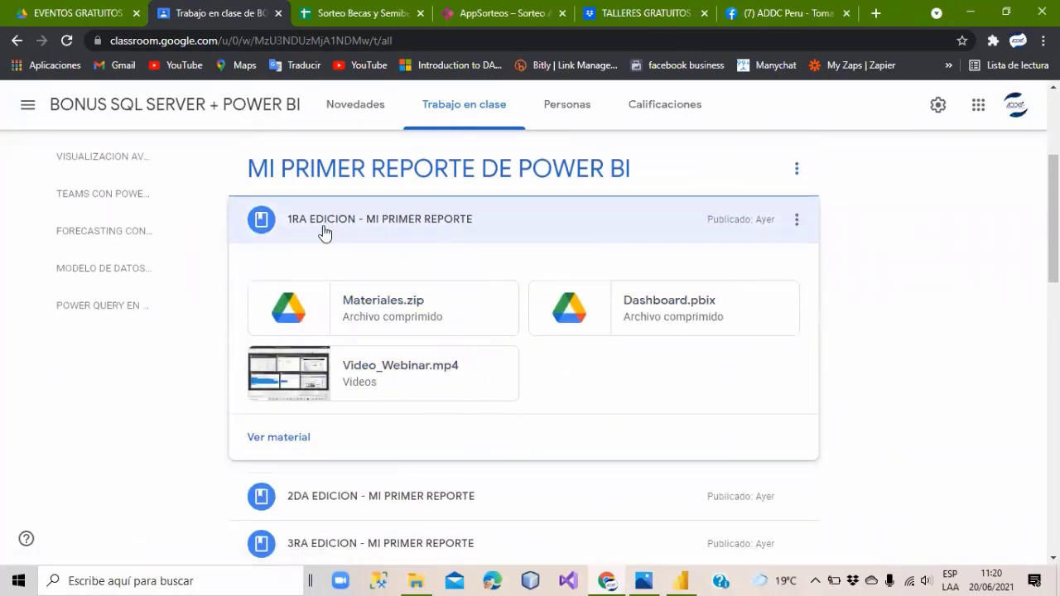
{"action": "left_click", "coordinate": [324, 233]}
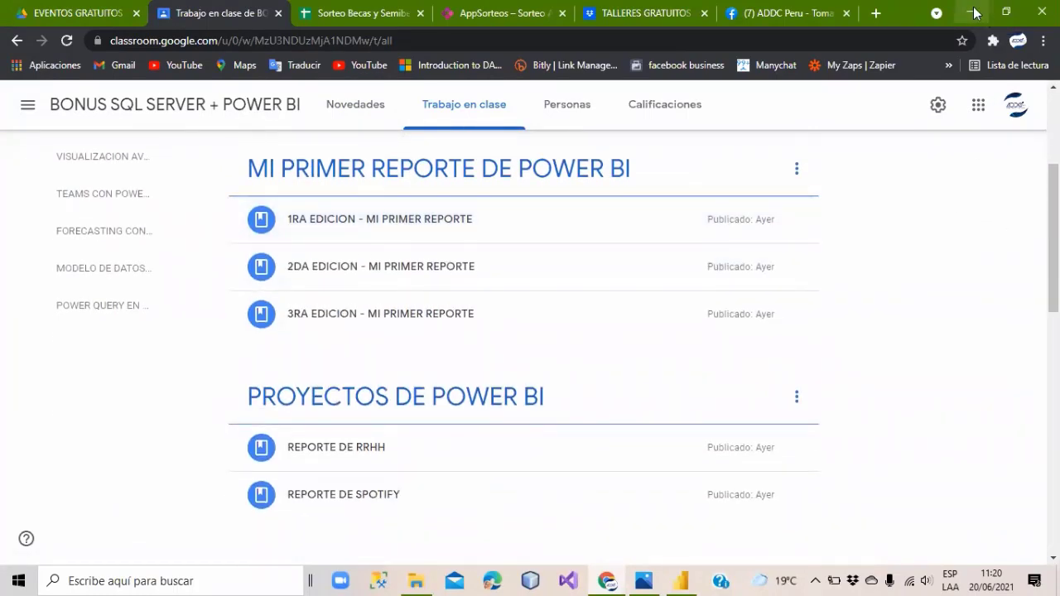
{"action": "left_click", "coordinate": [972, 12]}
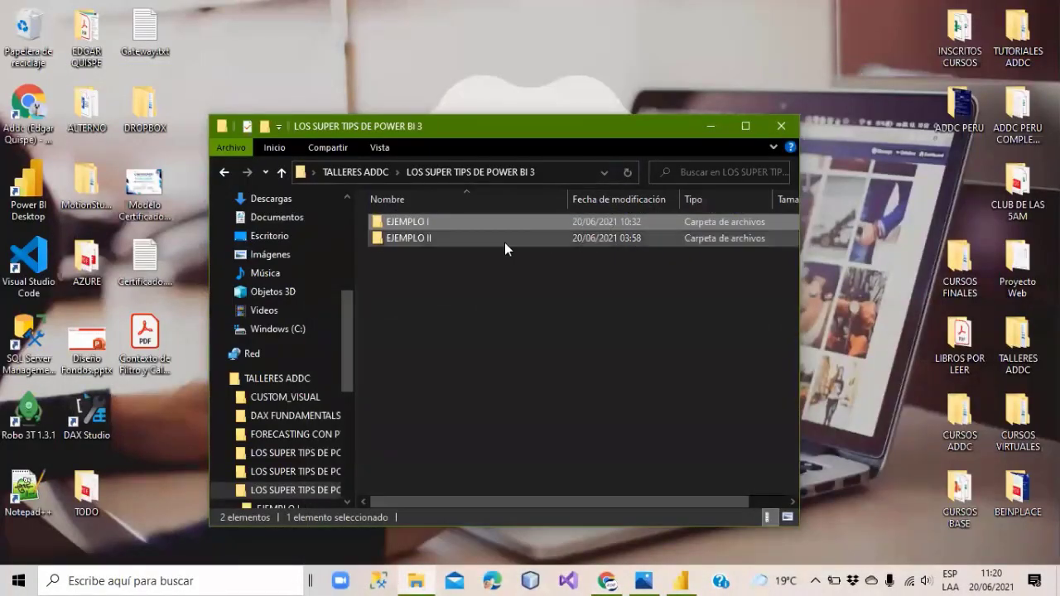
Open EjemploII_Base.png from EJEMPLO II zoomed in, then bring the folder window back.
{"action": "double_click", "coordinate": [416, 240]}
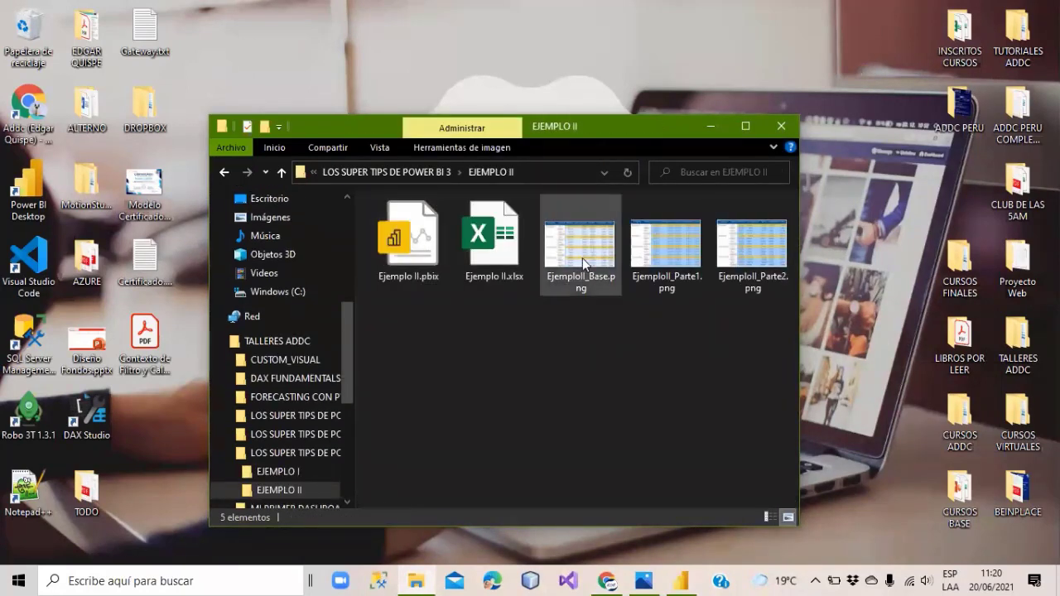
{"action": "left_click", "coordinate": [583, 262]}
{"action": "double_click", "coordinate": [582, 257]}
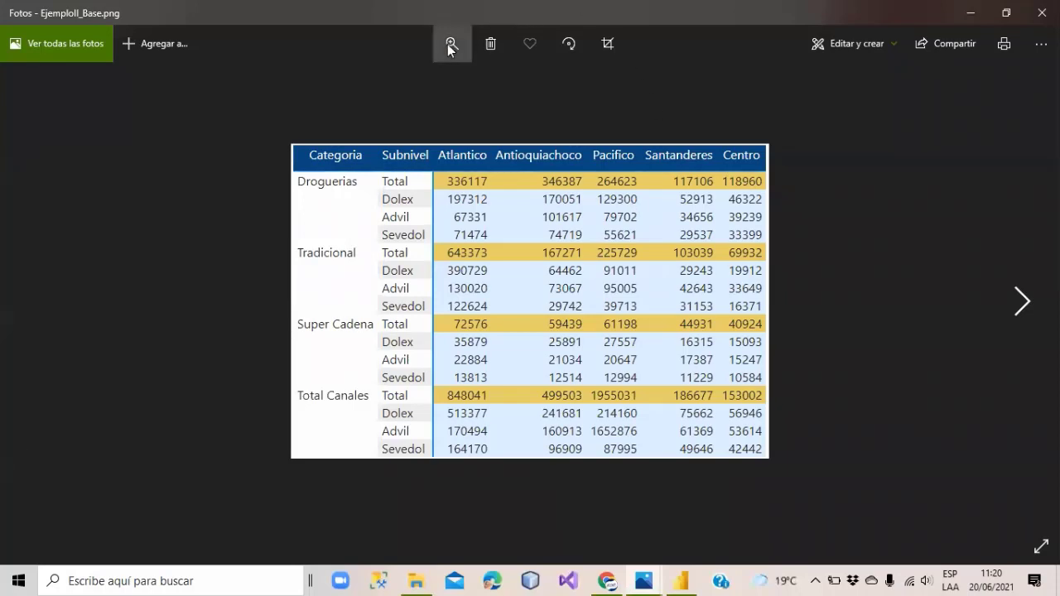
{"action": "left_click", "coordinate": [448, 48]}
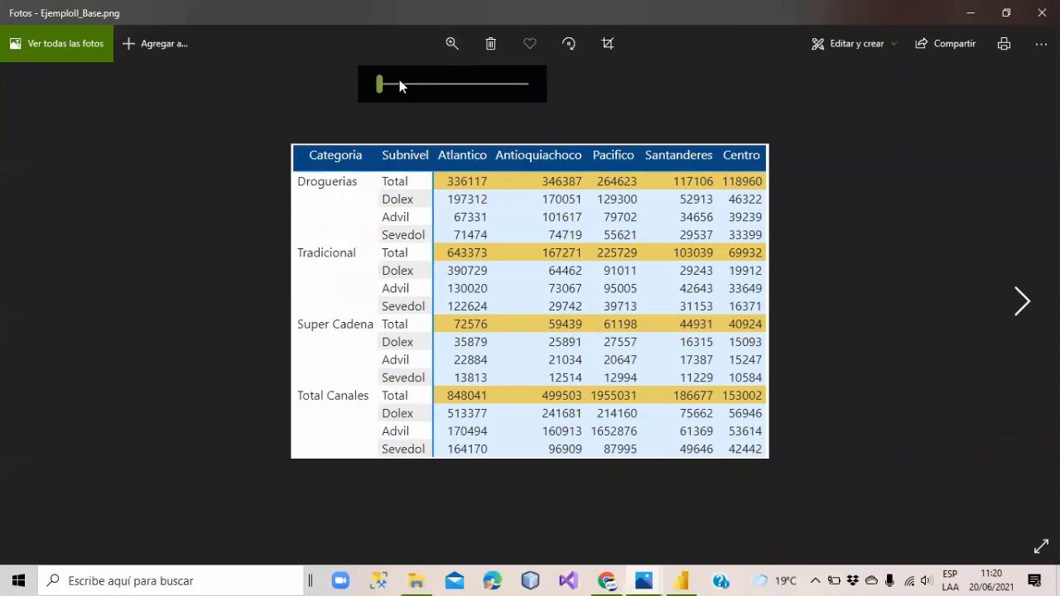
{"action": "left_click", "coordinate": [400, 83]}
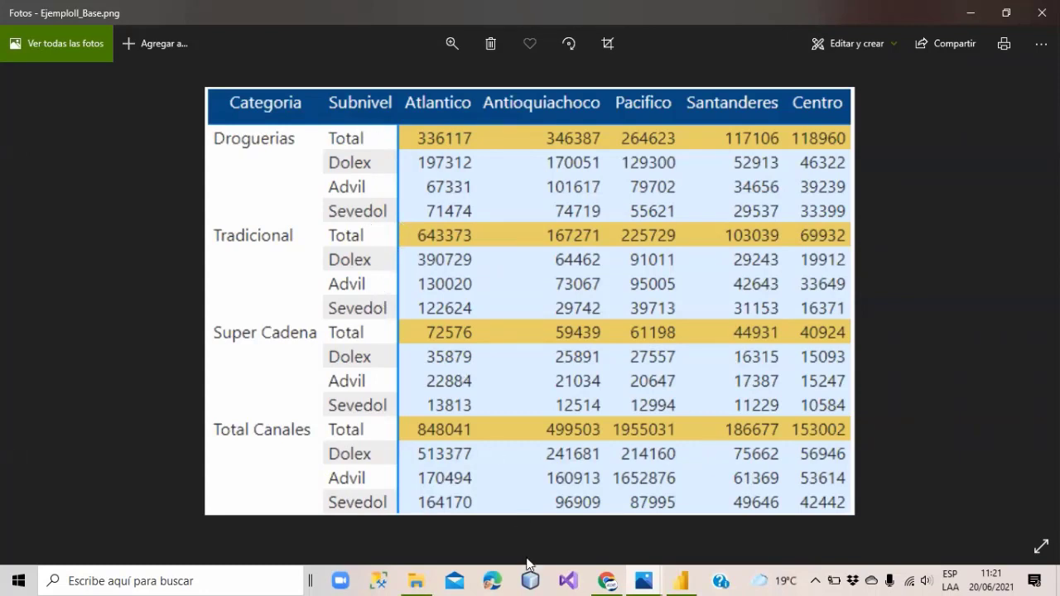
{"action": "mouse_move", "coordinate": [427, 577]}
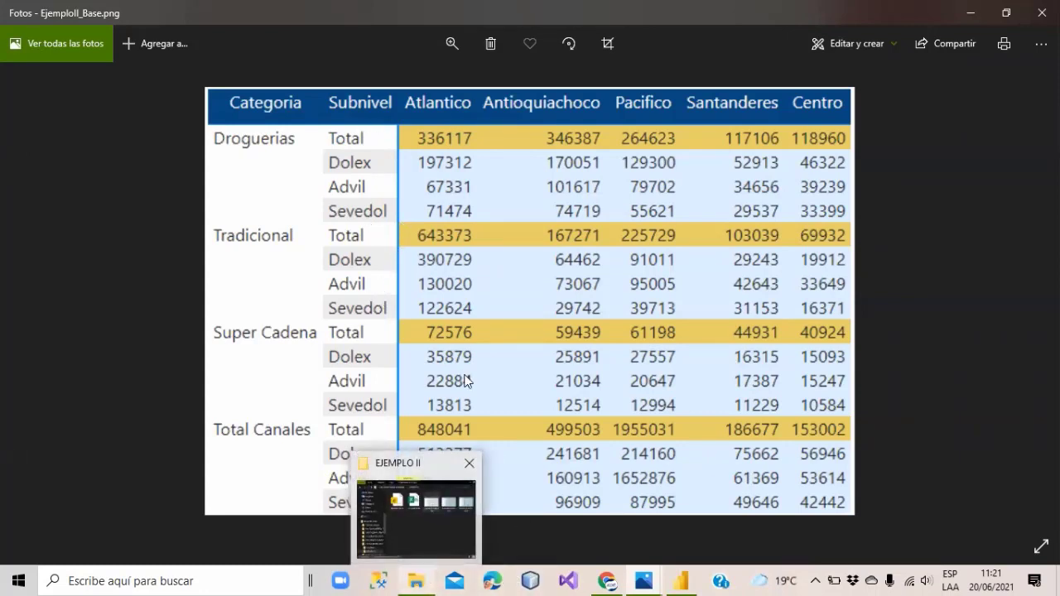
{"action": "left_click", "coordinate": [432, 508]}
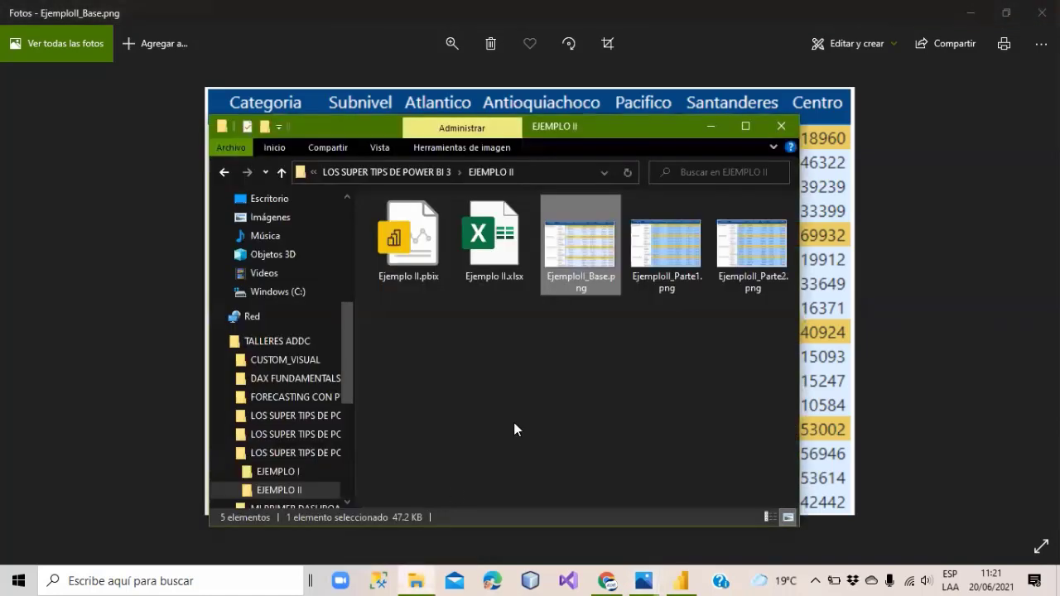
Open EjemploII_Parte1.png enlarged and close the extra chart photo window.
{"action": "double_click", "coordinate": [673, 230]}
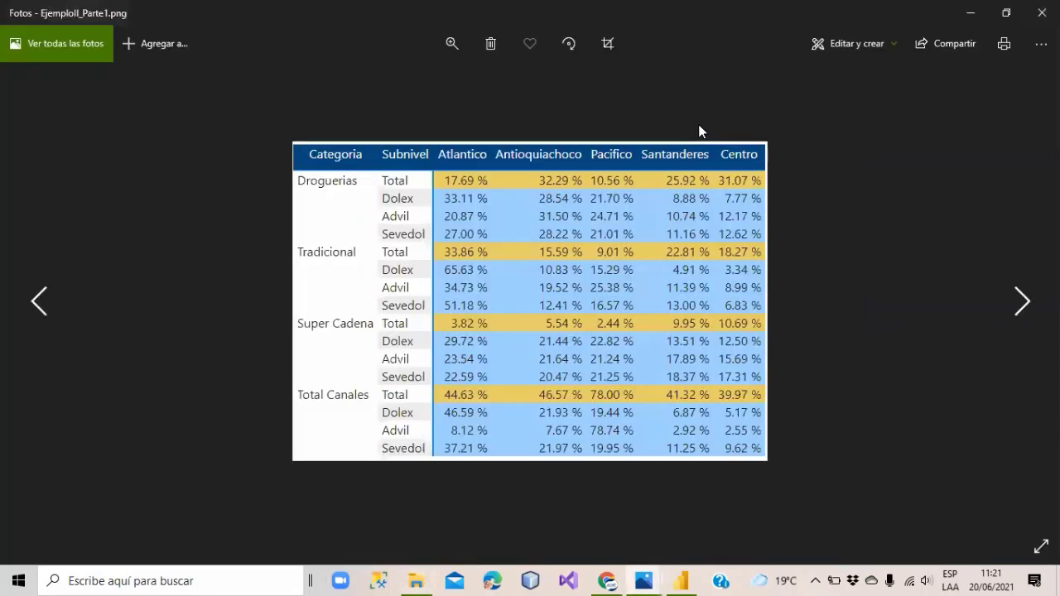
{"action": "left_click", "coordinate": [451, 43]}
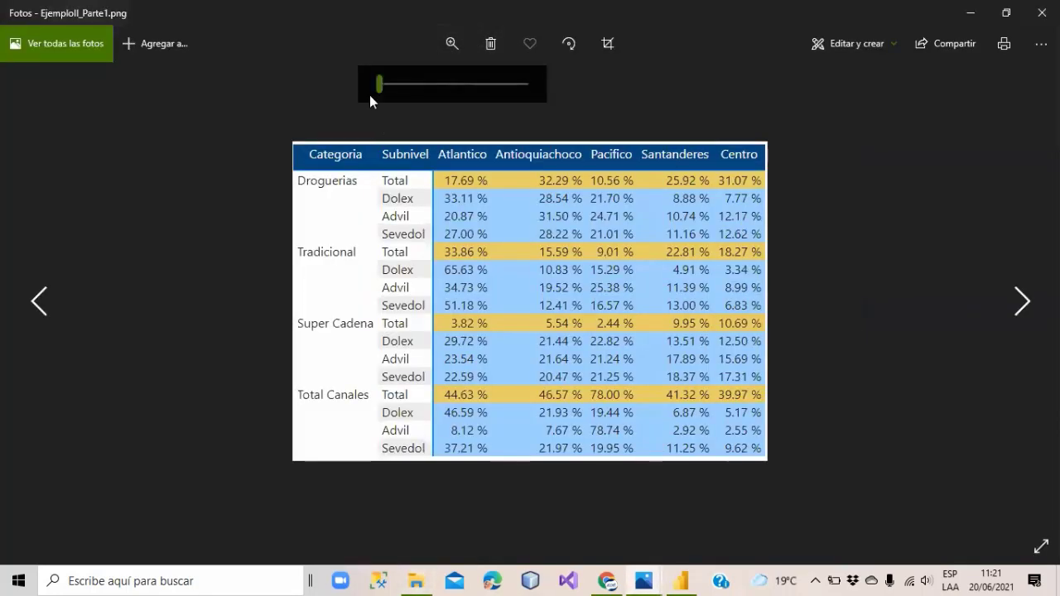
{"action": "left_click_drag", "start_coordinate": [382, 83], "coordinate": [394, 84]}
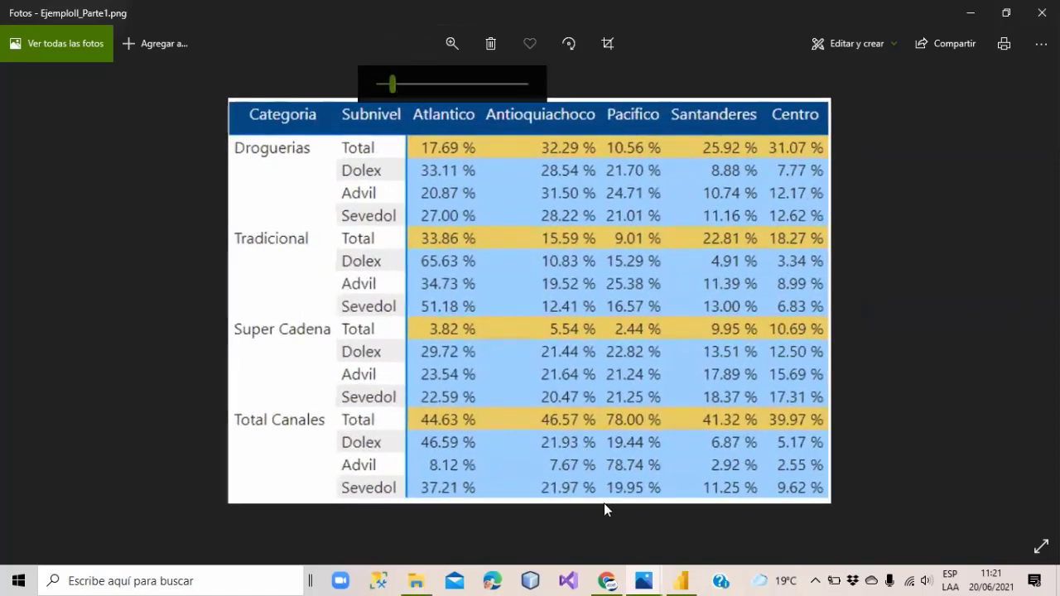
{"action": "mouse_move", "coordinate": [651, 578]}
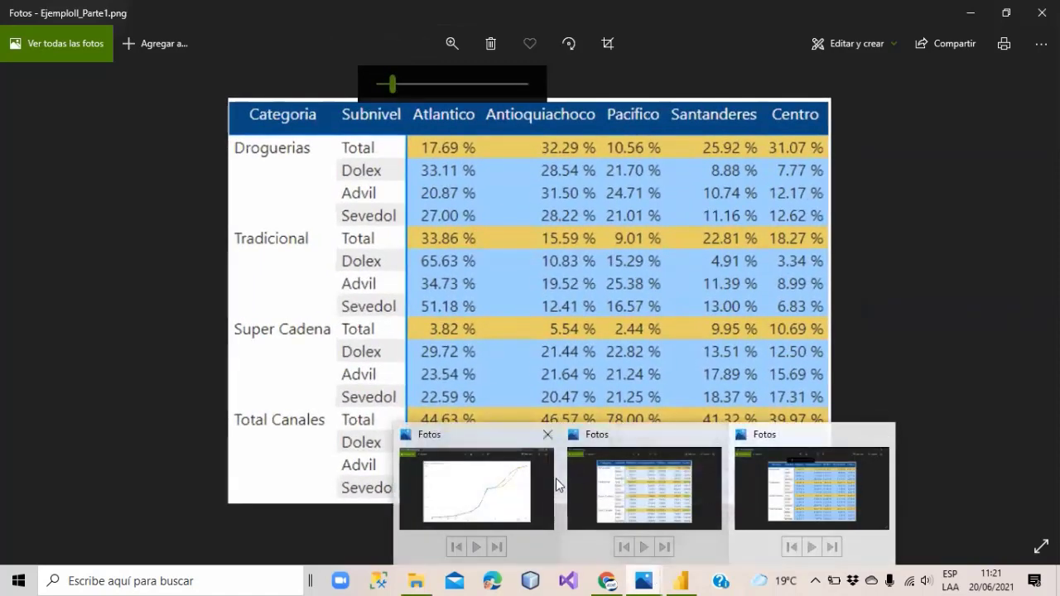
{"action": "left_click", "coordinate": [548, 435]}
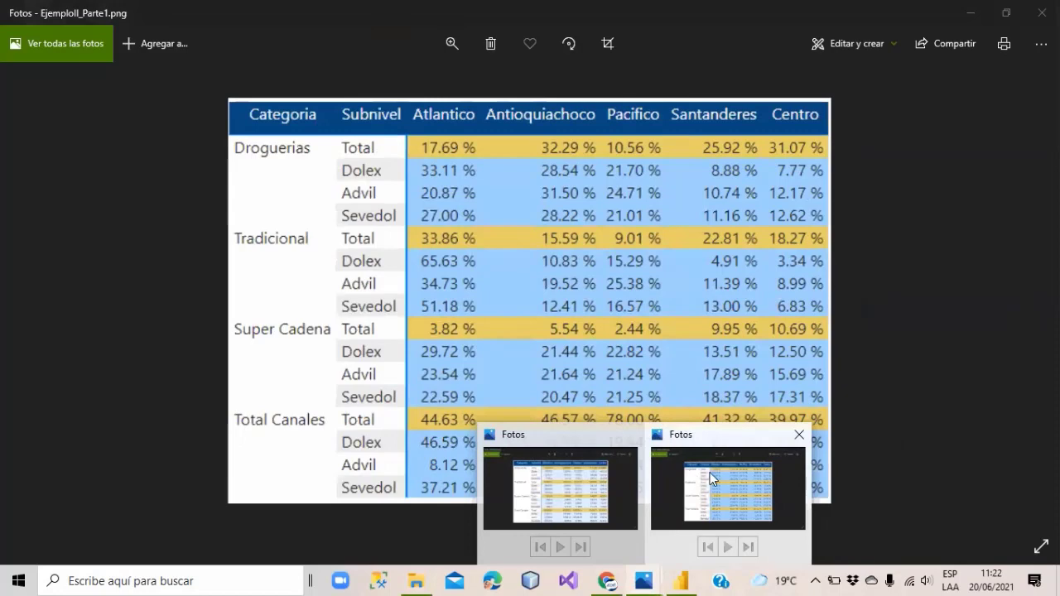
Flip between the Base counts table and the Parte1 percentage table to compare them.
{"action": "left_click", "coordinate": [590, 490]}
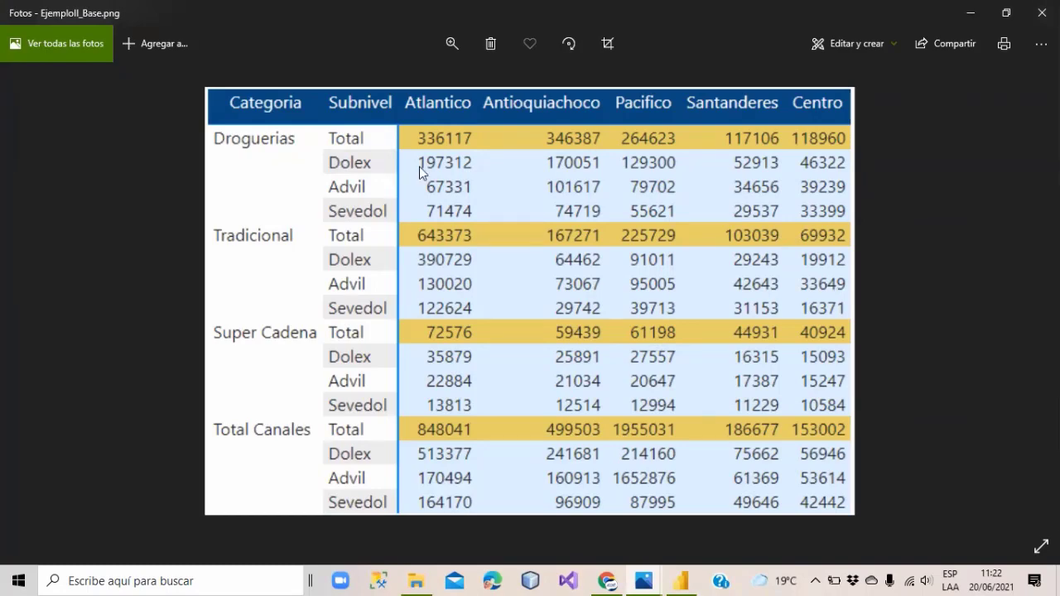
{"action": "key", "text": "Right"}
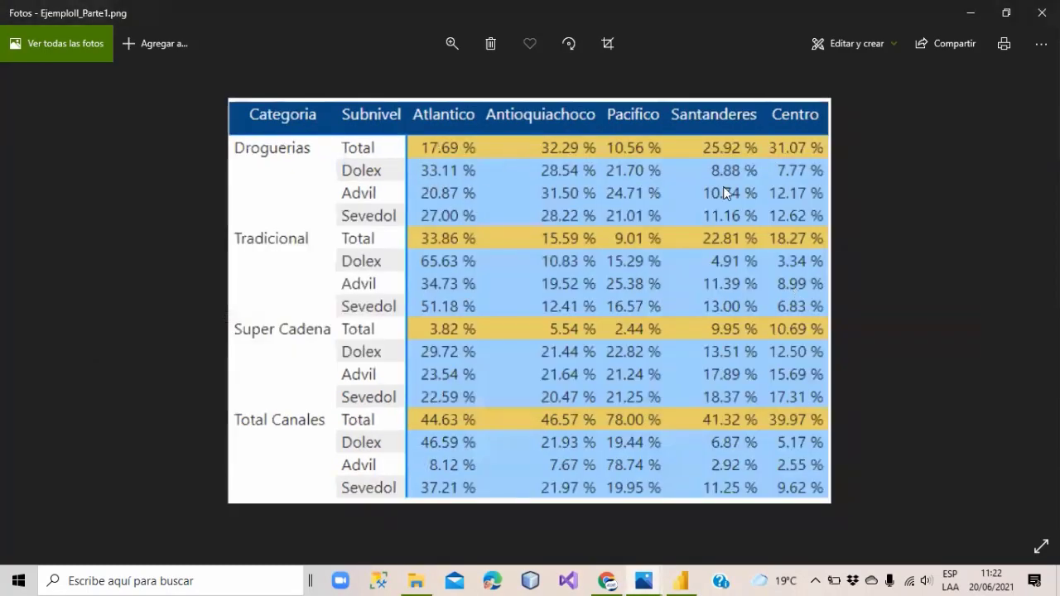
{"action": "key", "text": "Left"}
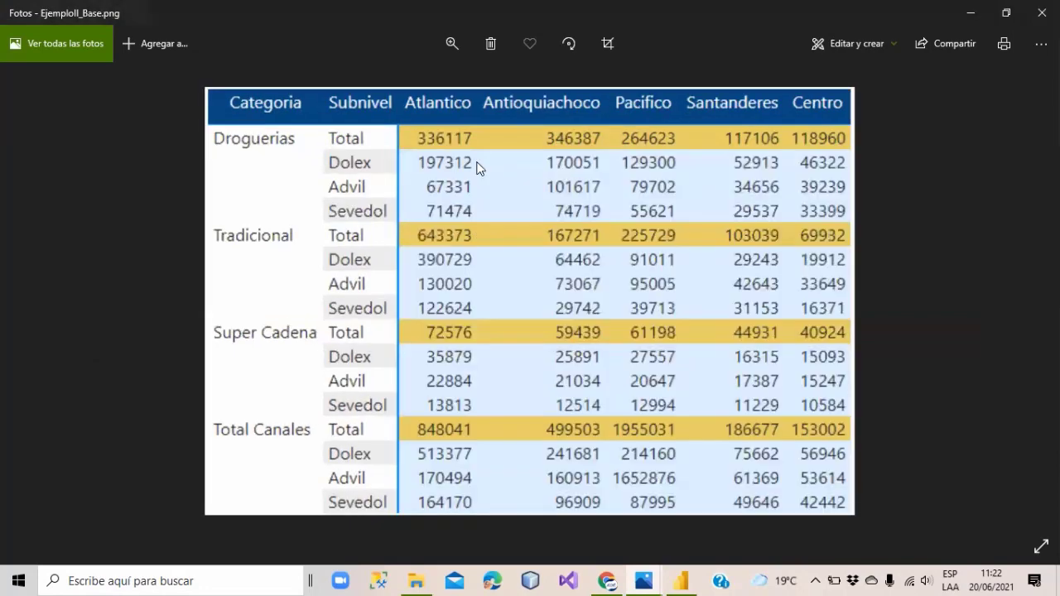
{"action": "key", "text": "Right"}
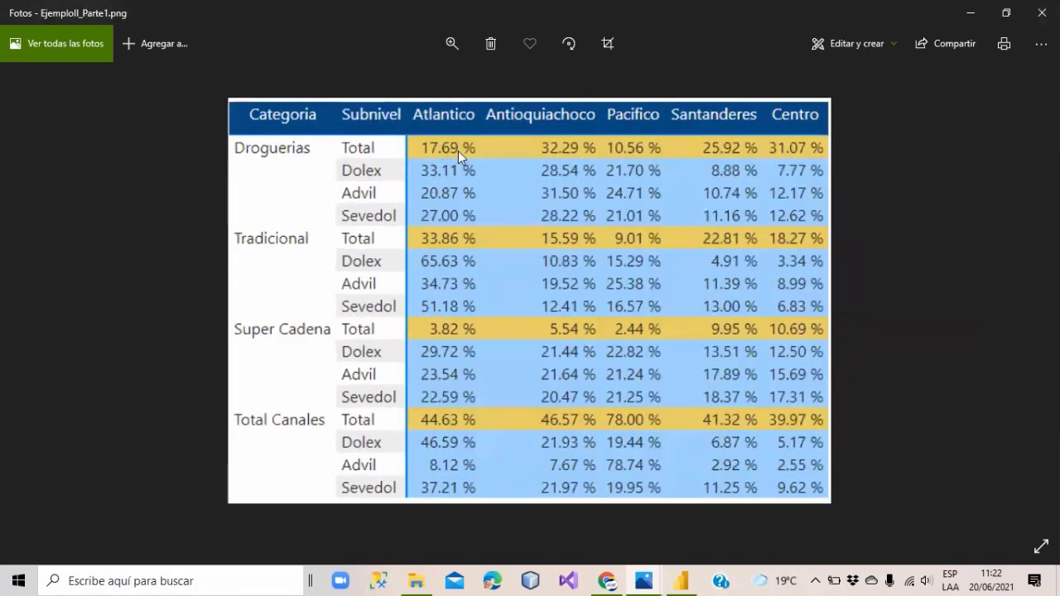
{"action": "key", "text": "Left"}
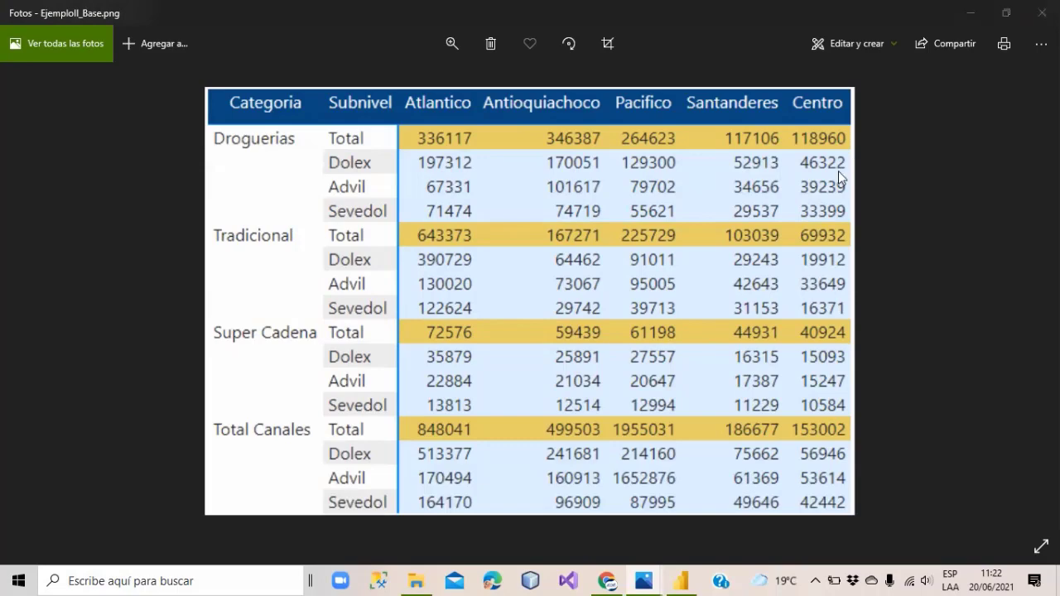
{"action": "key", "text": "Right"}
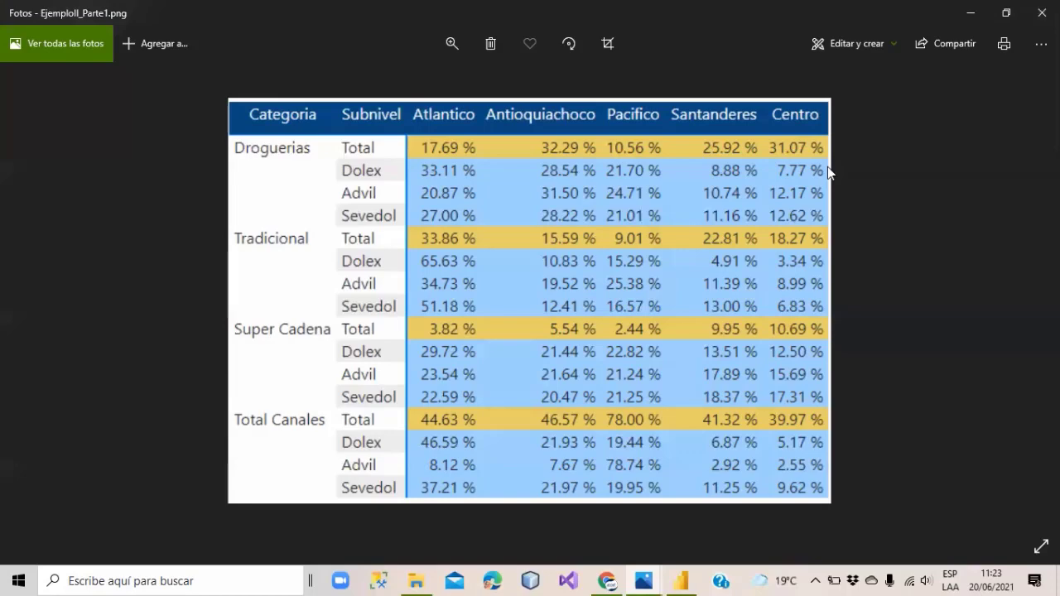
{"action": "key", "text": "alt+Tab"}
{"action": "key", "text": "alt+Tab"}
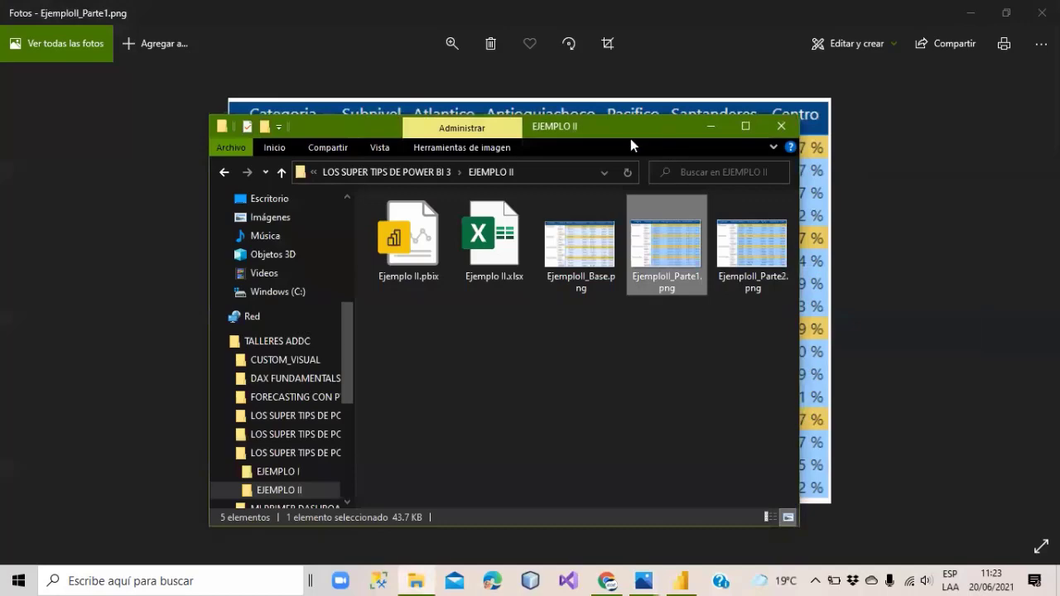
Open EjemploII_Parte2.png, zoom in and back out on its table, then bring Chrome forward.
{"action": "left_click_drag", "start_coordinate": [630, 138], "coordinate": [654, 167]}
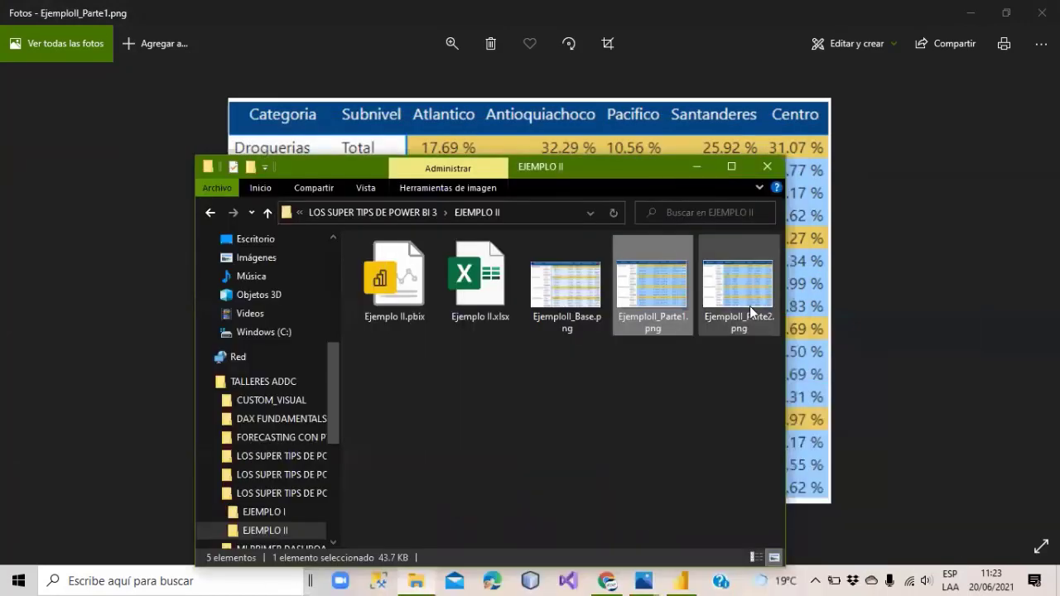
{"action": "double_click", "coordinate": [738, 282]}
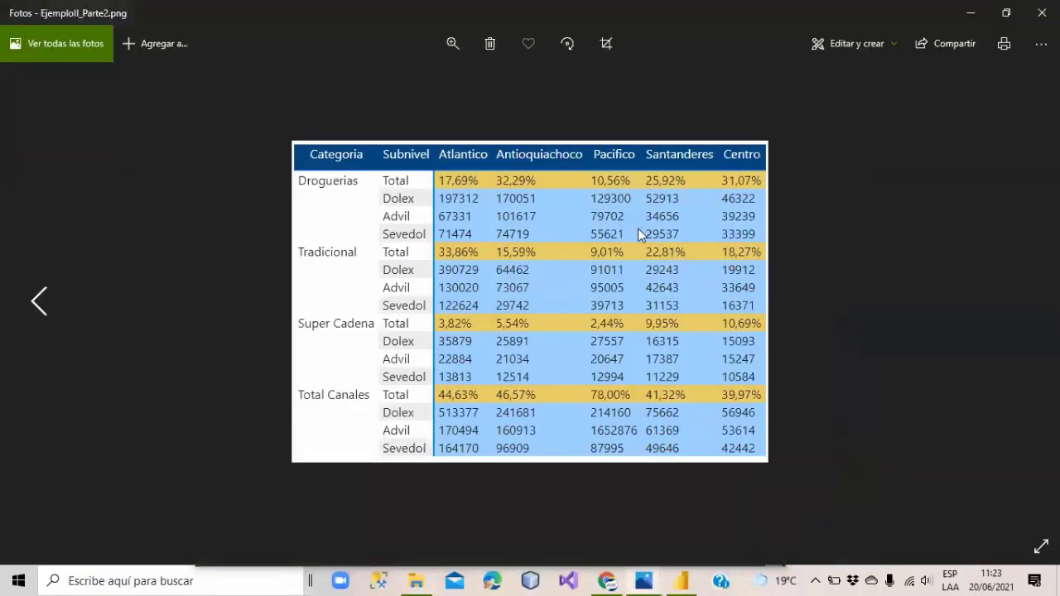
{"action": "left_click", "coordinate": [452, 44]}
{"action": "left_click", "coordinate": [433, 83]}
{"action": "left_click_drag", "start_coordinate": [433, 84], "coordinate": [422, 86]}
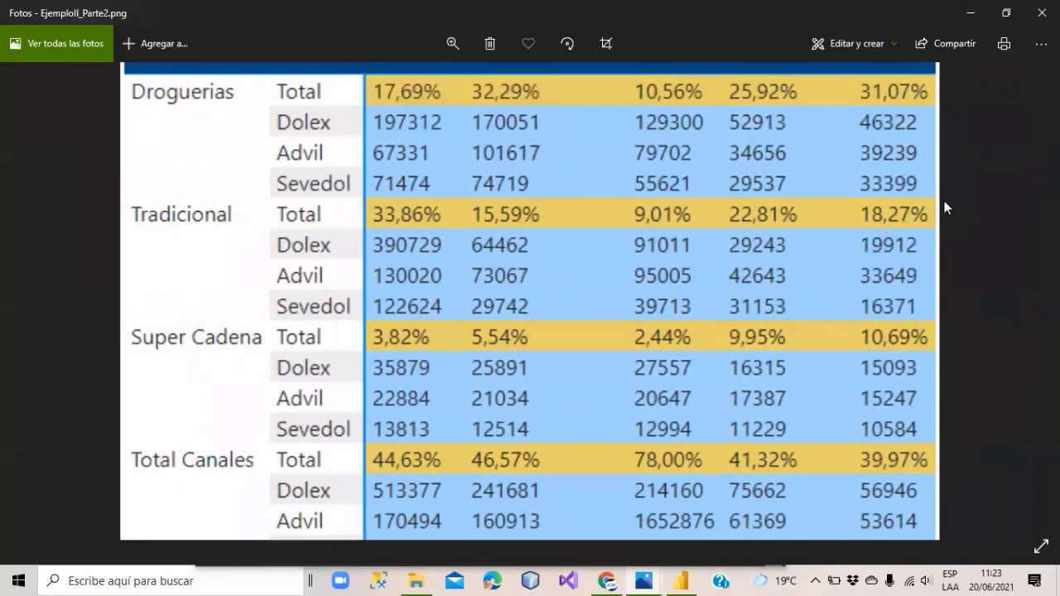
{"action": "left_click", "coordinate": [450, 43]}
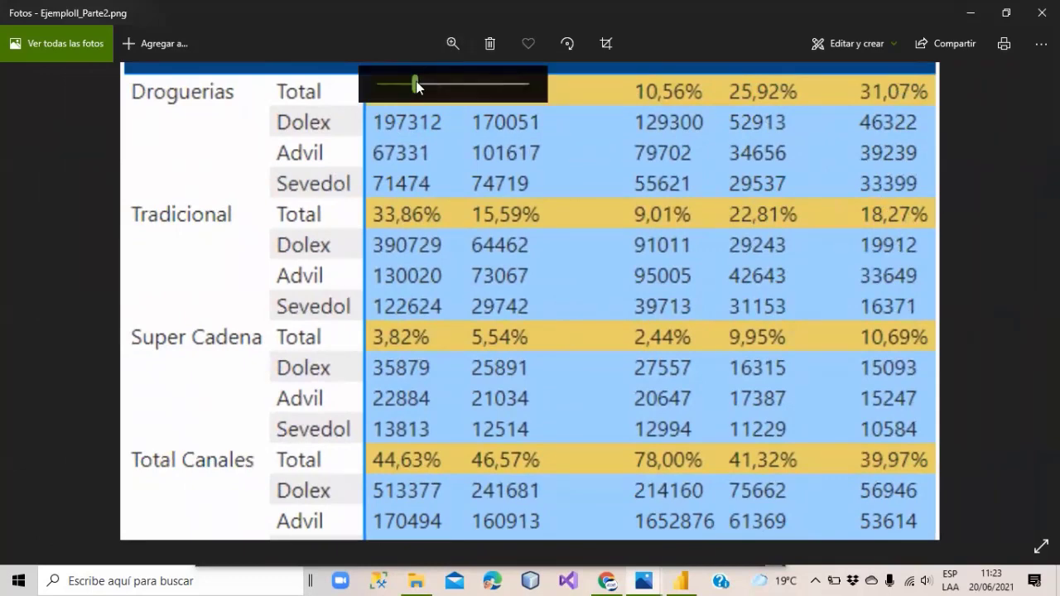
{"action": "left_click_drag", "start_coordinate": [417, 86], "coordinate": [405, 82]}
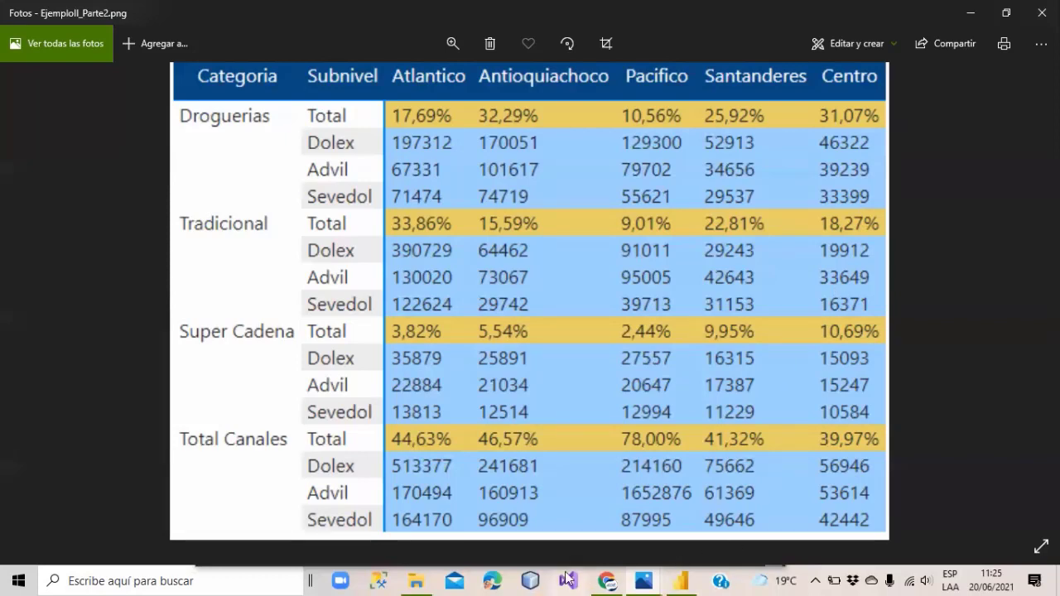
{"action": "left_click", "coordinate": [607, 580]}
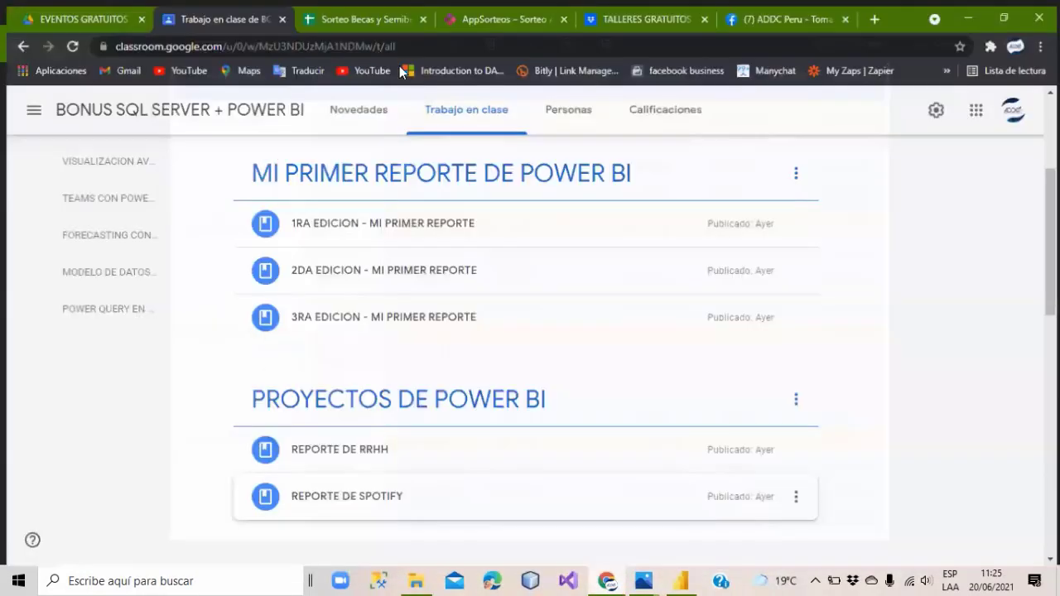
Open youtube.com in a new tab and go to 'Mis vídeos' in YouTube Studio.
{"action": "left_click", "coordinate": [876, 12]}
{"action": "type", "text": "youtube.com/?hl=es-419&gl=PE"}
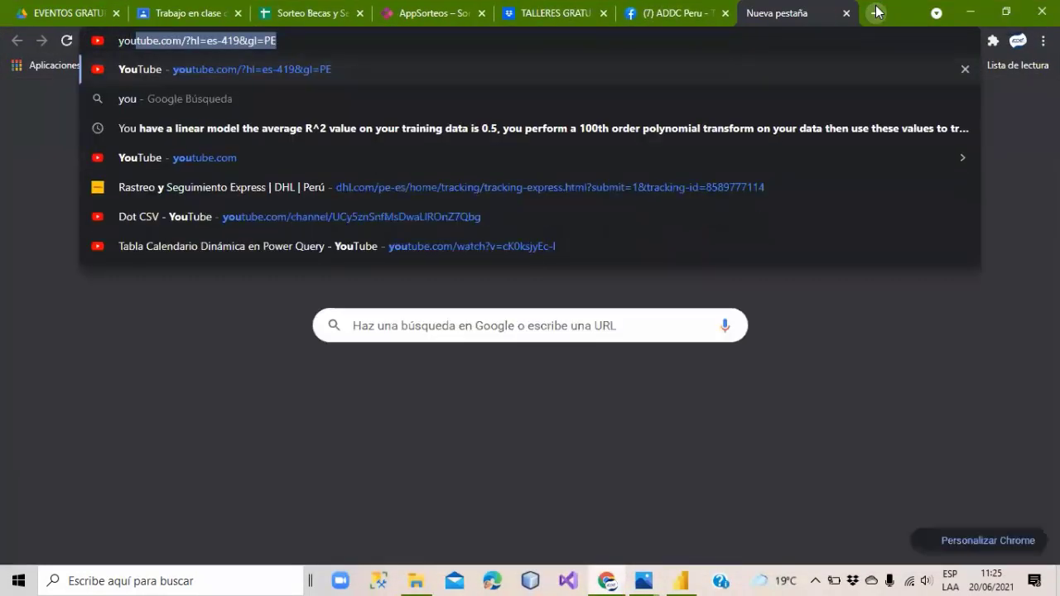
{"action": "key", "text": "Return"}
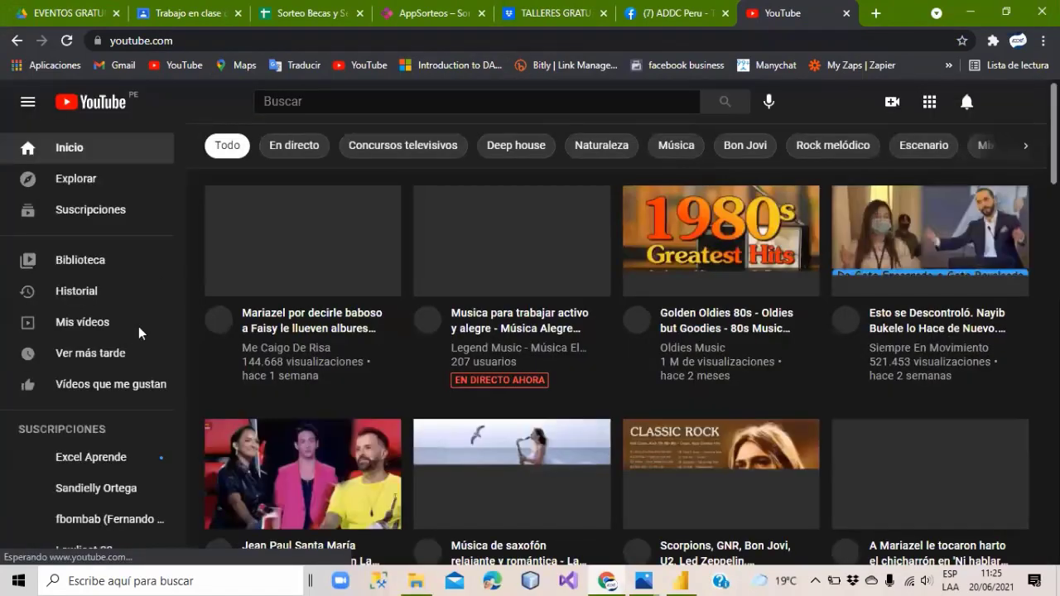
{"action": "left_click", "coordinate": [87, 330]}
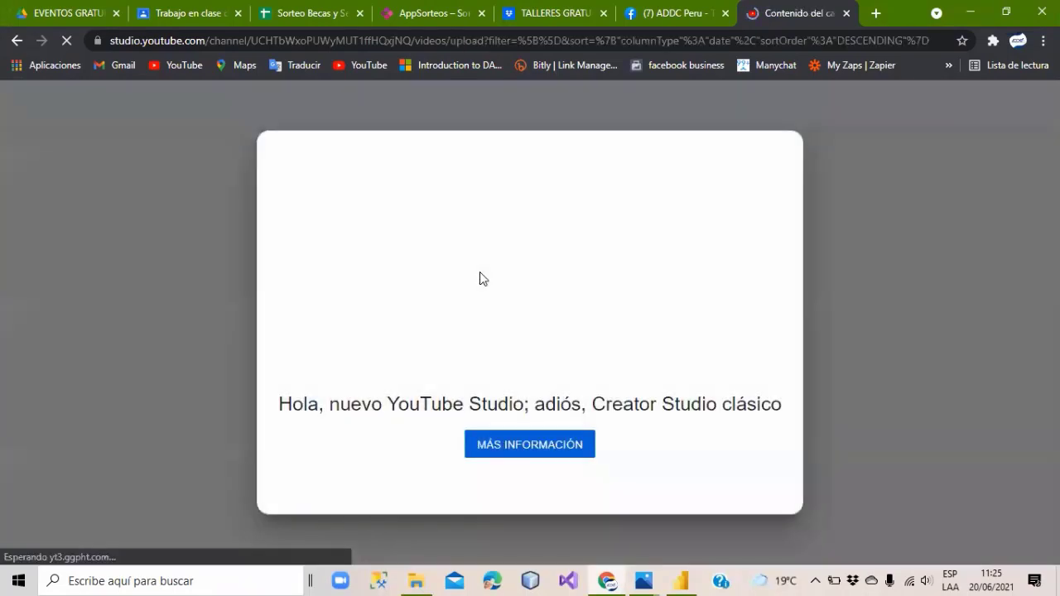
Dismiss the Studio welcome notice and open LOS SUPER TIPS DE POWER BI on YouTube.
{"action": "left_click", "coordinate": [853, 239]}
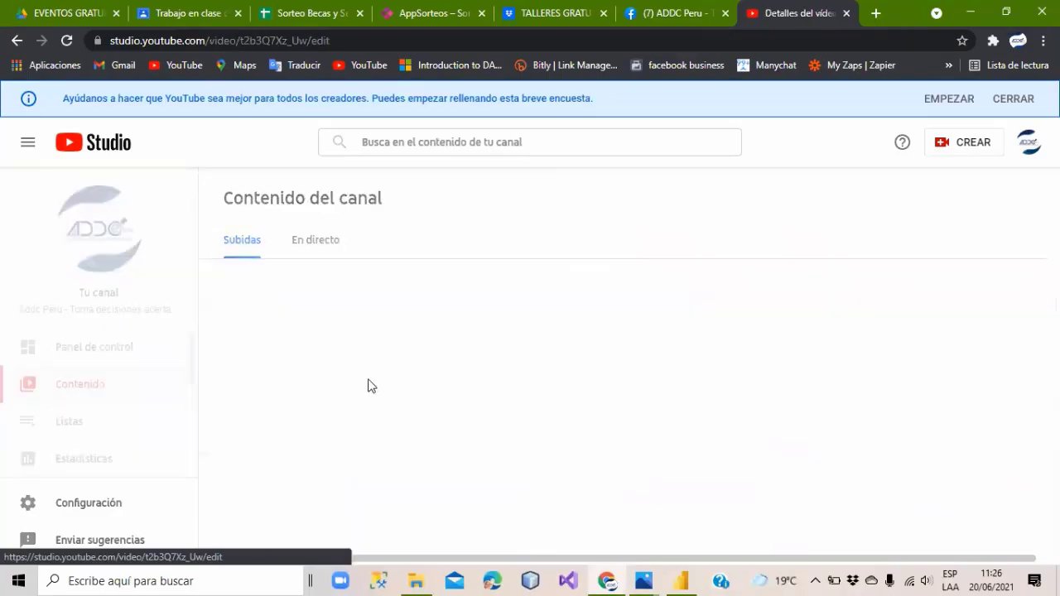
{"action": "left_click", "coordinate": [84, 267]}
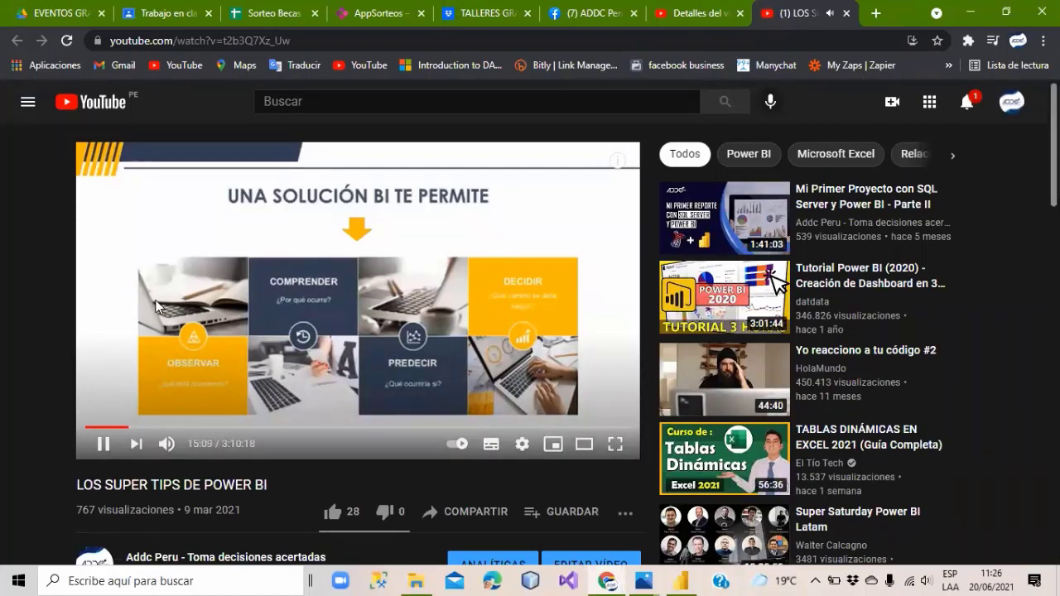
Scroll the watch page, pause the video at 15:25, and close the YouTube tab.
{"action": "mouse_move", "coordinate": [141, 303]}
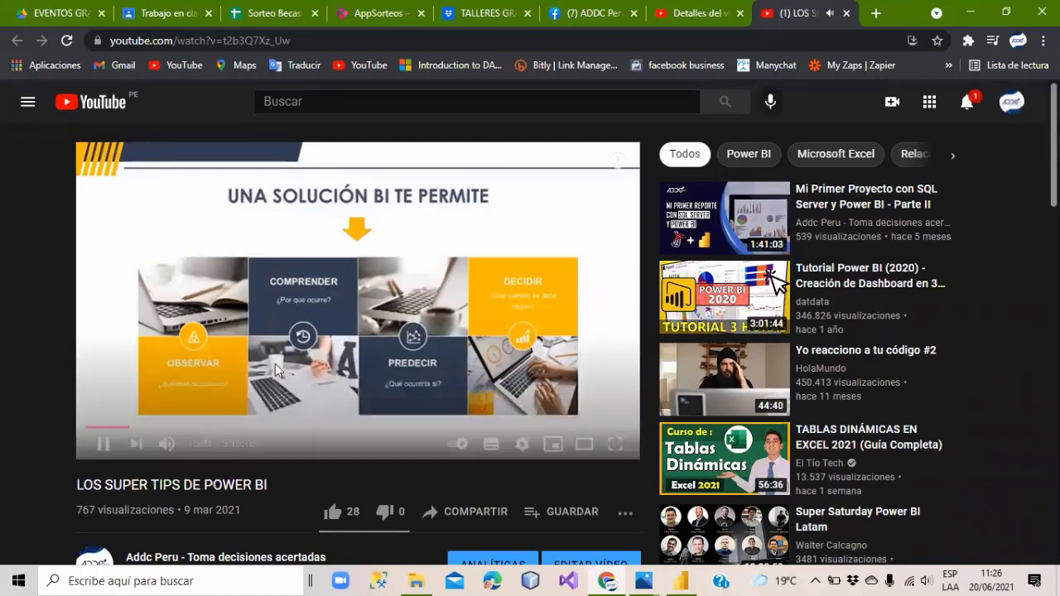
{"action": "scroll", "coordinate": [276, 363], "scroll_direction": "down", "scroll_amount": 3}
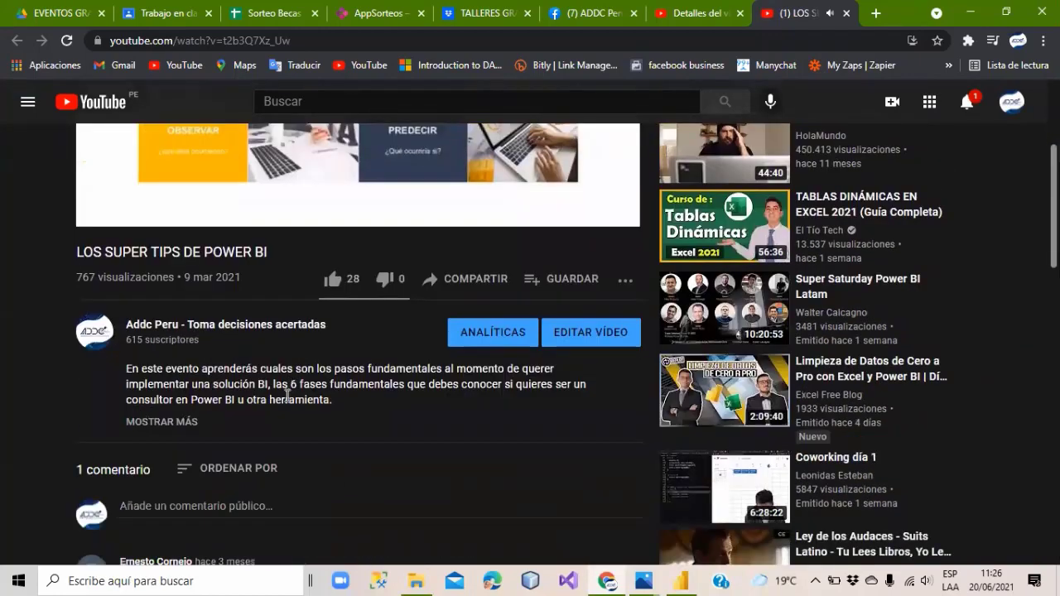
{"action": "scroll", "coordinate": [285, 395], "scroll_direction": "down", "scroll_amount": 4}
{"action": "scroll", "coordinate": [261, 332], "scroll_direction": "up", "scroll_amount": 7}
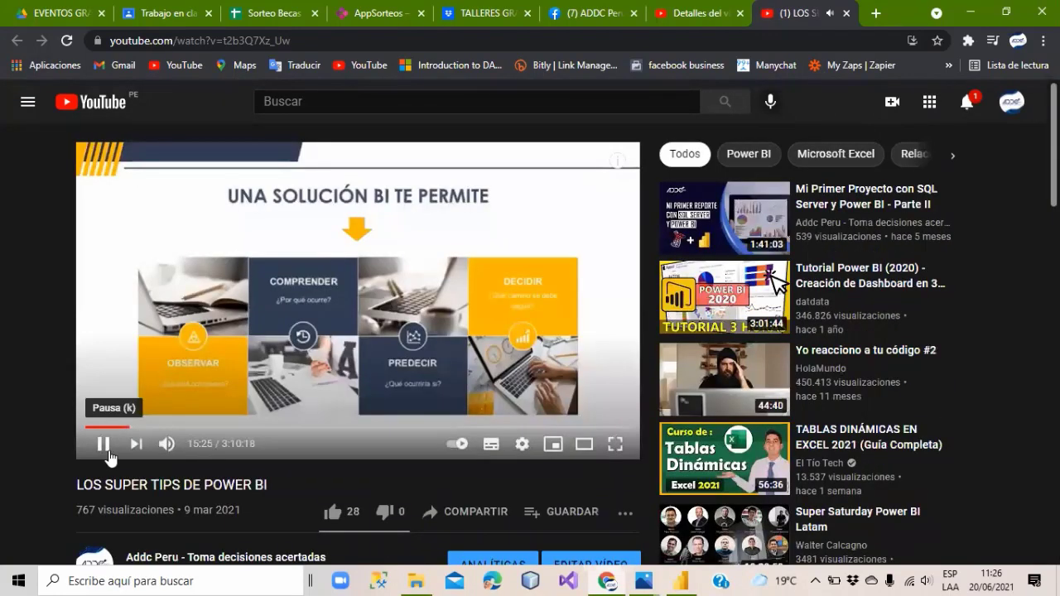
{"action": "left_click", "coordinate": [103, 443]}
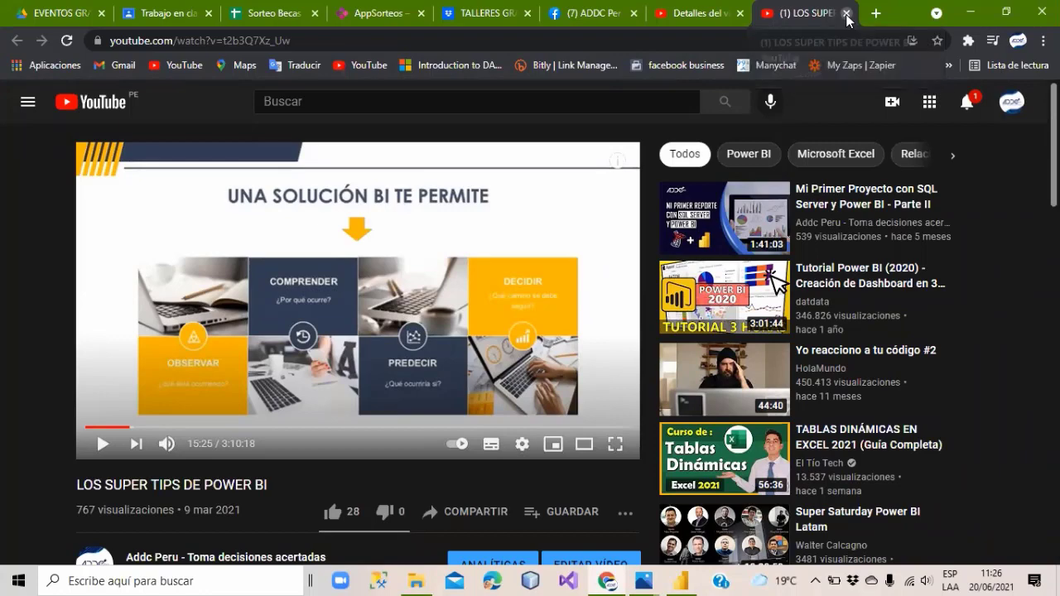
{"action": "left_click", "coordinate": [845, 13]}
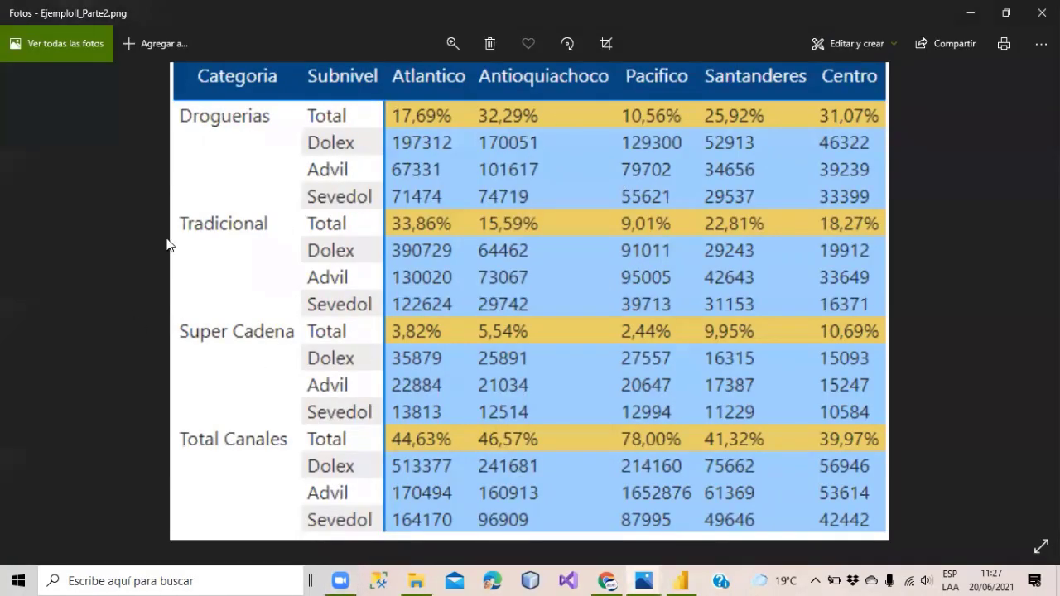
Minimize the Parte2, File Explorer, Parte1 and Base windows.
{"action": "left_click", "coordinate": [965, 13]}
{"action": "left_click", "coordinate": [695, 167]}
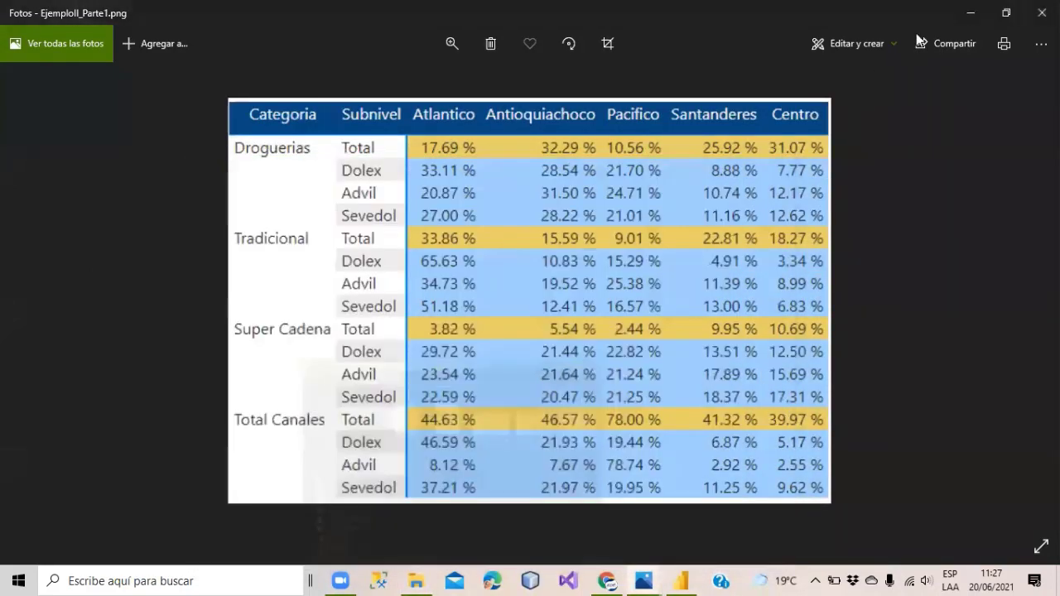
{"action": "left_click", "coordinate": [968, 14]}
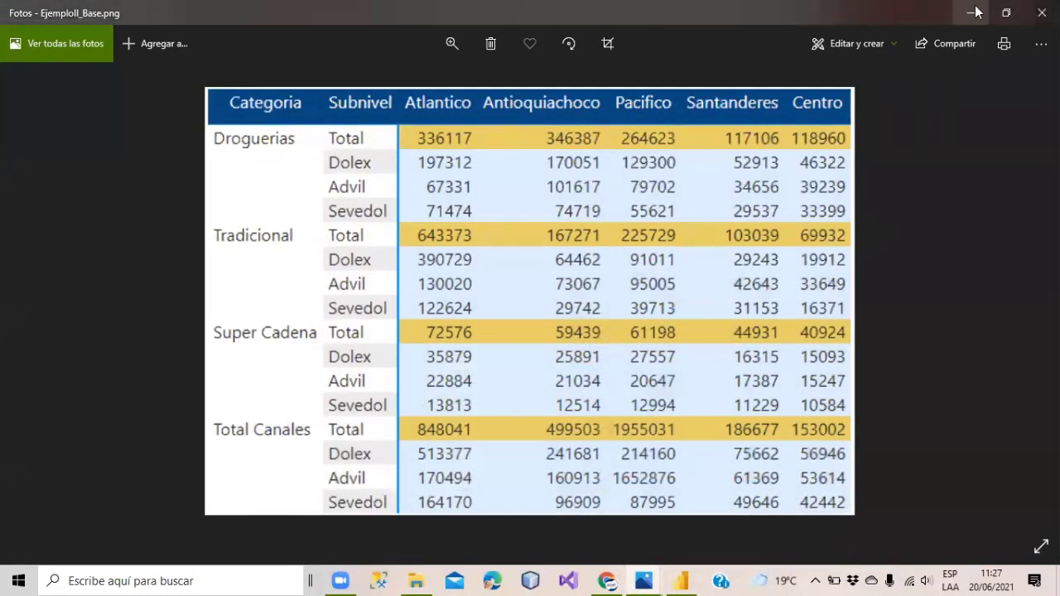
{"action": "left_click", "coordinate": [971, 11]}
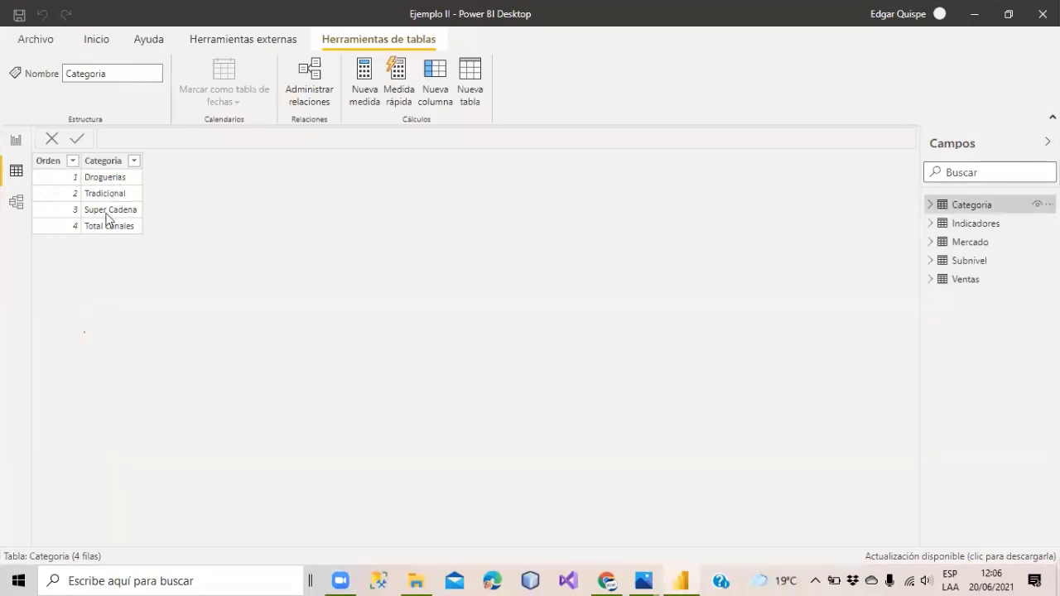
Browse the Indicadores, Mercado, Subnivel and Ventas (14.453 rows) tables, checking the Parte1 image.
{"action": "left_click", "coordinate": [975, 225]}
{"action": "left_click", "coordinate": [976, 242]}
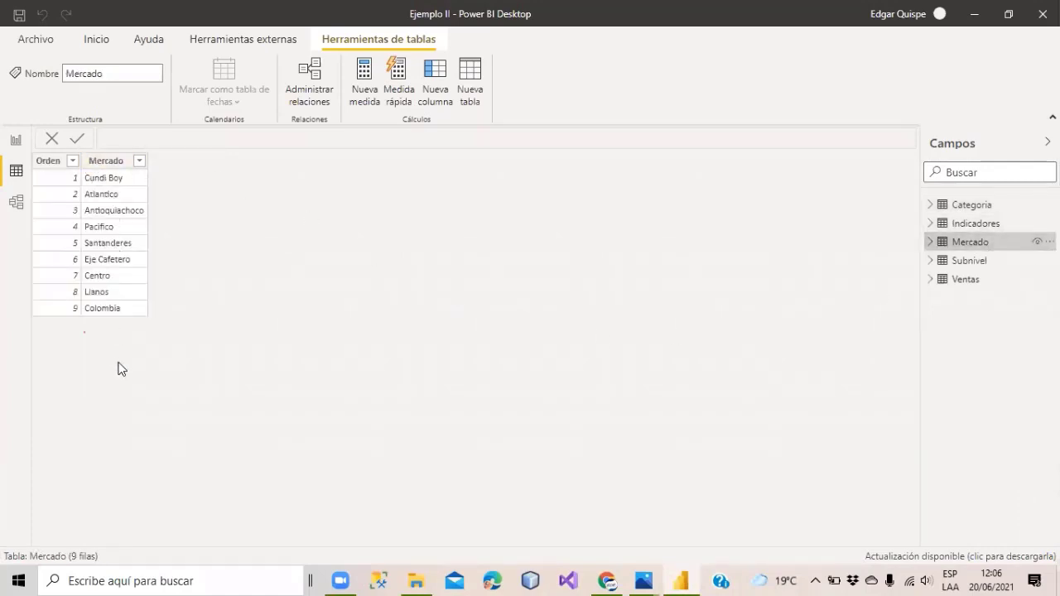
{"action": "mouse_move", "coordinate": [644, 580]}
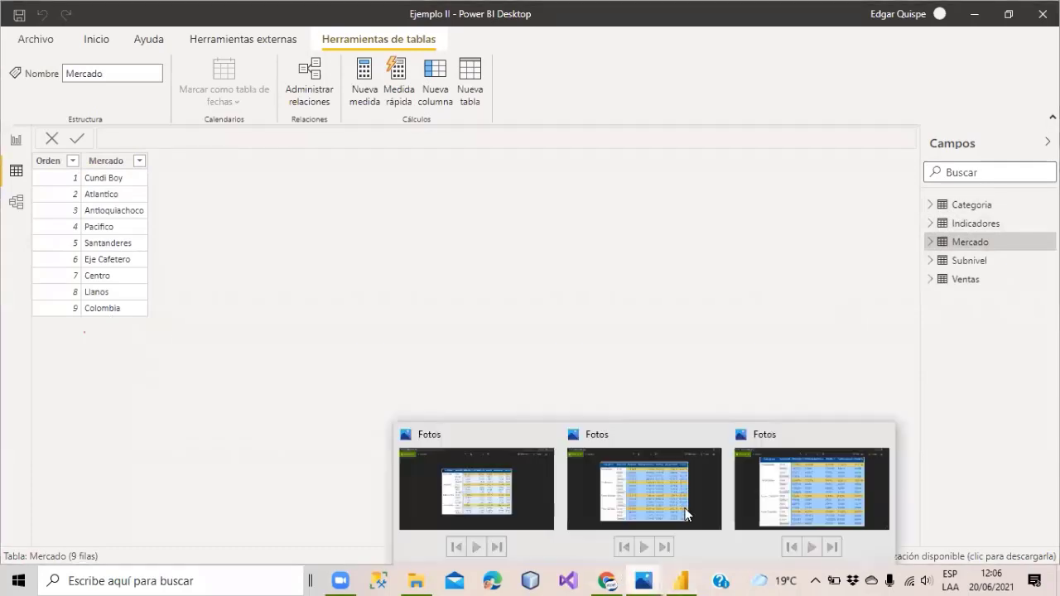
{"action": "left_click", "coordinate": [664, 471]}
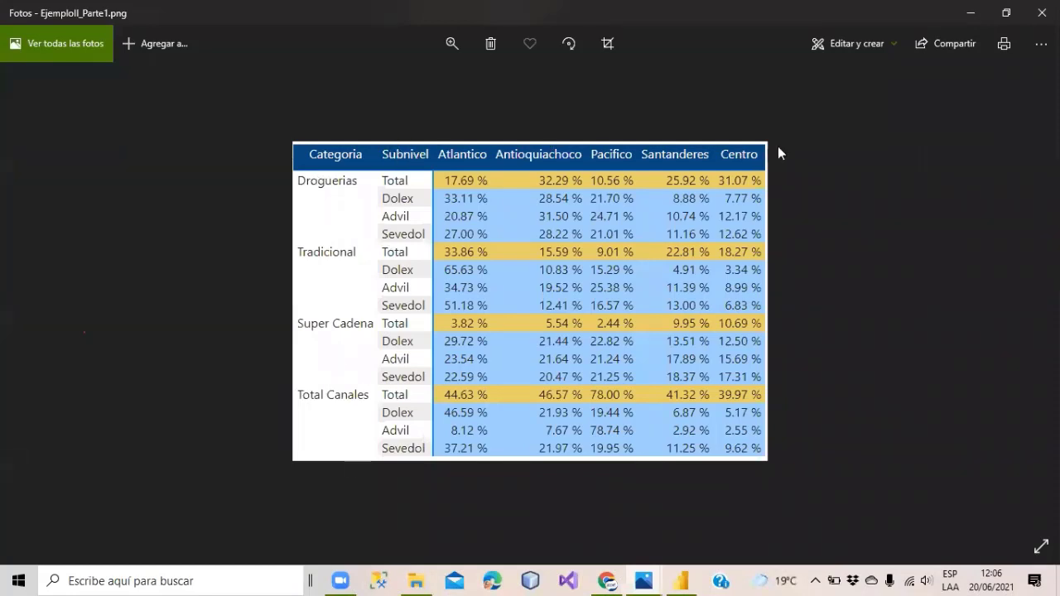
{"action": "left_click", "coordinate": [970, 13]}
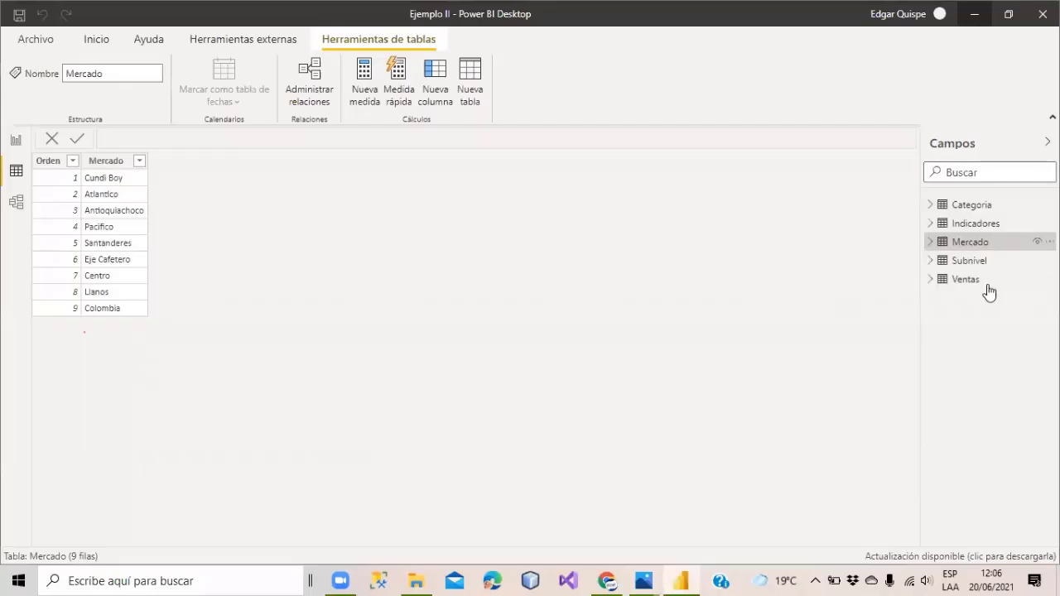
{"action": "left_click", "coordinate": [980, 264]}
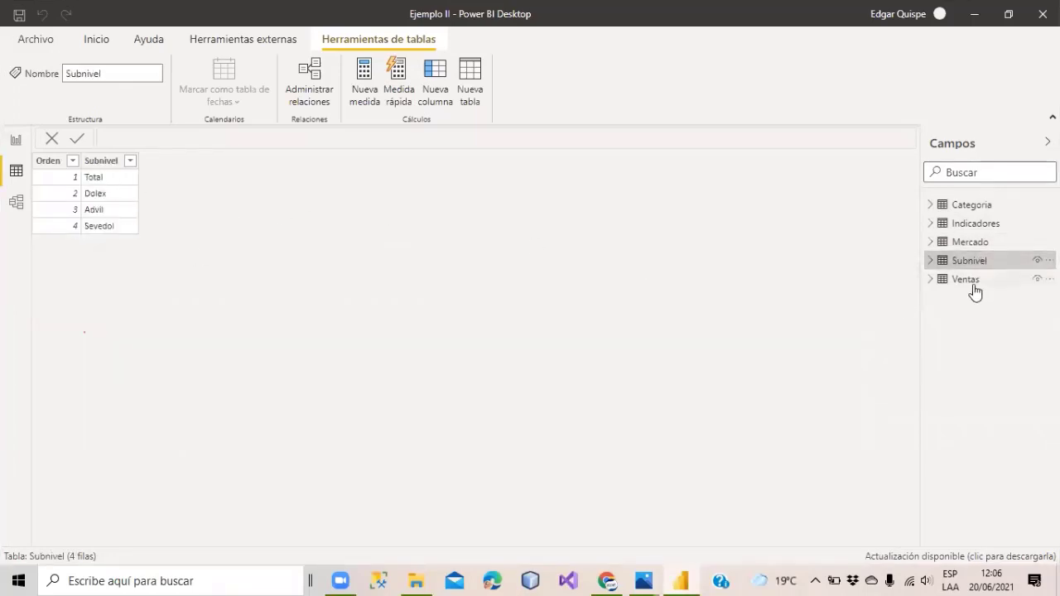
{"action": "left_click", "coordinate": [974, 285]}
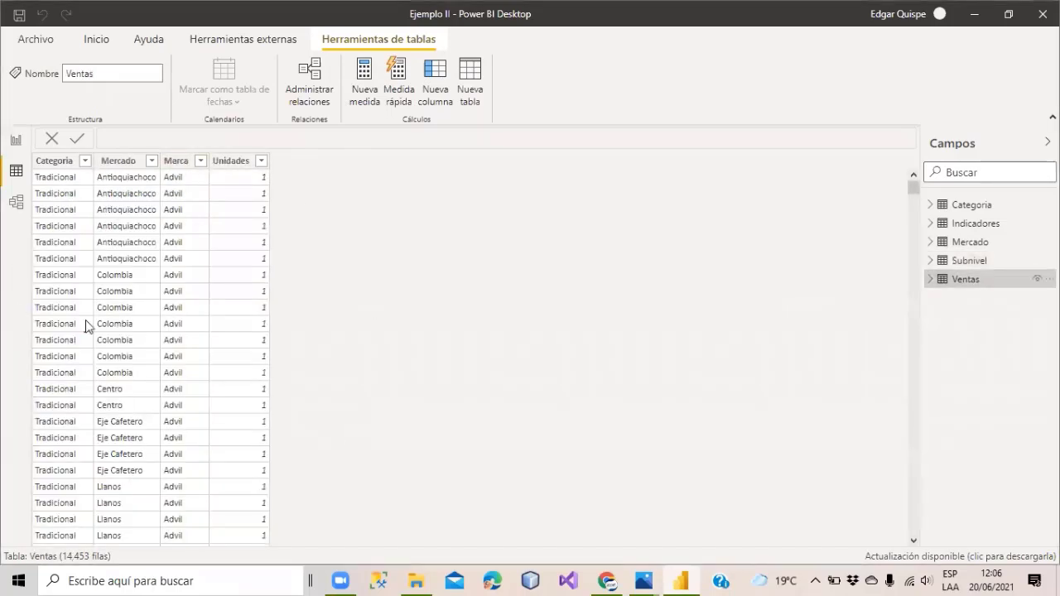
Check the Ventas Marca filter lists only Advil, Dolex and Sevedol, then show Subnivel again.
{"action": "left_click", "coordinate": [194, 164]}
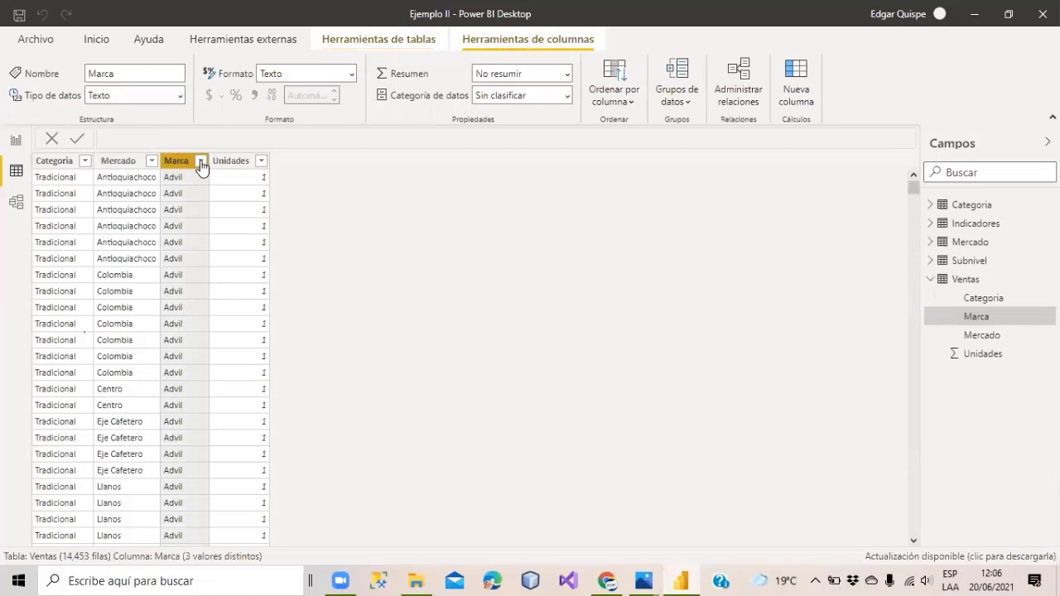
{"action": "left_click", "coordinate": [200, 163]}
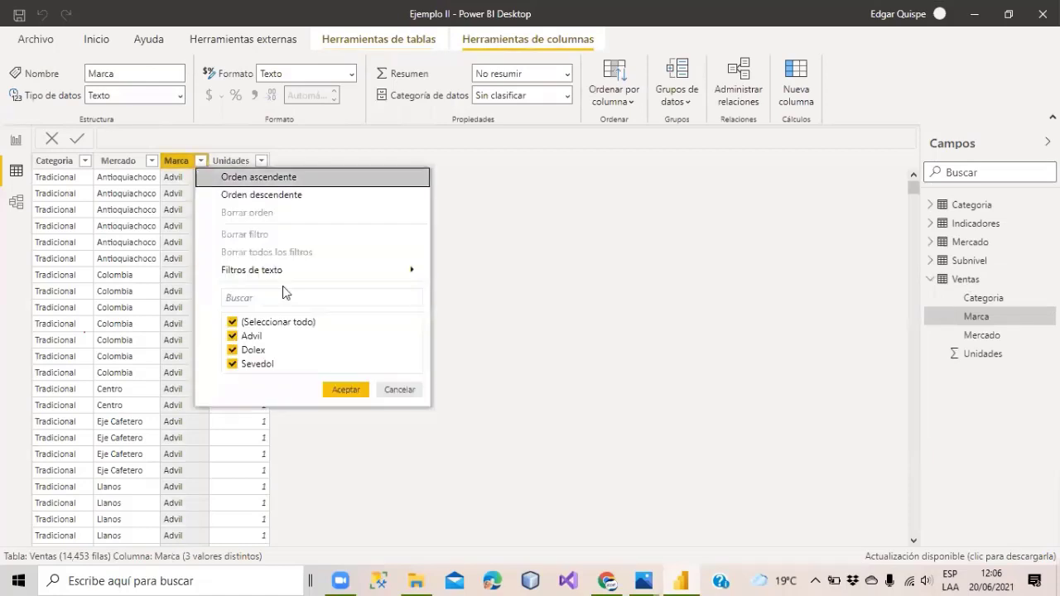
{"action": "left_click", "coordinate": [398, 390]}
{"action": "left_click", "coordinate": [974, 261]}
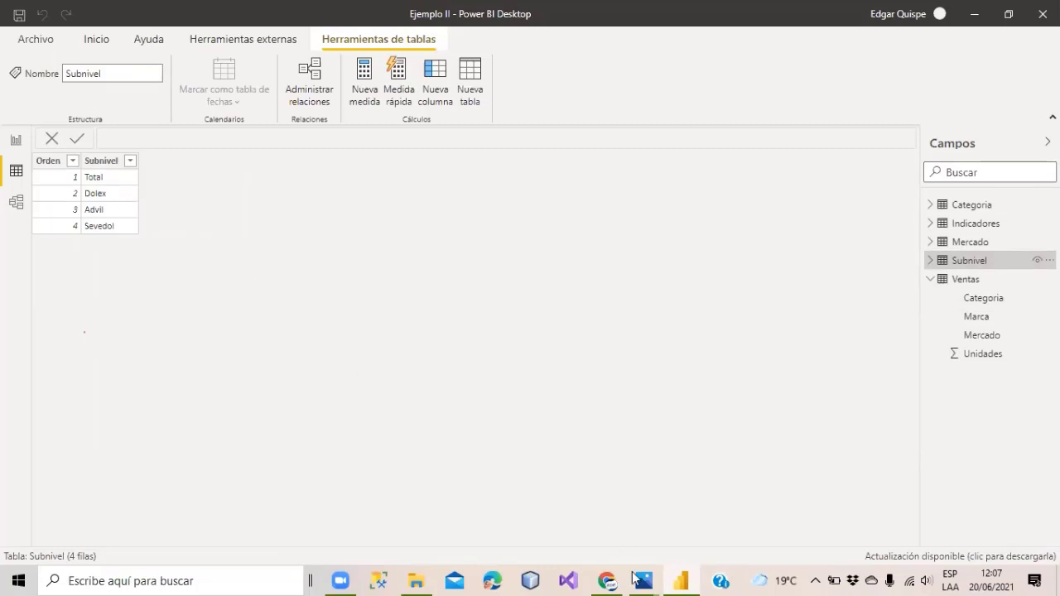
{"action": "mouse_move", "coordinate": [644, 577]}
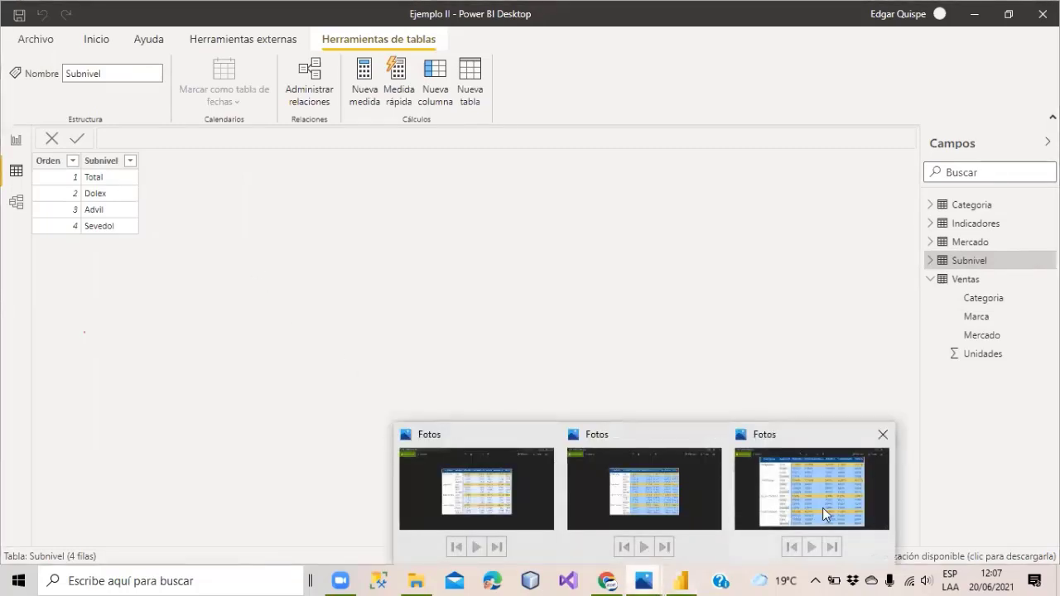
{"action": "left_click", "coordinate": [822, 507]}
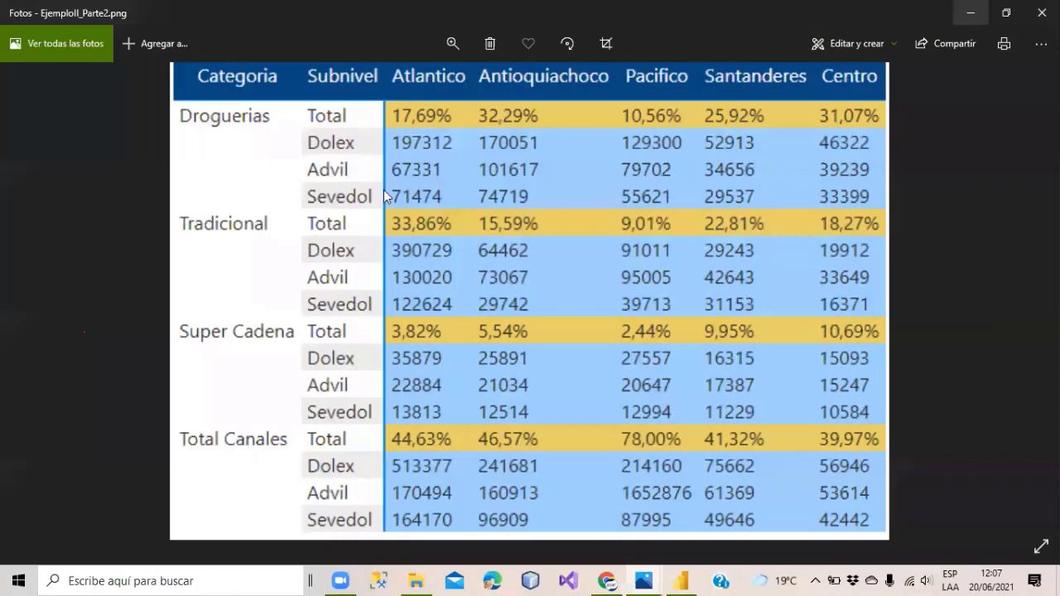
{"action": "scroll", "coordinate": [403, 173], "scroll_direction": "down", "scroll_amount": 2}
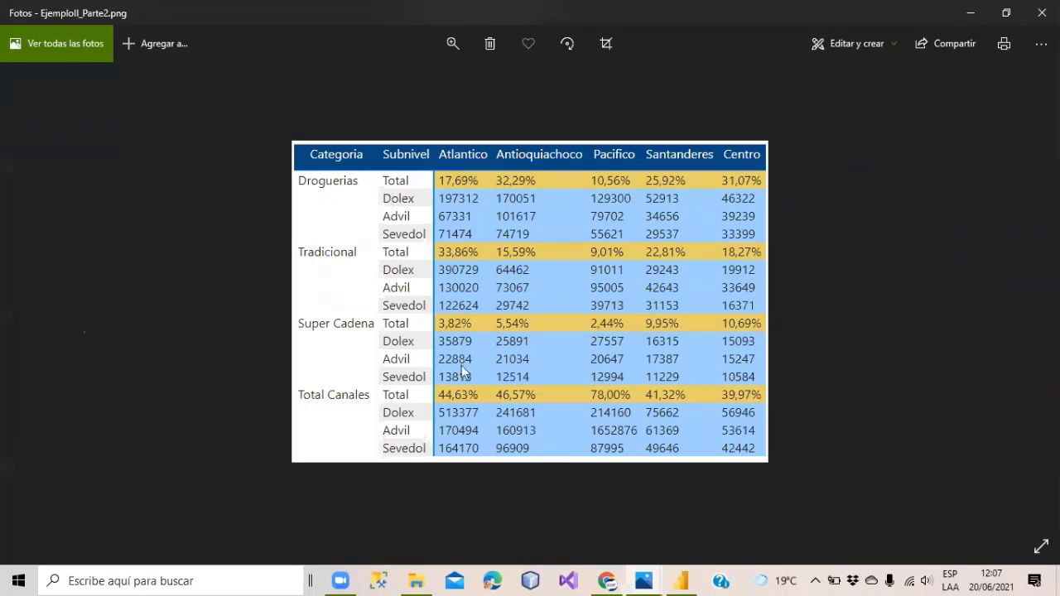
{"action": "left_click", "coordinate": [971, 13]}
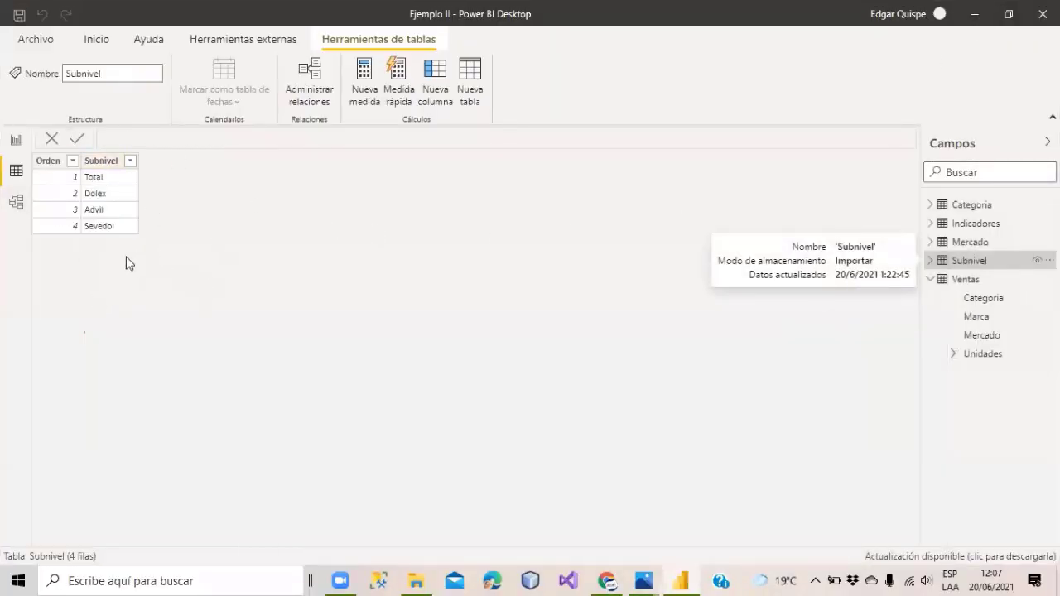
Show the Categoria table and select its Categoria column.
{"action": "left_click", "coordinate": [982, 207]}
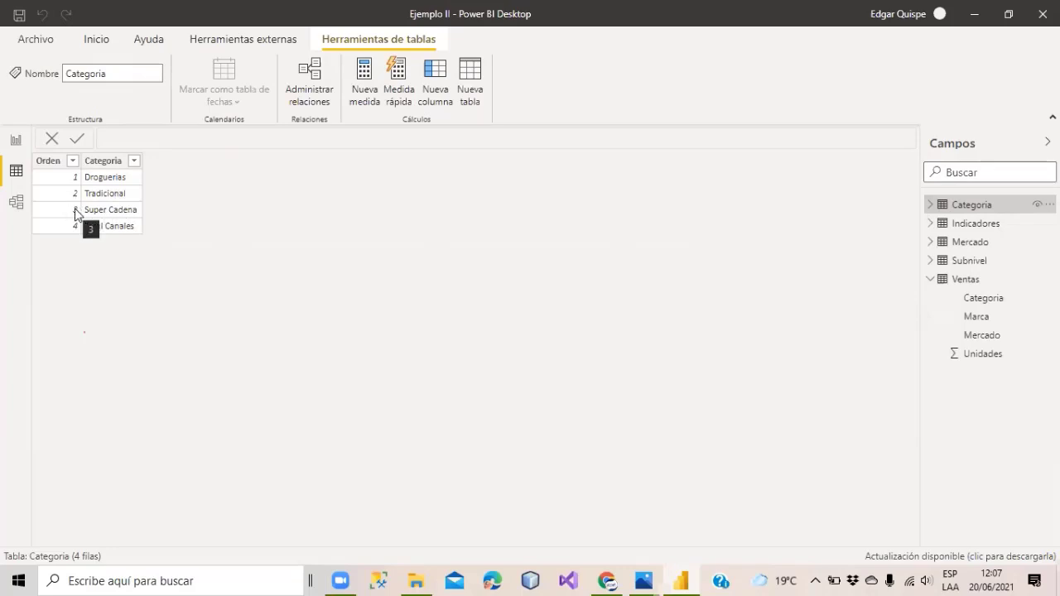
{"action": "left_click", "coordinate": [104, 162]}
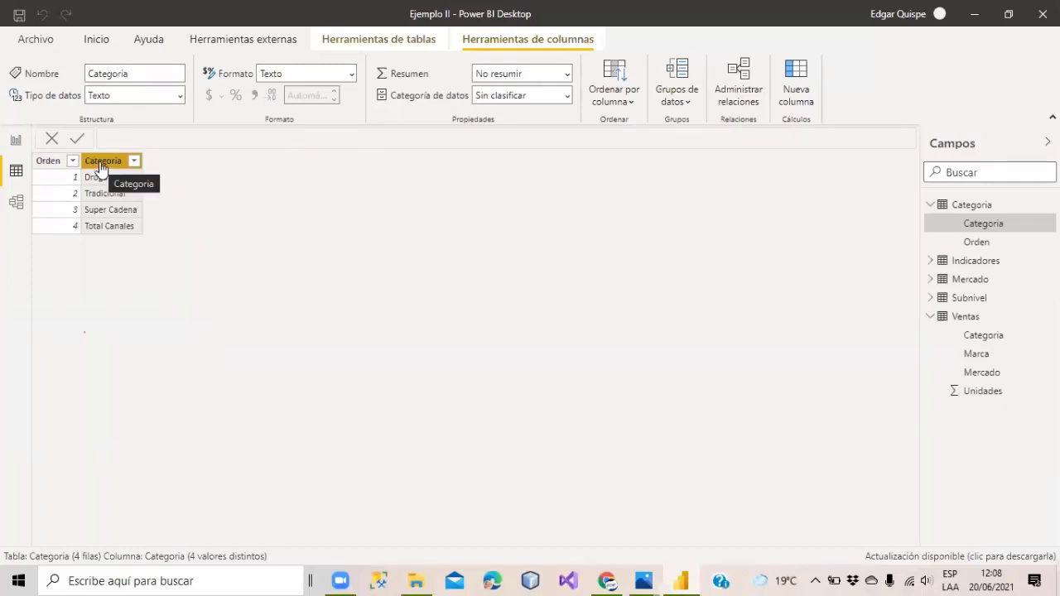
Sort the Categoria column by Orden, reapplying it in Data view, then return to Report view.
{"action": "left_click", "coordinate": [628, 102]}
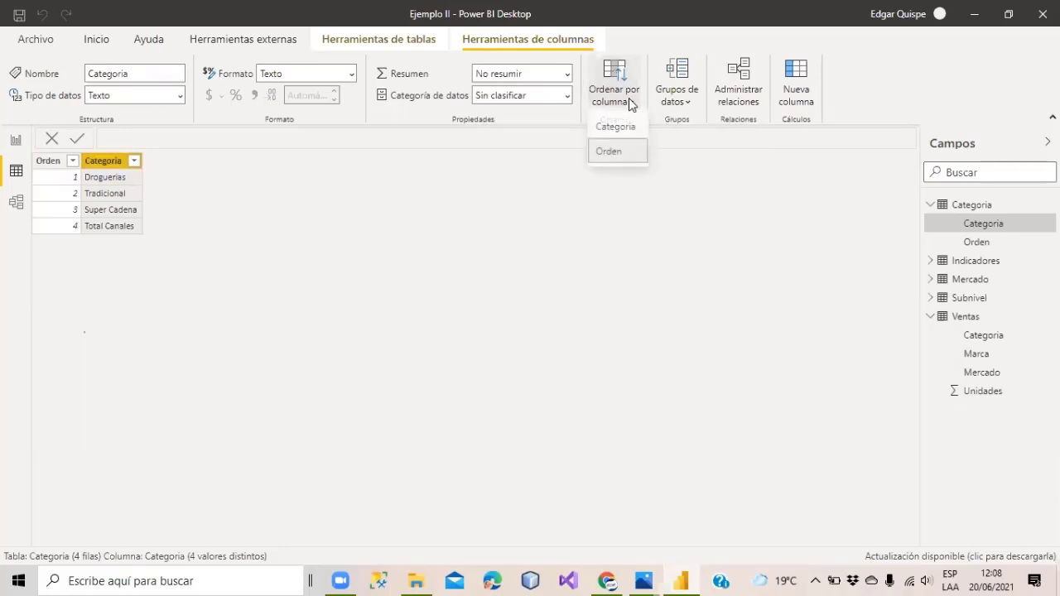
{"action": "left_click", "coordinate": [605, 152]}
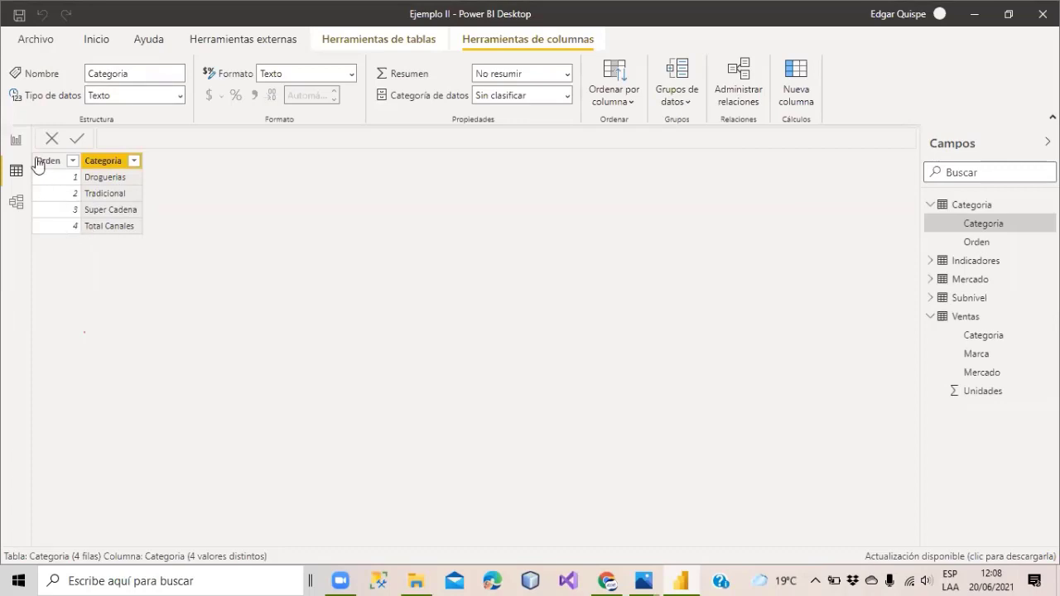
{"action": "left_click", "coordinate": [16, 140]}
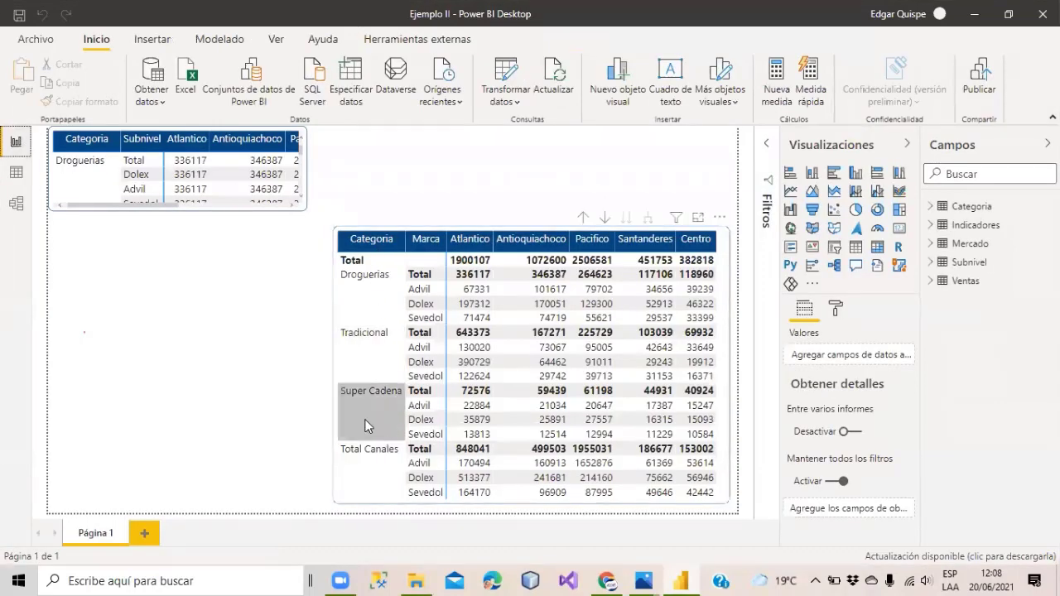
{"action": "left_click", "coordinate": [15, 172]}
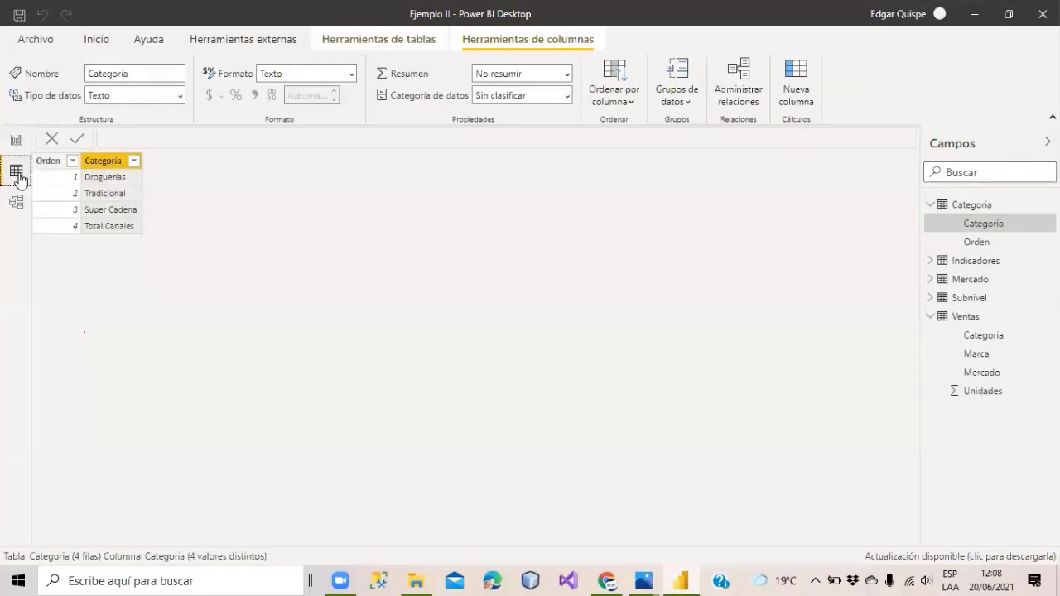
{"action": "left_click", "coordinate": [115, 163]}
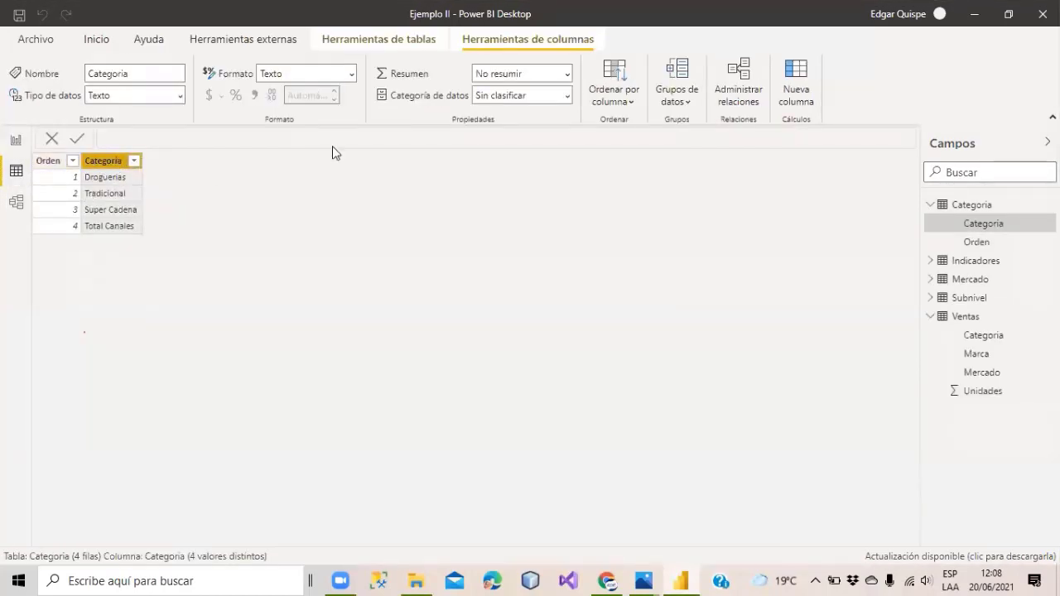
{"action": "left_click", "coordinate": [611, 98]}
{"action": "left_click", "coordinate": [609, 152]}
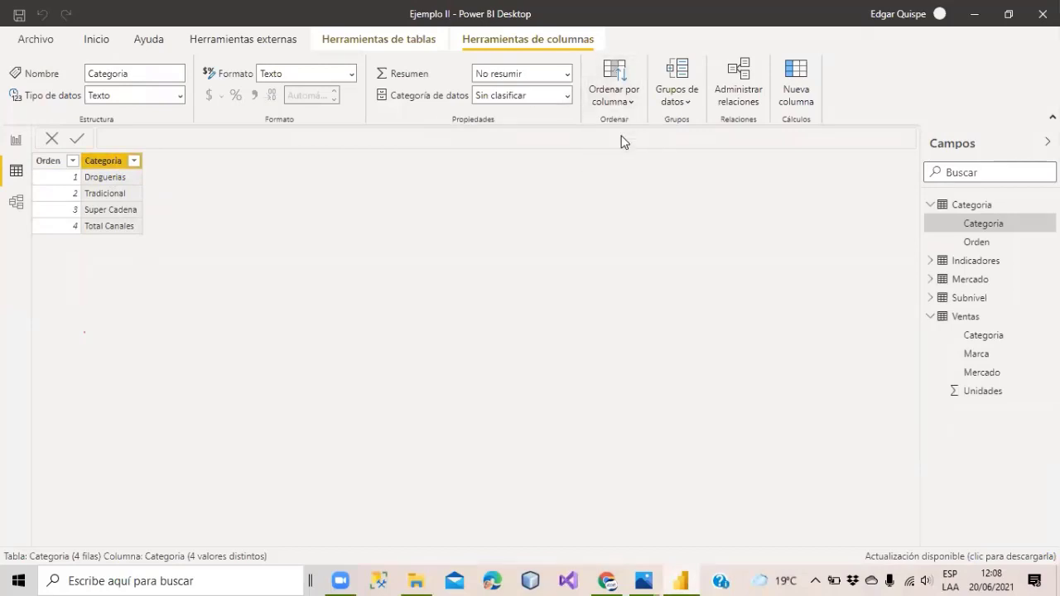
{"action": "left_click", "coordinate": [22, 139]}
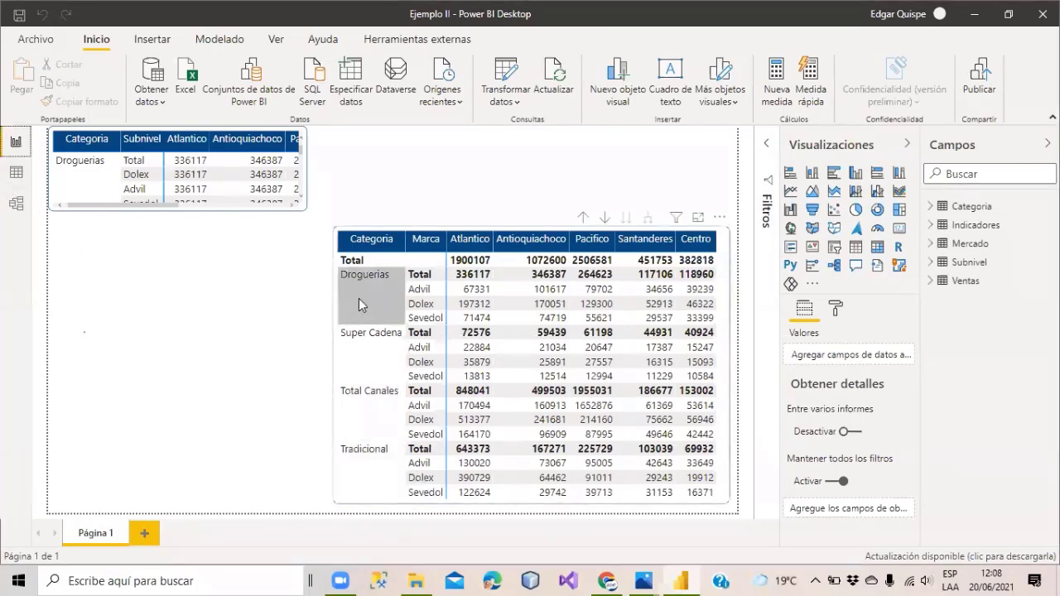
Look over the Categoria table's data, then bring up the Mercado table in Data view.
{"action": "left_click", "coordinate": [17, 172]}
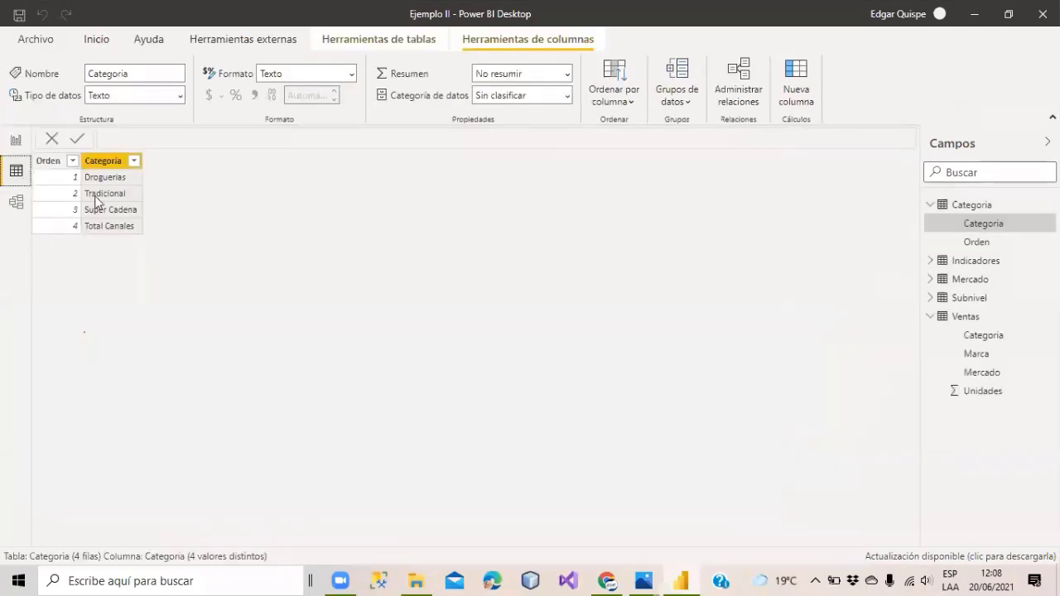
{"action": "left_click", "coordinate": [11, 148]}
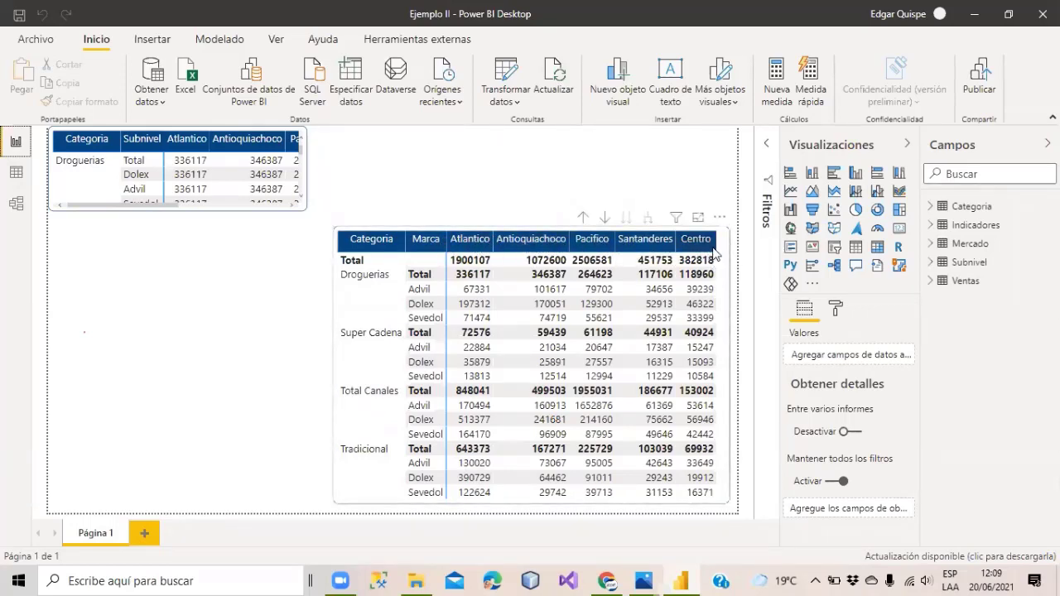
{"action": "left_click", "coordinate": [17, 171]}
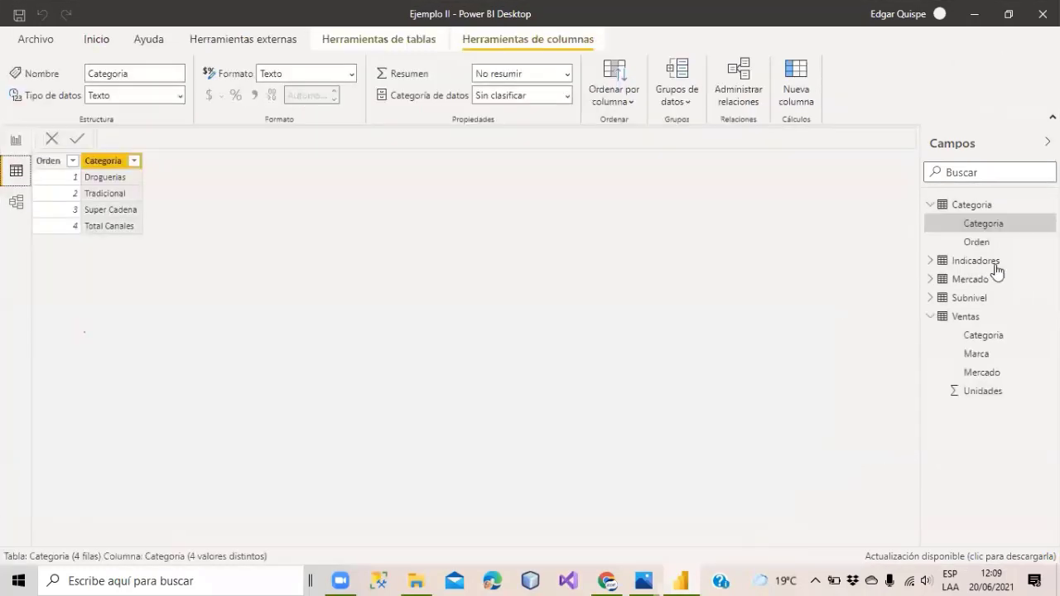
{"action": "left_click", "coordinate": [975, 281]}
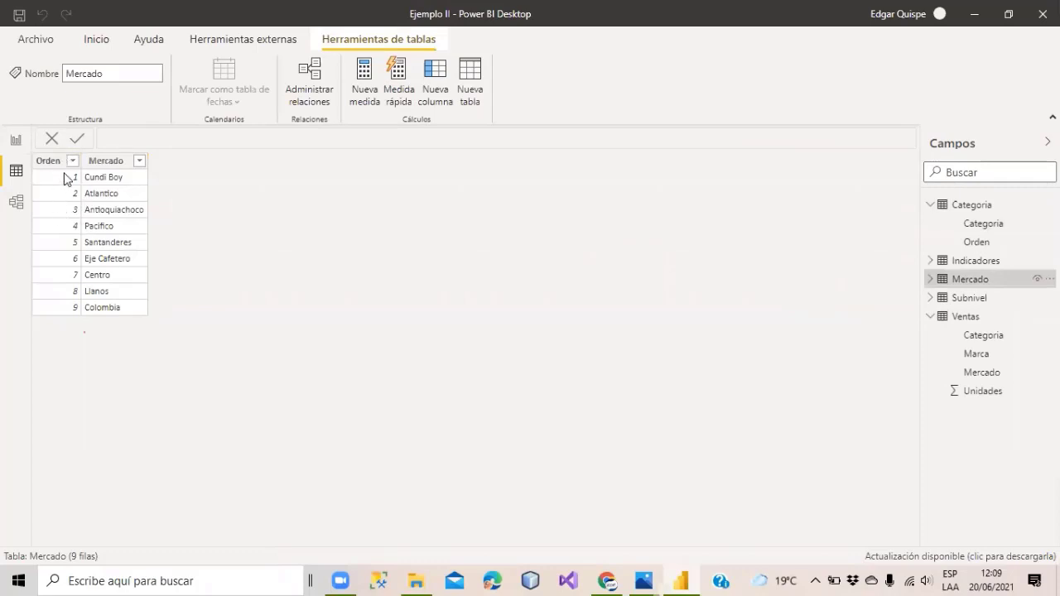
Sort the Mercado column by the Orden column and go back to the report.
{"action": "left_click", "coordinate": [105, 162]}
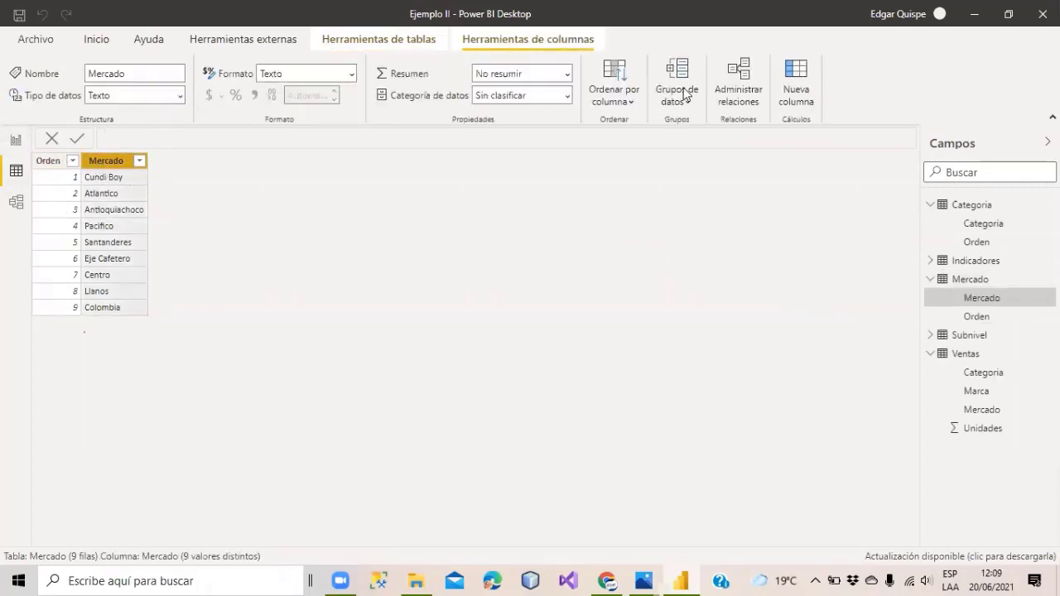
{"action": "left_click", "coordinate": [605, 101]}
{"action": "left_click", "coordinate": [608, 154]}
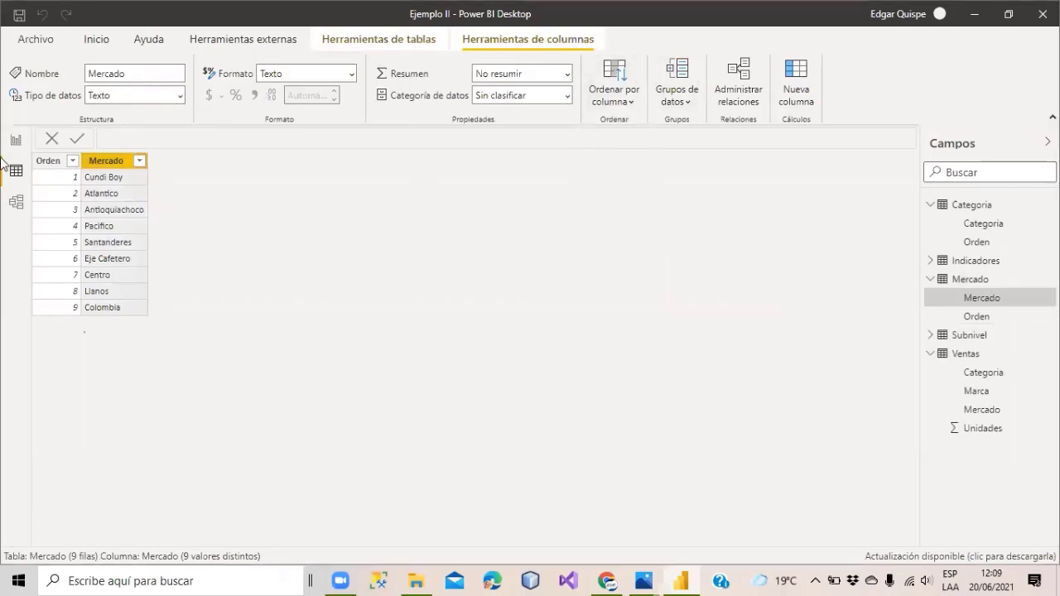
{"action": "left_click", "coordinate": [16, 141]}
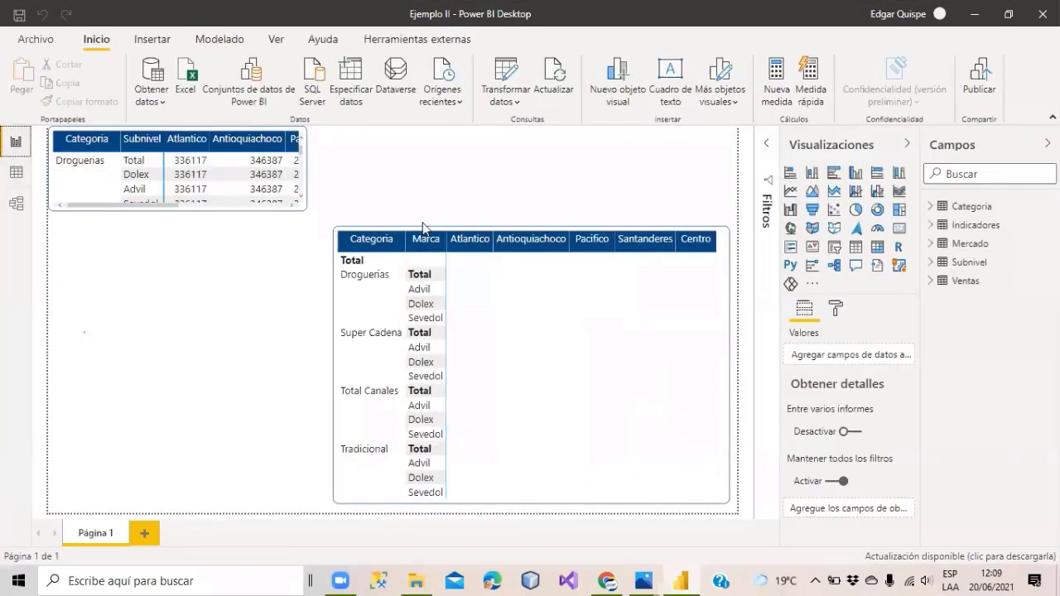
Check the matrix's Ordenar por options, then dismiss them and select the large matrix.
{"action": "left_click", "coordinate": [719, 217]}
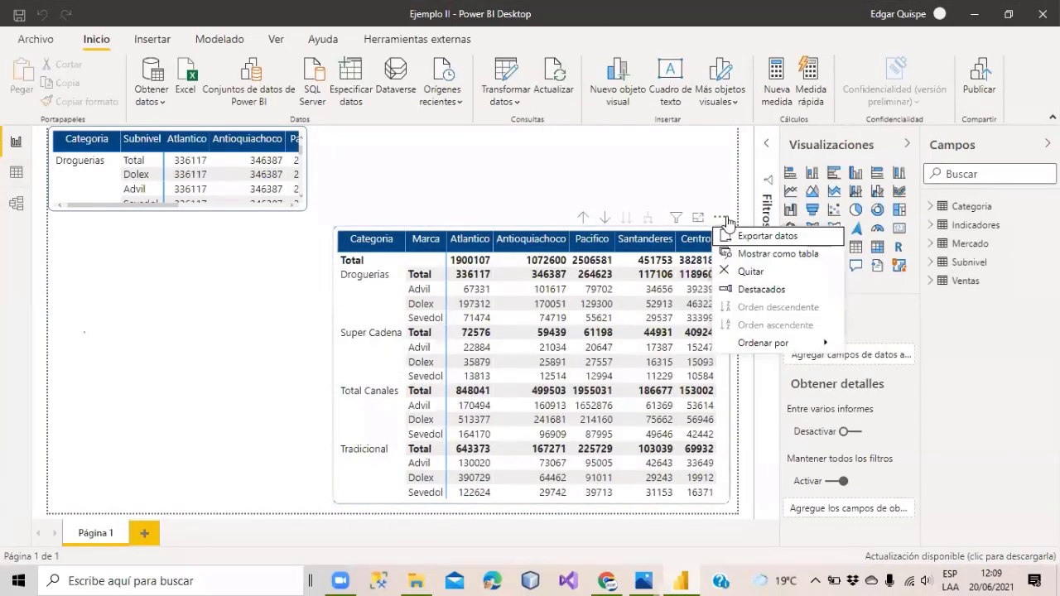
{"action": "mouse_move", "coordinate": [785, 350]}
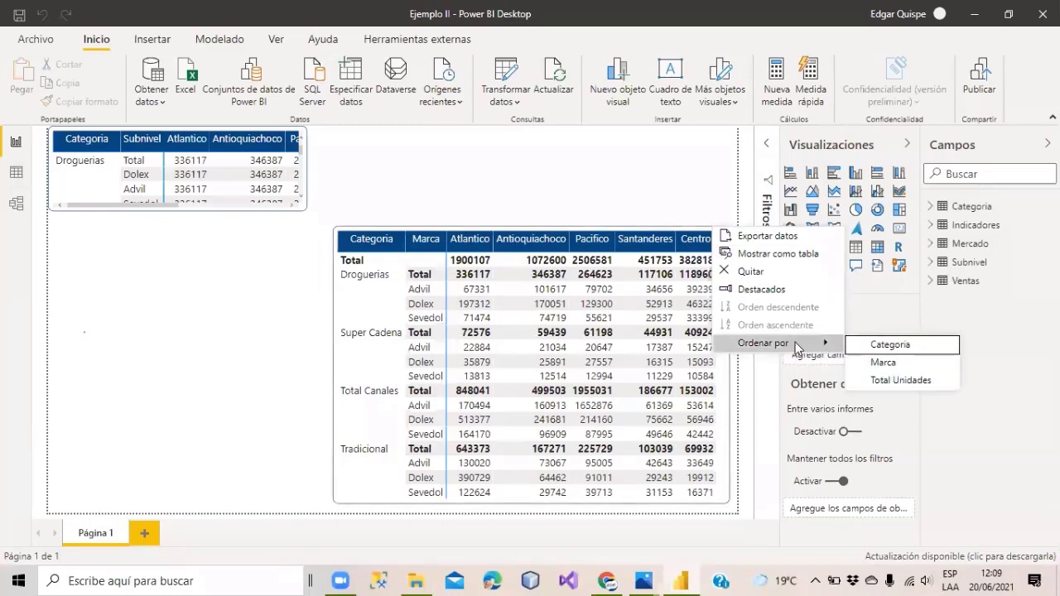
{"action": "left_click", "coordinate": [448, 182]}
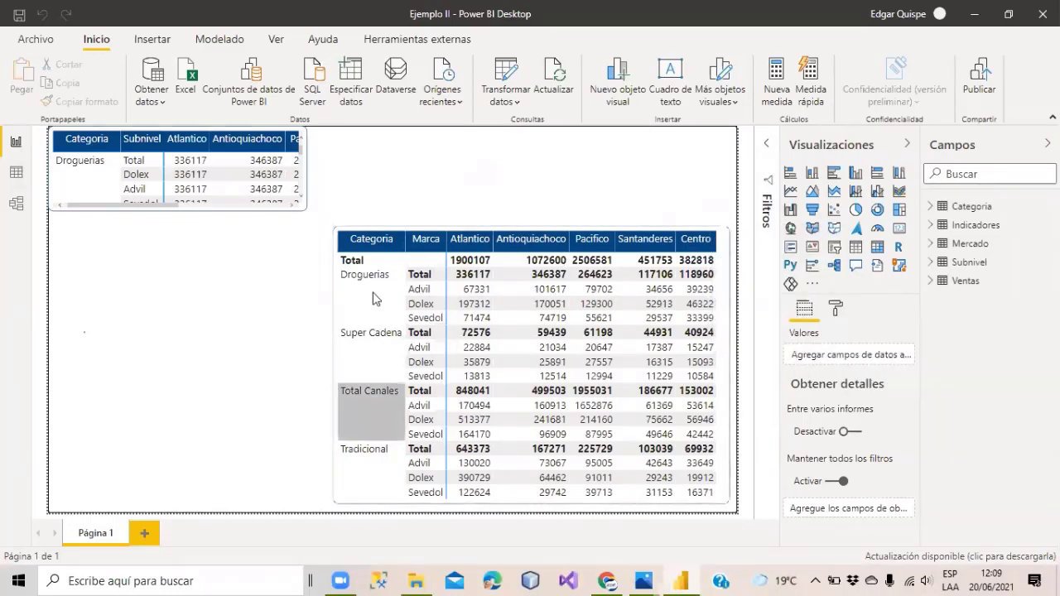
{"action": "left_click", "coordinate": [439, 234]}
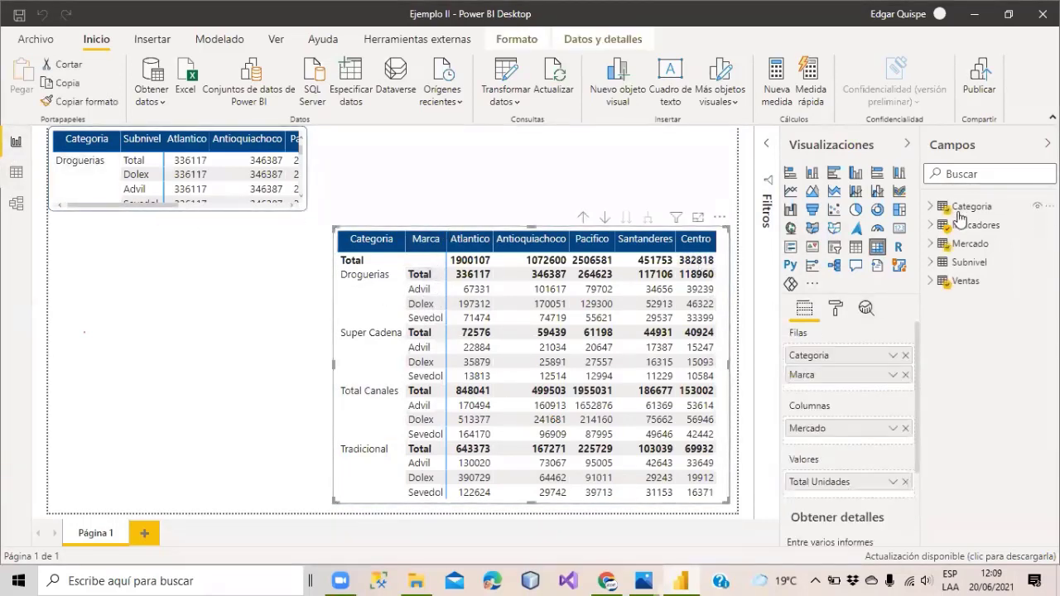
Drag the small Categoria-by-Subnivel table taller so Sevedol shows, and check the Mercado data.
{"action": "left_click", "coordinate": [199, 207]}
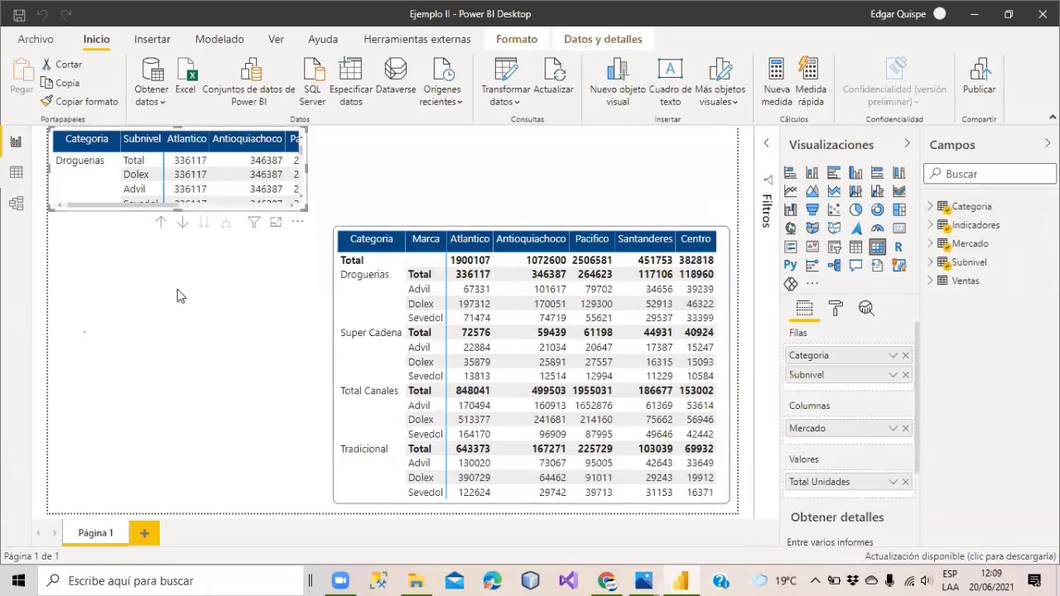
{"action": "left_click_drag", "start_coordinate": [199, 209], "coordinate": [197, 223]}
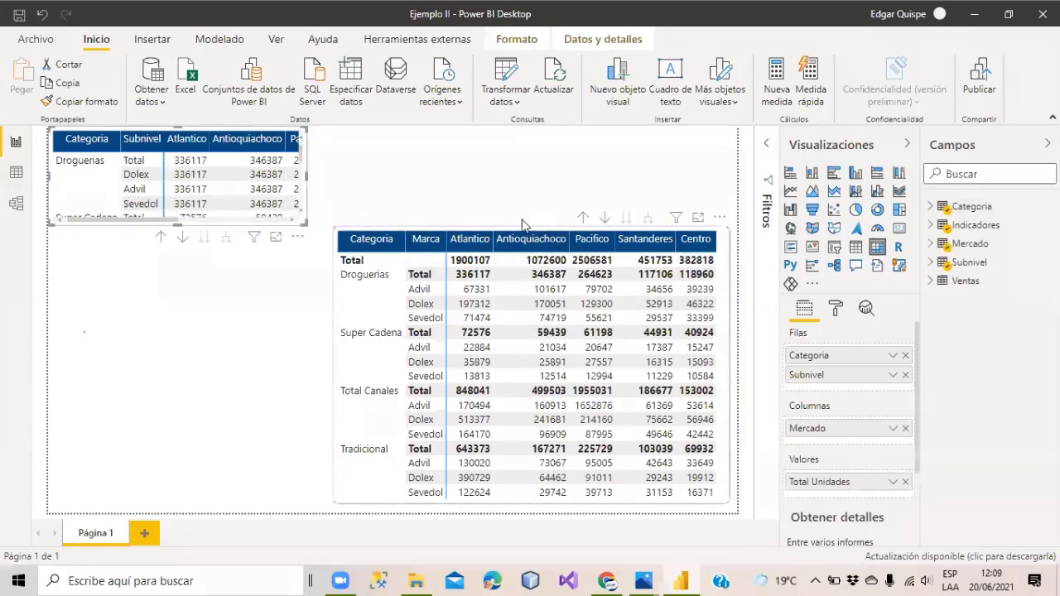
{"action": "left_click", "coordinate": [534, 232]}
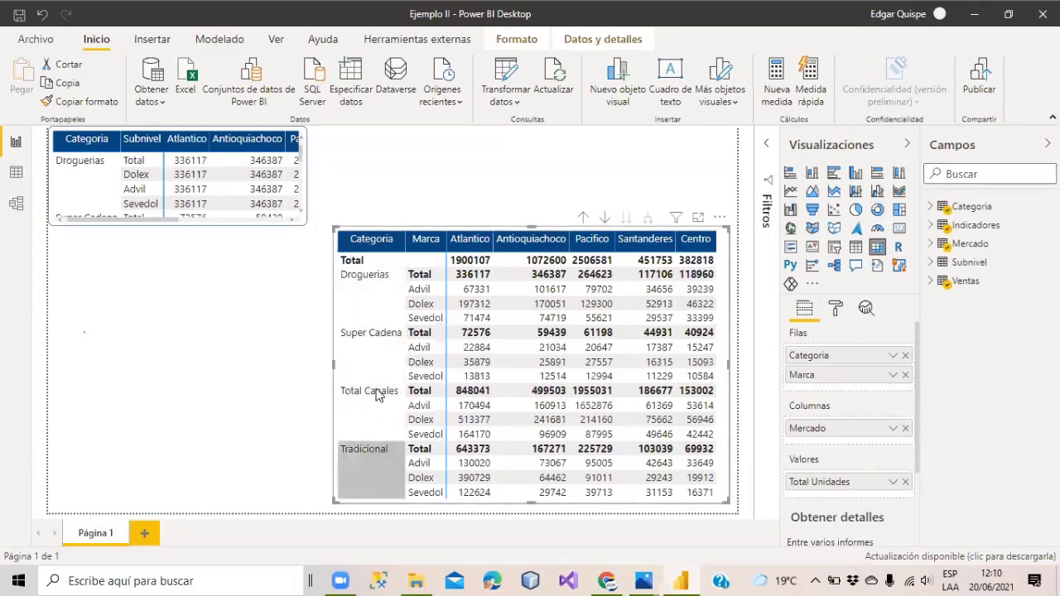
{"action": "left_click", "coordinate": [15, 171]}
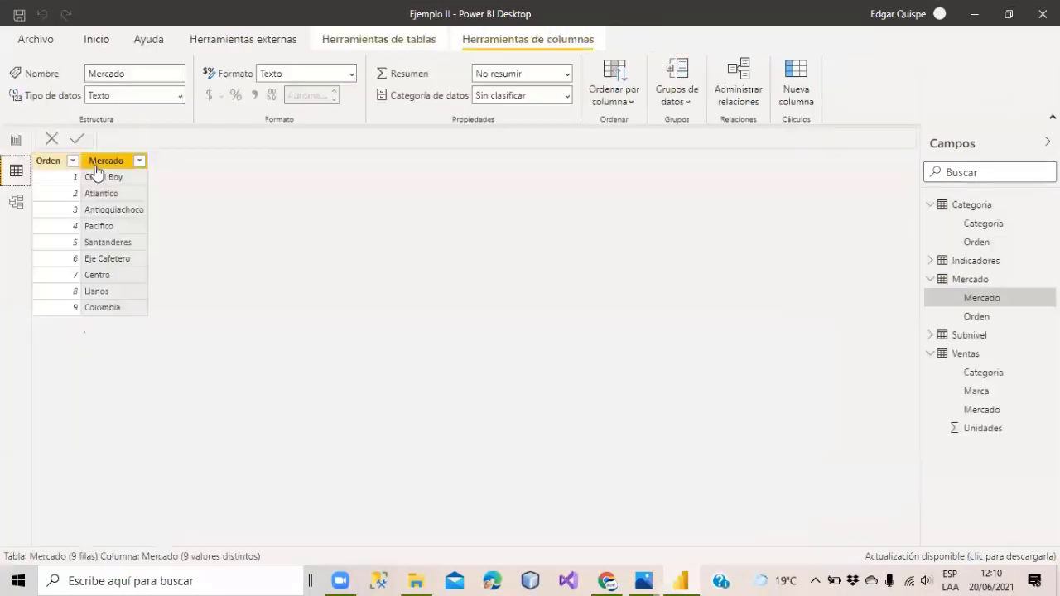
{"action": "left_click", "coordinate": [18, 142]}
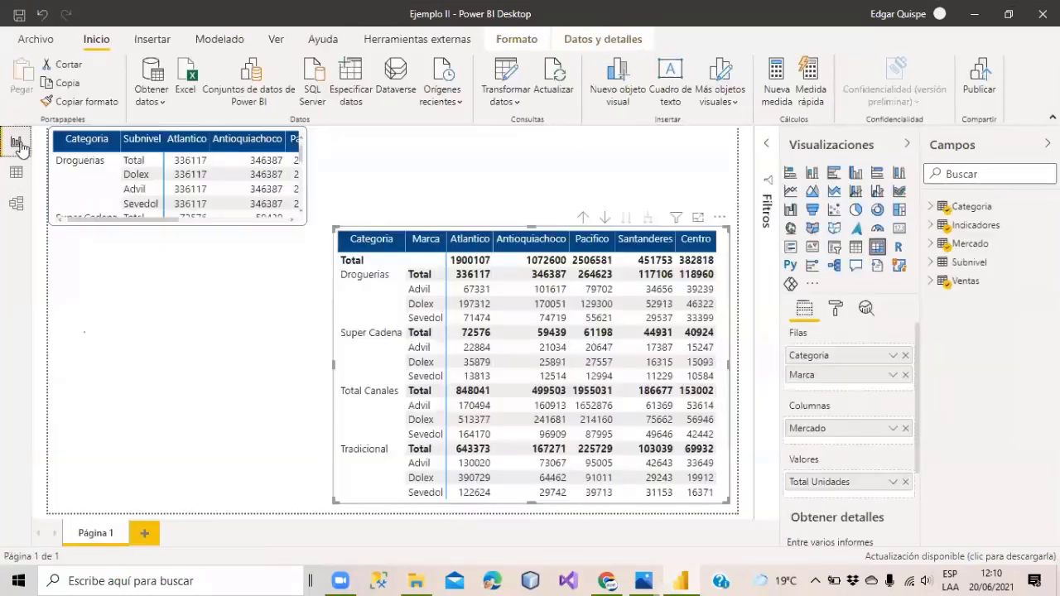
Insert a wide clustered column chart plotting Total Unidades by Mercado.
{"action": "left_click", "coordinate": [856, 176]}
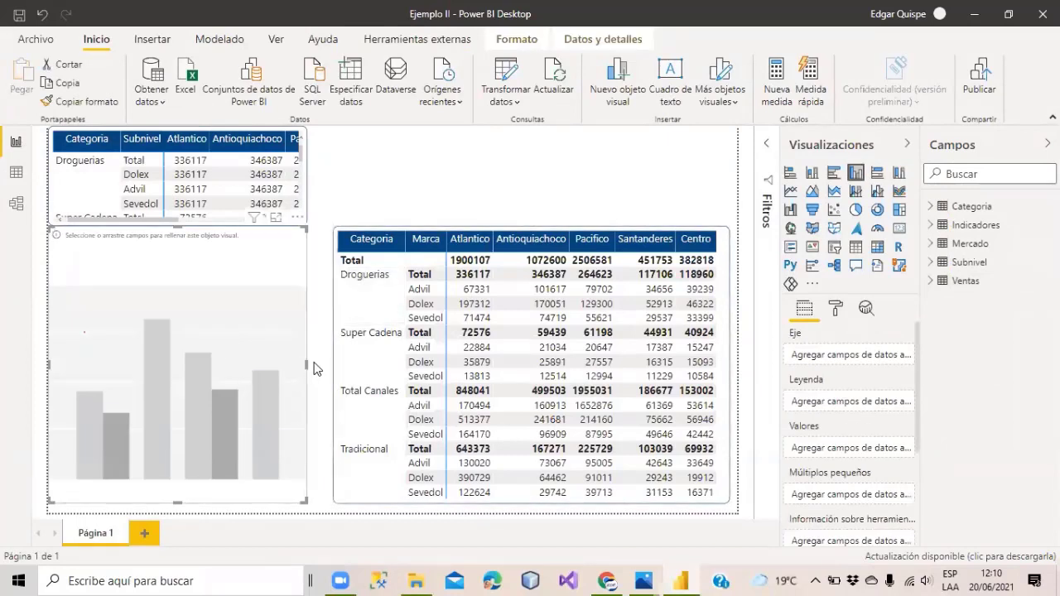
{"action": "left_click_drag", "start_coordinate": [307, 364], "coordinate": [604, 363]}
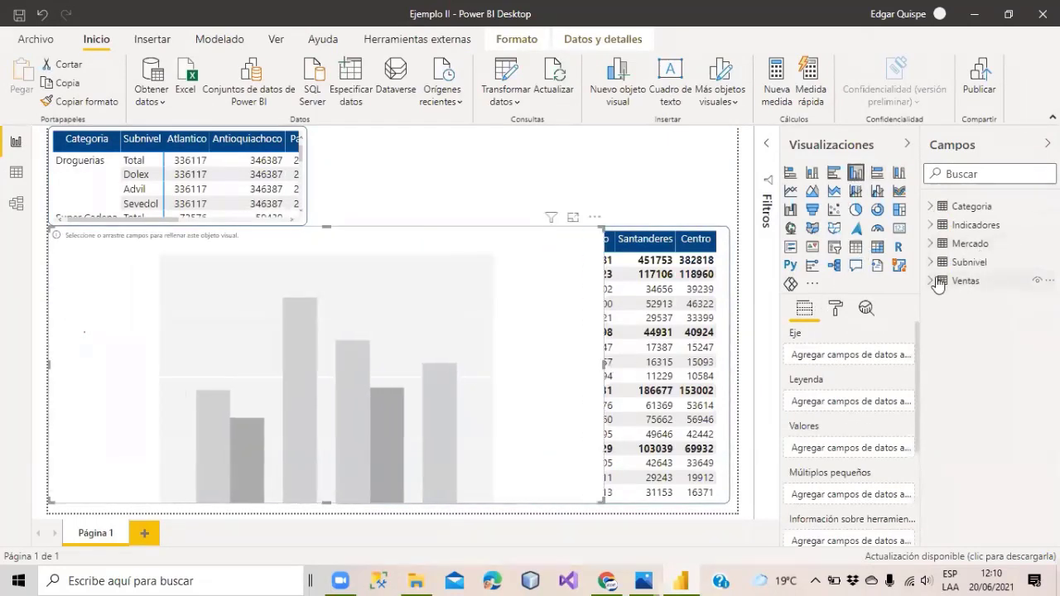
{"action": "left_click", "coordinate": [937, 281]}
{"action": "left_click", "coordinate": [932, 227]}
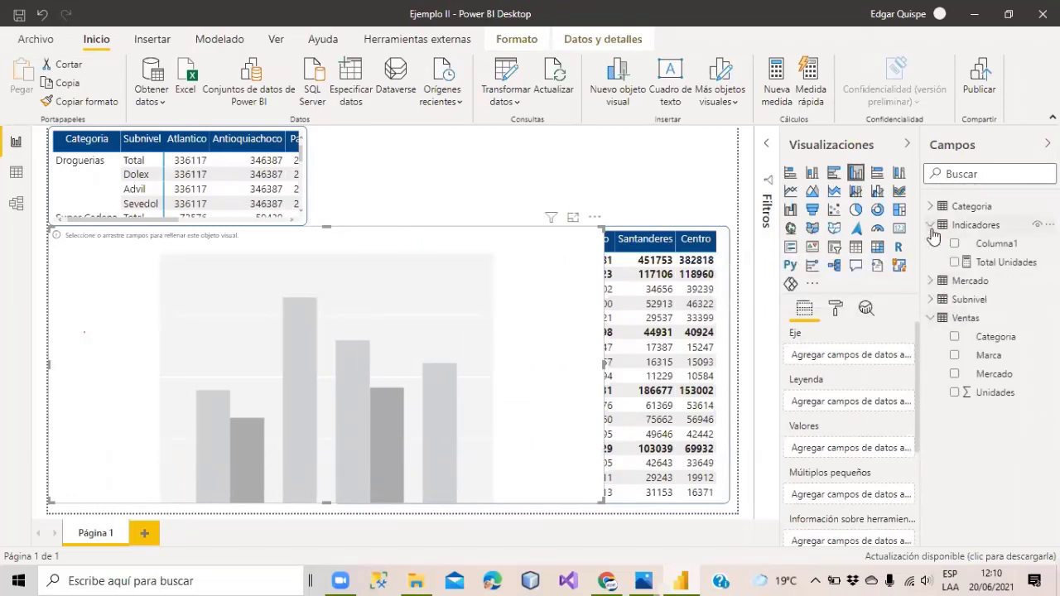
{"action": "left_click_drag", "start_coordinate": [985, 264], "coordinate": [259, 354]}
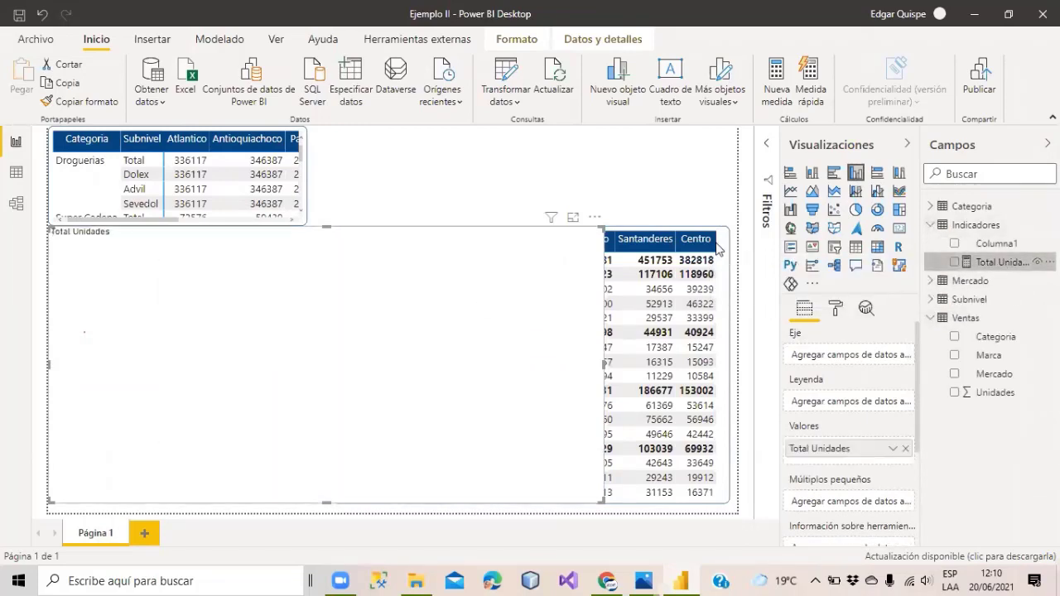
{"action": "left_click", "coordinate": [932, 282]}
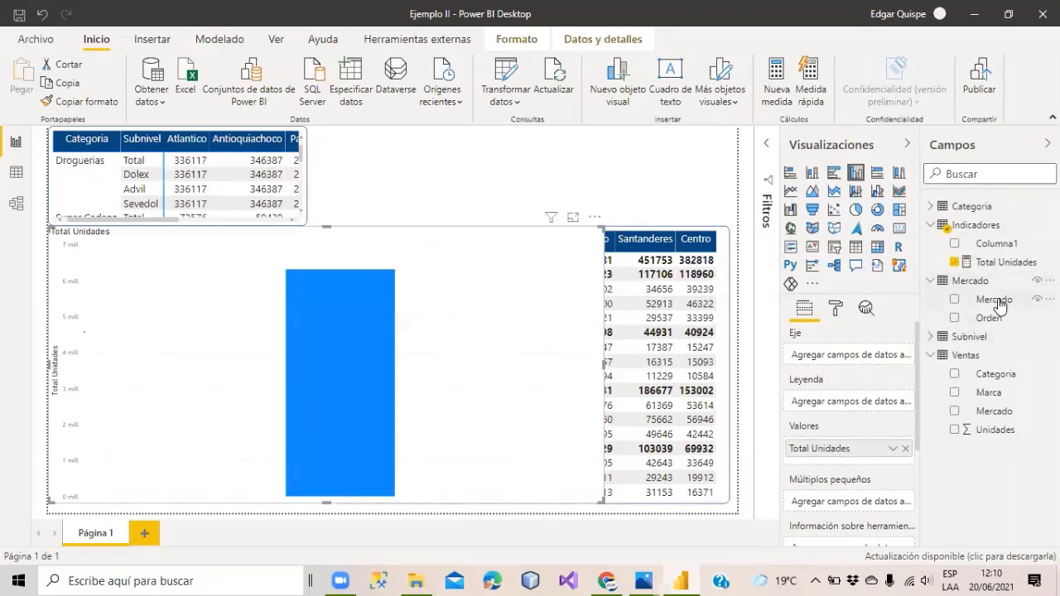
{"action": "left_click_drag", "start_coordinate": [993, 300], "coordinate": [272, 323]}
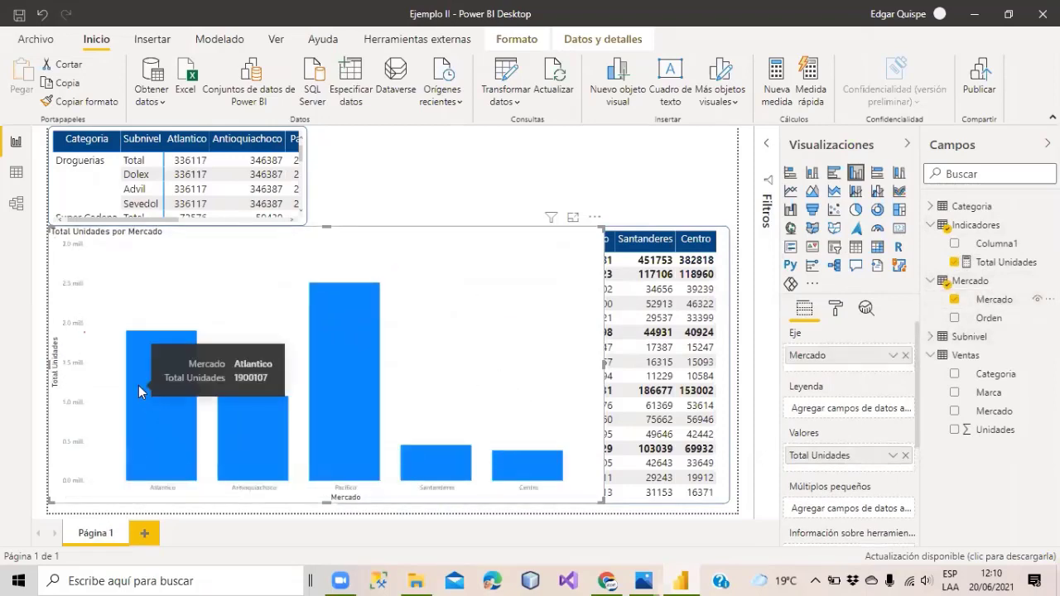
View the Total Unidades por Mercado chart in focus mode, then open the Mercado table's data.
{"action": "mouse_move", "coordinate": [276, 451]}
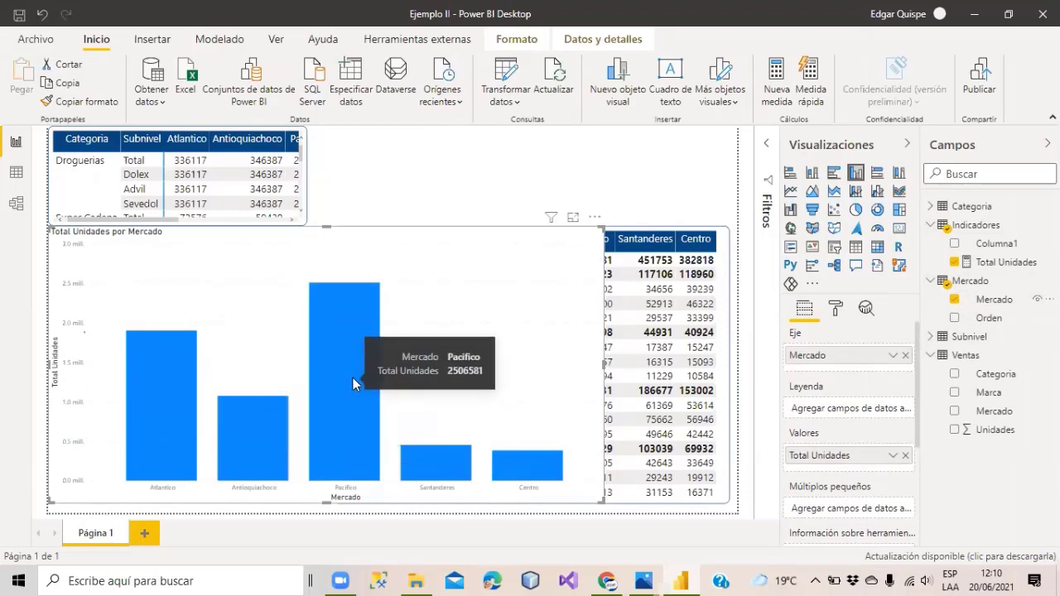
{"action": "left_click", "coordinate": [573, 218]}
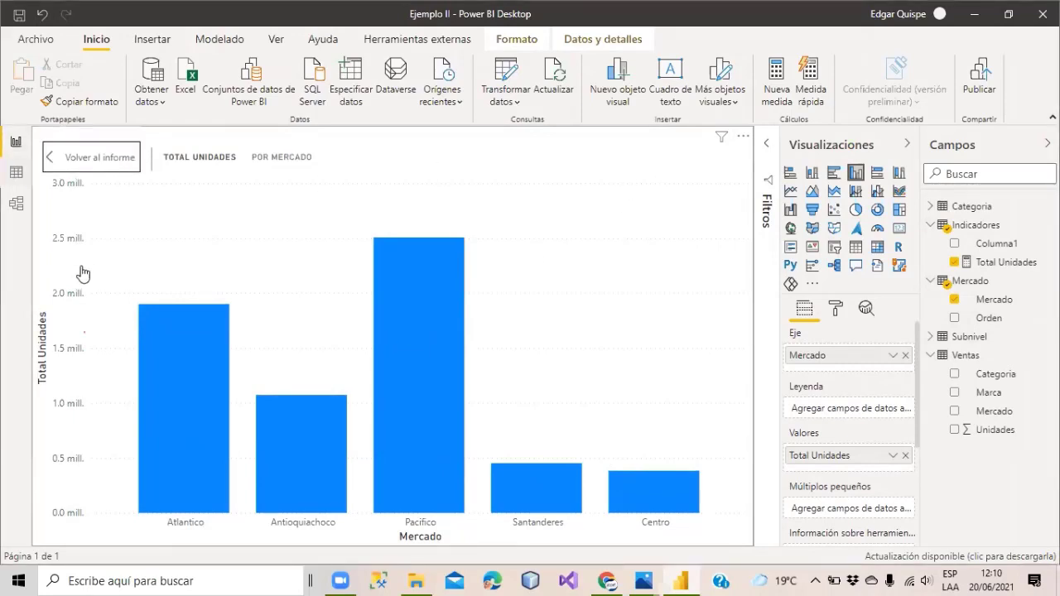
{"action": "left_click", "coordinate": [12, 184]}
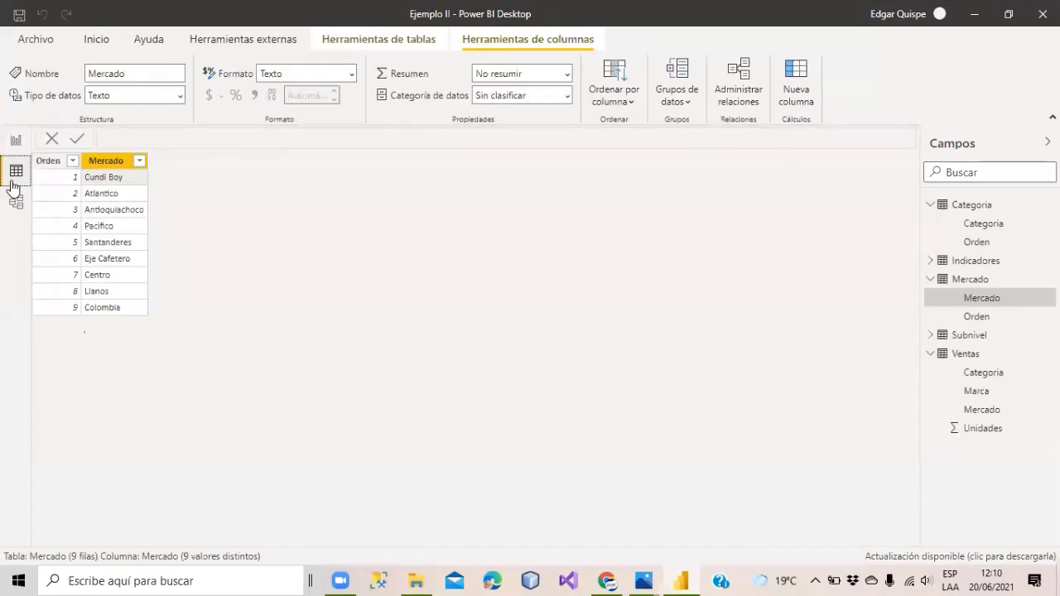
Sort the Mercado column by Orden again and return to the bar chart.
{"action": "left_click", "coordinate": [106, 166]}
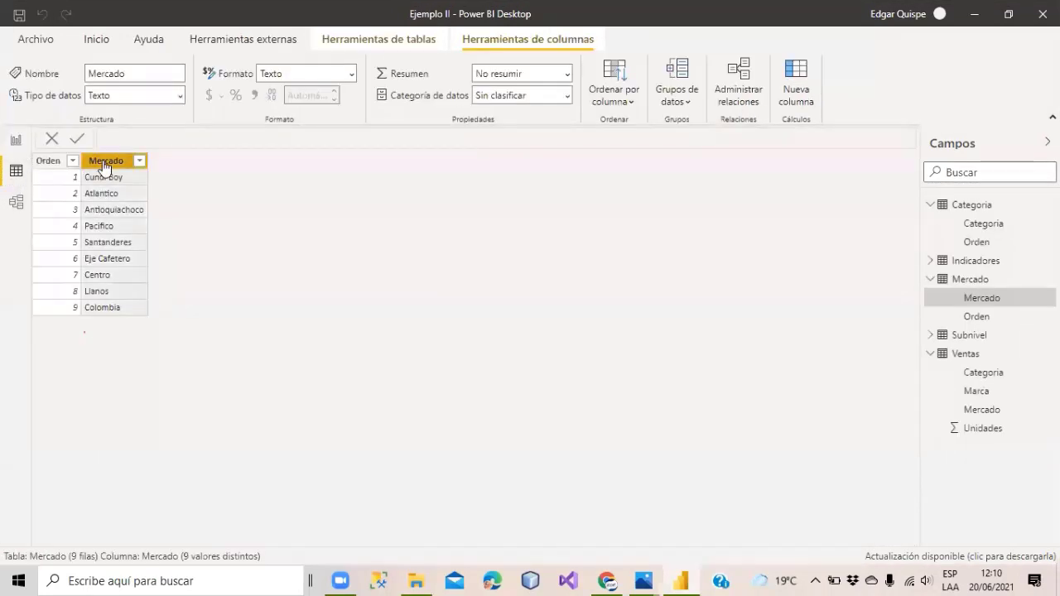
{"action": "left_click", "coordinate": [628, 98]}
{"action": "left_click", "coordinate": [608, 153]}
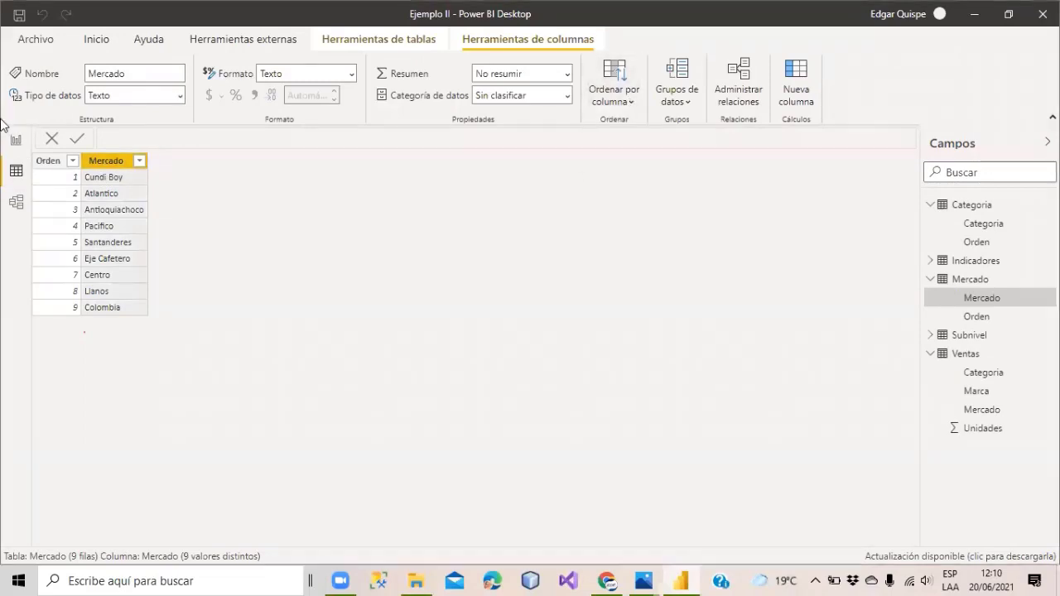
{"action": "left_click", "coordinate": [15, 141]}
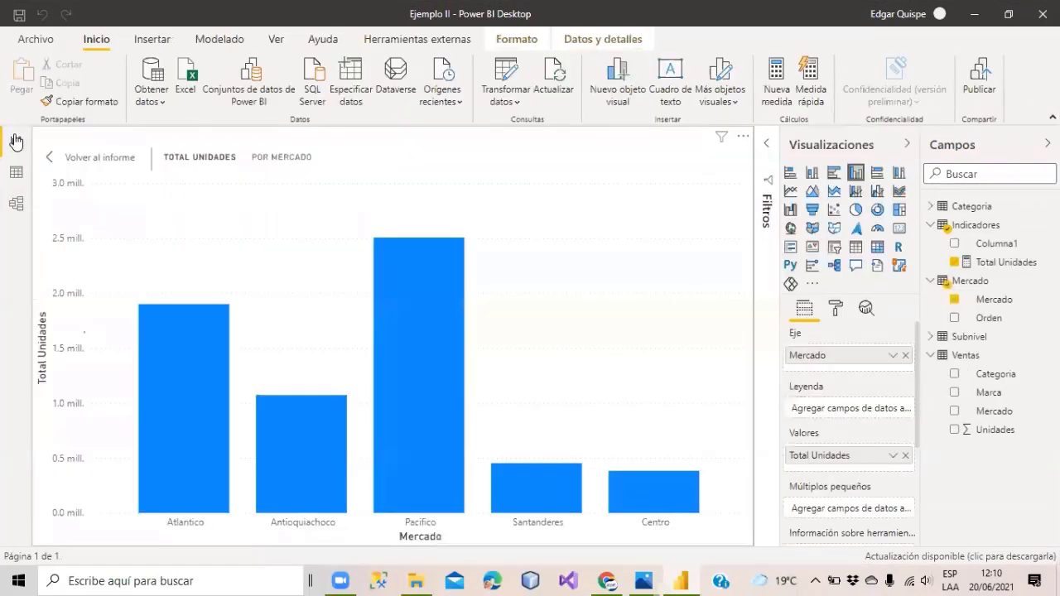
Sort the chart's bars by Mercado and compare against the market order in the Mercado table.
{"action": "left_click", "coordinate": [744, 138]}
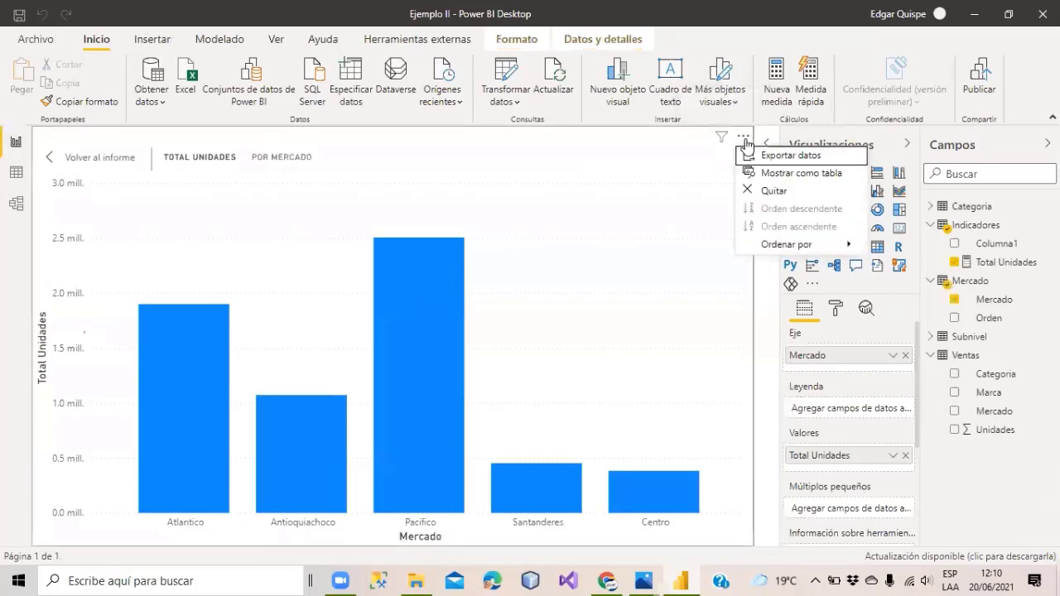
{"action": "left_click", "coordinate": [919, 249]}
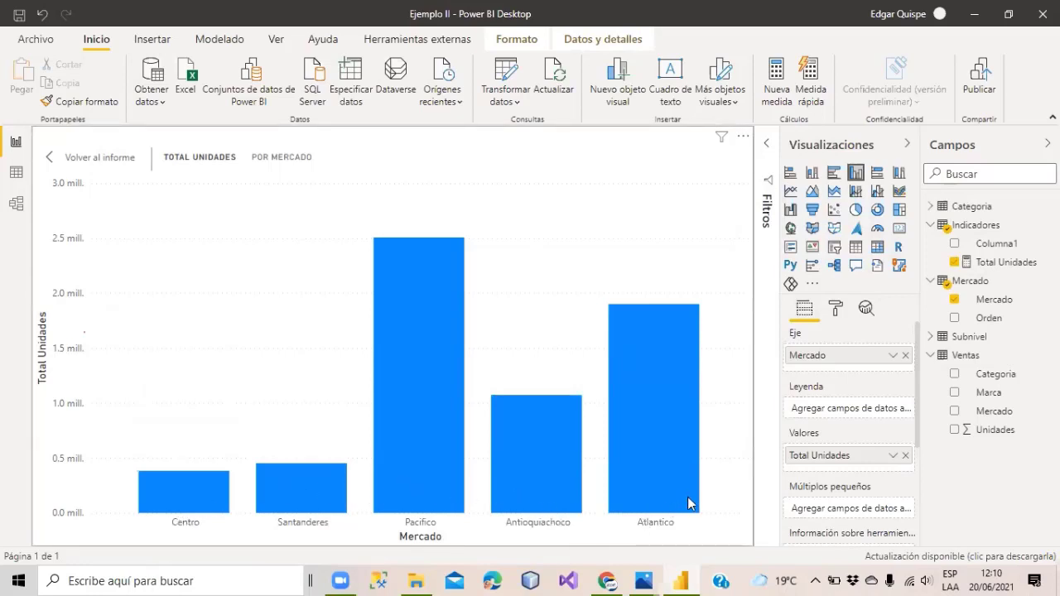
{"action": "left_click", "coordinate": [16, 175]}
{"action": "left_click", "coordinate": [14, 146]}
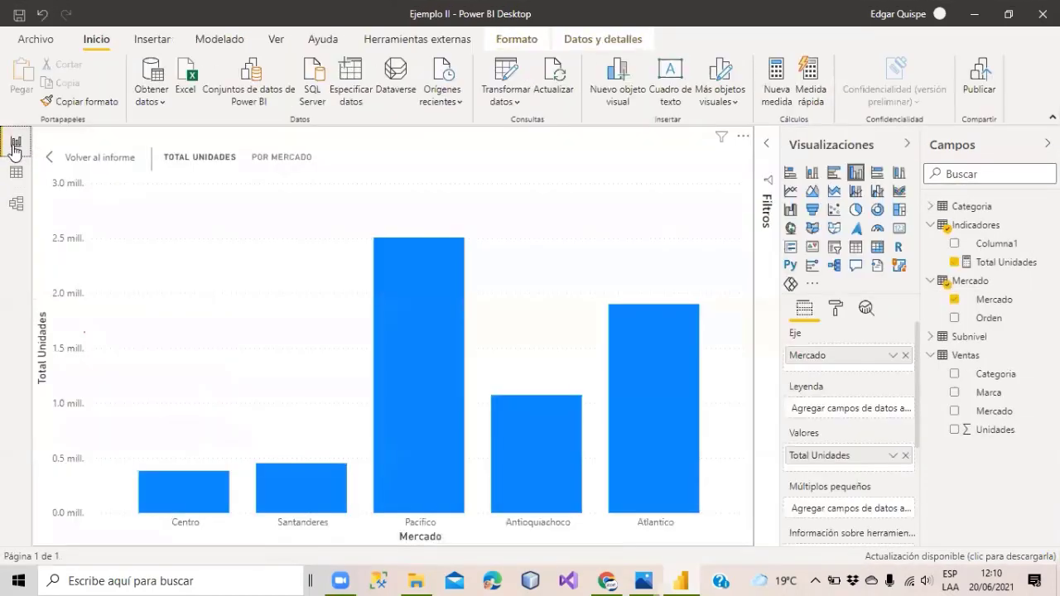
{"action": "left_click", "coordinate": [16, 171]}
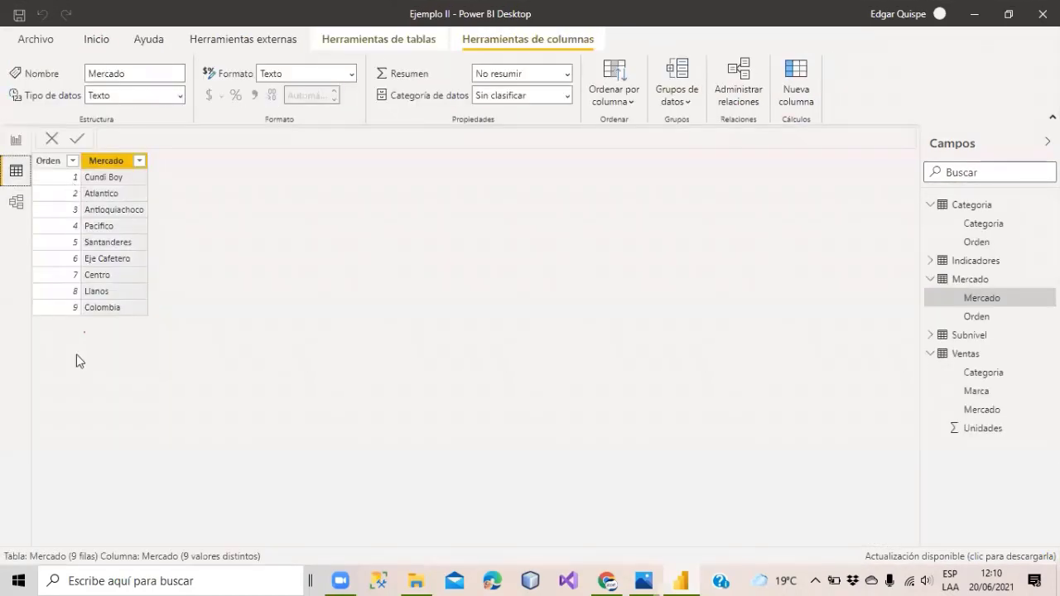
{"action": "left_click", "coordinate": [15, 140]}
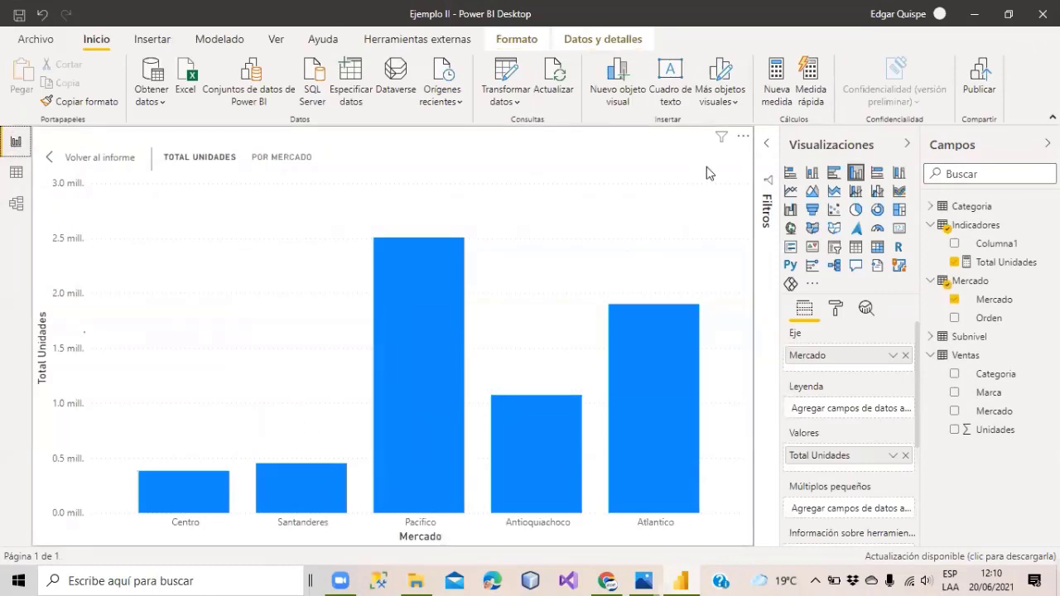
Review the chart's filters, exit focus mode, delete the bar chart, and open the model diagram.
{"action": "left_click", "coordinate": [763, 148]}
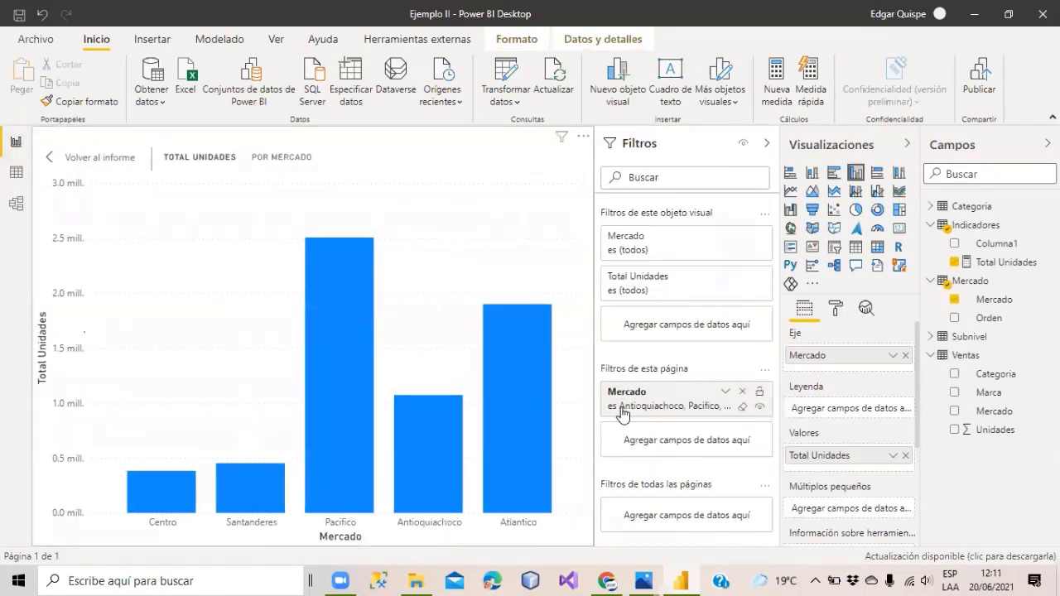
{"action": "left_click", "coordinate": [75, 159]}
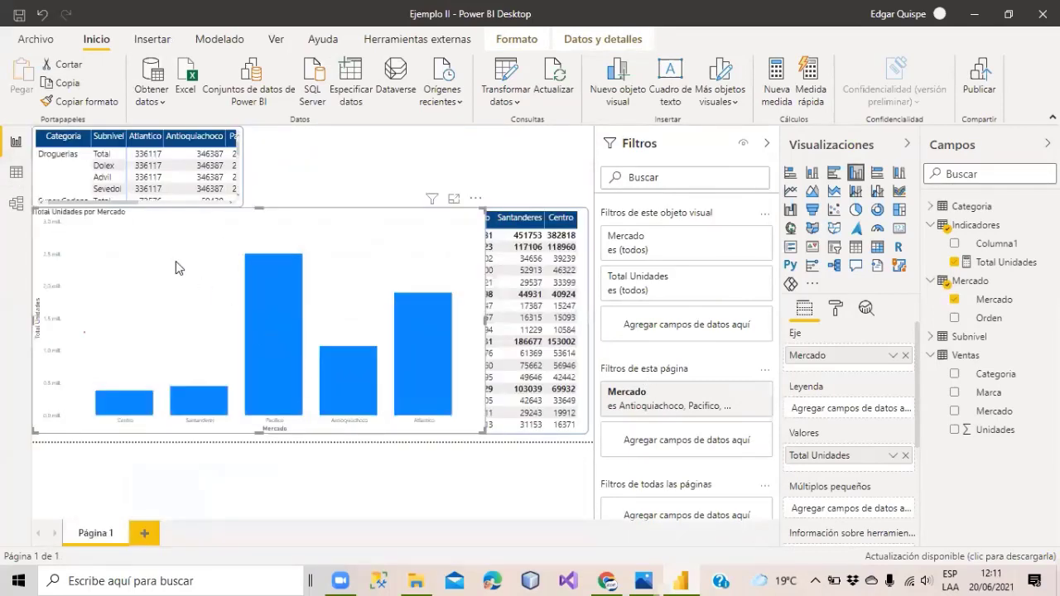
{"action": "key", "text": "Delete"}
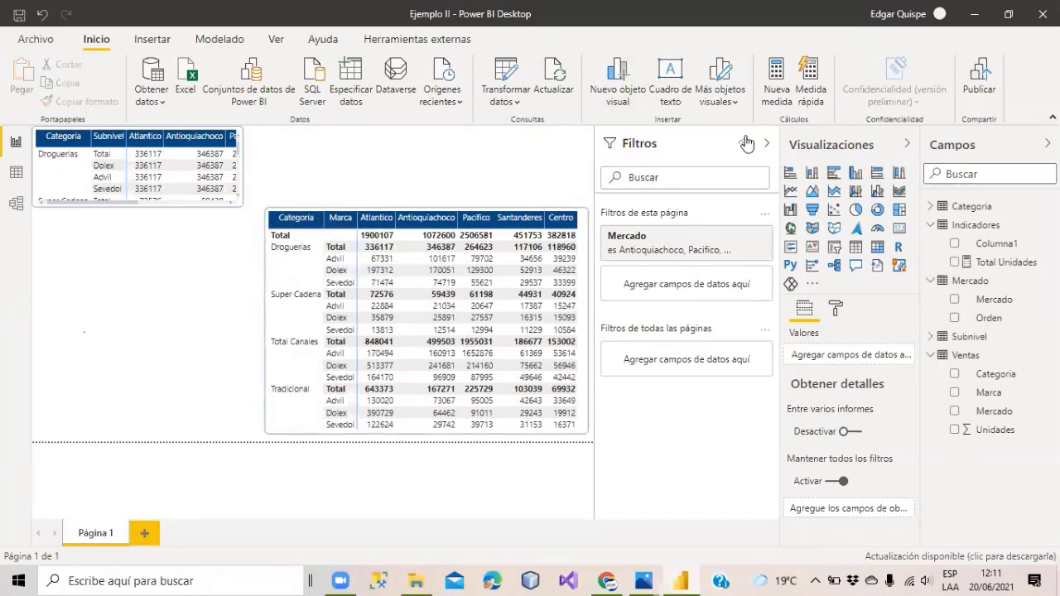
{"action": "left_click", "coordinate": [16, 174]}
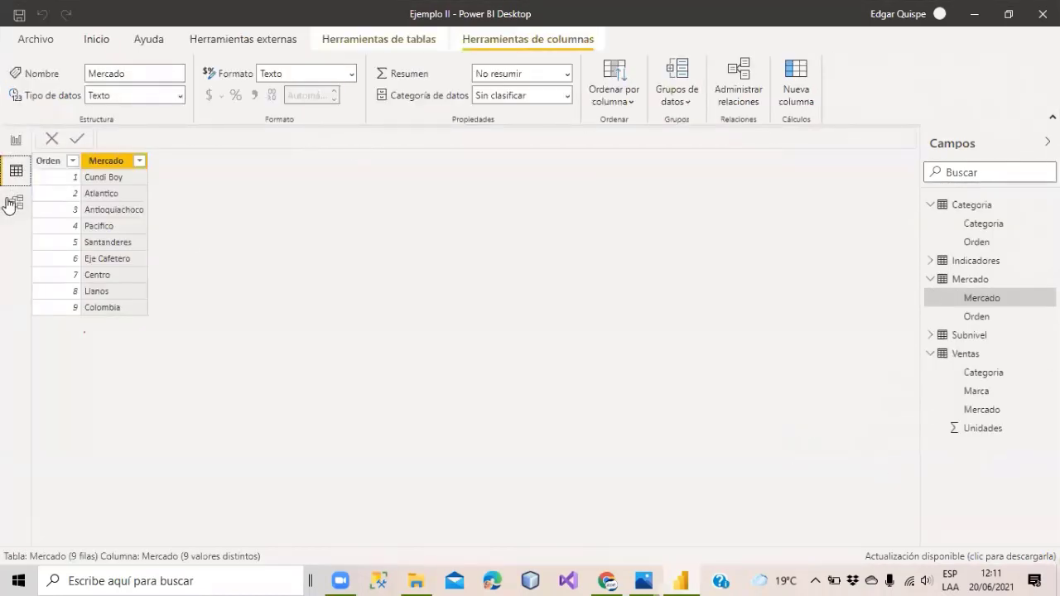
{"action": "left_click", "coordinate": [16, 202]}
Collapse the Propiedades and Campos panes and reposition the Mercado, Categoria and Ventas tables.
{"action": "left_click", "coordinate": [828, 144]}
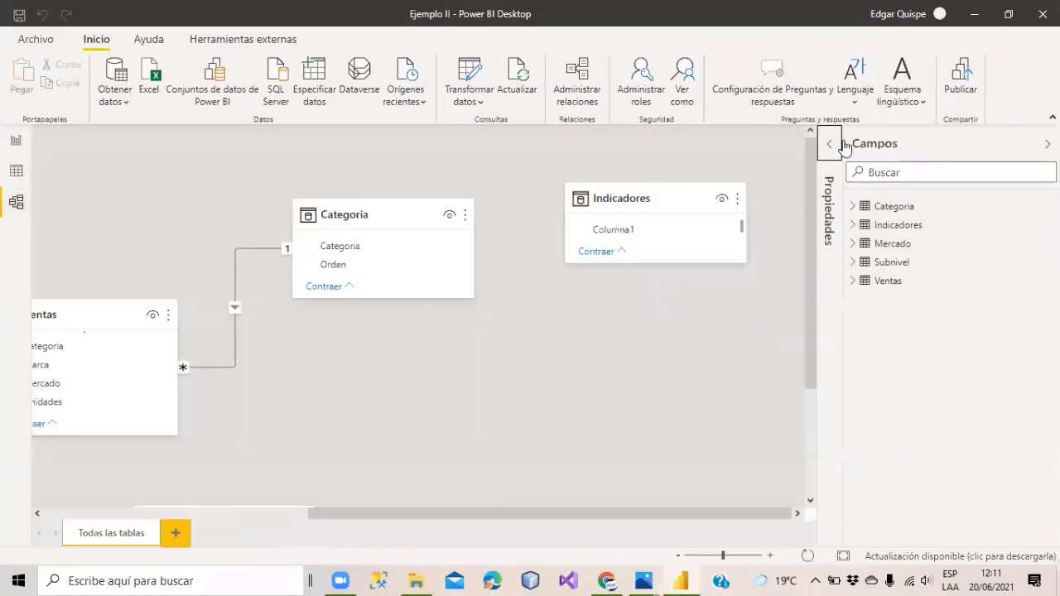
{"action": "left_click", "coordinate": [1047, 144]}
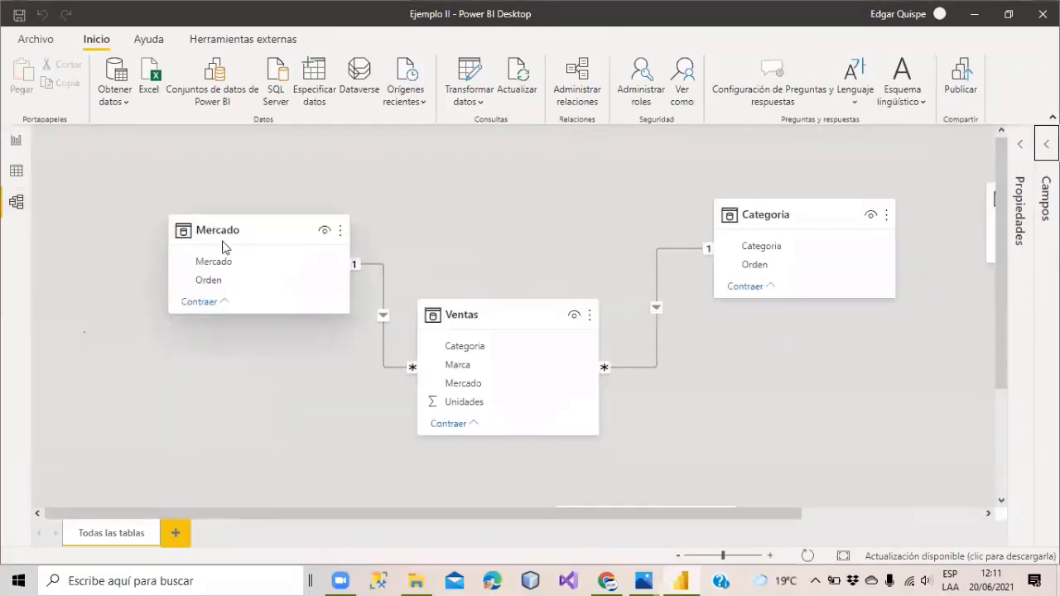
{"action": "left_click_drag", "start_coordinate": [219, 233], "coordinate": [214, 217]}
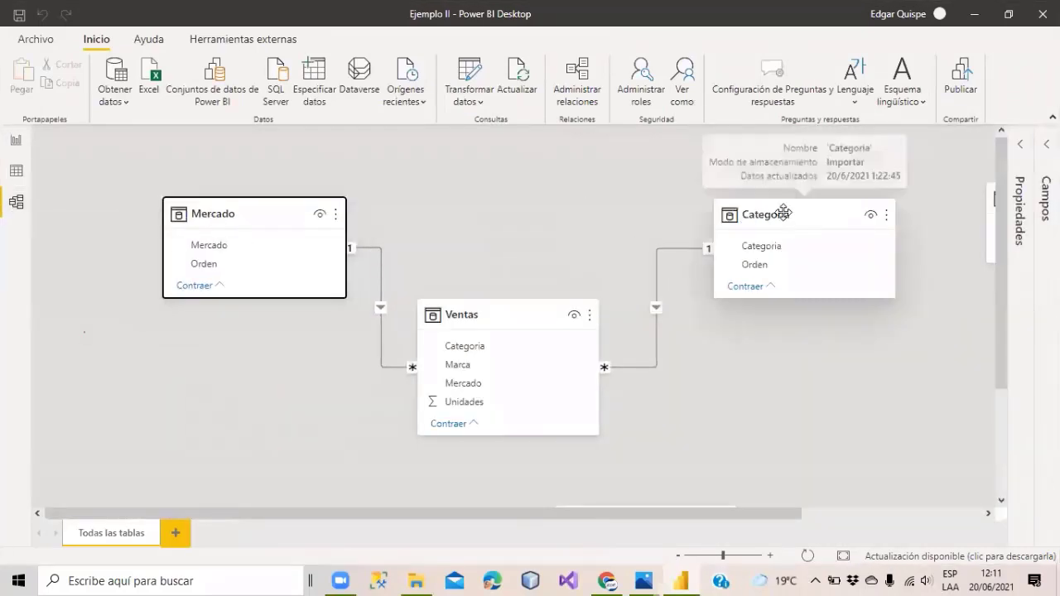
{"action": "left_click_drag", "start_coordinate": [783, 207], "coordinate": [777, 195]}
{"action": "left_click_drag", "start_coordinate": [504, 324], "coordinate": [519, 328]}
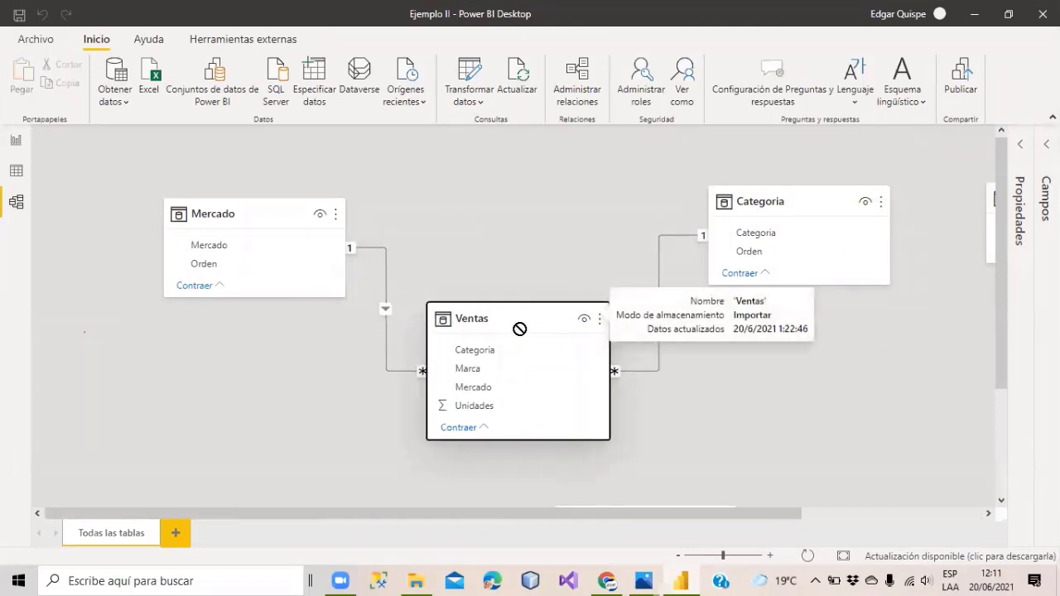
{"action": "scroll", "coordinate": [839, 257], "scroll_direction": "down", "scroll_amount": 3}
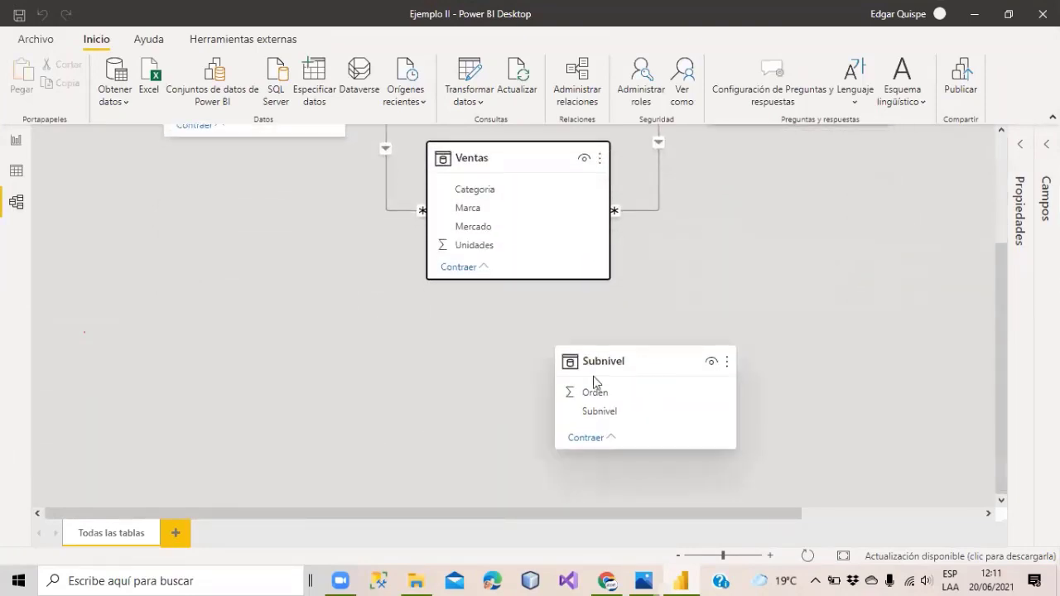
{"action": "left_click_drag", "start_coordinate": [577, 362], "coordinate": [763, 383]}
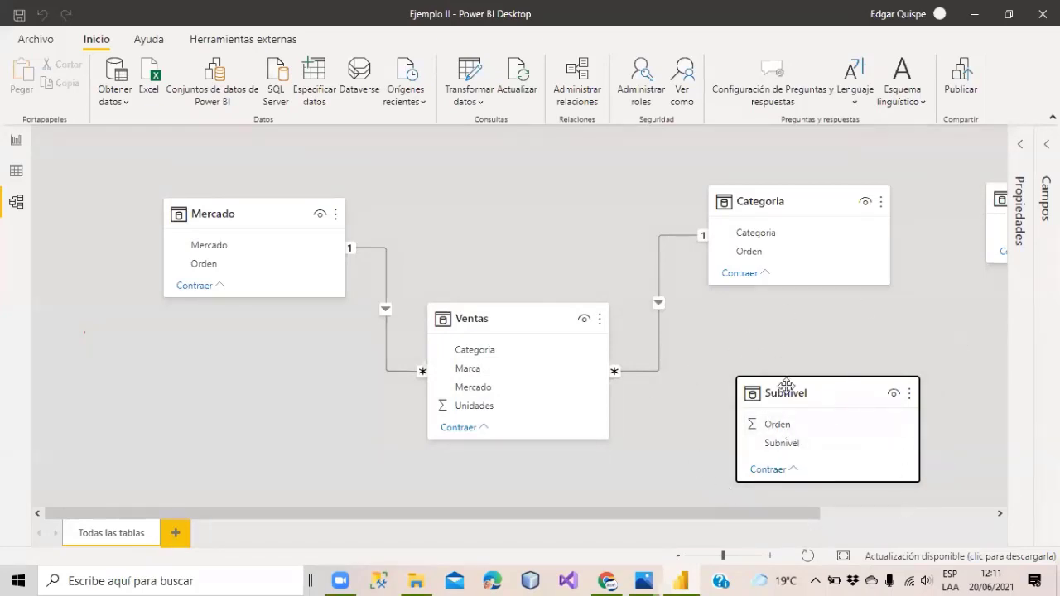
Place Subnivel beside Ventas and fine-tune all four table positions before returning to the report.
{"action": "left_click_drag", "start_coordinate": [790, 389], "coordinate": [771, 357]}
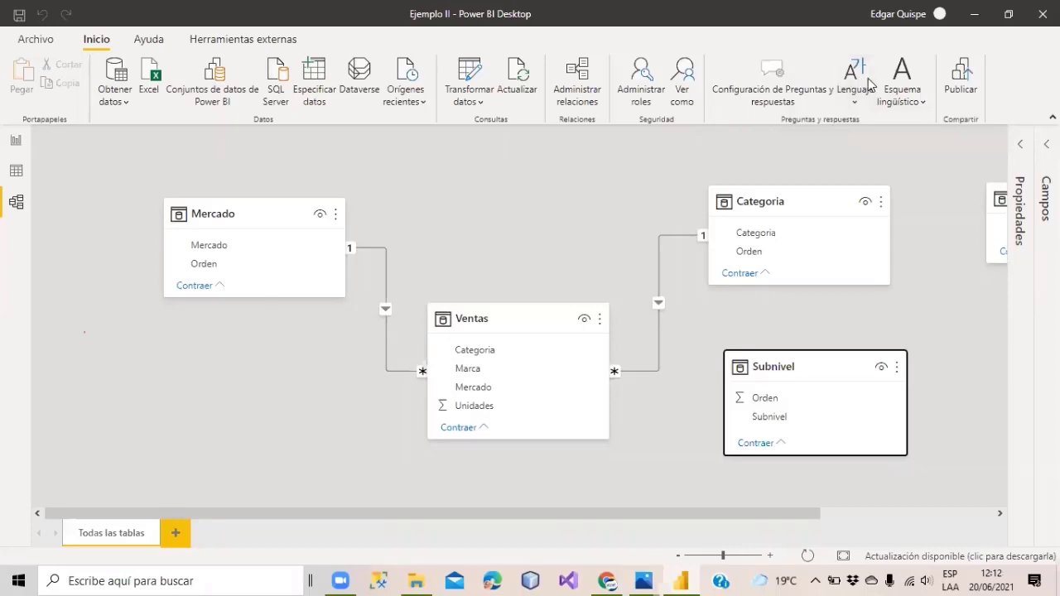
{"action": "left_click", "coordinate": [870, 85]}
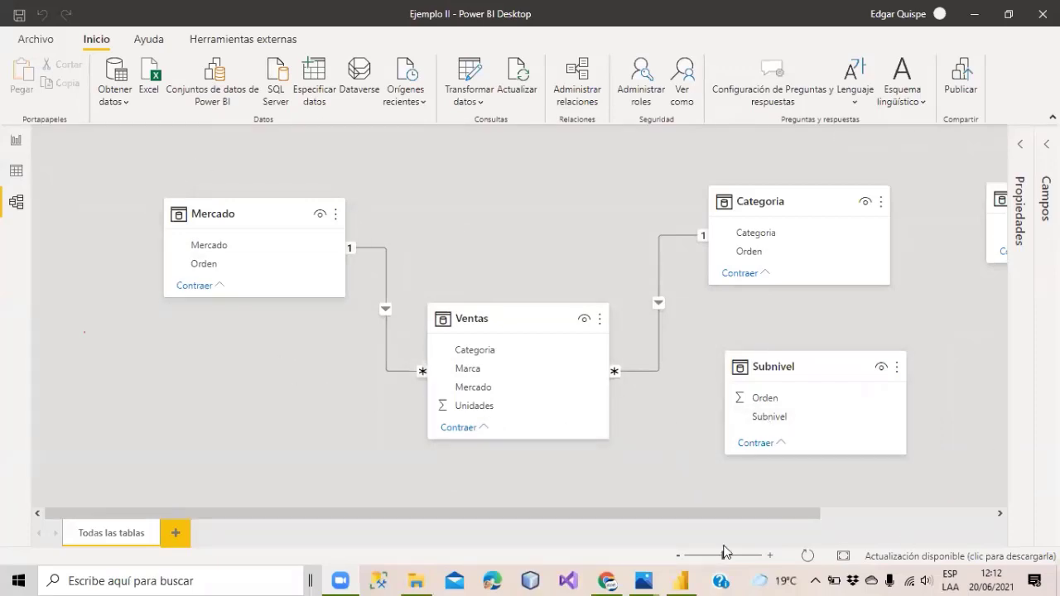
{"action": "left_click_drag", "start_coordinate": [200, 213], "coordinate": [198, 180]}
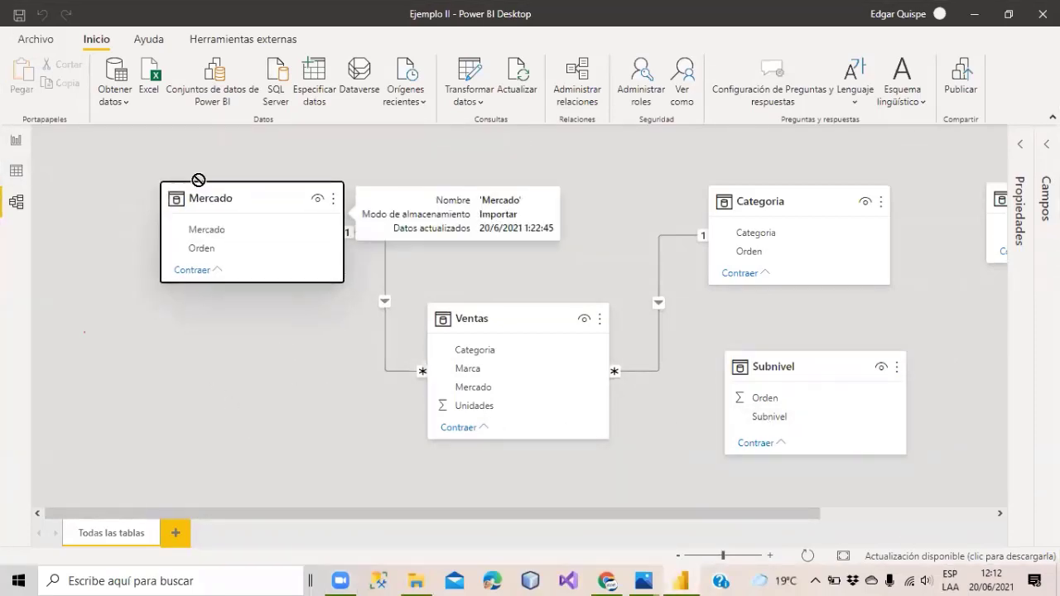
{"action": "left_click_drag", "start_coordinate": [480, 321], "coordinate": [487, 317]}
{"action": "left_click_drag", "start_coordinate": [762, 197], "coordinate": [765, 191]}
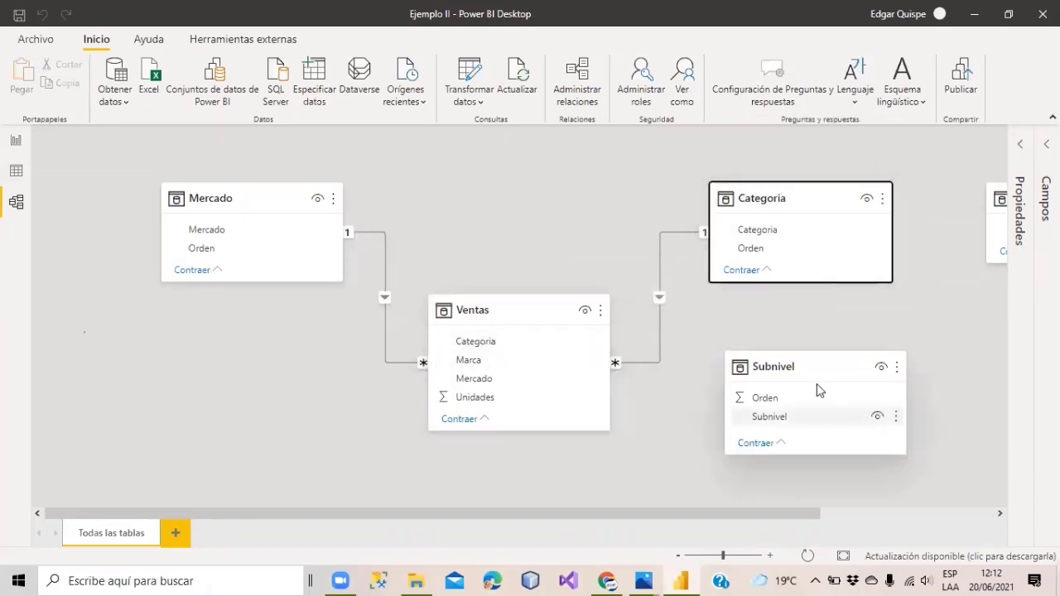
{"action": "left_click_drag", "start_coordinate": [795, 368], "coordinate": [816, 391]}
{"action": "left_click", "coordinate": [16, 140]}
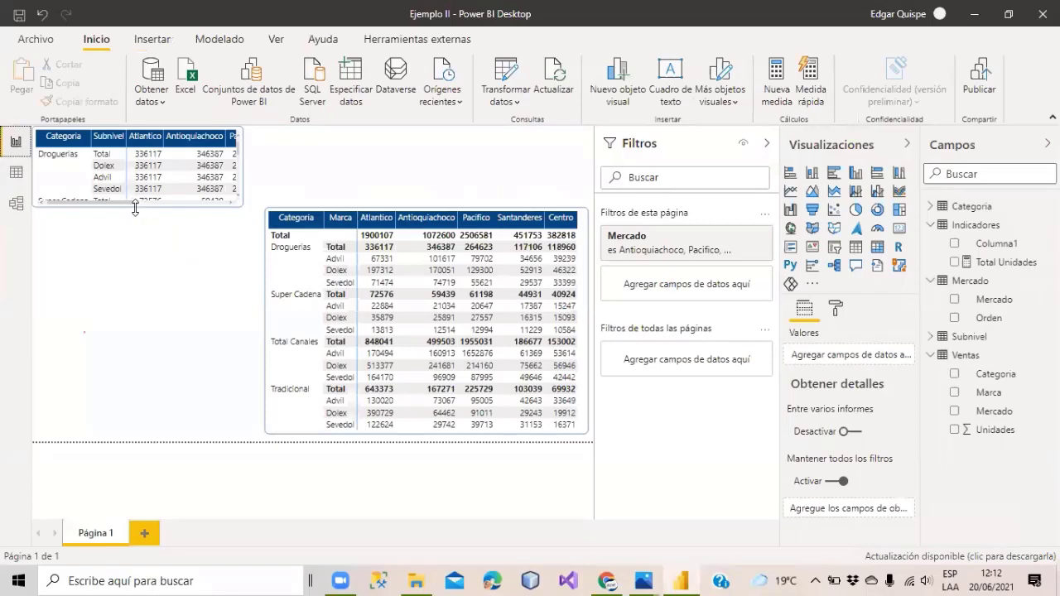
Narrow the Categoria by Marca matrix, widen the left one to five markets, and remove Subnivel.
{"action": "left_click", "coordinate": [361, 219]}
{"action": "left_click_drag", "start_coordinate": [354, 318], "coordinate": [422, 319]}
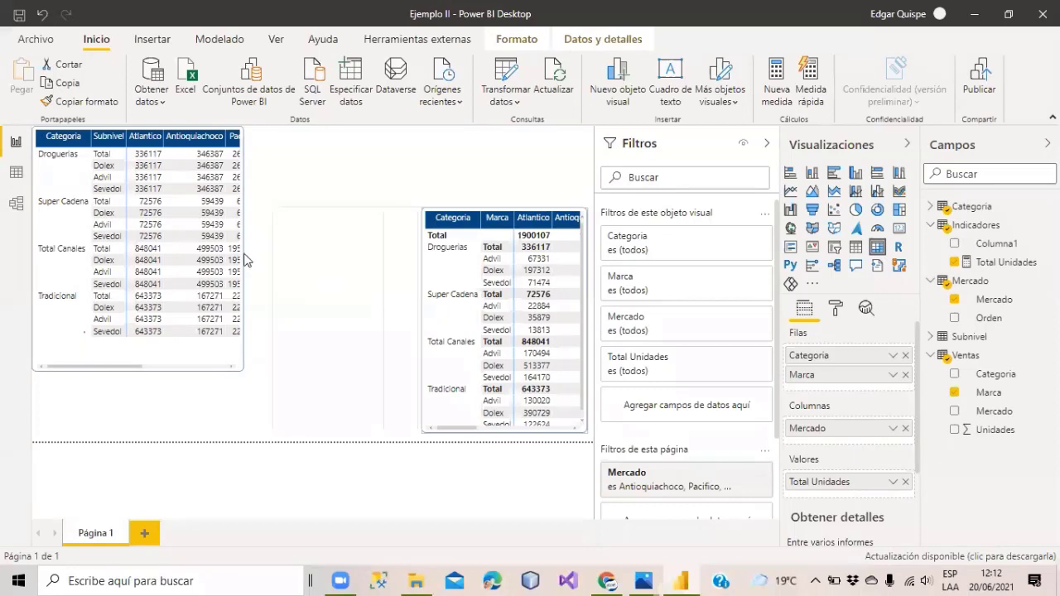
{"action": "left_click_drag", "start_coordinate": [375, 264], "coordinate": [408, 263]}
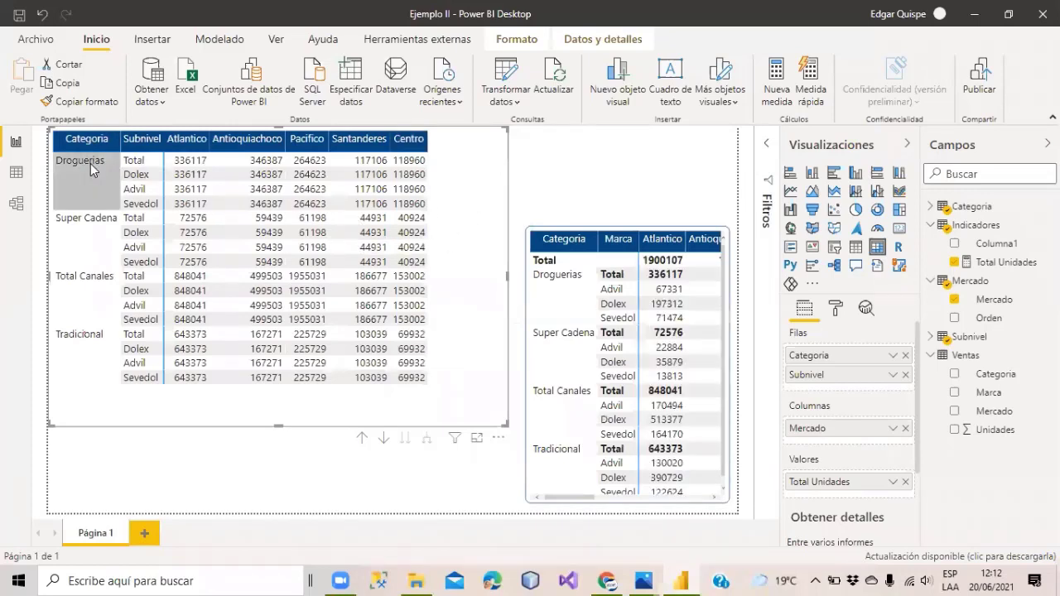
{"action": "left_click", "coordinate": [905, 374]}
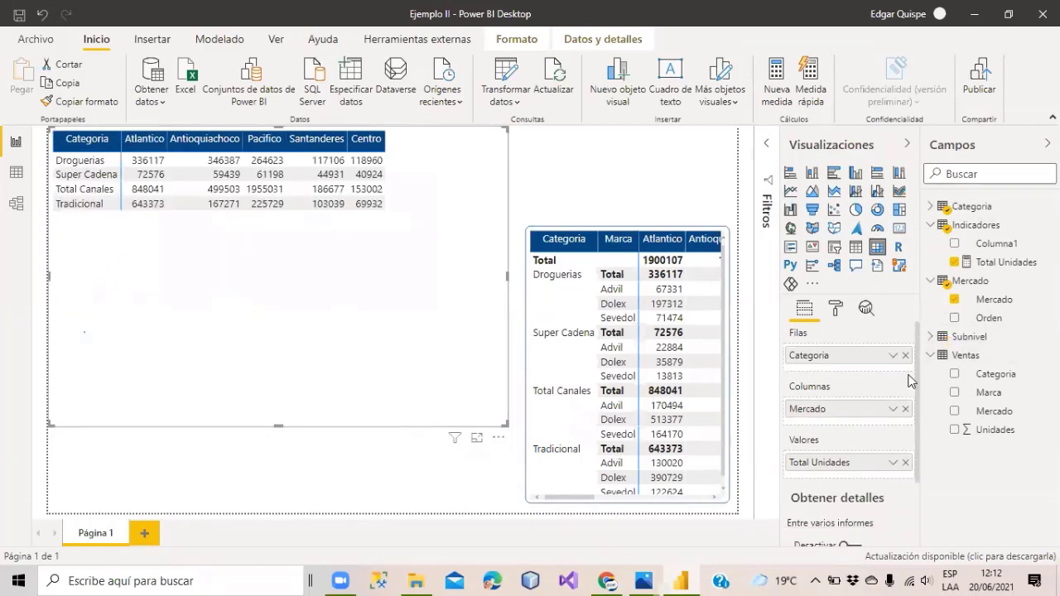
{"action": "left_click", "coordinate": [989, 263]}
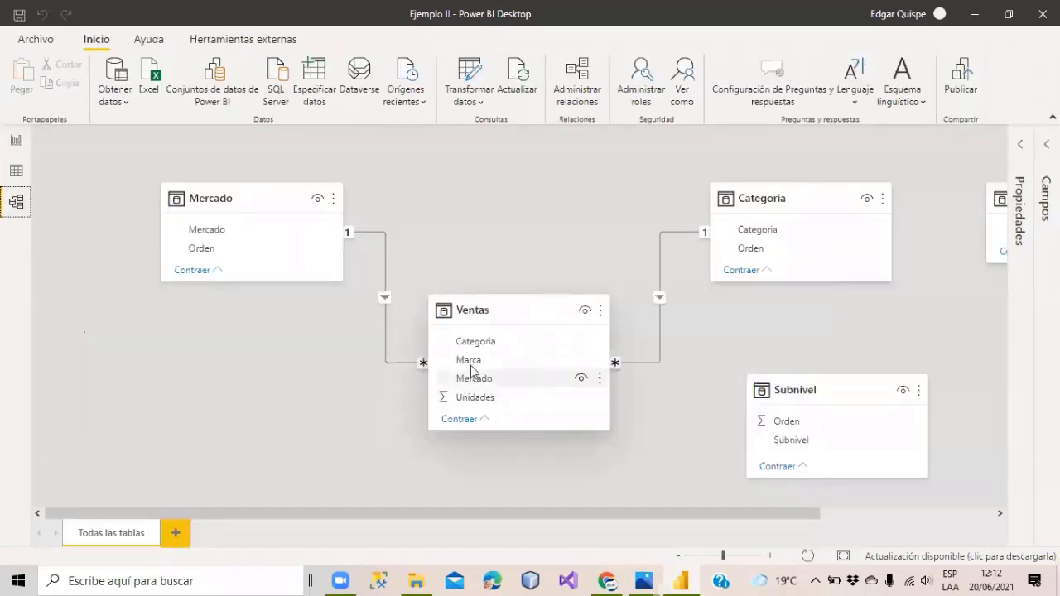
Shift the Ventas, Categoria and Mercado cards slightly in the diagram, then return to the report.
{"action": "left_click_drag", "start_coordinate": [488, 314], "coordinate": [498, 316]}
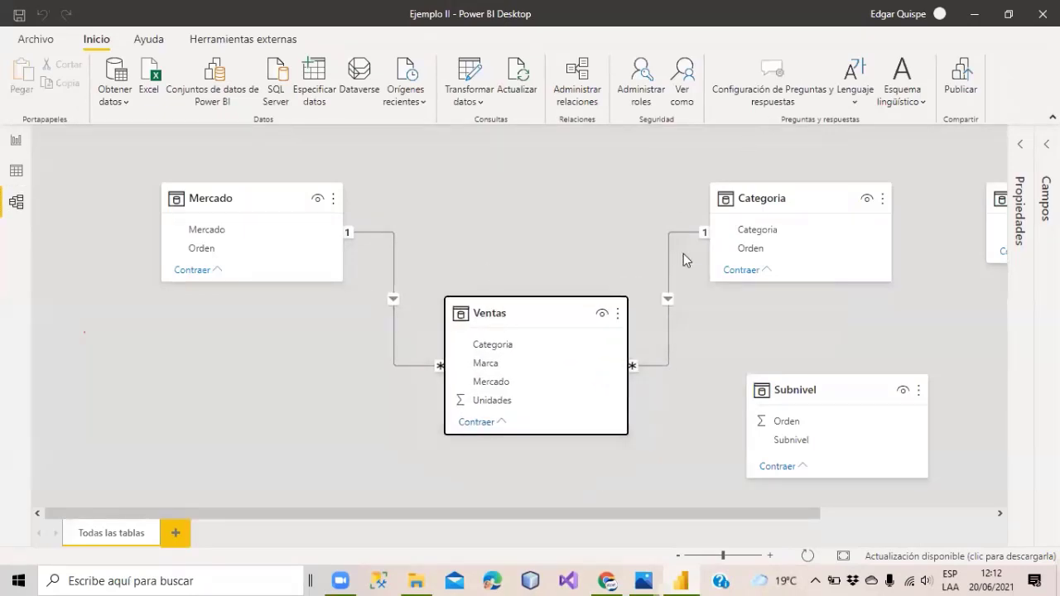
{"action": "left_click_drag", "start_coordinate": [781, 203], "coordinate": [802, 229]}
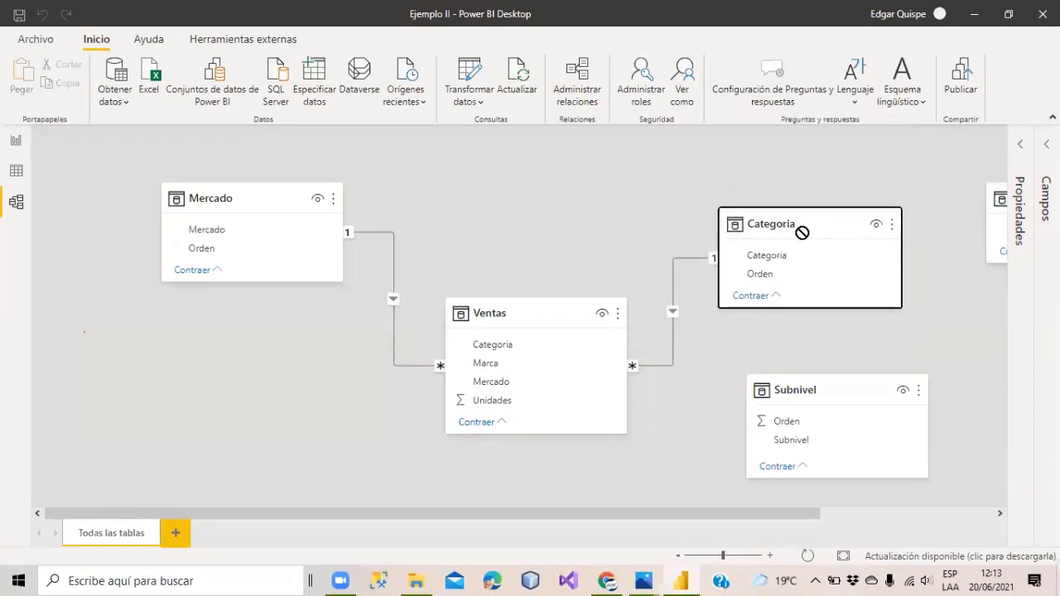
{"action": "left_click_drag", "start_coordinate": [236, 199], "coordinate": [212, 233]}
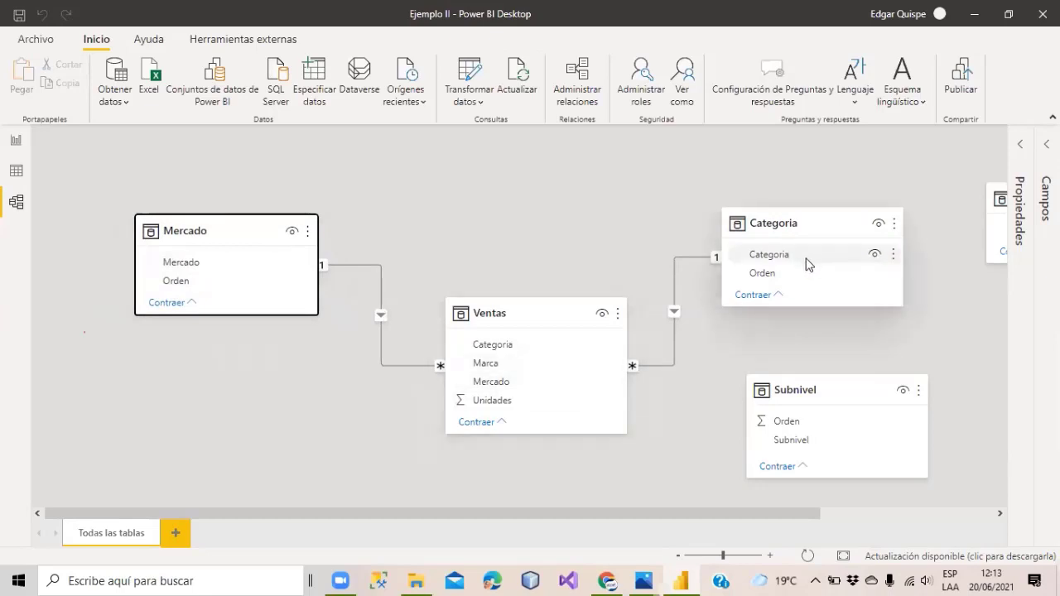
{"action": "left_click", "coordinate": [16, 142]}
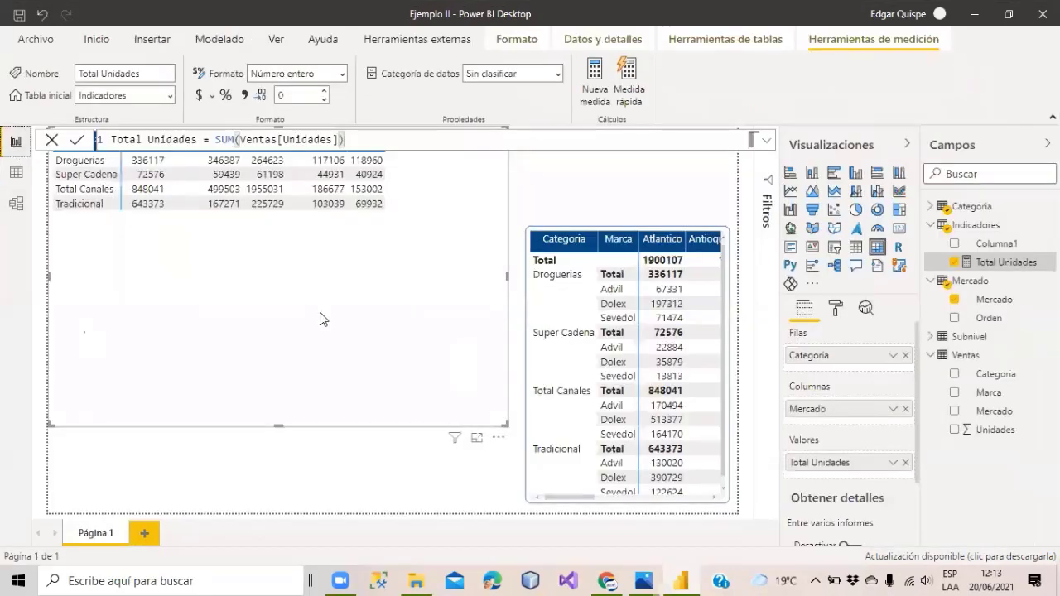
Select the Categoria by Mercado table, expand Subnivel's fields, and show the table in focus mode.
{"action": "left_click", "coordinate": [96, 195]}
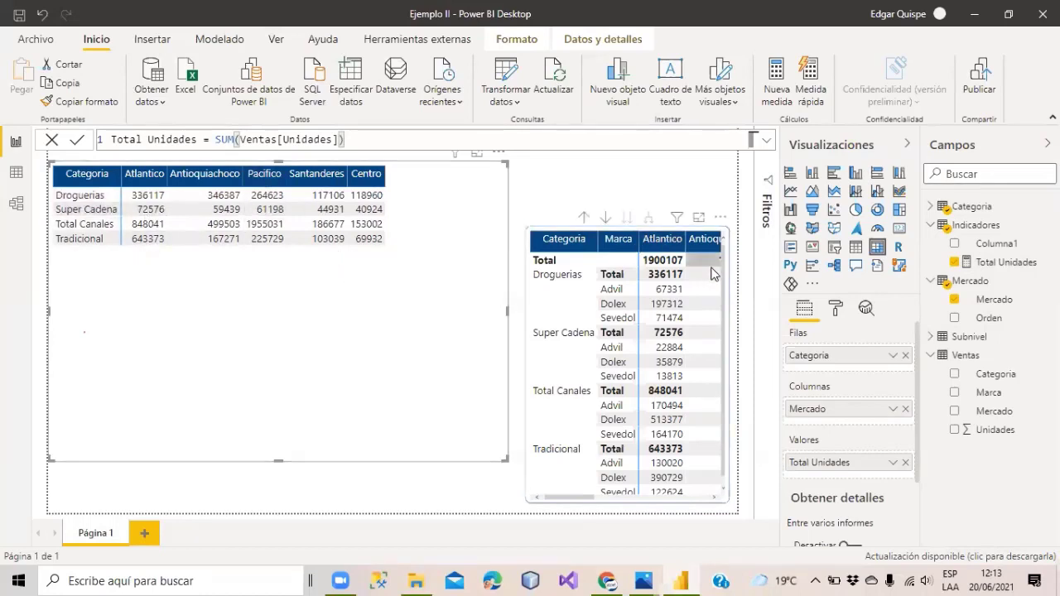
{"action": "left_click", "coordinate": [943, 338]}
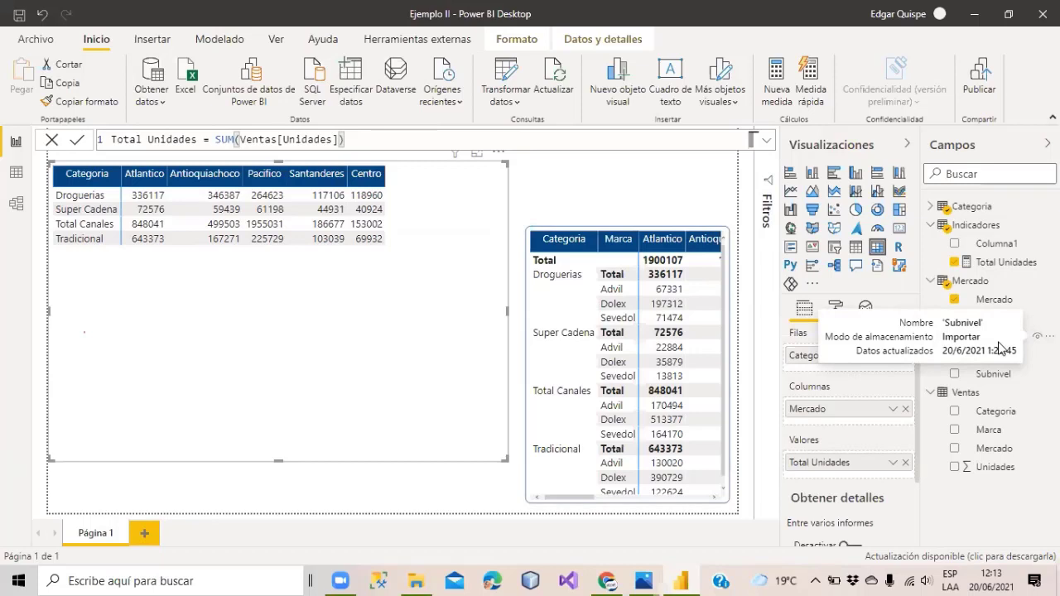
{"action": "left_click", "coordinate": [476, 154]}
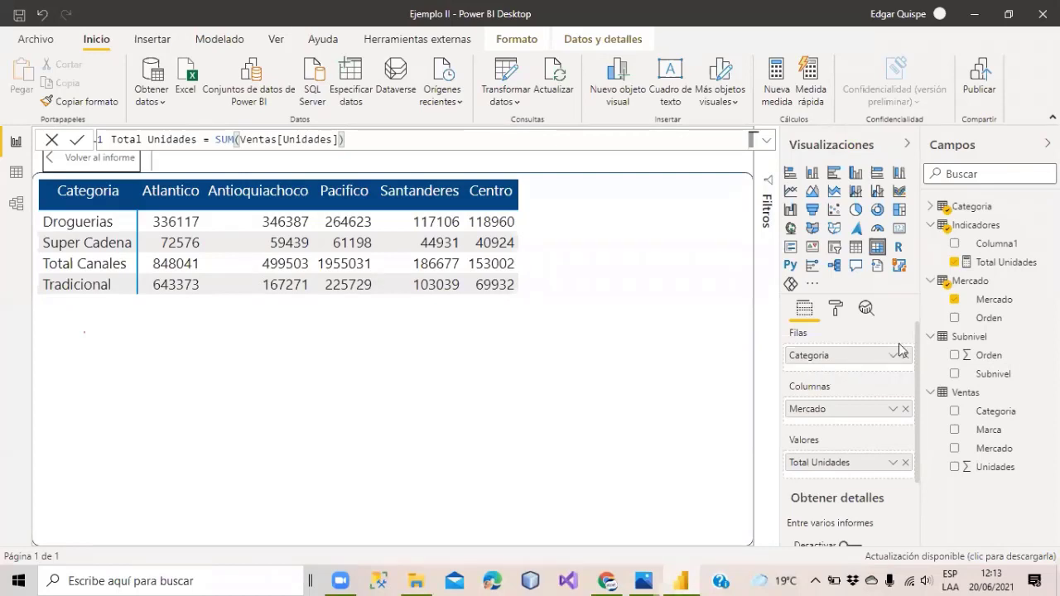
Add Subnivel under Categoria in the rows and expand every category to its Subnivel level.
{"action": "left_click_drag", "start_coordinate": [926, 385], "coordinate": [853, 366]}
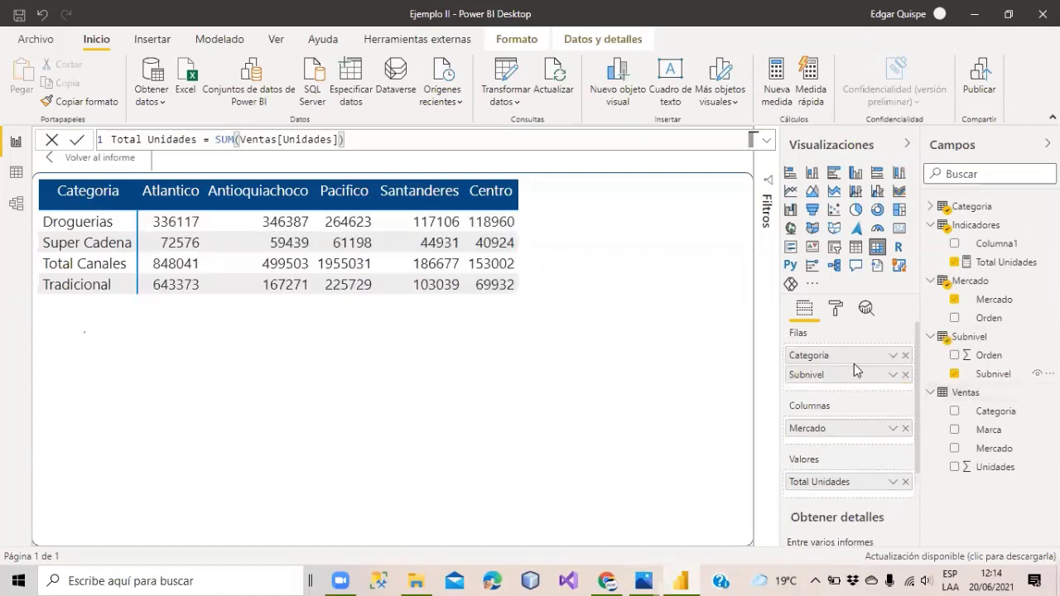
{"action": "left_click", "coordinate": [964, 206]}
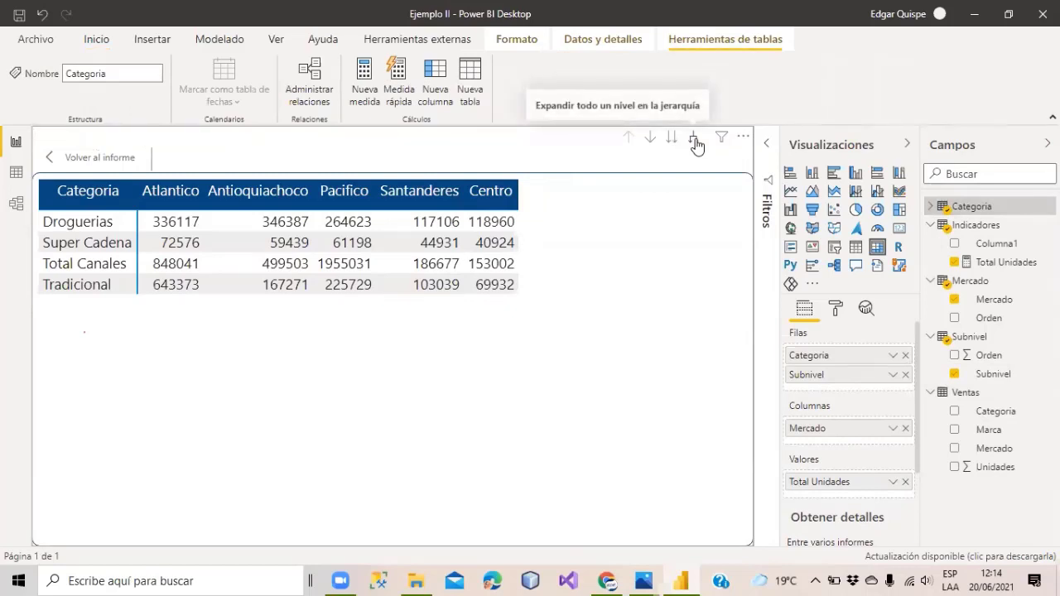
{"action": "left_click", "coordinate": [693, 139]}
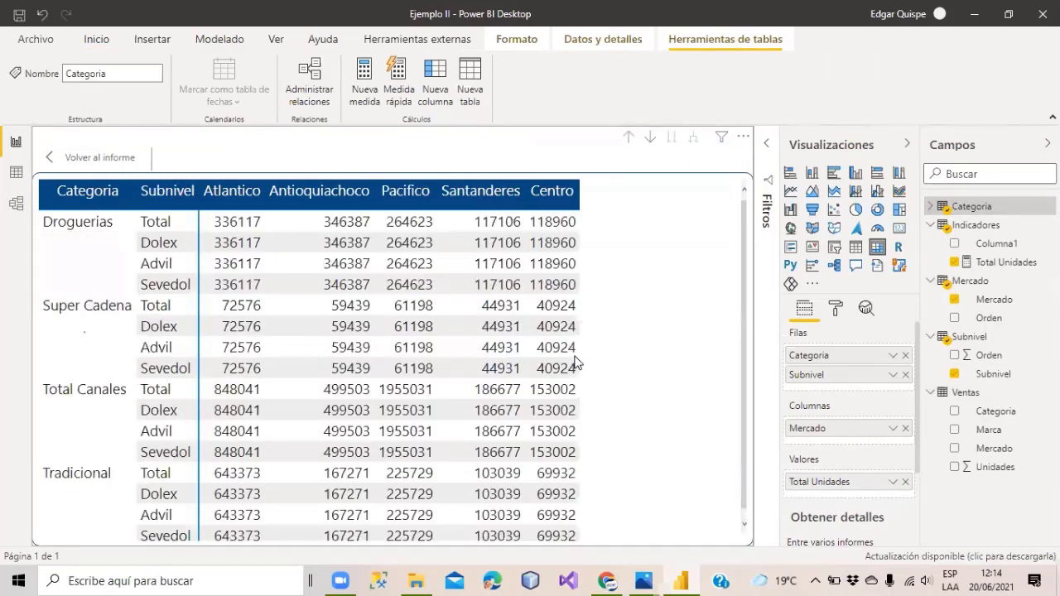
Inspect the Droguerias rows, where Dolex and Sevedol repeat the 336117 Atlantico value, then return.
{"action": "left_click", "coordinate": [163, 227]}
{"action": "left_click", "coordinate": [60, 233]}
{"action": "left_click", "coordinate": [218, 226]}
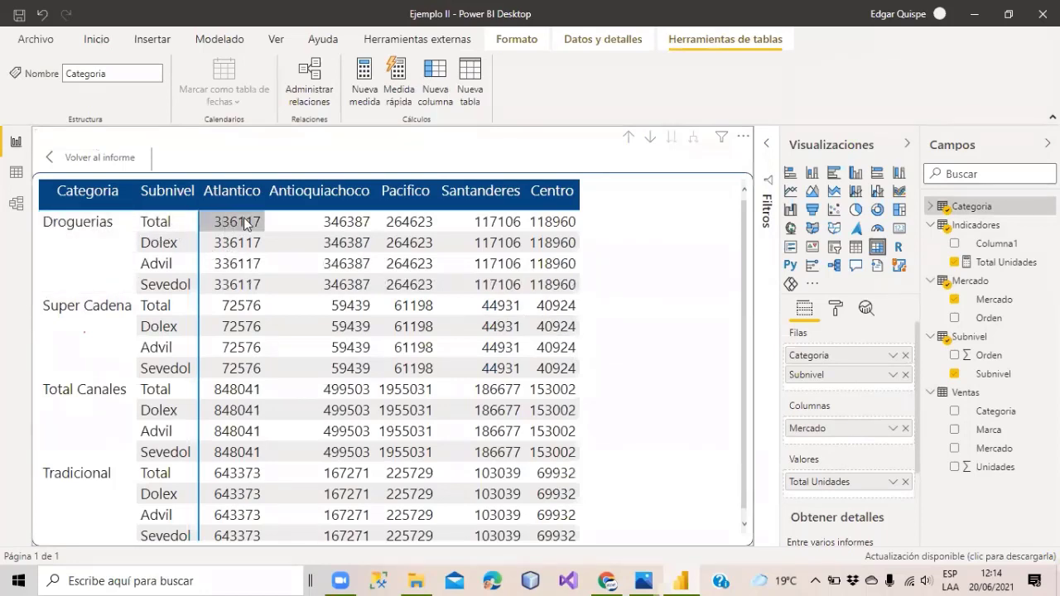
{"action": "left_click", "coordinate": [242, 273]}
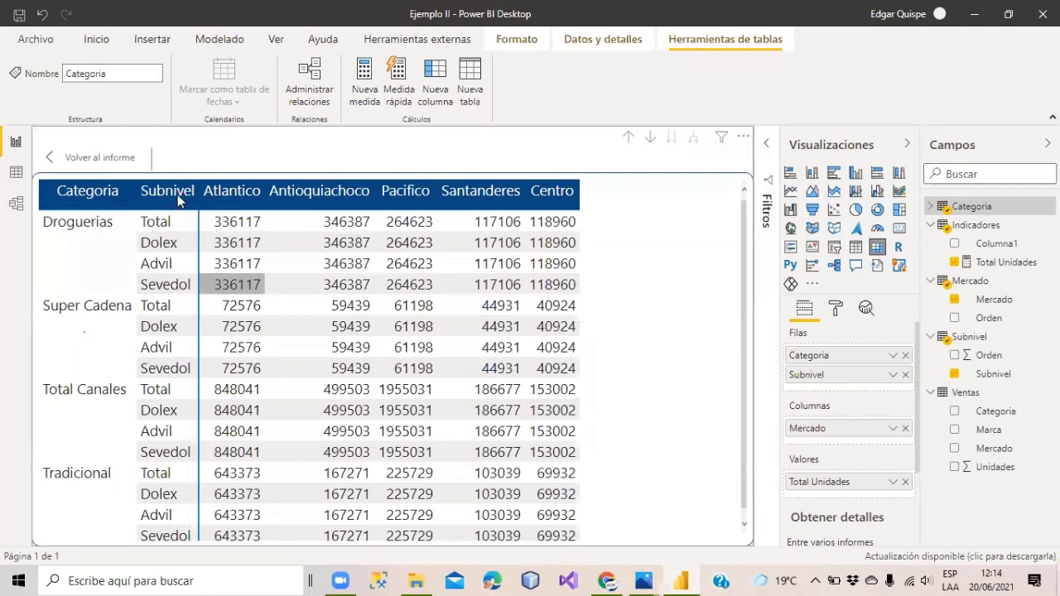
{"action": "left_click", "coordinate": [149, 242]}
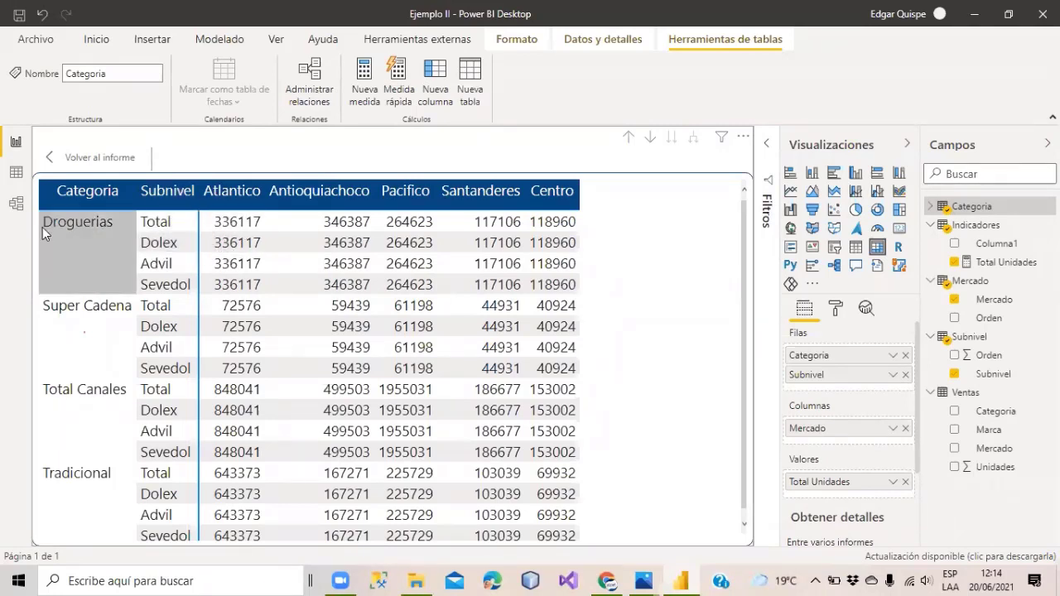
{"action": "left_click", "coordinate": [225, 217]}
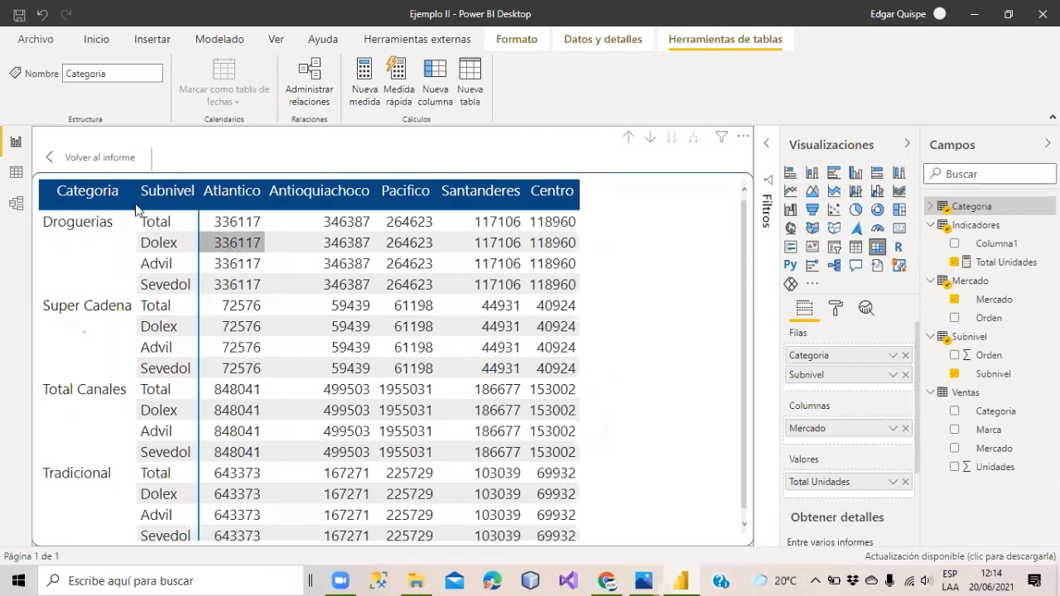
{"action": "left_click", "coordinate": [71, 162]}
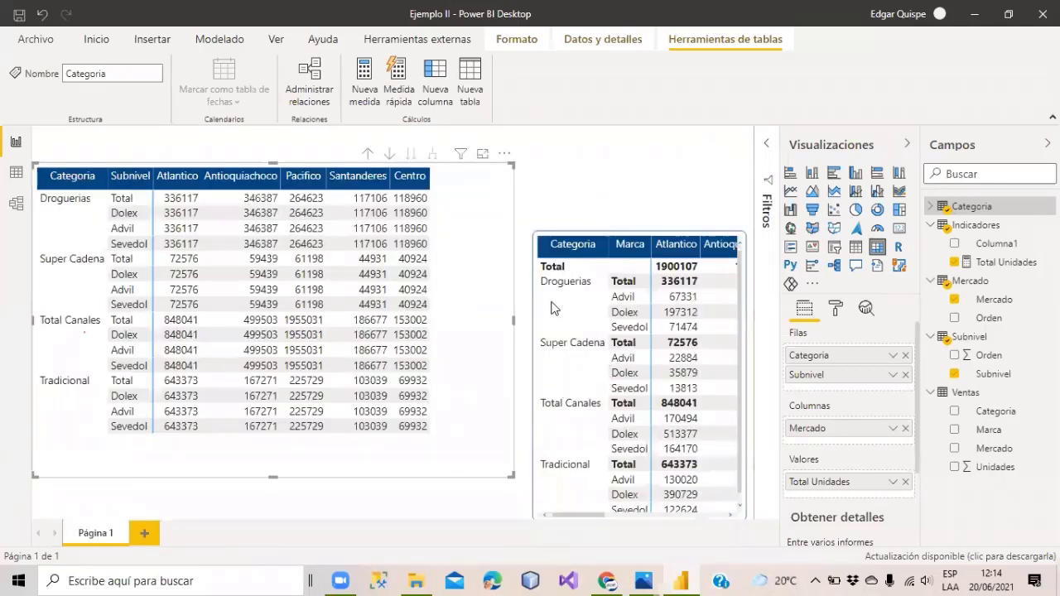
{"action": "left_click", "coordinate": [694, 222]}
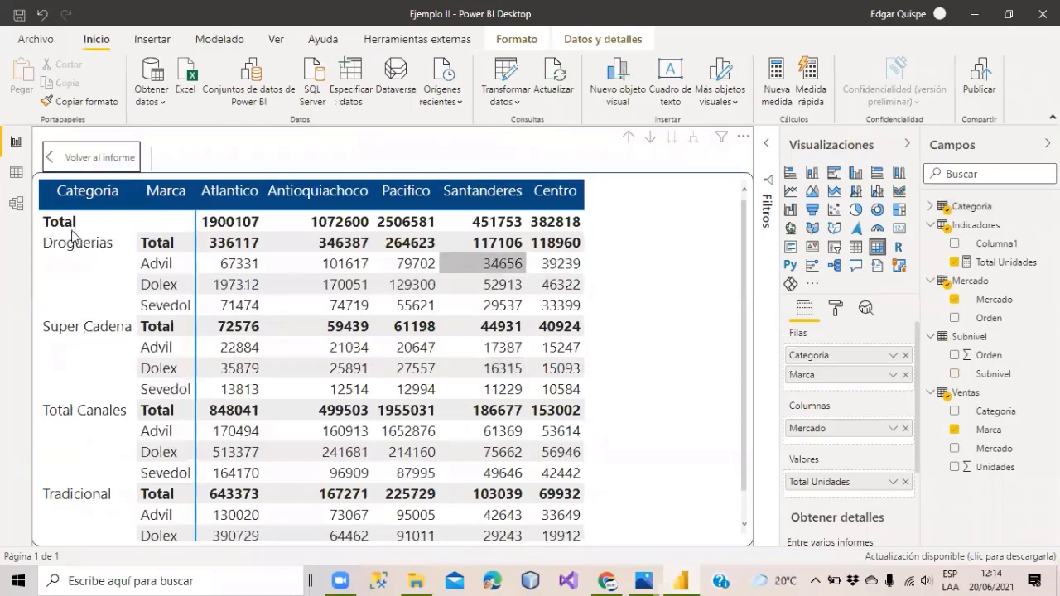
{"action": "left_click", "coordinate": [836, 309]}
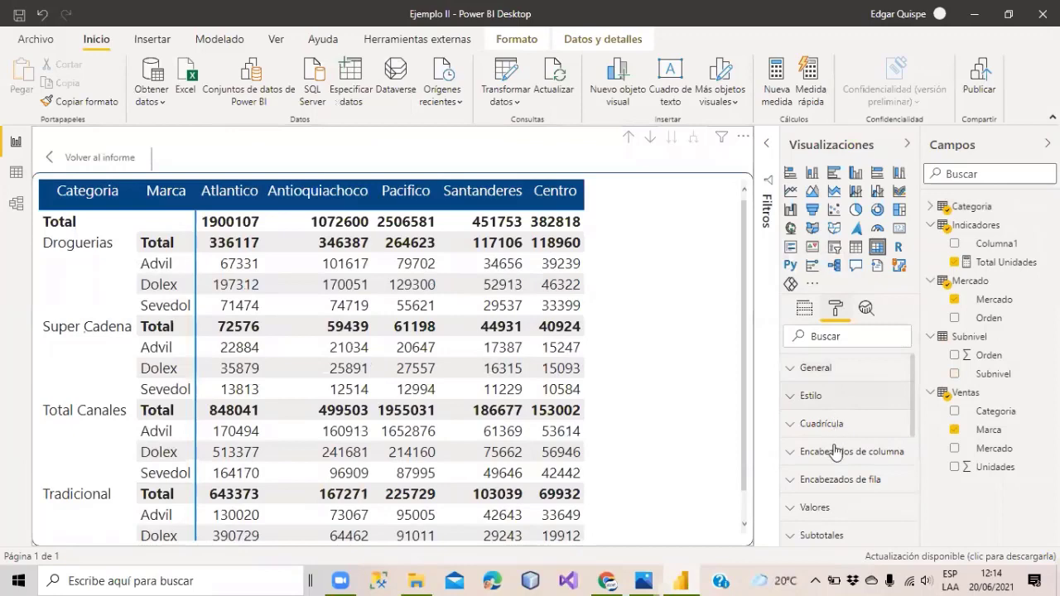
{"action": "scroll", "coordinate": [792, 468], "scroll_direction": "down", "scroll_amount": 1}
{"action": "left_click", "coordinate": [823, 454]}
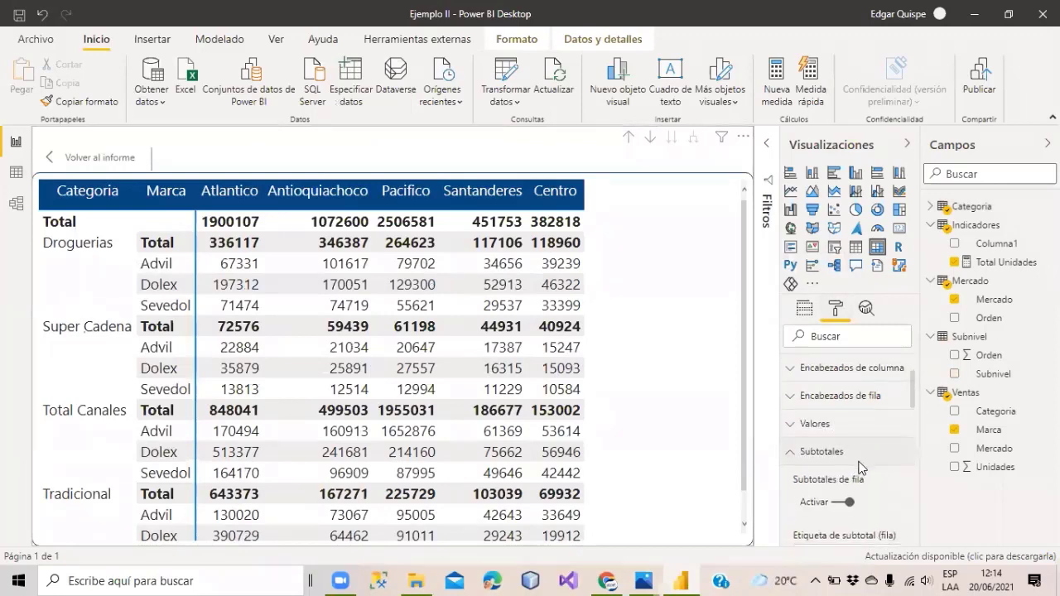
{"action": "scroll", "coordinate": [857, 464], "scroll_direction": "down", "scroll_amount": 1}
{"action": "left_click", "coordinate": [846, 429]}
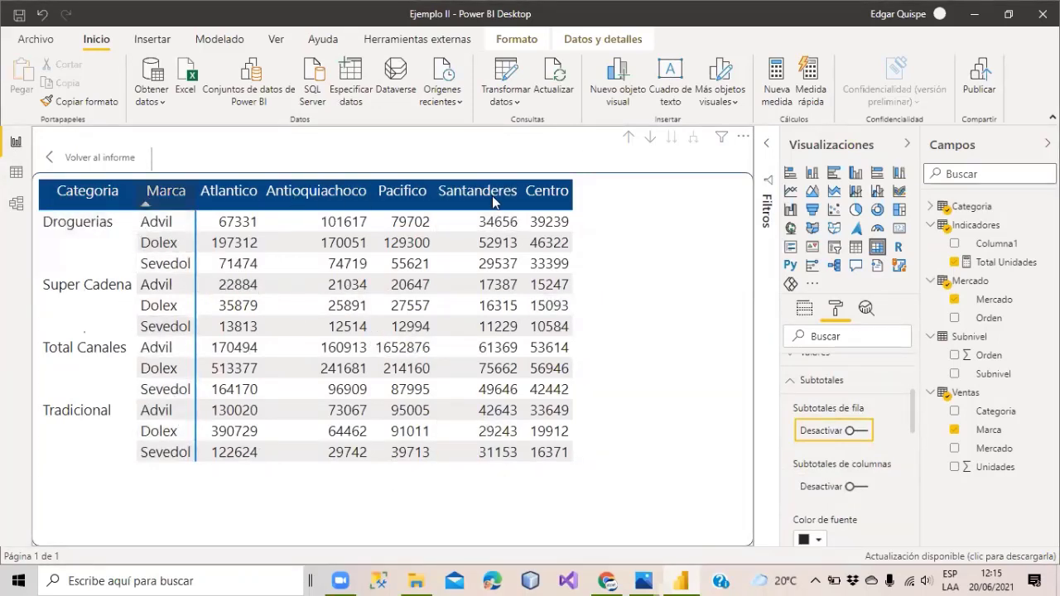
{"action": "left_click", "coordinate": [858, 431]}
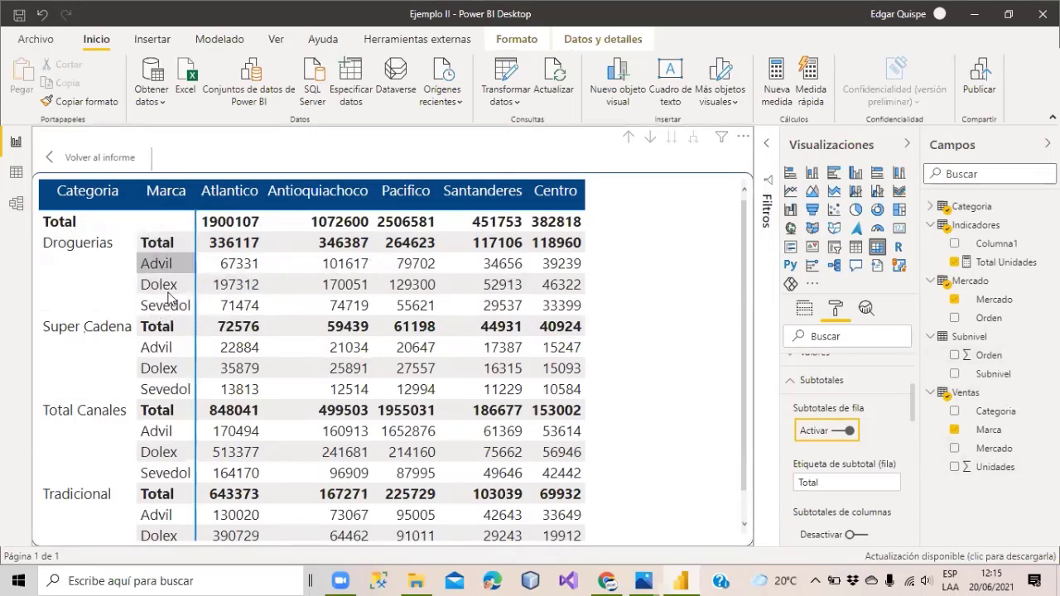
{"action": "left_click", "coordinate": [91, 156]}
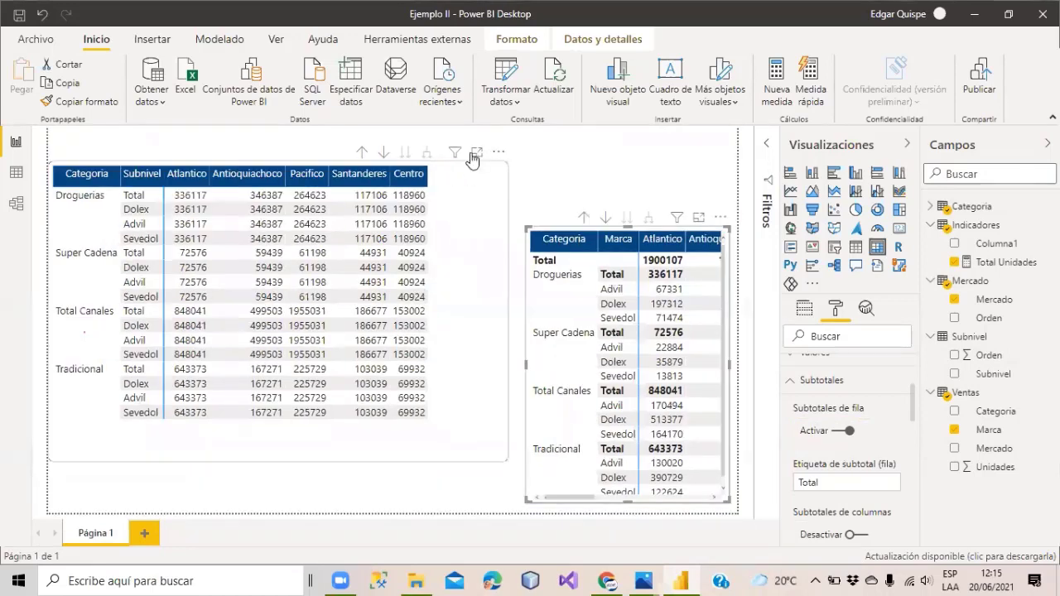
Show the Categoria-by-Subnivel matrix in focus mode and select Indicadores to hold the new measure.
{"action": "left_click", "coordinate": [475, 155]}
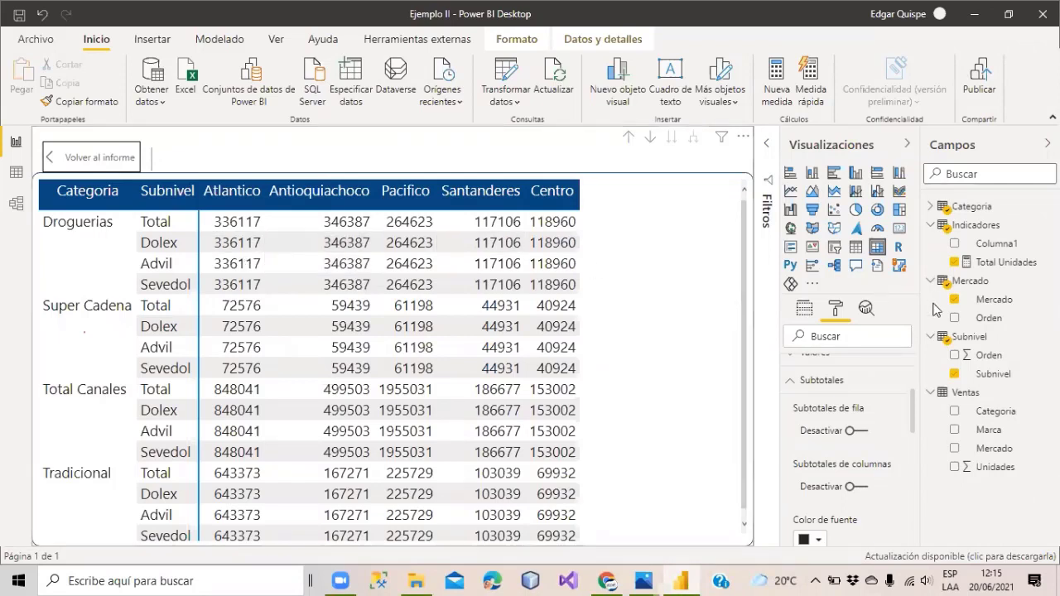
{"action": "left_click", "coordinate": [975, 224]}
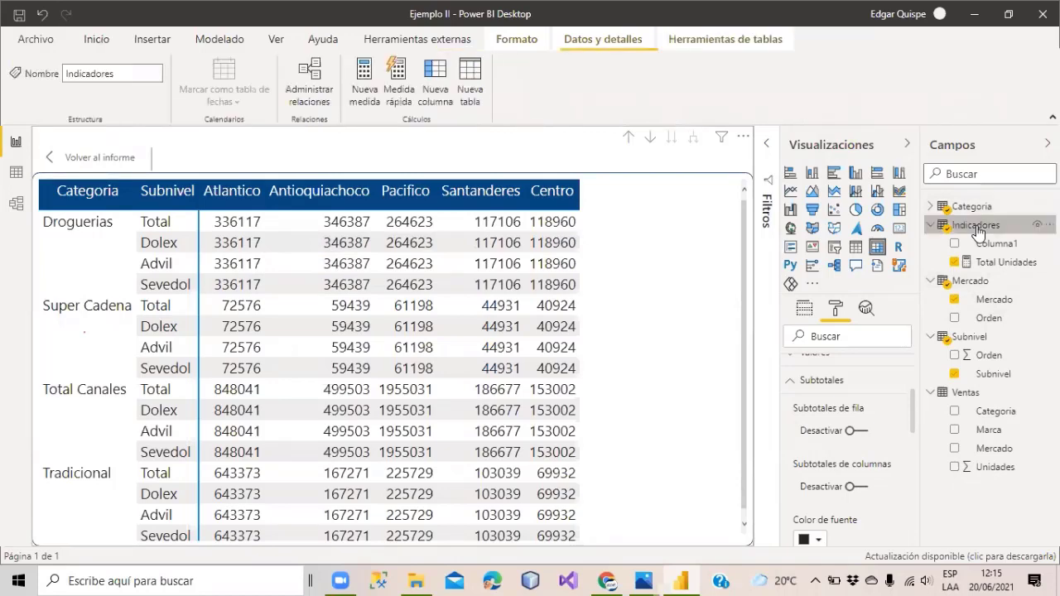
Create the measure Subnivel Seleccionado = SELECTEDVALUE(Subnivel[Subnivel]) in the Indicadores table.
{"action": "left_click", "coordinate": [357, 73]}
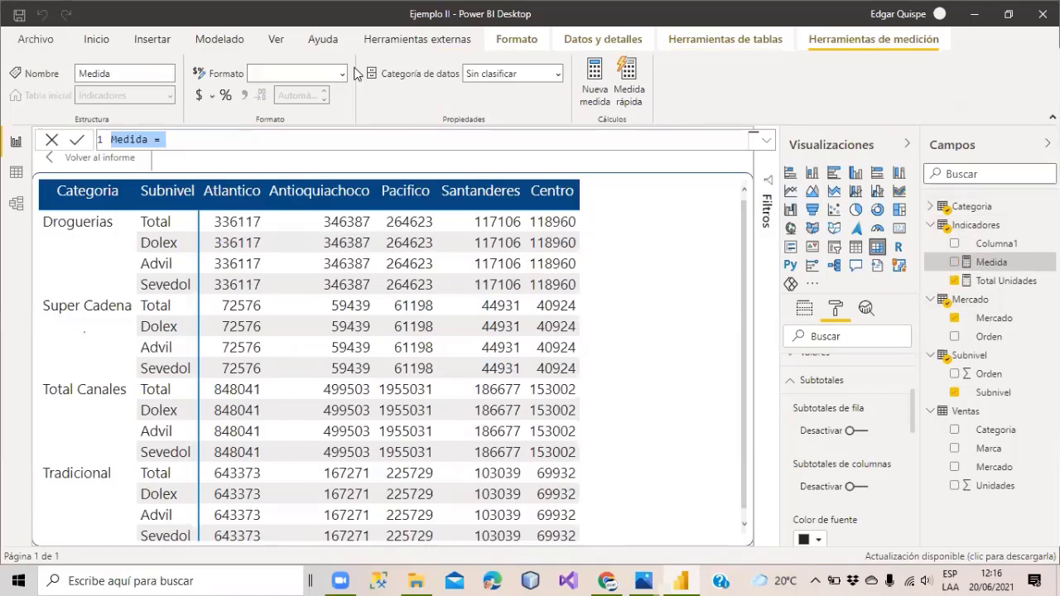
{"action": "type", "text": "sUB"}
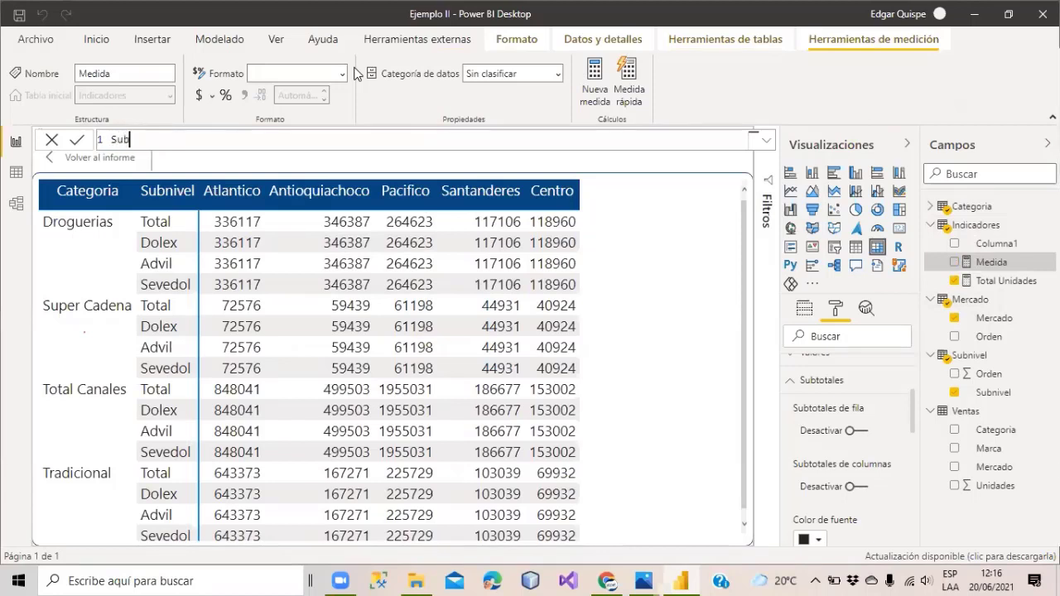
{"action": "type", "text": "nivel Seleccionado ="}
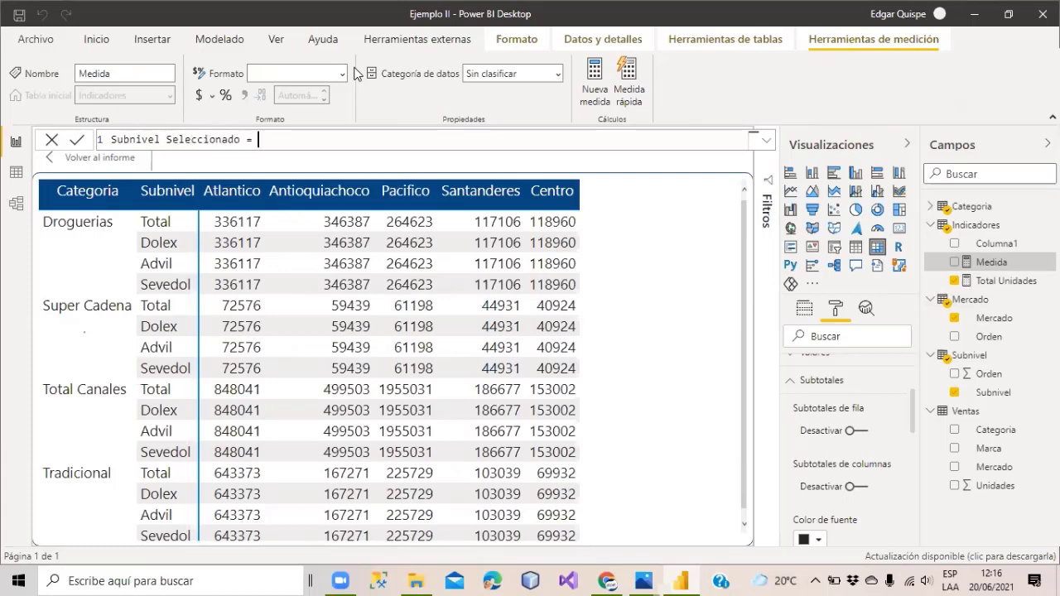
{"action": "type", "text": " sele"}
{"action": "type", "text": "ctedval"}
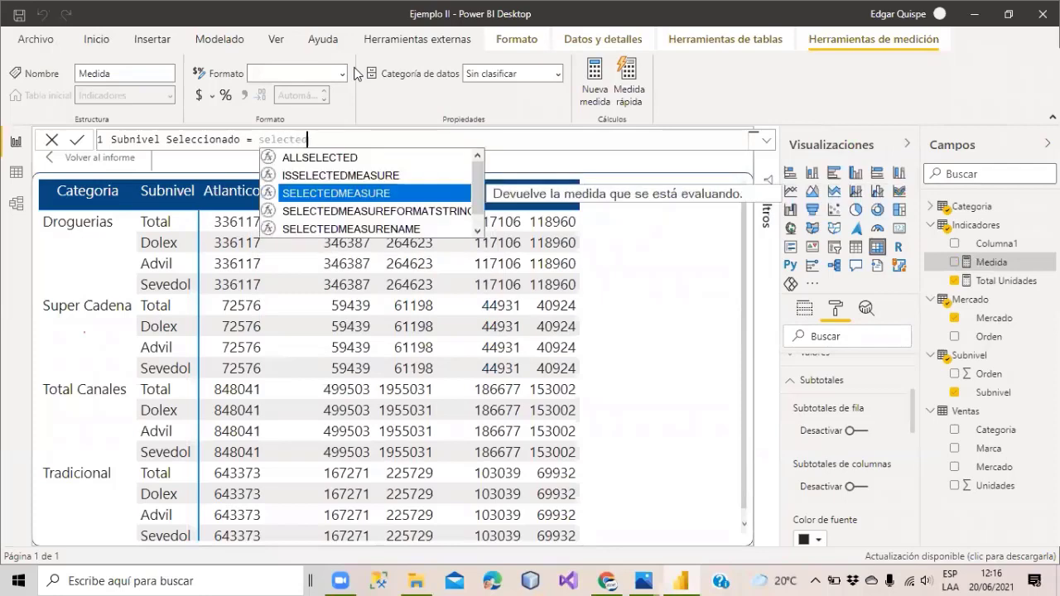
{"action": "key", "text": "Tab"}
{"action": "type", "text": "sub"}
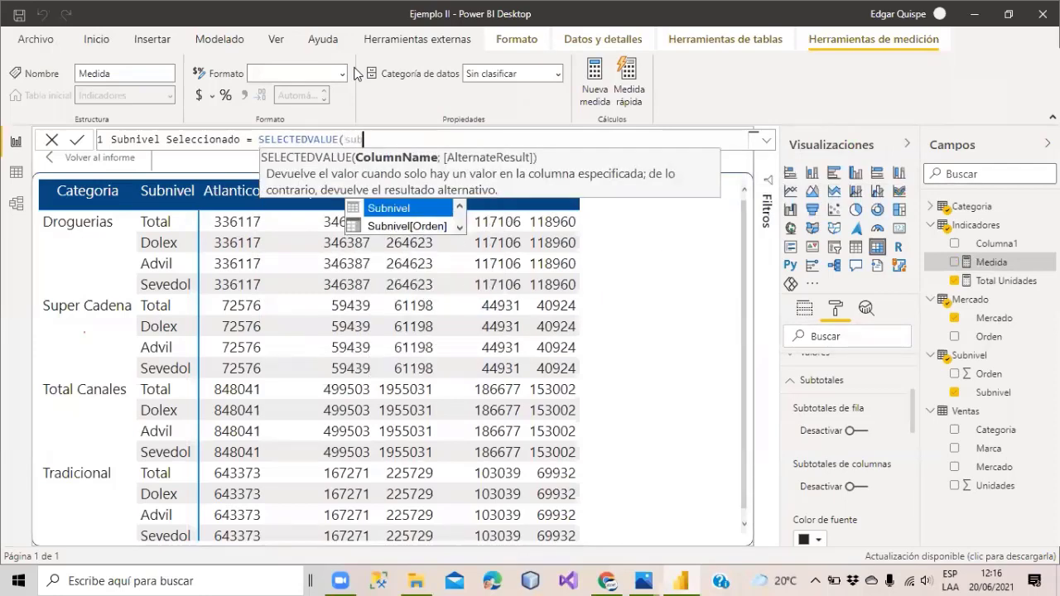
{"action": "type", "text": "n"}
{"action": "key", "text": "Down"}
{"action": "key", "text": "Down"}
{"action": "key", "text": "Tab"}
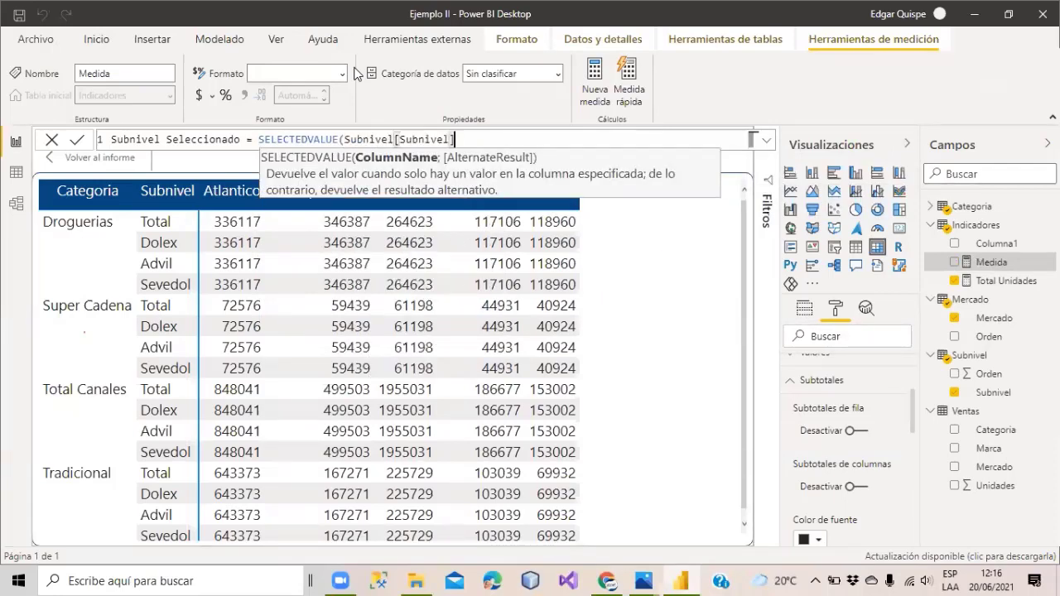
{"action": "type", "text": ")"}
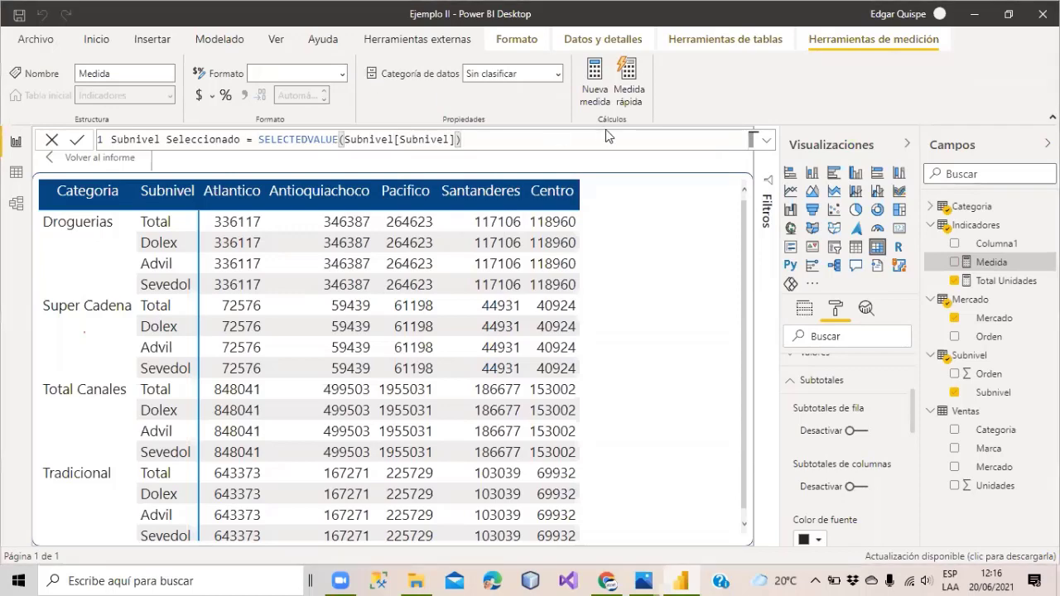
{"action": "key", "text": "Return"}
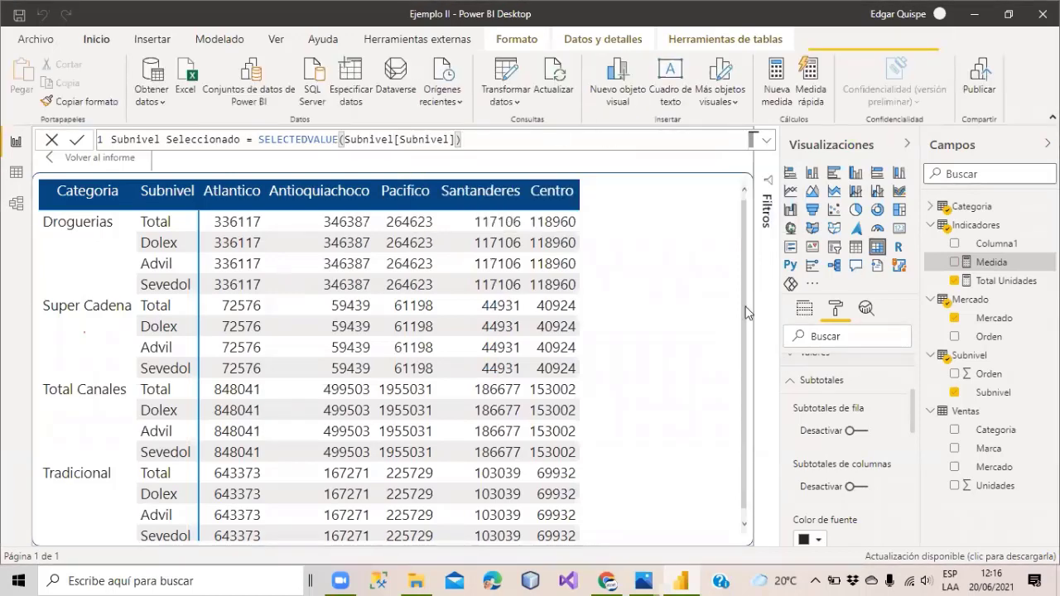
Deselect the new measure and bring back the matrix's row, column and value fields.
{"action": "scroll", "coordinate": [819, 447], "scroll_direction": "down", "scroll_amount": 2}
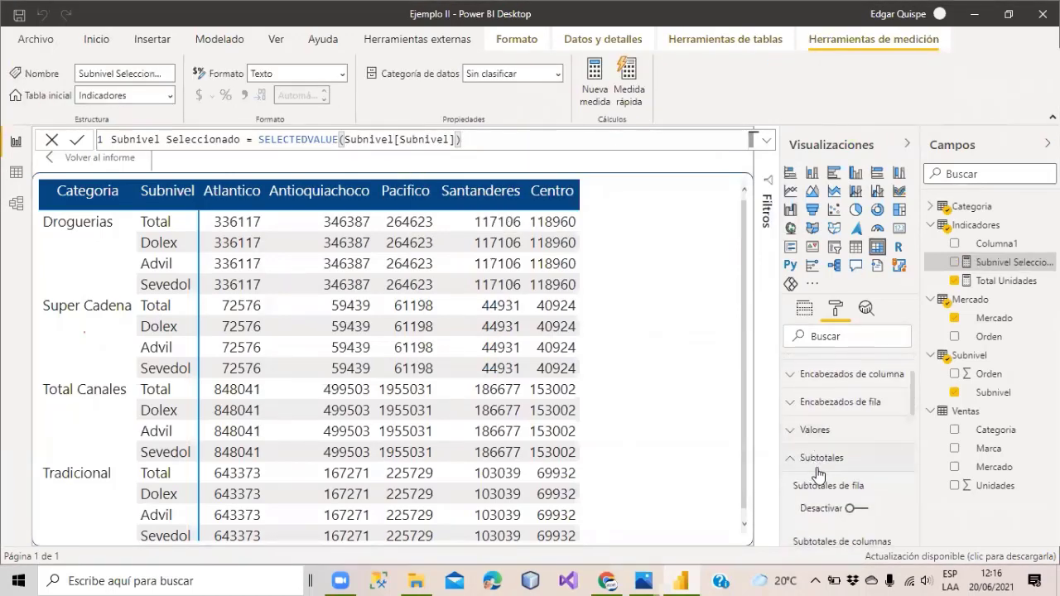
{"action": "left_click", "coordinate": [733, 381]}
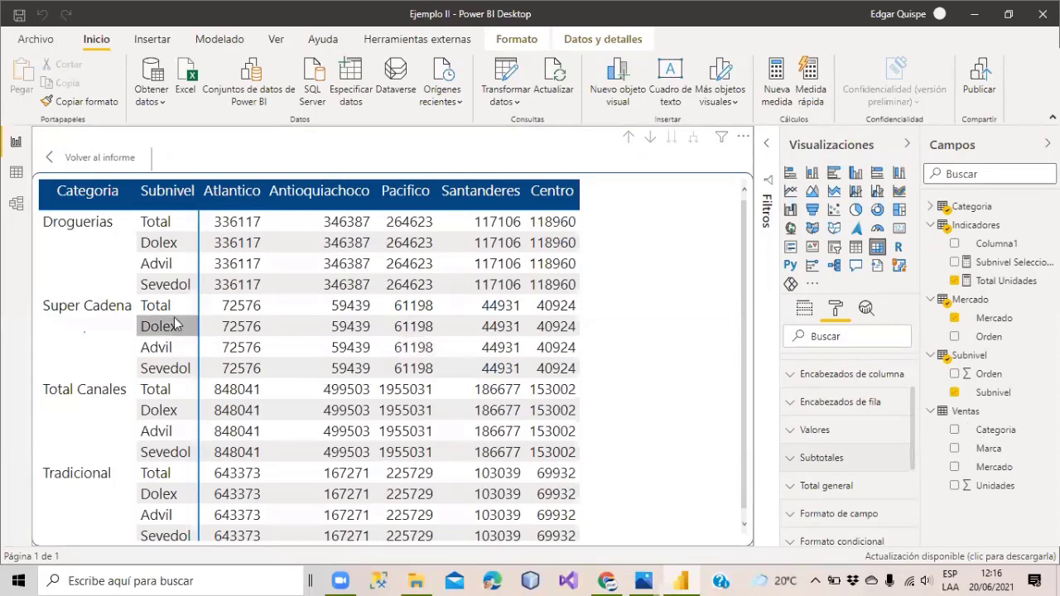
{"action": "left_click", "coordinate": [806, 308]}
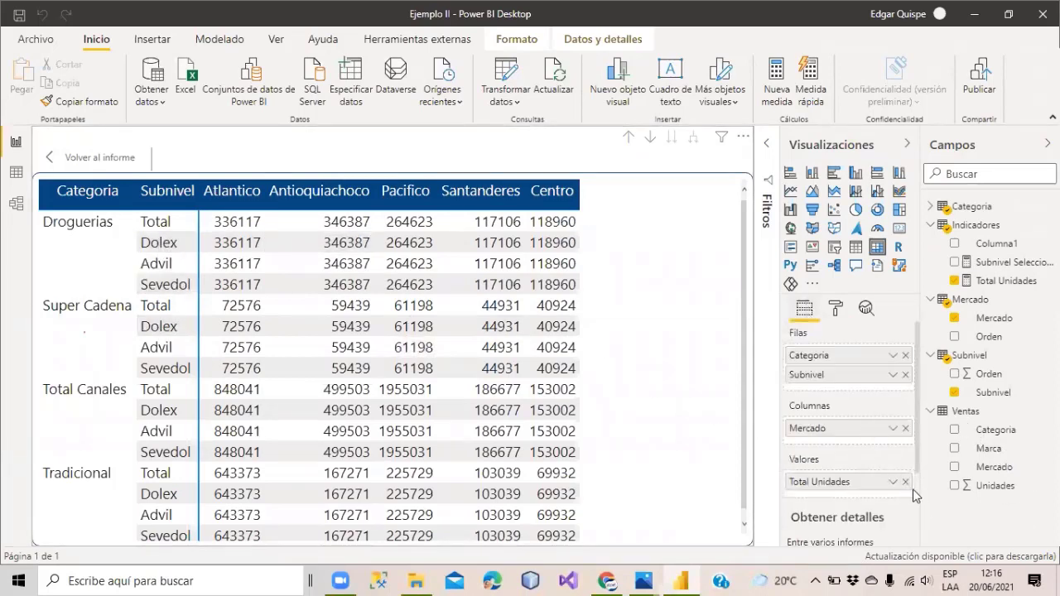
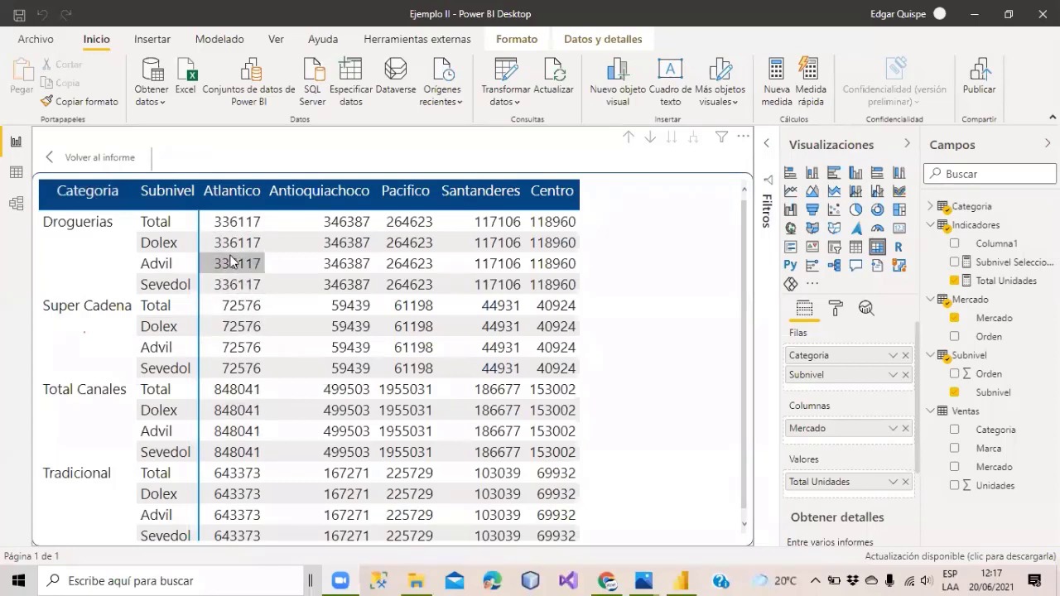
Remove Total Unidades from the matrix values and dismiss the visual's error details.
{"action": "left_click", "coordinate": [905, 482]}
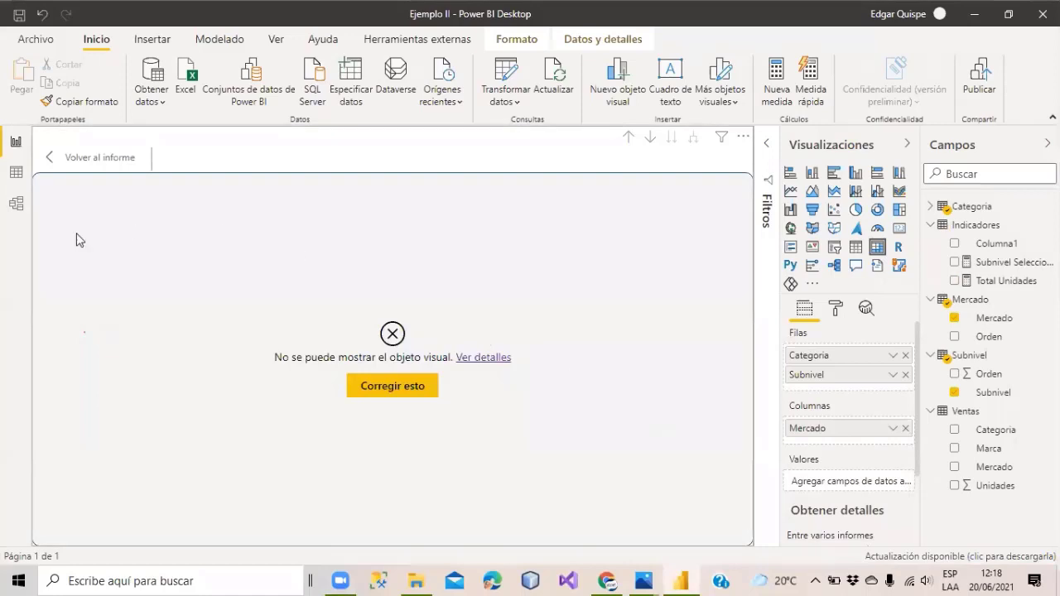
{"action": "left_click", "coordinate": [482, 356]}
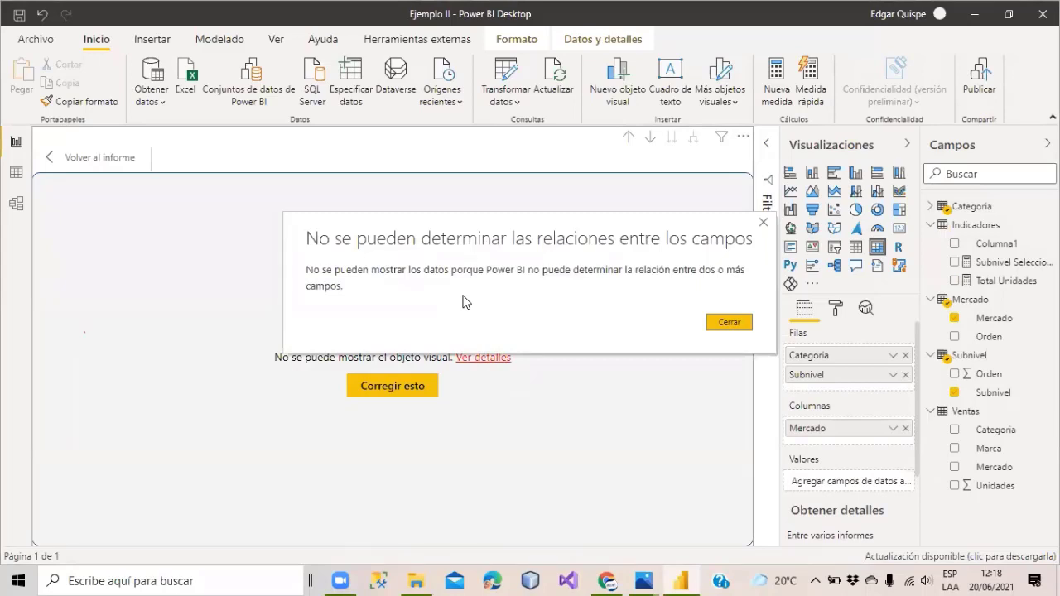
{"action": "left_click", "coordinate": [763, 222]}
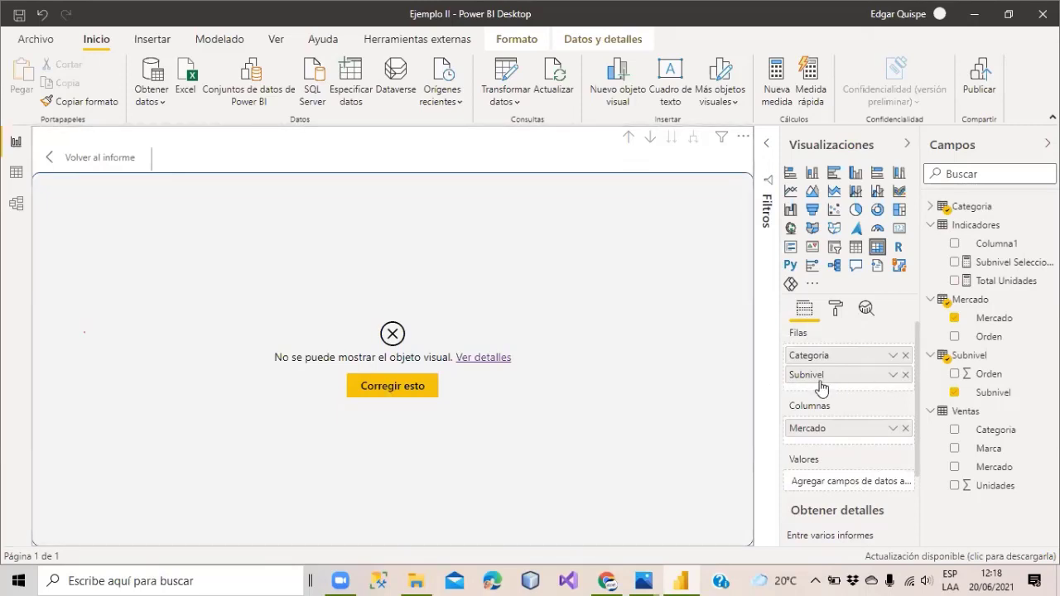
{"action": "scroll", "coordinate": [836, 382], "scroll_direction": "down", "scroll_amount": 2}
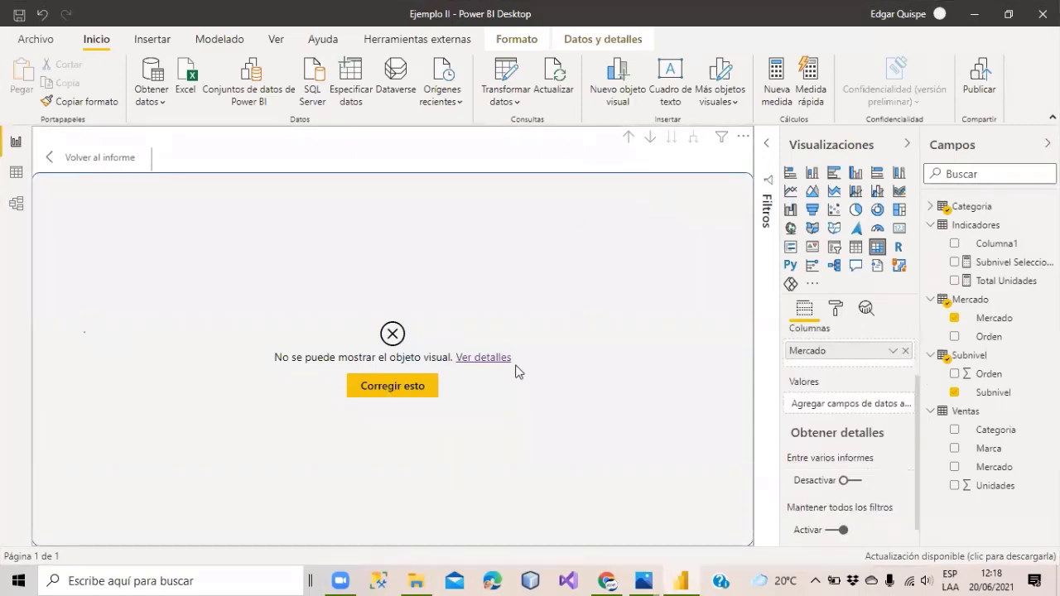
{"action": "scroll", "coordinate": [828, 397], "scroll_direction": "up", "scroll_amount": 2}
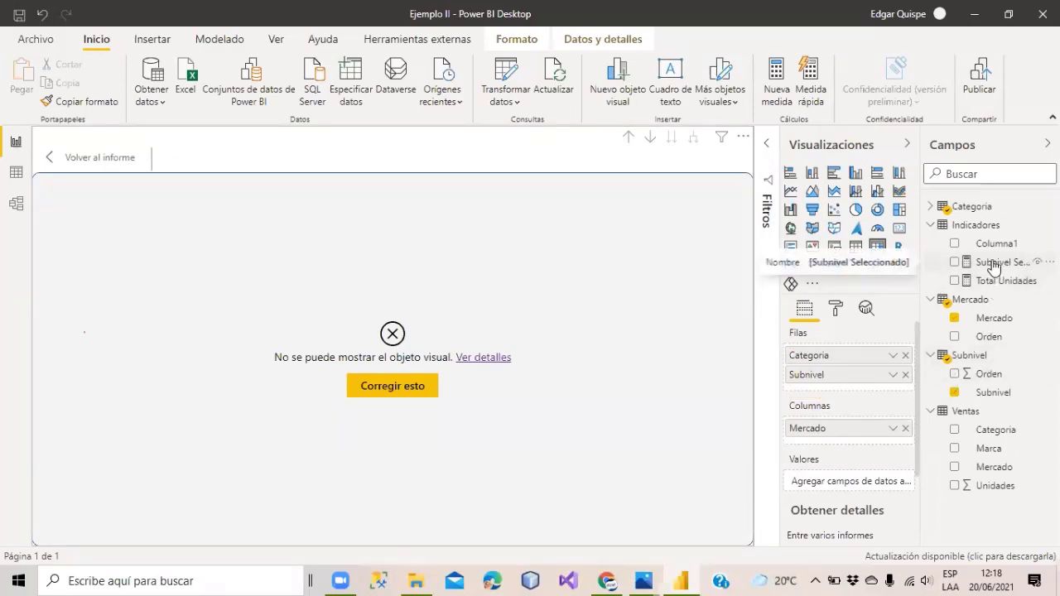
Put Subnivel Seleccionado in the matrix values and show its SELECTEDVALUE formula.
{"action": "left_click_drag", "start_coordinate": [994, 265], "coordinate": [853, 485]}
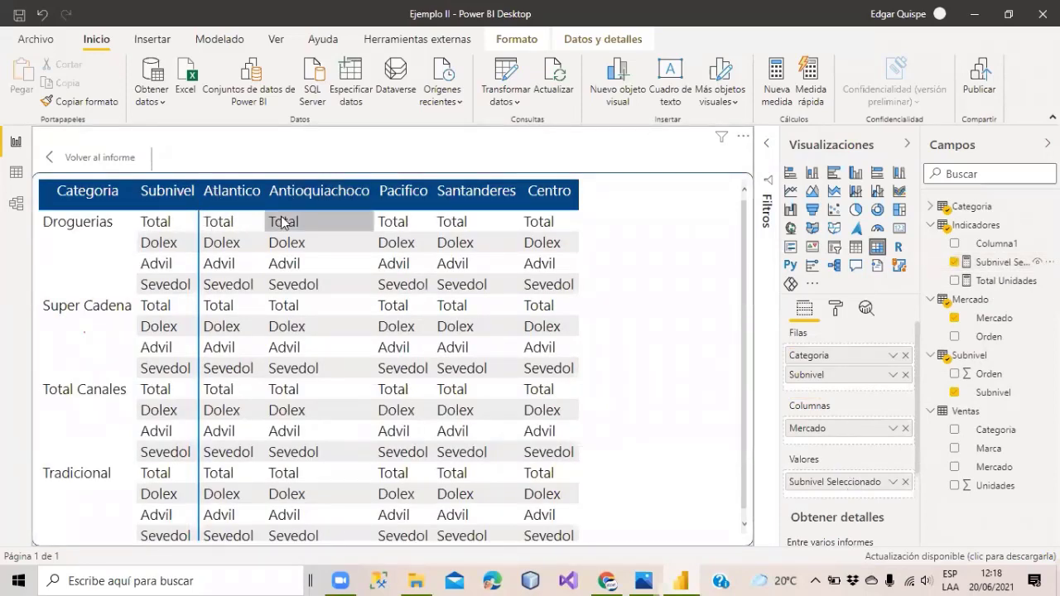
{"action": "left_click", "coordinate": [979, 263]}
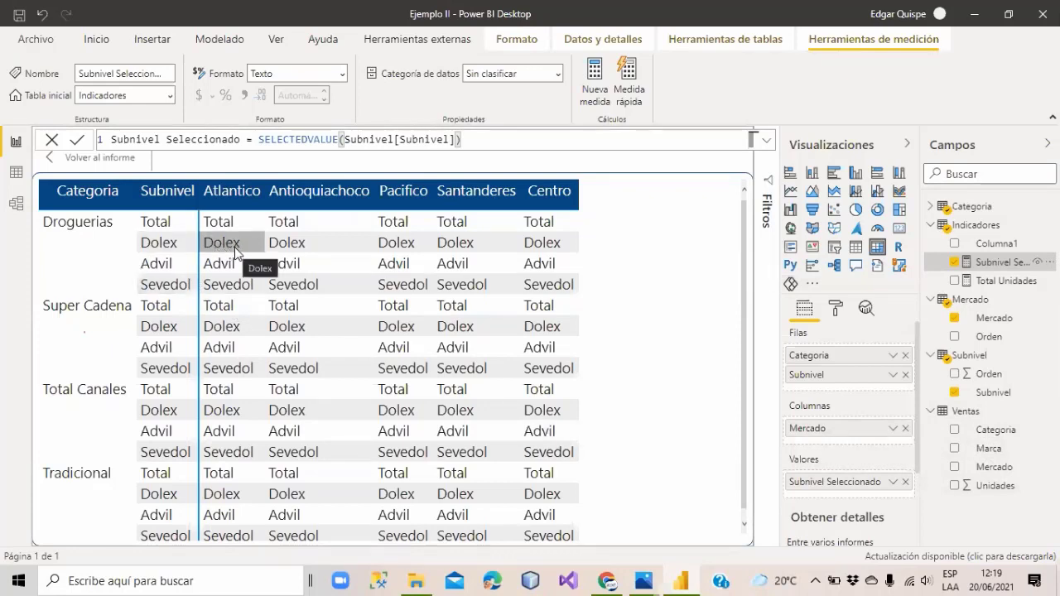
Start a new measure Unidades Subnivel with a variable set to [Subnivel Seleccionado].
{"action": "left_click", "coordinate": [593, 76]}
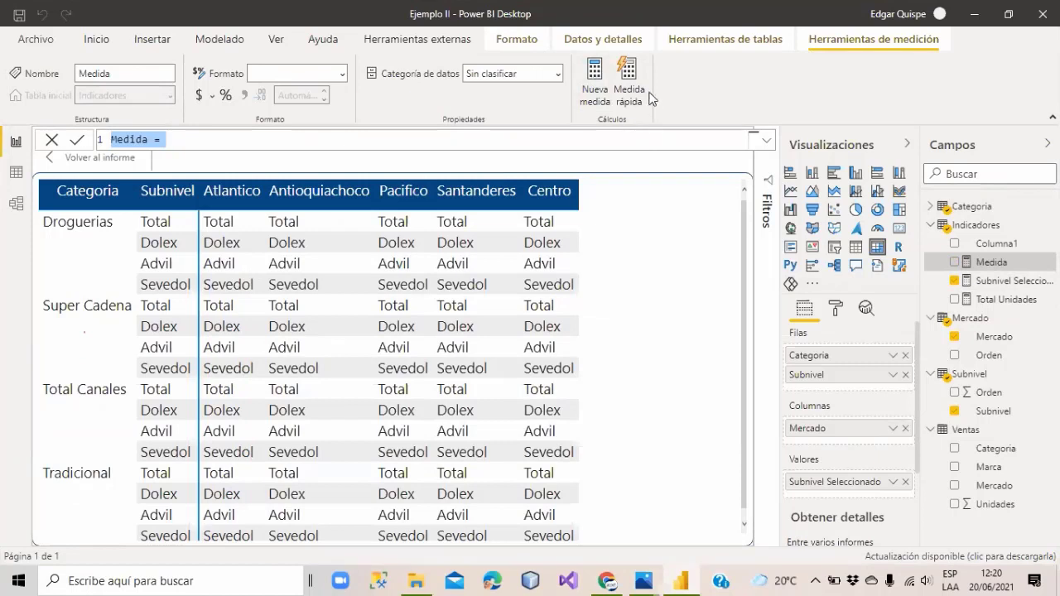
{"action": "type", "text": "Unidades"}
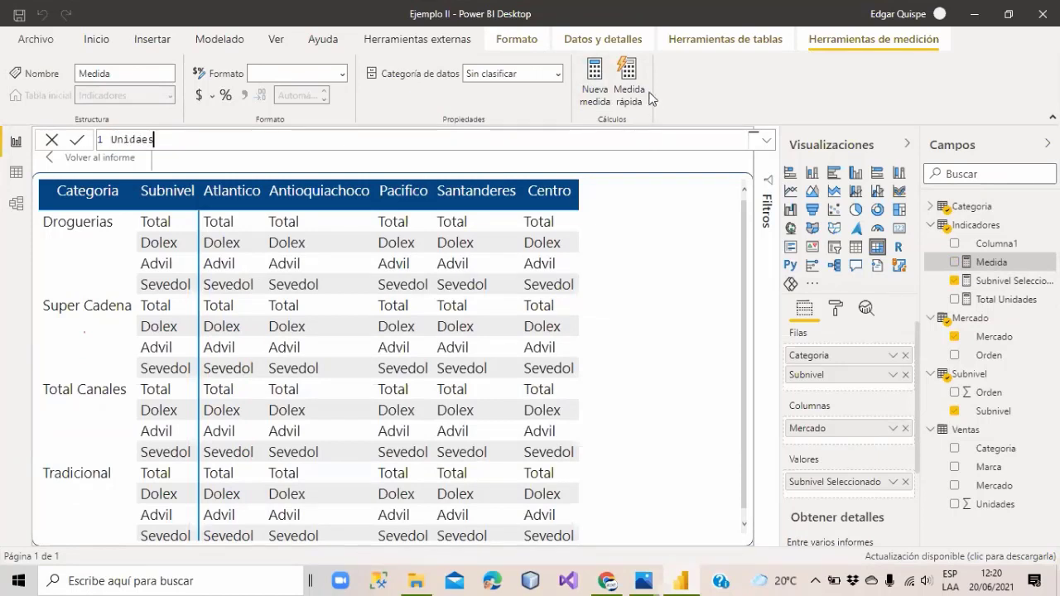
{"action": "key", "text": "BackSpace"}
{"action": "key", "text": "BackSpace"}
{"action": "type", "text": "des Sub"}
{"action": "type", "text": "VAR Su"}
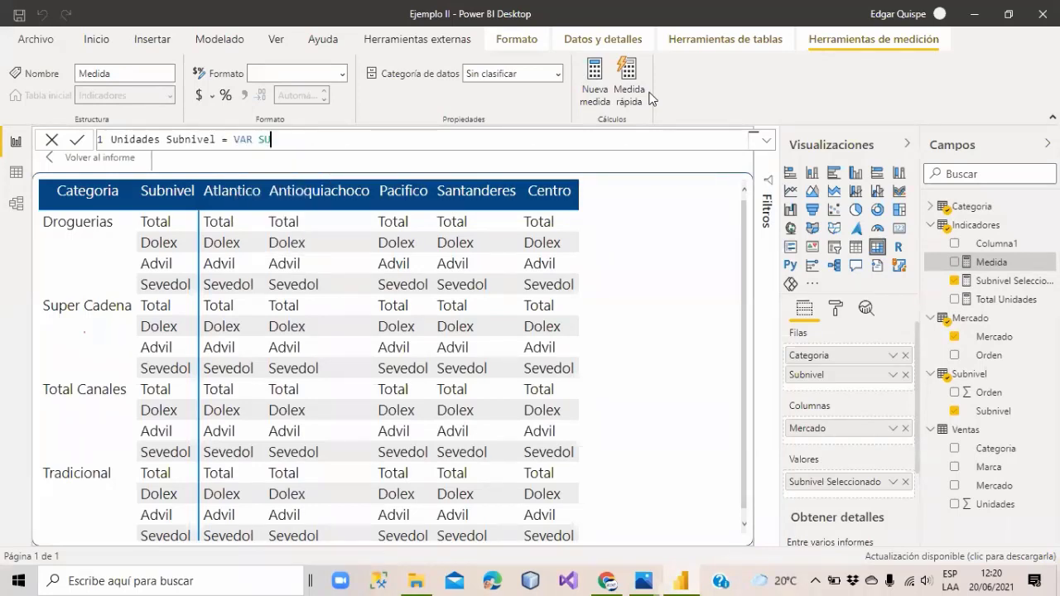
{"action": "key", "text": "BackSpace"}
{"action": "key", "text": "BackSpace"}
{"action": "key", "text": "BackSpace"}
{"action": "type", "text": "var subn"}
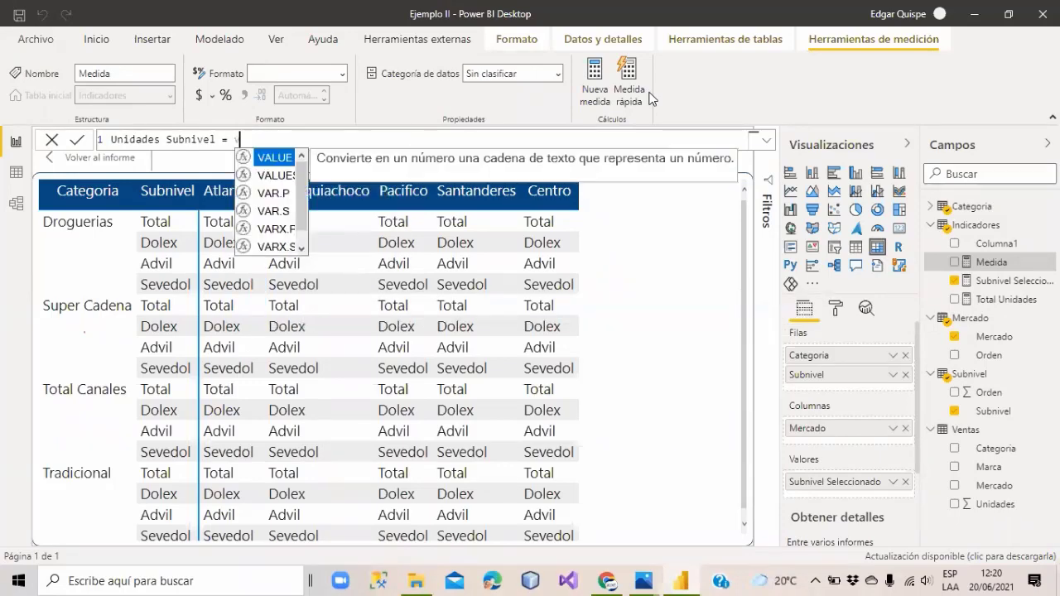
{"action": "type", "text": "ivel"}
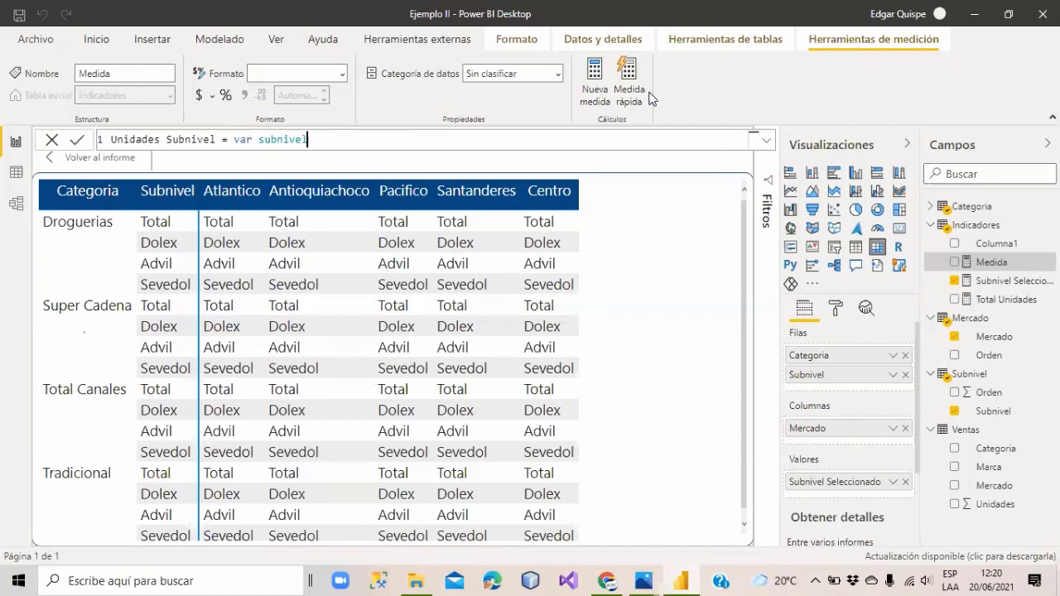
{"action": "double_click", "coordinate": [279, 141]}
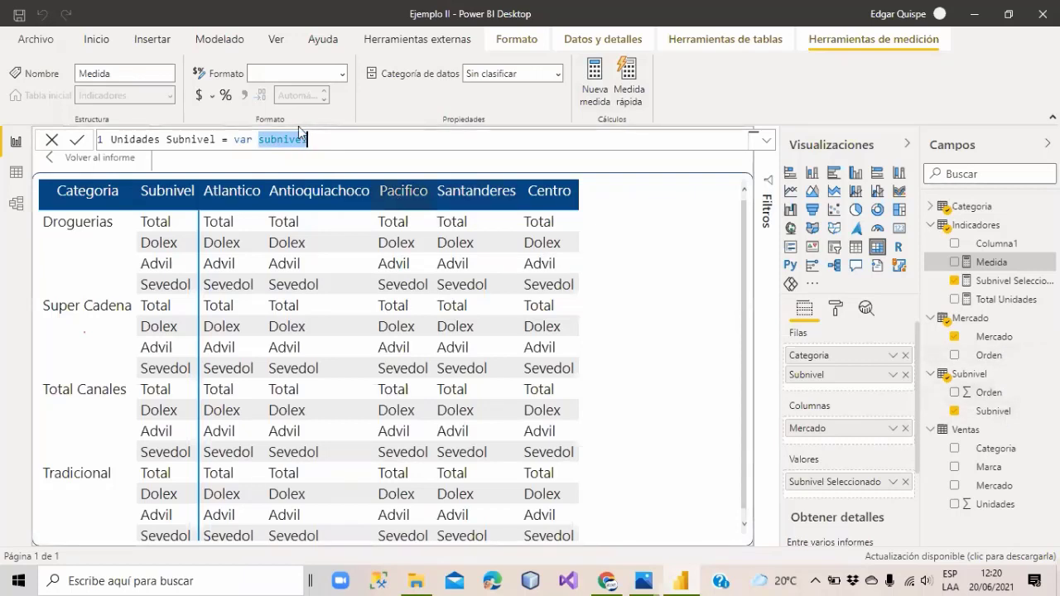
{"action": "left_click", "coordinate": [330, 141]}
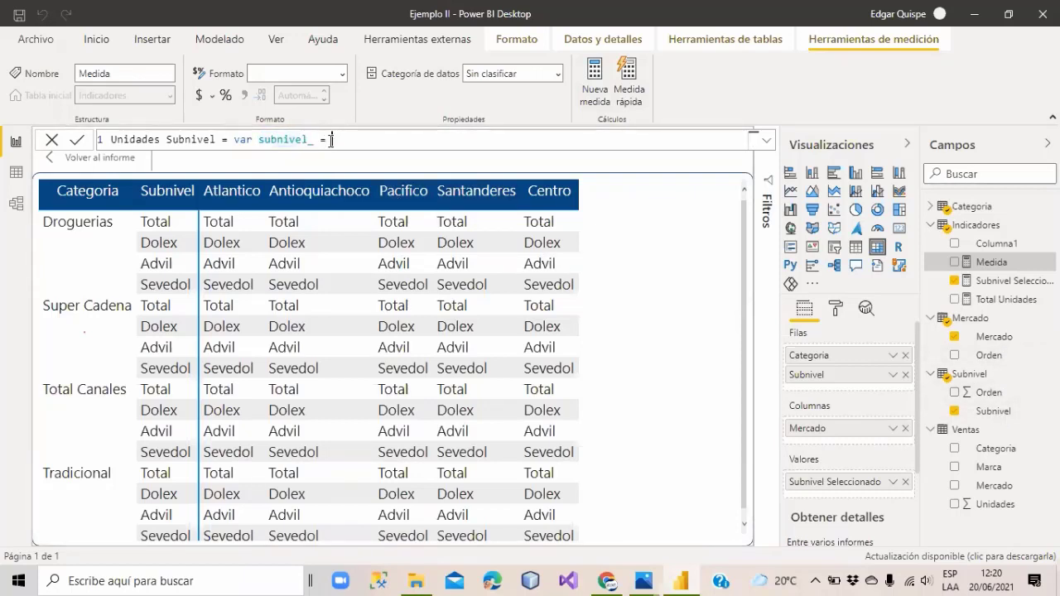
{"action": "type", "text": "= [Subn"}
{"action": "key", "text": "Tab"}
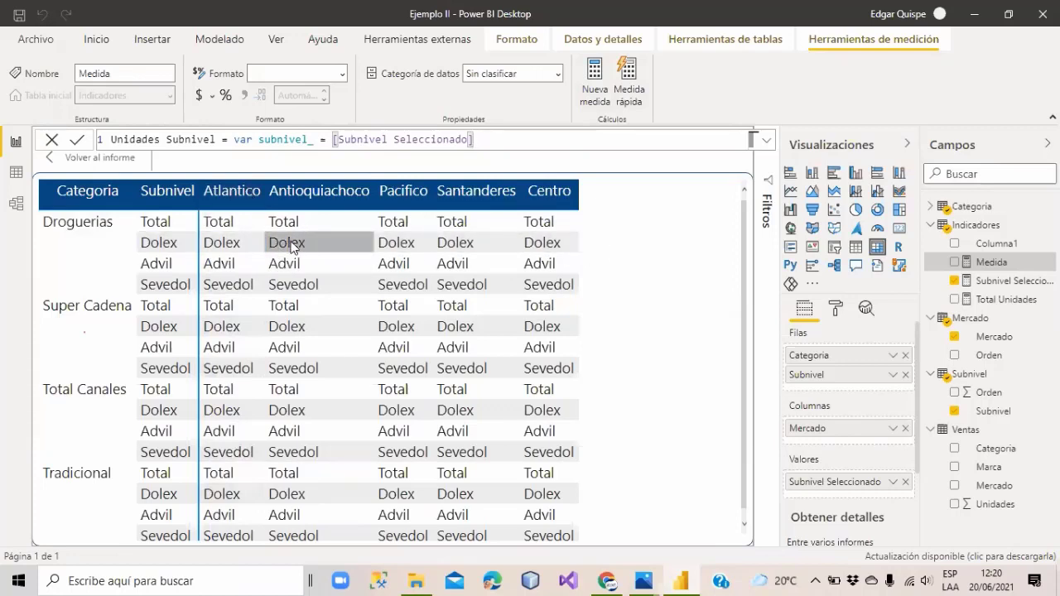
Add the line return CALCULATE([Total Unidades]; Ventas[Marca] = subnivel_) and commit the measure.
{"action": "left_click", "coordinate": [234, 138]}
{"action": "key", "text": "shift+Home"}
{"action": "left_click_drag", "start_coordinate": [517, 123], "coordinate": [512, 139]}
{"action": "left_click", "coordinate": [518, 139]}
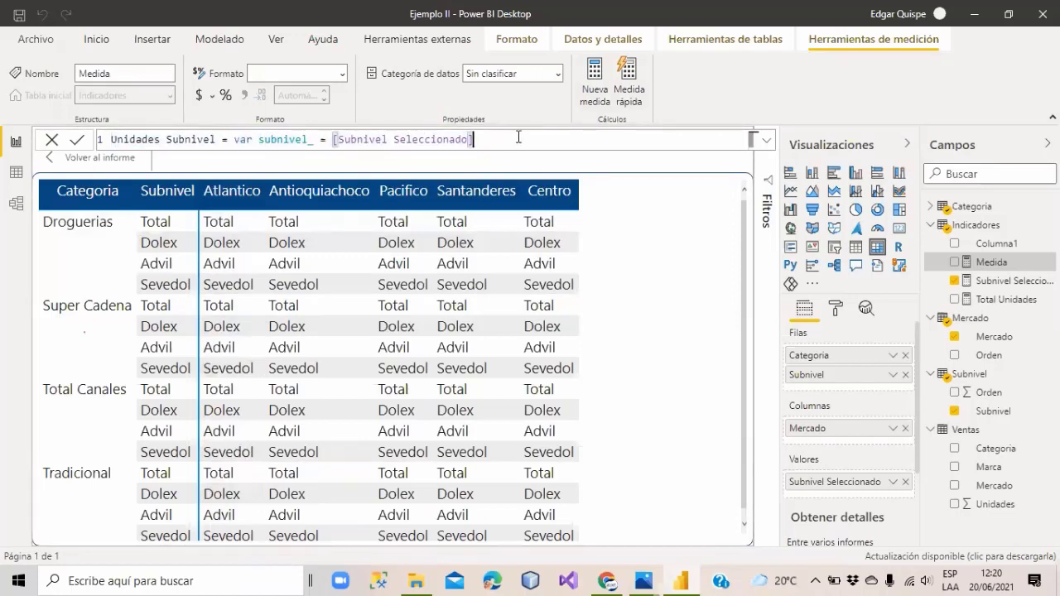
{"action": "key", "text": "shift+Return"}
{"action": "type", "text": "retu"}
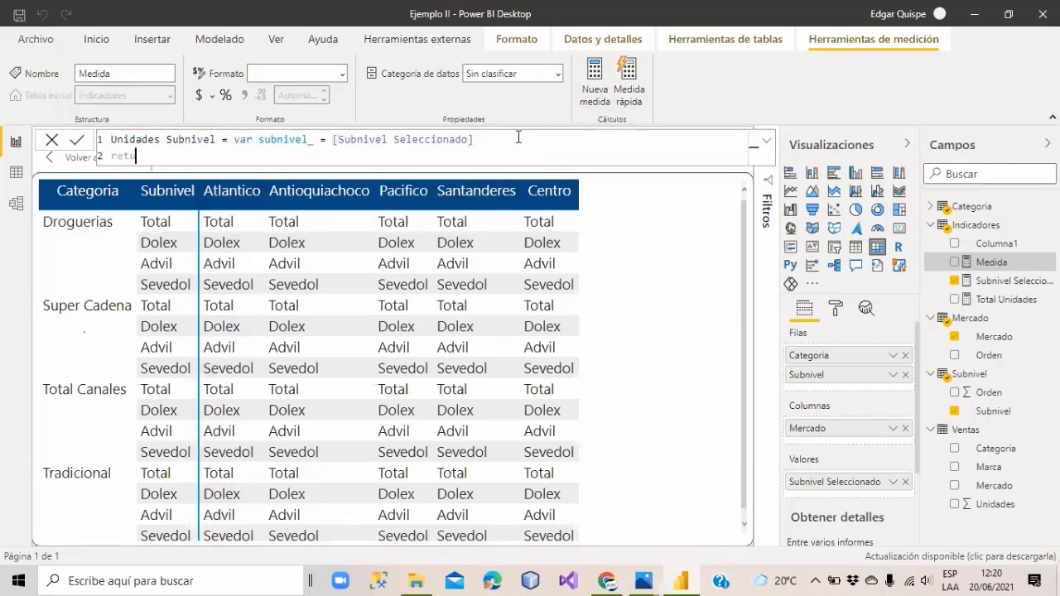
{"action": "type", "text": "rn cal"}
{"action": "key", "text": "Tab"}
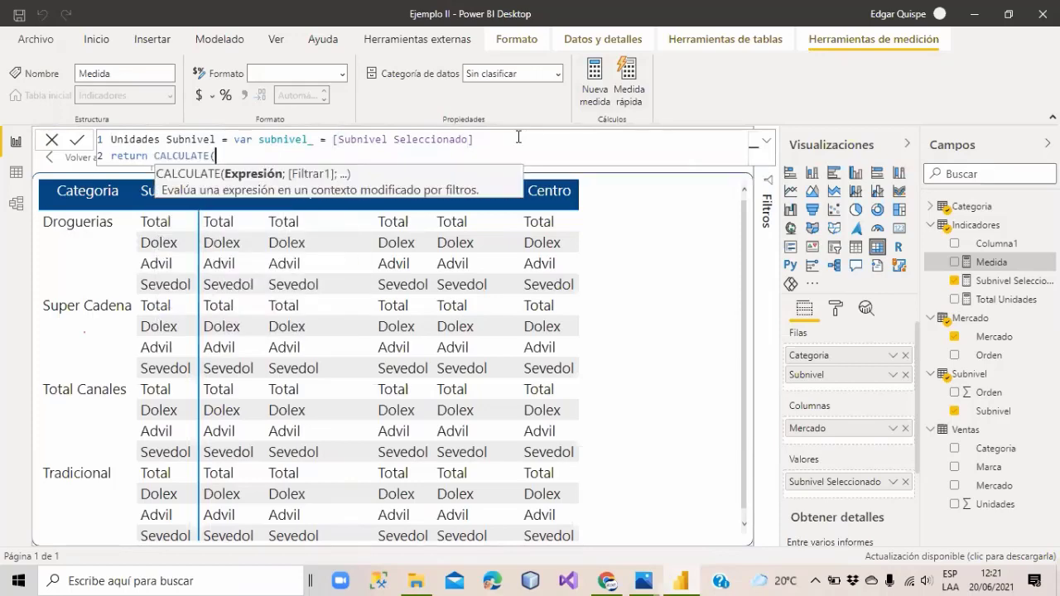
{"action": "type", "text": "t"}
{"action": "type", "text": "ot"}
{"action": "key", "text": "Tab"}
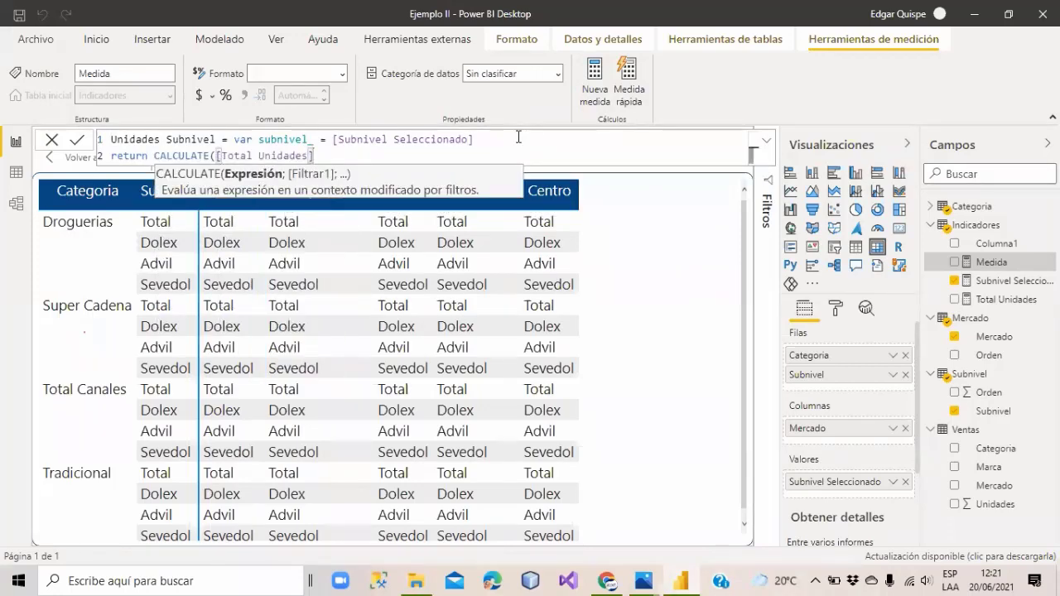
{"action": "type", "text": ";"}
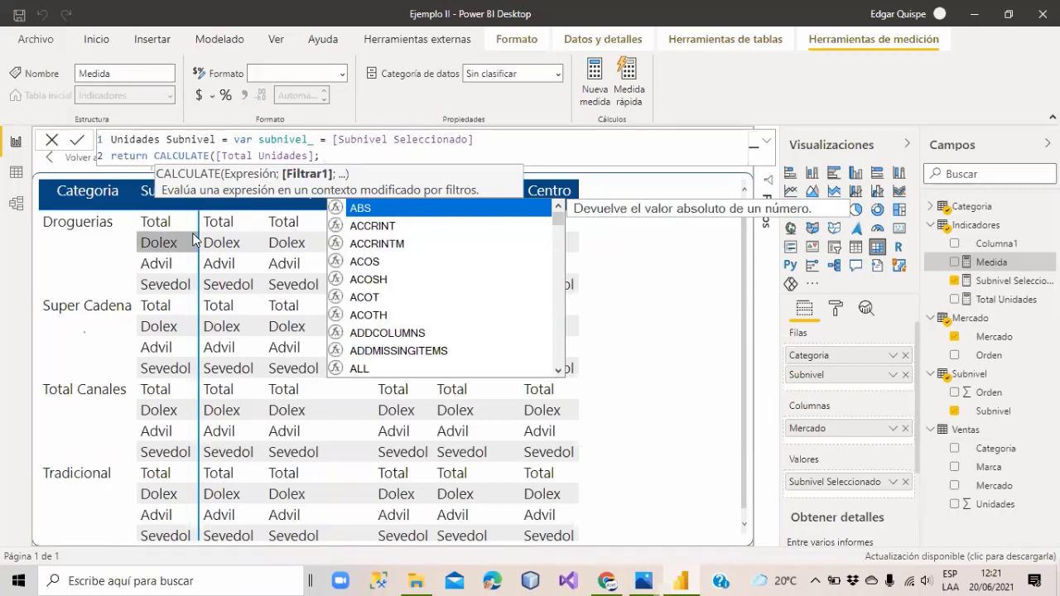
{"action": "type", "text": "Ventas[Marca]"}
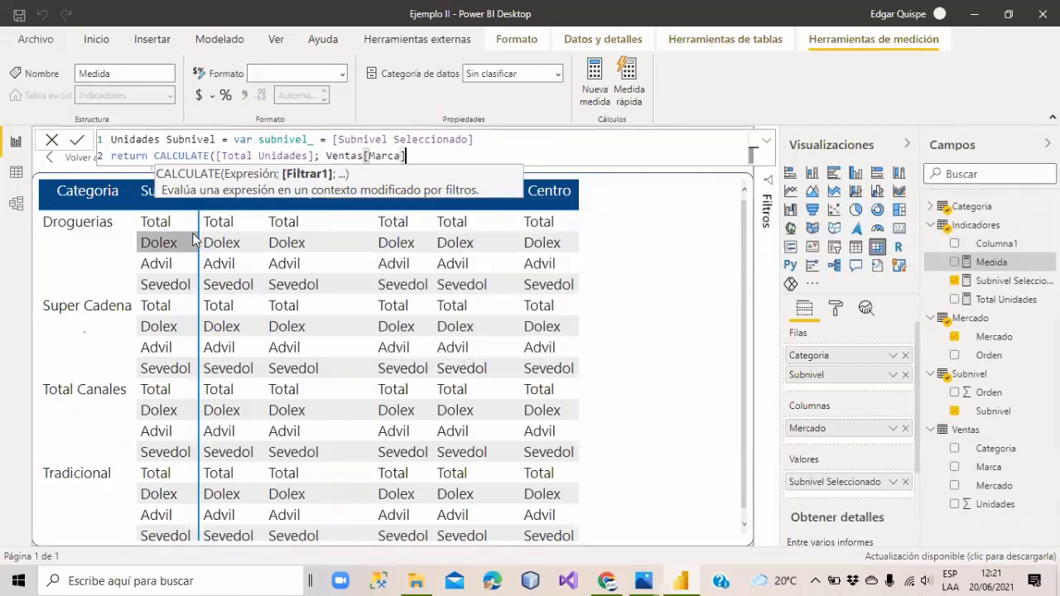
{"action": "type", "text": " = sub"}
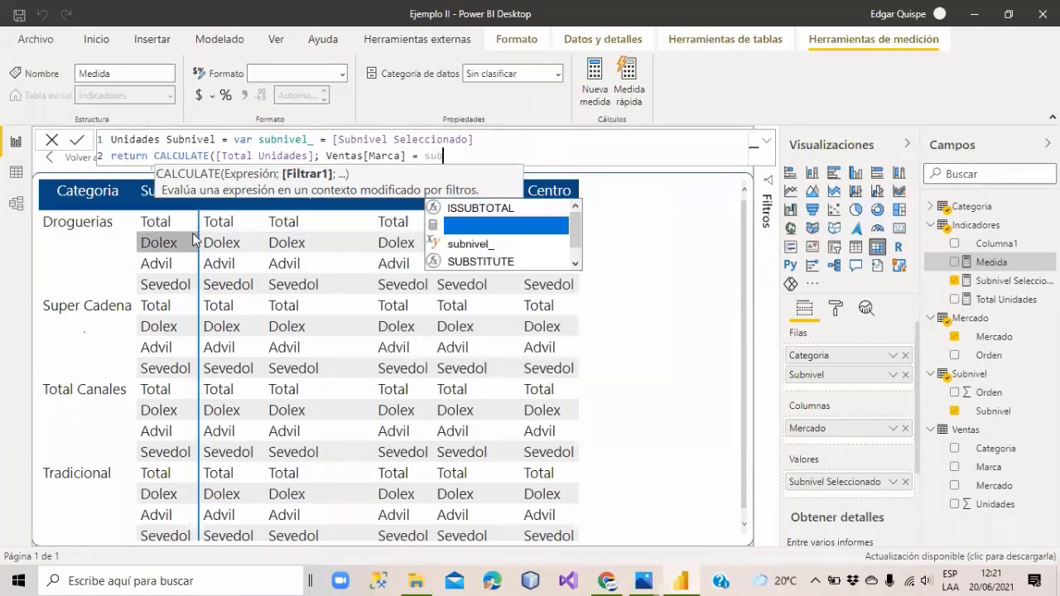
{"action": "type", "text": "ni"}
{"action": "key", "text": "Down"}
{"action": "key", "text": "Tab"}
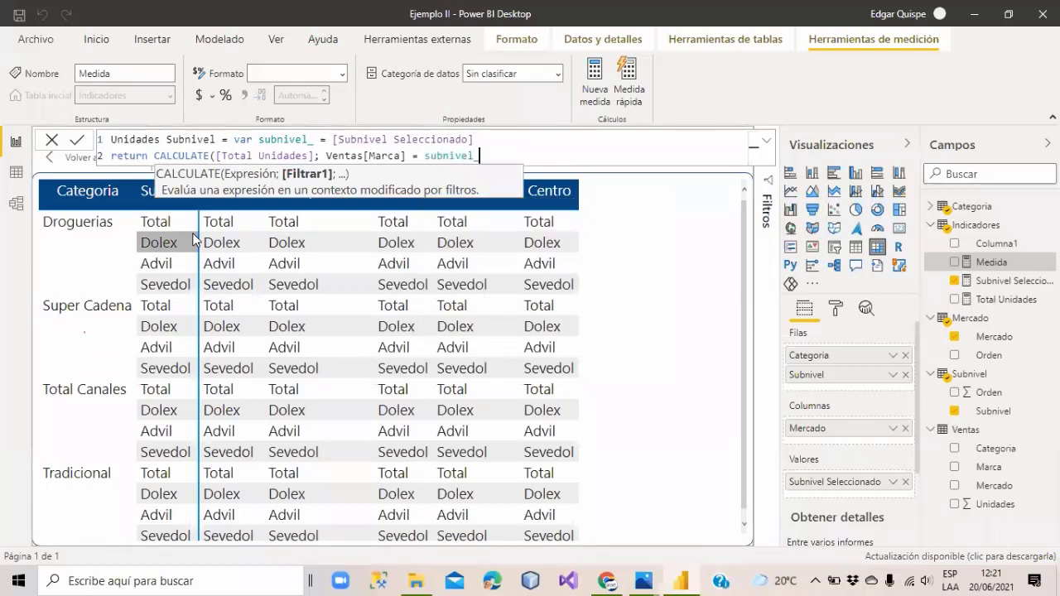
{"action": "type", "text": ")"}
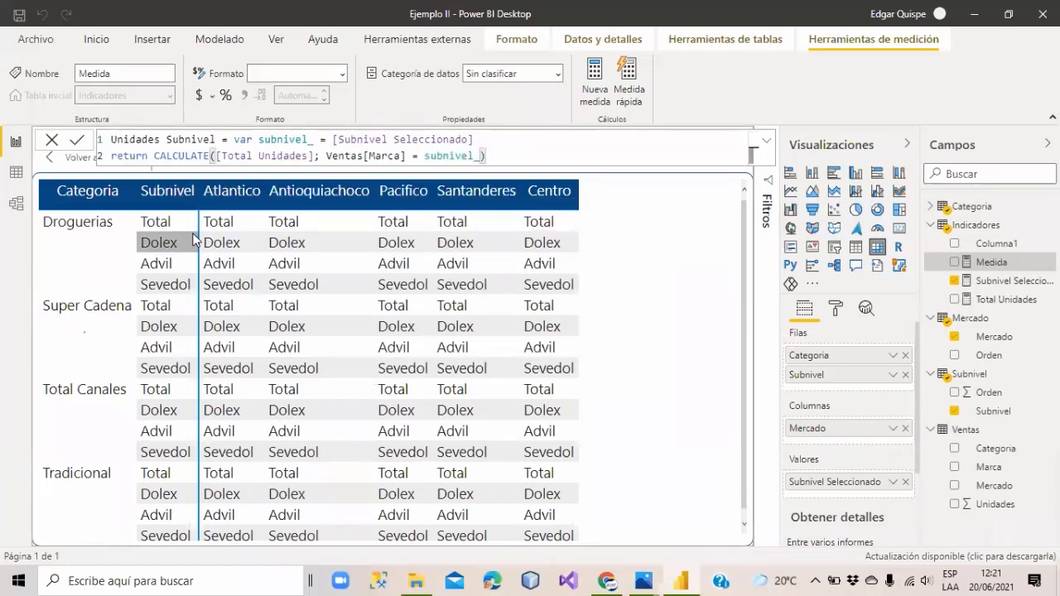
{"action": "left_click", "coordinate": [193, 238]}
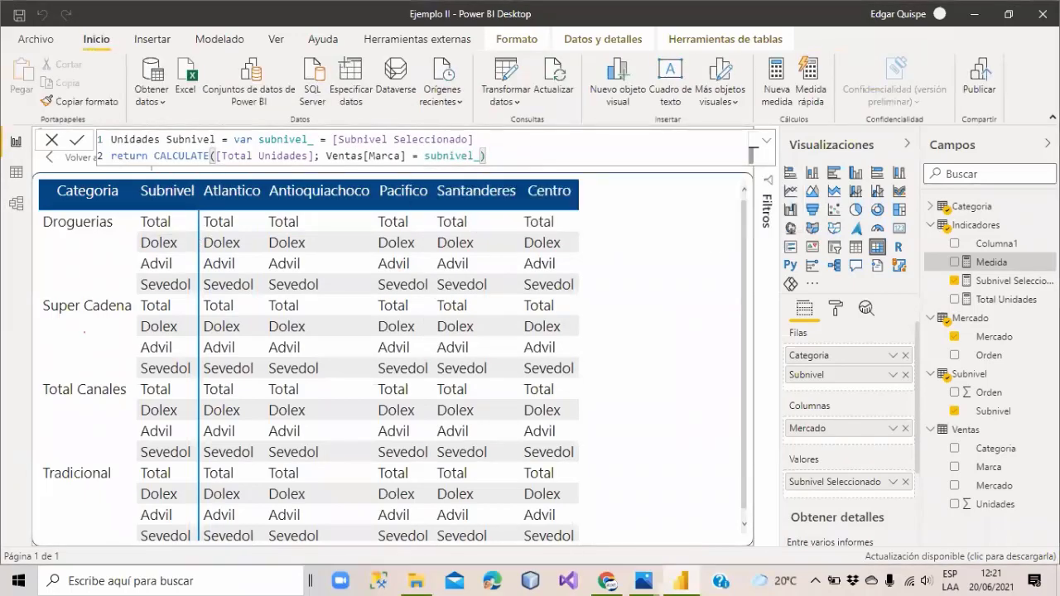
Add Unidades Subnivel to the matrix values and rename the Subnivel Seleccionado column to 'seleccionado'.
{"action": "left_click", "coordinate": [993, 299]}
{"action": "left_click_drag", "start_coordinate": [993, 299], "coordinate": [654, 307]}
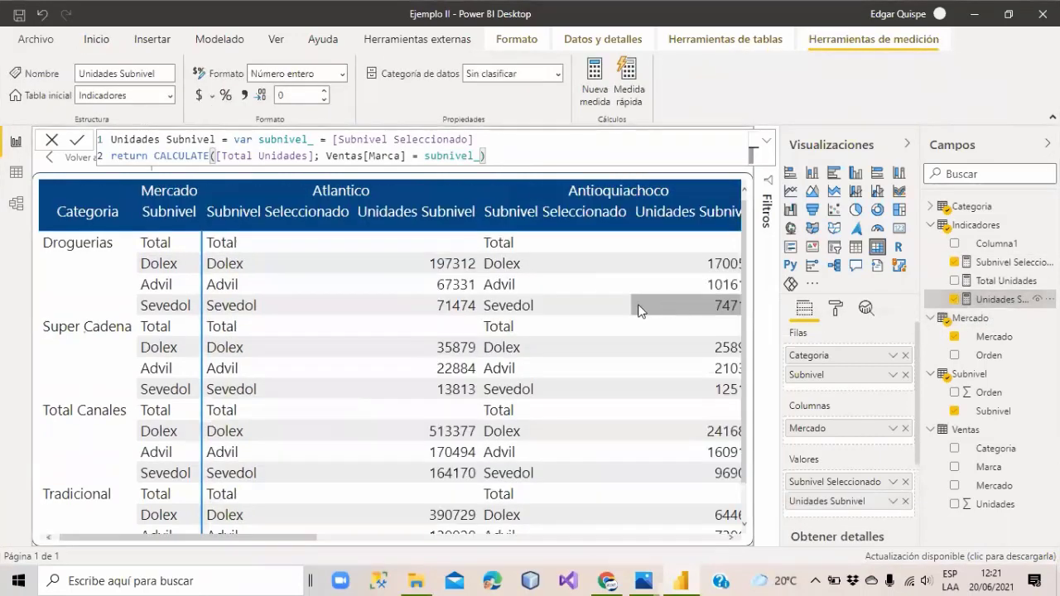
{"action": "double_click", "coordinate": [821, 483]}
{"action": "type", "text": "s"}
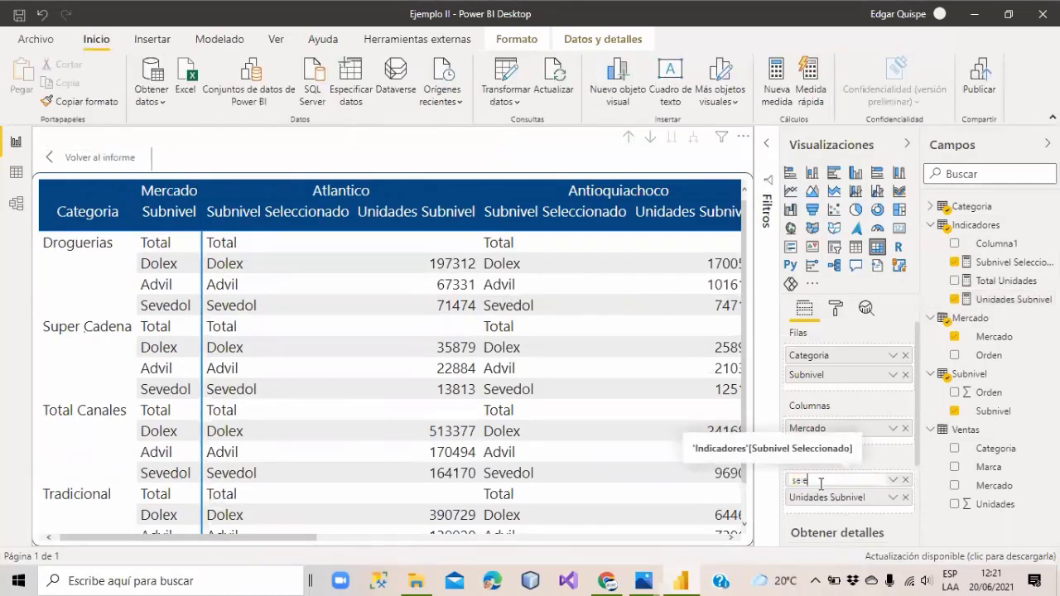
{"action": "type", "text": "eleccionado"}
{"action": "key", "text": "Return"}
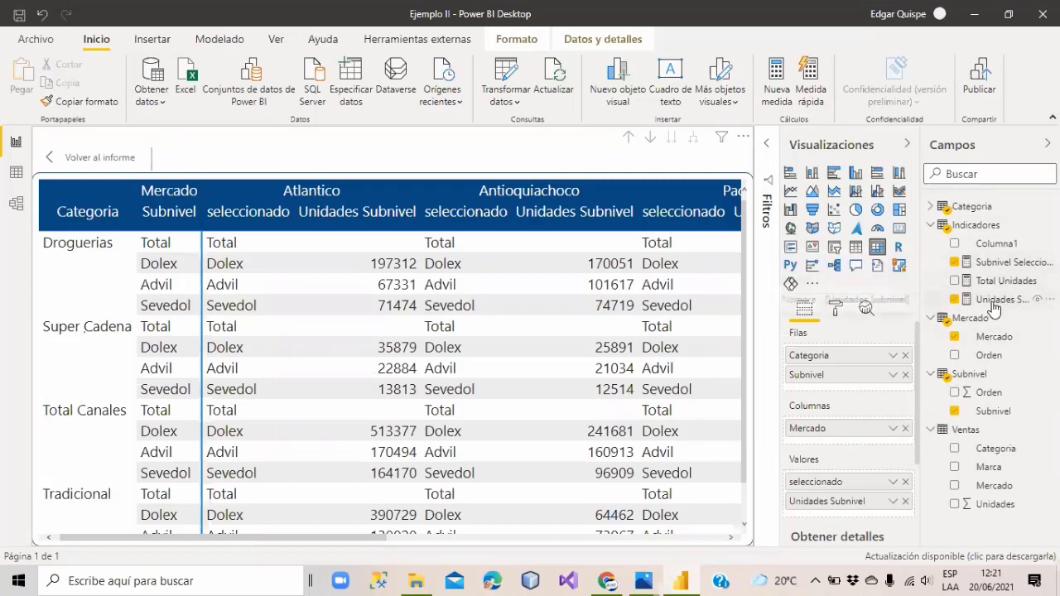
{"action": "left_click", "coordinate": [996, 299]}
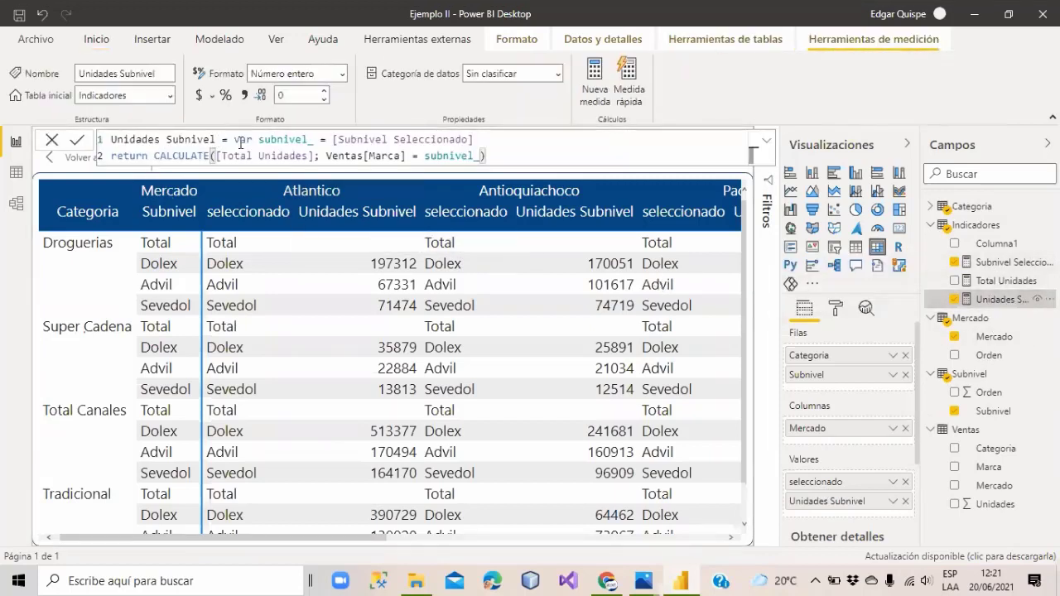
Highlight subnivel_, [Total Unidades] and the Ventas[Marca] filter, then view SUM(Ventas[Unidades]).
{"action": "left_click_drag", "start_coordinate": [332, 139], "coordinate": [474, 139]}
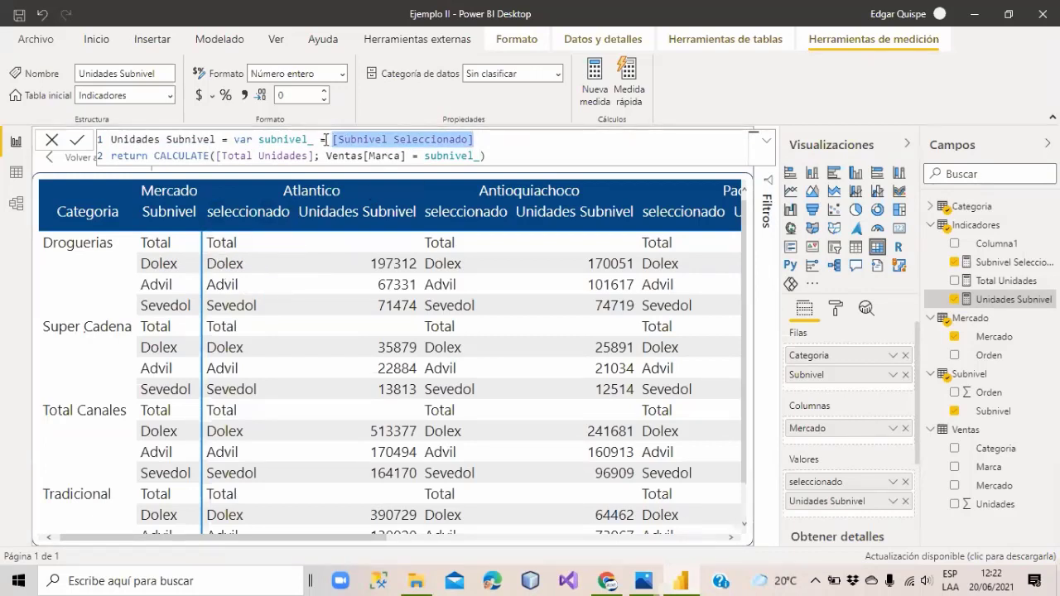
{"action": "double_click", "coordinate": [286, 139]}
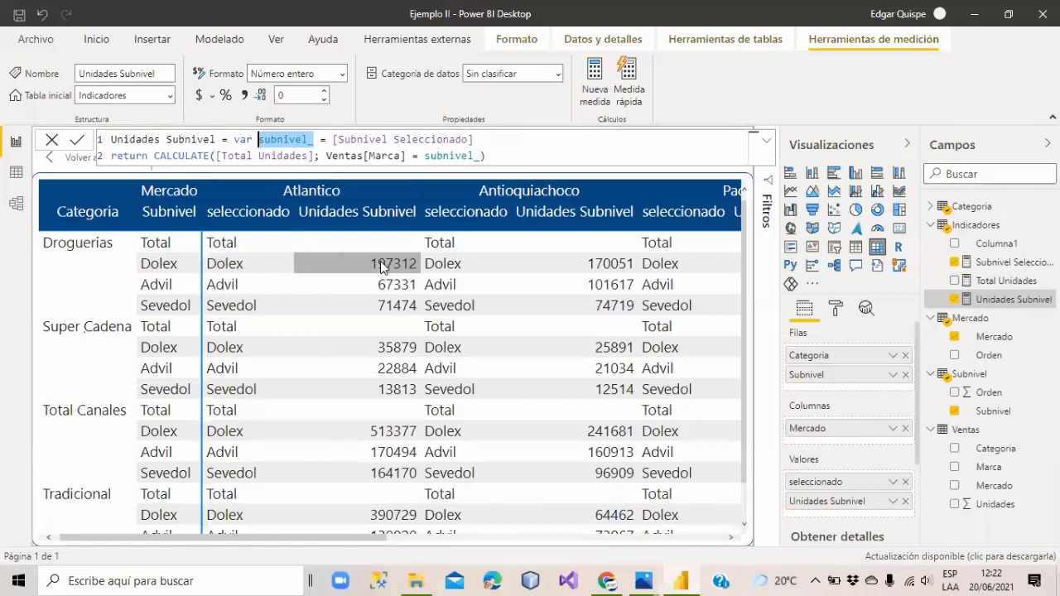
{"action": "left_click_drag", "start_coordinate": [314, 155], "coordinate": [217, 158]}
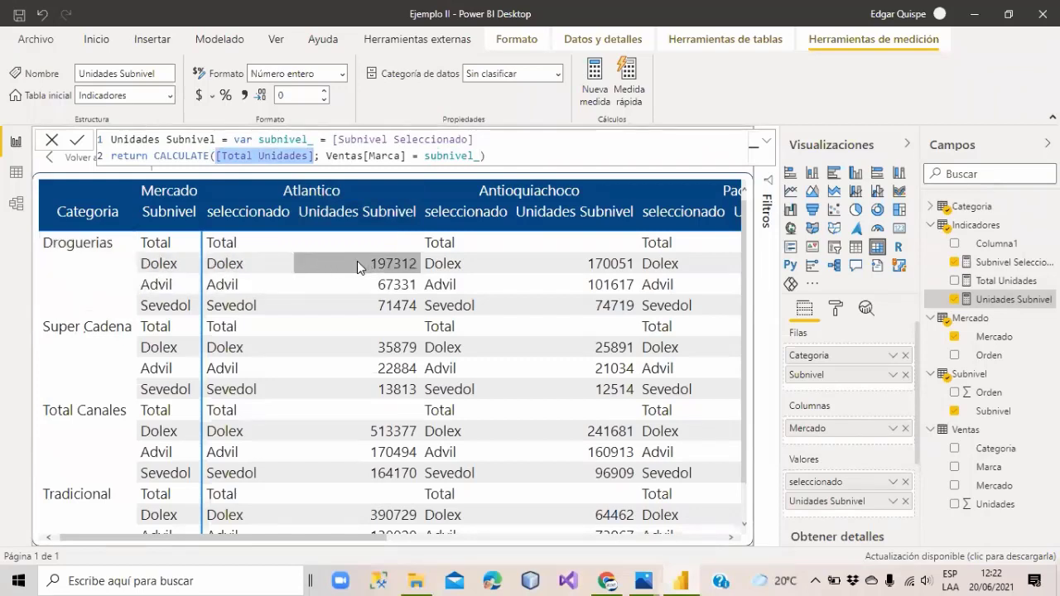
{"action": "left_click_drag", "start_coordinate": [325, 155], "coordinate": [476, 156]}
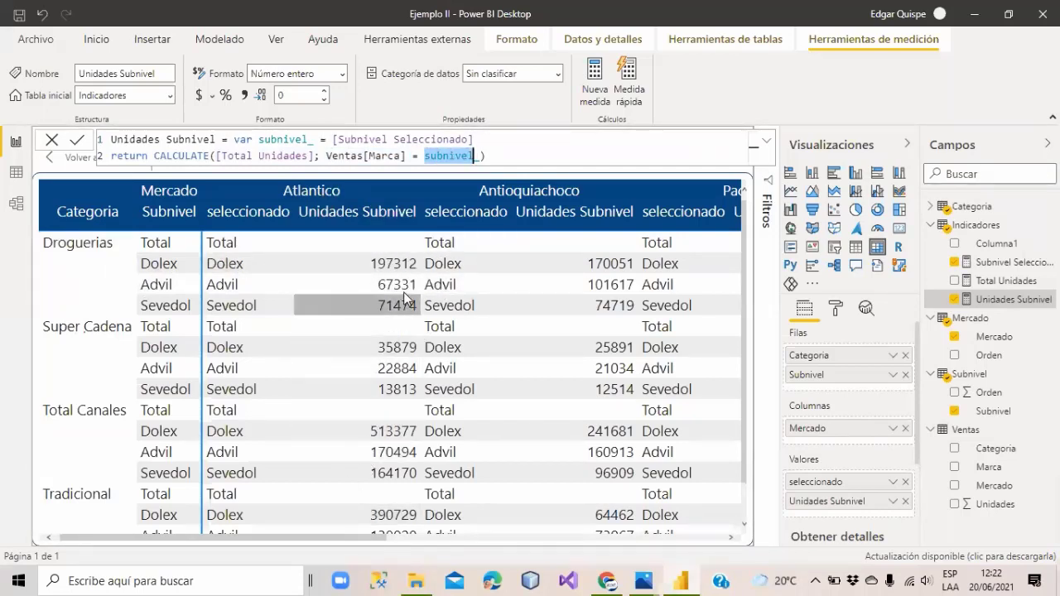
{"action": "left_click", "coordinate": [492, 155]}
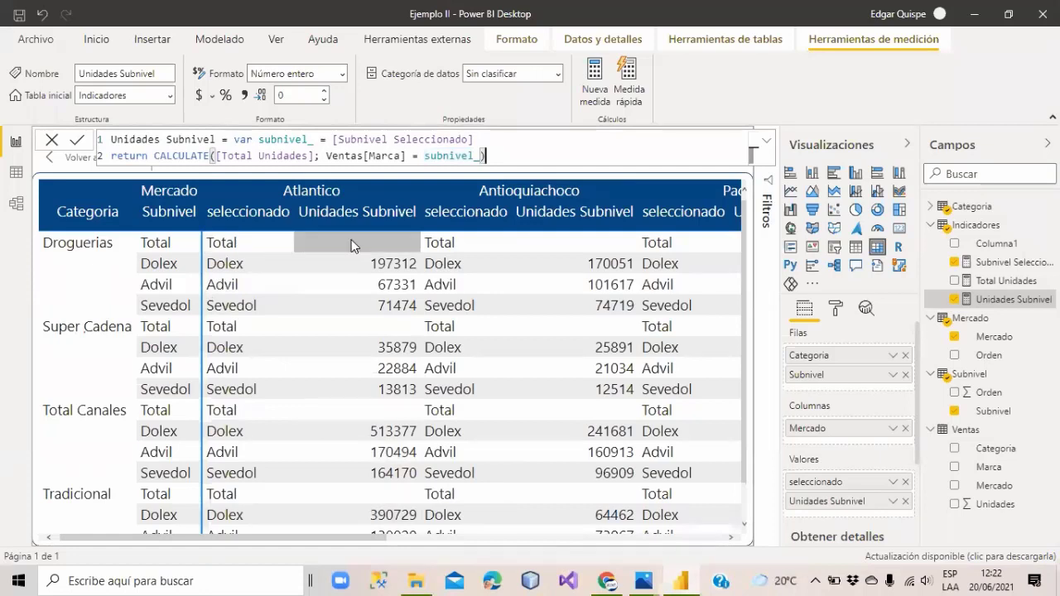
{"action": "left_click_drag", "start_coordinate": [311, 155], "coordinate": [215, 155]}
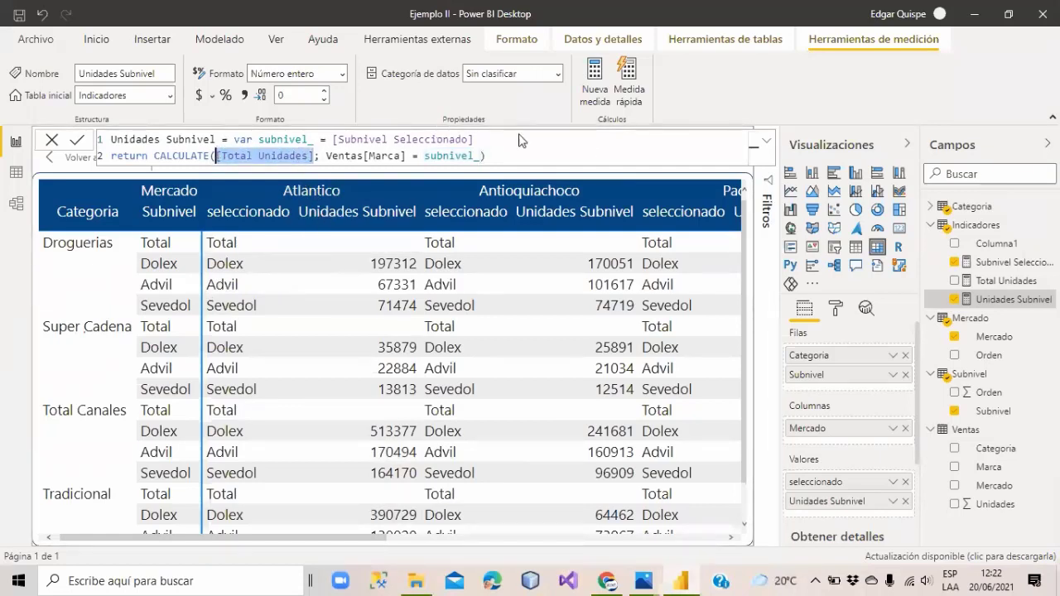
{"action": "left_click", "coordinate": [993, 281]}
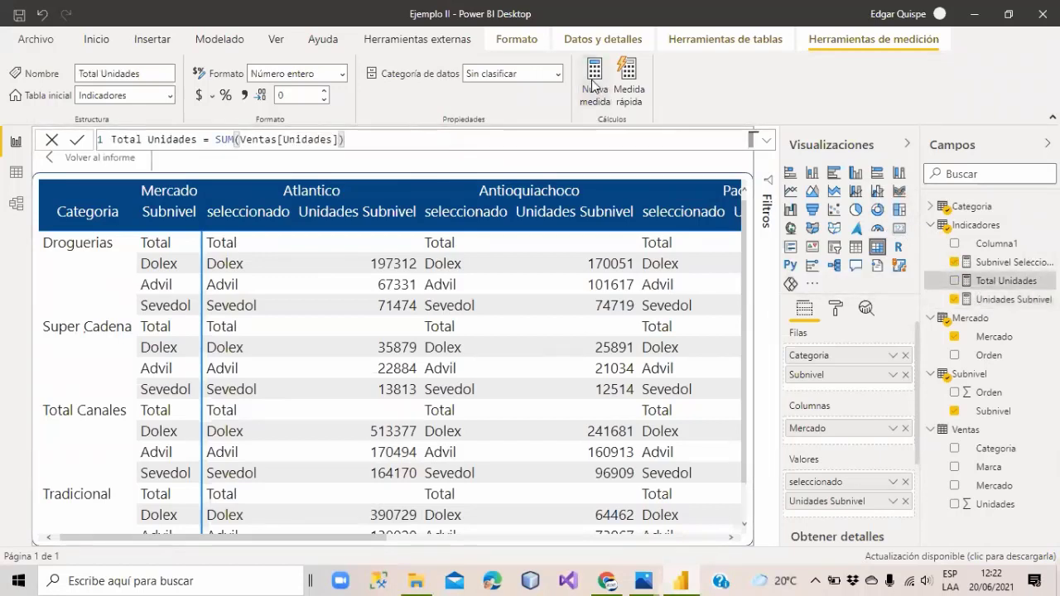
Start the measure Mostrar Unidades = SWITCH(SELECTEDVALUE(Subnivel[Subnivel]); ...).
{"action": "left_click", "coordinate": [594, 82]}
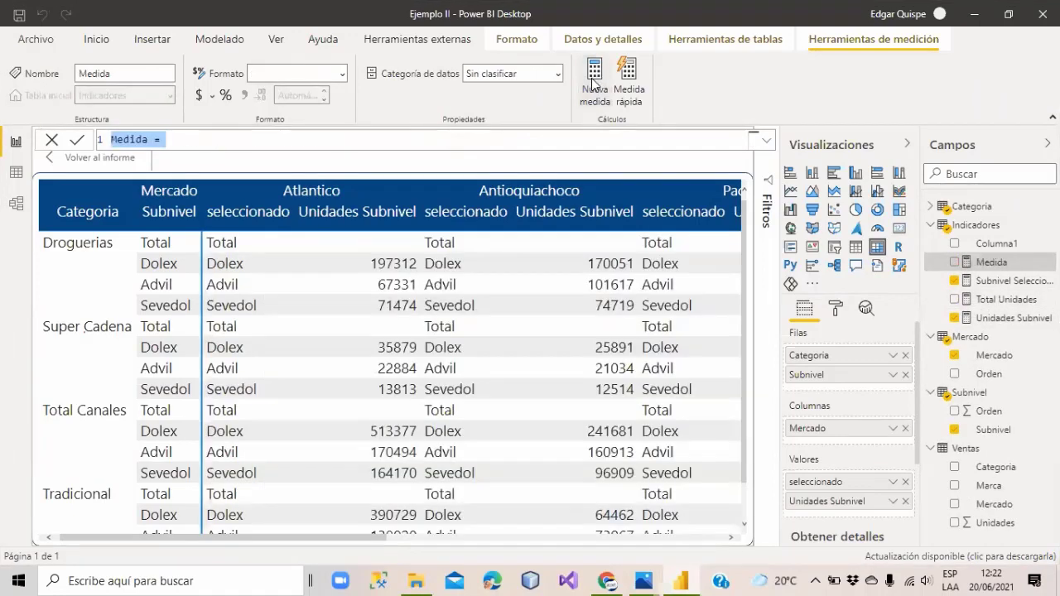
{"action": "type", "text": "Mostrar "}
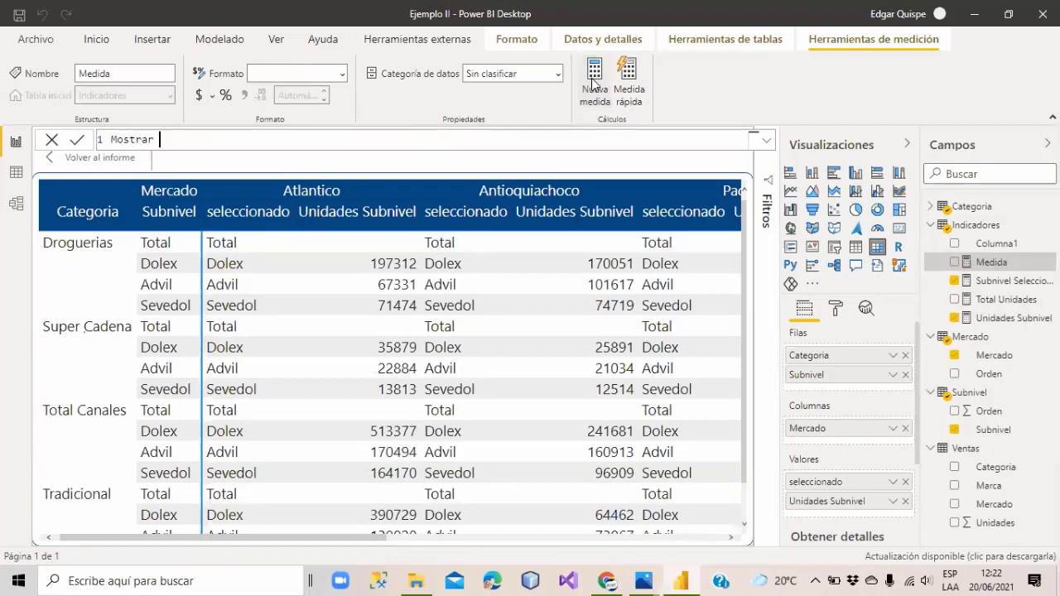
{"action": "type", "text": "Unidades = SWITCH("}
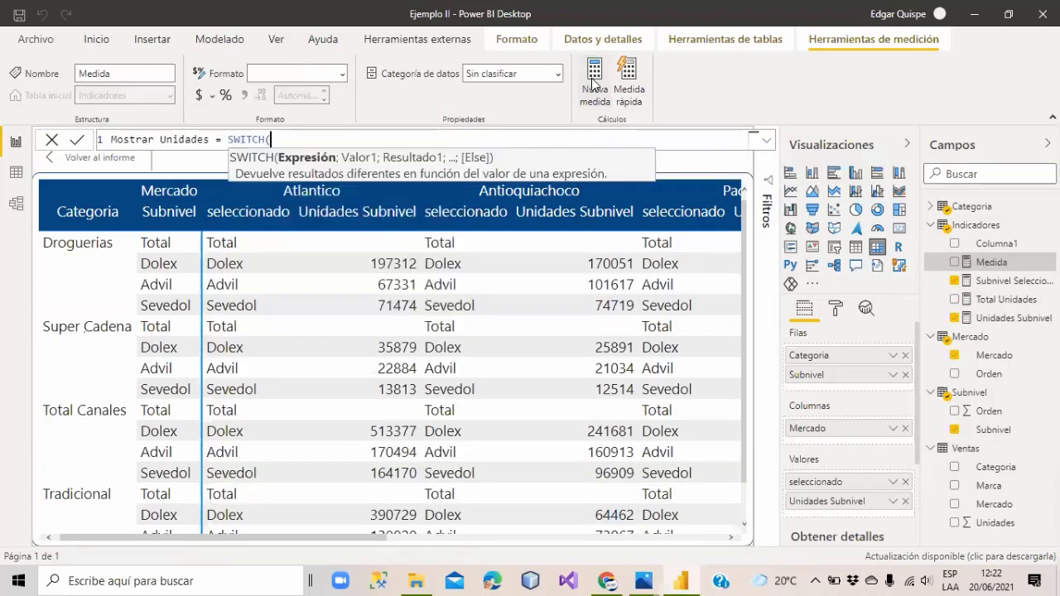
{"action": "type", "text": "s"}
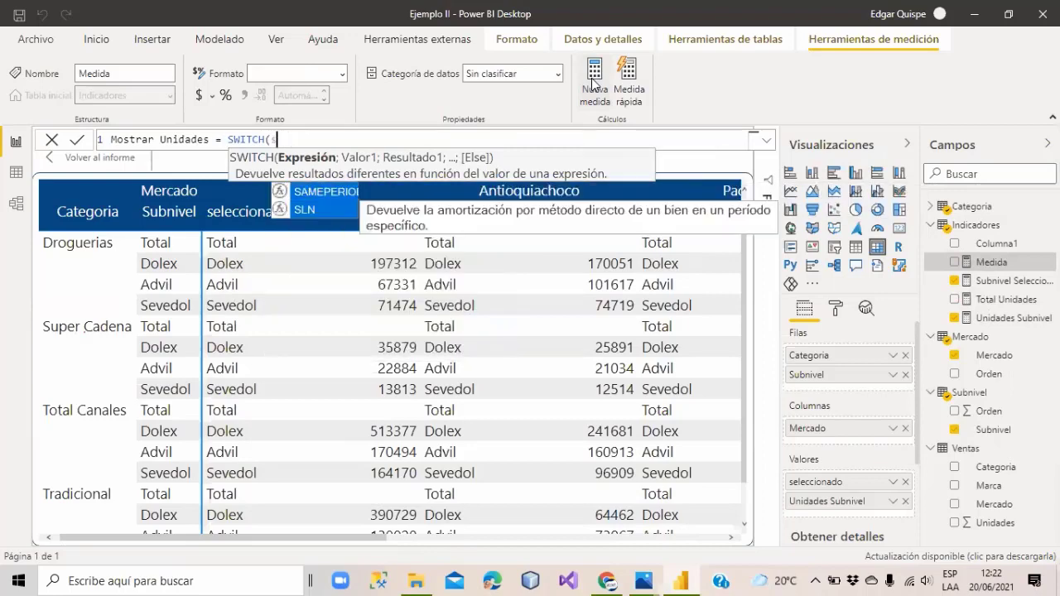
{"action": "type", "text": "electedv"}
{"action": "key", "text": "Tab"}
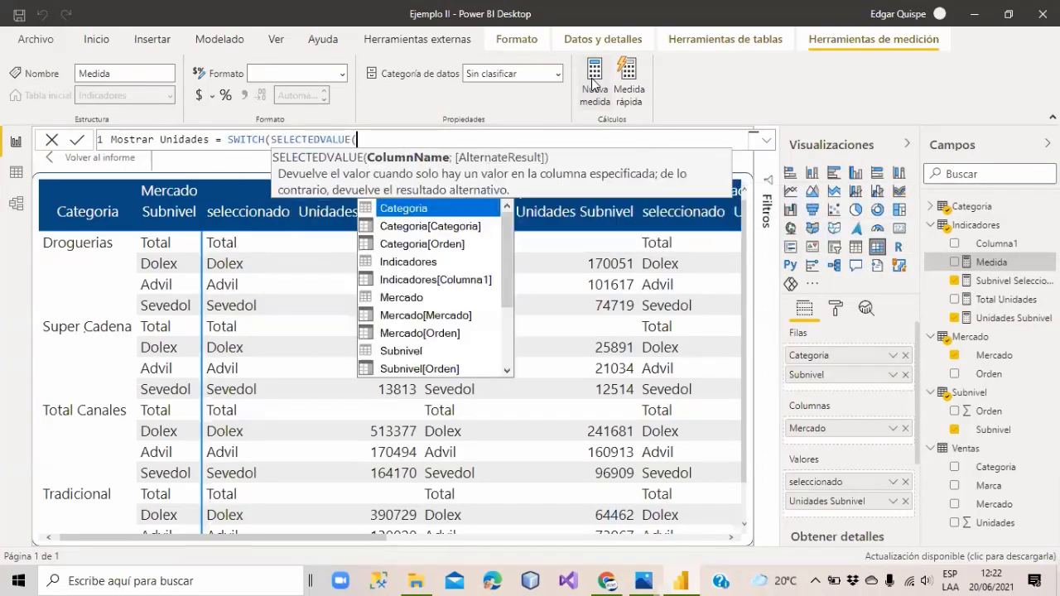
{"action": "type", "text": "Subnivel"}
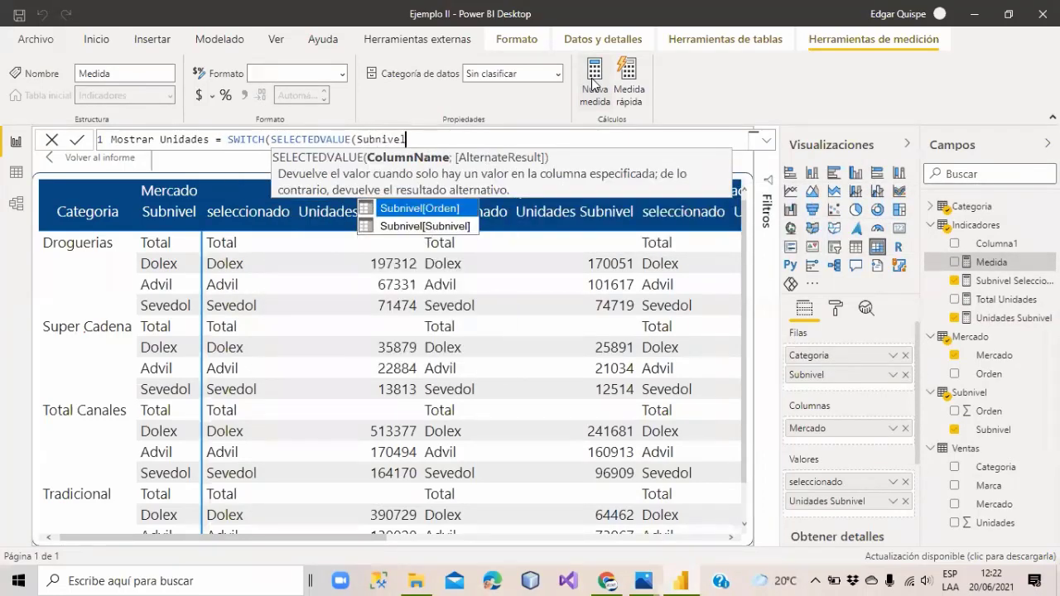
{"action": "type", "text": ")"}
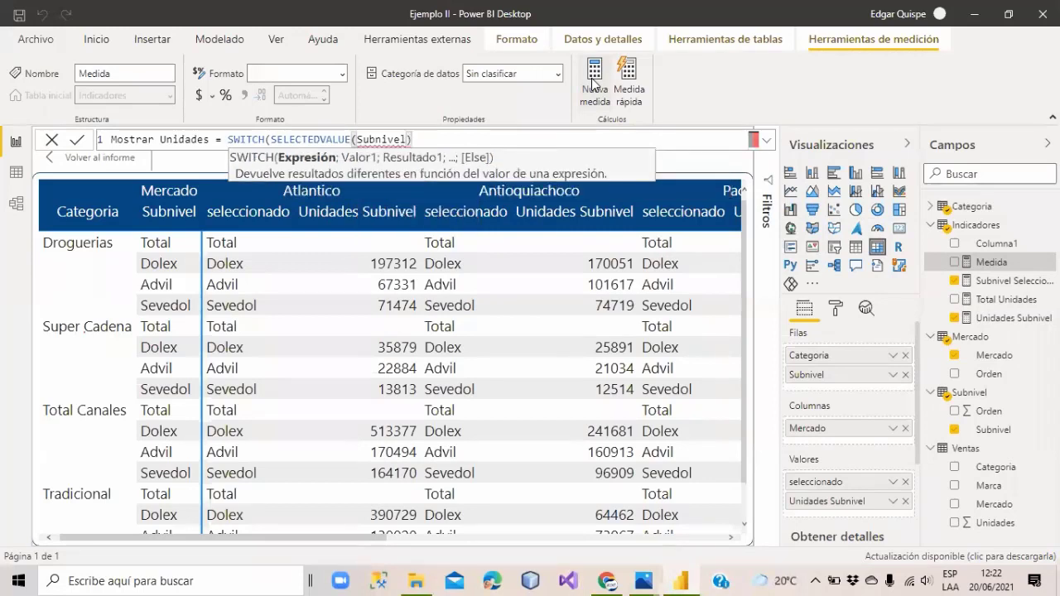
{"action": "key", "text": "BackSpace"}
{"action": "key", "text": "Down"}
{"action": "key", "text": "Tab"}
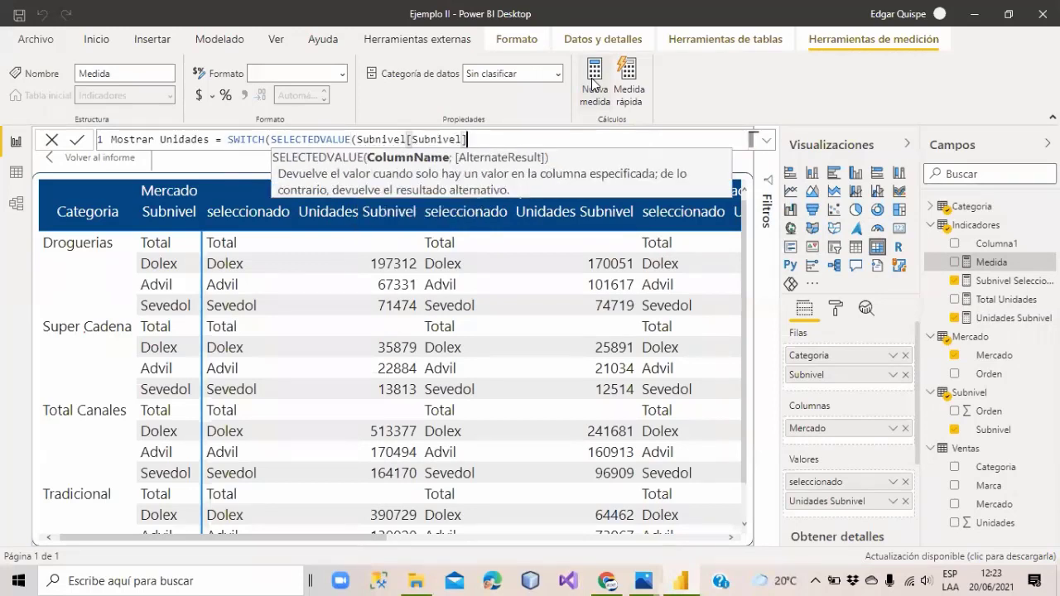
{"action": "type", "text": ")"}
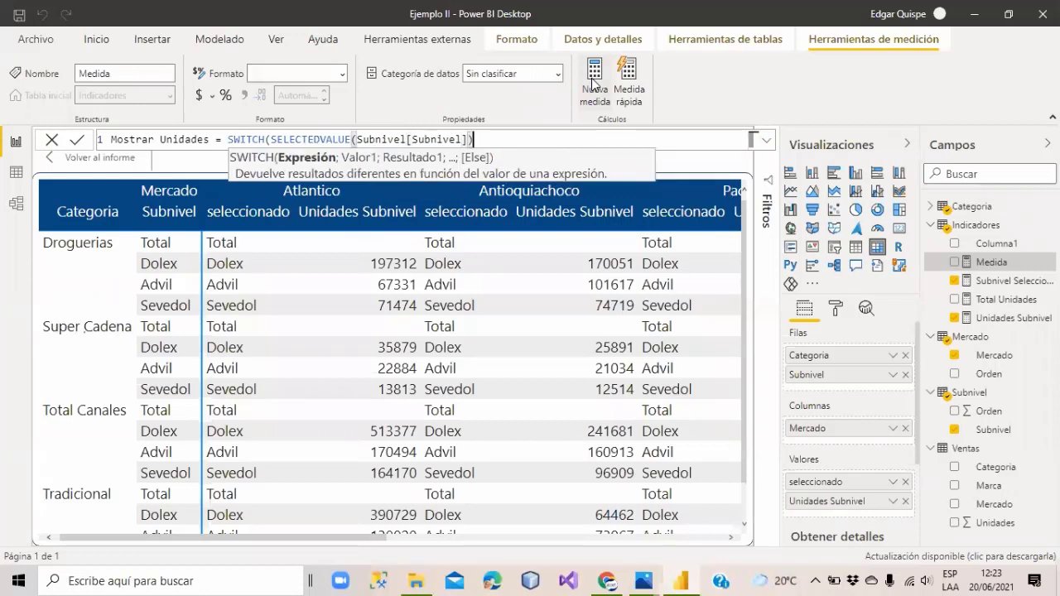
{"action": "type", "text": ";"}
{"action": "key", "text": "shift+Return"}
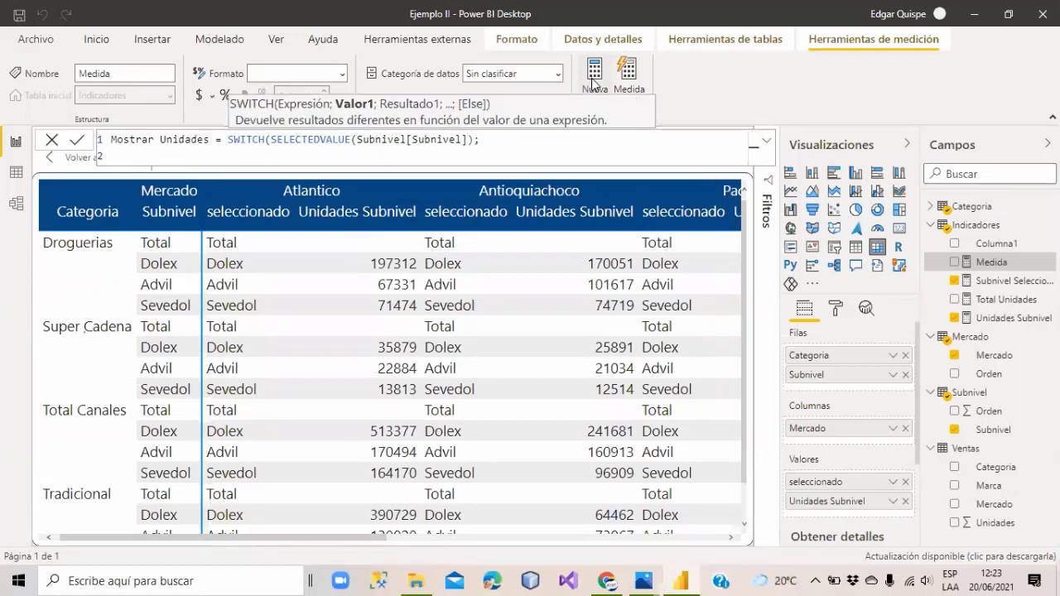
Return [Total Unidades] for "Total" and [Unidades Subnivel] otherwise, then commit the measure.
{"action": "type", "text": "\"Total\"; total uni"}
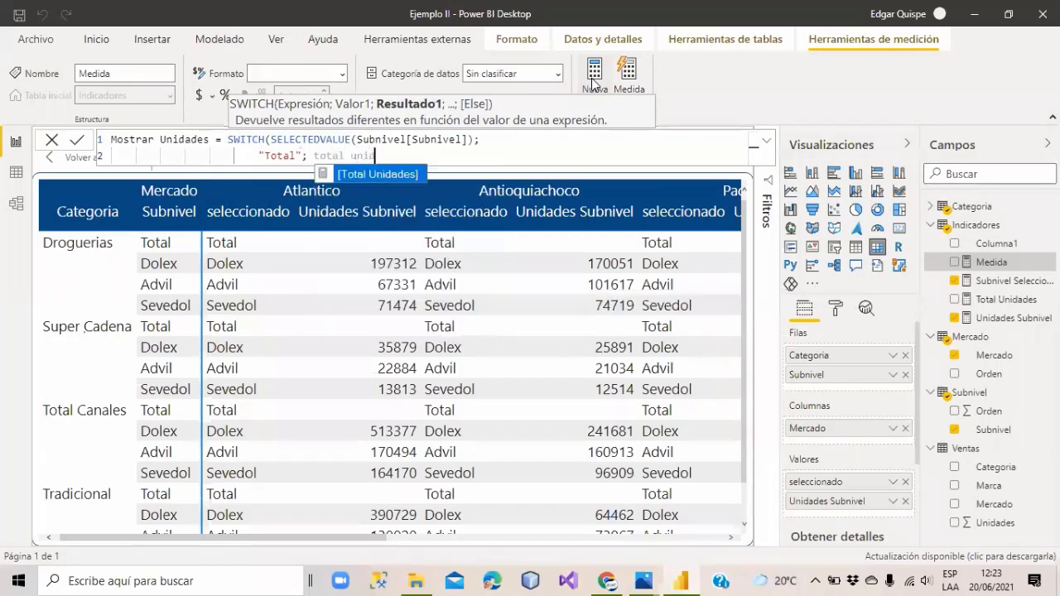
{"action": "key", "text": "Tab"}
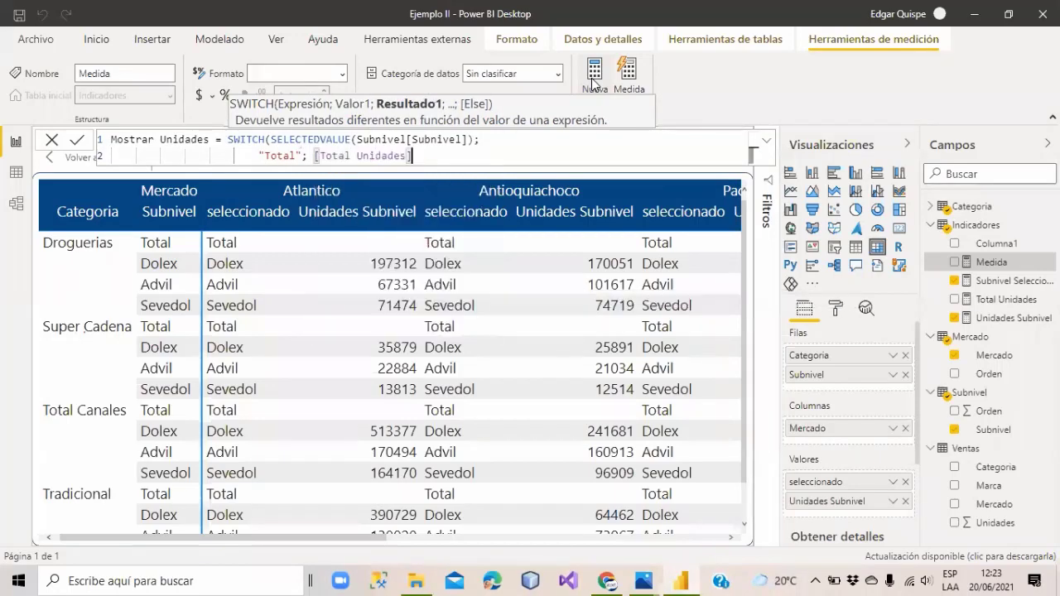
{"action": "type", "text": ";"}
{"action": "key", "text": "shift+Return"}
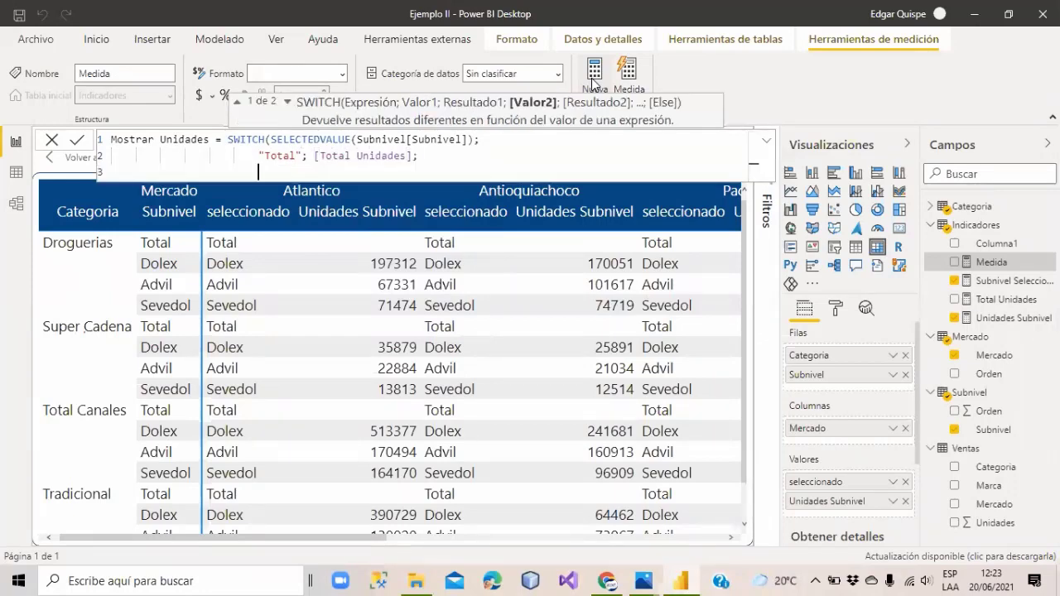
{"action": "type", "text": "unidades"}
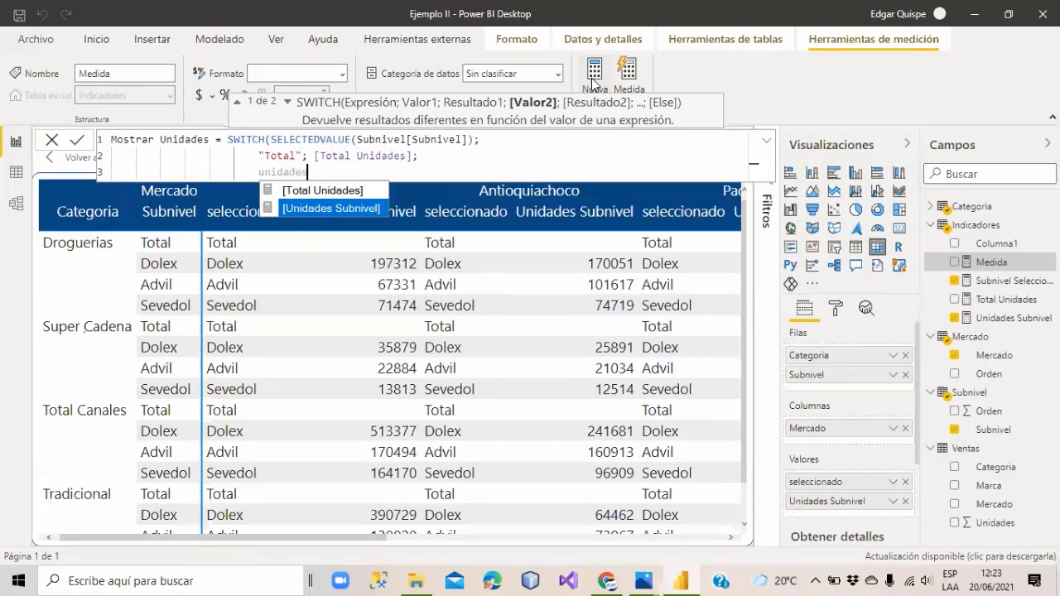
{"action": "key", "text": "Tab"}
{"action": "type", "text": ")"}
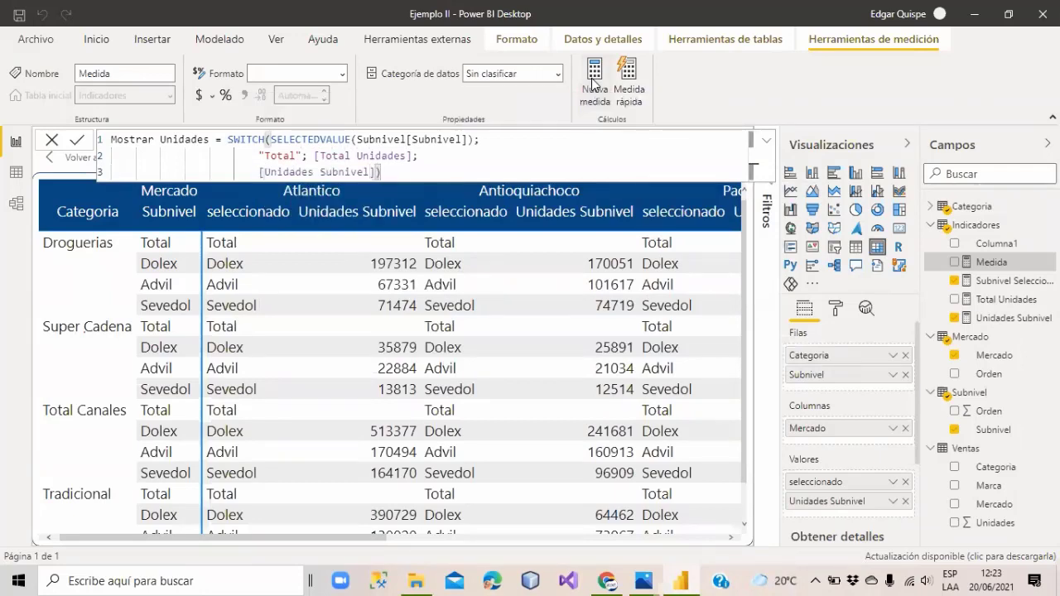
{"action": "key", "text": "Return"}
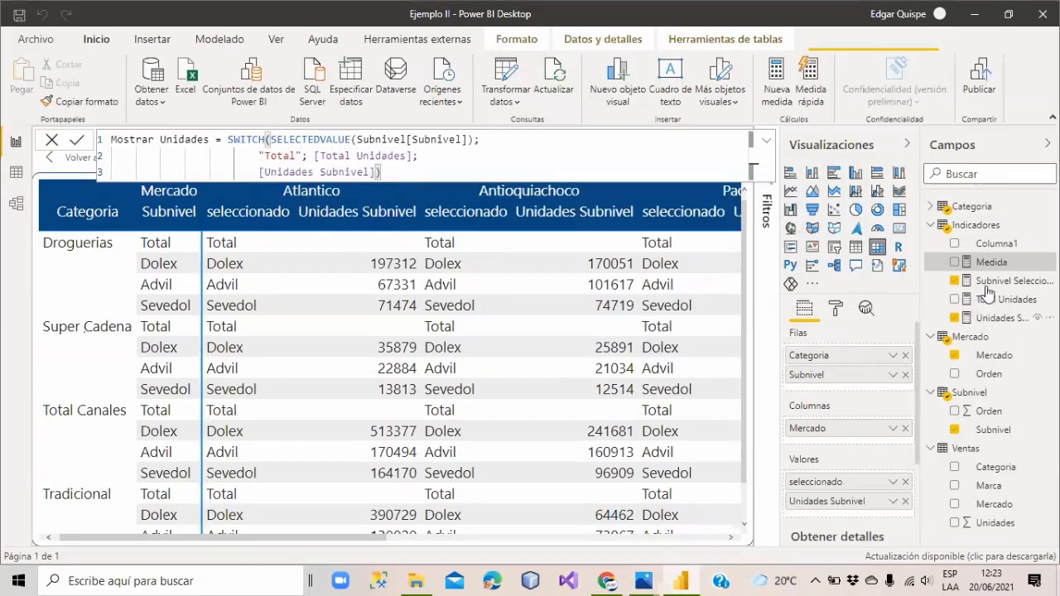
Add Mostrar Unidades and Total Unidades to the matrix values, then select Total Unidades.
{"action": "left_click_drag", "start_coordinate": [997, 263], "coordinate": [563, 320]}
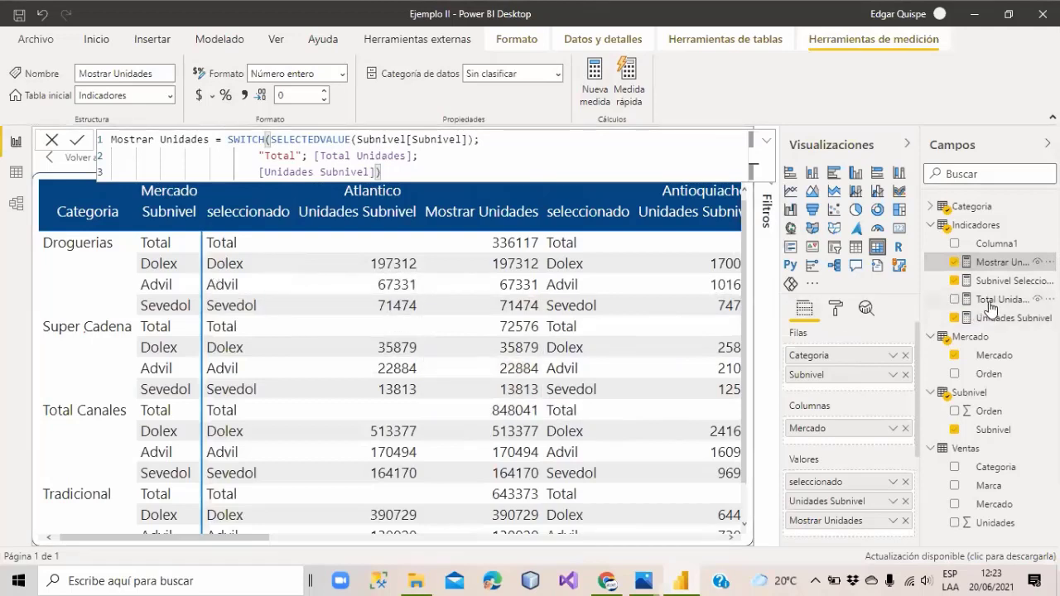
{"action": "left_click_drag", "start_coordinate": [678, 412], "coordinate": [841, 501]}
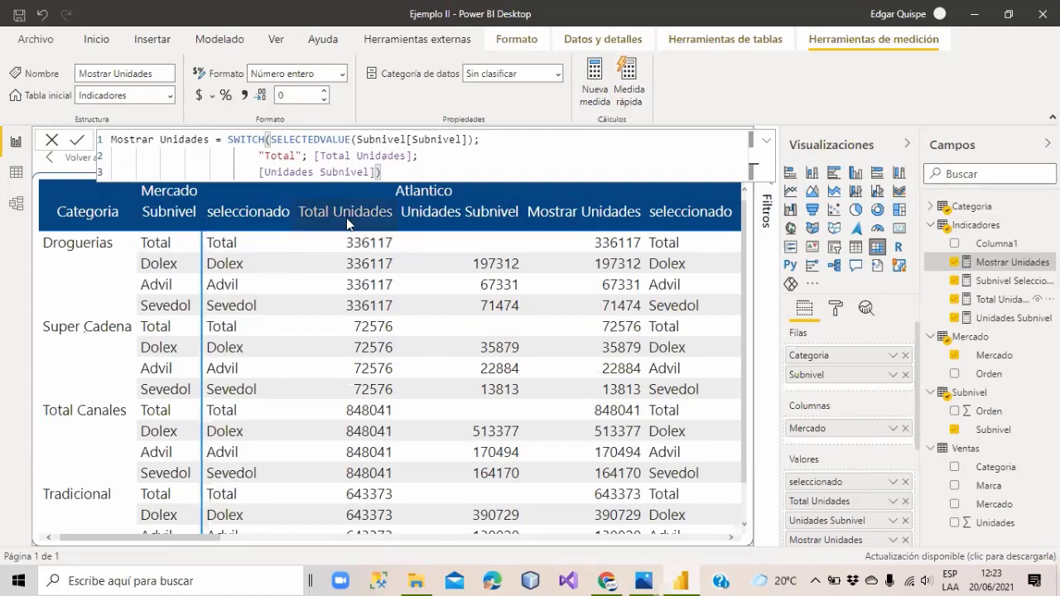
{"action": "left_click", "coordinate": [996, 303]}
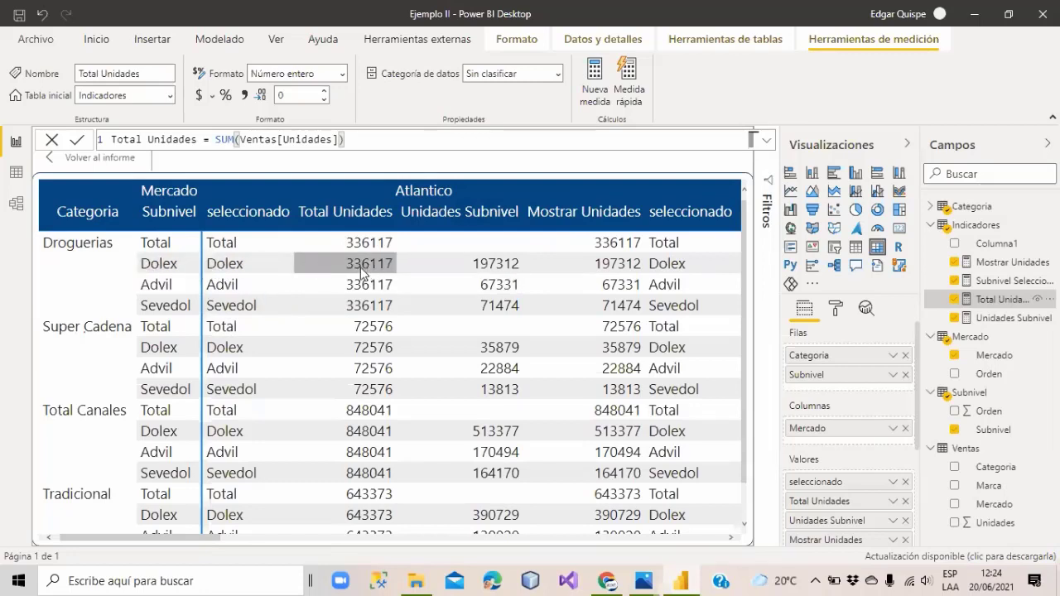
{"action": "left_click", "coordinate": [1026, 321]}
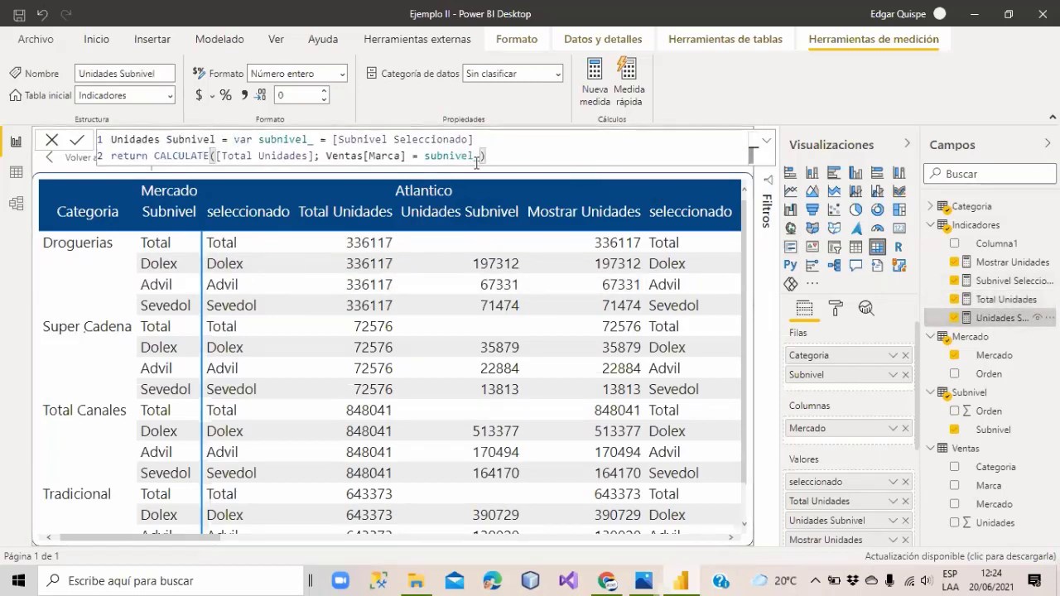
{"action": "scroll", "coordinate": [478, 160], "scroll_direction": "up", "scroll_amount": 1, "text": "ctrl"}
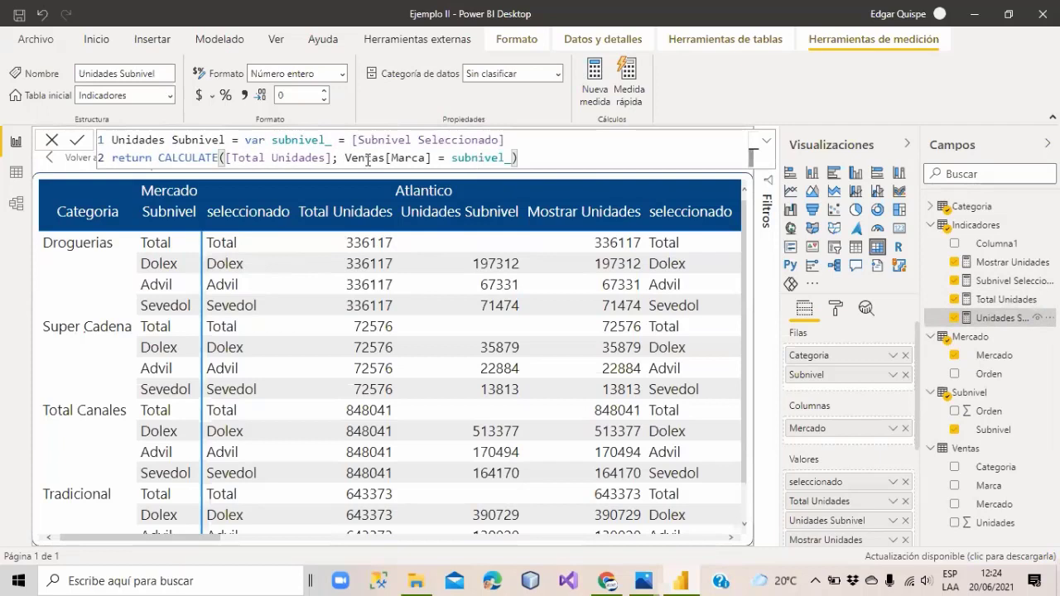
{"action": "left_click_drag", "start_coordinate": [503, 140], "coordinate": [245, 142]}
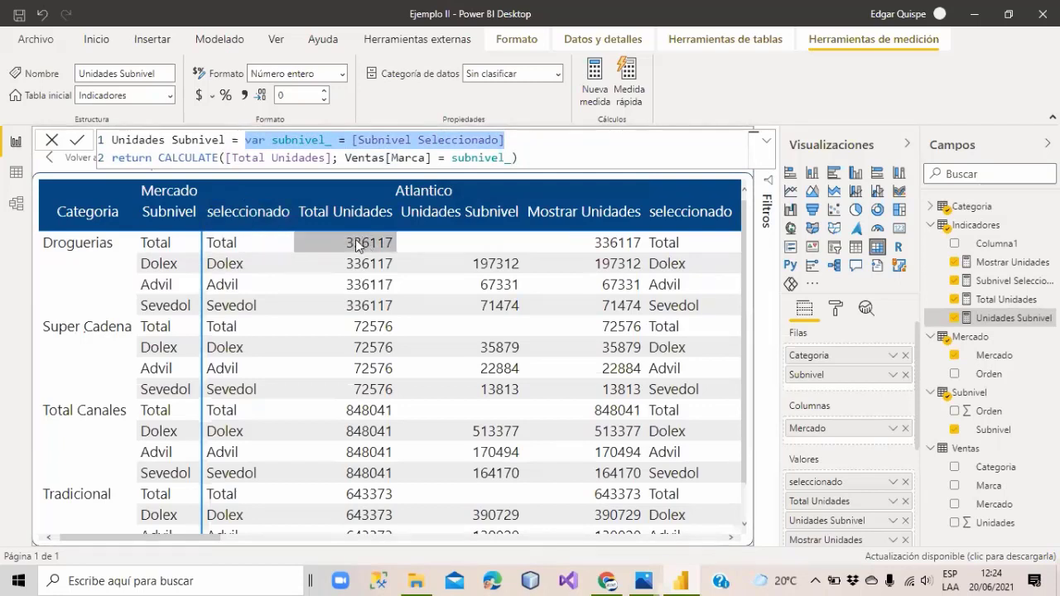
{"action": "left_click_drag", "start_coordinate": [346, 157], "coordinate": [432, 157]}
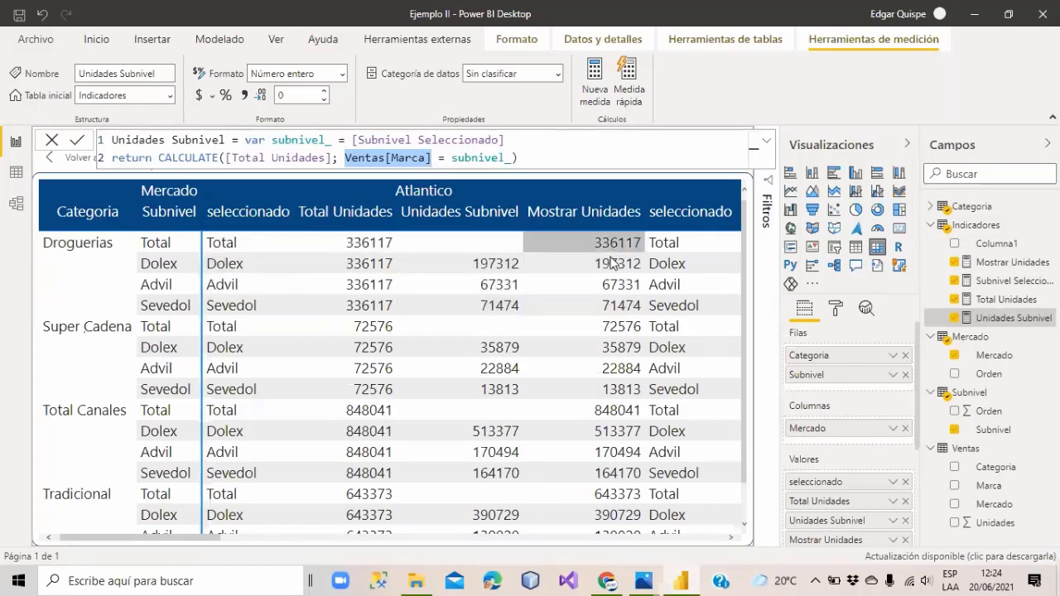
{"action": "scroll", "coordinate": [877, 402], "scroll_direction": "down", "scroll_amount": 2}
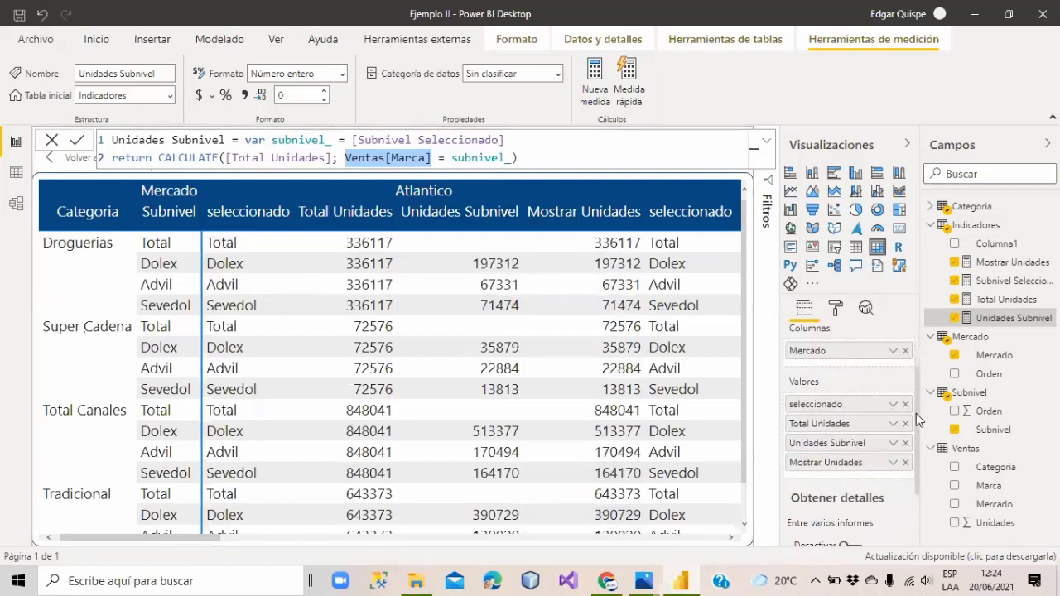
Remove seleccionado, Total Unidades and Unidades Subnivel from the matrix values, then go back to the report.
{"action": "left_click", "coordinate": [906, 406]}
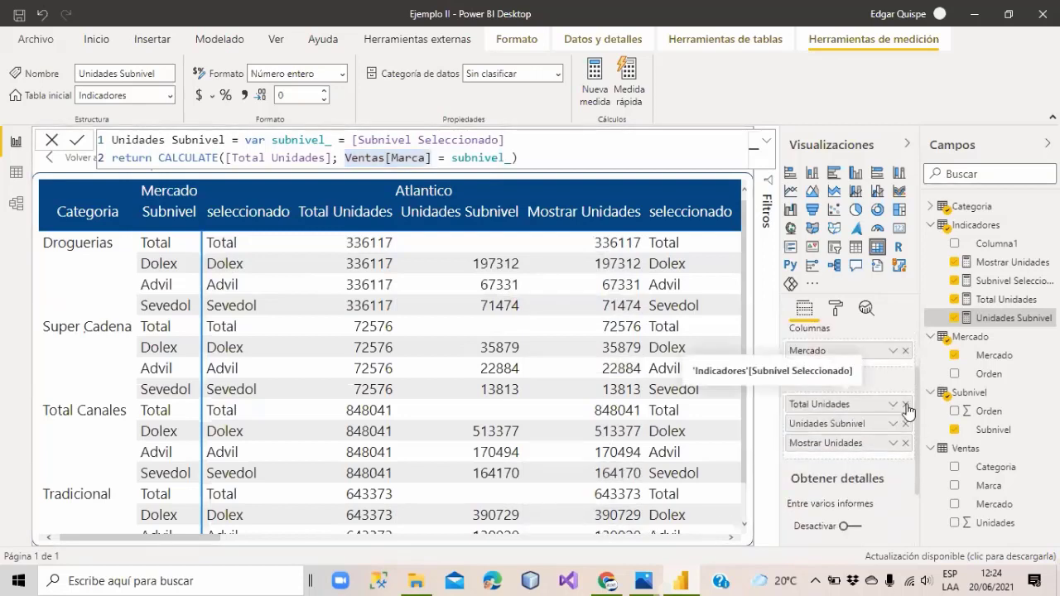
{"action": "left_click", "coordinate": [906, 405]}
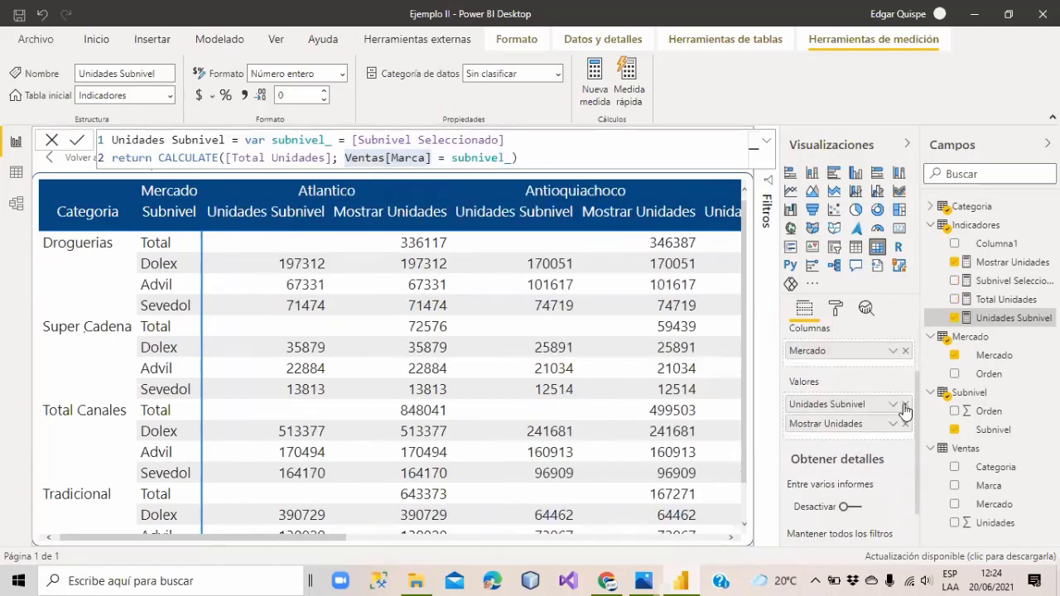
{"action": "left_click", "coordinate": [905, 405]}
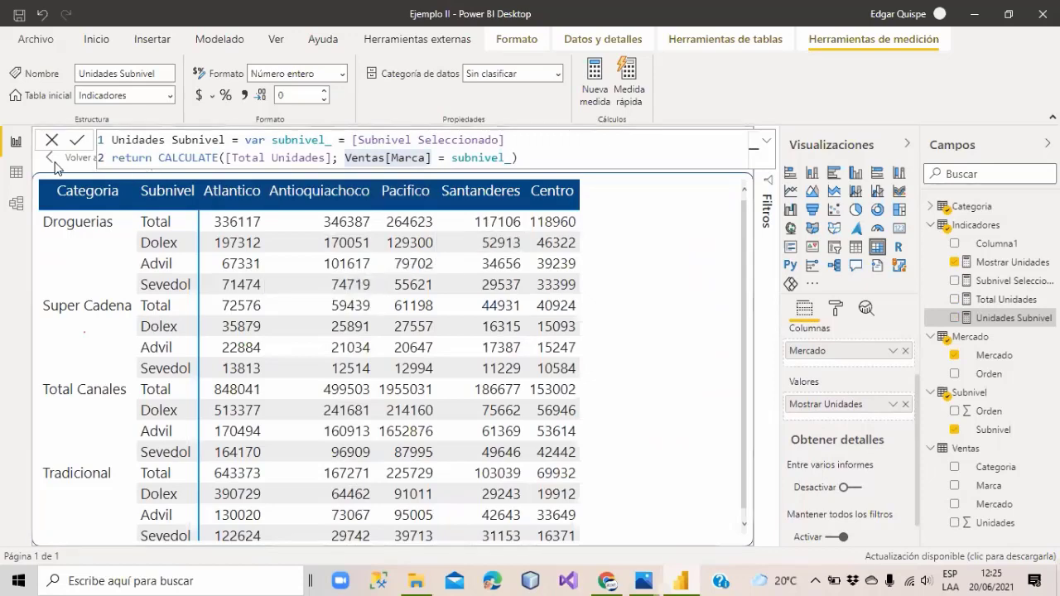
{"action": "left_click", "coordinate": [1006, 281]}
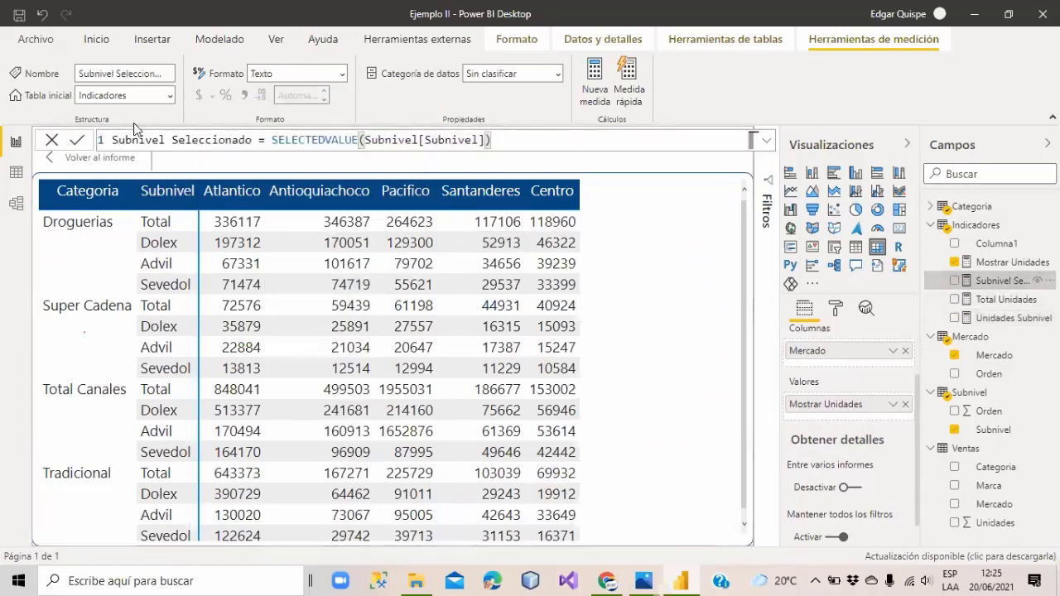
{"action": "left_click", "coordinate": [69, 160]}
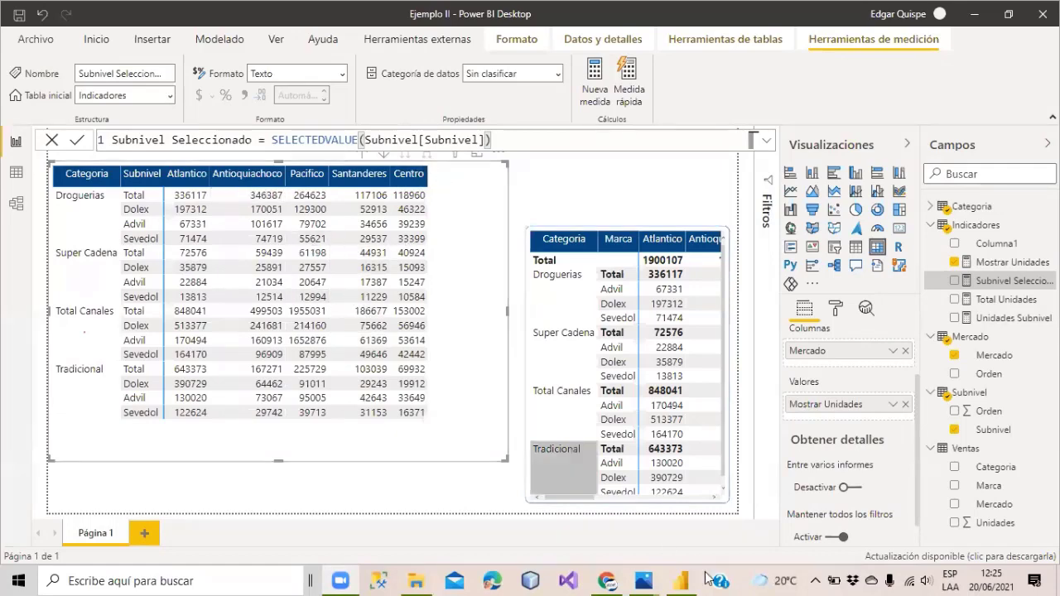
{"action": "mouse_move", "coordinate": [645, 577]}
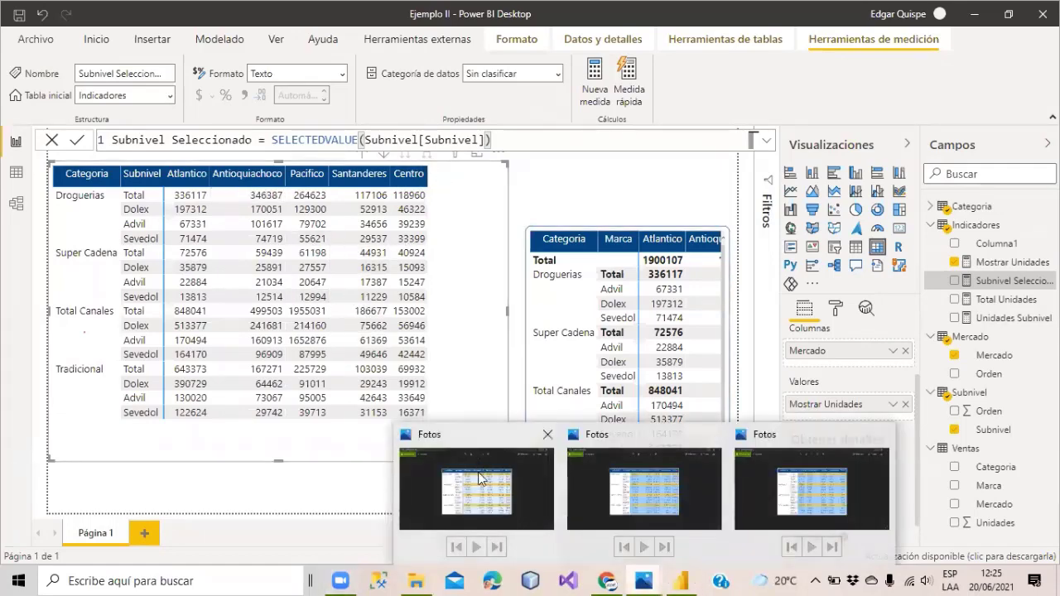
{"action": "left_click", "coordinate": [476, 481]}
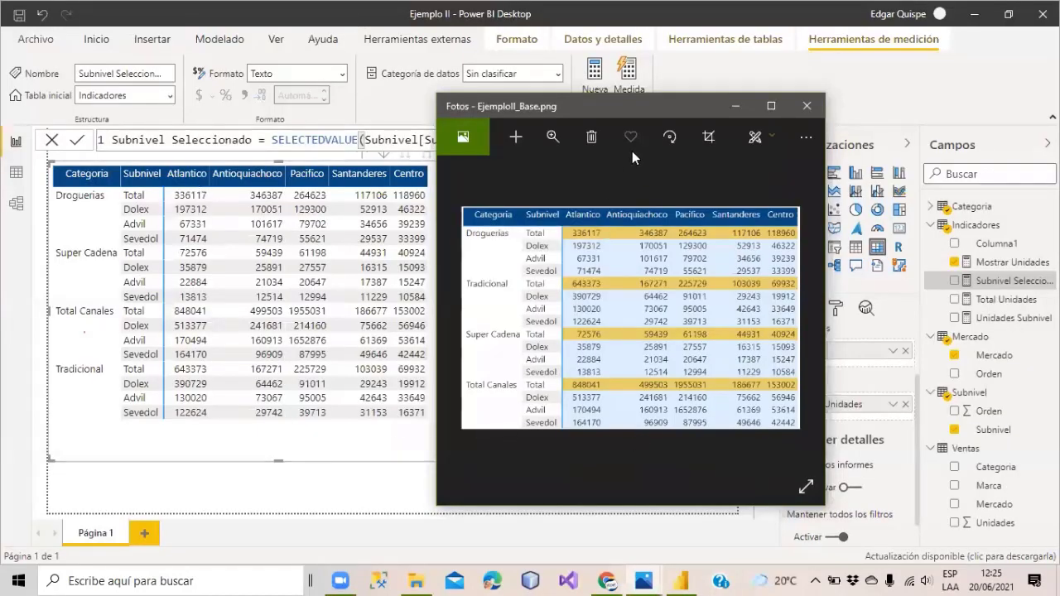
{"action": "left_click", "coordinate": [734, 105]}
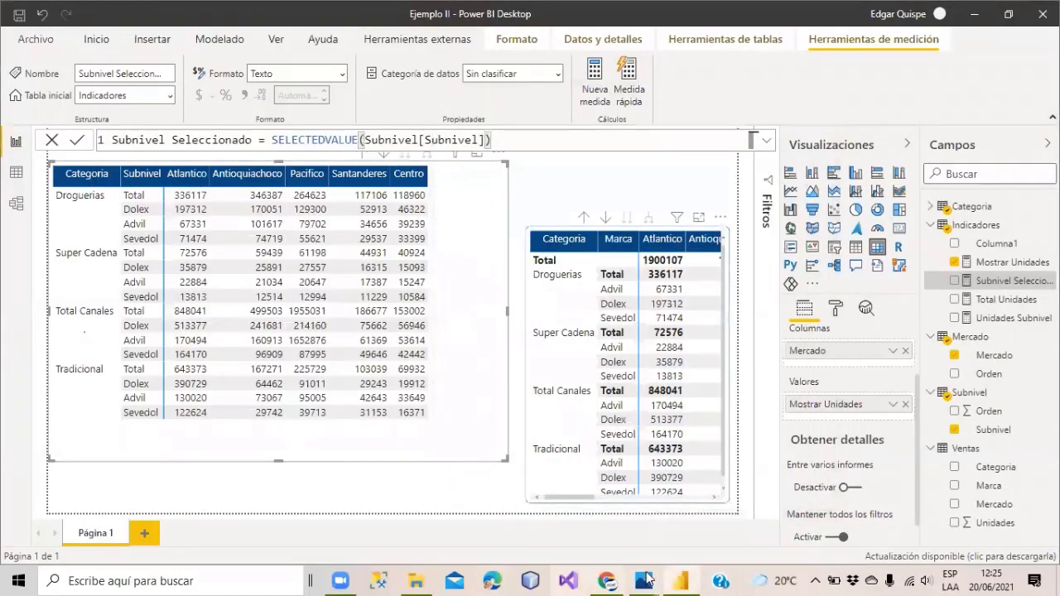
{"action": "mouse_move", "coordinate": [643, 580]}
{"action": "left_click", "coordinate": [582, 464]}
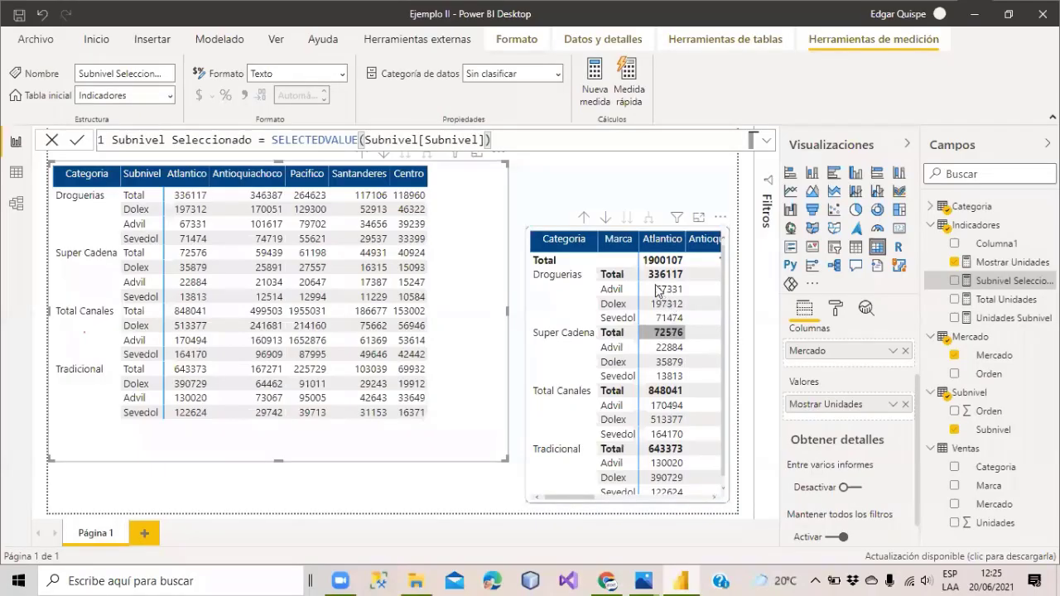
{"action": "left_click", "coordinate": [663, 277]}
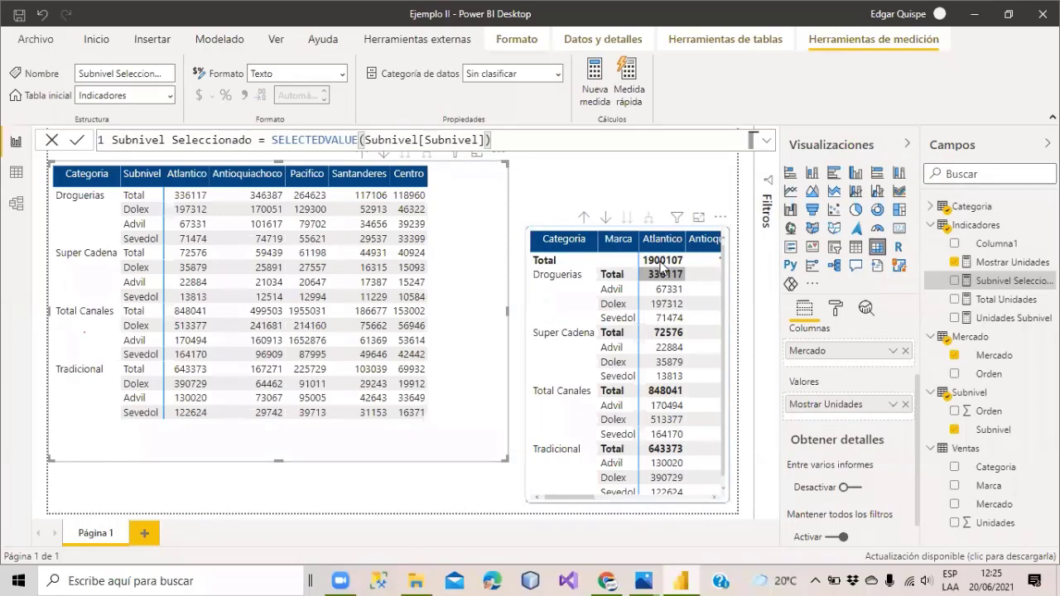
{"action": "left_click", "coordinate": [665, 263]}
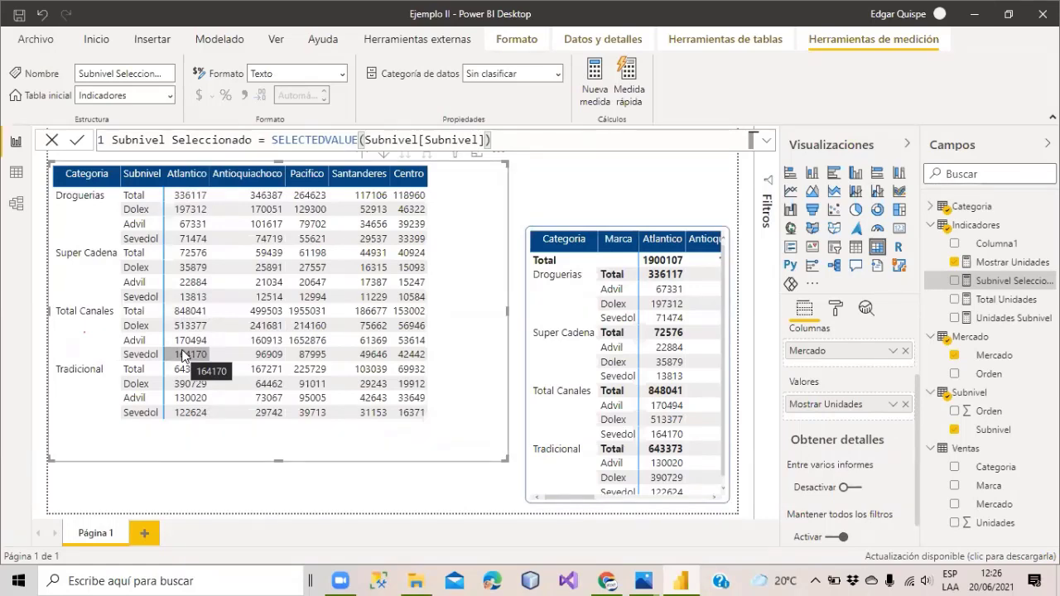
{"action": "scroll", "coordinate": [839, 373], "scroll_direction": "up", "scroll_amount": 2}
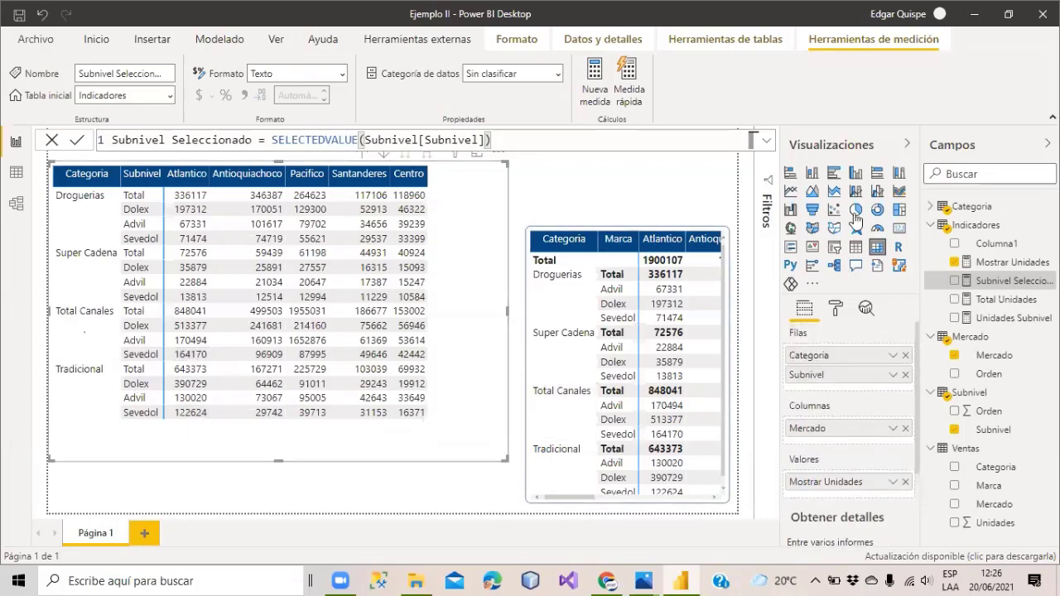
{"action": "left_click", "coordinate": [910, 146]}
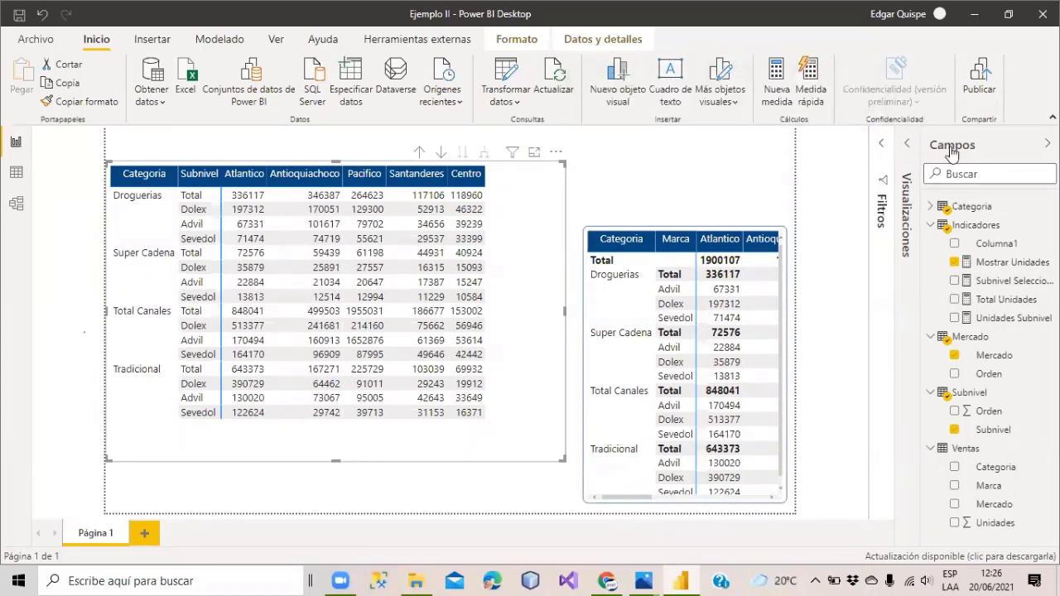
{"action": "left_click", "coordinate": [908, 147]}
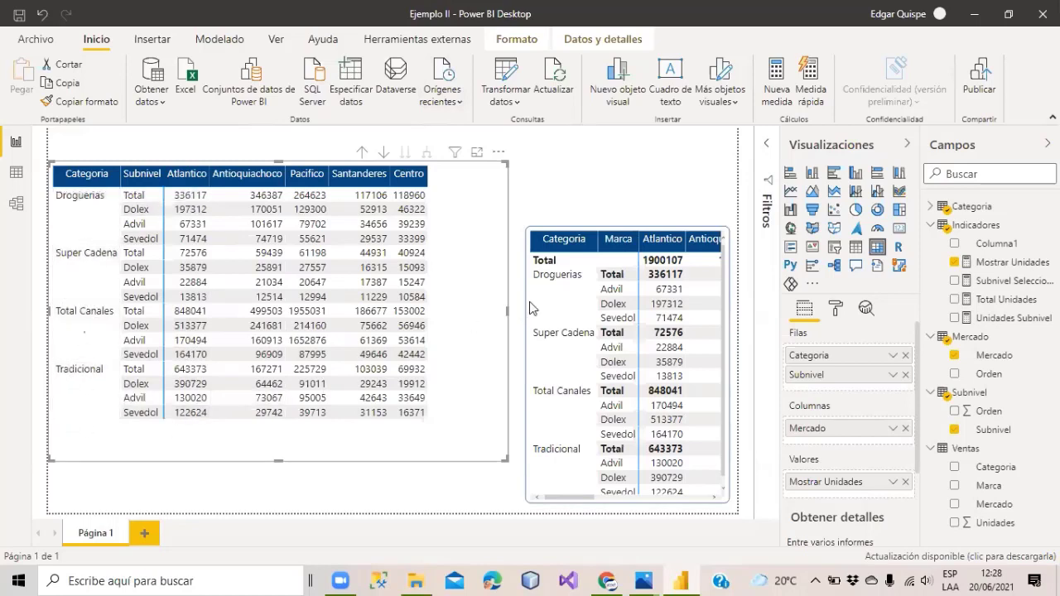
{"action": "left_click", "coordinate": [1001, 280]}
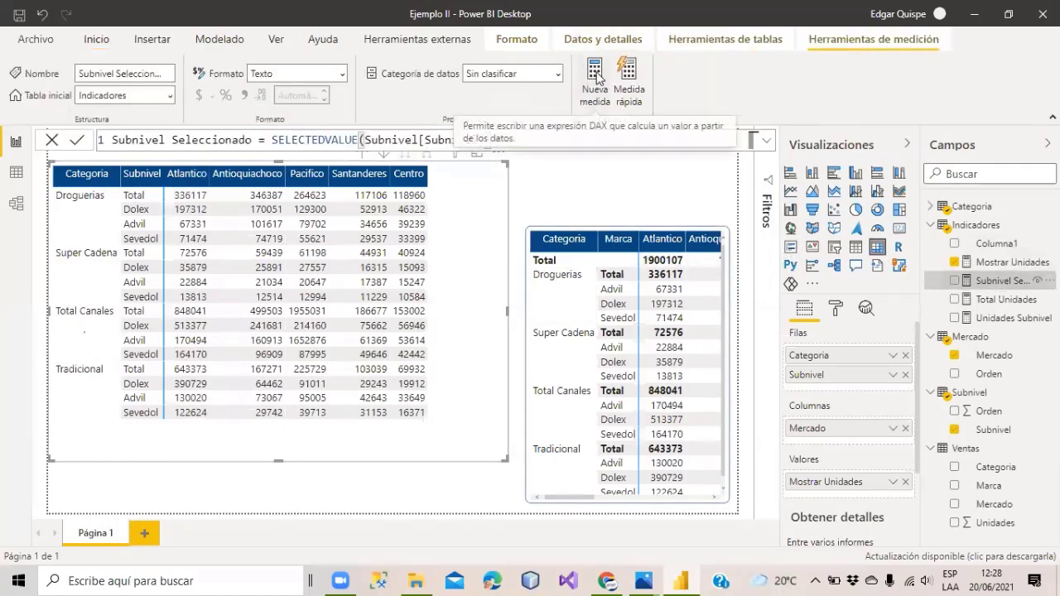
Start the measure Unidades Mercado ALL = CALCULATE([Total Unidades]; ALLSELECTED(...)).
{"action": "left_click", "coordinate": [596, 74]}
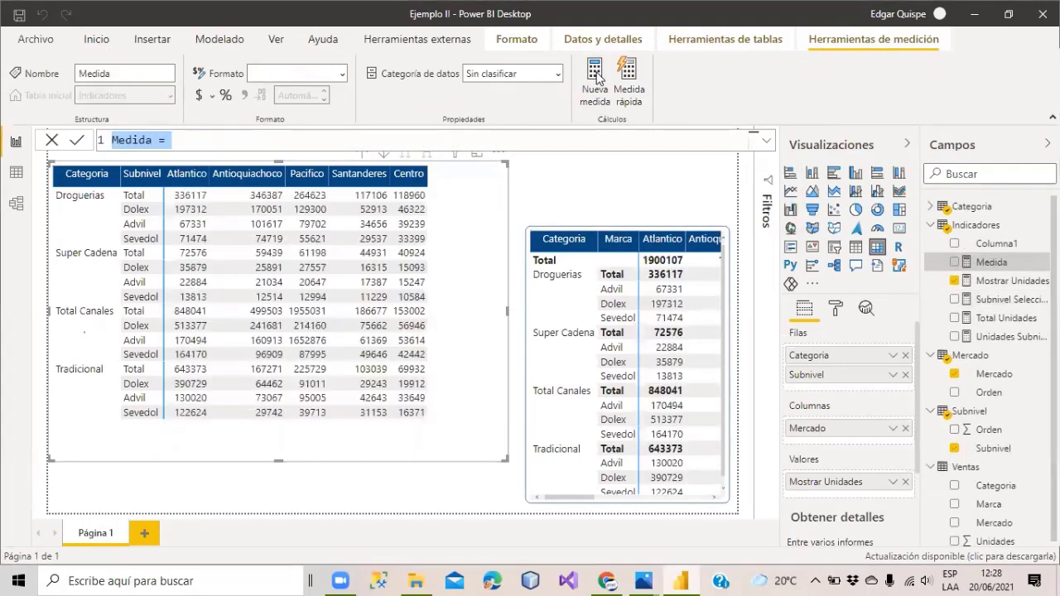
{"action": "type", "text": "Unidades"}
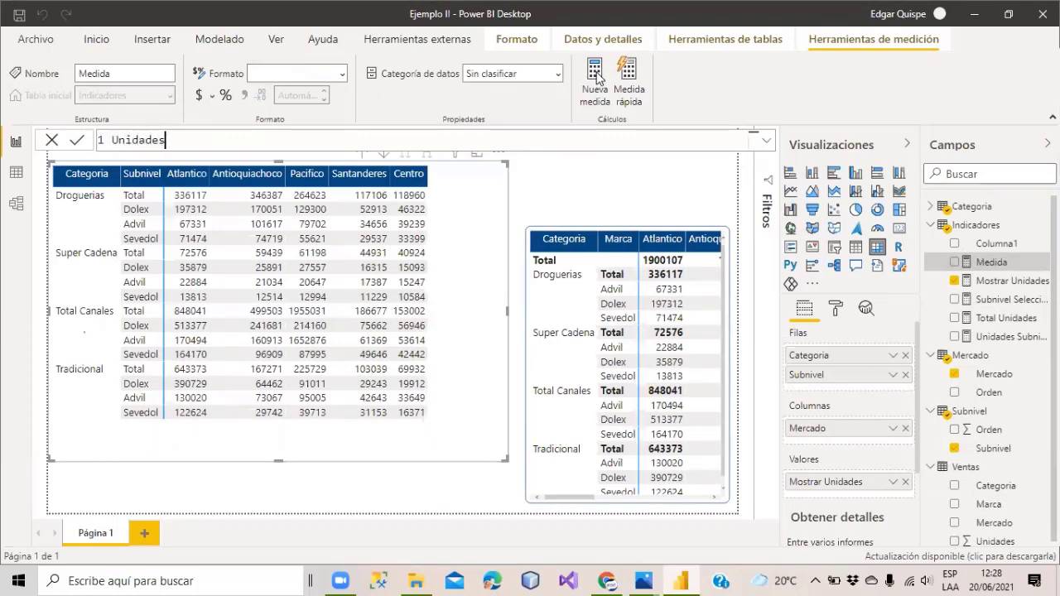
{"action": "type", "text": " Mercado ALL = cALCULATE("}
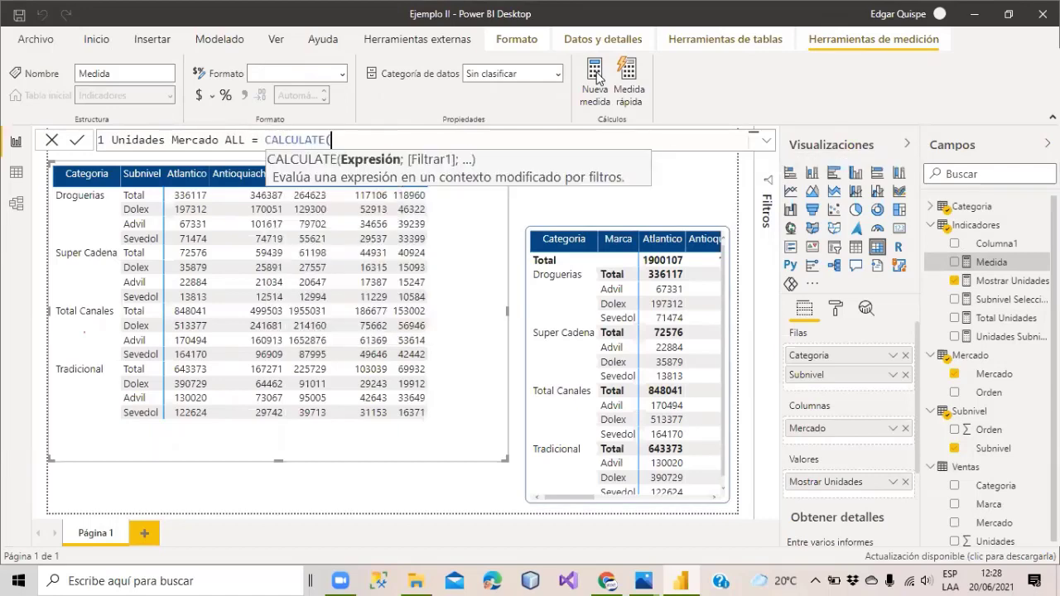
{"action": "type", "text": "totaluni"}
{"action": "key", "text": "Tab"}
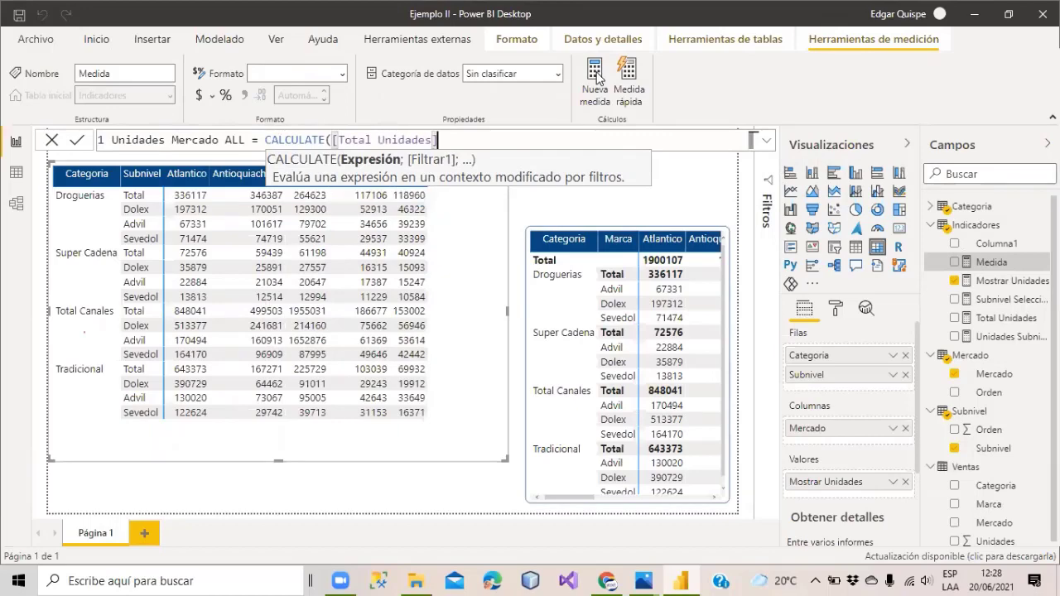
{"action": "type", "text": "; all"}
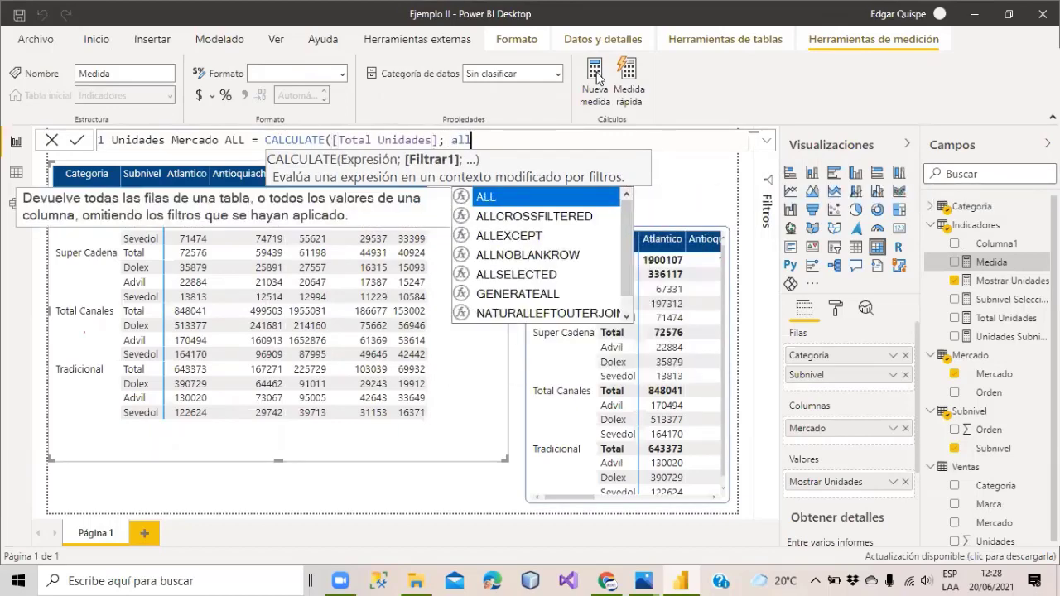
{"action": "type", "text": "s"}
{"action": "key", "text": "Tab"}
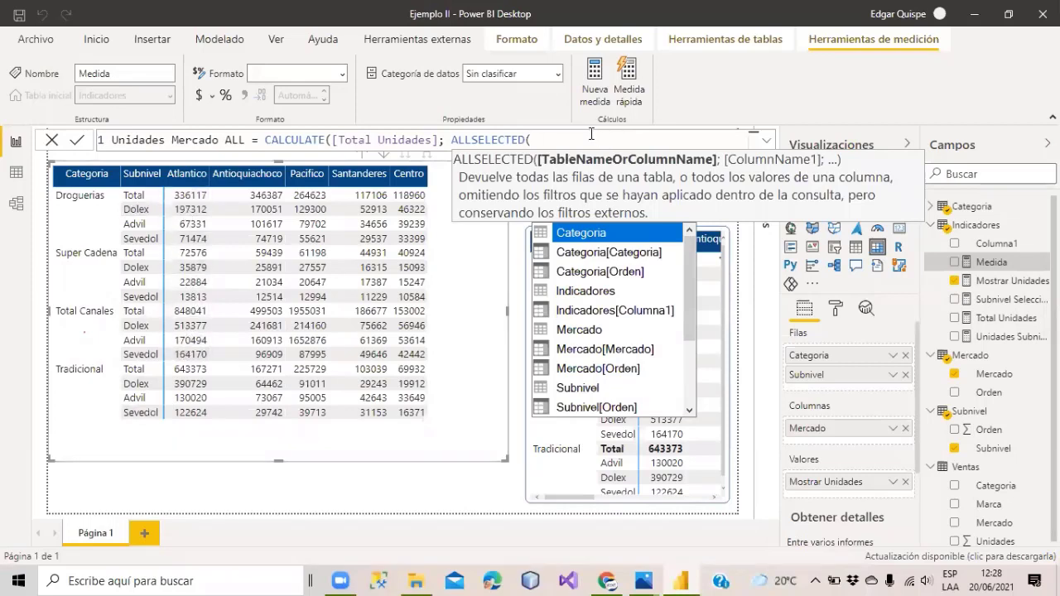
Set the ALLSELECTED argument to Categoria and commit the measure.
{"action": "left_click_drag", "start_coordinate": [433, 139], "coordinate": [338, 135]}
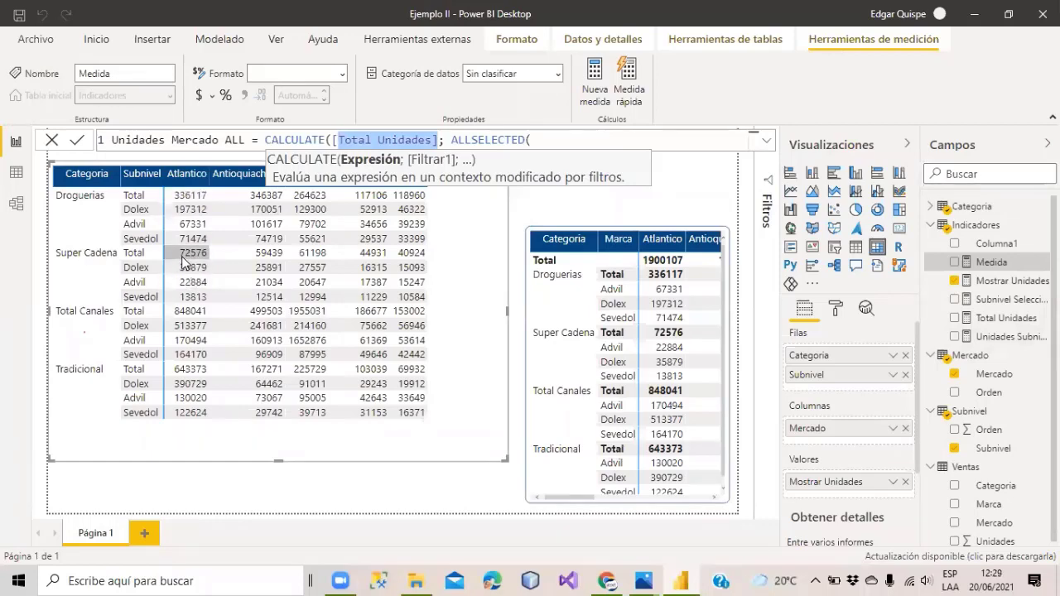
{"action": "left_click", "coordinate": [557, 137]}
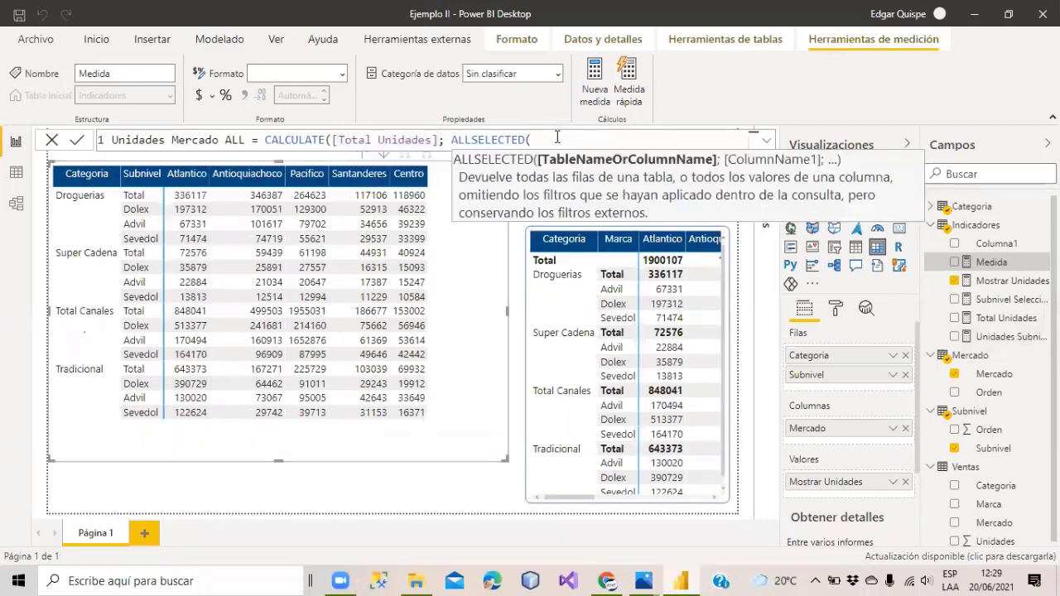
{"action": "type", "text": "Mercado"}
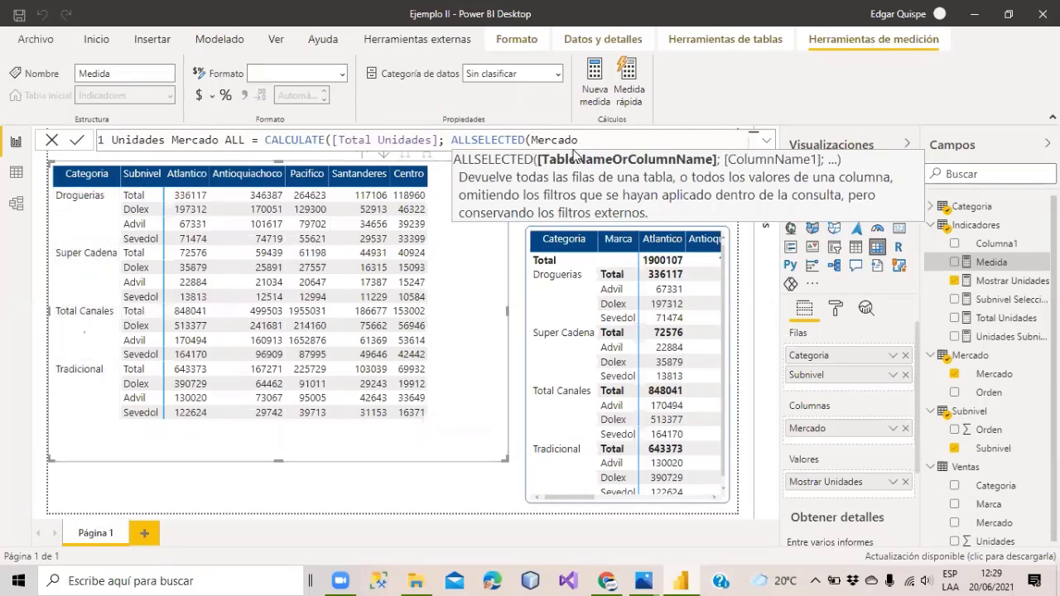
{"action": "key", "text": "BackSpace"}
{"action": "key", "text": "BackSpace"}
{"action": "key", "text": "BackSpace"}
{"action": "key", "text": "BackSpace"}
{"action": "key", "text": "BackSpace"}
{"action": "key", "text": "BackSpace"}
{"action": "key", "text": "BackSpace"}
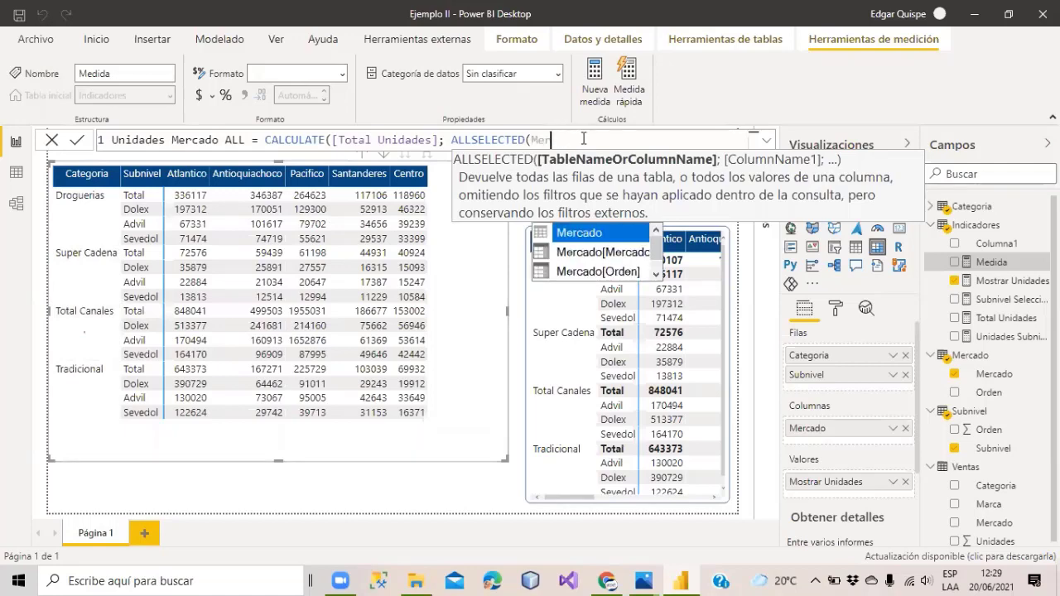
{"action": "type", "text": "caetgor"}
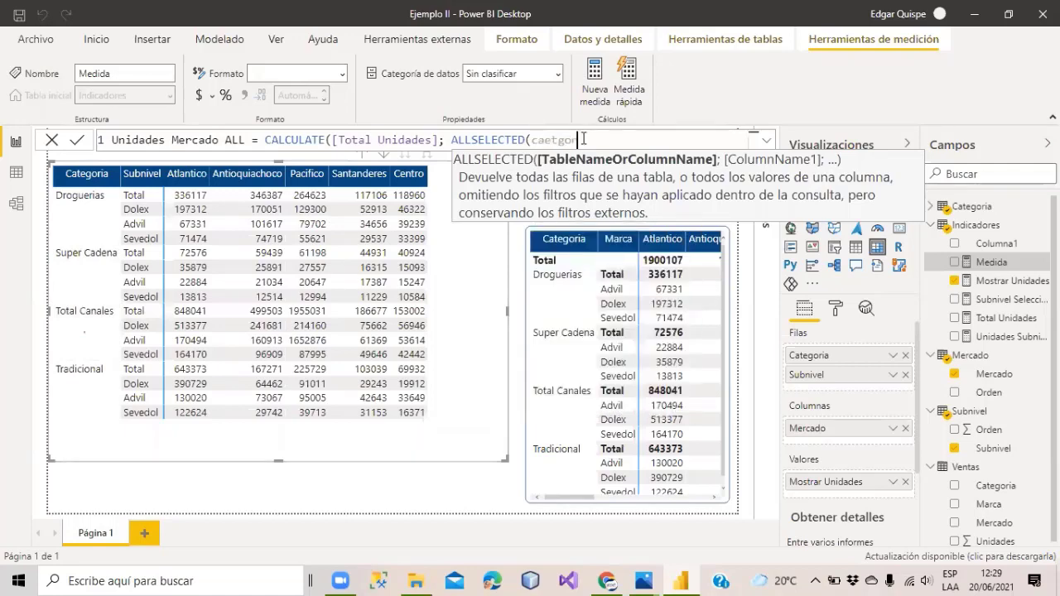
{"action": "key", "text": "BackSpace"}
{"action": "key", "text": "BackSpace"}
{"action": "key", "text": "BackSpace"}
{"action": "key", "text": "BackSpace"}
{"action": "key", "text": "BackSpace"}
{"action": "type", "text": "re"}
{"action": "key", "text": "BackSpace"}
{"action": "key", "text": "BackSpace"}
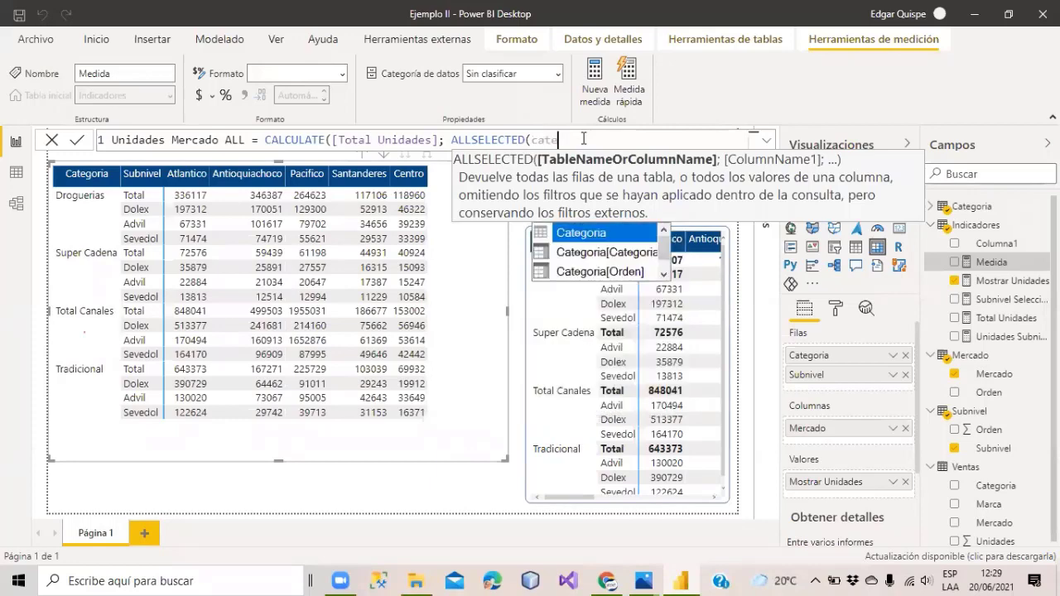
{"action": "type", "text": "tegoria"}
{"action": "key", "text": "Tab"}
{"action": "type", "text": "))"}
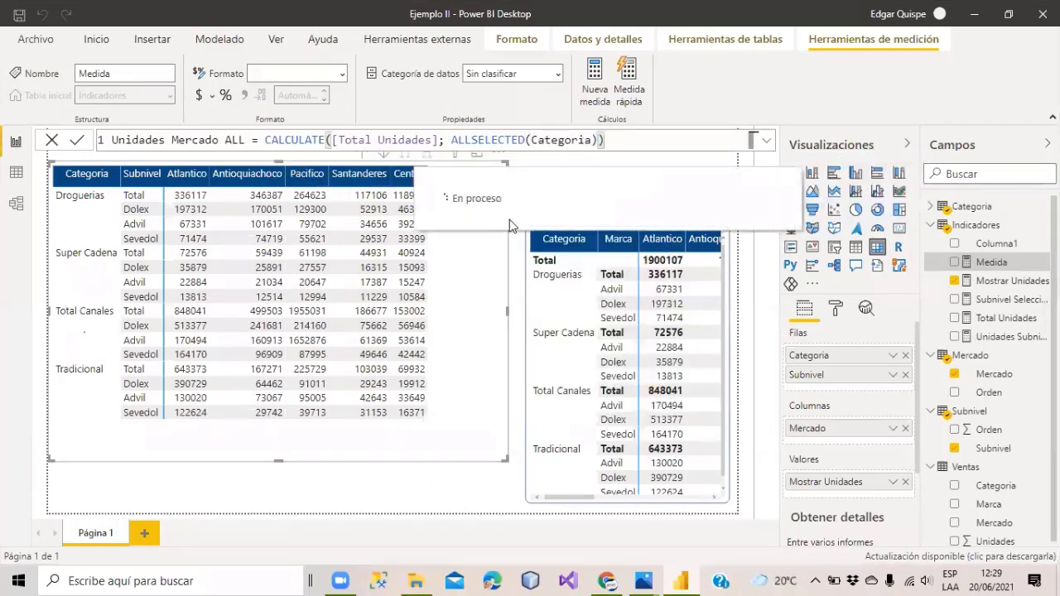
{"action": "left_click", "coordinate": [484, 270]}
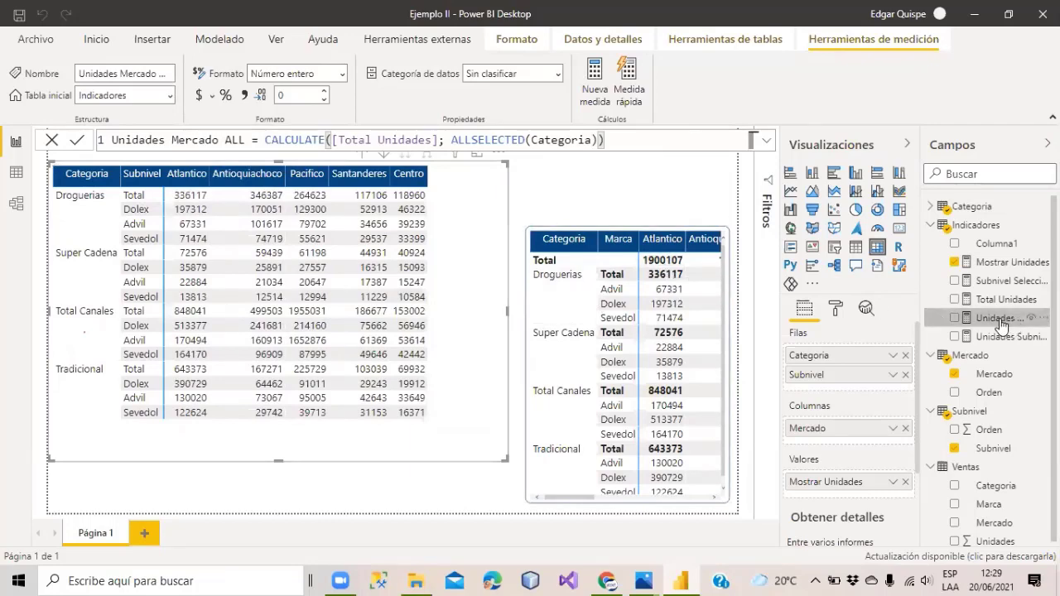
Widen the Fields pane, add Unidades Mercado ALL to the left matrix, and enlarge the matrix.
{"action": "left_click_drag", "start_coordinate": [920, 137], "coordinate": [876, 139]}
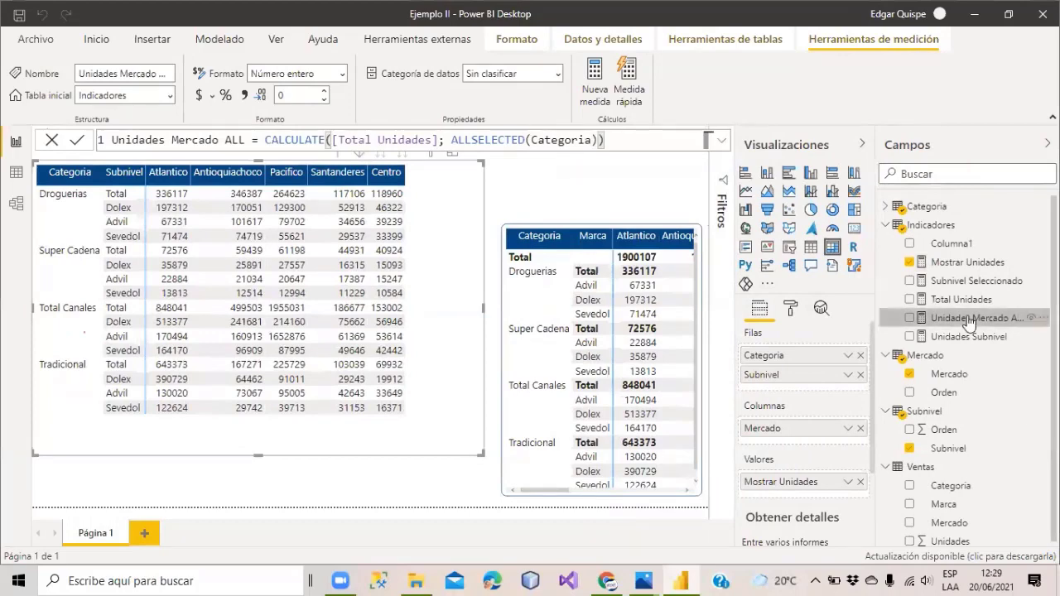
{"action": "left_click_drag", "start_coordinate": [968, 322], "coordinate": [264, 275]}
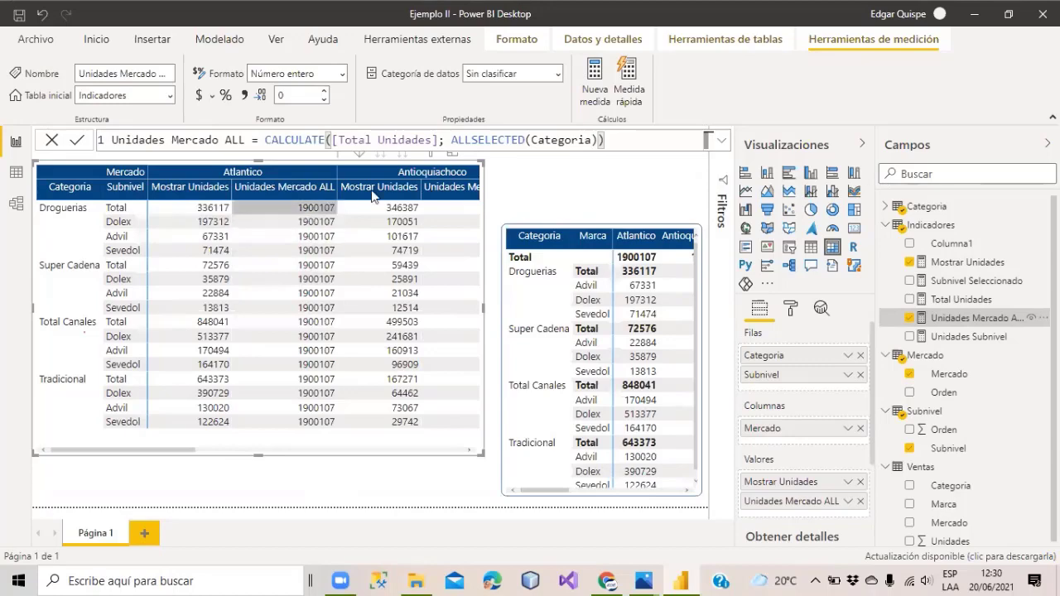
{"action": "left_click", "coordinate": [452, 155]}
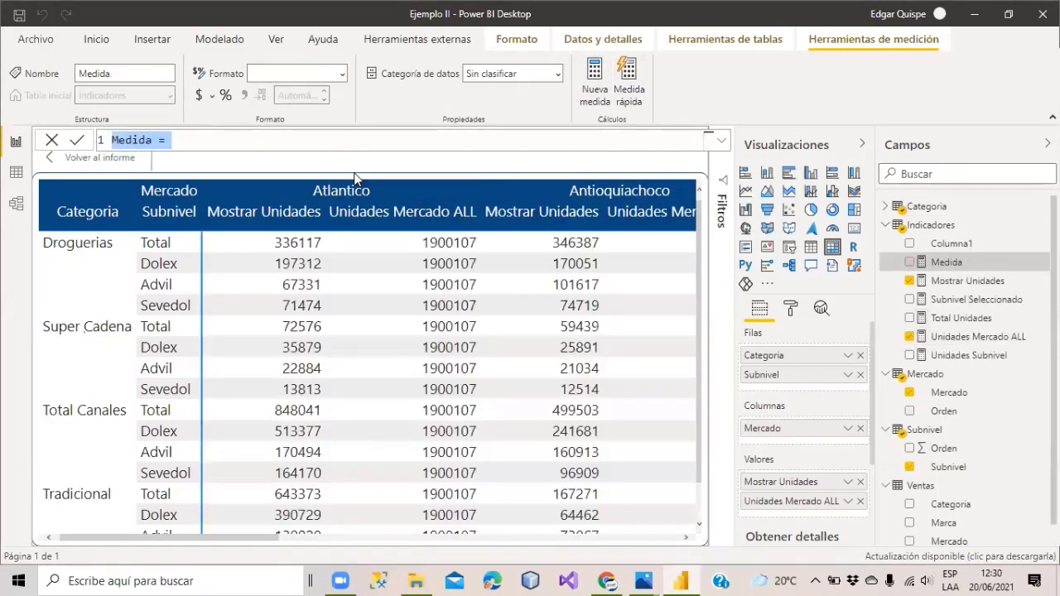
Create % Unidades Categpria = DIVIDE([Total Unidades]; [Unidades Mercado ALL]) and add it to the matrix.
{"action": "type", "text": "%"}
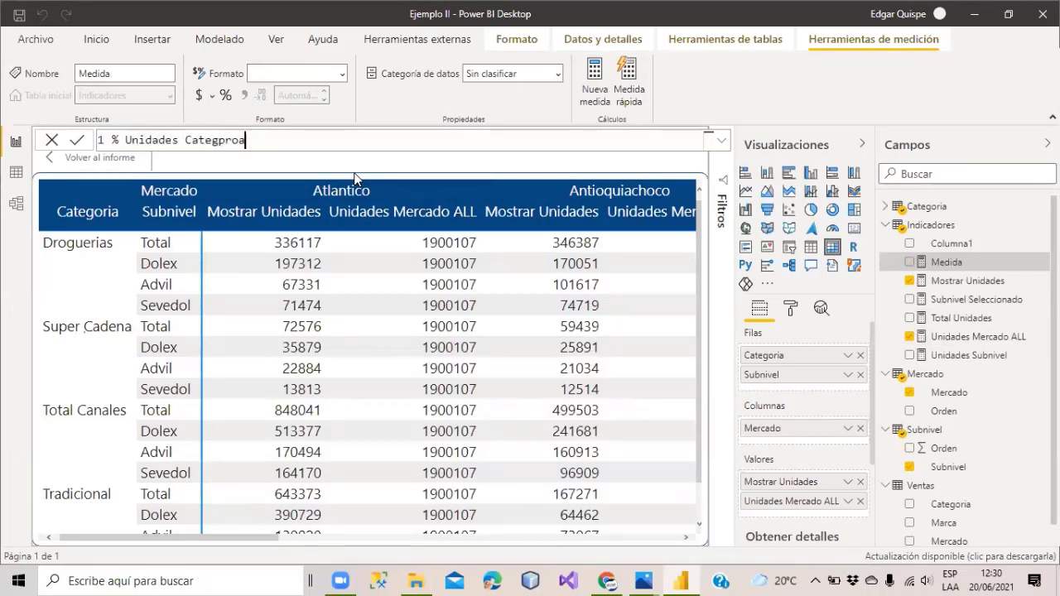
{"action": "type", "text": "Unidades Categpria = DIVIDE("}
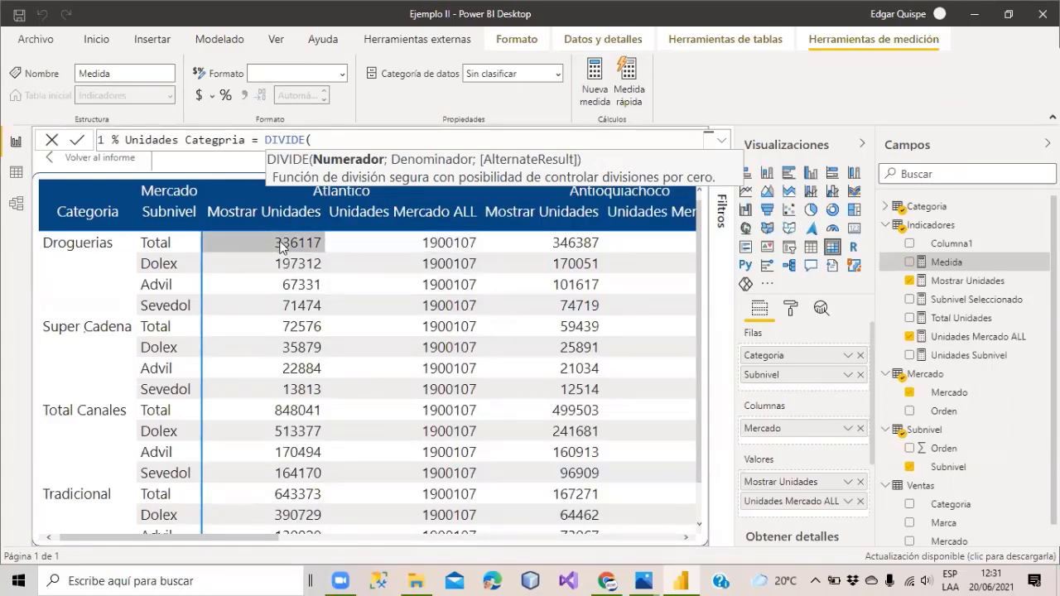
{"action": "type", "text": "al un"}
{"action": "key", "text": "Tab"}
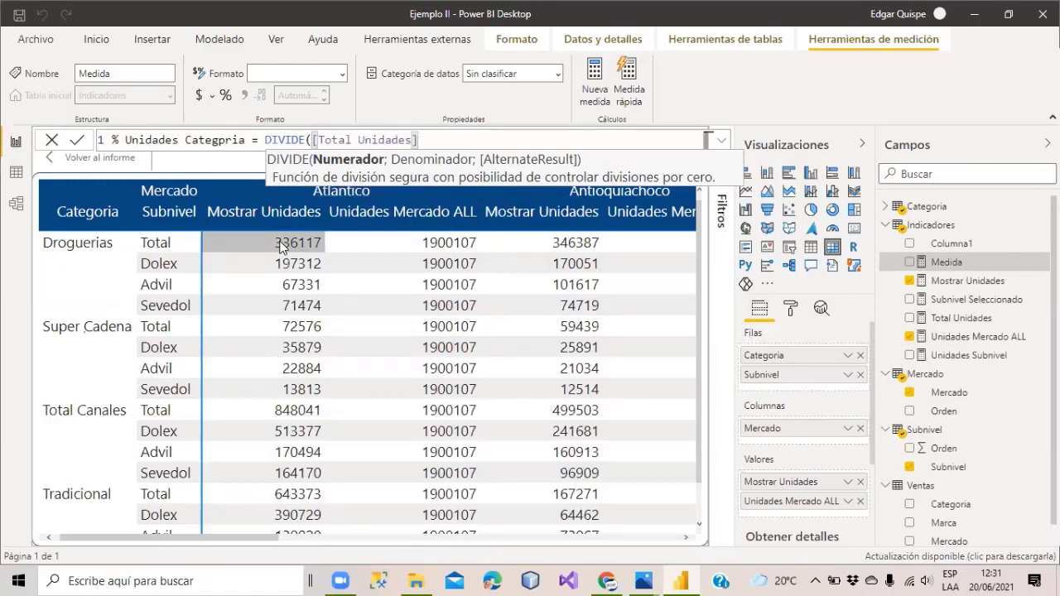
{"action": "type", "text": "; "}
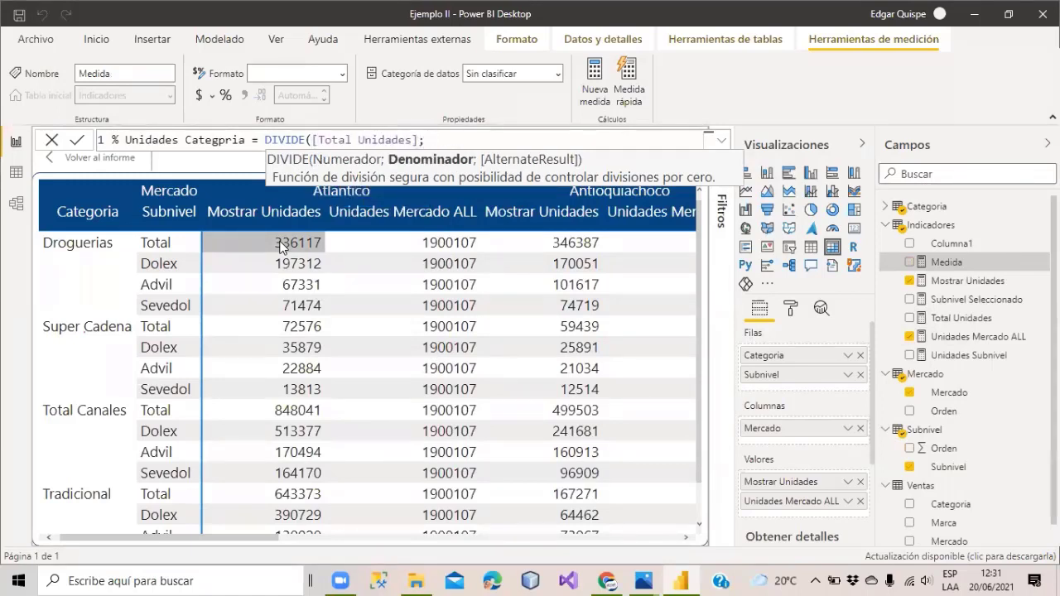
{"action": "type", "text": "unida"}
{"action": "key", "text": "Down"}
{"action": "key", "text": "Down"}
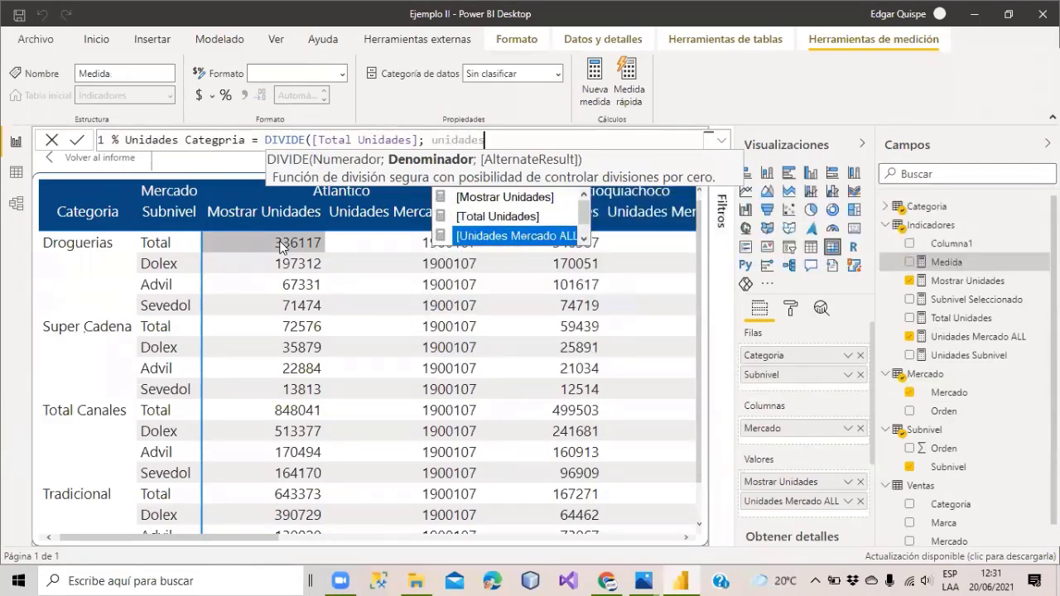
{"action": "key", "text": "Tab"}
{"action": "type", "text": ")"}
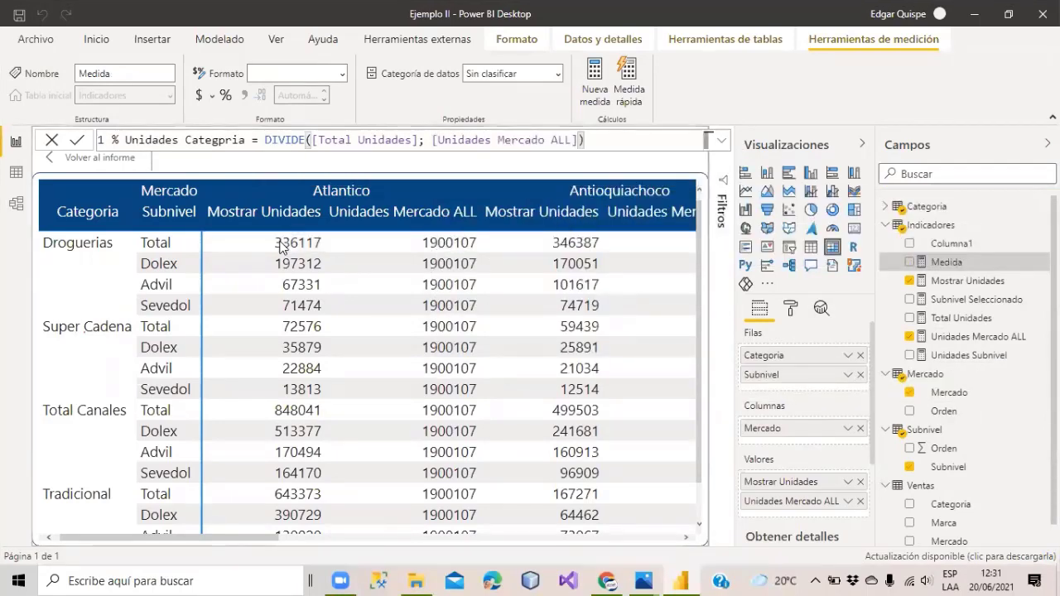
{"action": "key", "text": "Return"}
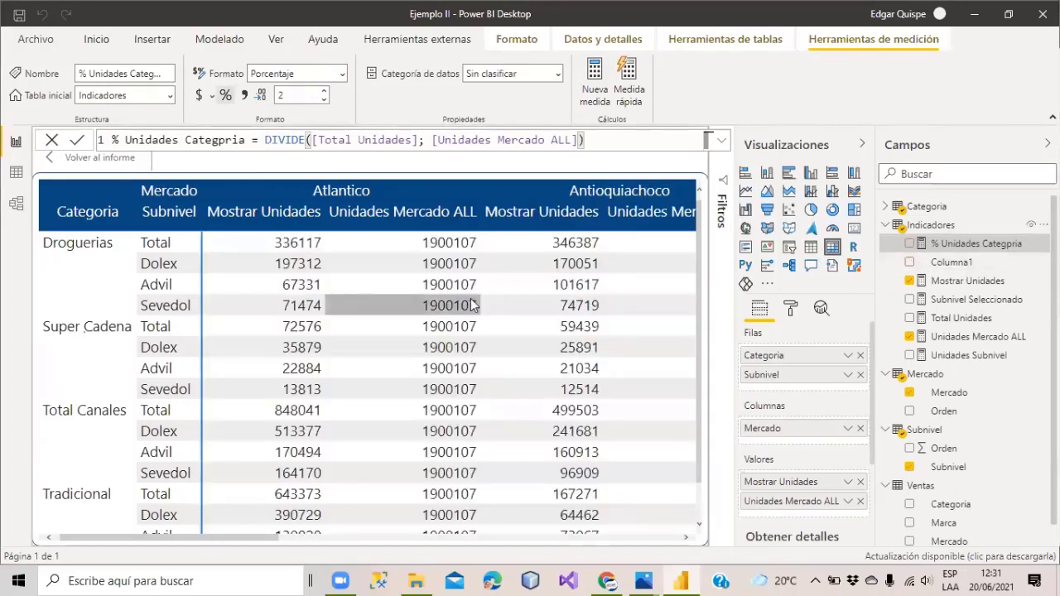
{"action": "left_click_drag", "start_coordinate": [952, 244], "coordinate": [555, 328]}
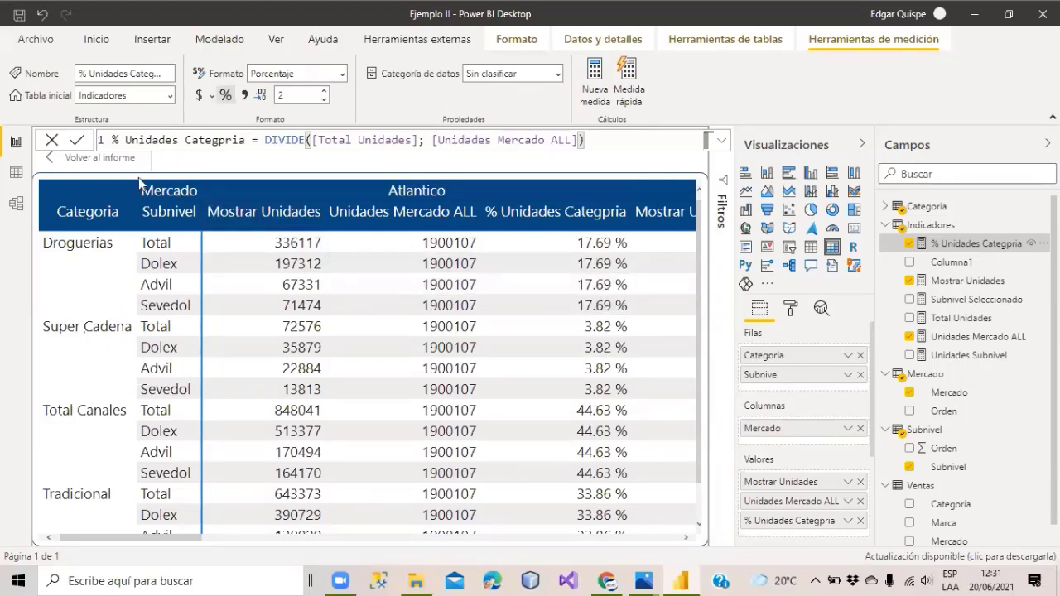
Remove Unidades Mercado ALL and % Unidades Categpria from the matrix values, then select Unidades Subnivel.
{"action": "left_click", "coordinate": [860, 501]}
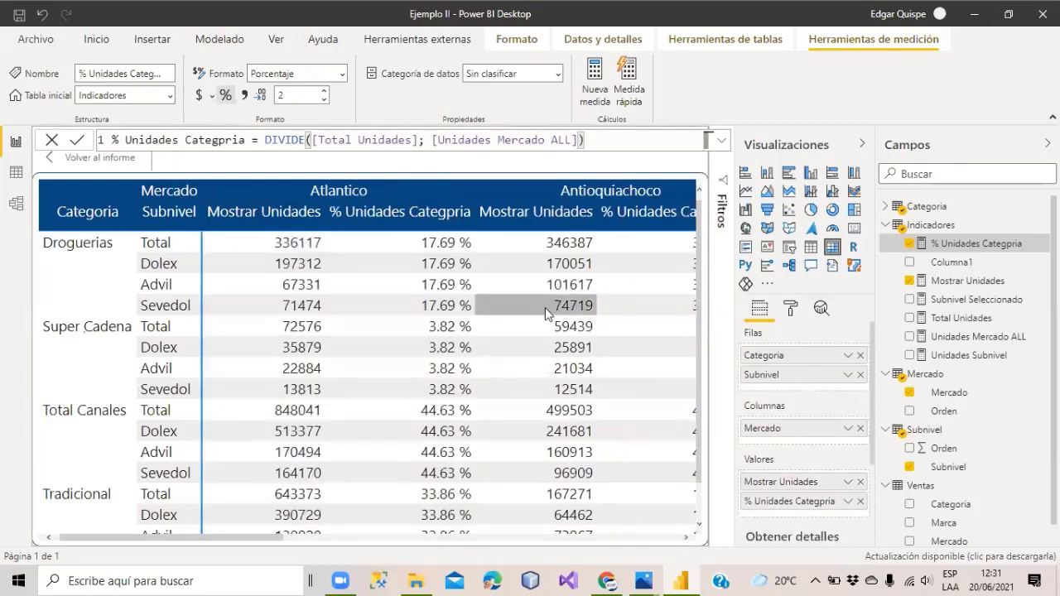
{"action": "left_click", "coordinate": [860, 501]}
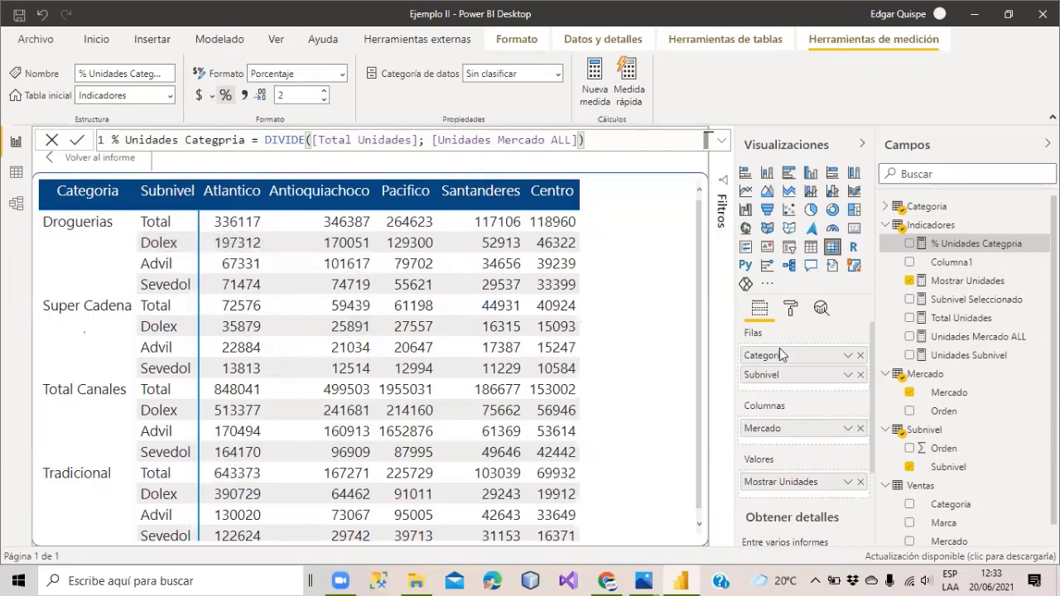
{"action": "left_click", "coordinate": [961, 356]}
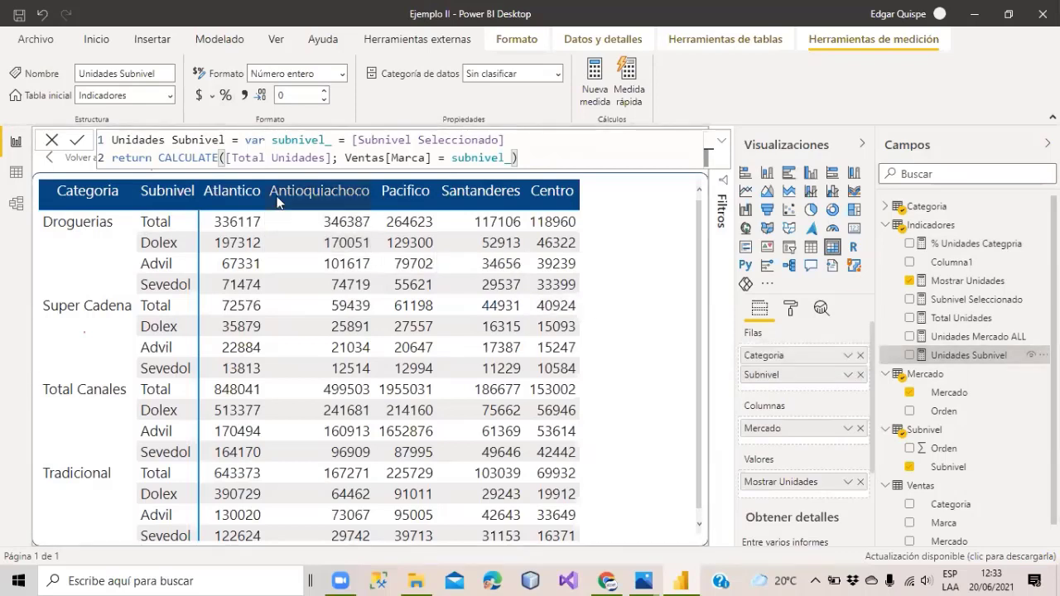
Discard a half-started measure and rename Unidades Mercado ALL to Unidades Categoria ALL.
{"action": "left_click", "coordinate": [593, 80]}
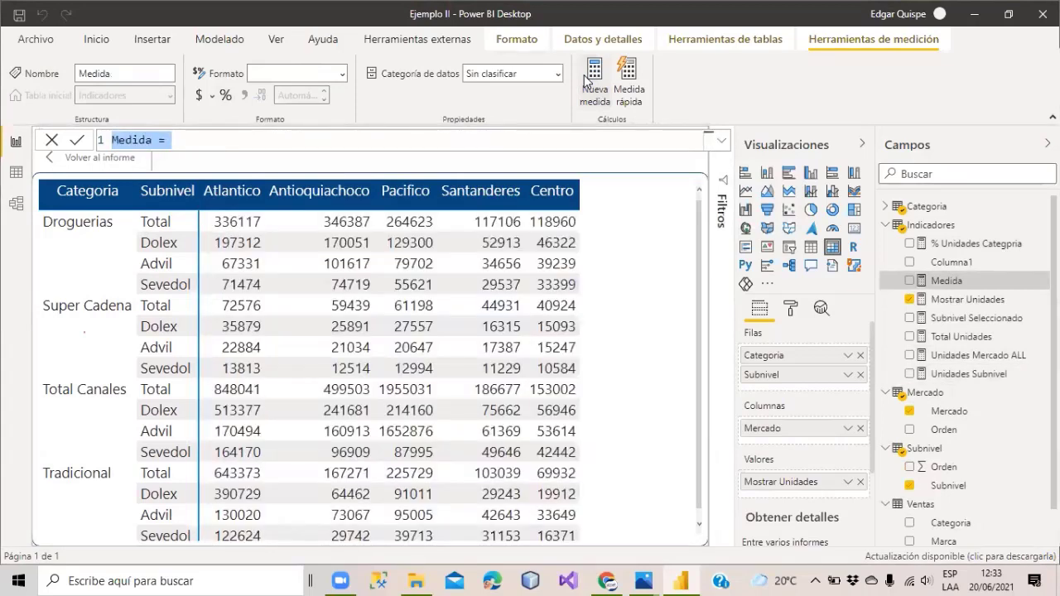
{"action": "type", "text": "Unidades"}
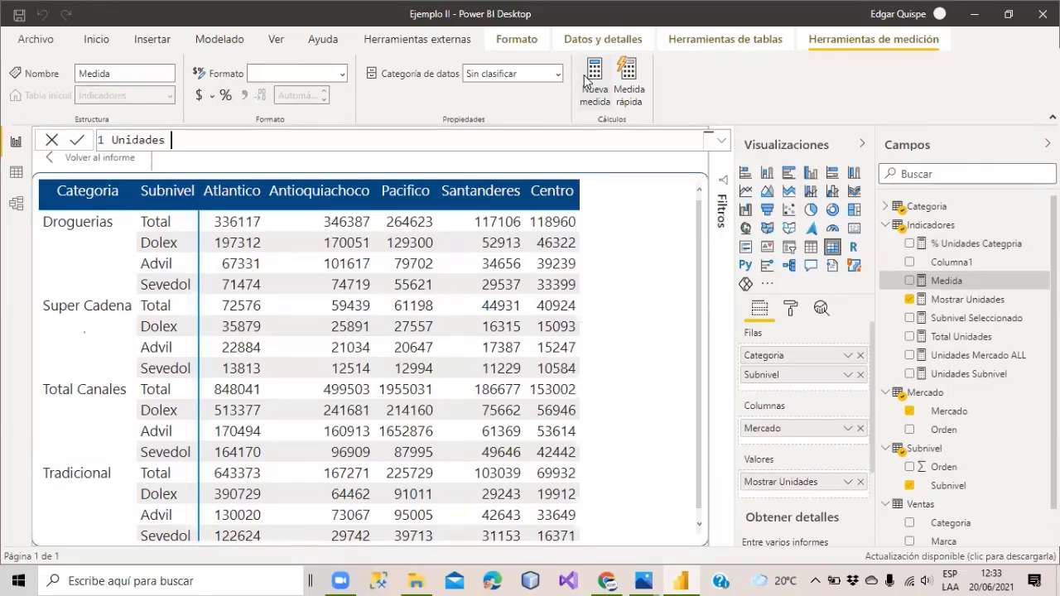
{"action": "key", "text": "Return"}
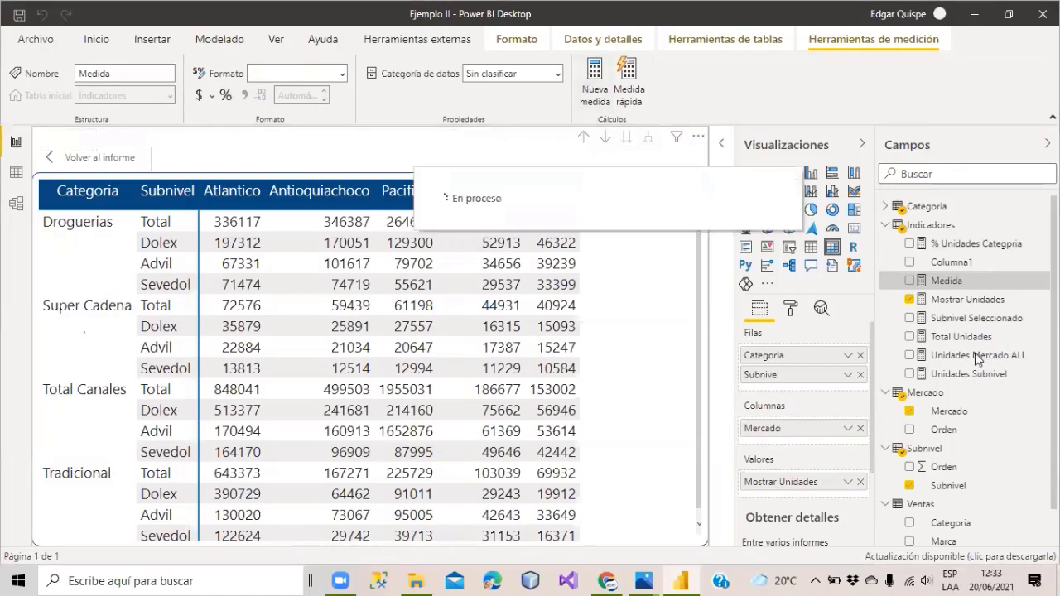
{"action": "left_click", "coordinate": [966, 354]}
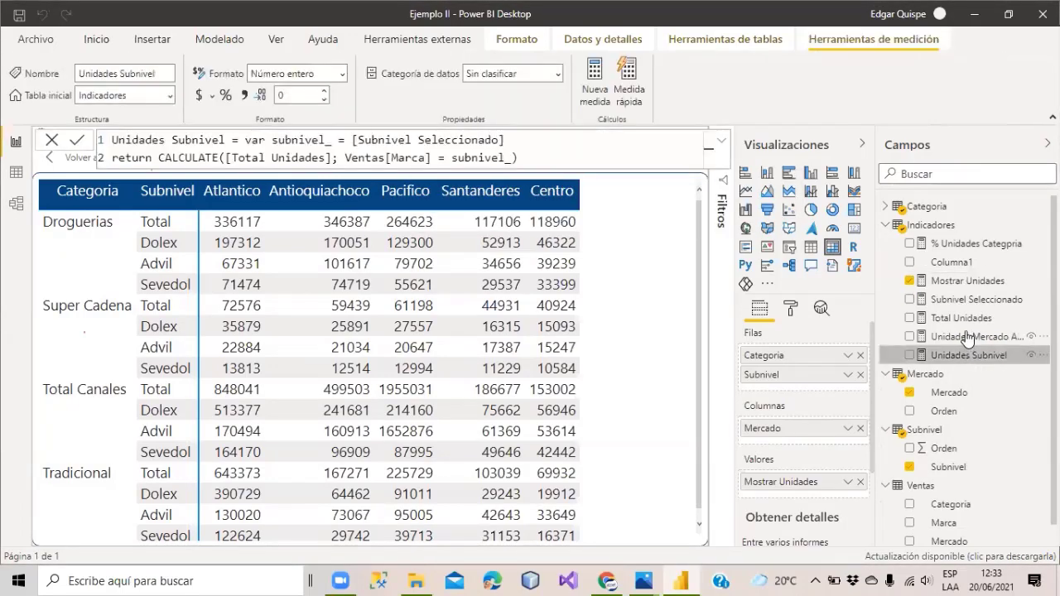
{"action": "left_click", "coordinate": [967, 336]}
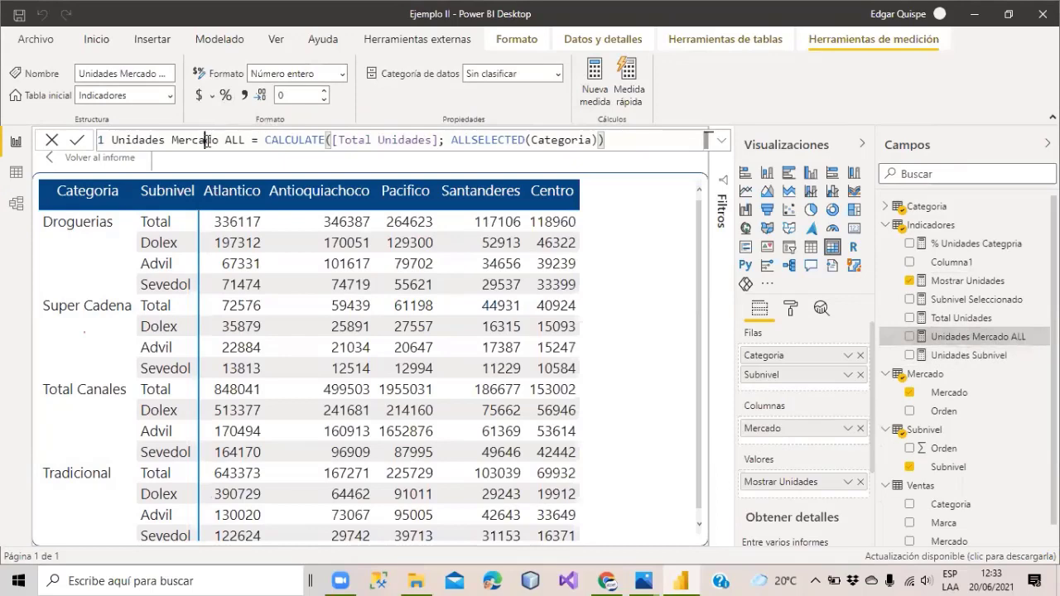
{"action": "double_click", "coordinate": [208, 140]}
{"action": "type", "text": "Categoria"}
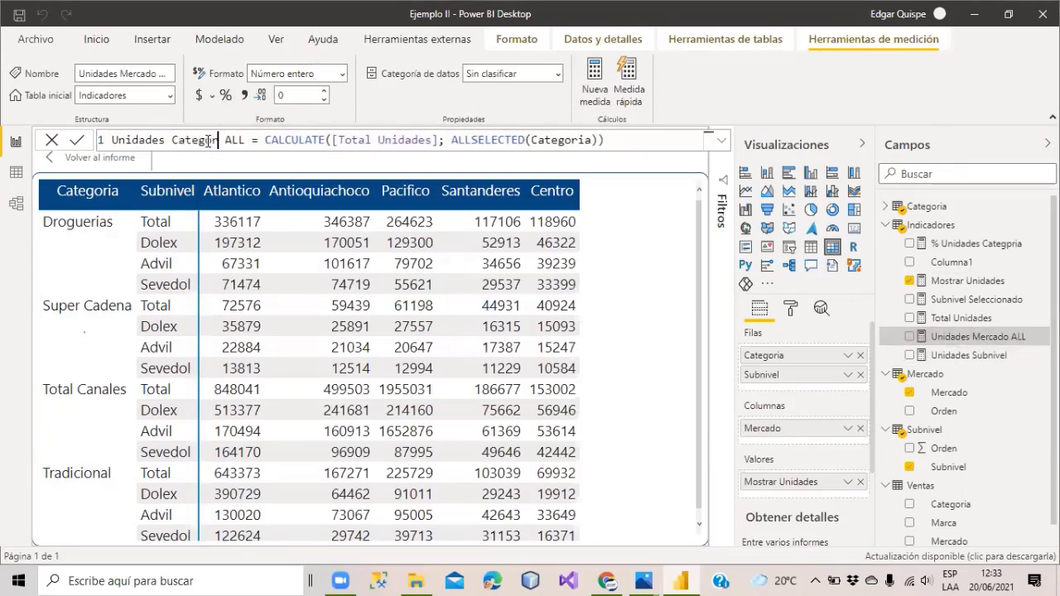
{"action": "key", "text": "Return"}
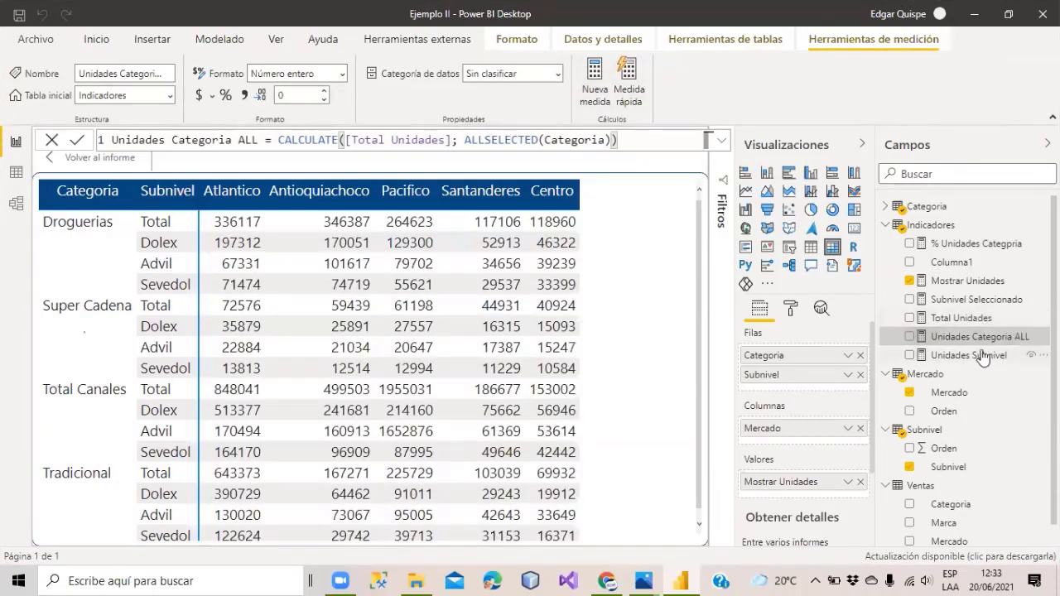
Correct the name % Unidades Categpria to % Unidades Categoria and start a new blank measure.
{"action": "left_click", "coordinate": [974, 245]}
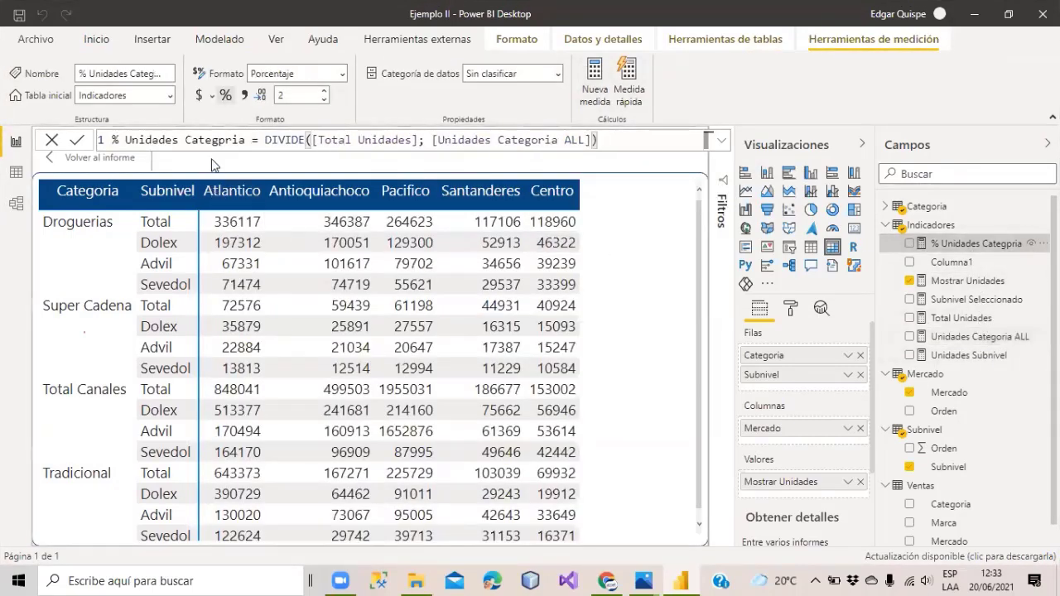
{"action": "left_click", "coordinate": [232, 139]}
{"action": "key", "text": "BackSpace"}
{"action": "type", "text": "o"}
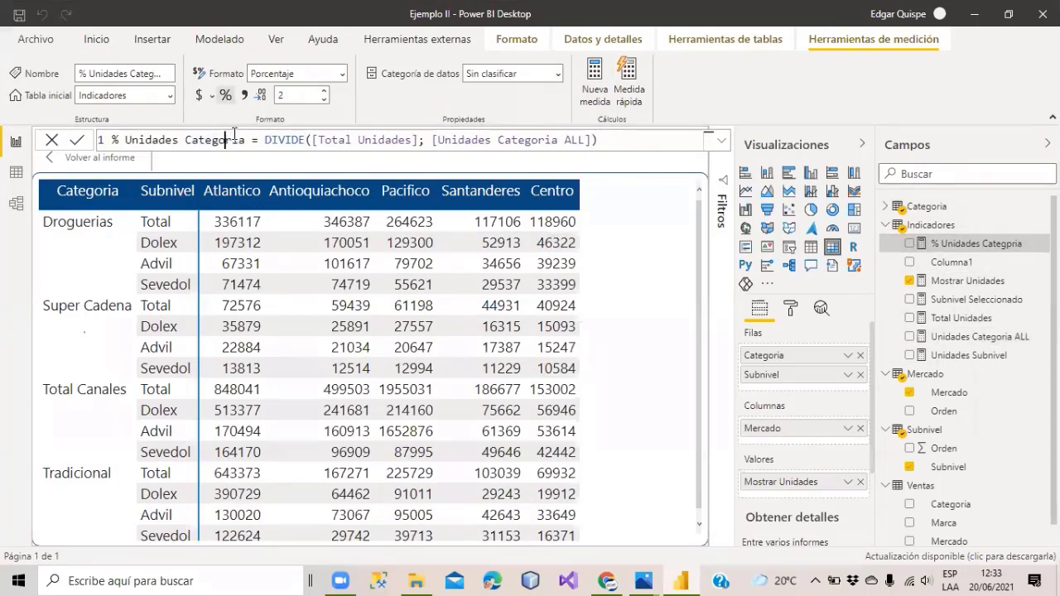
{"action": "key", "text": "Return"}
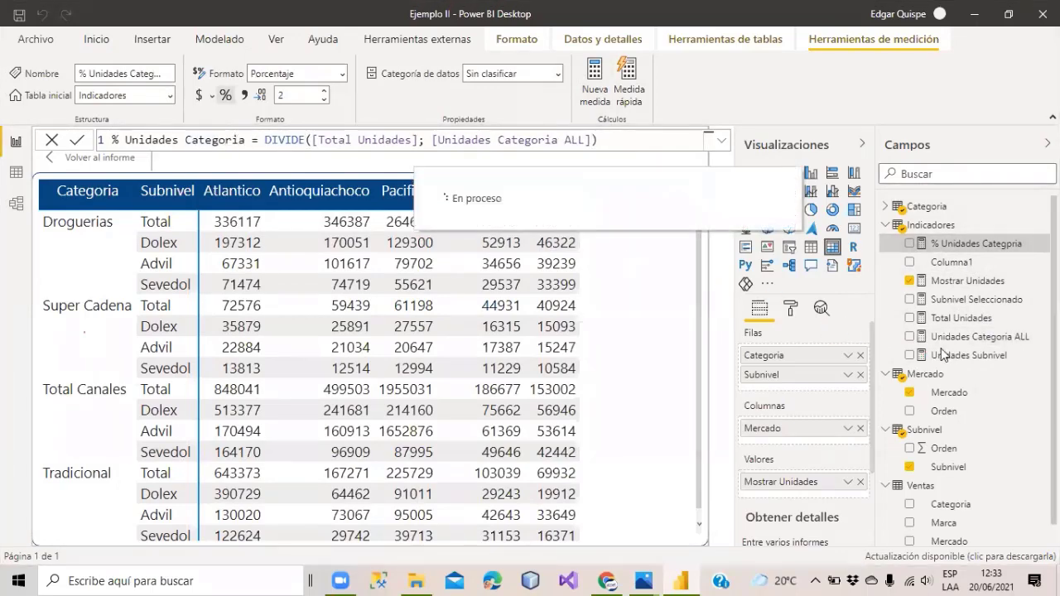
{"action": "left_click", "coordinate": [958, 356]}
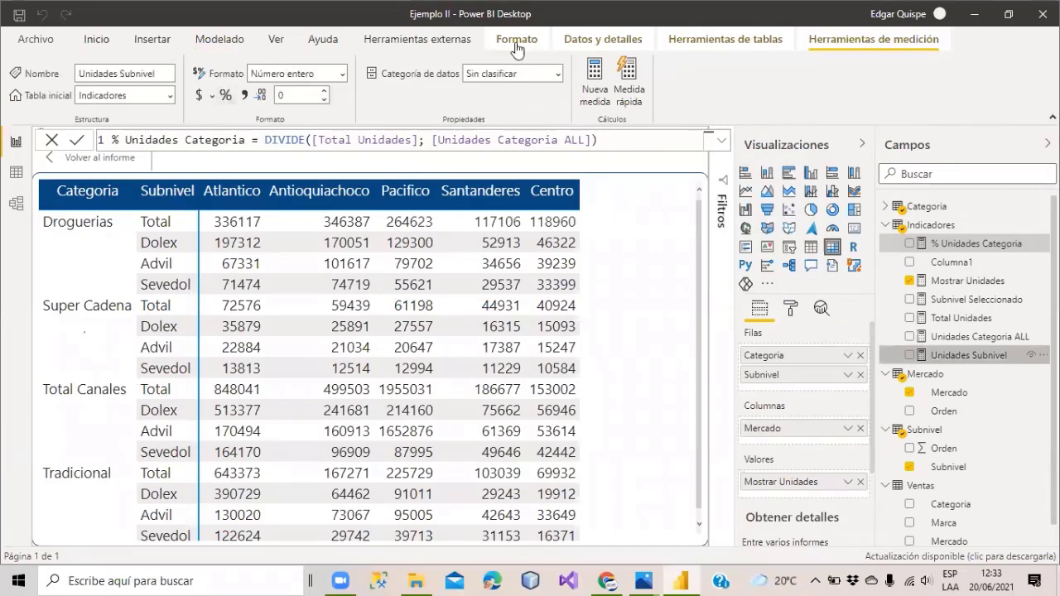
{"action": "left_click", "coordinate": [597, 79]}
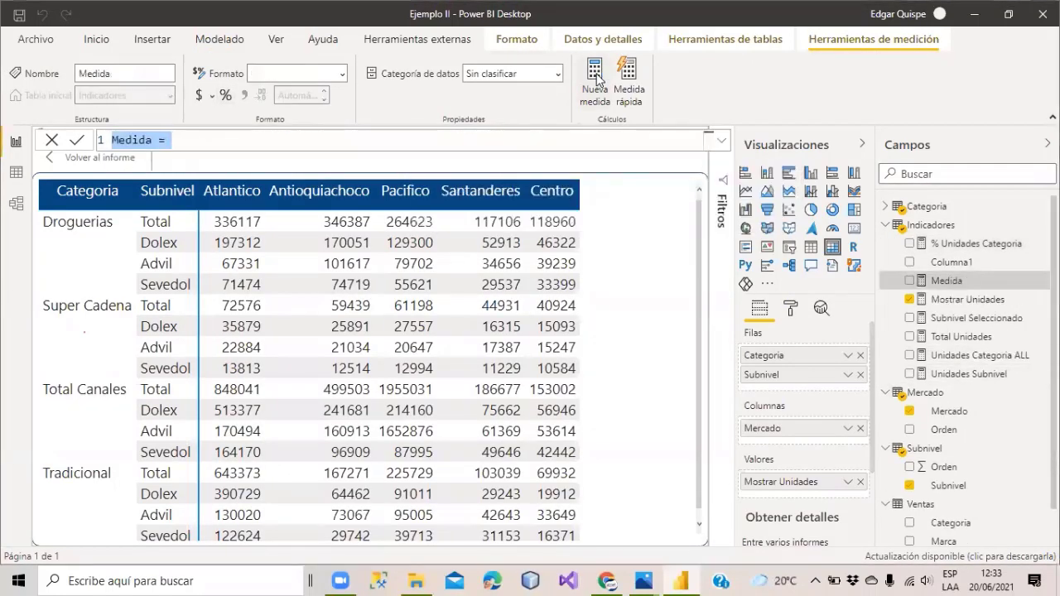
Begin the Unidades Mercado ALL formula with CALCULATE([Unidades Subnivel]; using autocomplete.
{"action": "type", "text": "Uni"}
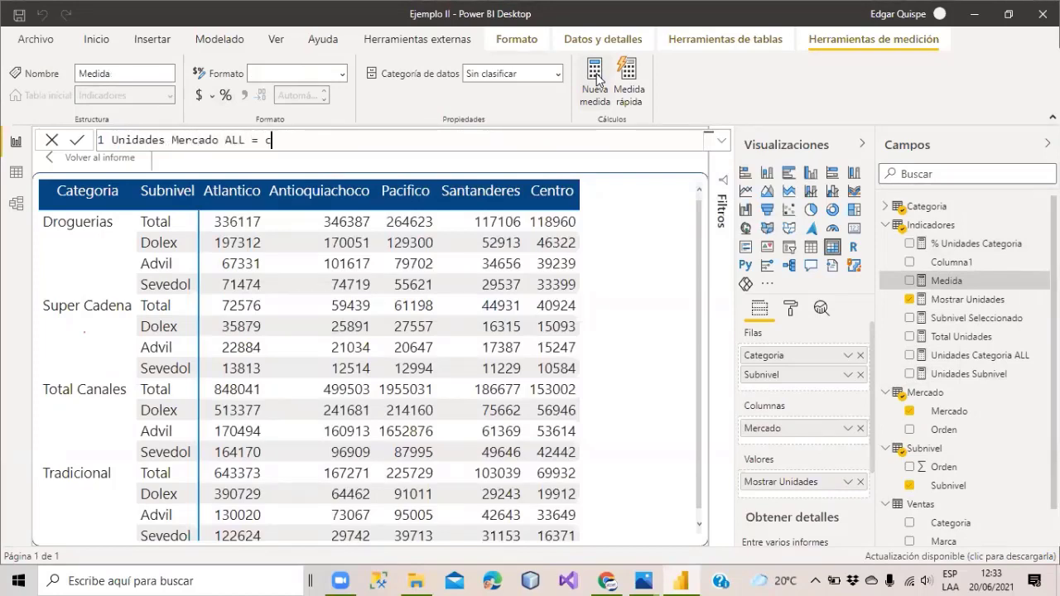
{"action": "type", "text": "alc"}
{"action": "key", "text": "Tab"}
{"action": "type", "text": "unidad"}
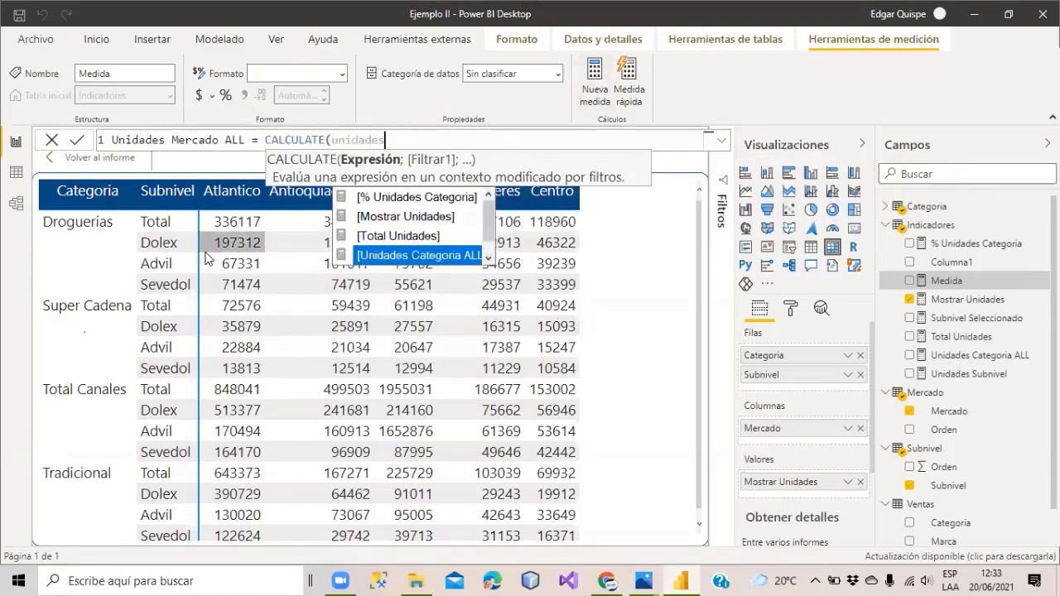
{"action": "type", "text": "es"}
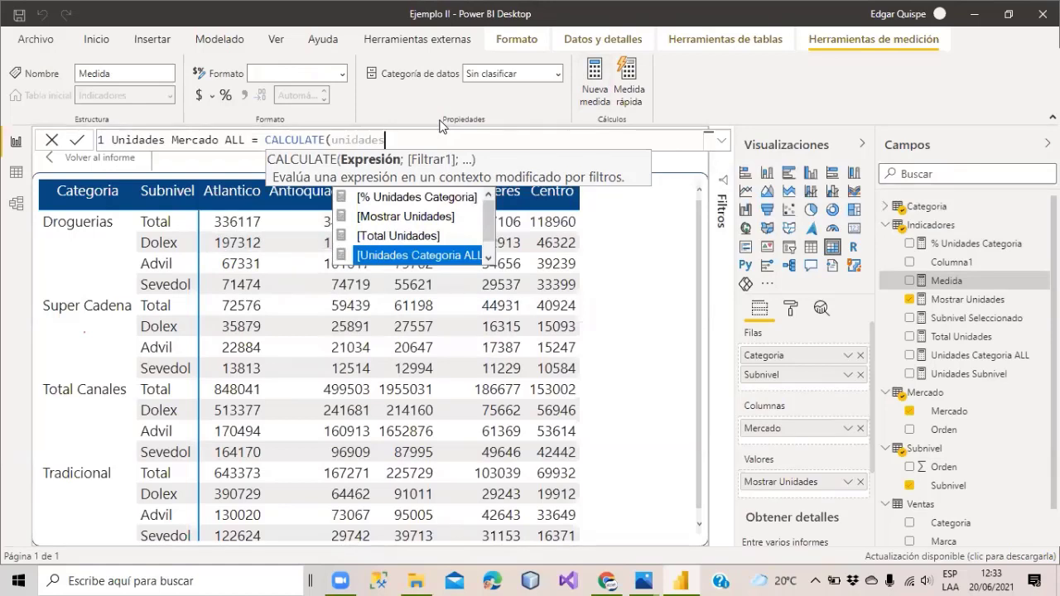
{"action": "type", "text": " su"}
{"action": "key", "text": "Tab"}
{"action": "type", "text": ";"}
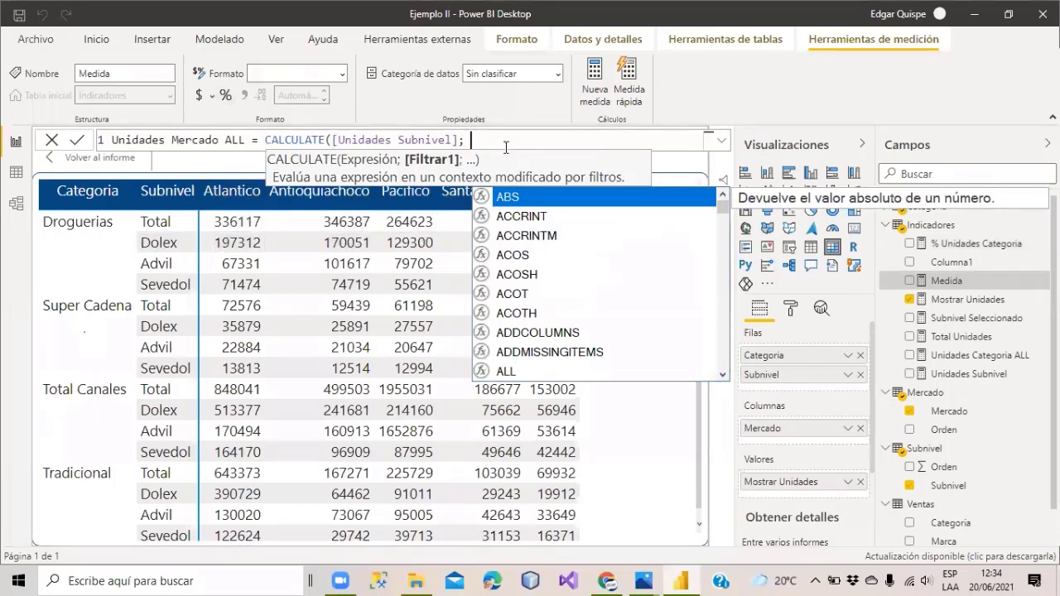
Complete the filter argument ALLSELECTED(Mercado), close the formula, and commit the measure.
{"action": "type", "text": "all"}
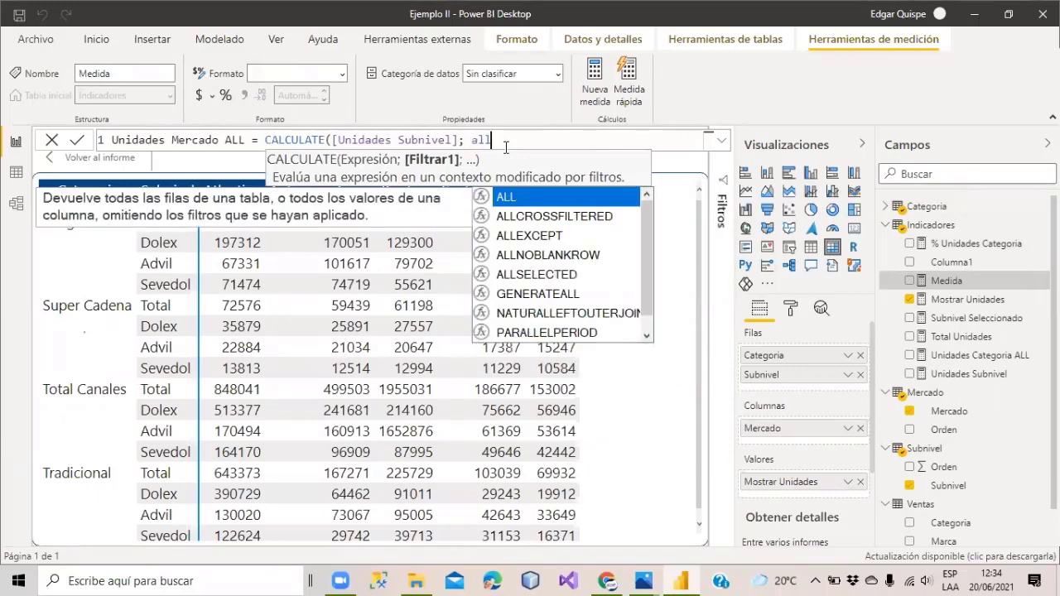
{"action": "key", "text": "Tab"}
{"action": "key", "text": "BackSpace"}
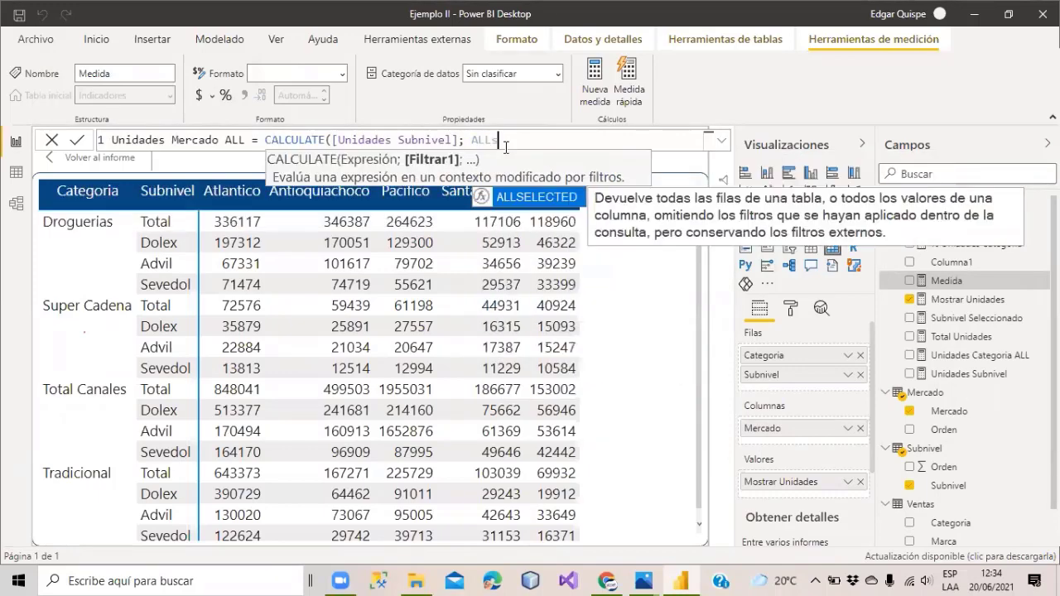
{"action": "type", "text": "s Me"}
{"action": "key", "text": "Tab"}
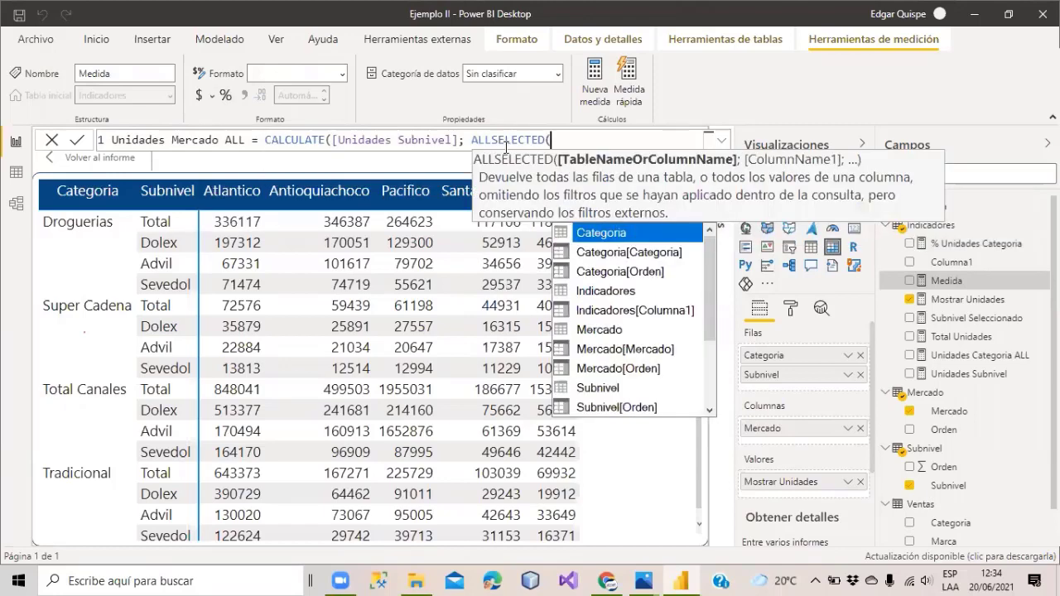
{"action": "type", "text": "mercado"}
{"action": "key", "text": "Tab"}
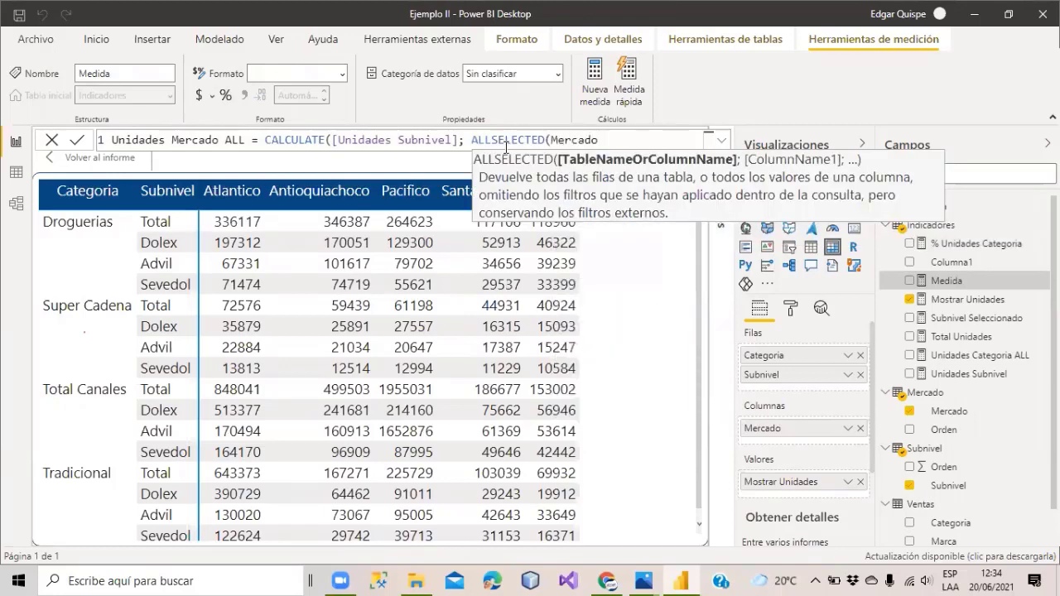
{"action": "type", "text": "))"}
{"action": "key", "text": "Return"}
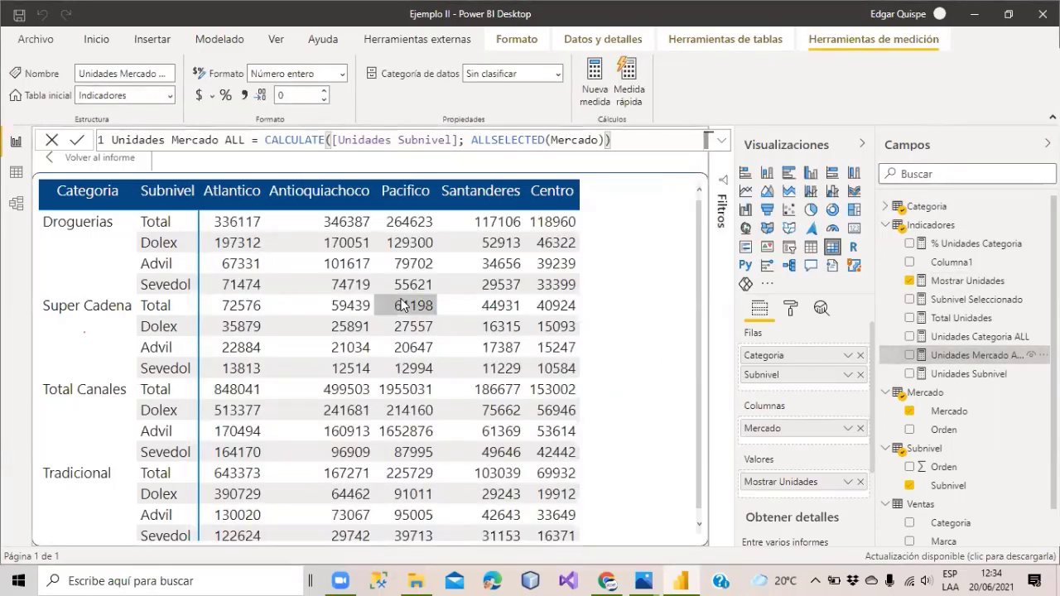
Add Unidades Mercado ALL to the matrix values, check the results, then select % Unidades Categoria.
{"action": "left_click_drag", "start_coordinate": [968, 355], "coordinate": [610, 308]}
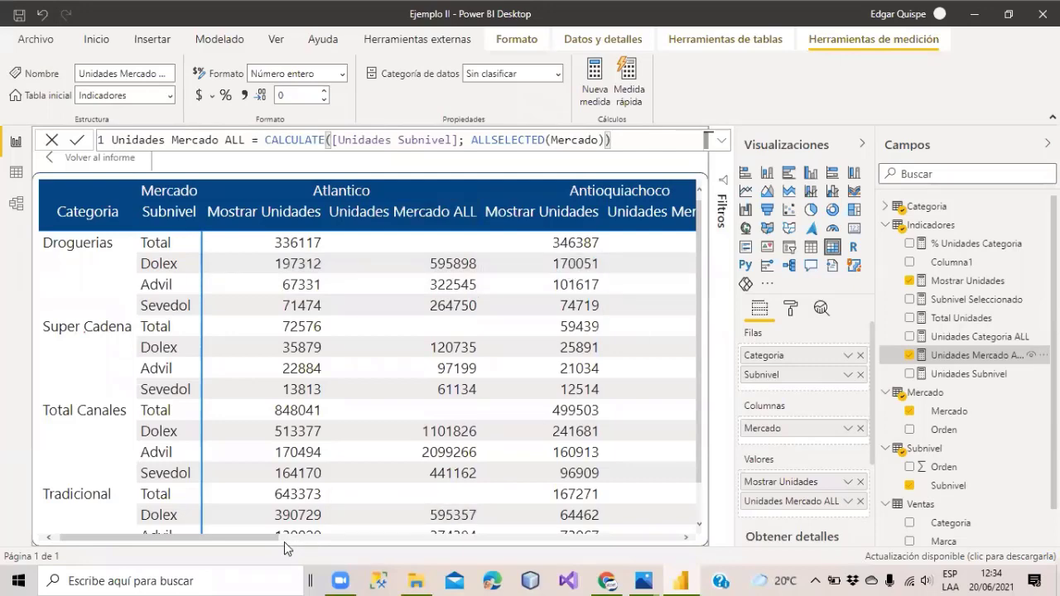
{"action": "left_click_drag", "start_coordinate": [273, 537], "coordinate": [406, 537]}
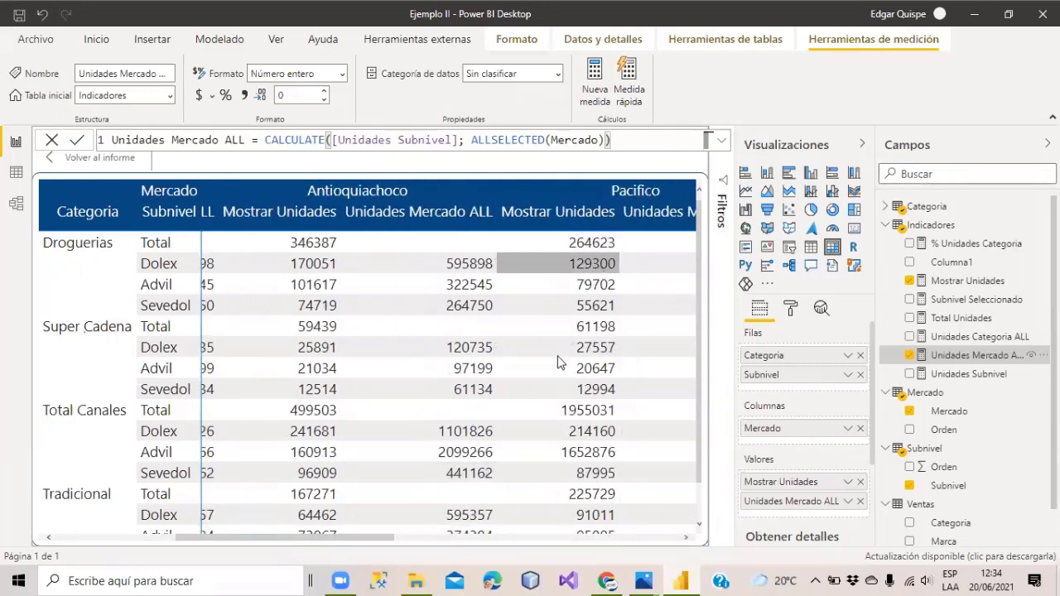
{"action": "left_click_drag", "start_coordinate": [339, 536], "coordinate": [199, 532]}
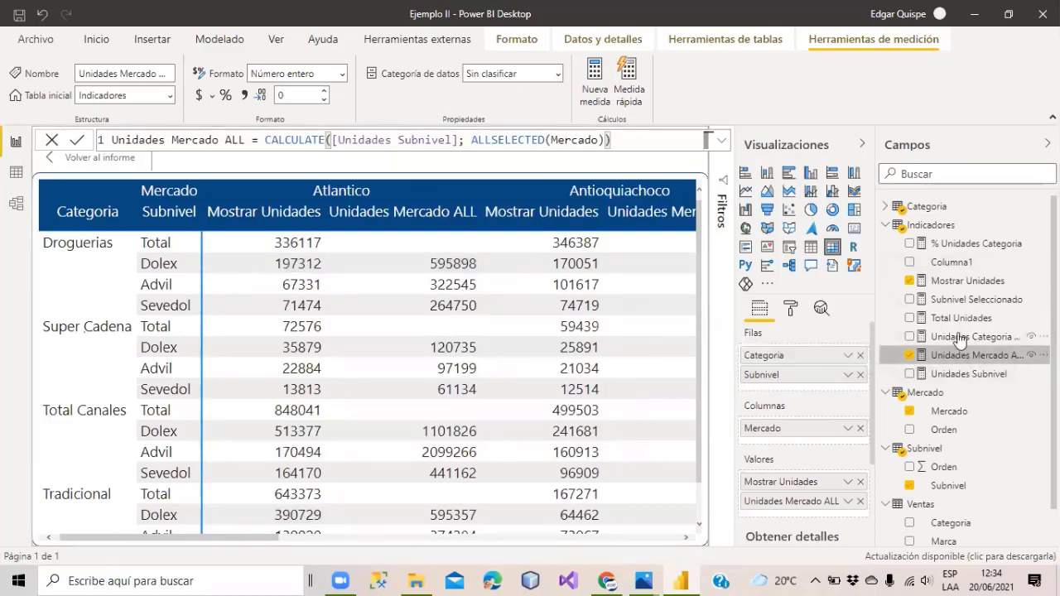
{"action": "left_click", "coordinate": [959, 251]}
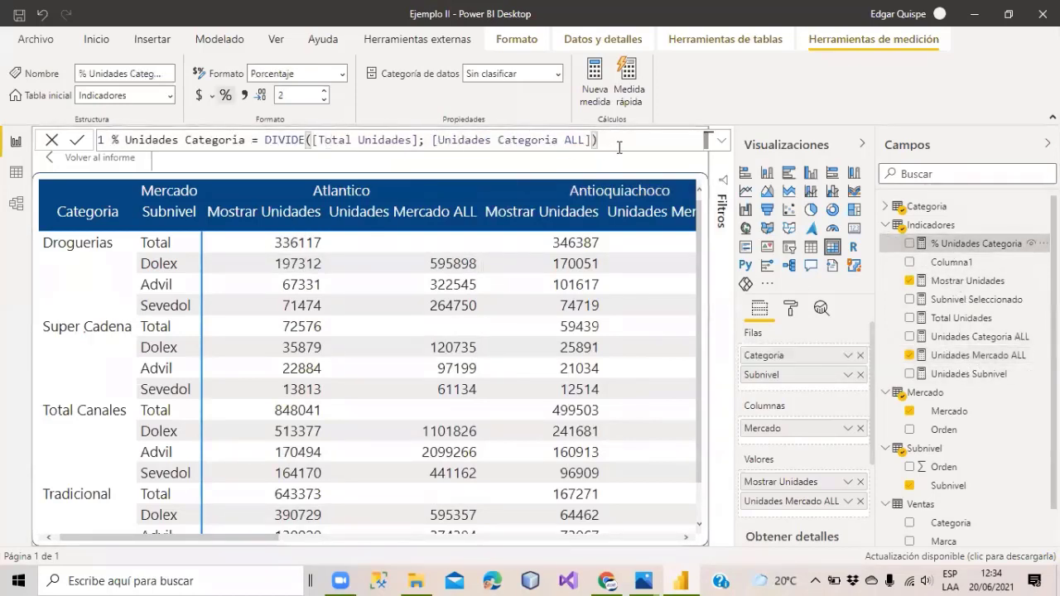
Copy the % Unidades Categoria formula into a new measure named % Unidades Mercado.
{"action": "left_click_drag", "start_coordinate": [617, 142], "coordinate": [117, 141]}
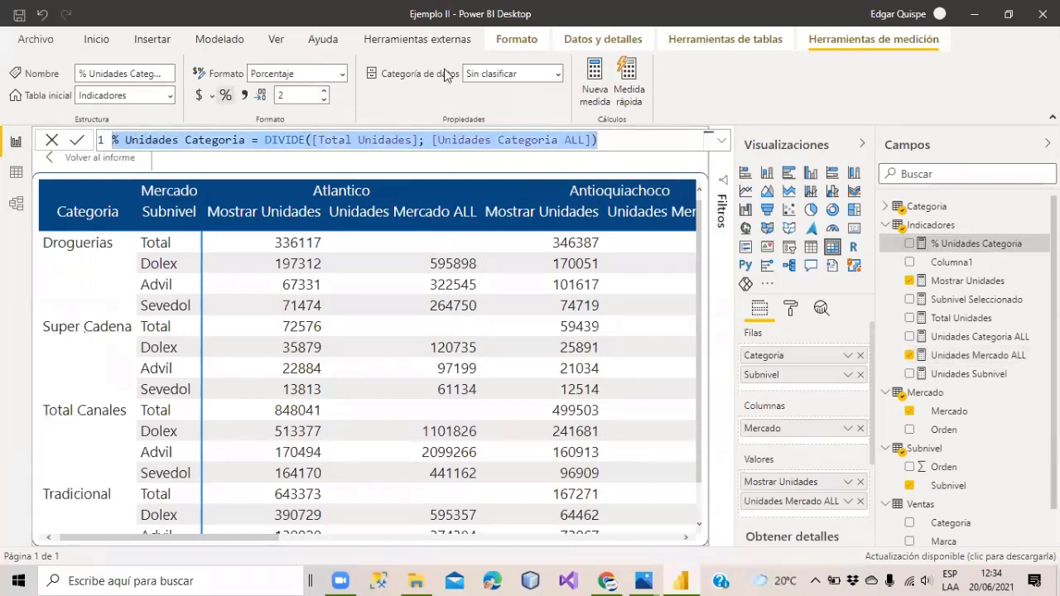
{"action": "left_click", "coordinate": [593, 78]}
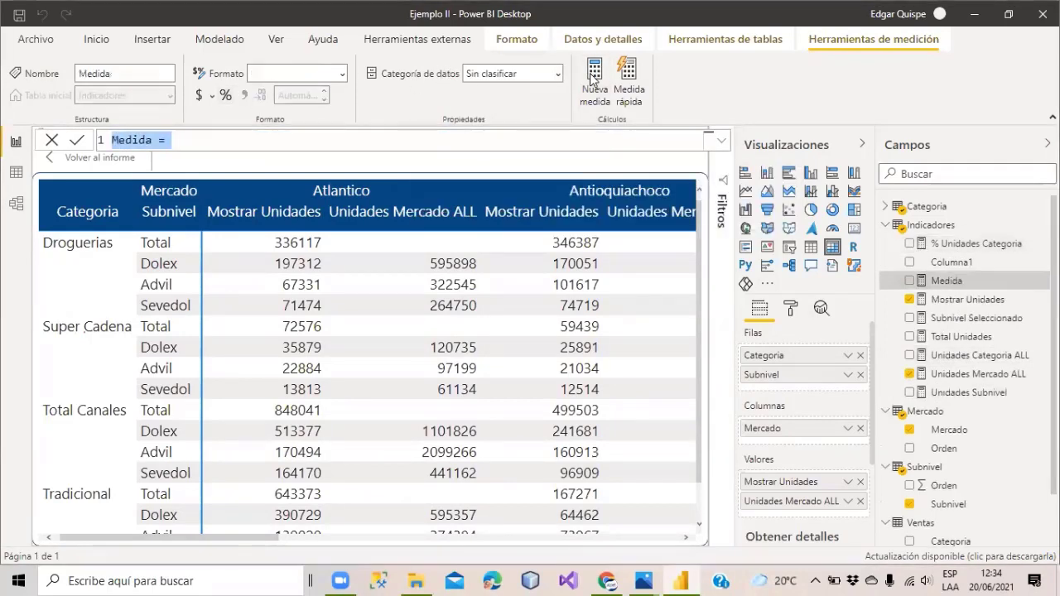
{"action": "type", "text": "Mercado"}
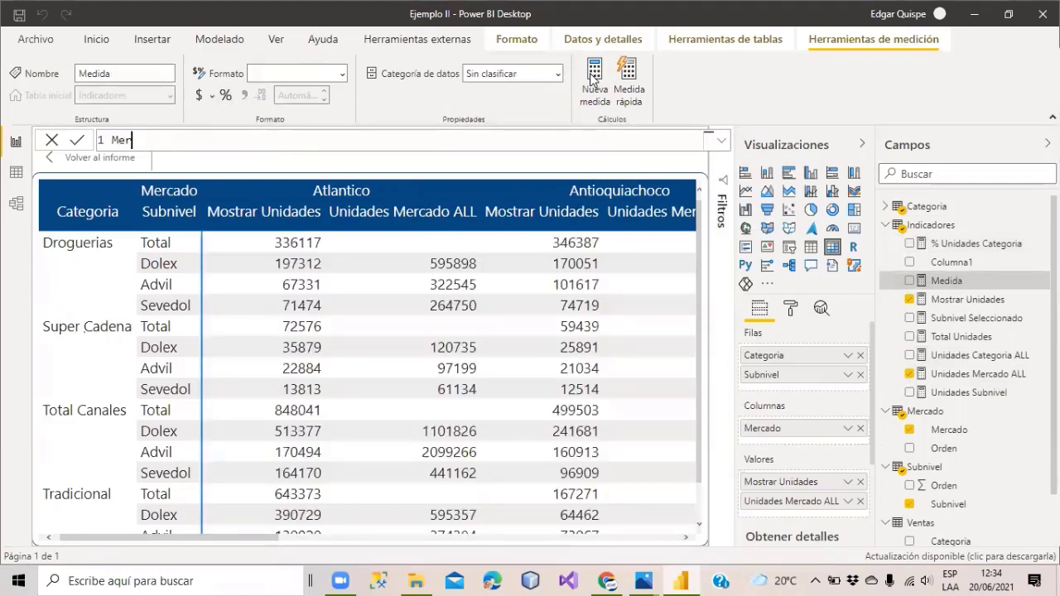
{"action": "type", "text": "% Unidades Categoria = DIVIDE([Total Unidades]; [Unidades Categoria ALL])"}
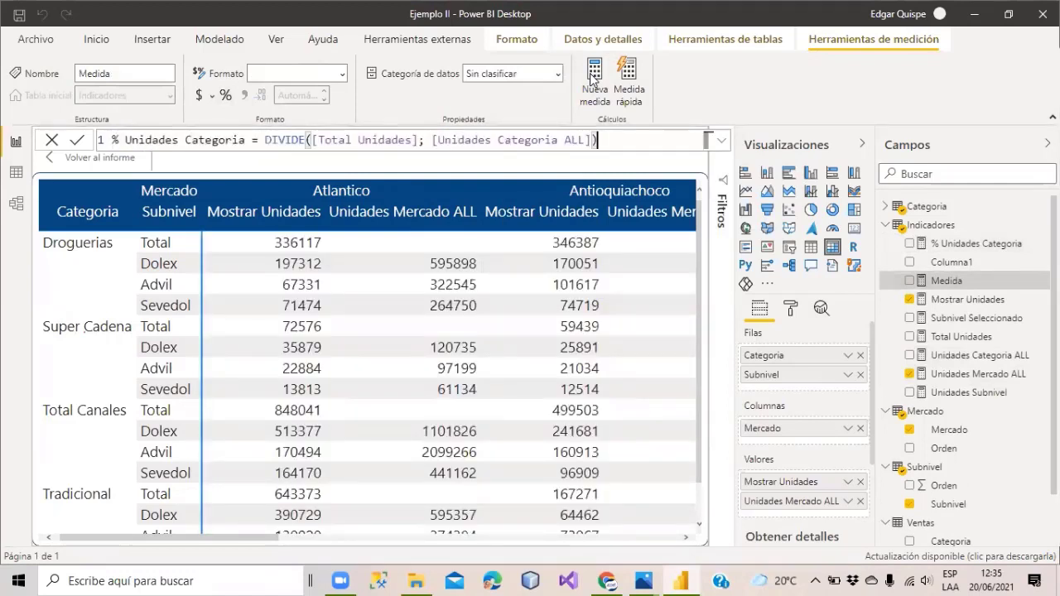
{"action": "double_click", "coordinate": [215, 141]}
{"action": "type", "text": "merc"}
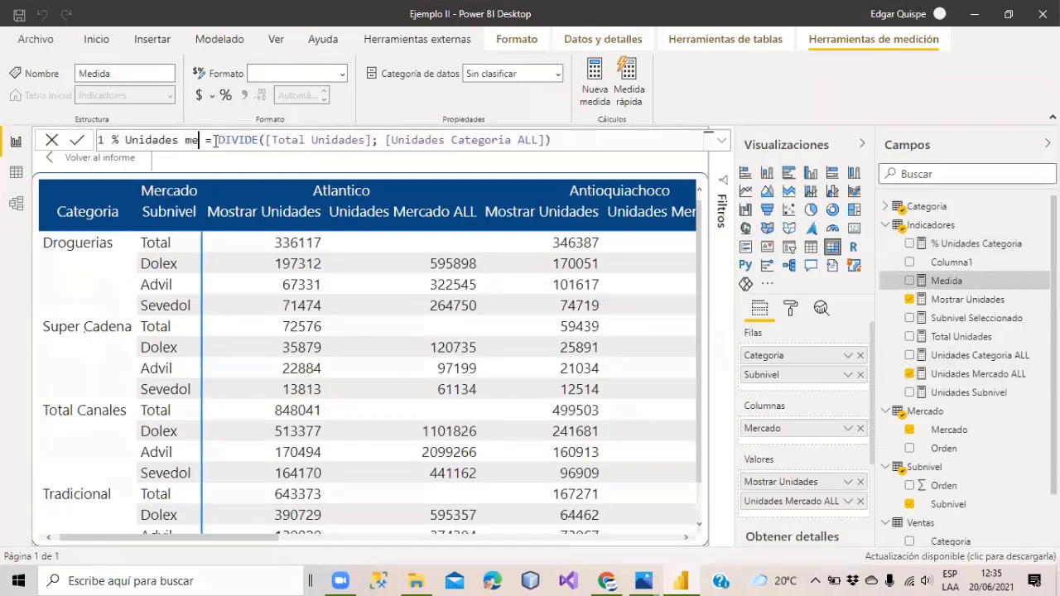
{"action": "key", "text": "BackSpace"}
{"action": "key", "text": "BackSpace"}
{"action": "key", "text": "BackSpace"}
{"action": "key", "text": "BackSpace"}
{"action": "type", "text": "Mercado"}
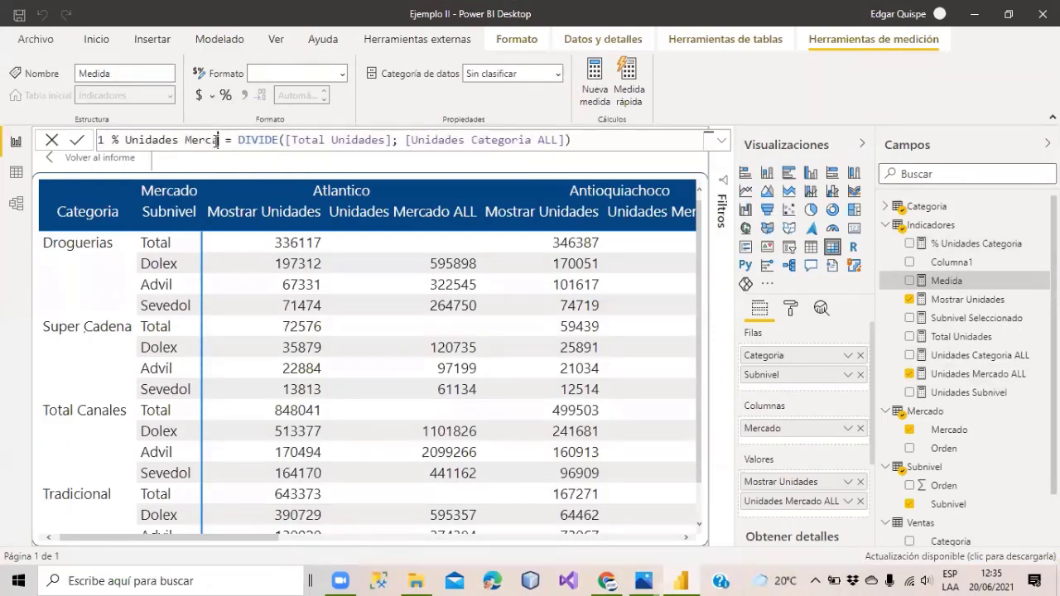
{"action": "key", "text": "BackSpace"}
{"action": "type", "text": "o"}
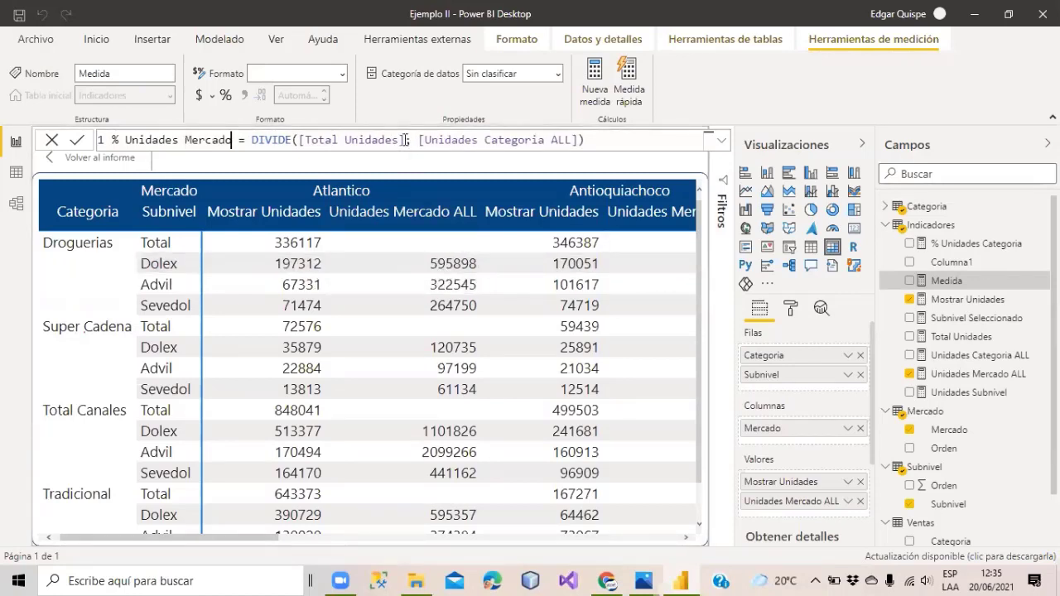
Change the formula to DIVIDE([Unidades Subnivel]; [Unidades Mercado ALL]) and commit it.
{"action": "left_click_drag", "start_coordinate": [404, 139], "coordinate": [311, 141]}
{"action": "key", "text": "BackSpace"}
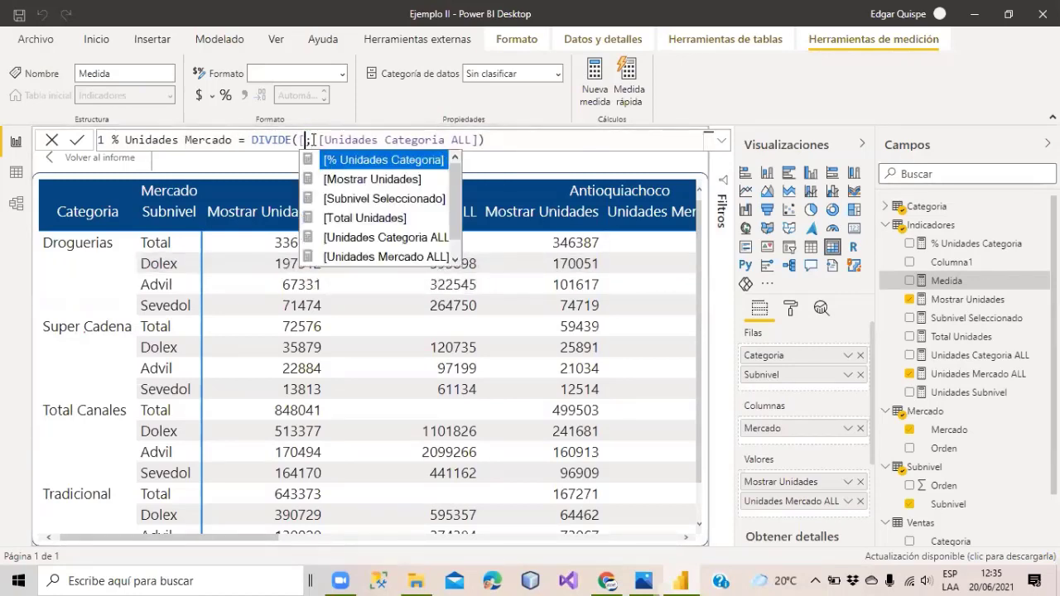
{"action": "type", "text": "Unidades s"}
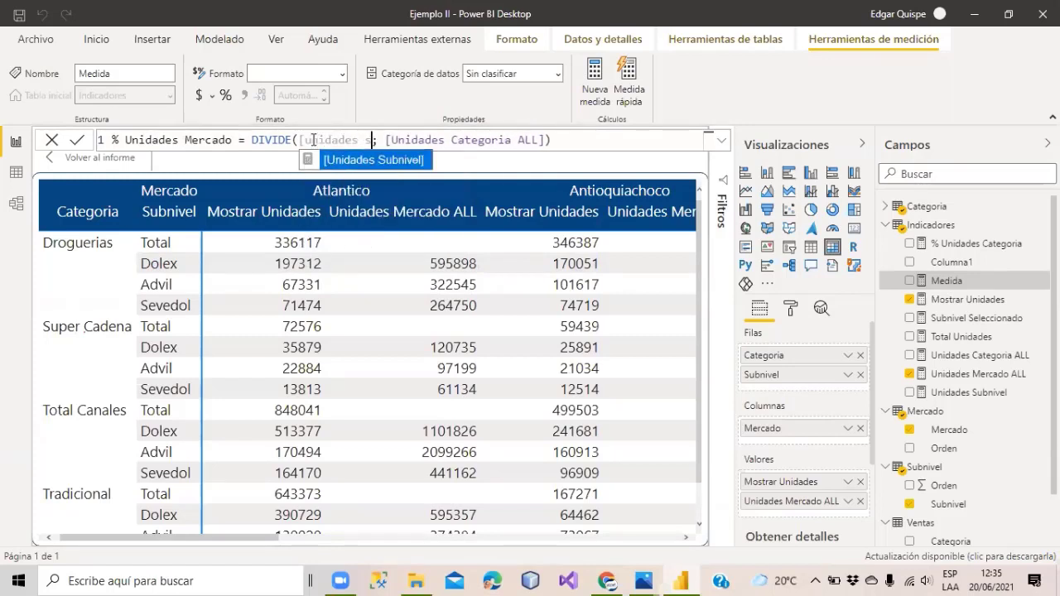
{"action": "key", "text": "Tab"}
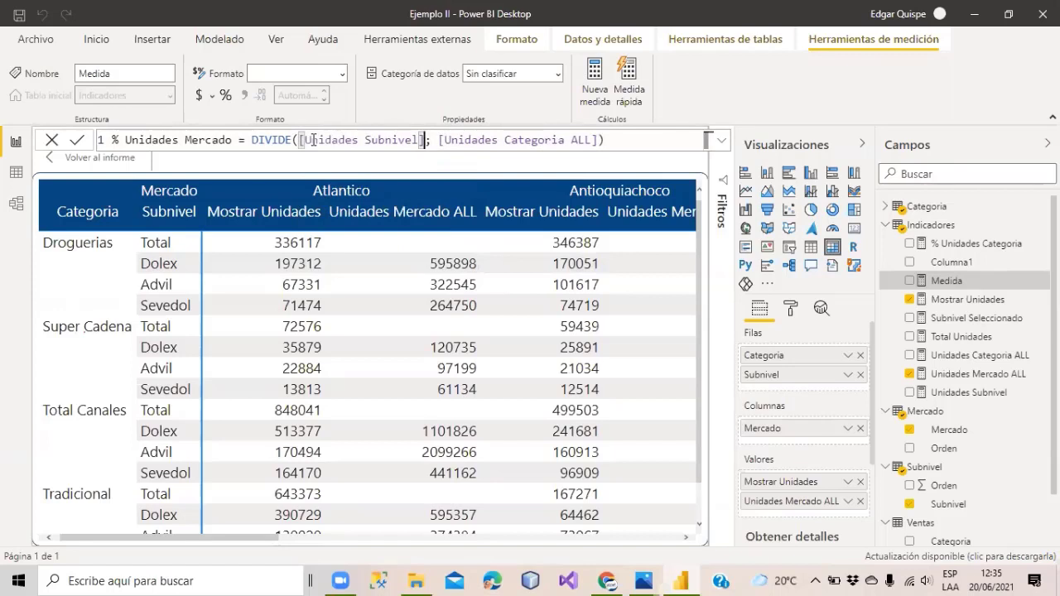
{"action": "double_click", "coordinate": [537, 139]}
{"action": "key", "text": "BackSpace"}
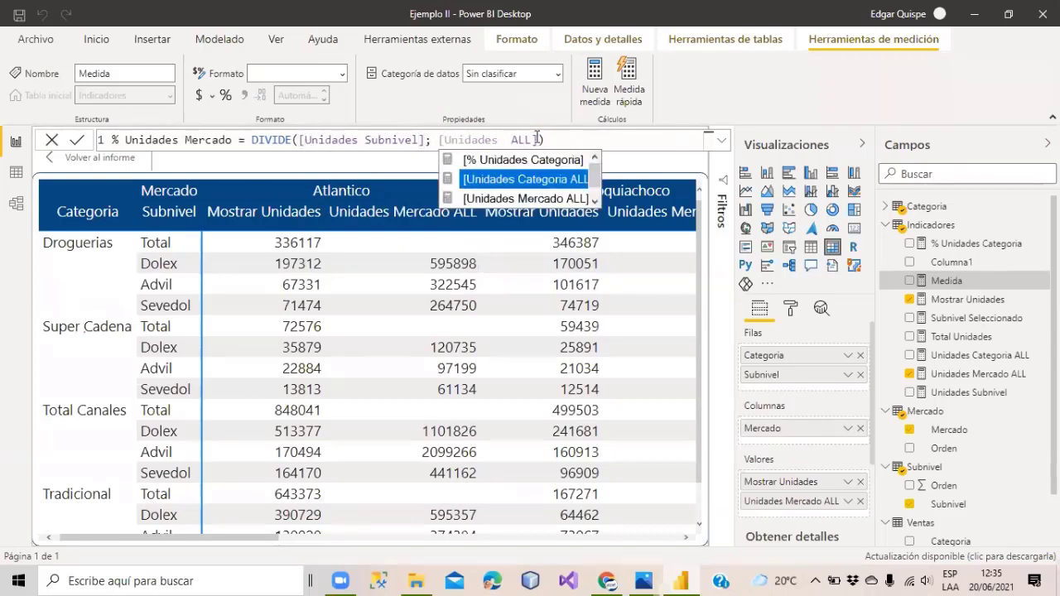
{"action": "key", "text": "Down"}
{"action": "key", "text": "Tab"}
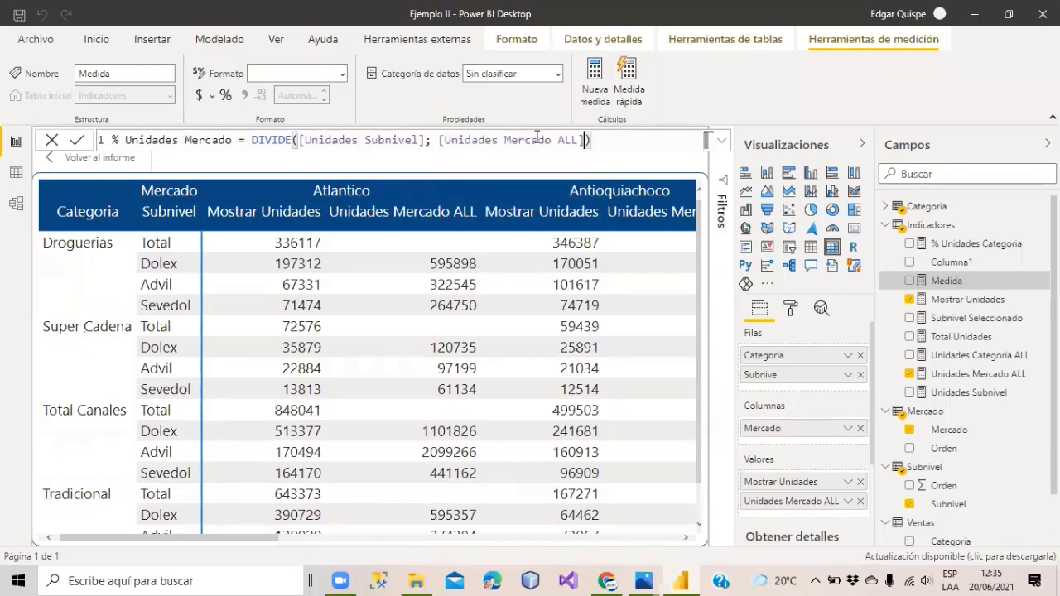
{"action": "left_click", "coordinate": [1019, 286]}
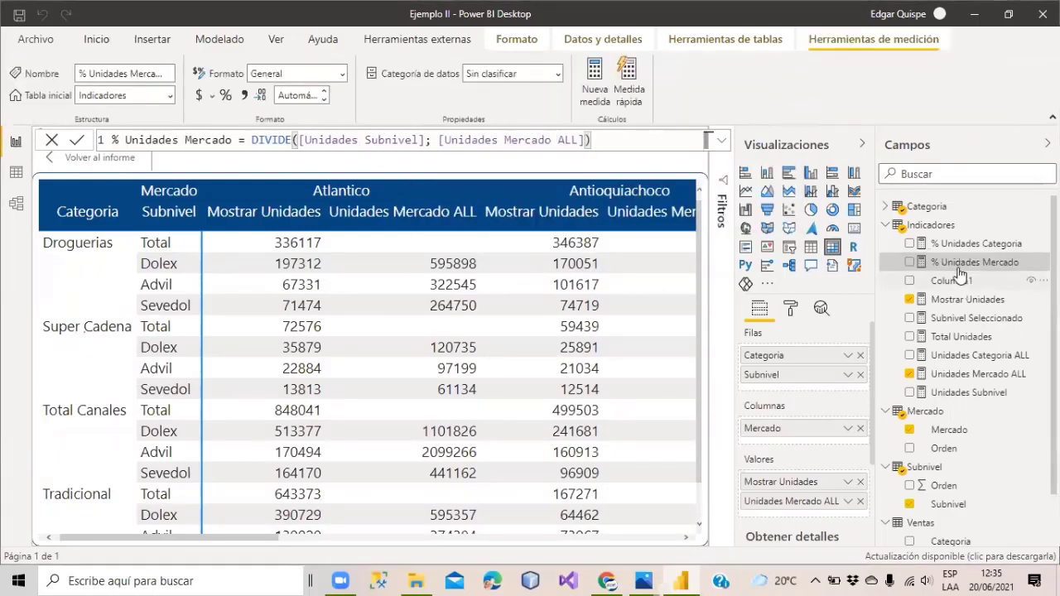
Format % Unidades Mercado as a percentage and add it to the matrix values.
{"action": "left_click", "coordinate": [225, 96]}
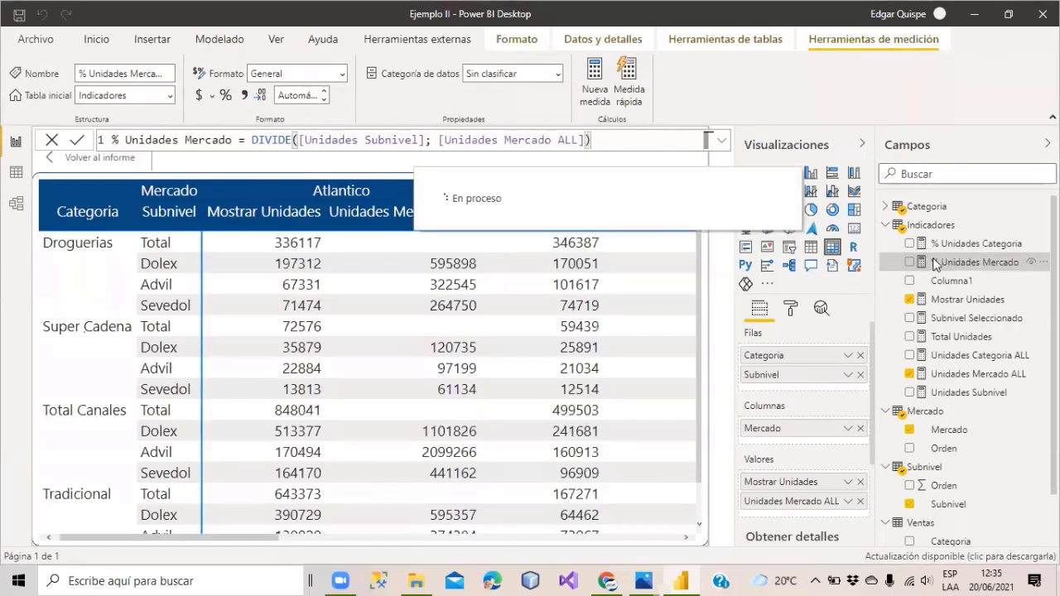
{"action": "left_click_drag", "start_coordinate": [952, 265], "coordinate": [497, 284]}
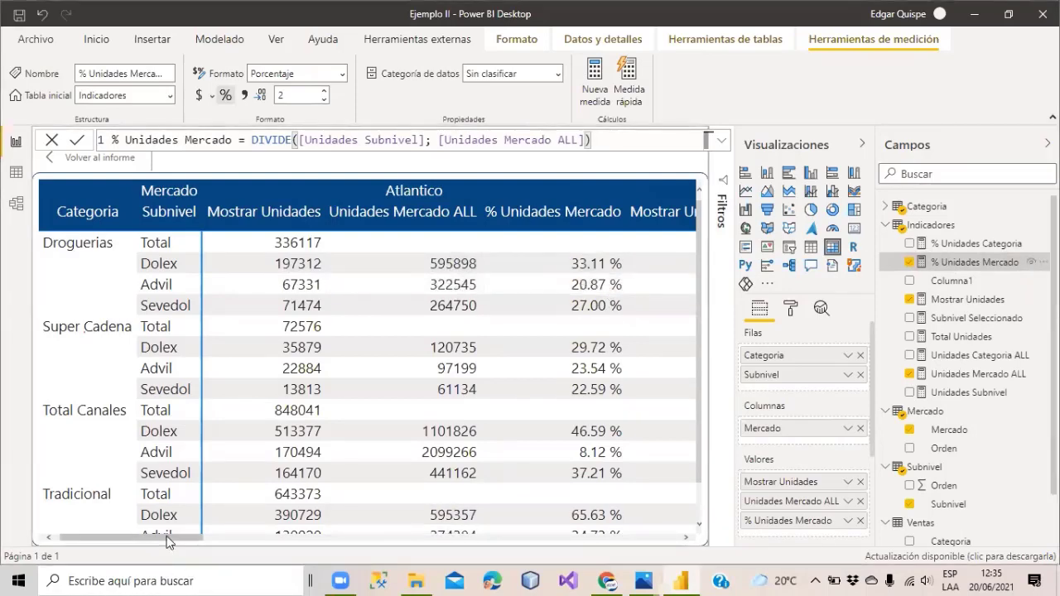
{"action": "left_click_drag", "start_coordinate": [170, 541], "coordinate": [244, 541]}
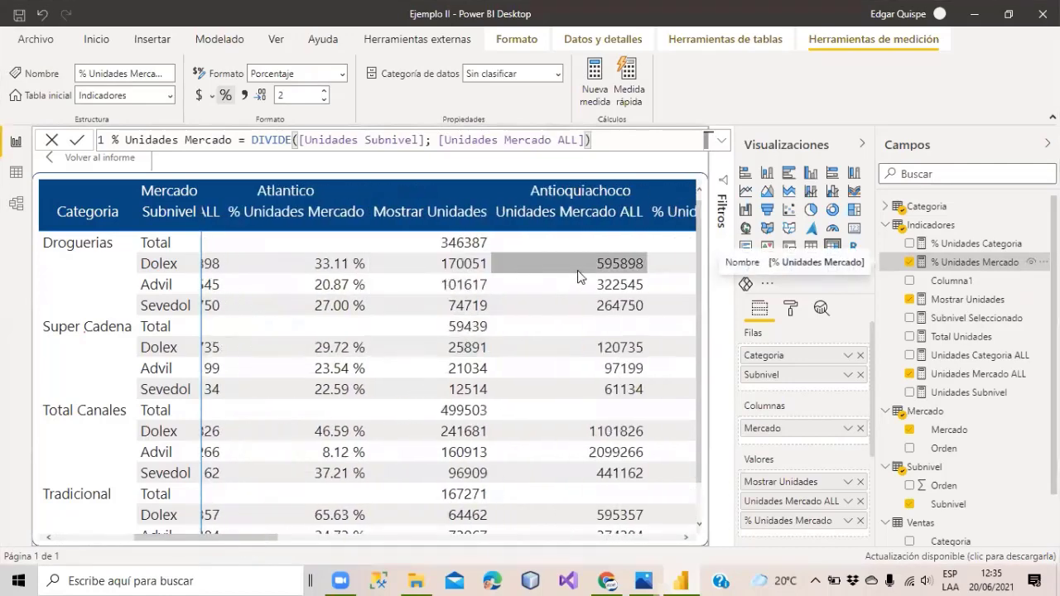
{"action": "left_click_drag", "start_coordinate": [261, 538], "coordinate": [144, 537]}
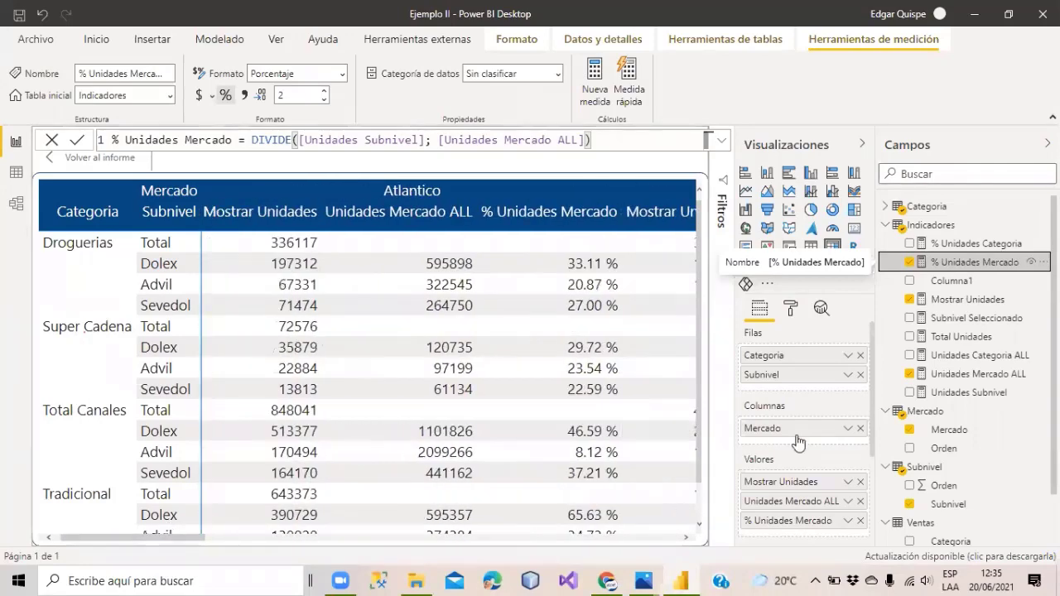
{"action": "scroll", "coordinate": [797, 441], "scroll_direction": "down", "scroll_amount": 2}
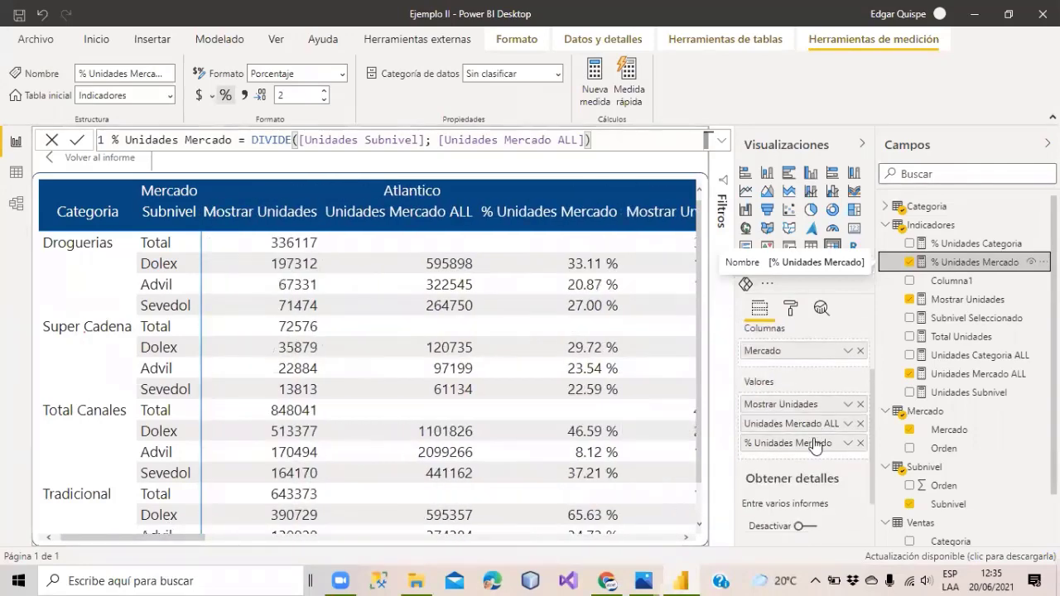
Replace Unidades Mercado ALL and Mostrar Unidades with % Unidades Categoria, then select Mostrar Unidades' formula.
{"action": "left_click", "coordinate": [860, 424]}
{"action": "left_click", "coordinate": [861, 404]}
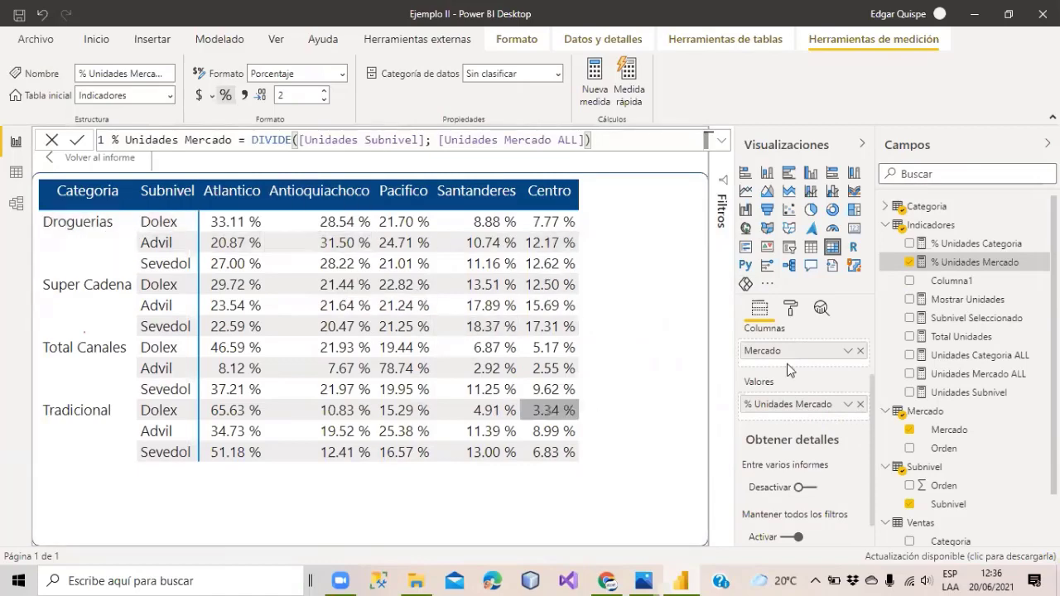
{"action": "left_click_drag", "start_coordinate": [965, 247], "coordinate": [801, 421]}
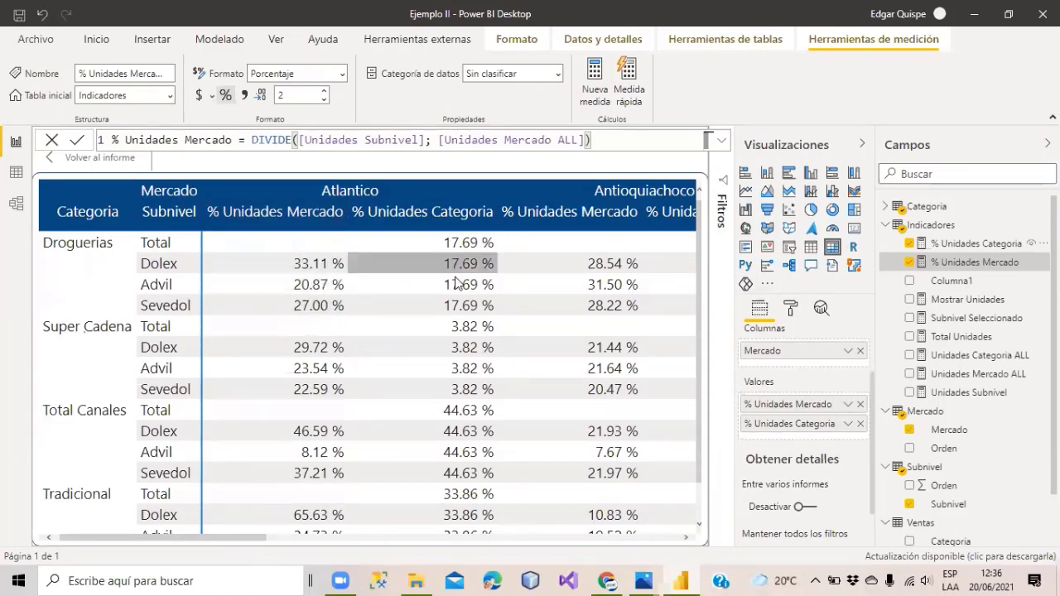
{"action": "left_click", "coordinate": [967, 300]}
{"action": "left_click_drag", "start_coordinate": [404, 176], "coordinate": [120, 133]}
{"action": "key", "text": "ctrl+c"}
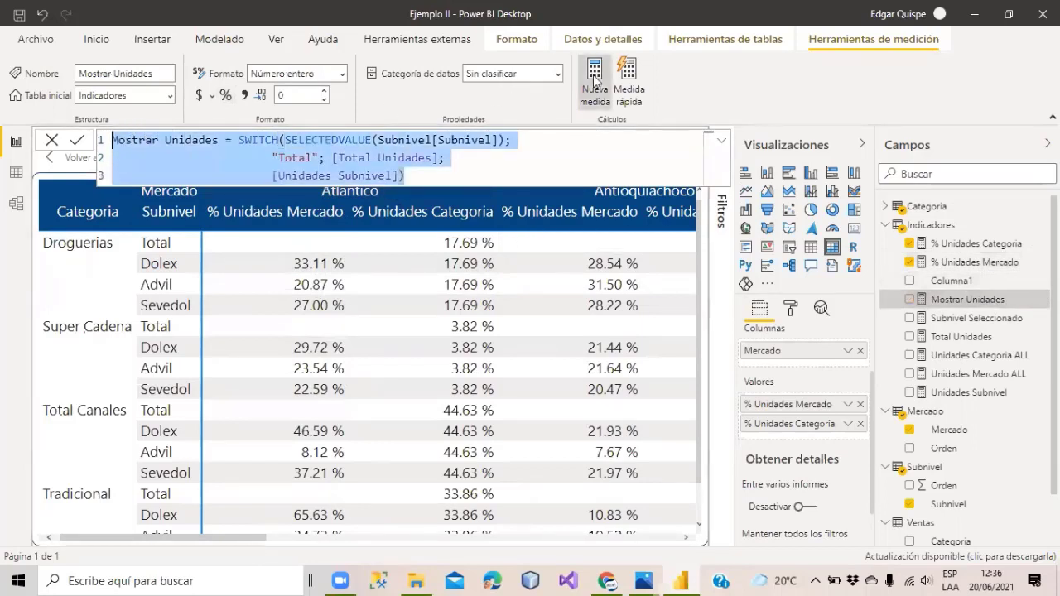
Create a new measure named Mostrar % containing the pasted SWITCH formula.
{"action": "left_click", "coordinate": [595, 80]}
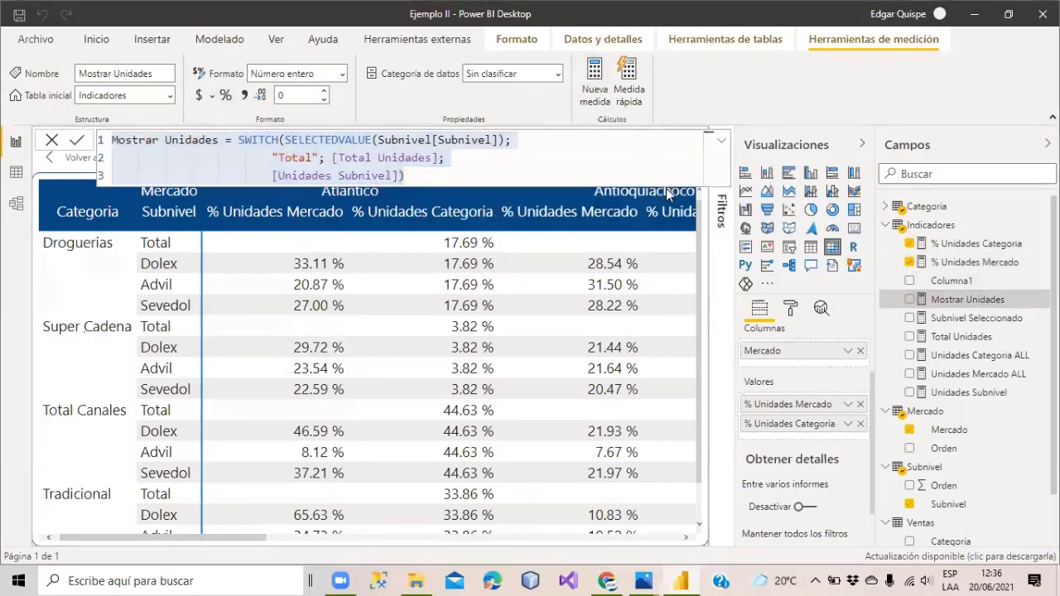
{"action": "type", "text": "Mostrar"}
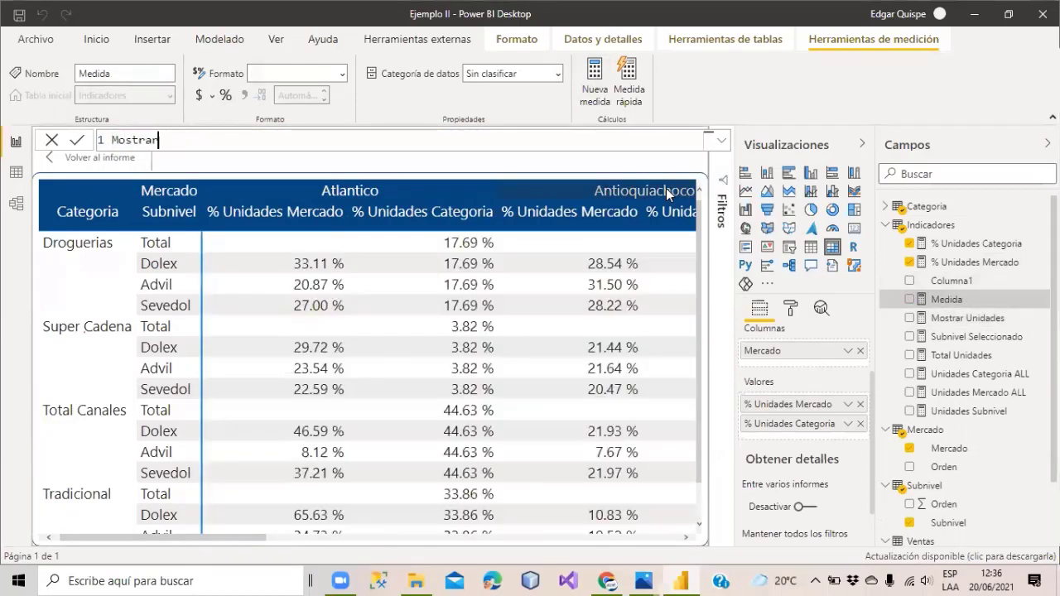
{"action": "key", "text": "ctrl+a"}
{"action": "key", "text": "BackSpace"}
{"action": "key", "text": "ctrl+v"}
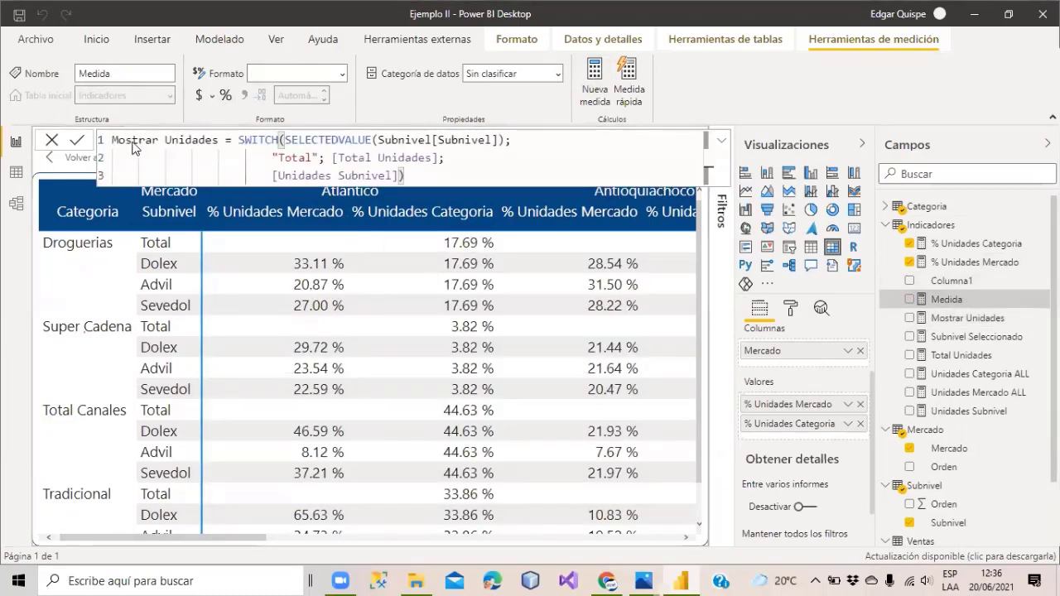
{"action": "double_click", "coordinate": [190, 139]}
{"action": "key", "text": "BackSpace"}
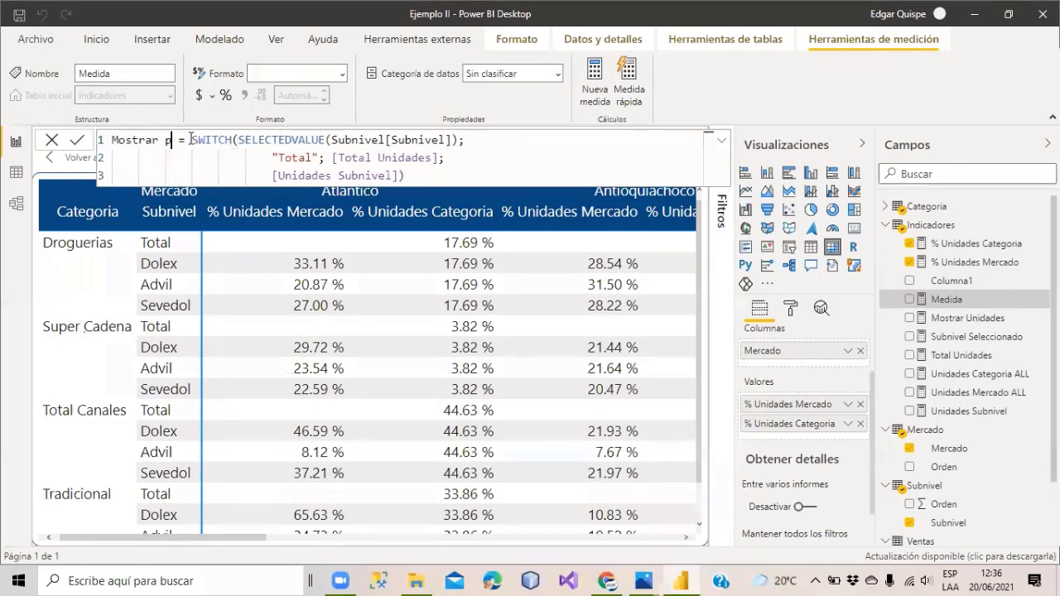
{"action": "type", "text": "Porcentaje"}
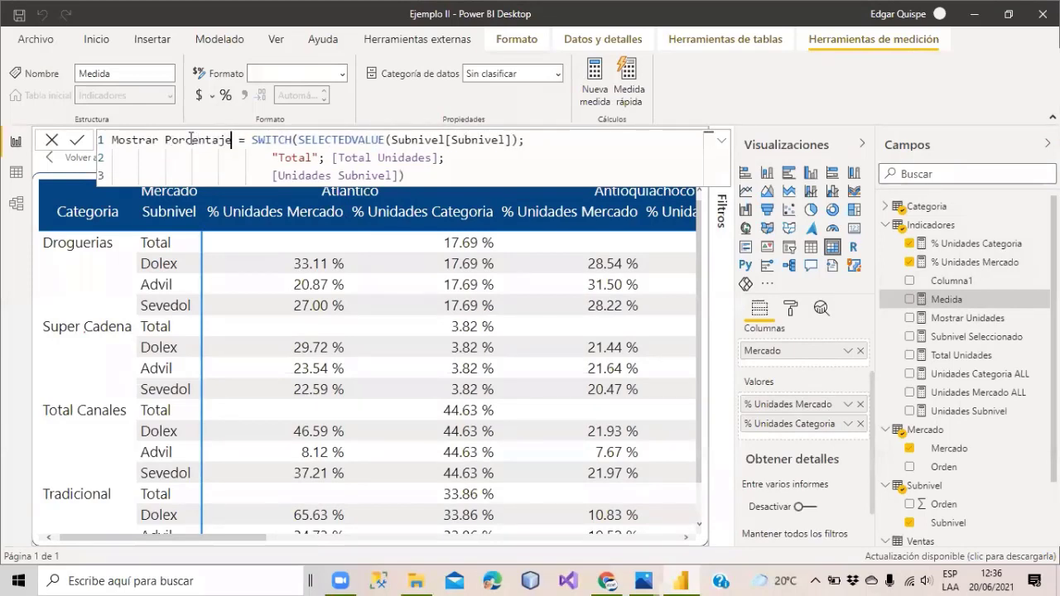
{"action": "key", "text": "BackSpace"}
{"action": "key", "text": "BackSpace"}
{"action": "key", "text": "BackSpace"}
{"action": "key", "text": "BackSpace"}
{"action": "key", "text": "BackSpace"}
{"action": "key", "text": "BackSpace"}
{"action": "key", "text": "BackSpace"}
{"action": "key", "text": "BackSpace"}
{"action": "key", "text": "BackSpace"}
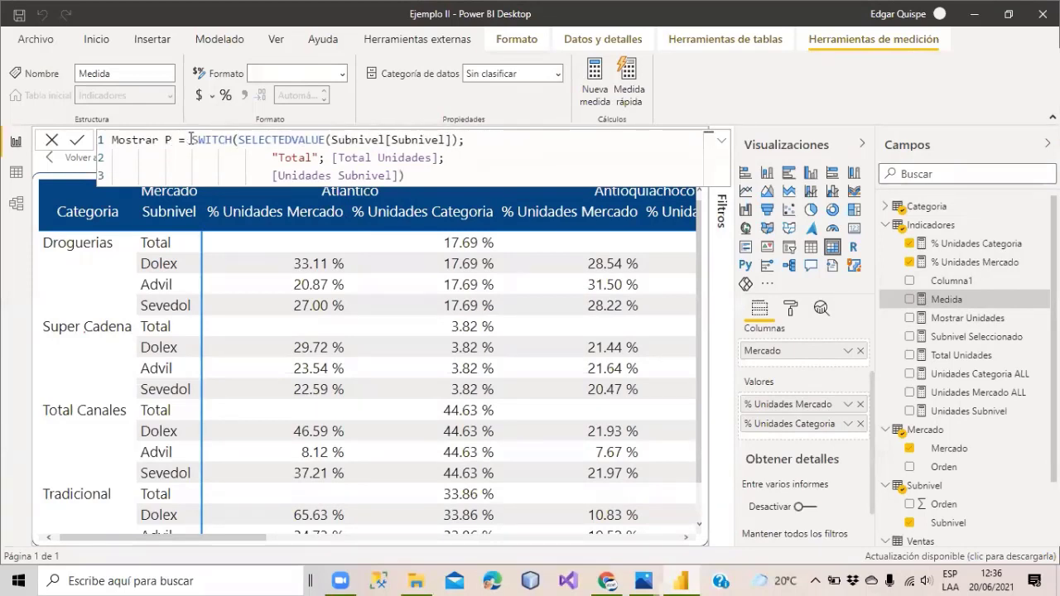
{"action": "key", "text": "BackSpace"}
{"action": "type", "text": "%"}
Make the "Total" branch return [% Unidades Categoria] instead of [Total Unidades].
{"action": "left_click_drag", "start_coordinate": [442, 156], "coordinate": [337, 156]}
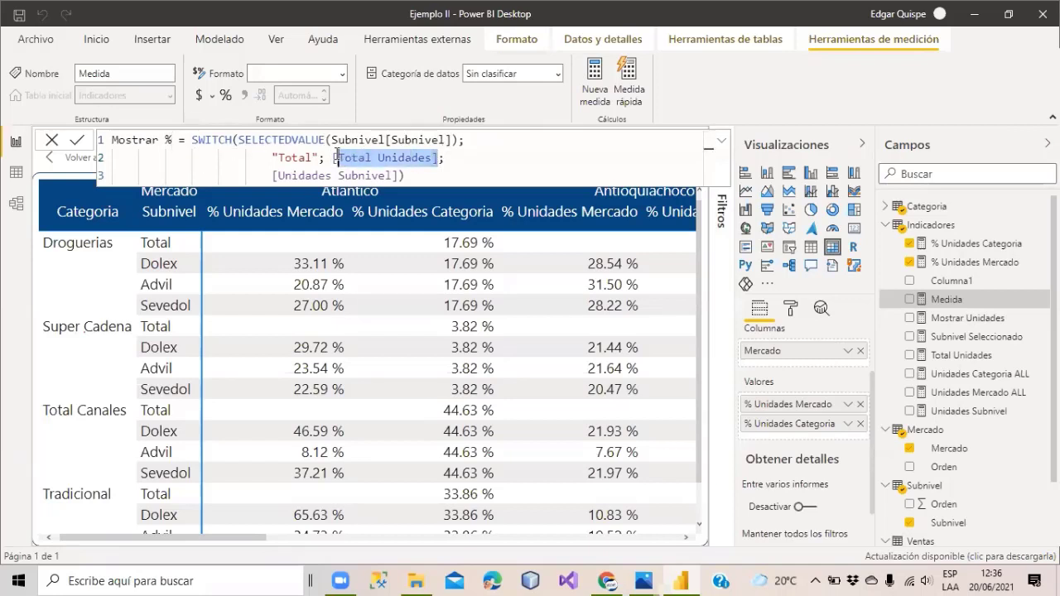
{"action": "key", "text": "Delete"}
{"action": "key", "text": "Delete"}
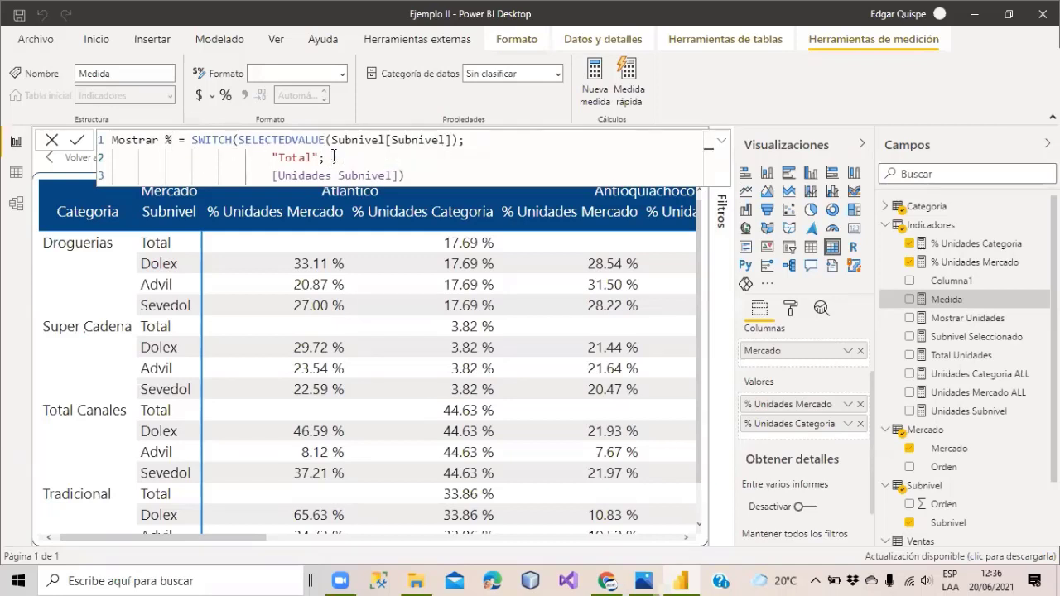
{"action": "type", "text": "Unidades"}
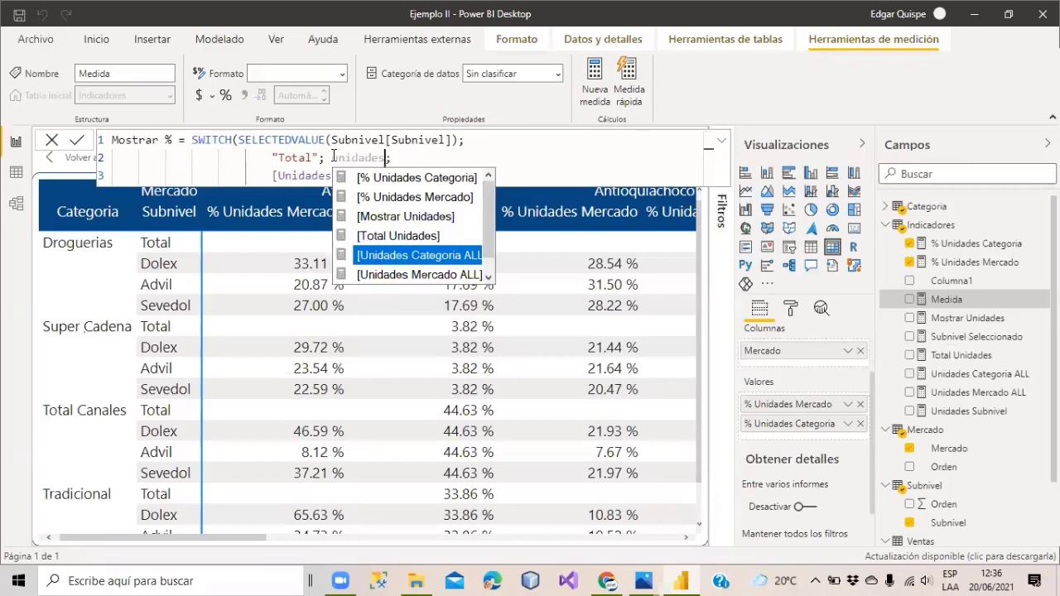
{"action": "type", "text": "ca"}
{"action": "key", "text": "Tab"}
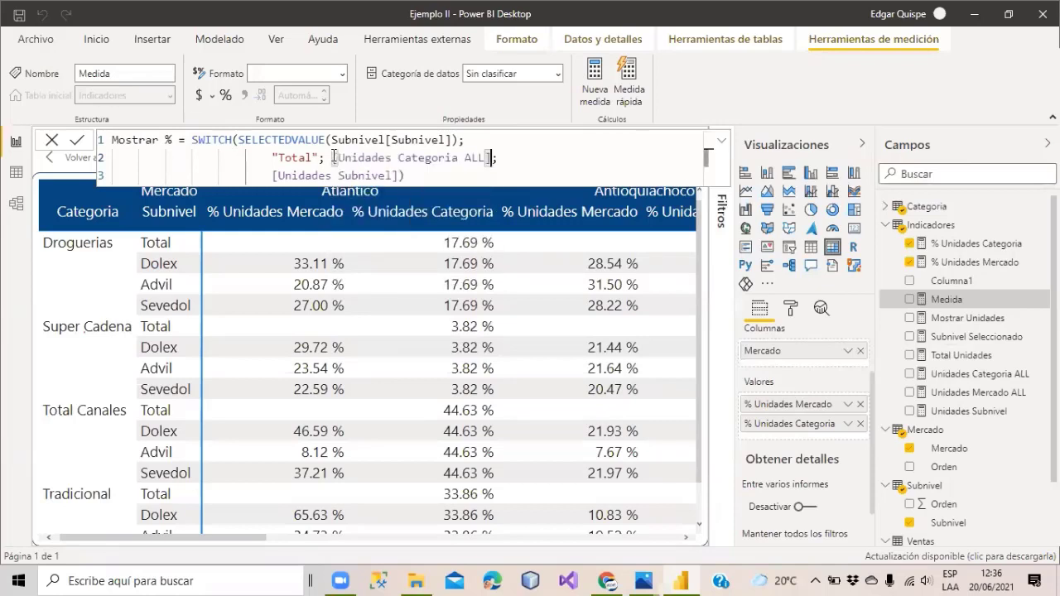
{"action": "key", "text": "BackSpace"}
{"action": "key", "text": "BackSpace"}
{"action": "key", "text": "BackSpace"}
{"action": "key", "text": "BackSpace"}
{"action": "key", "text": "BackSpace"}
{"action": "key", "text": "BackSpace"}
{"action": "key", "text": "BackSpace"}
{"action": "key", "text": "BackSpace"}
{"action": "key", "text": "BackSpace"}
{"action": "key", "text": "BackSpace"}
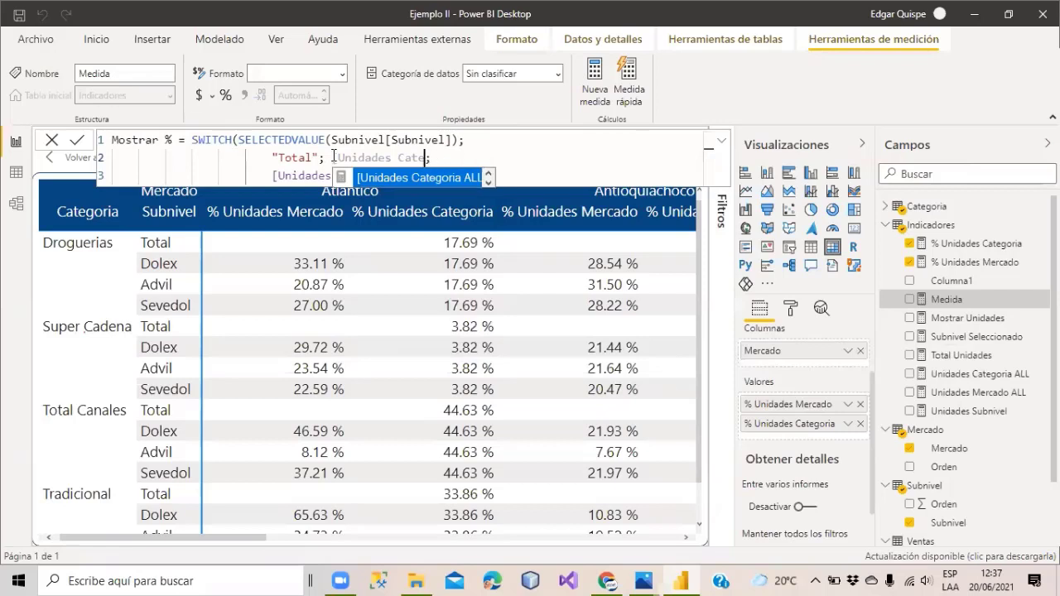
{"action": "key", "text": "BackSpace"}
{"action": "key", "text": "BackSpace"}
{"action": "key", "text": "BackSpace"}
{"action": "key", "text": "BackSpace"}
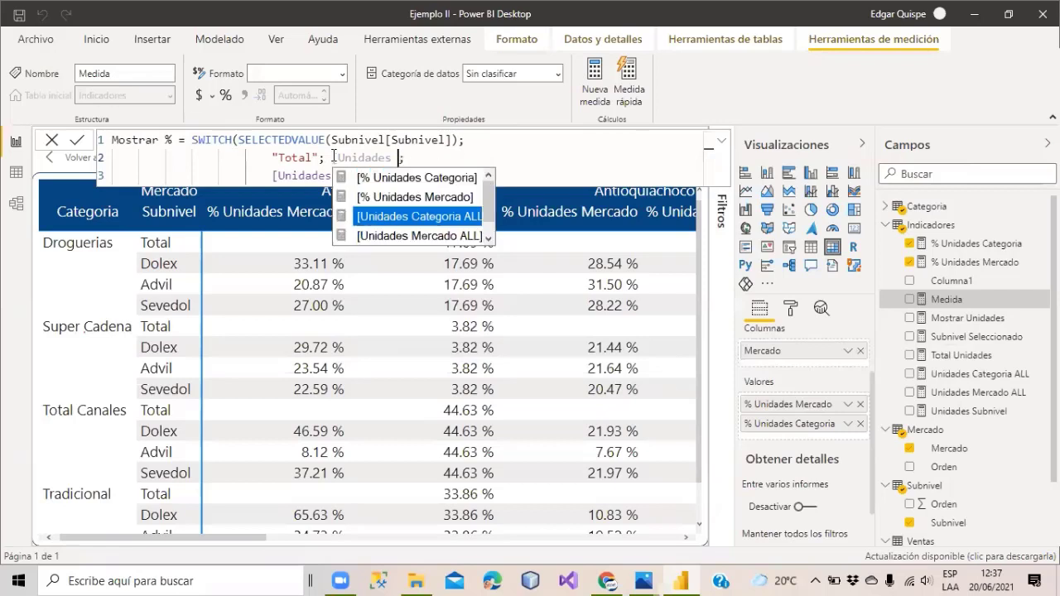
{"action": "type", "text": "cate"}
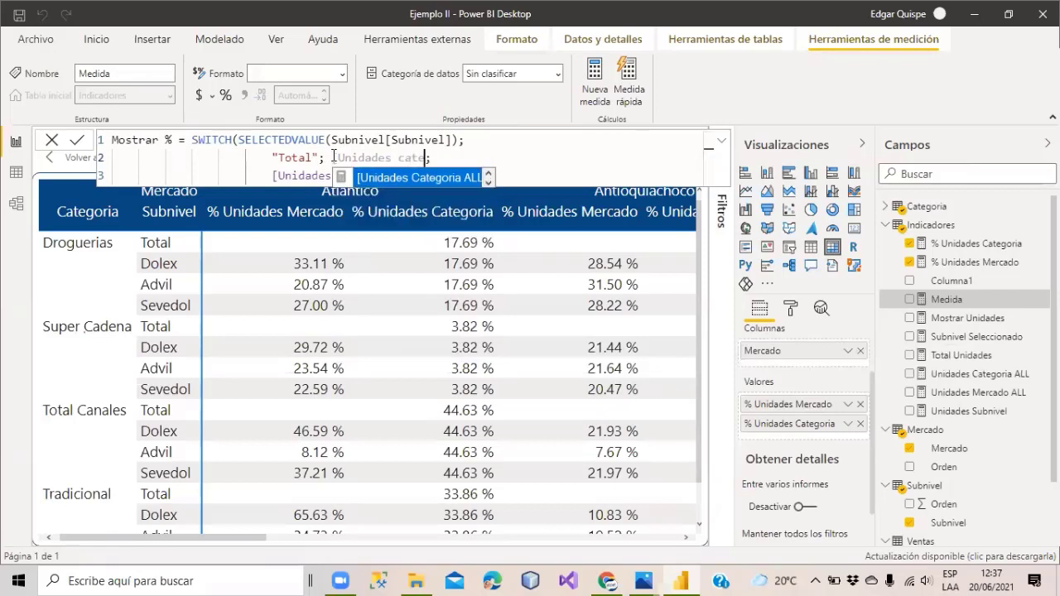
{"action": "key", "text": "Down"}
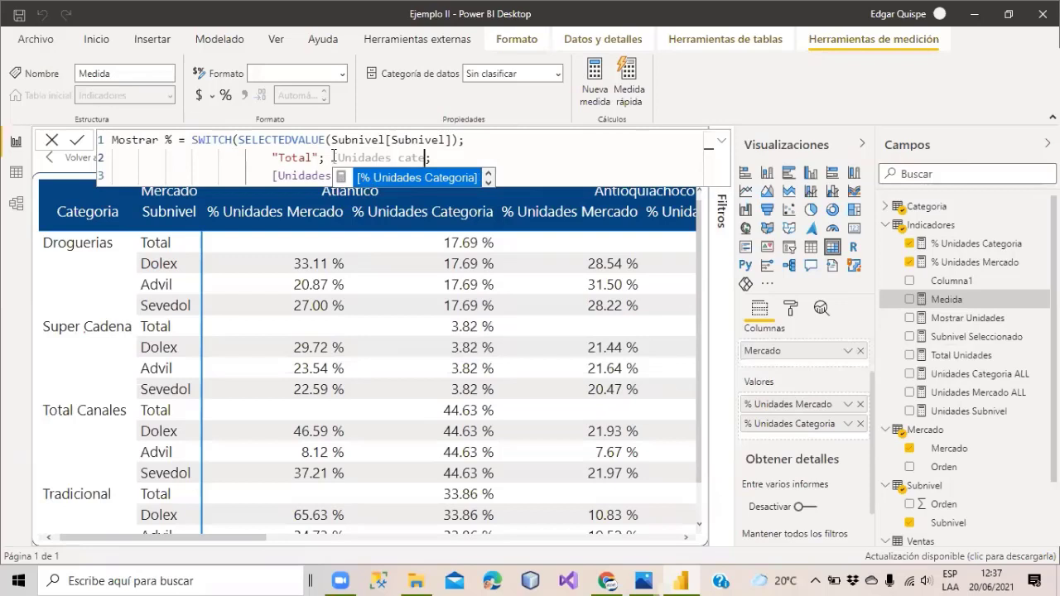
{"action": "key", "text": "Tab"}
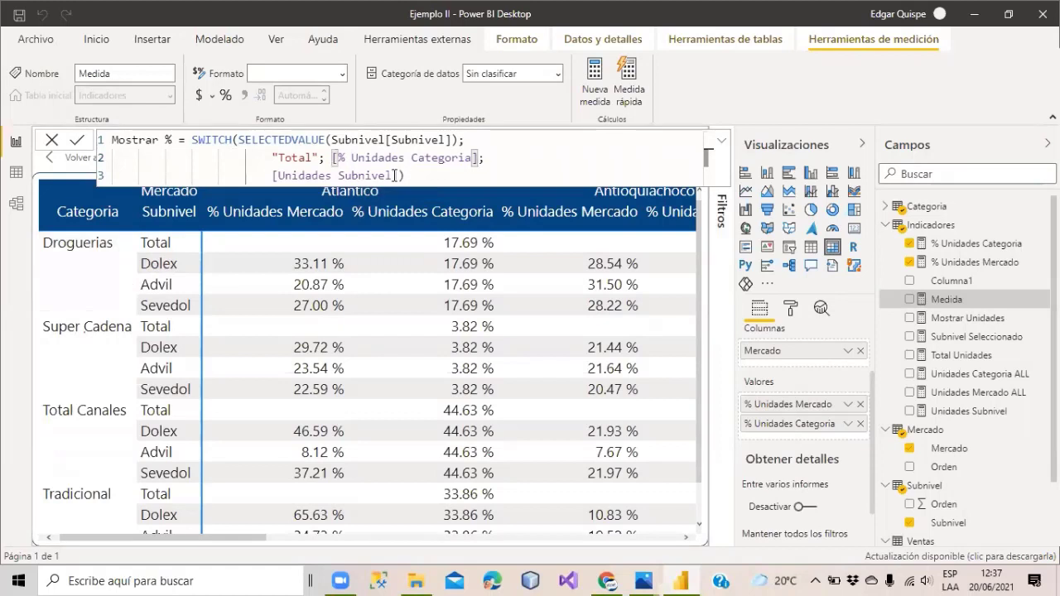
Make the default branch return [% Unidades Mercado] and commit the Mostrar % measure.
{"action": "left_click_drag", "start_coordinate": [398, 175], "coordinate": [272, 177]}
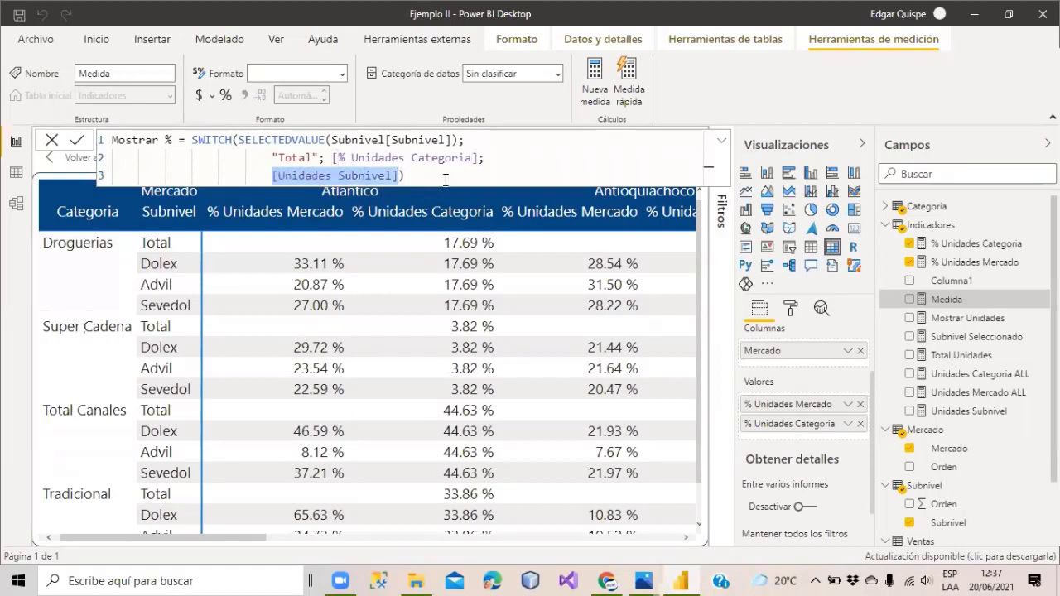
{"action": "key", "text": "BackSpace"}
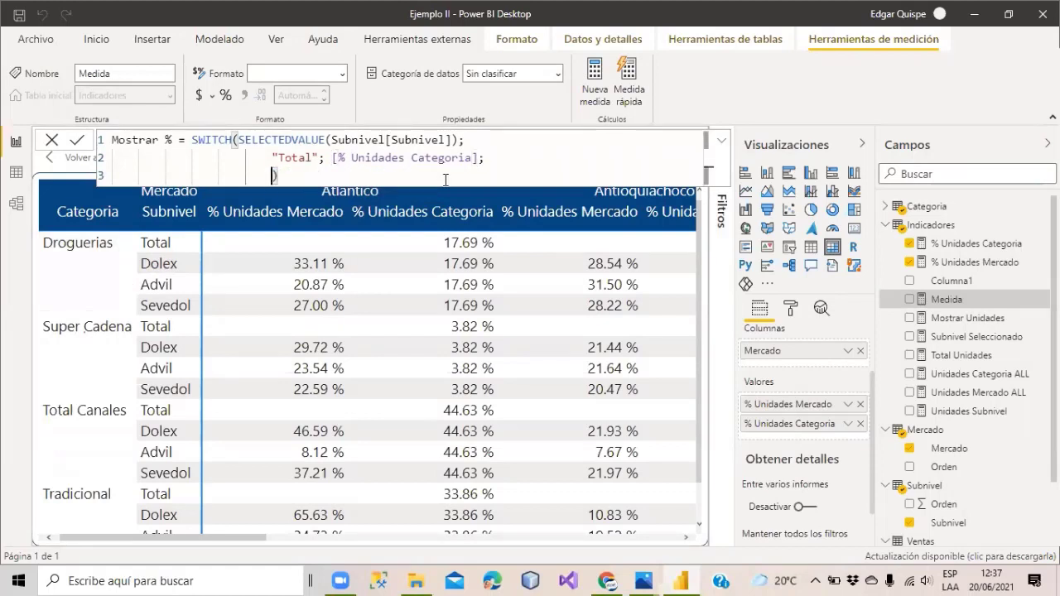
{"action": "type", "text": "unidades mer"}
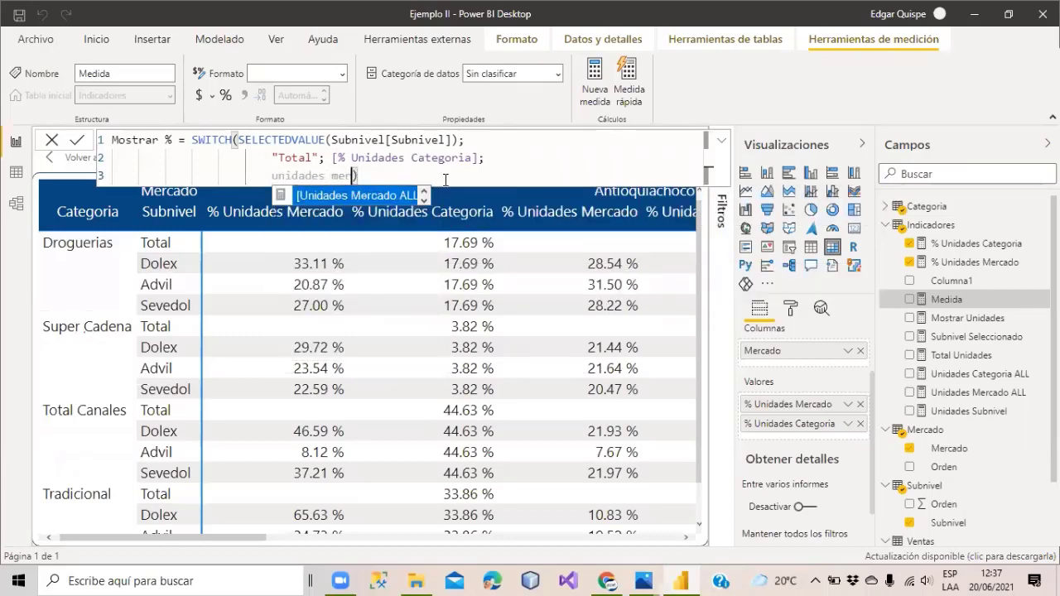
{"action": "key", "text": "Up"}
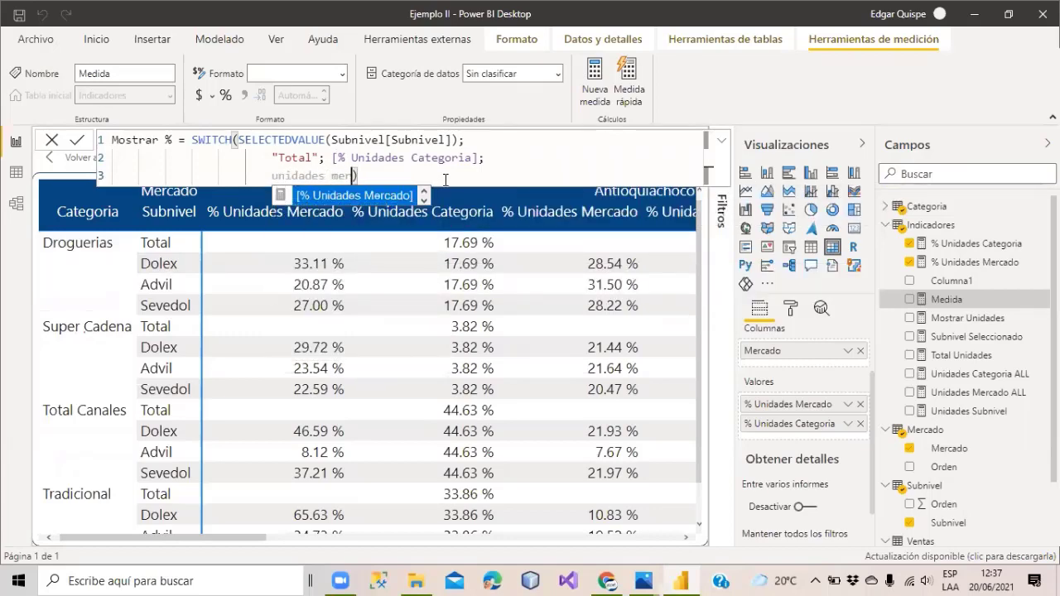
{"action": "key", "text": "Tab"}
{"action": "key", "text": "Right"}
{"action": "key", "text": "Return"}
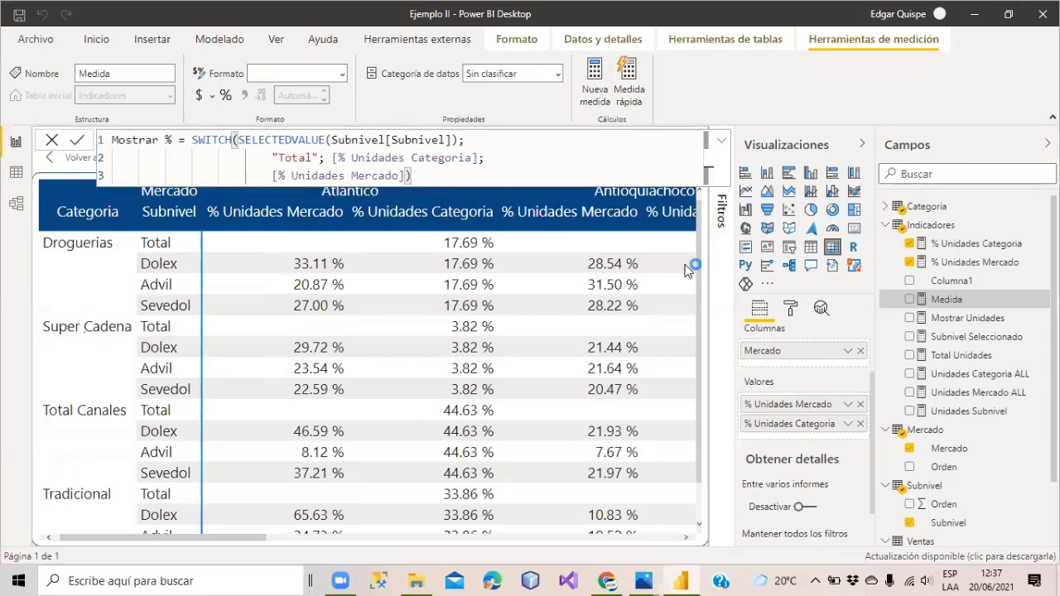
Add Mostrar % to the matrix and remove % Unidades Mercado and % Unidades Categoria from values.
{"action": "left_click", "coordinate": [948, 300]}
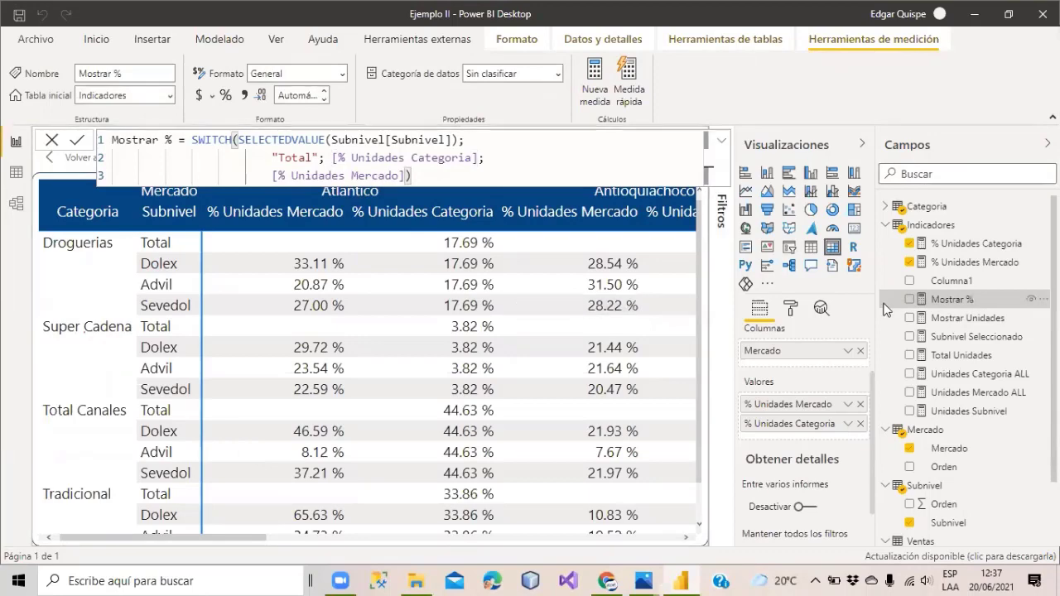
{"action": "left_click_drag", "start_coordinate": [939, 303], "coordinate": [626, 304]}
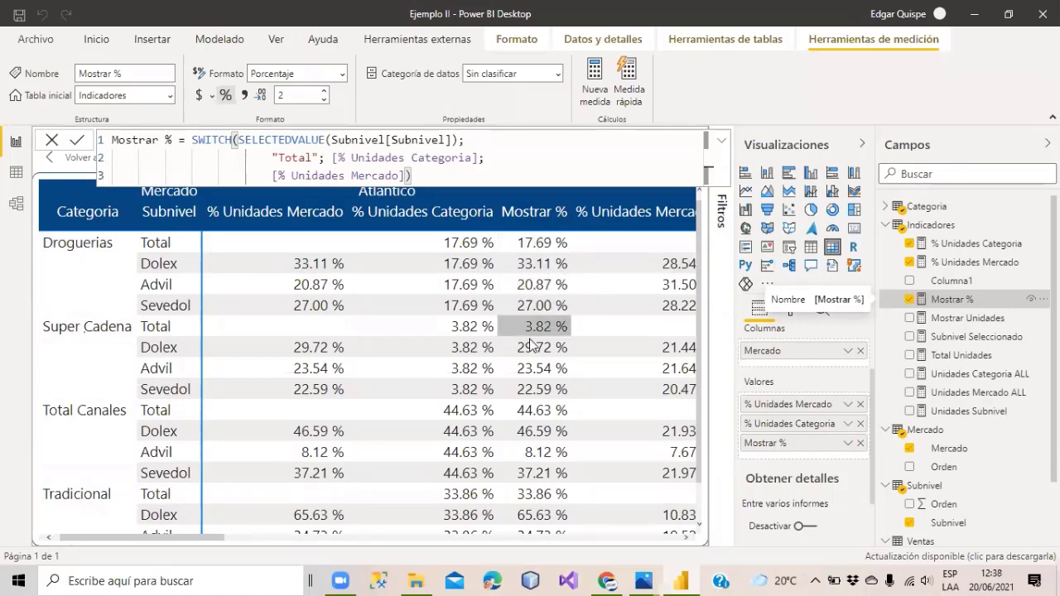
{"action": "scroll", "coordinate": [534, 493], "scroll_direction": "down", "scroll_amount": 1}
{"action": "scroll", "coordinate": [534, 496], "scroll_direction": "up", "scroll_amount": 2}
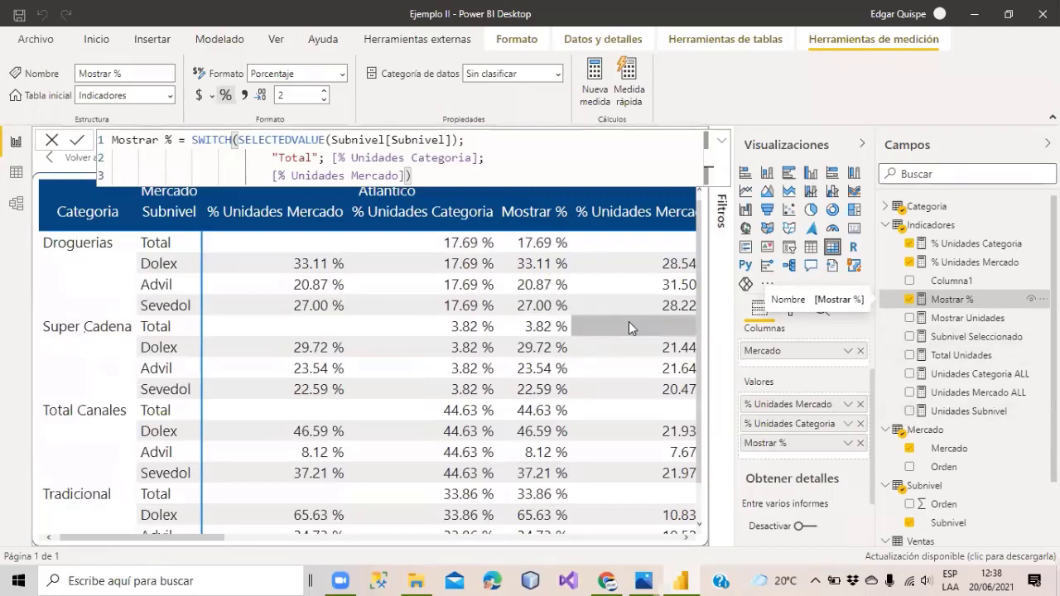
{"action": "left_click", "coordinate": [861, 404]}
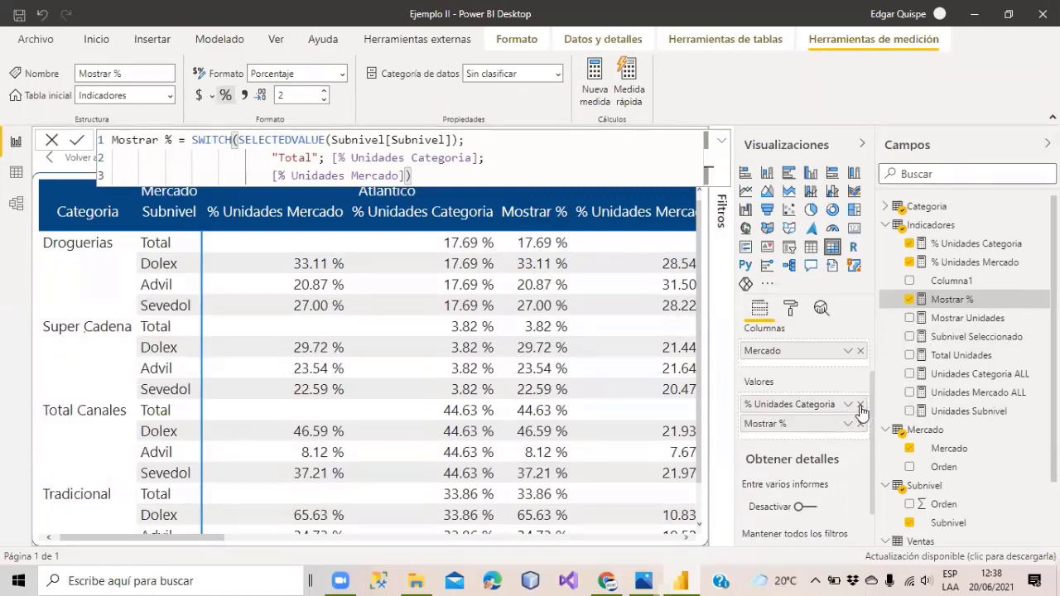
{"action": "left_click", "coordinate": [860, 405]}
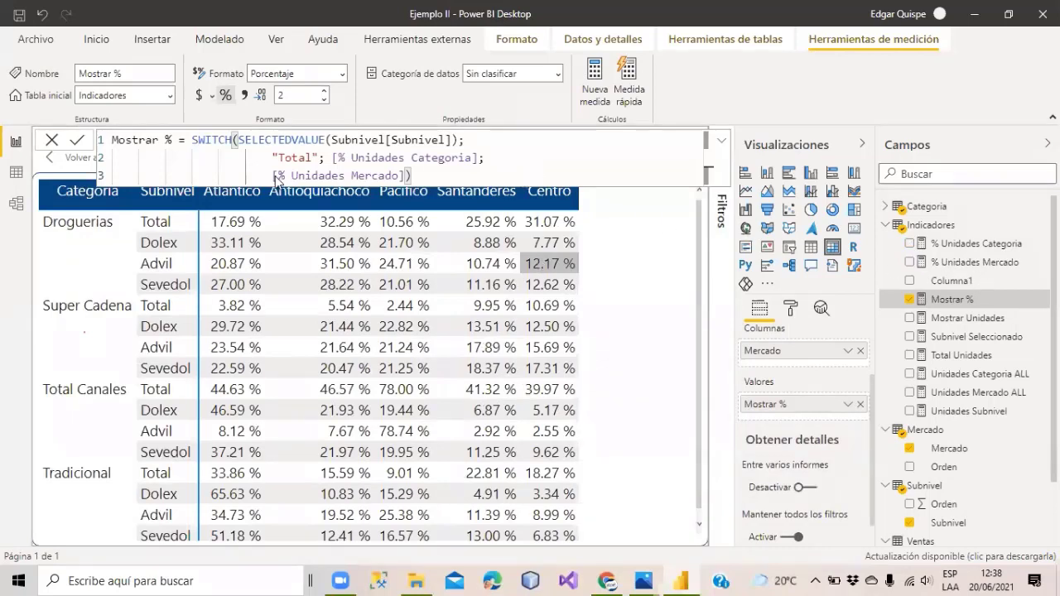
Select % Unidades Mercado in the Fields pane to show its DIVIDE formula.
{"action": "left_click", "coordinate": [952, 261]}
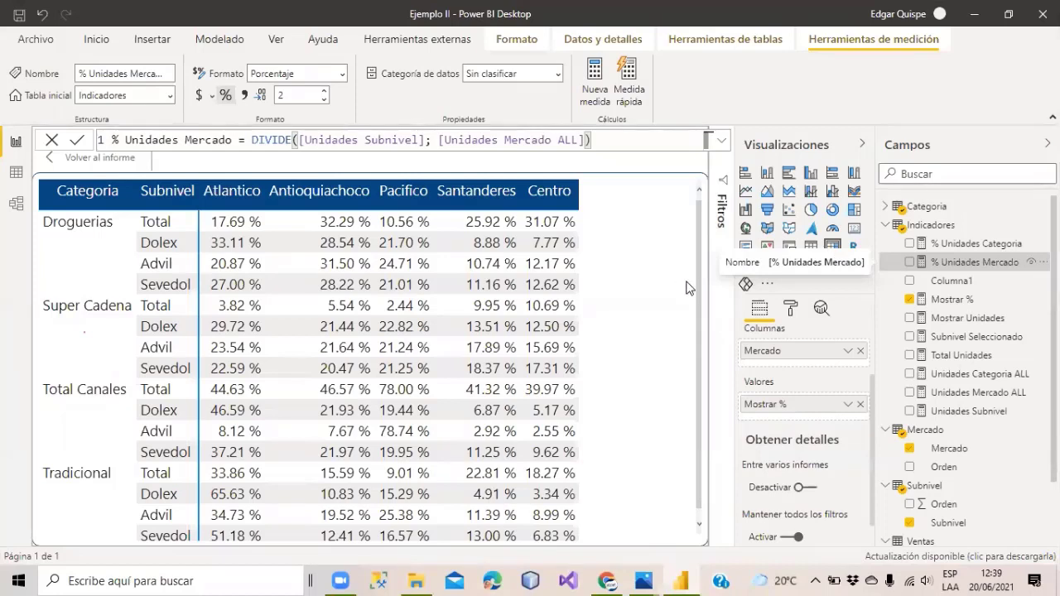
{"action": "scroll", "coordinate": [838, 364], "scroll_direction": "up", "scroll_amount": 2}
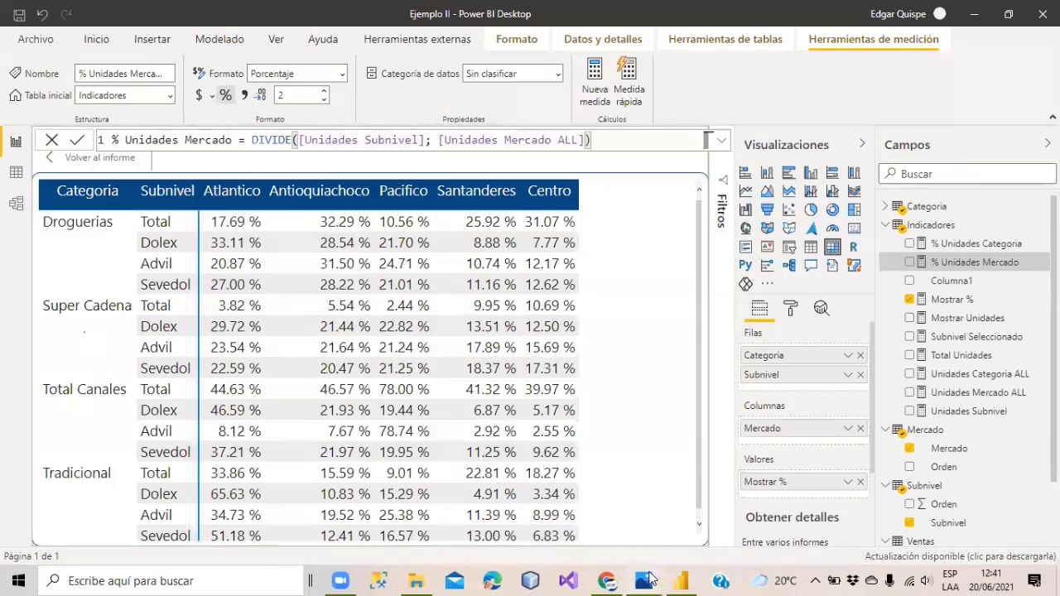
{"action": "mouse_move", "coordinate": [654, 577]}
{"action": "left_click", "coordinate": [656, 463]}
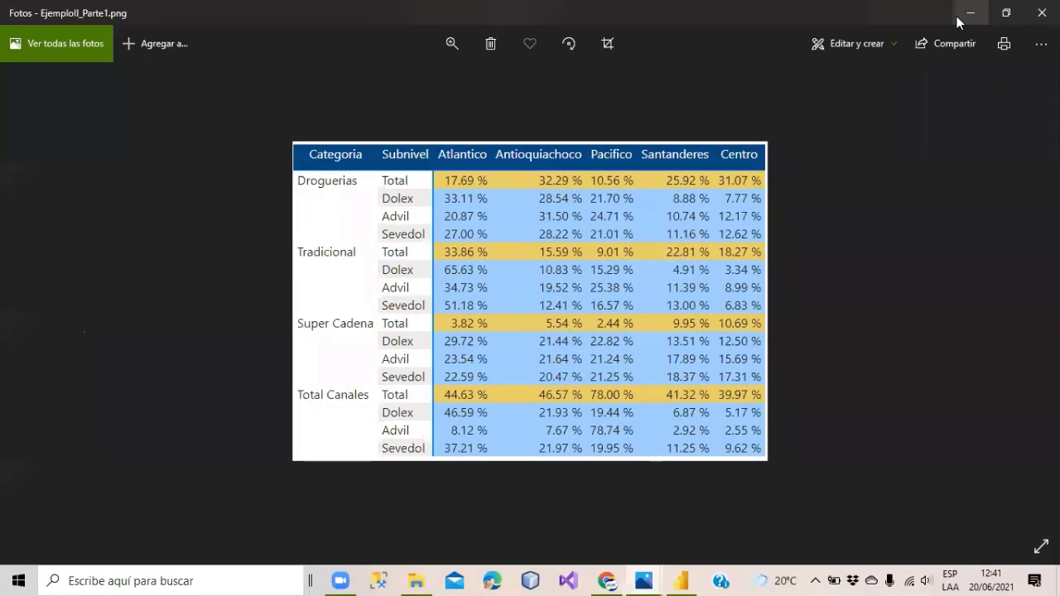
{"action": "left_click", "coordinate": [761, 501]}
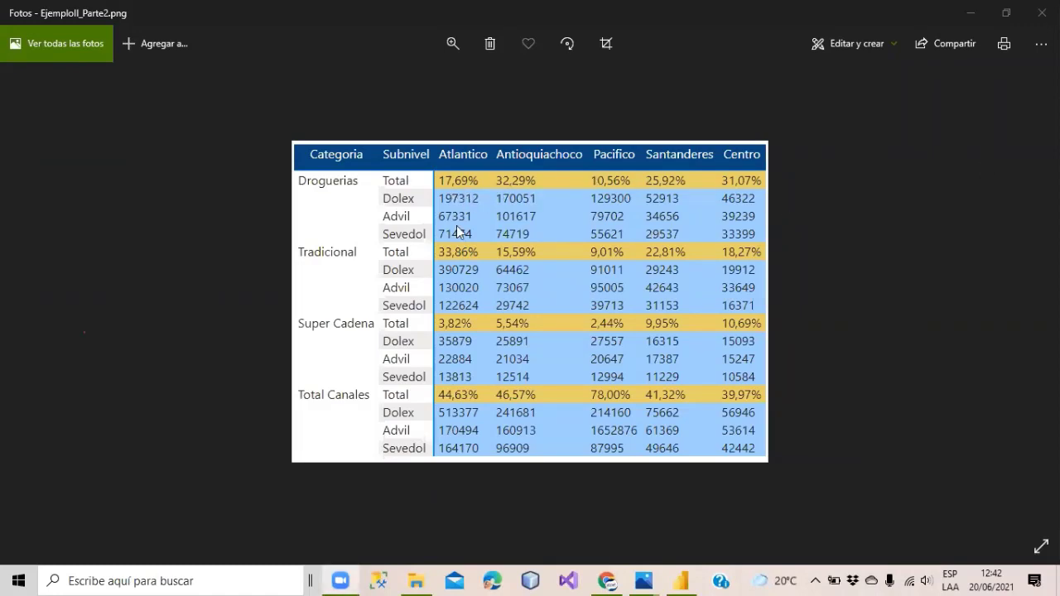
{"action": "left_click", "coordinate": [968, 14]}
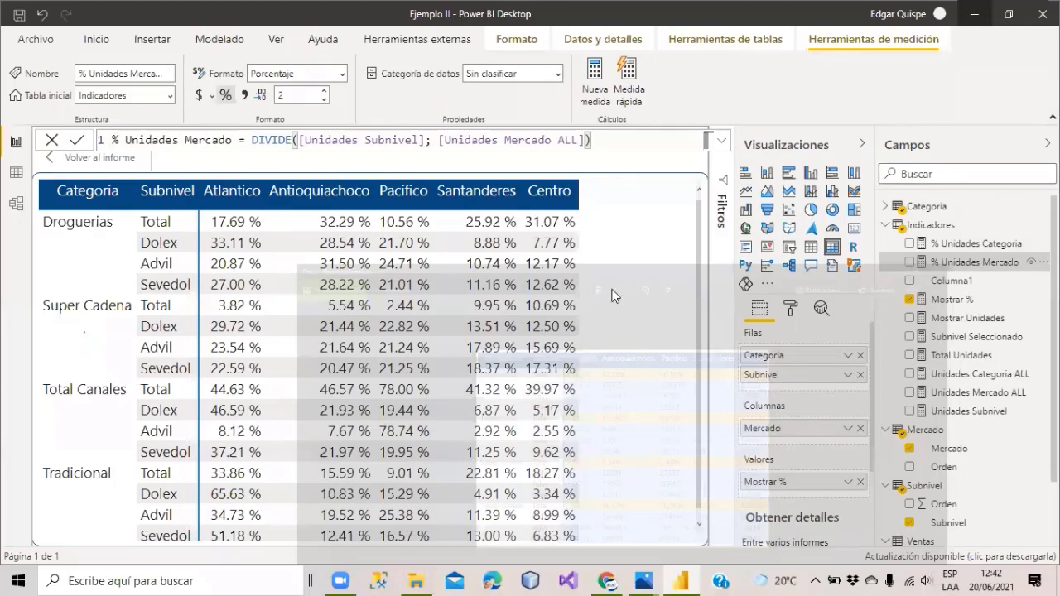
In the Mostrar % formula, replace [% Unidades Mercado] on line 3 with [Unidades Subnivel].
{"action": "left_click", "coordinate": [952, 301]}
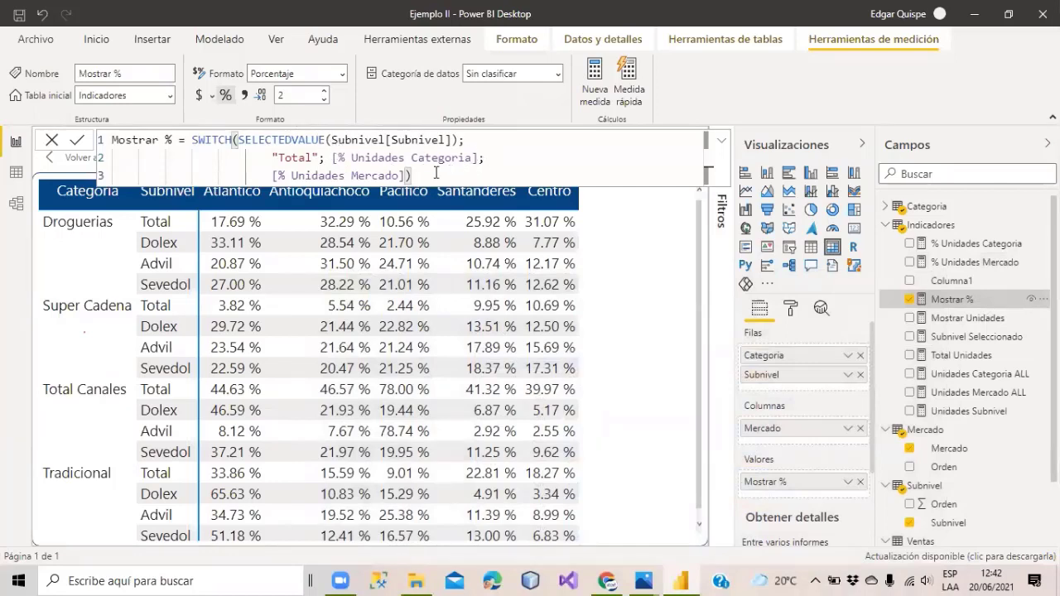
{"action": "left_click_drag", "start_coordinate": [404, 175], "coordinate": [273, 175]}
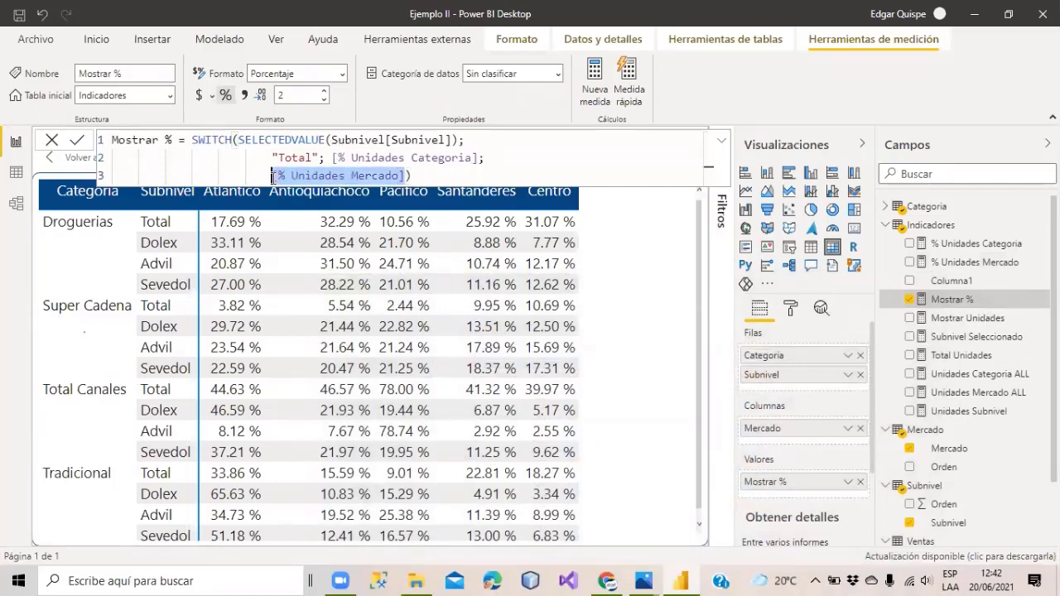
{"action": "key", "text": "BackSpace"}
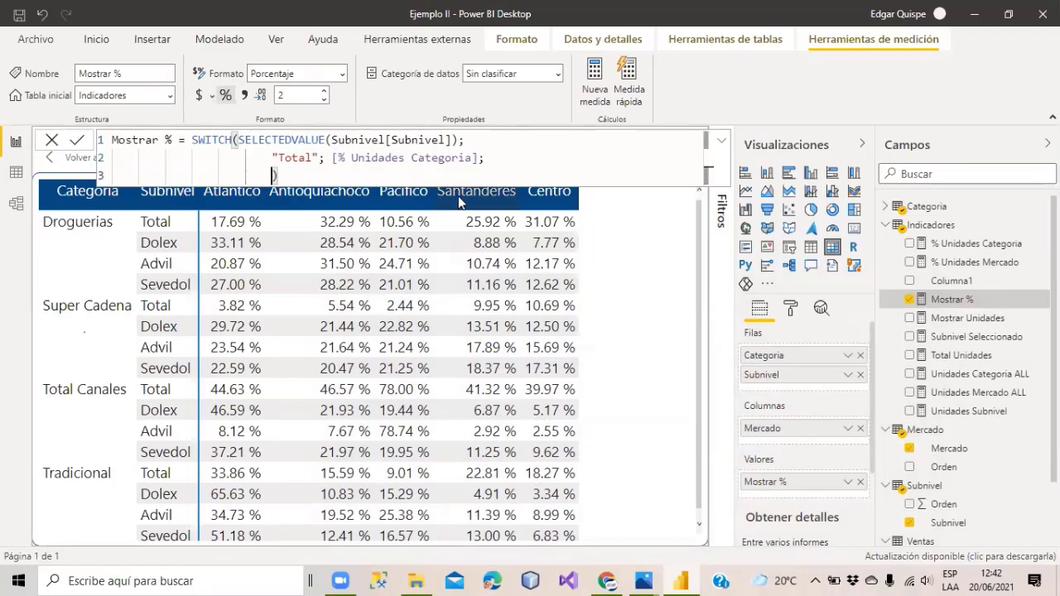
{"action": "type", "text": "unidades sub"}
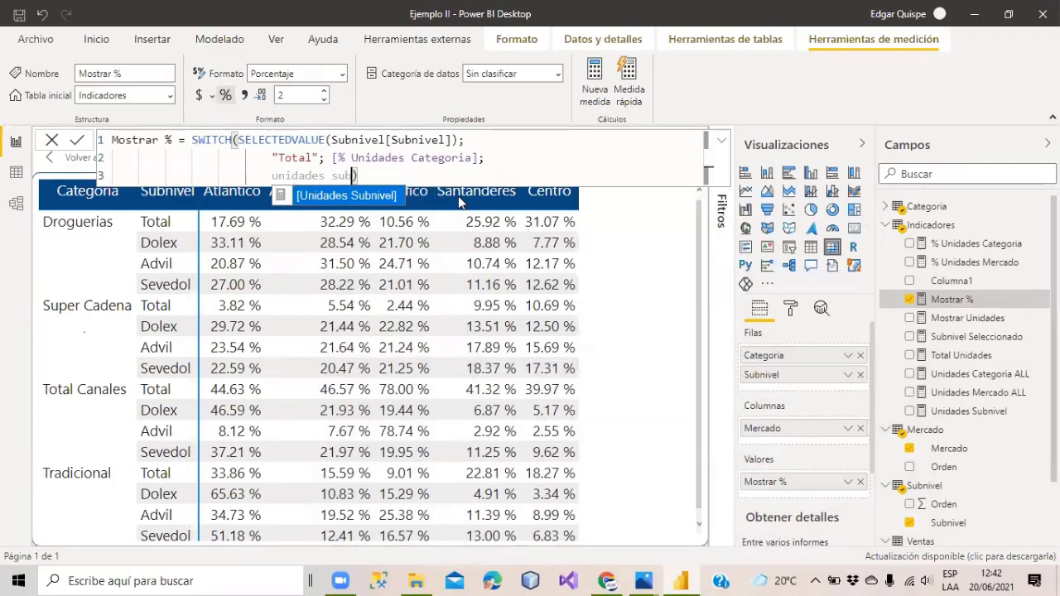
{"action": "key", "text": "Tab"}
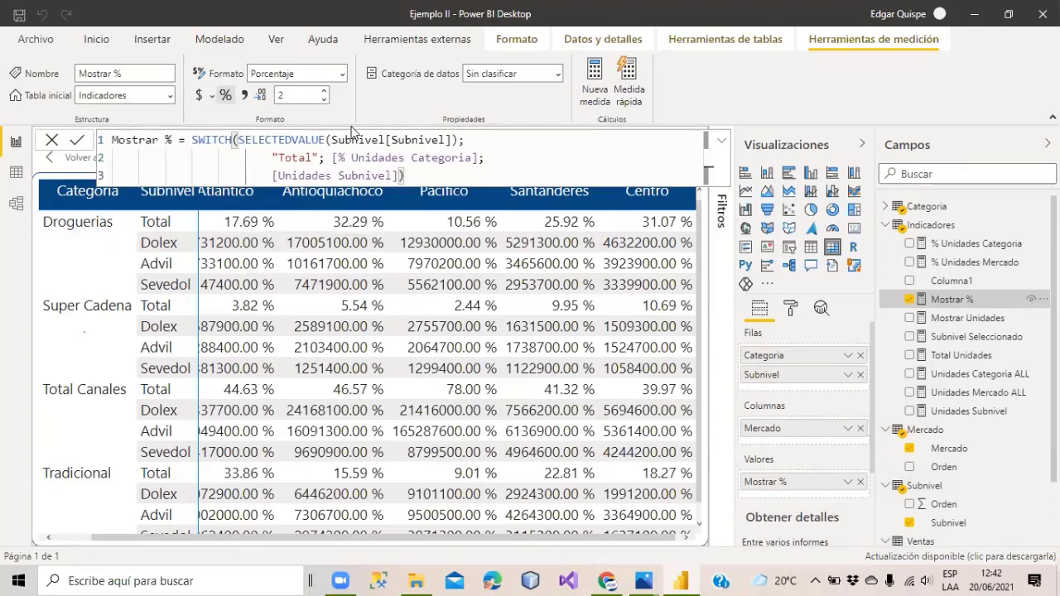
Set the measure format to General and wrap the Total branch in FORMAT(...; "Percent").
{"action": "left_click", "coordinate": [341, 73]}
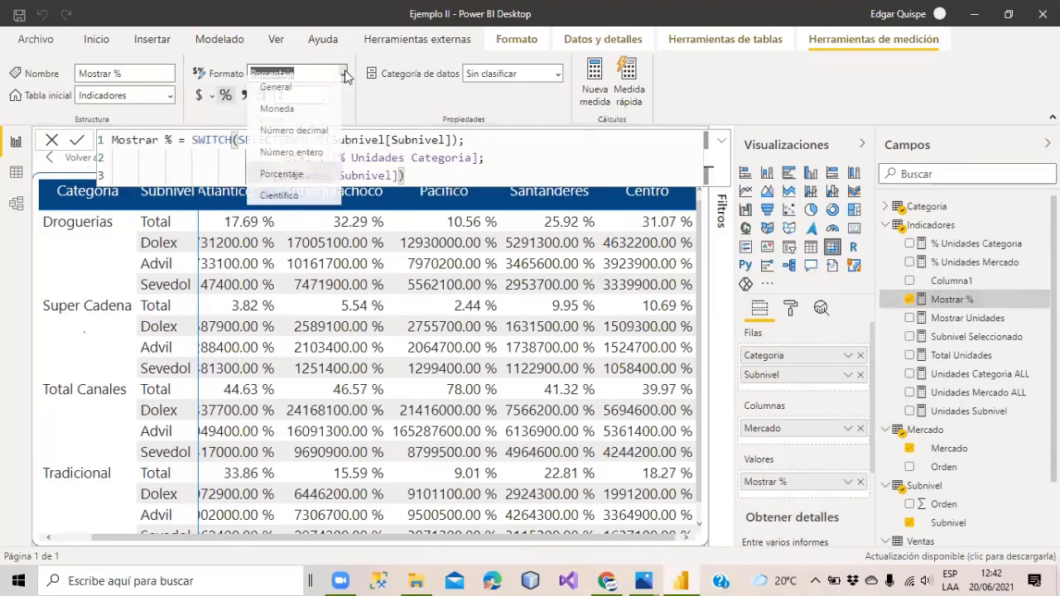
{"action": "left_click", "coordinate": [284, 97]}
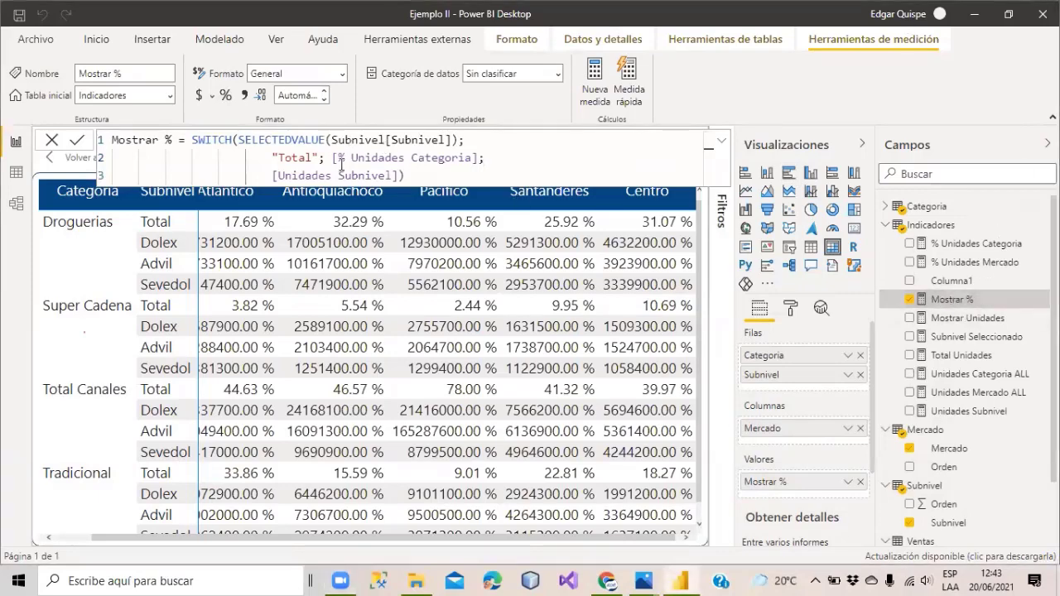
{"action": "type", "text": "FORMAT("}
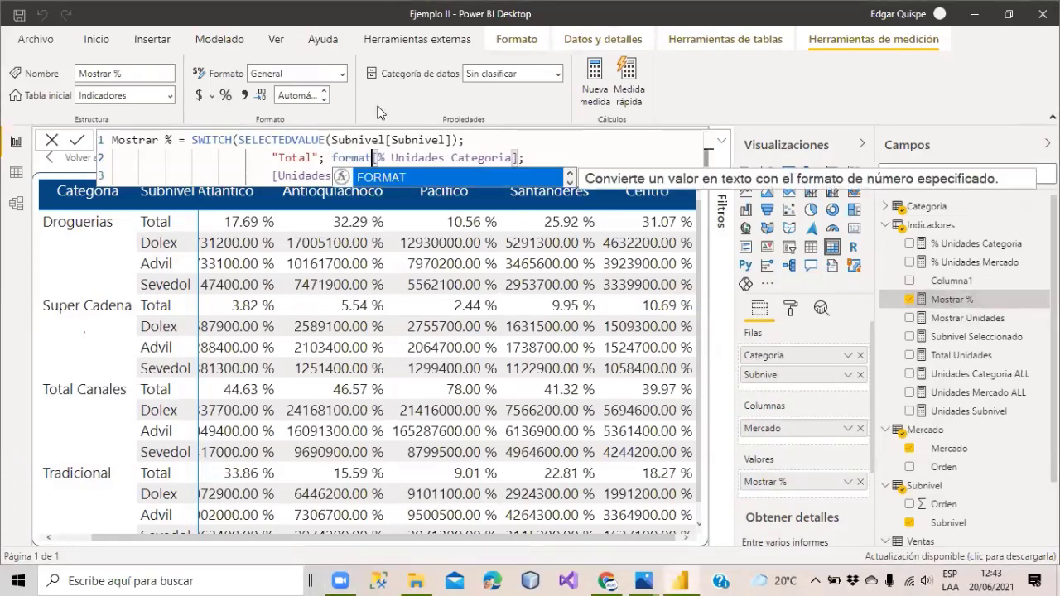
{"action": "left_click", "coordinate": [525, 157]}
{"action": "type", "text": "; "}
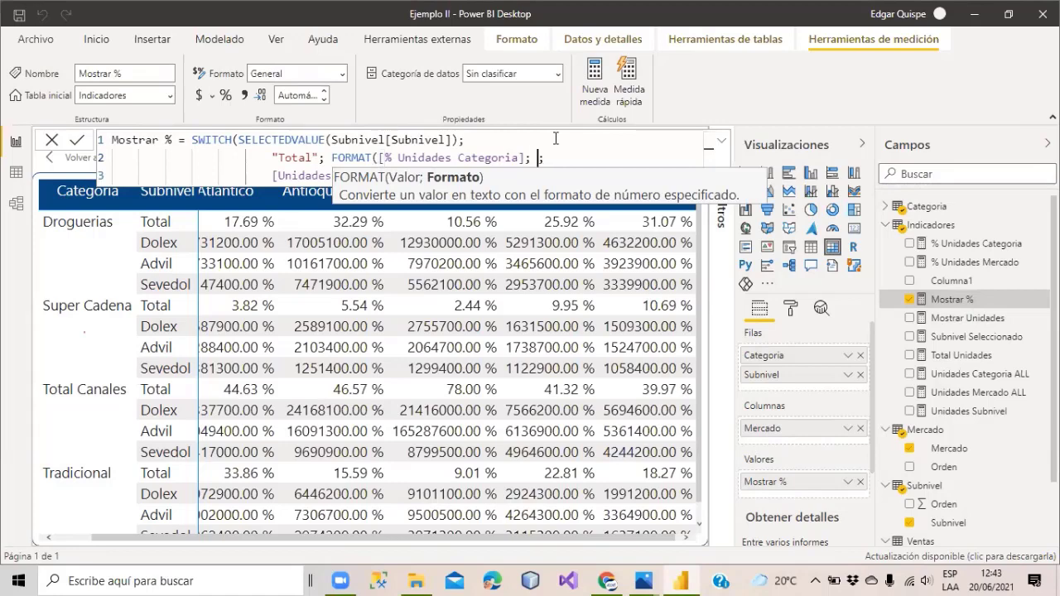
{"action": "type", "text": "\"\"Percent)"}
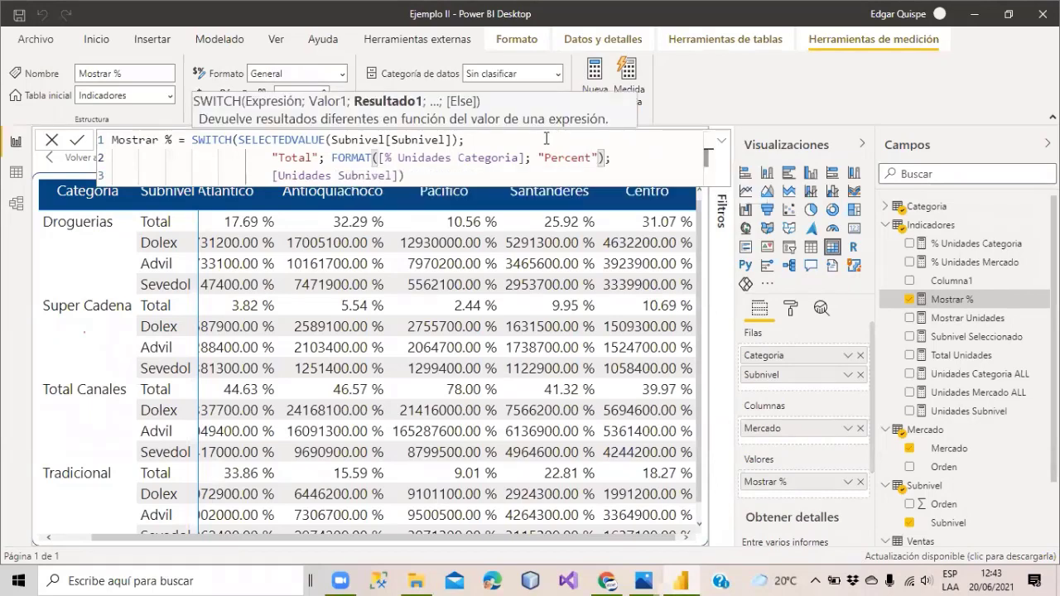
{"action": "left_click_drag", "start_coordinate": [527, 158], "coordinate": [379, 159]}
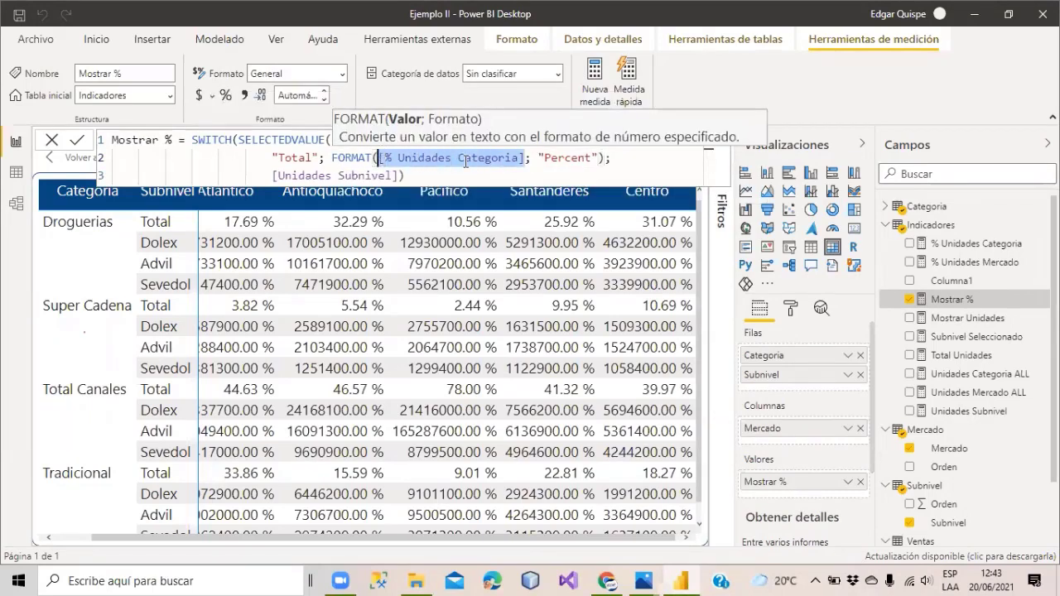
Wrap [Unidades Subnivel] in FORMAT(...; "General Number") and commit the Mostrar % formula.
{"action": "left_click", "coordinate": [272, 176]}
{"action": "type", "text": "format"}
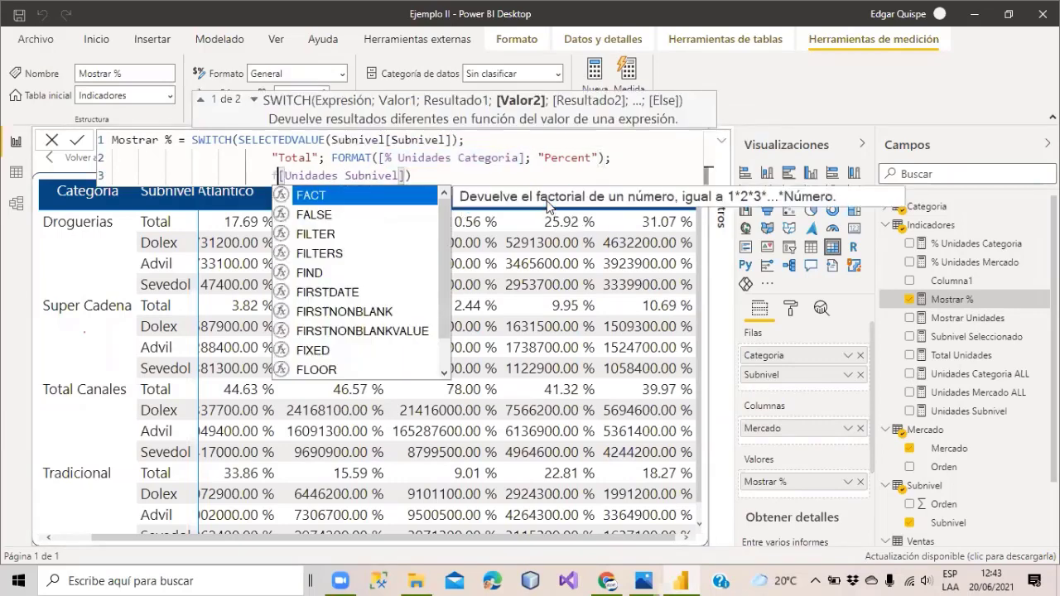
{"action": "key", "text": "Tab"}
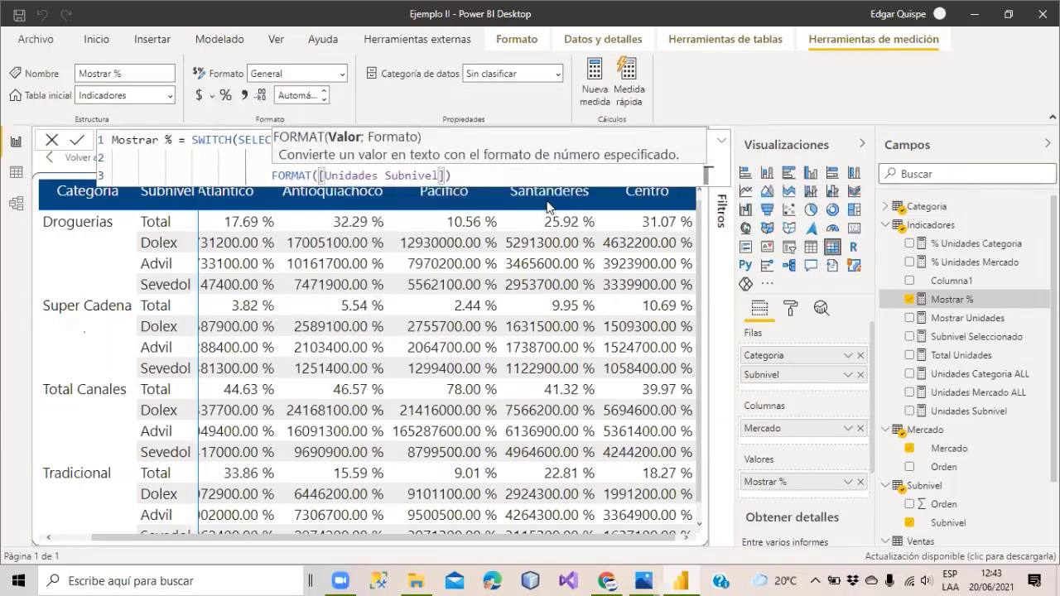
{"action": "left_click", "coordinate": [447, 176]}
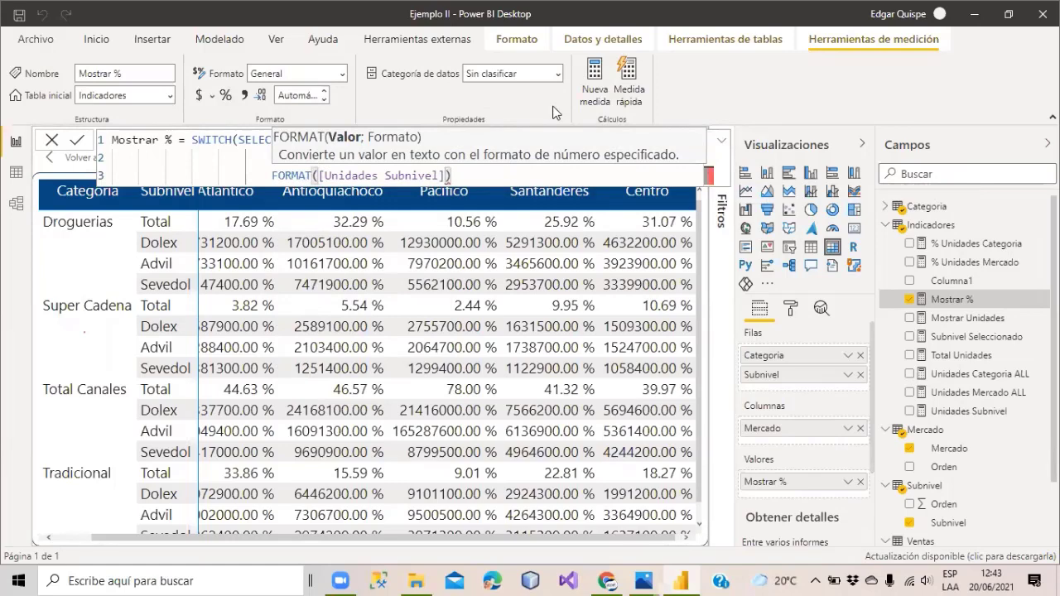
{"action": "type", "text": "; "}
{"action": "type", "text": "\"Gene"}
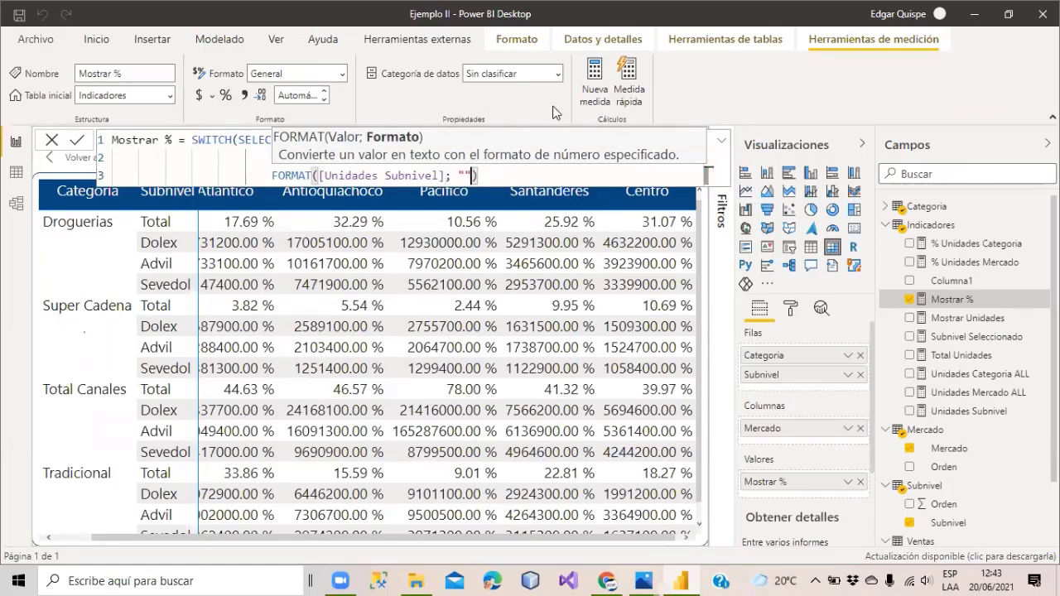
{"action": "type", "text": "ral "}
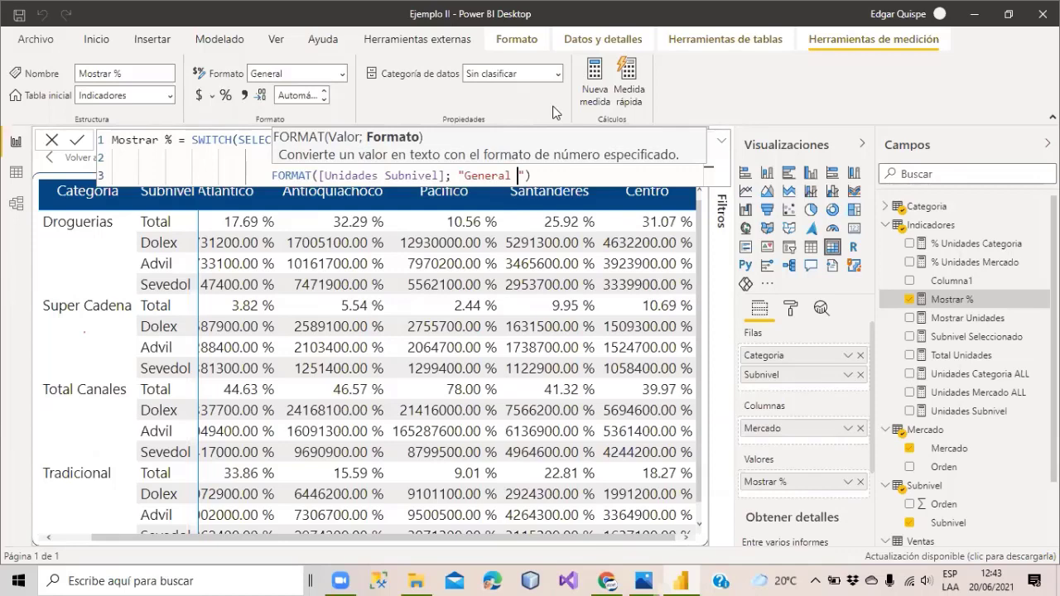
{"action": "type", "text": "Number\""}
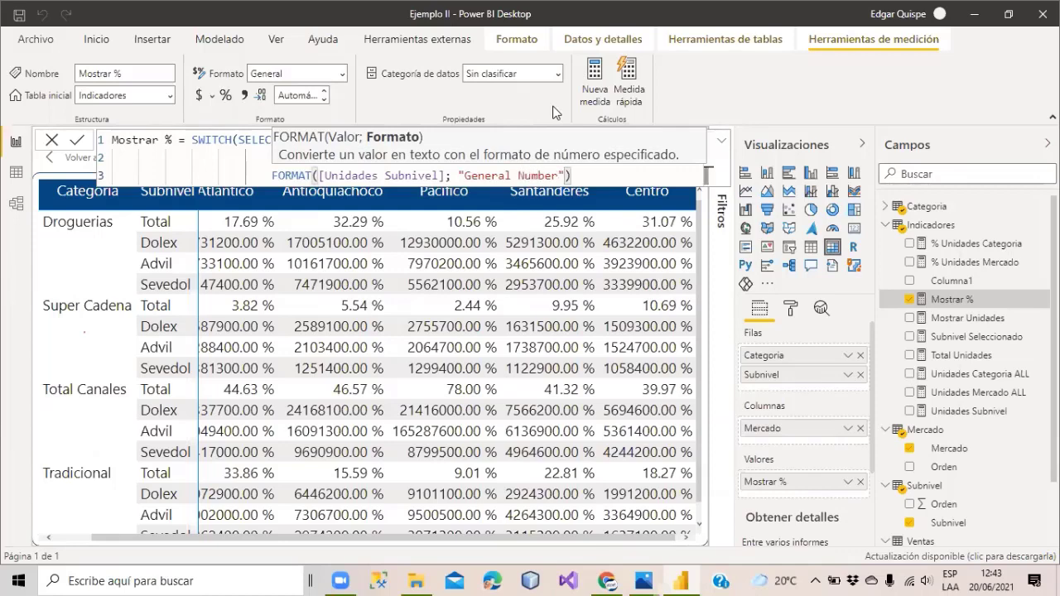
{"action": "type", "text": ")"}
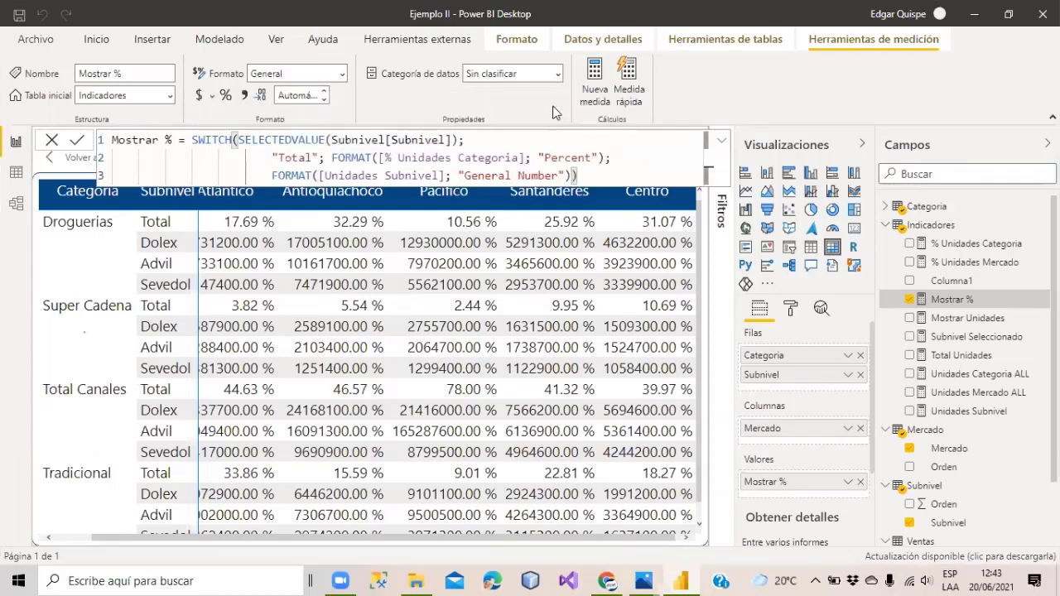
{"action": "key", "text": "Return"}
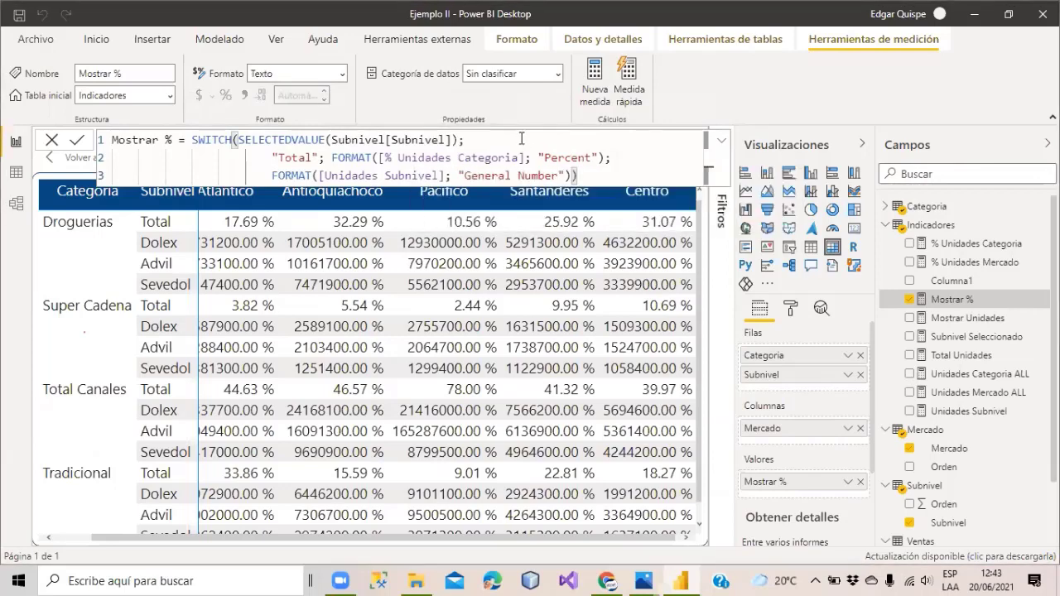
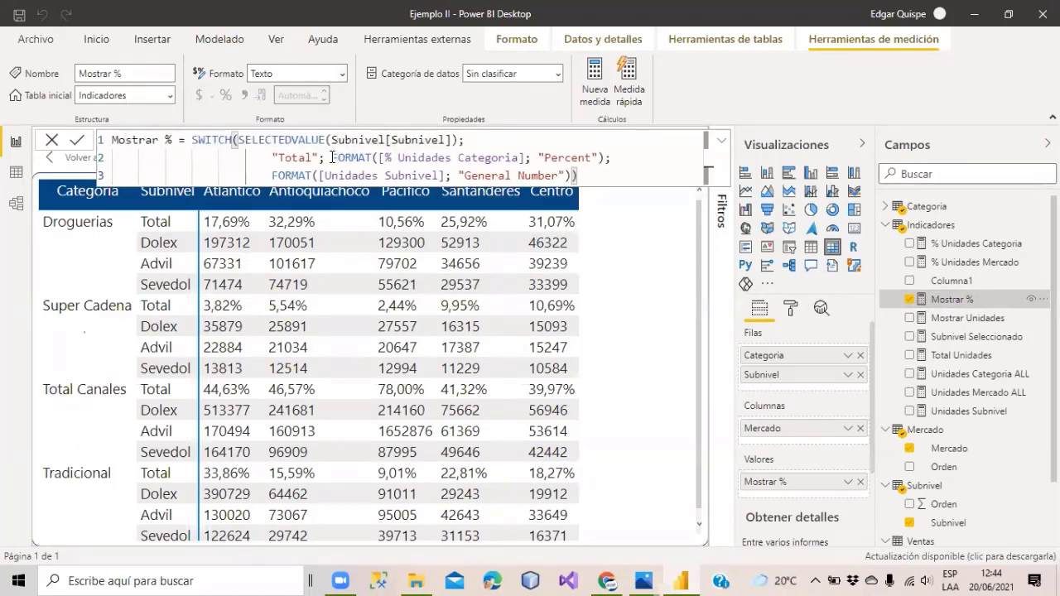
Review the FORMAT part of the Mostrar % formula and the model diagram, then return to the report.
{"action": "left_click_drag", "start_coordinate": [332, 157], "coordinate": [609, 157]}
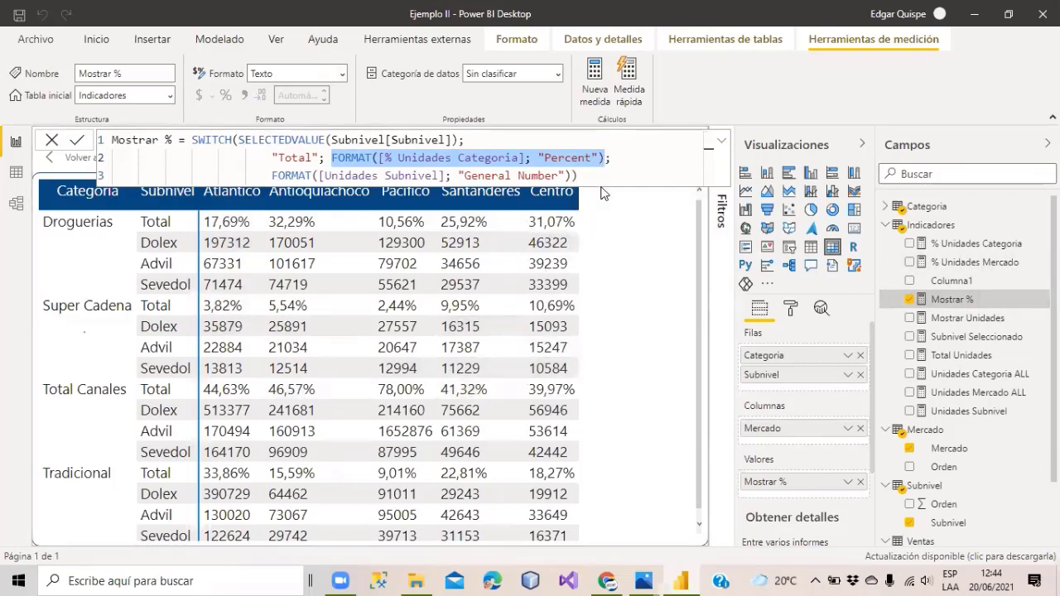
{"action": "left_click", "coordinate": [601, 173]}
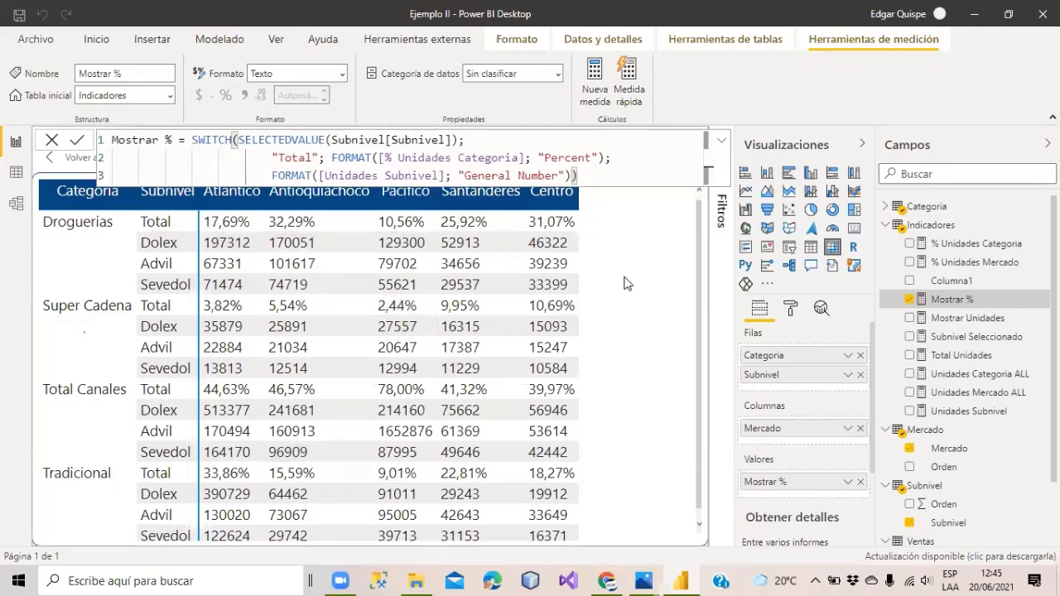
{"action": "left_click", "coordinate": [16, 204]}
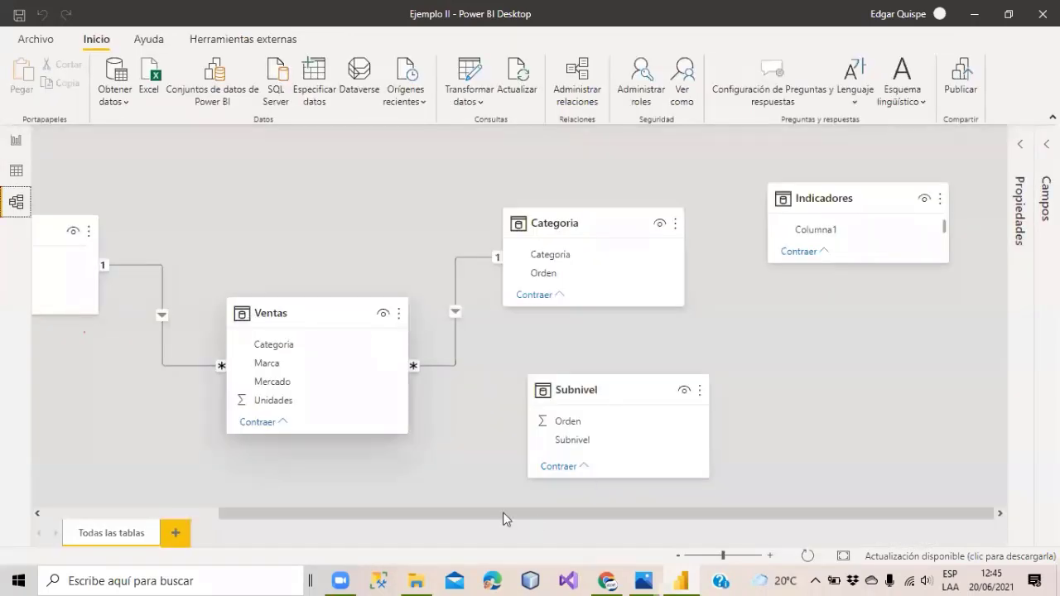
{"action": "left_click", "coordinate": [15, 140]}
{"action": "left_click", "coordinate": [414, 418]}
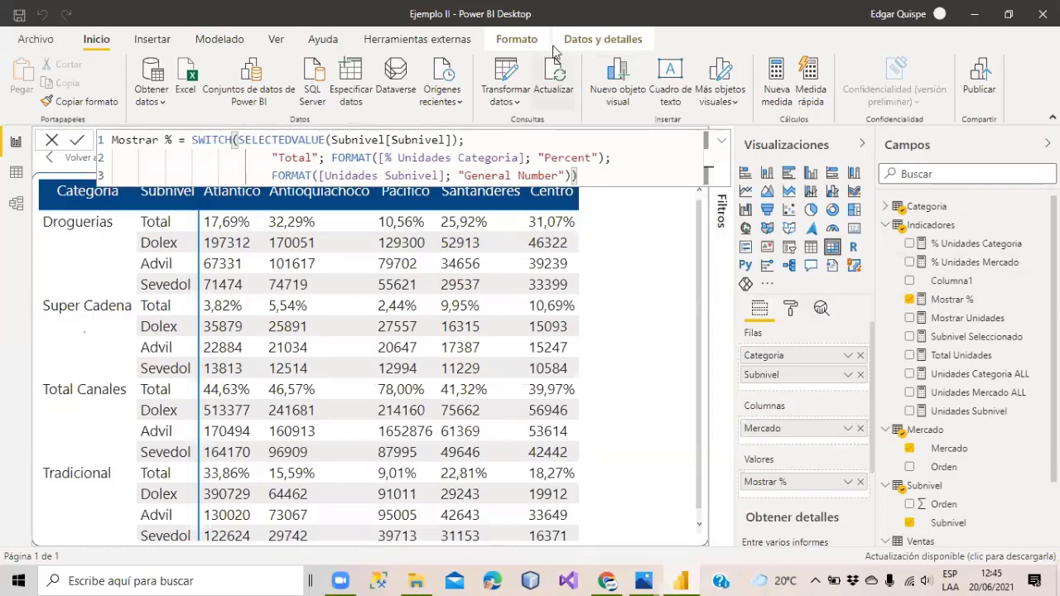
{"action": "left_click", "coordinate": [611, 174]}
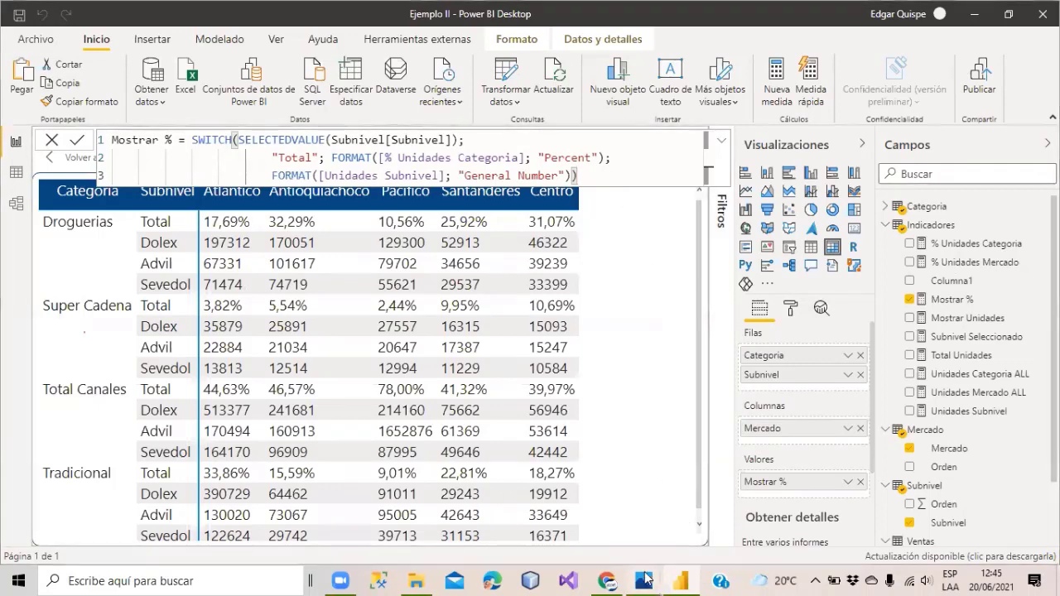
Compare against the reference matrix image and inspect the Subnivel table's rows.
{"action": "mouse_move", "coordinate": [643, 579]}
{"action": "left_click", "coordinate": [662, 539]}
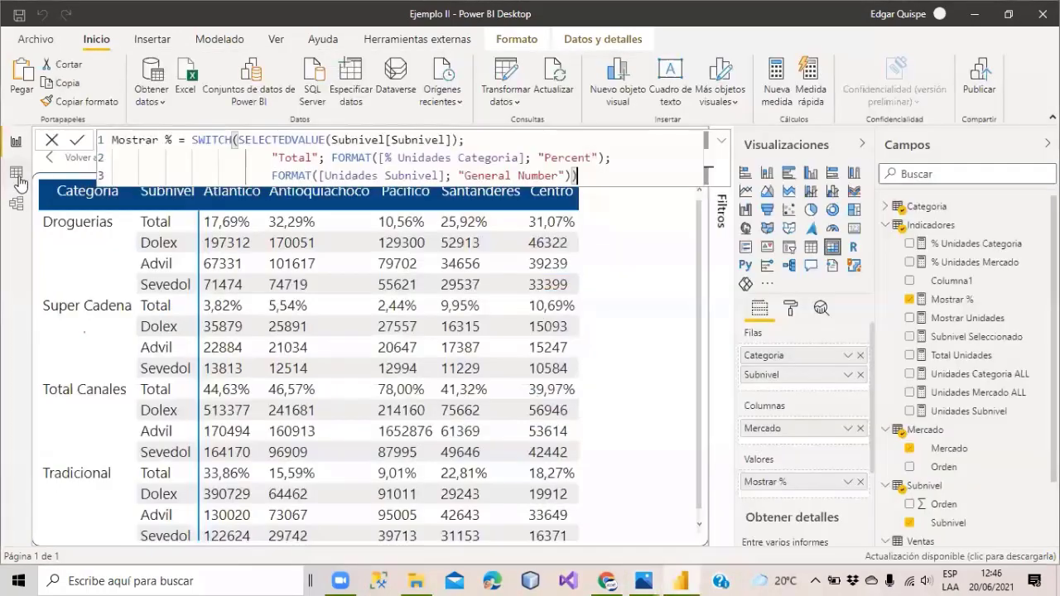
{"action": "left_click", "coordinate": [16, 176]}
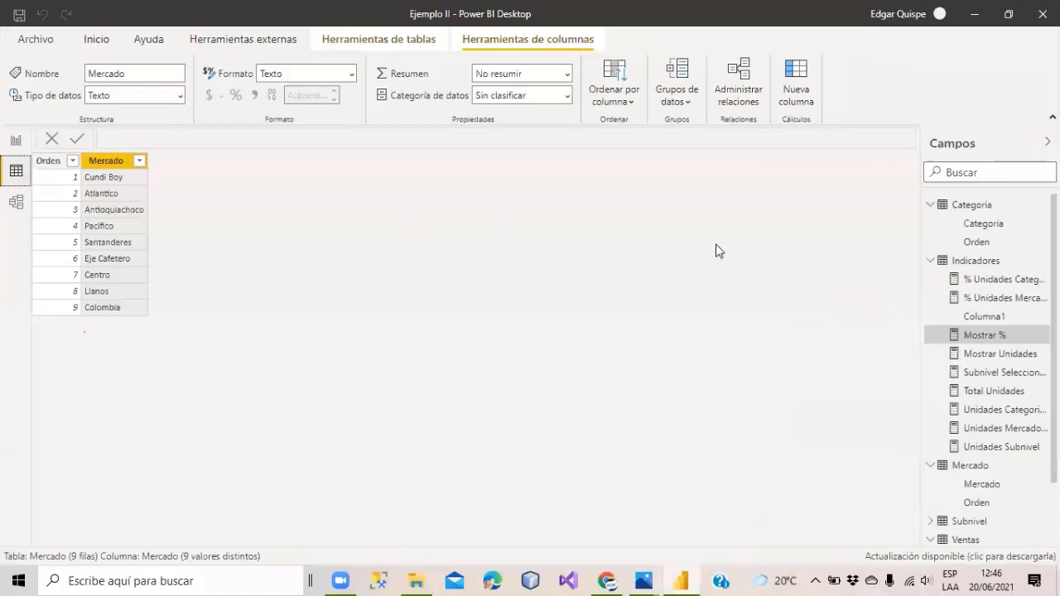
{"action": "scroll", "coordinate": [979, 445], "scroll_direction": "down", "scroll_amount": 2}
{"action": "left_click", "coordinate": [969, 444]}
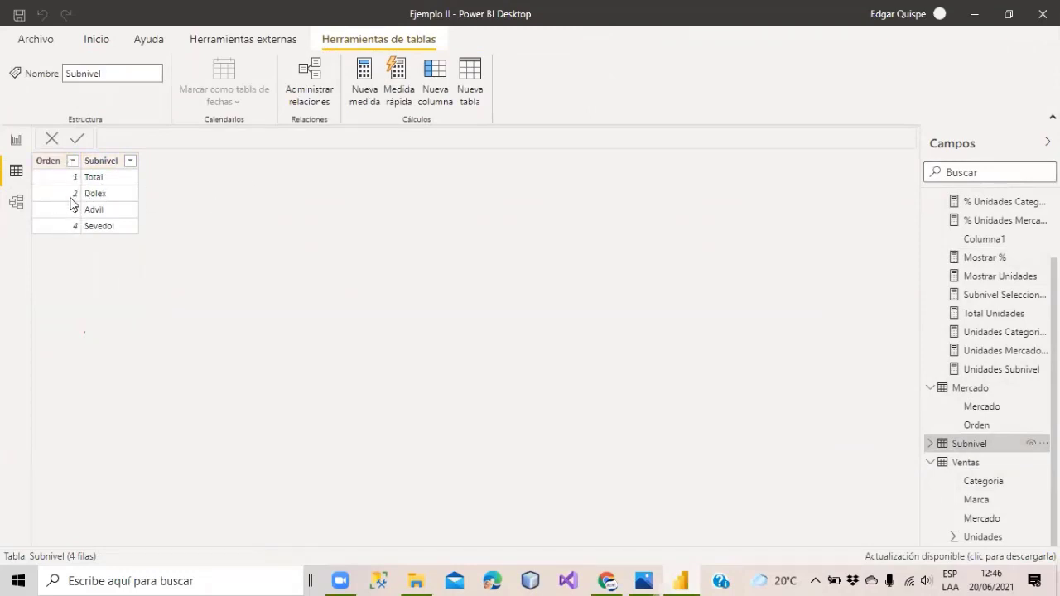
{"action": "left_click", "coordinate": [16, 141]}
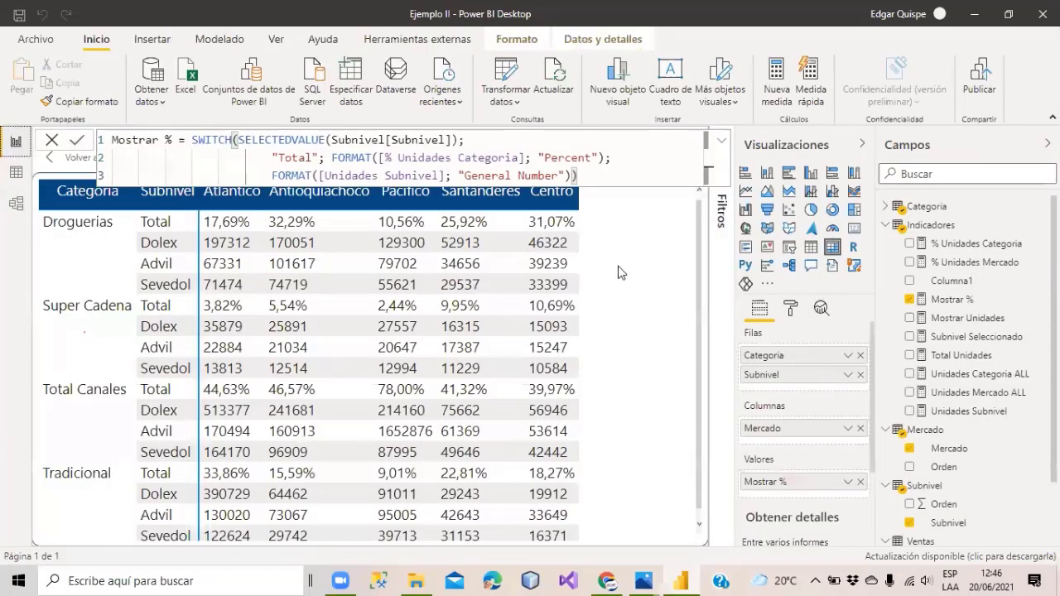
Switch on Color de fondo for Mostrar % under Formato condicional and open its advanced settings.
{"action": "left_click", "coordinate": [789, 314]}
{"action": "scroll", "coordinate": [791, 439], "scroll_direction": "down", "scroll_amount": 2}
{"action": "scroll", "coordinate": [791, 440], "scroll_direction": "down", "scroll_amount": 2}
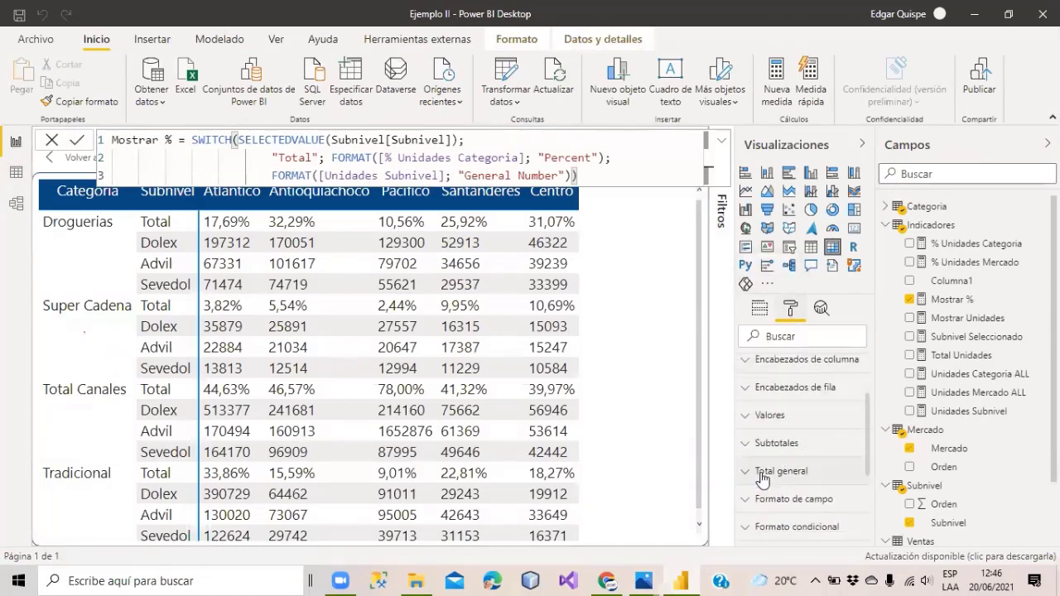
{"action": "left_click", "coordinate": [747, 464]}
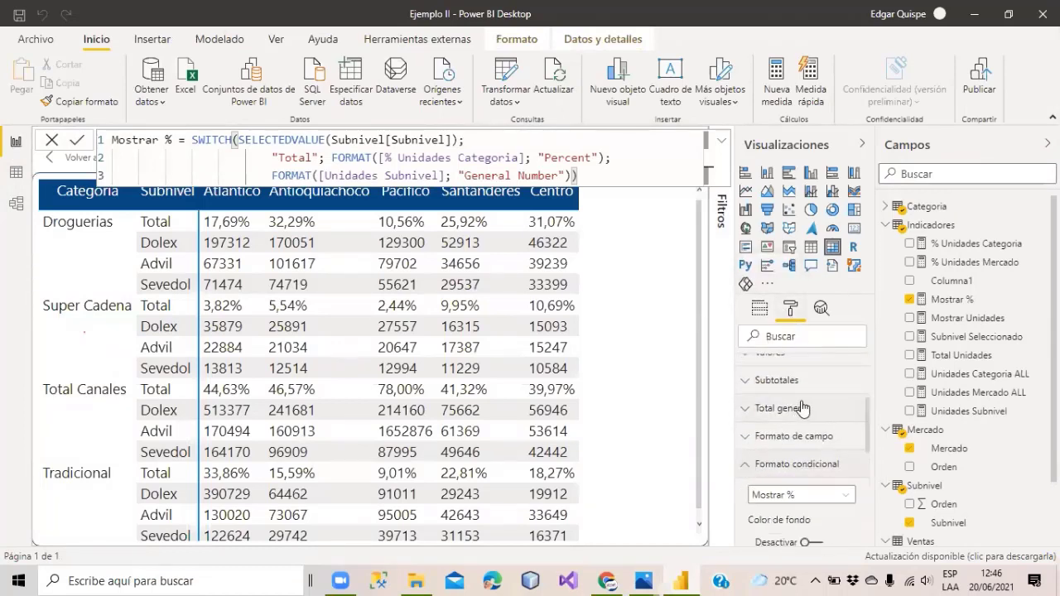
{"action": "scroll", "coordinate": [803, 407], "scroll_direction": "down", "scroll_amount": 4}
{"action": "scroll", "coordinate": [841, 369], "scroll_direction": "up", "scroll_amount": 2}
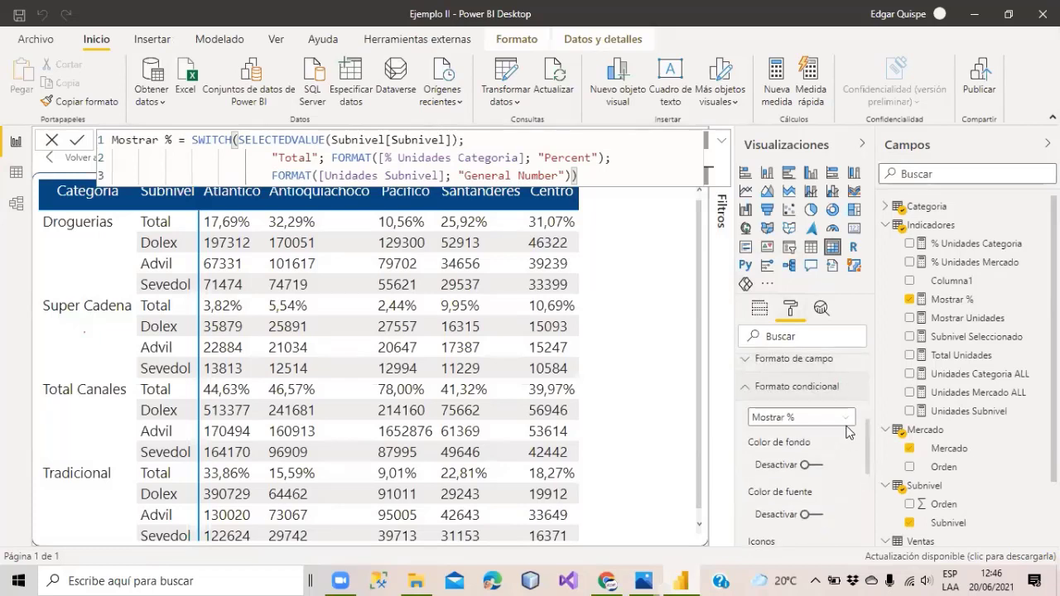
{"action": "scroll", "coordinate": [836, 419], "scroll_direction": "down", "scroll_amount": 2}
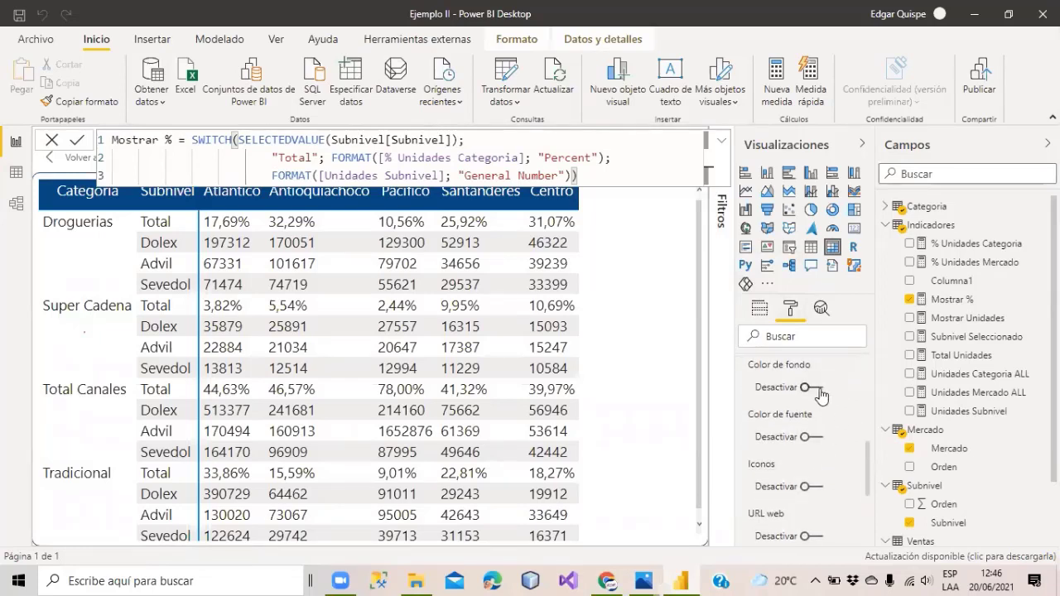
{"action": "left_click", "coordinate": [817, 388]}
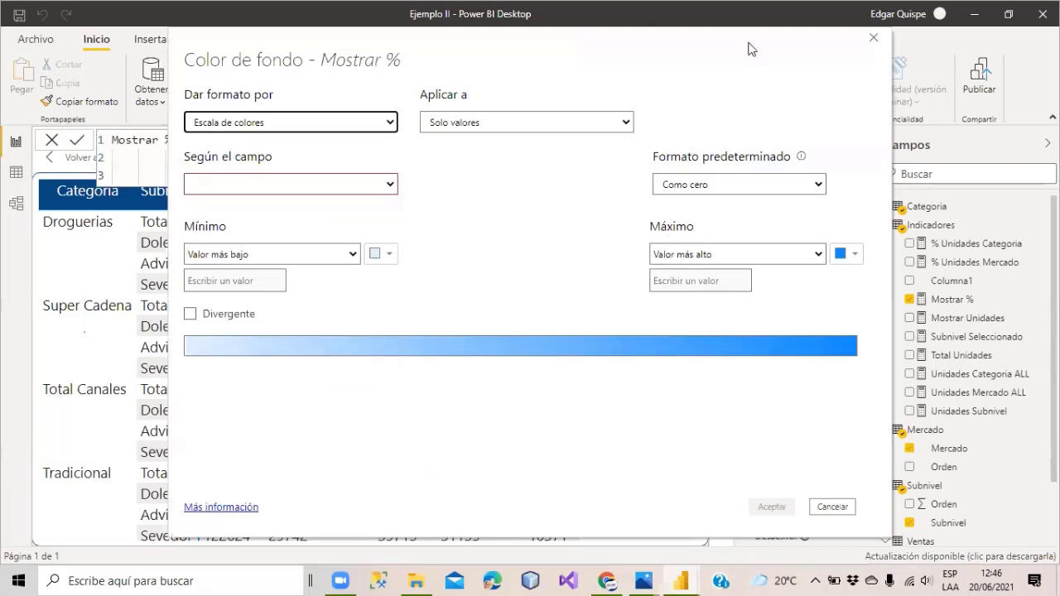
{"action": "left_click", "coordinate": [873, 37]}
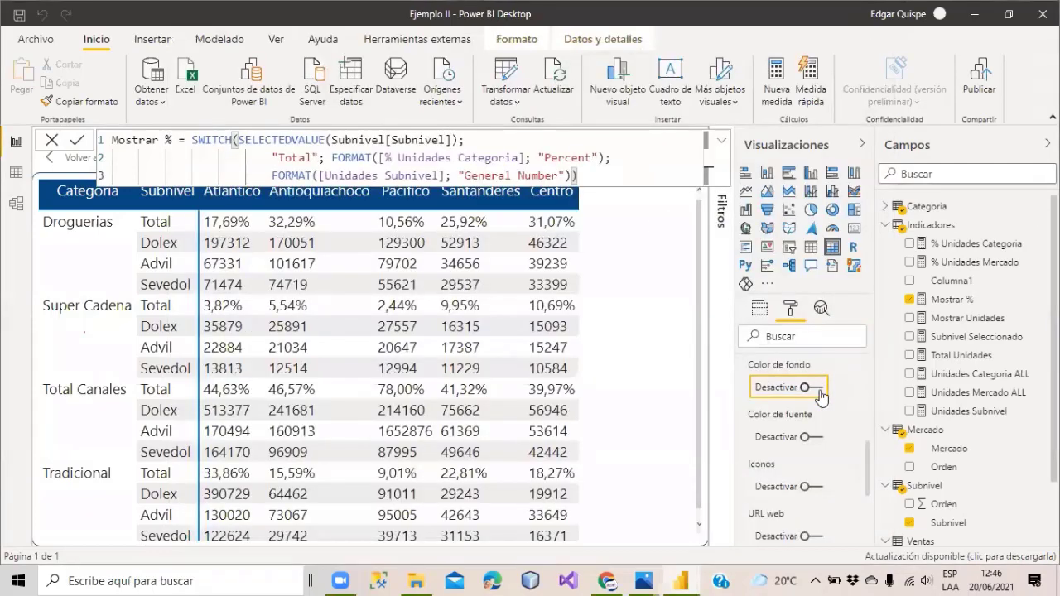
{"action": "left_click", "coordinate": [824, 468]}
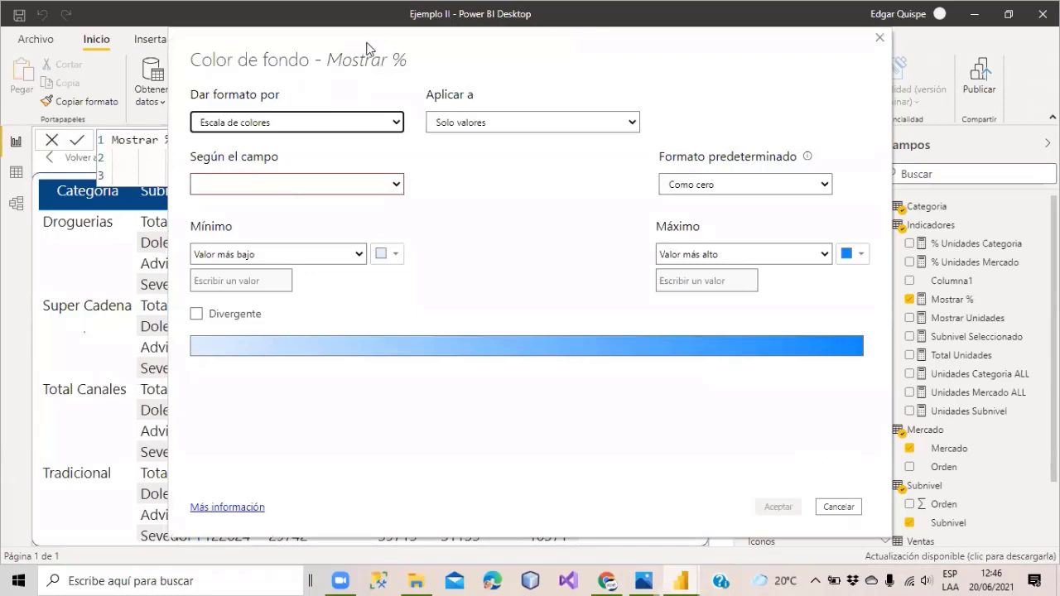
{"action": "left_click_drag", "start_coordinate": [367, 48], "coordinate": [629, 84]}
Format the background by Reglas based on the Subnivel table's Orden field.
{"action": "left_click", "coordinate": [628, 158]}
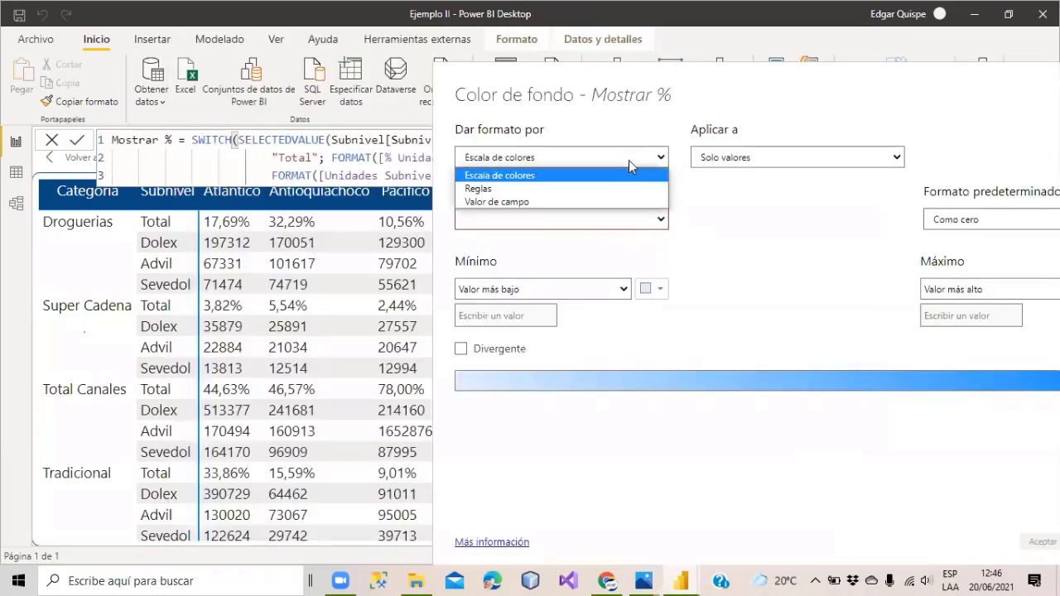
{"action": "left_click", "coordinate": [557, 188]}
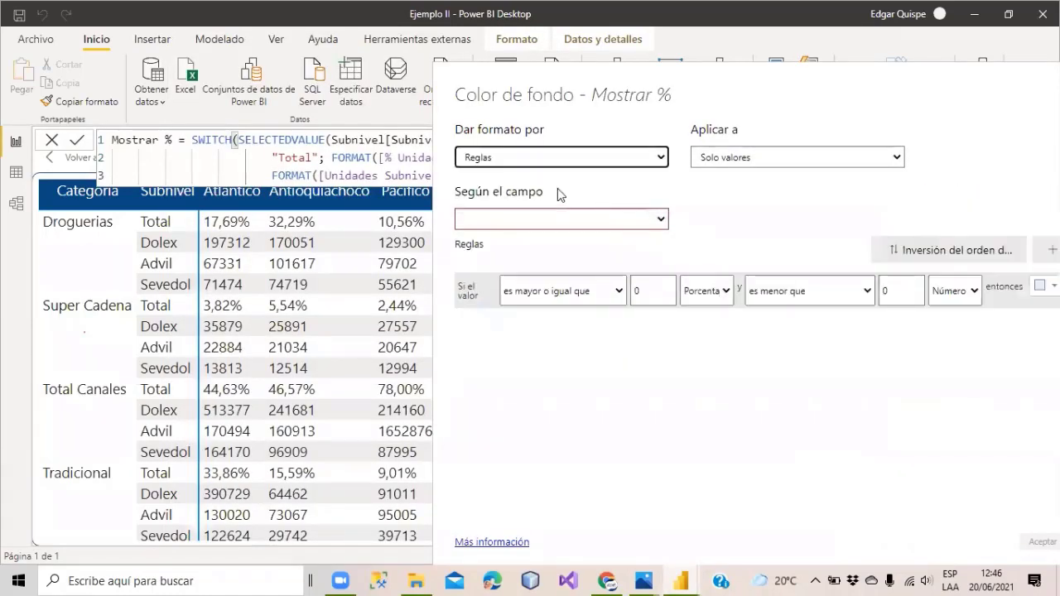
{"action": "left_click", "coordinate": [658, 219]}
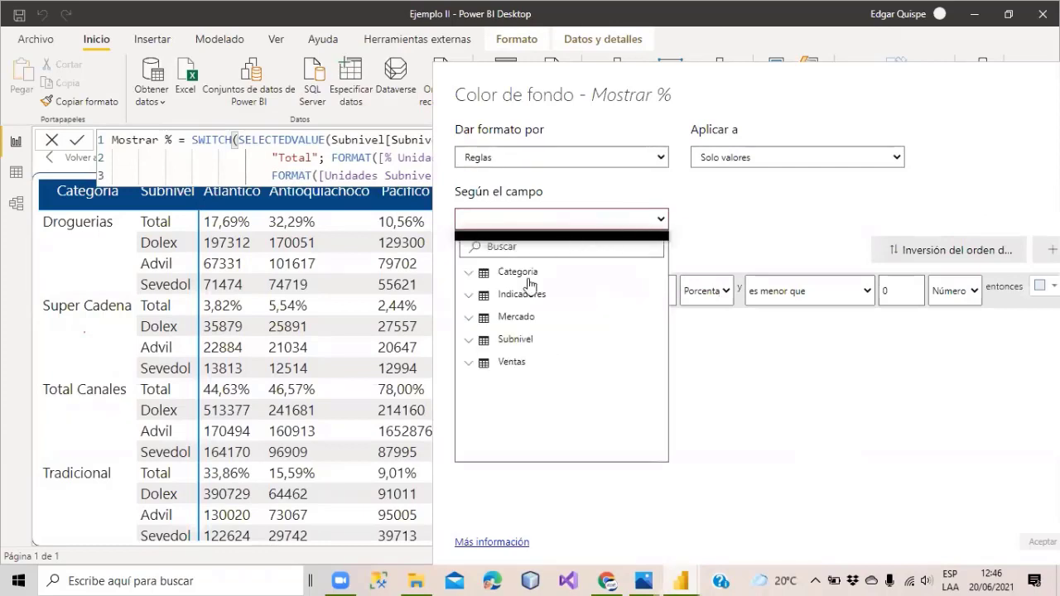
{"action": "left_click", "coordinate": [485, 341]}
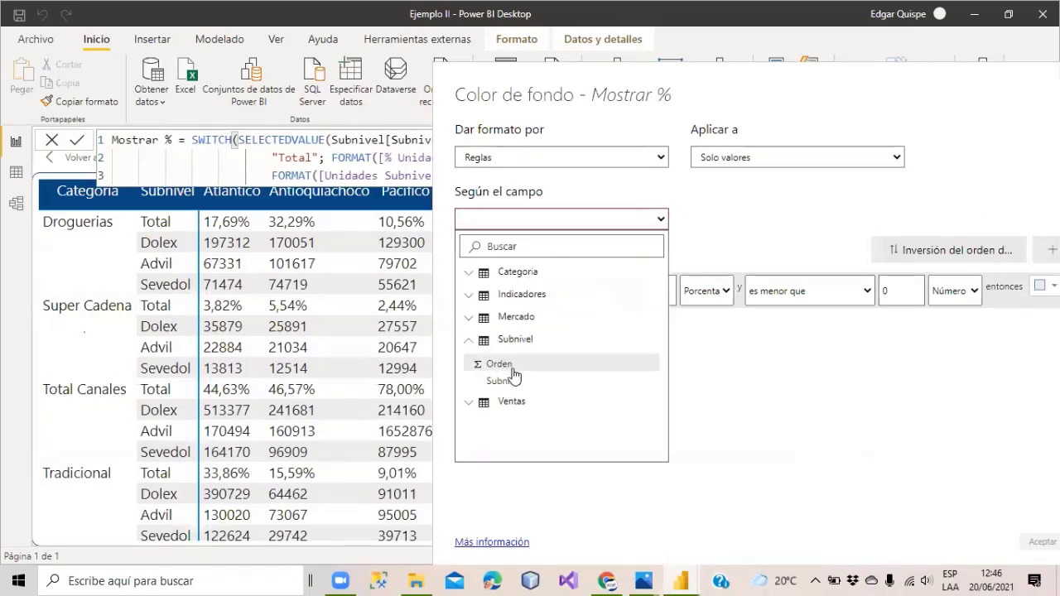
{"action": "left_click", "coordinate": [507, 370]}
{"action": "left_click_drag", "start_coordinate": [687, 81], "coordinate": [608, 59]}
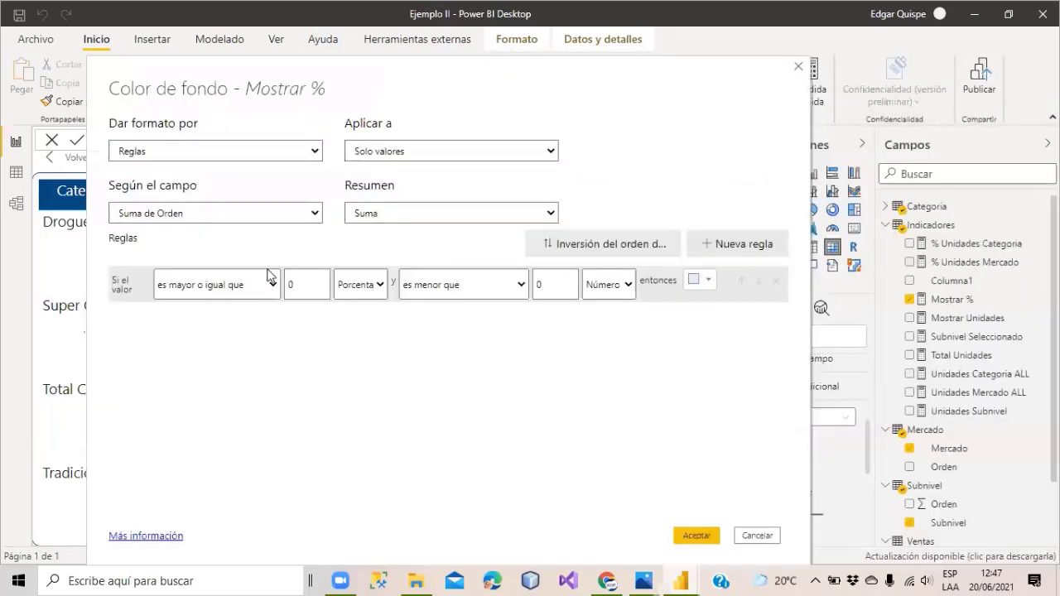
Make the first rule 'es 1' (Número) with a light yellow background.
{"action": "left_click", "coordinate": [271, 282]}
{"action": "left_click", "coordinate": [198, 333]}
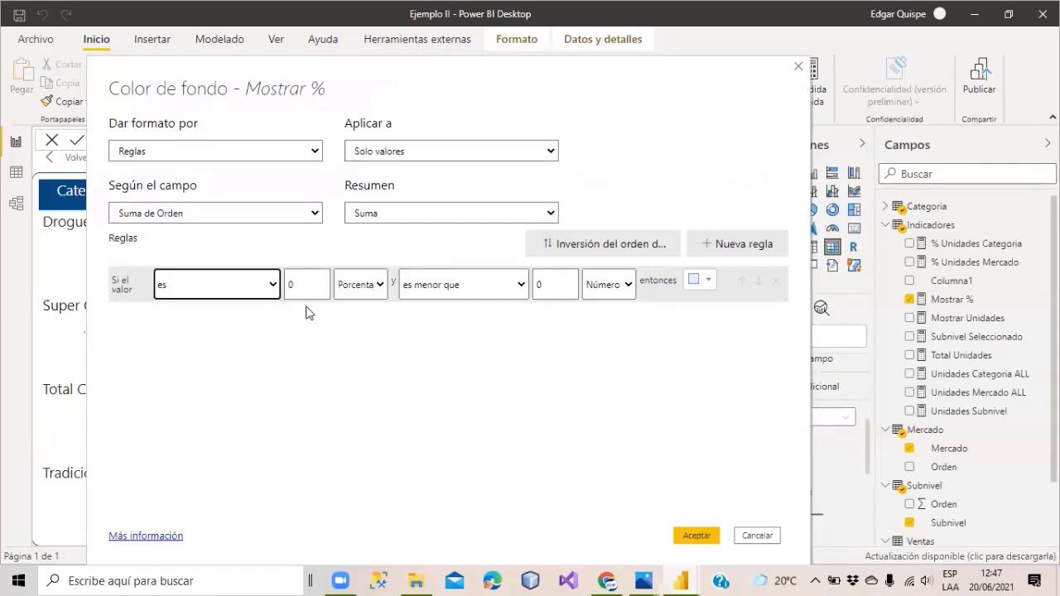
{"action": "left_click", "coordinate": [305, 282]}
{"action": "type", "text": "1"}
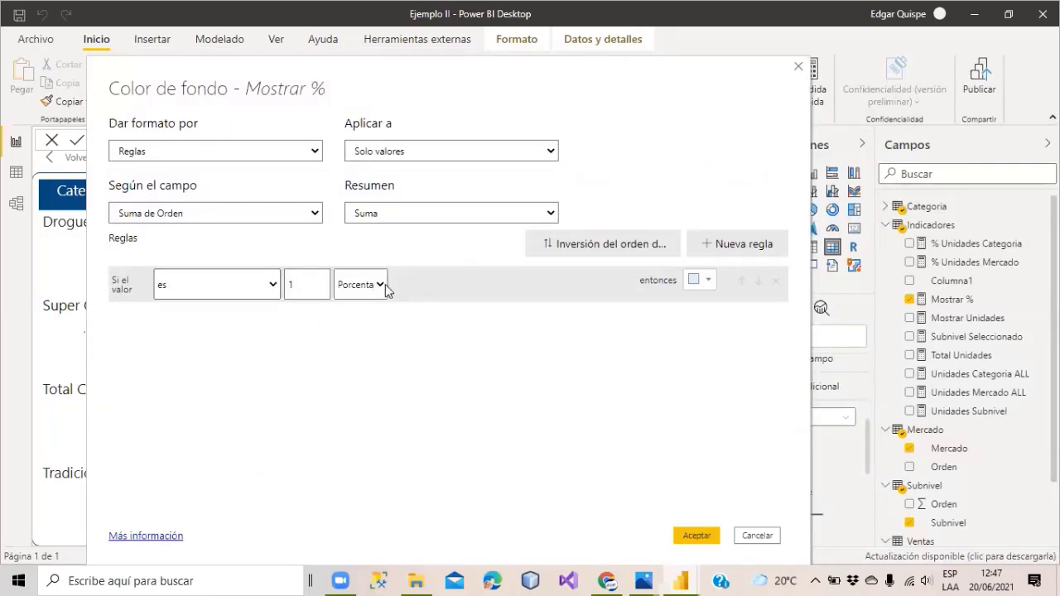
{"action": "left_click", "coordinate": [381, 284]}
{"action": "left_click", "coordinate": [360, 304]}
{"action": "left_click", "coordinate": [703, 279]}
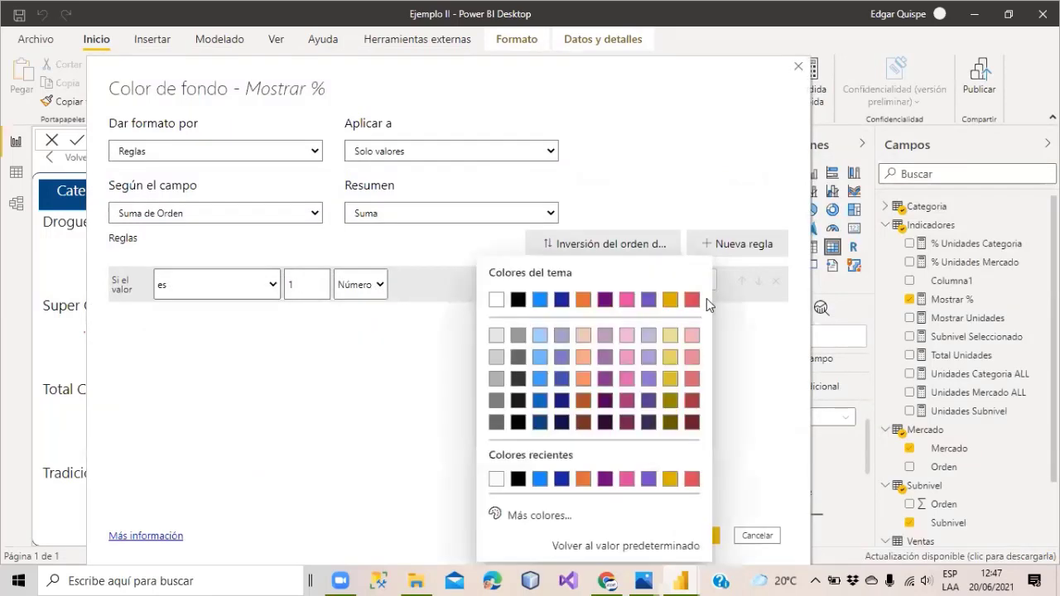
{"action": "left_click", "coordinate": [671, 367]}
Add a second rule: greater than 1 (Número) and less than 10.
{"action": "left_click", "coordinate": [733, 243]}
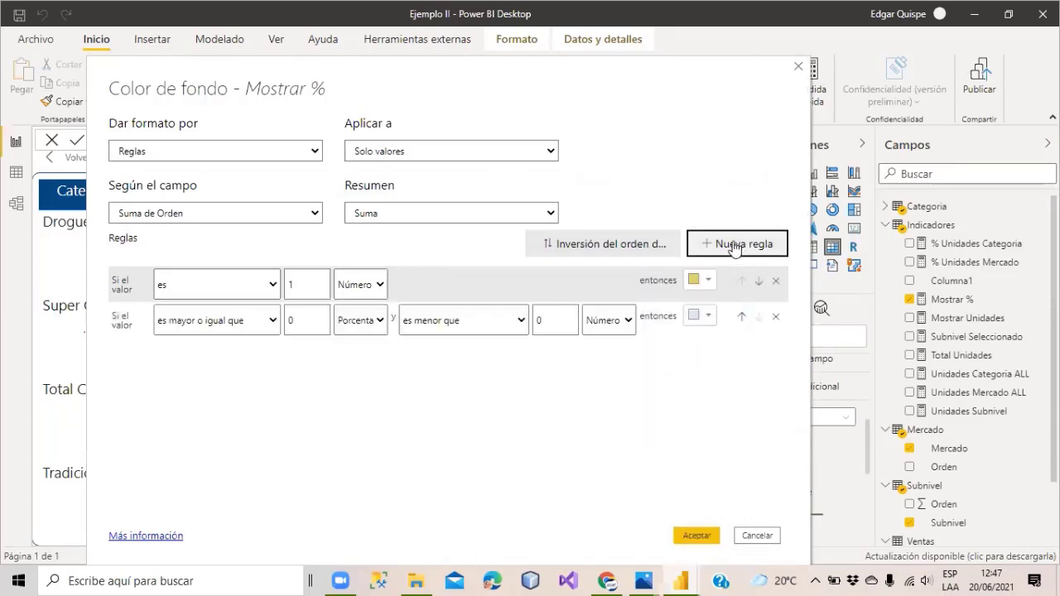
{"action": "left_click", "coordinate": [268, 325]}
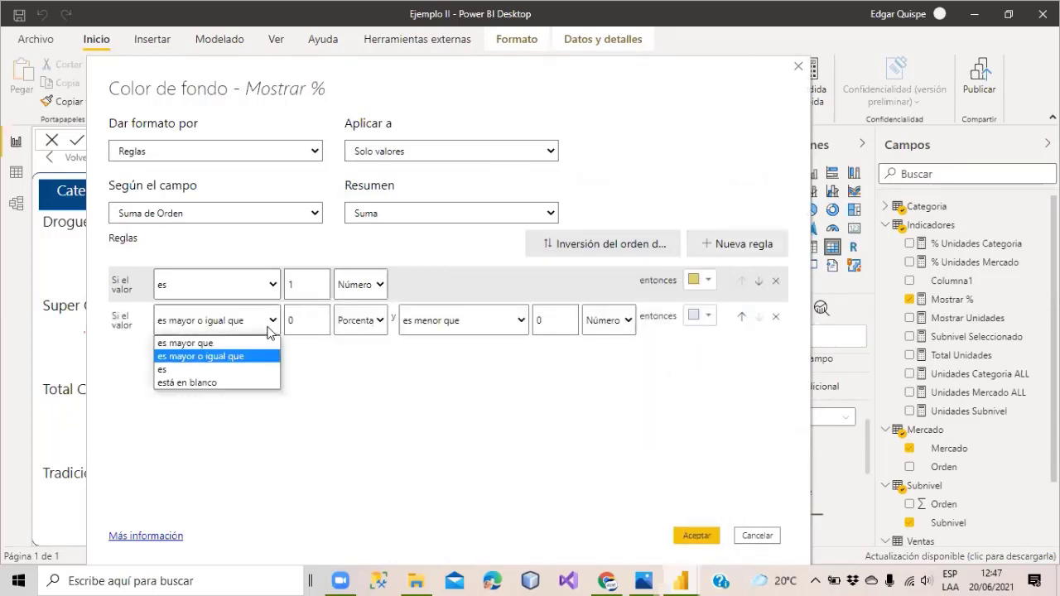
{"action": "left_click", "coordinate": [186, 343]}
{"action": "left_click", "coordinate": [296, 322]}
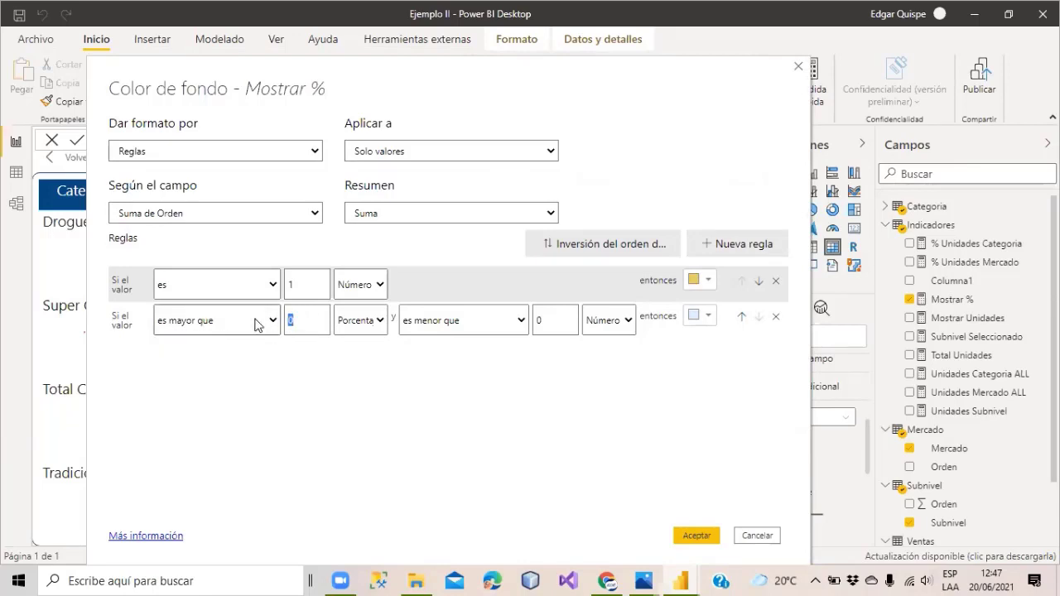
{"action": "type", "text": "1"}
{"action": "left_click", "coordinate": [378, 320]}
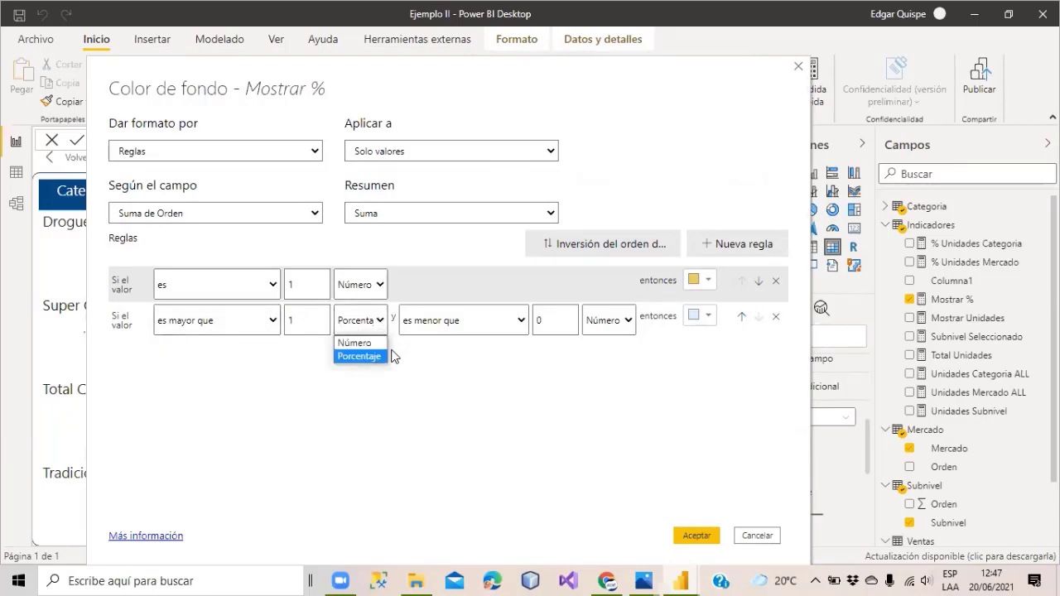
{"action": "left_click", "coordinate": [362, 341]}
{"action": "left_click", "coordinate": [548, 321]}
{"action": "type", "text": "10"}
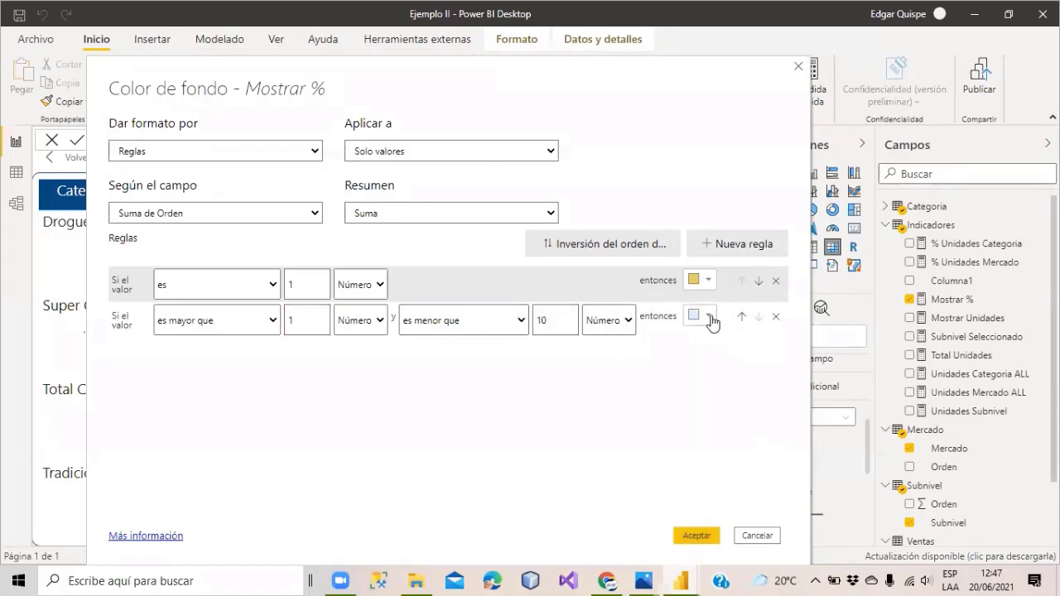
Apply the rules with Aceptar and compare the shaded matrix with the reference image.
{"action": "left_click", "coordinate": [695, 532]}
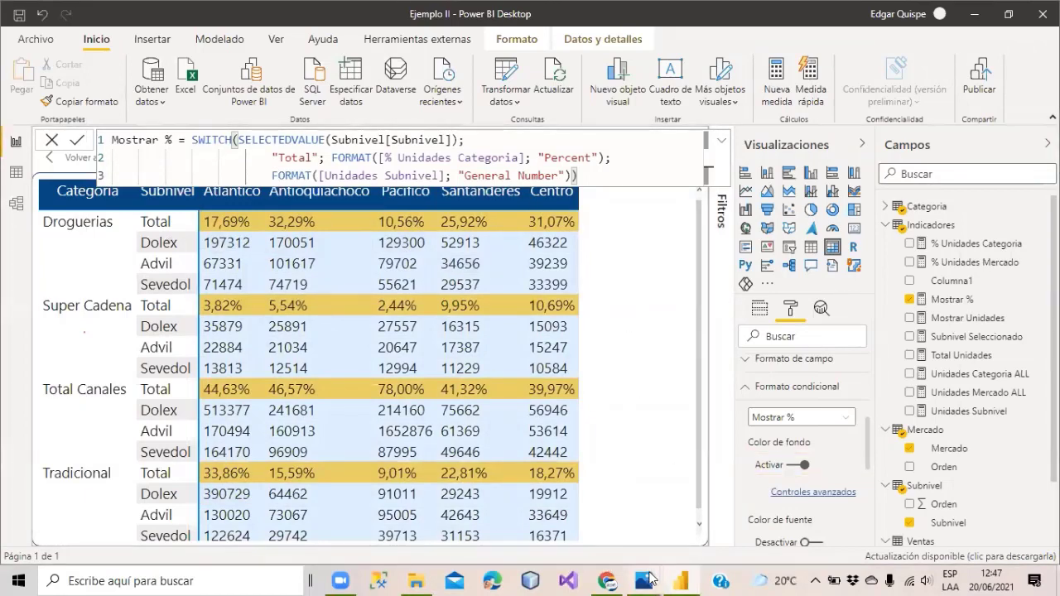
{"action": "mouse_move", "coordinate": [644, 580]}
{"action": "left_click", "coordinate": [774, 488]}
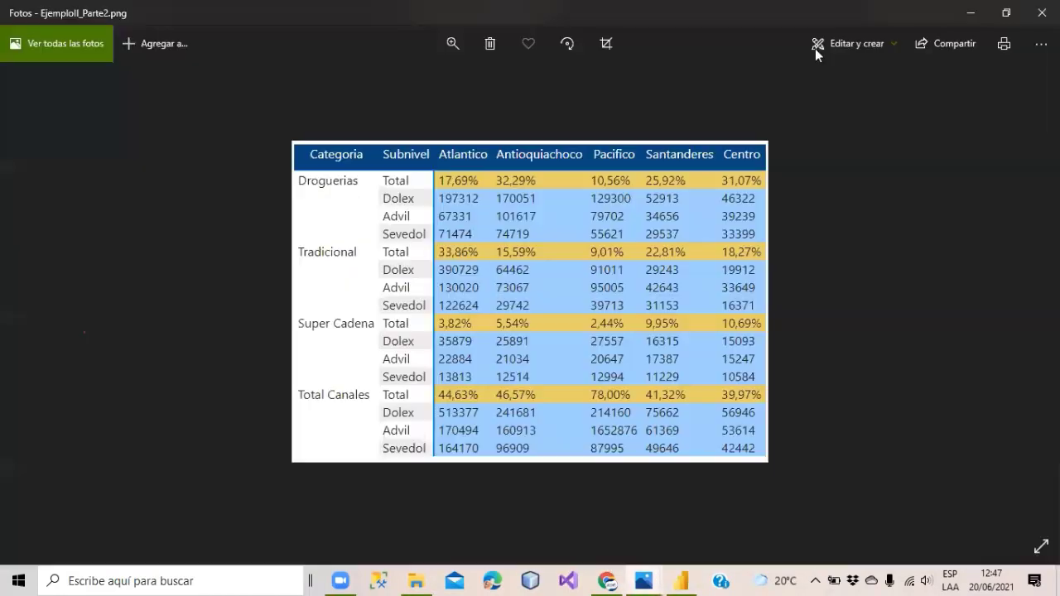
{"action": "left_click", "coordinate": [972, 13]}
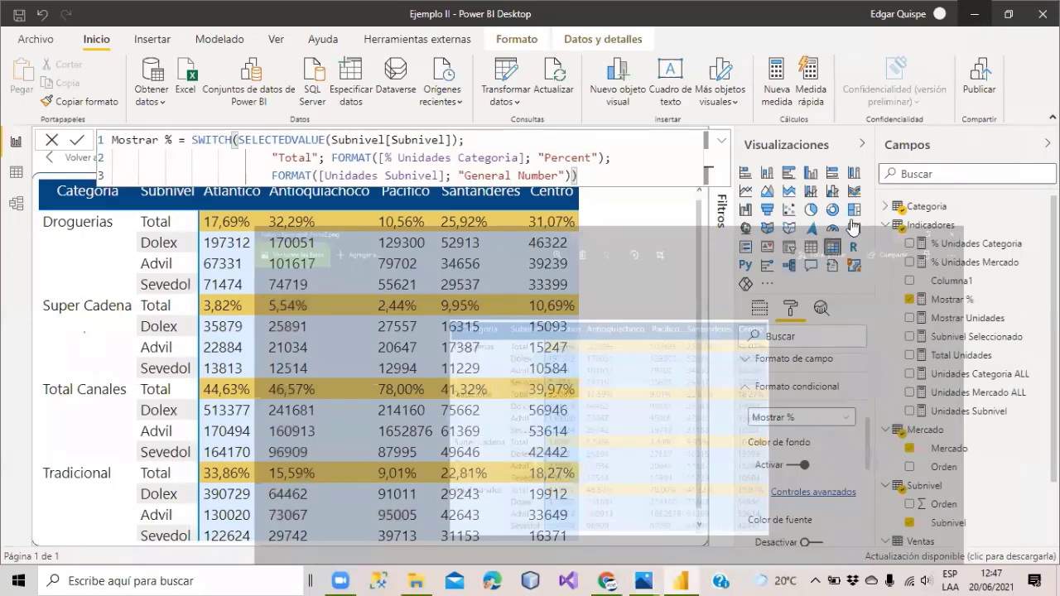
Collapse Visualizaciones and show the Subnivel Seleccionado formula, SELECTEDVALUE(Subnivel[Subnivel]).
{"action": "left_click", "coordinate": [864, 148]}
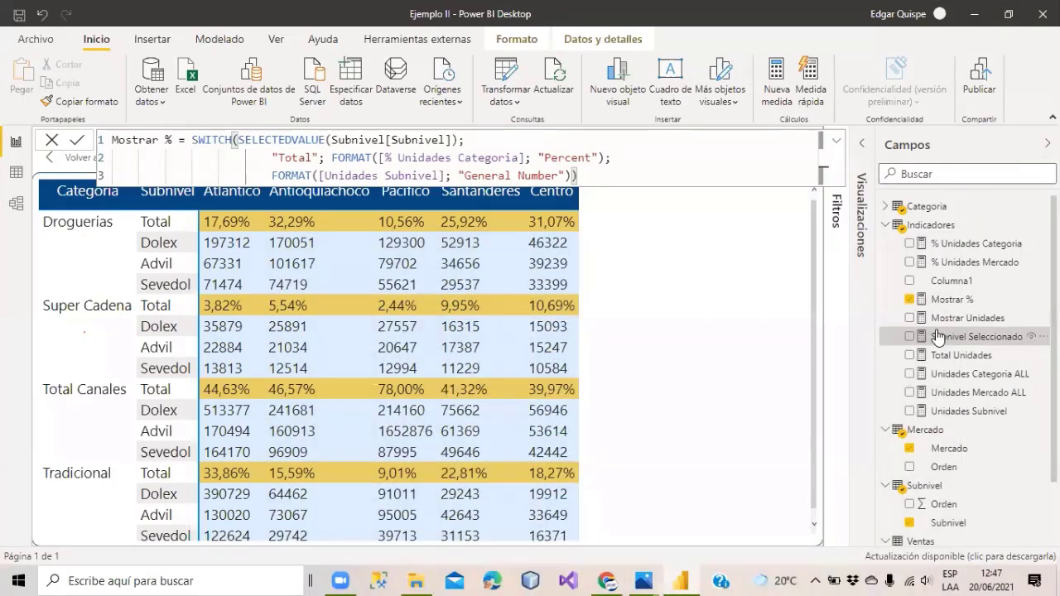
{"action": "left_click", "coordinate": [896, 225]}
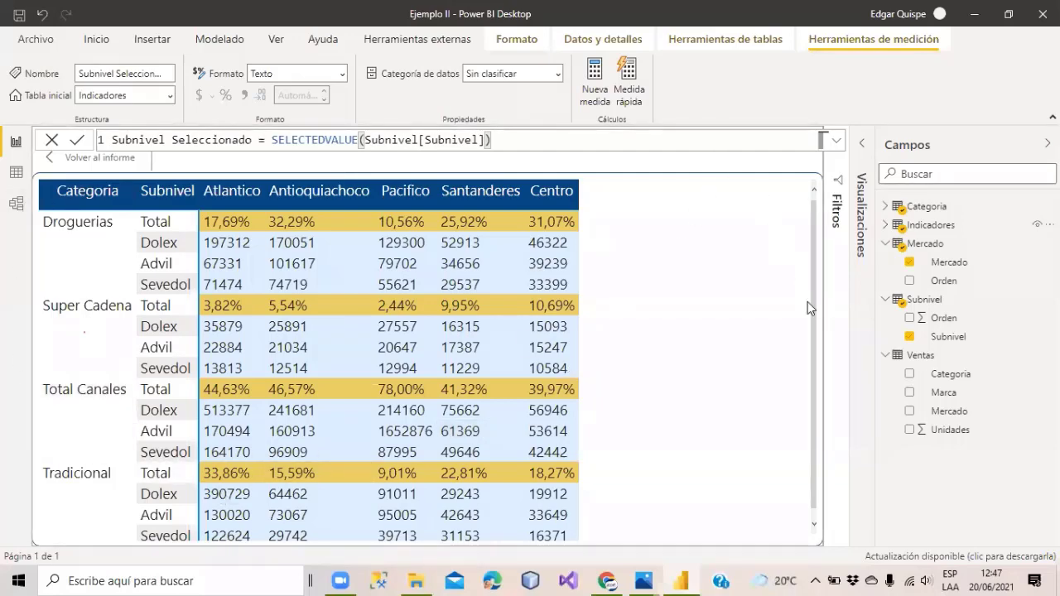
Back on the report, shrink the matrix's width and height to fit, then nudge it up and right.
{"action": "left_click", "coordinate": [89, 162]}
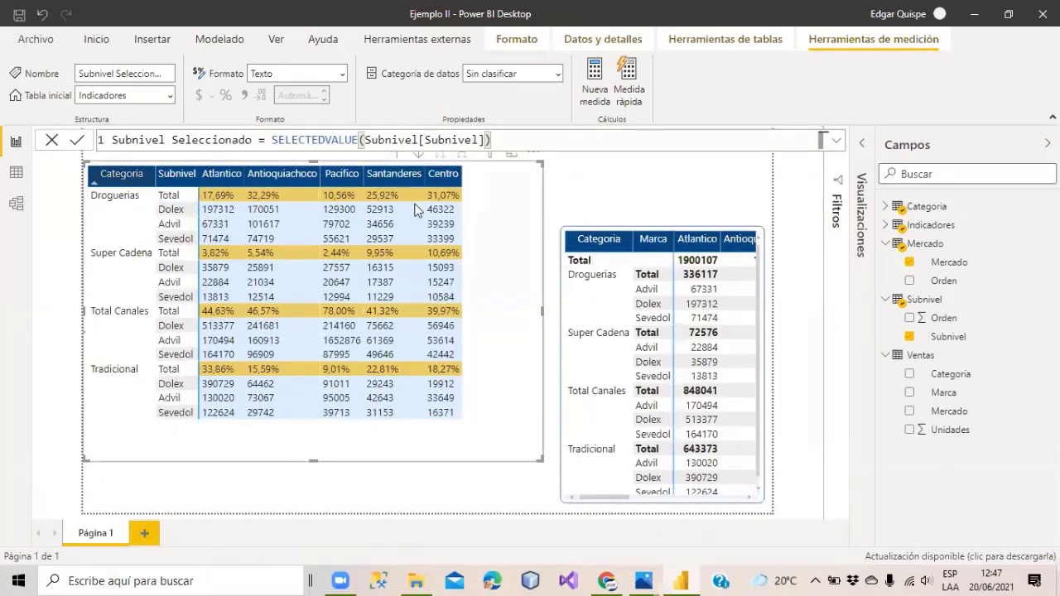
{"action": "left_click_drag", "start_coordinate": [542, 316], "coordinate": [465, 317]}
{"action": "left_click_drag", "start_coordinate": [275, 460], "coordinate": [275, 425]}
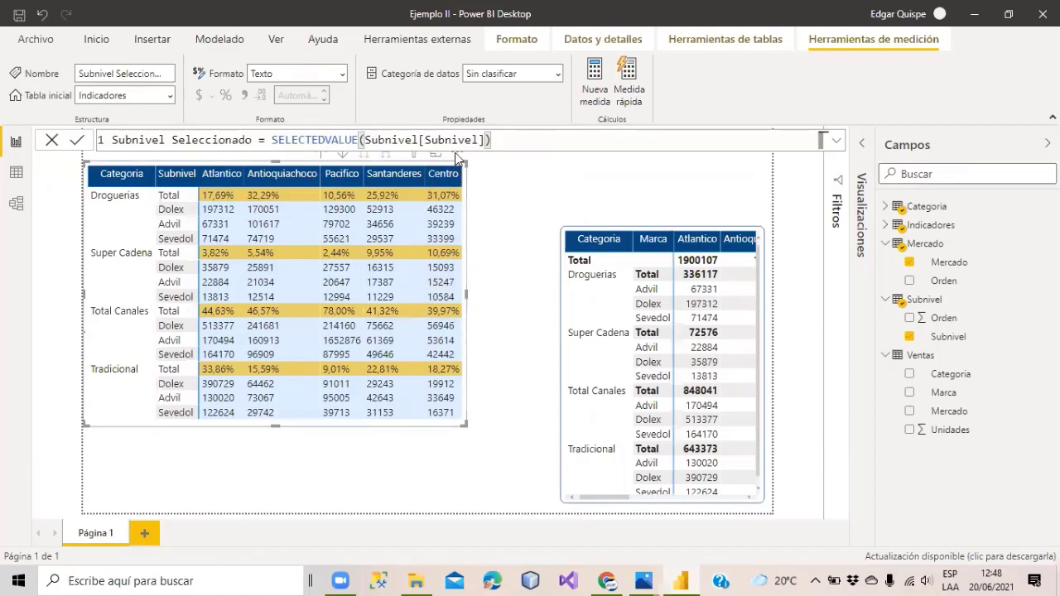
{"action": "left_click", "coordinate": [476, 175]}
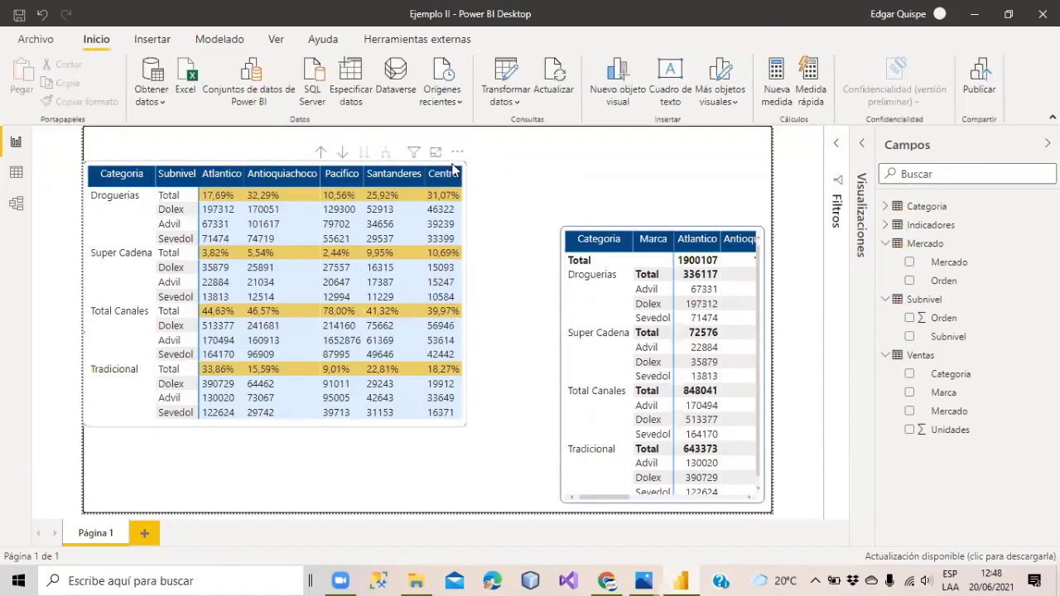
{"action": "left_click", "coordinate": [458, 157]}
{"action": "left_click_drag", "start_coordinate": [458, 156], "coordinate": [477, 131]}
{"action": "left_click", "coordinate": [524, 167]}
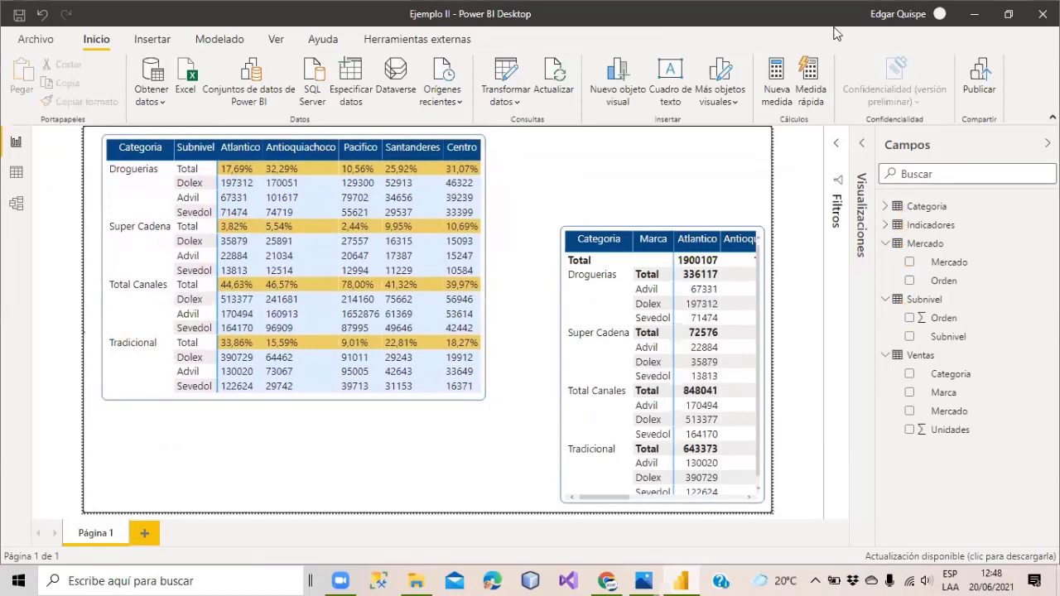
Save the Ejemplo II report and open the taskbar date and calendar flyout.
{"action": "left_click", "coordinate": [18, 16]}
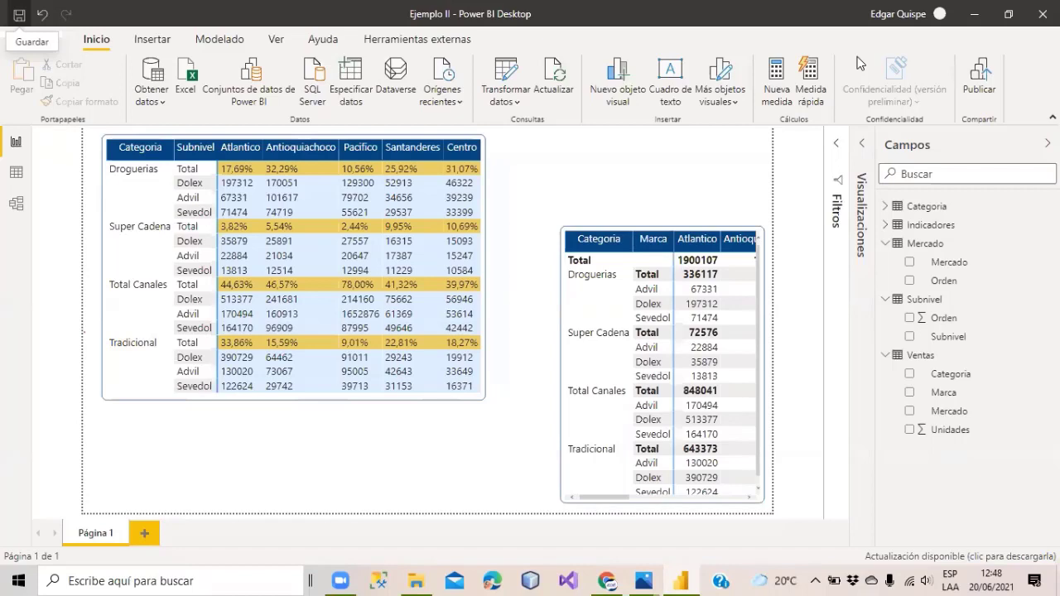
{"action": "left_click", "coordinate": [991, 580]}
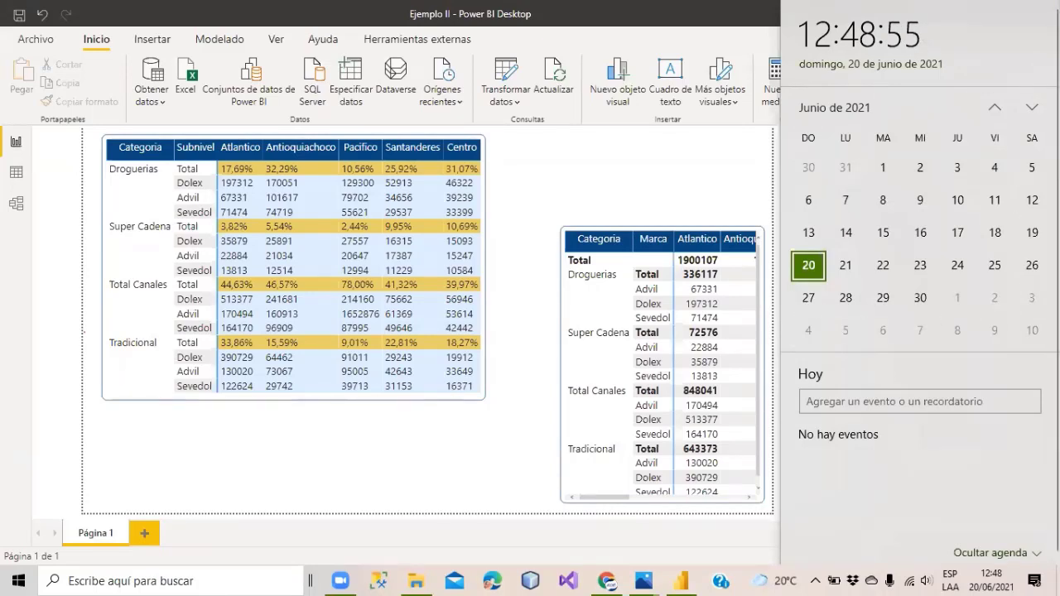
Dismiss the Windows calendar flyout by clicking the report canvas.
{"action": "left_click", "coordinate": [743, 142]}
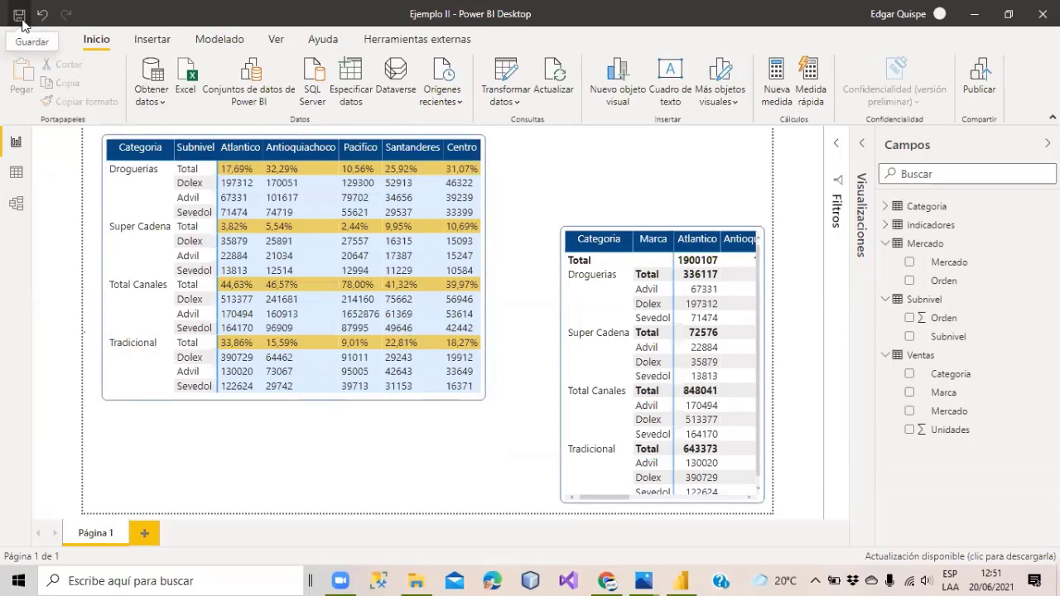
Open the LOS SUPER TIPS DE POWER BI 3 folder in Dropbox, then go to the Trabajo en clase tab.
{"action": "mouse_move", "coordinate": [613, 578]}
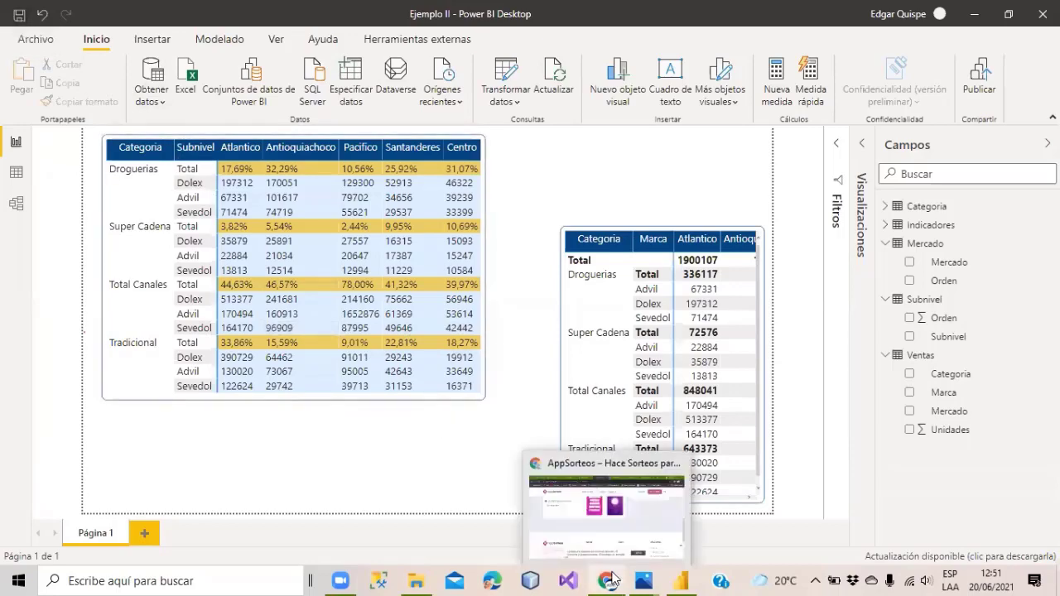
{"action": "left_click", "coordinate": [607, 496]}
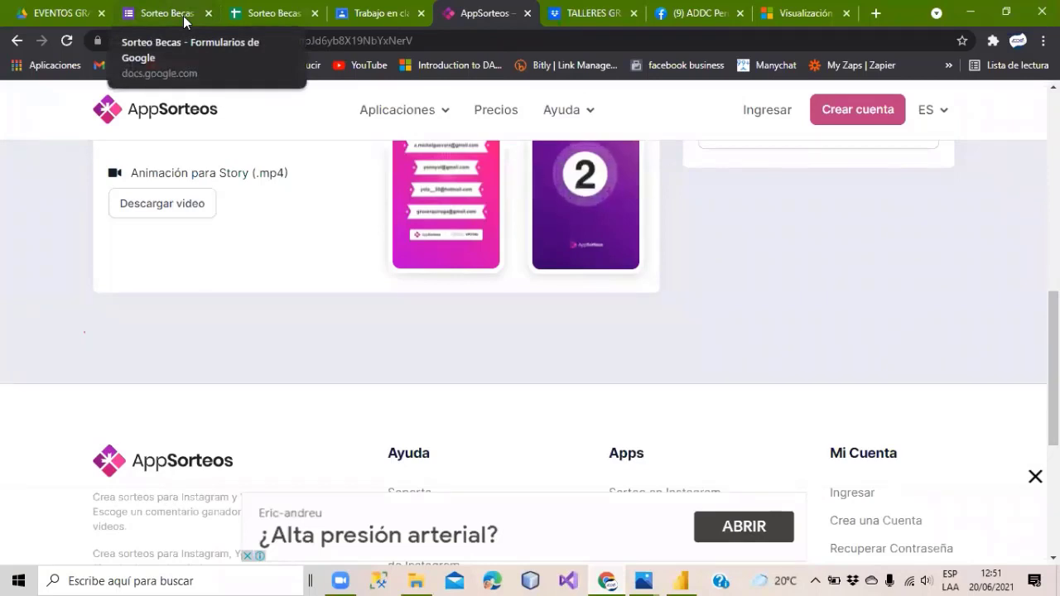
{"action": "left_click", "coordinate": [625, 23]}
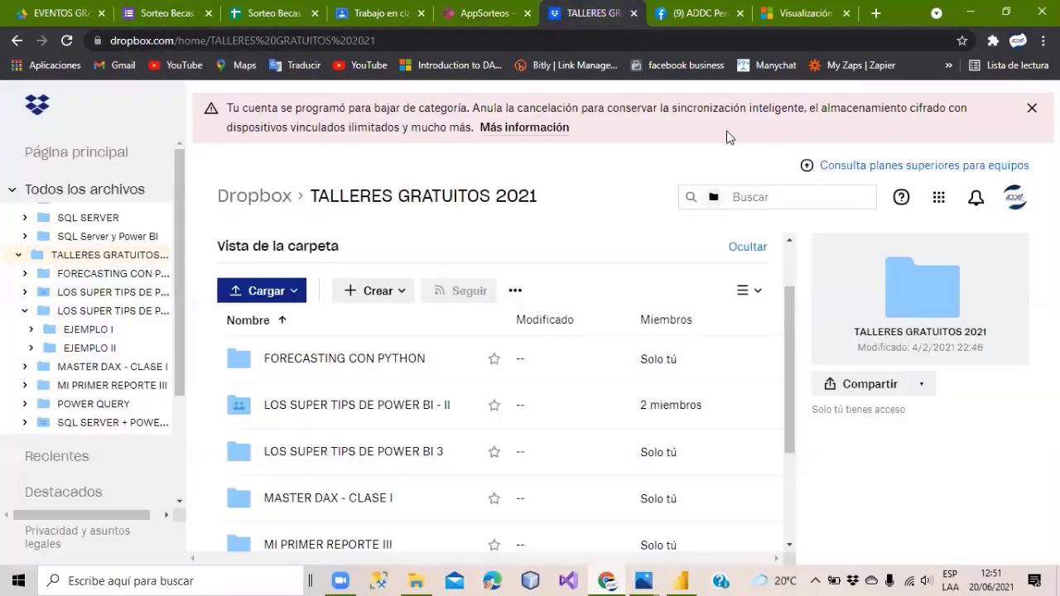
{"action": "scroll", "coordinate": [496, 413], "scroll_direction": "down", "scroll_amount": 4}
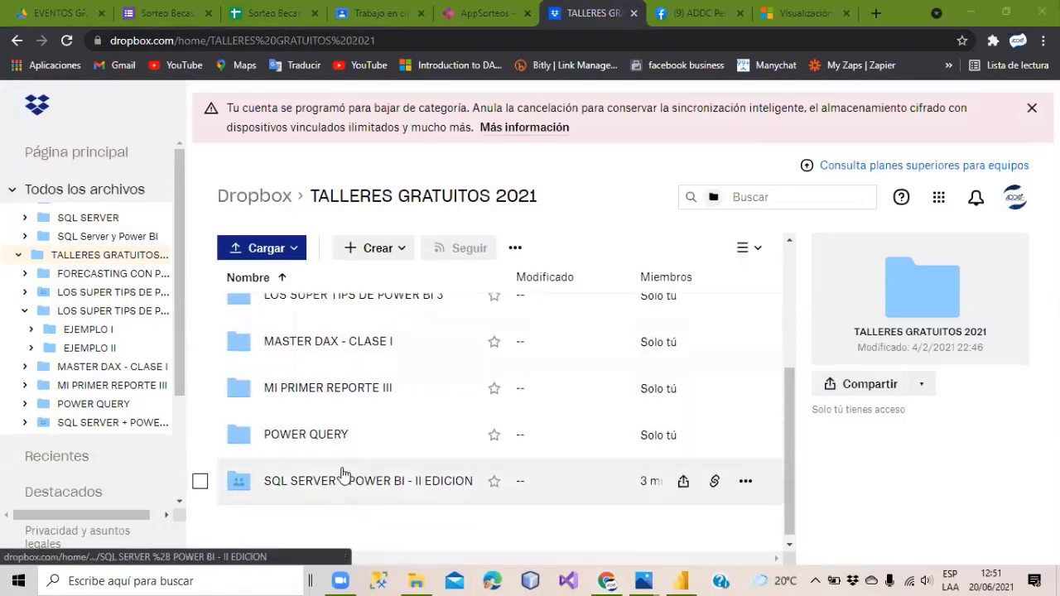
{"action": "scroll", "coordinate": [344, 473], "scroll_direction": "up", "scroll_amount": 4}
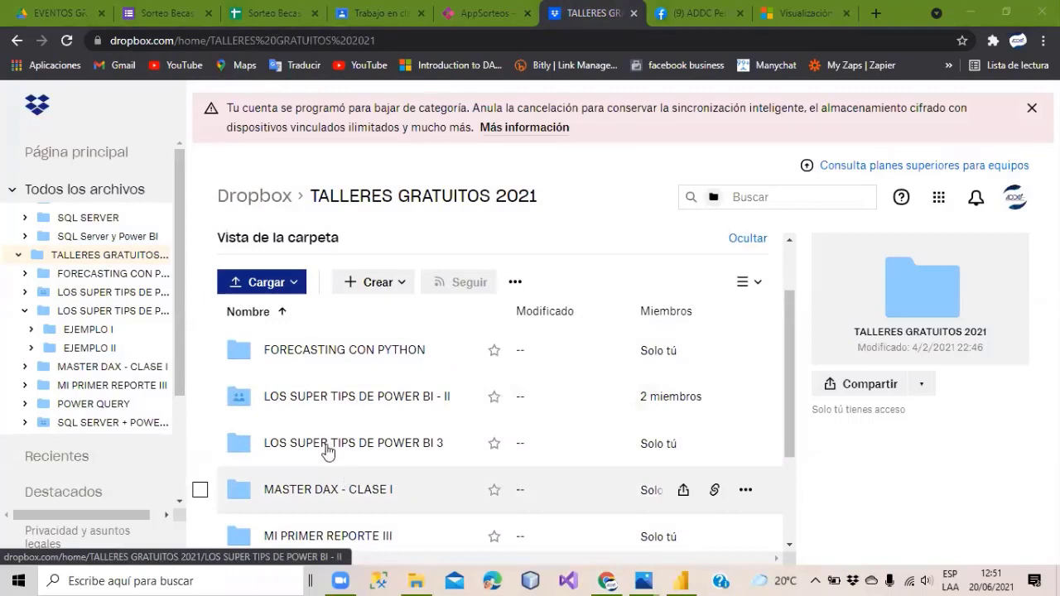
{"action": "left_click", "coordinate": [327, 447]}
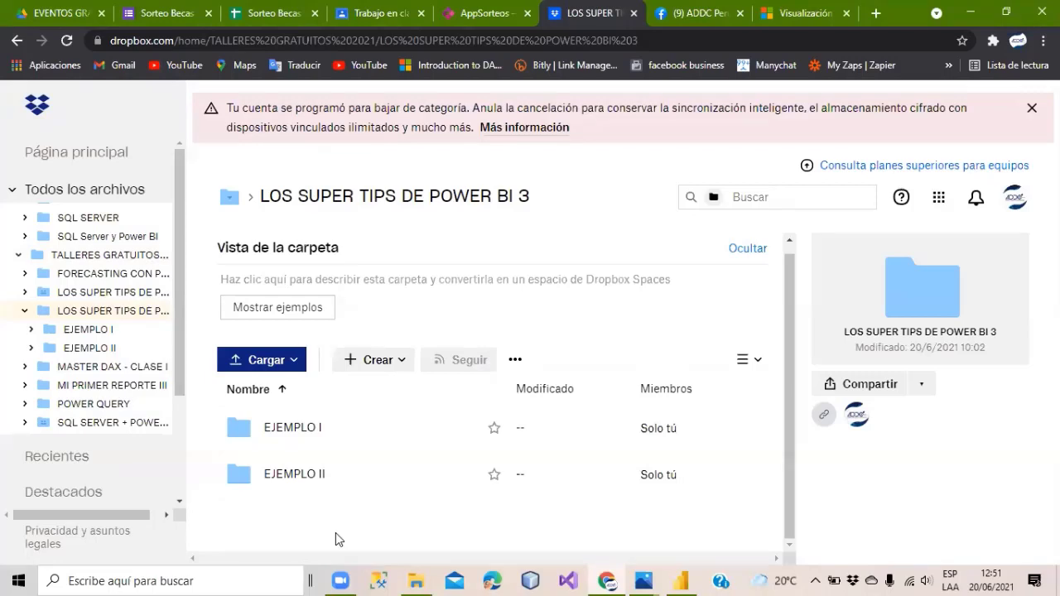
{"action": "left_click", "coordinate": [369, 16]}
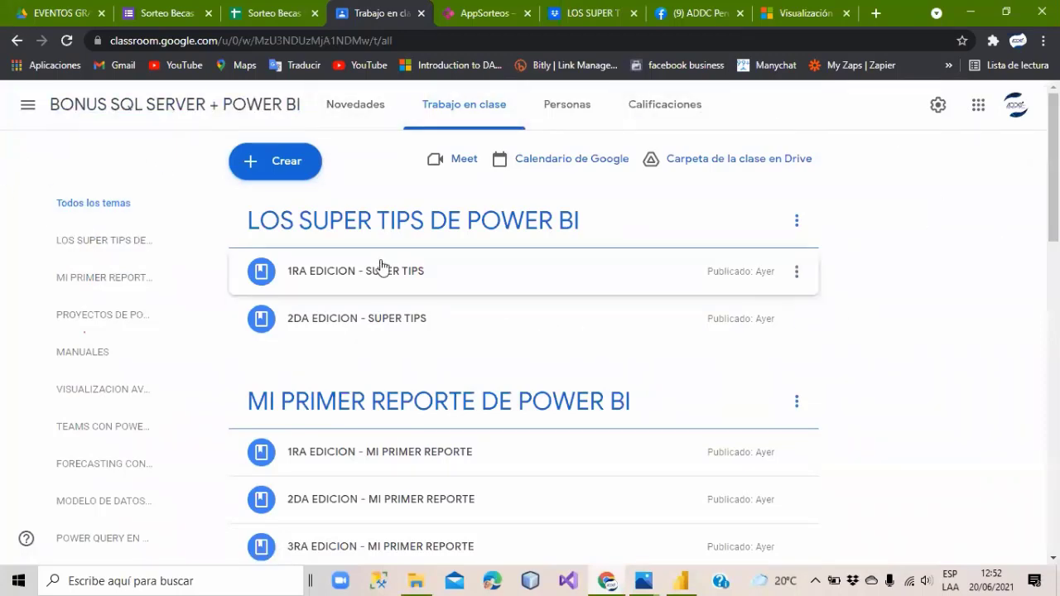
Expand and collapse the 1RA EDICION - SUPER TIPS post, then bring Power BI Desktop forward.
{"action": "scroll", "coordinate": [402, 414], "scroll_direction": "down", "scroll_amount": 1}
{"action": "scroll", "coordinate": [421, 207], "scroll_direction": "down", "scroll_amount": 1}
{"action": "scroll", "coordinate": [456, 215], "scroll_direction": "up", "scroll_amount": 1}
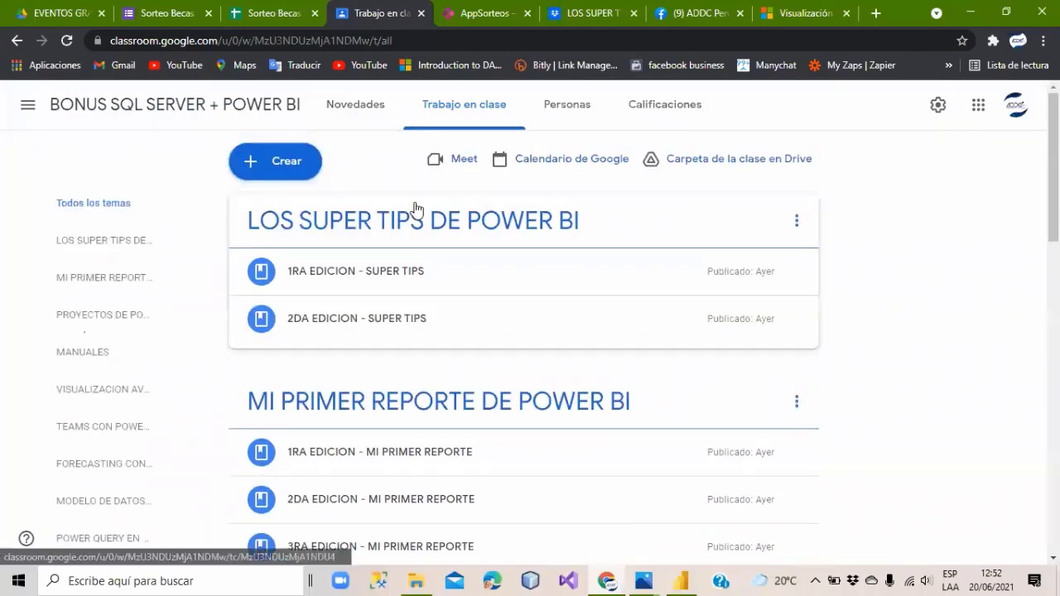
{"action": "left_click", "coordinate": [322, 280]}
{"action": "scroll", "coordinate": [355, 224], "scroll_direction": "down", "scroll_amount": 1}
{"action": "scroll", "coordinate": [373, 248], "scroll_direction": "up", "scroll_amount": 1}
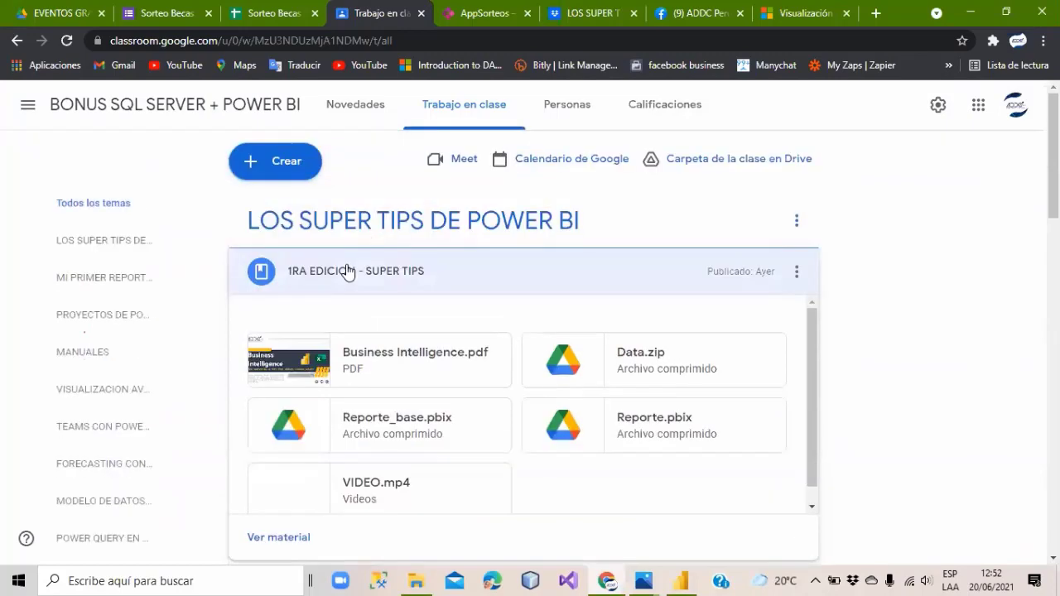
{"action": "left_click", "coordinate": [348, 273]}
{"action": "scroll", "coordinate": [679, 226], "scroll_direction": "down", "scroll_amount": 2}
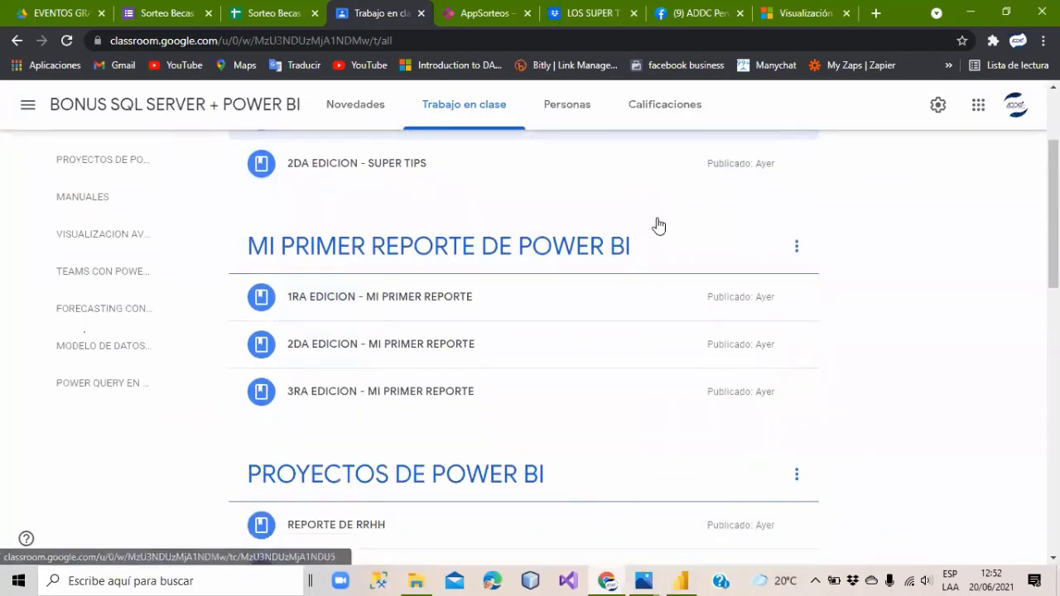
{"action": "scroll", "coordinate": [657, 224], "scroll_direction": "up", "scroll_amount": 2}
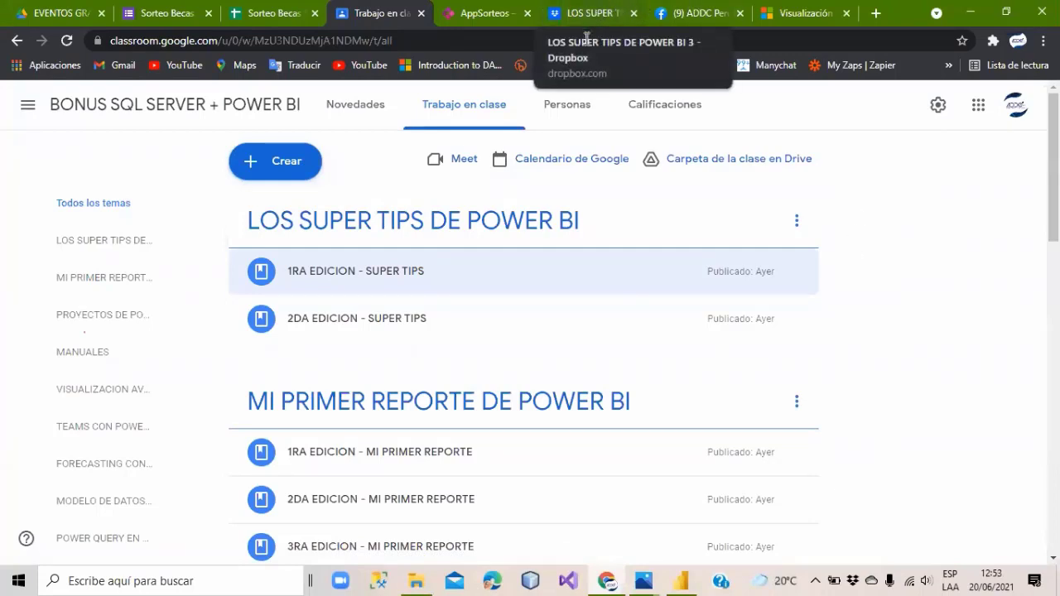
{"action": "left_click", "coordinate": [682, 579]}
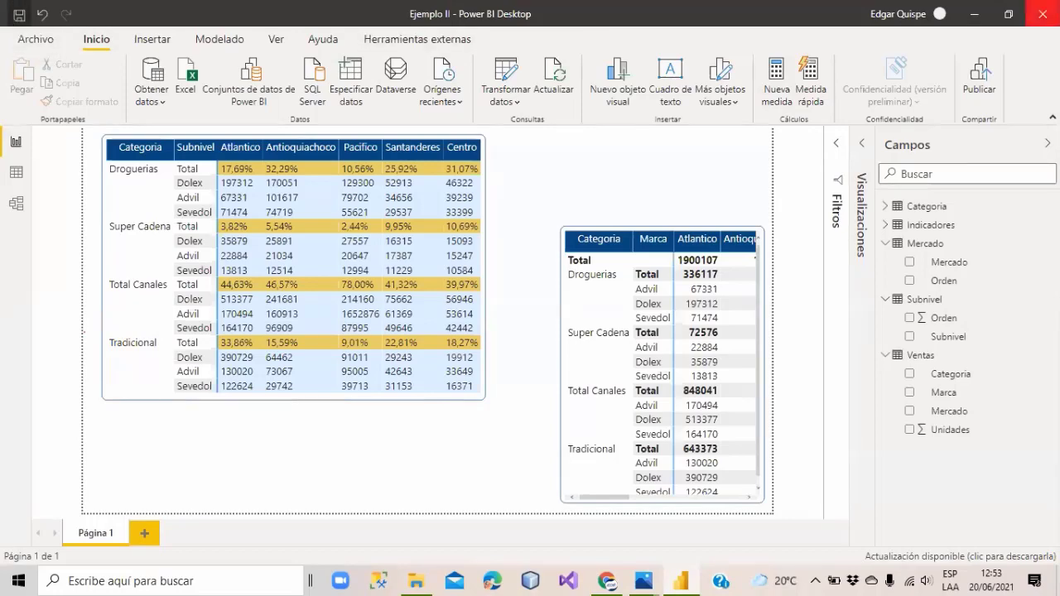
Close Power BI Desktop and scroll through the Classroom topics before returning to the top.
{"action": "left_click", "coordinate": [1042, 13]}
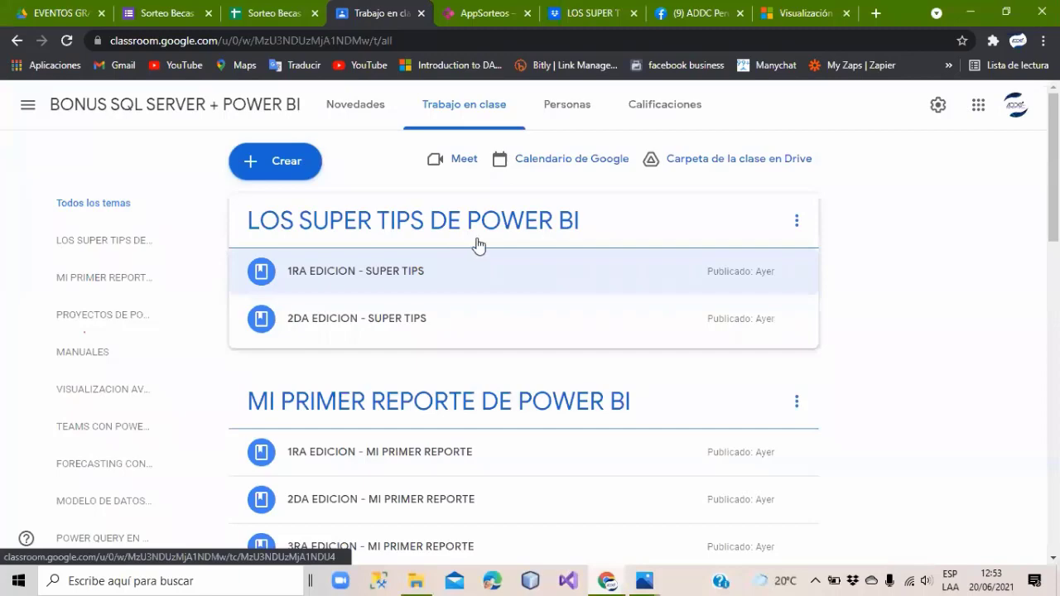
{"action": "scroll", "coordinate": [488, 189], "scroll_direction": "down", "scroll_amount": 1}
{"action": "scroll", "coordinate": [356, 190], "scroll_direction": "up", "scroll_amount": 1}
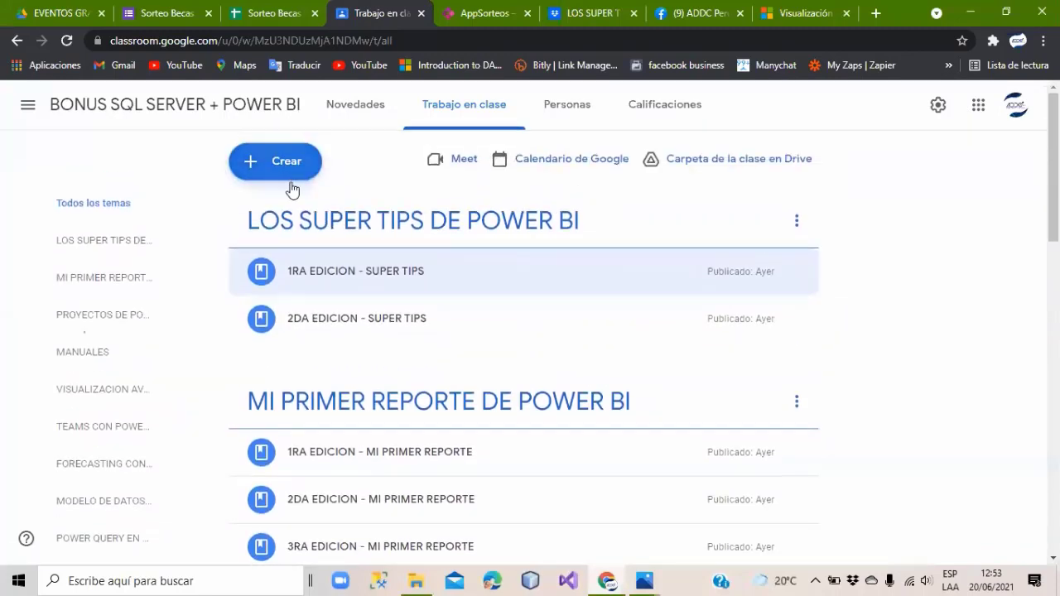
{"action": "scroll", "coordinate": [488, 260], "scroll_direction": "down", "scroll_amount": 2}
{"action": "scroll", "coordinate": [364, 273], "scroll_direction": "down", "scroll_amount": 1}
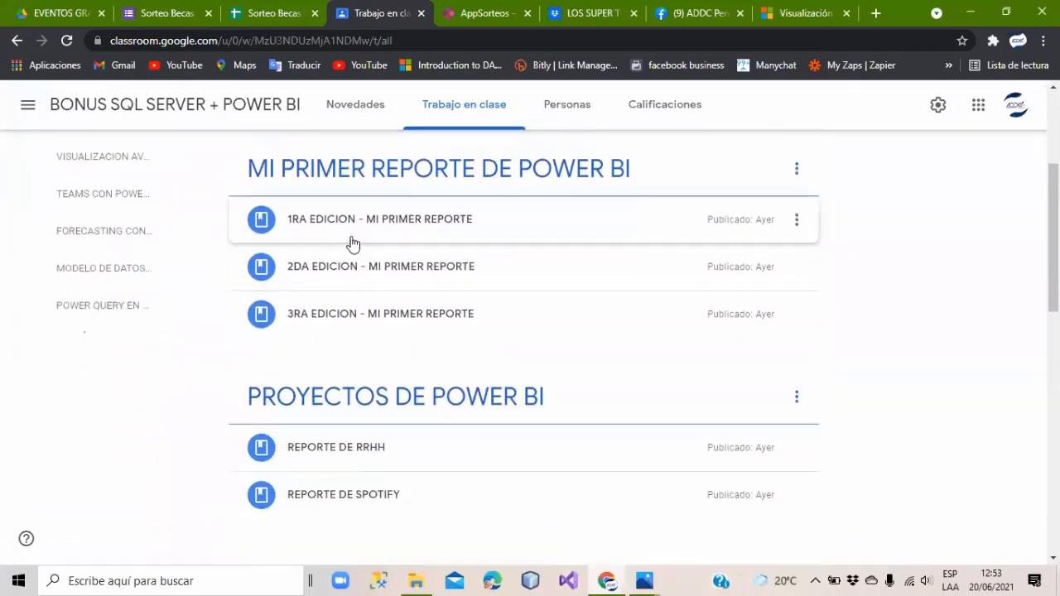
{"action": "scroll", "coordinate": [347, 240], "scroll_direction": "down", "scroll_amount": 1}
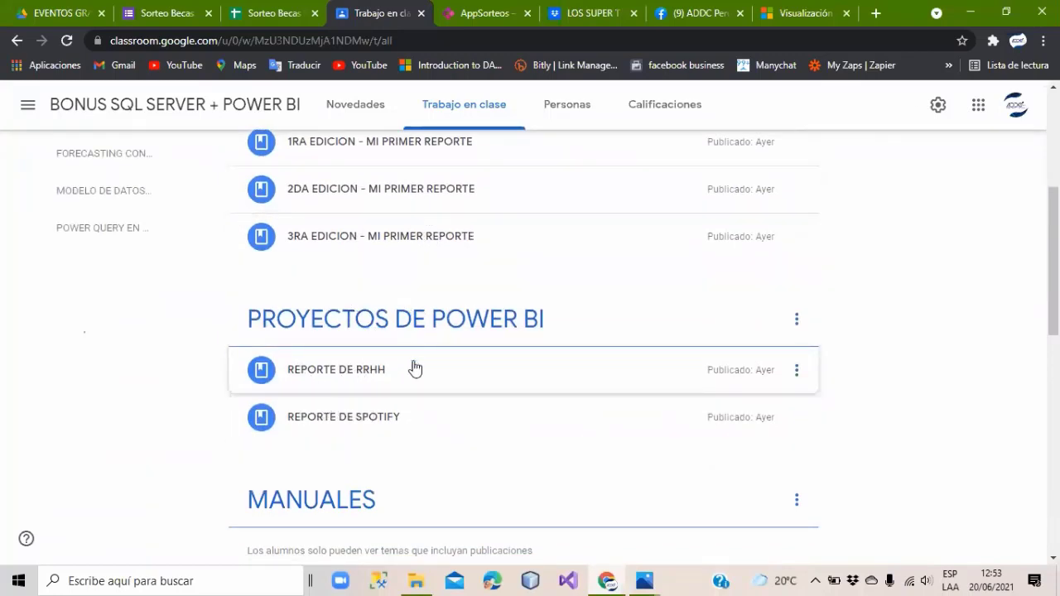
{"action": "scroll", "coordinate": [298, 492], "scroll_direction": "down", "scroll_amount": 1}
{"action": "scroll", "coordinate": [397, 473], "scroll_direction": "down", "scroll_amount": 2}
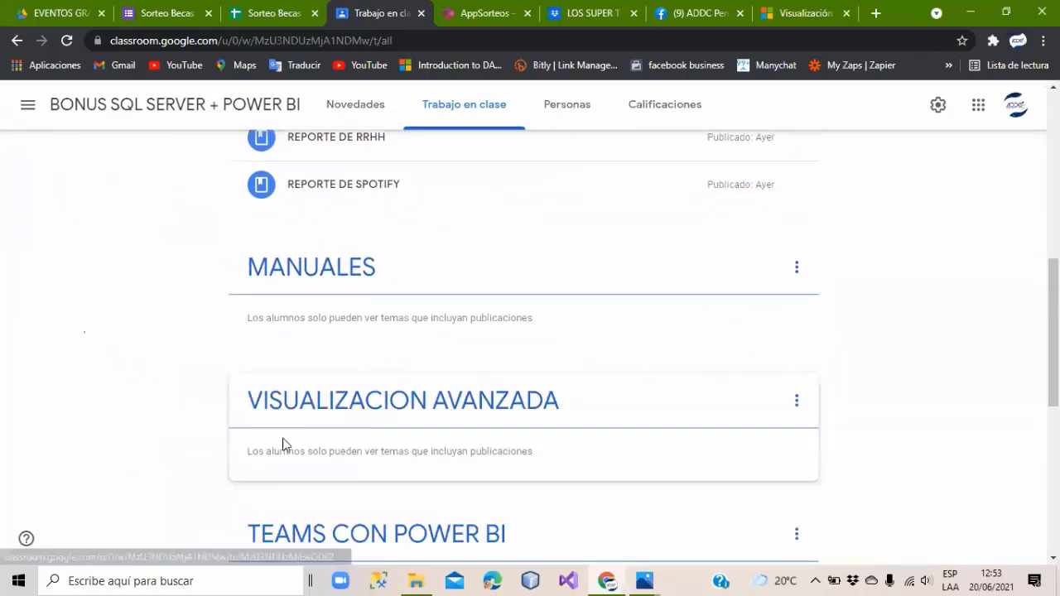
{"action": "scroll", "coordinate": [282, 445], "scroll_direction": "down", "scroll_amount": 4}
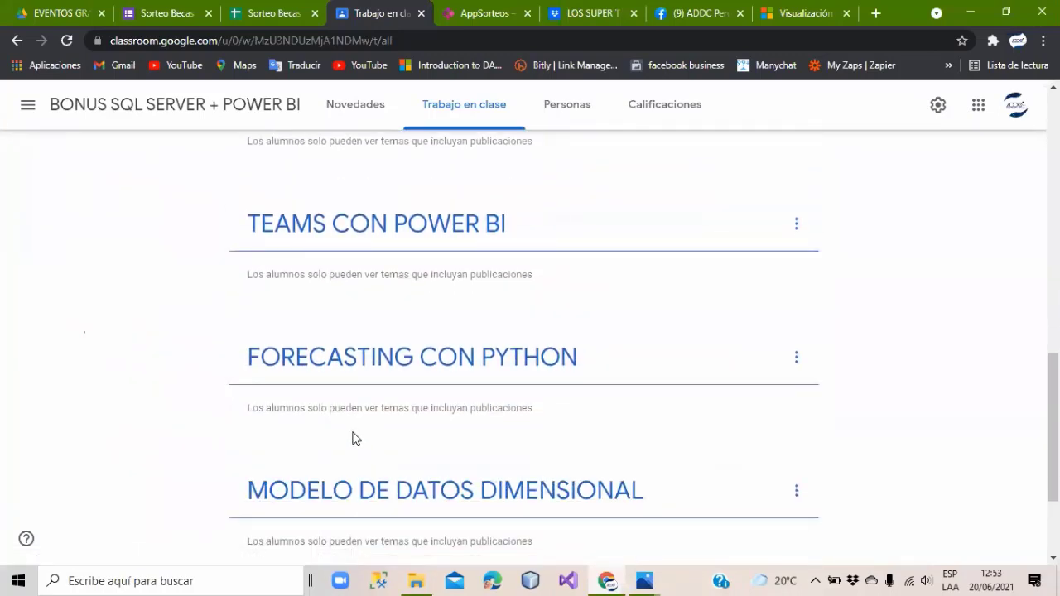
{"action": "scroll", "coordinate": [359, 402], "scroll_direction": "down", "scroll_amount": 2}
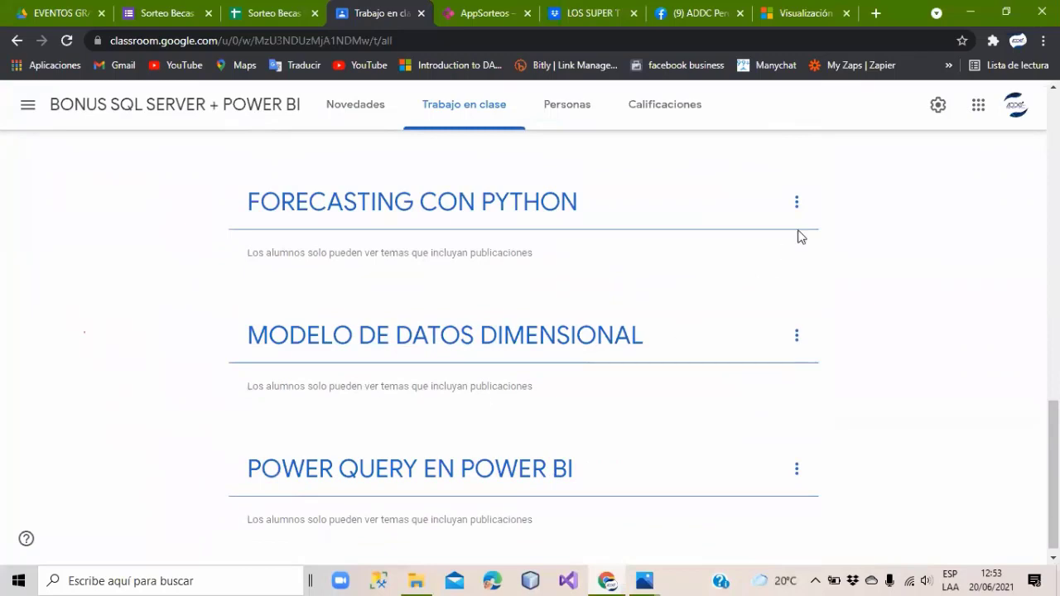
{"action": "scroll", "coordinate": [471, 343], "scroll_direction": "down", "scroll_amount": 1}
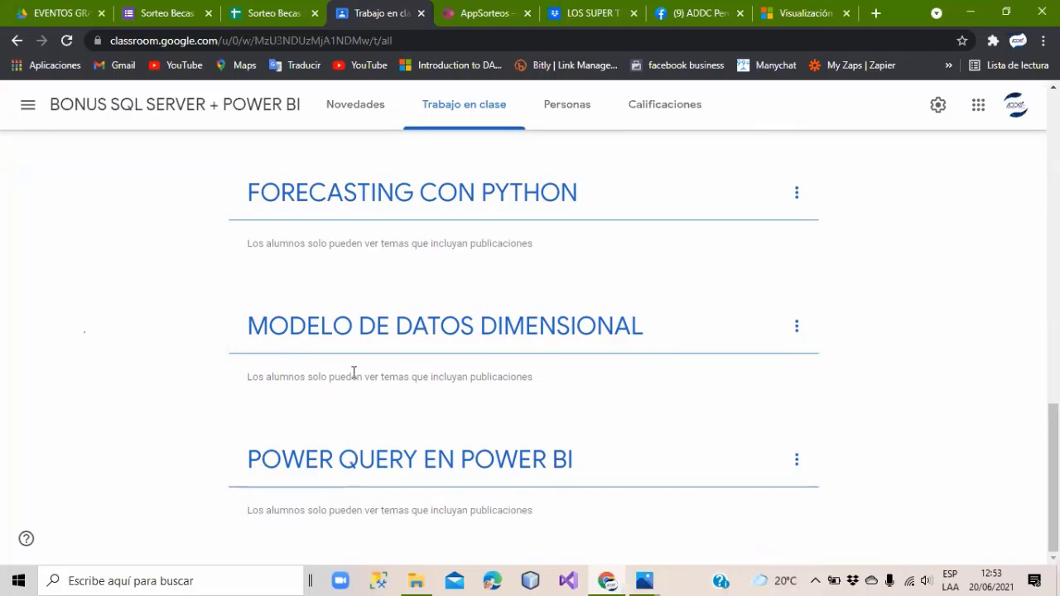
{"action": "scroll", "coordinate": [356, 306], "scroll_direction": "up", "scroll_amount": 1}
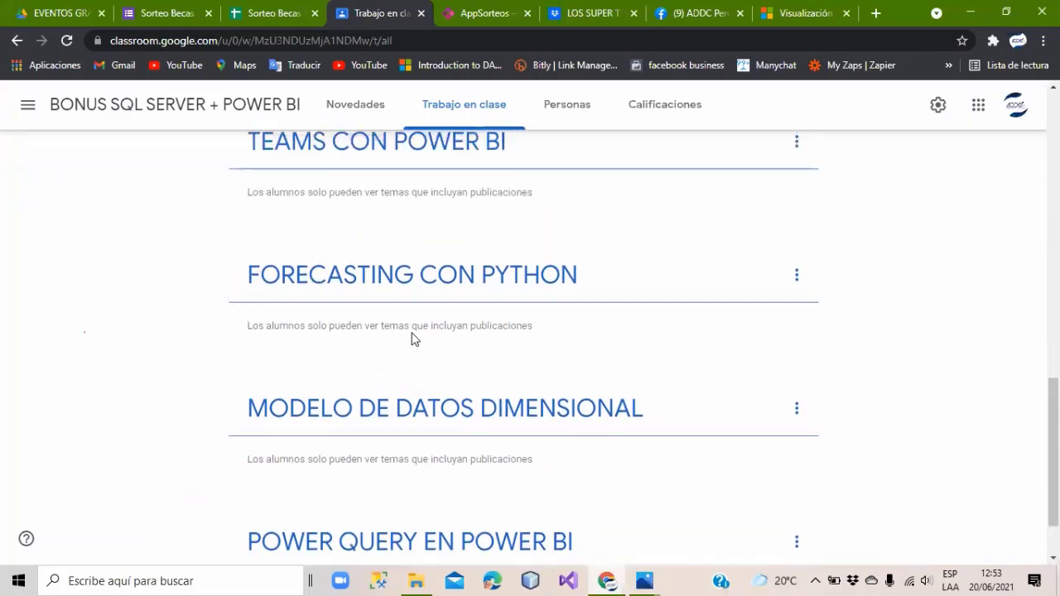
{"action": "scroll", "coordinate": [372, 356], "scroll_direction": "up", "scroll_amount": 2}
{"action": "scroll", "coordinate": [885, 244], "scroll_direction": "up", "scroll_amount": 10}
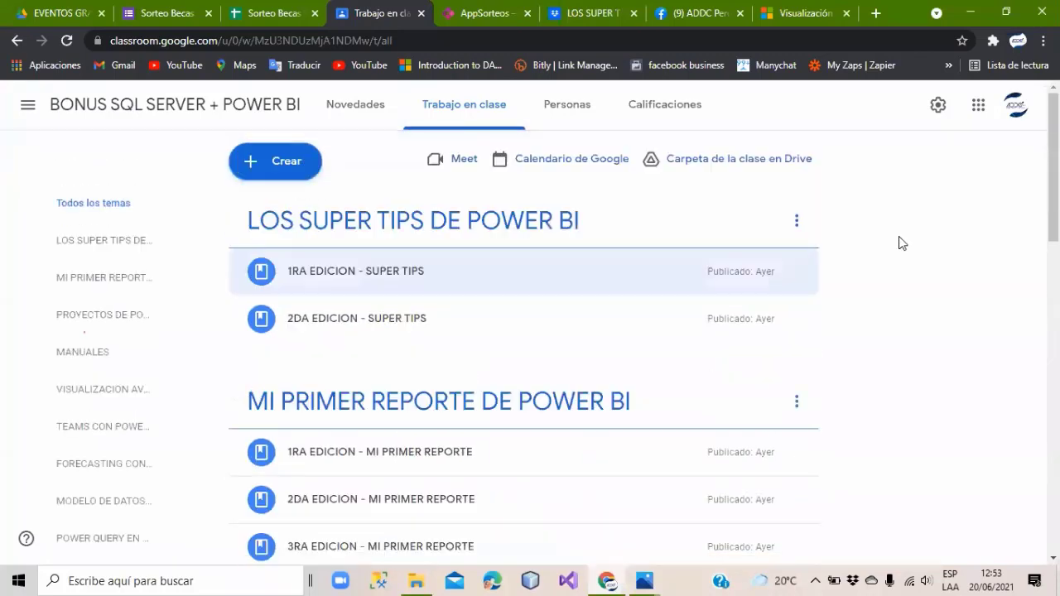